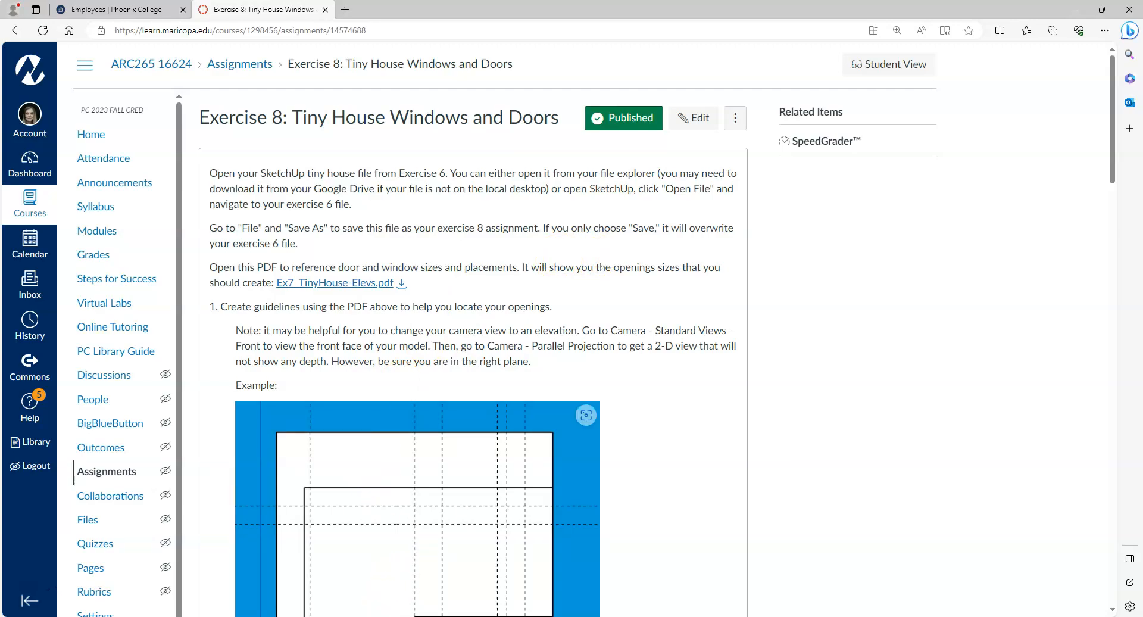
# Bring the SketchUp tiny house model to the front and orbit it to a new angle.
pyautogui.click(383, 616)
pyautogui.moveTo(737, 520); pyautogui.dragTo(536, 462, button='middle')
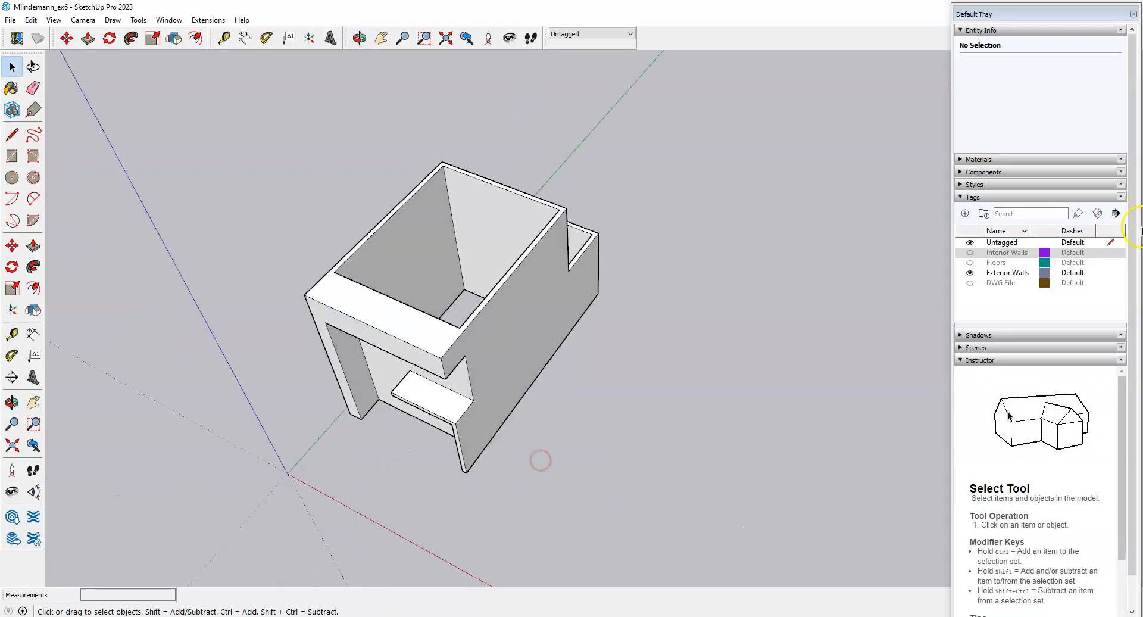
# Turn on the Interior Walls, Floors and DWG File tags.
pyautogui.click(971, 252)
pyautogui.click(970, 263)
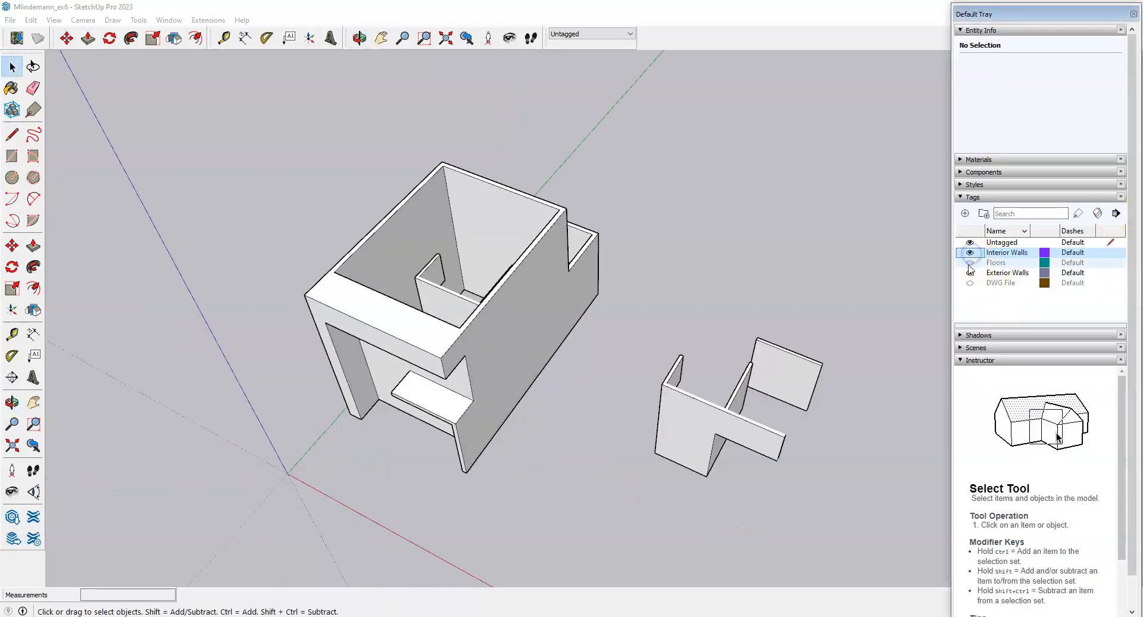
pyautogui.click(970, 283)
pyautogui.scroll(-2, 549, 256)
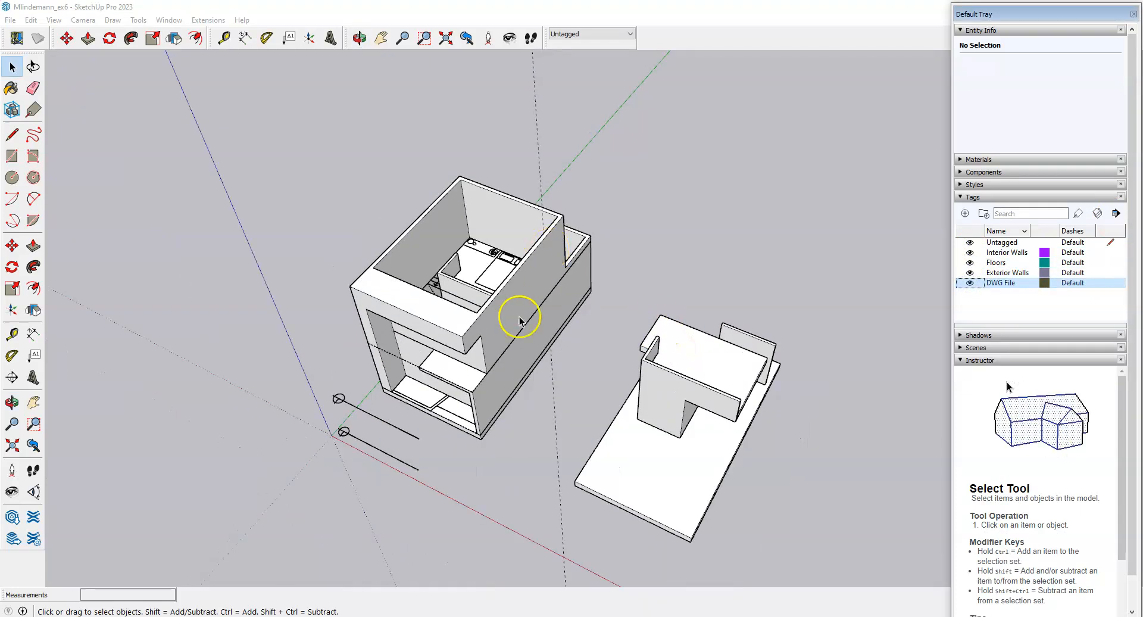
# Box-select and delete the loose pieces beside the house.
pyautogui.moveTo(518, 309); pyautogui.dragTo(690, 363, button='middle')
pyautogui.moveTo(624, 224); pyautogui.dragTo(824, 559)
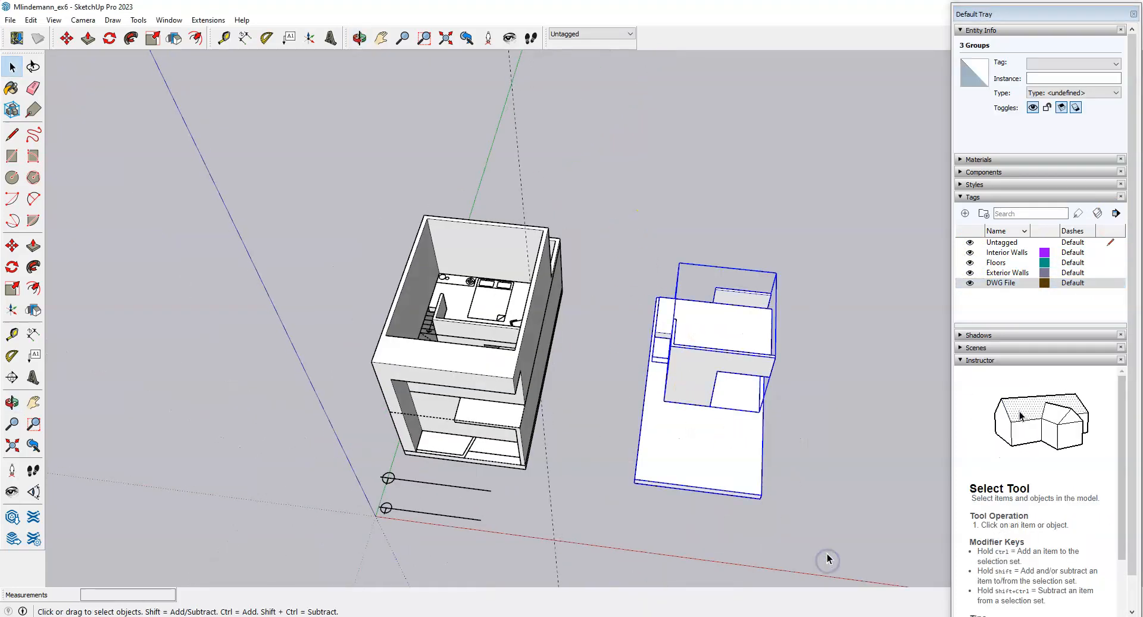
pyautogui.press('Delete')
pyautogui.moveTo(714, 375); pyautogui.dragTo(595, 390, button='middle')
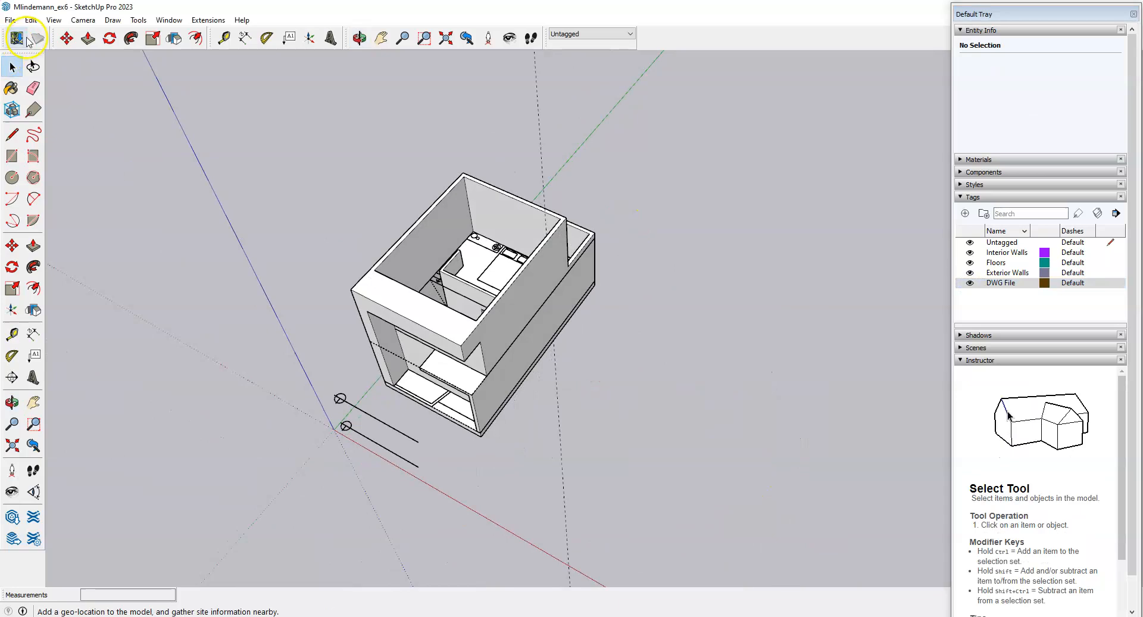
# Save the model as Mlindemann_ex8 and return to the assignment page in the browser.
pyautogui.click(12, 23)
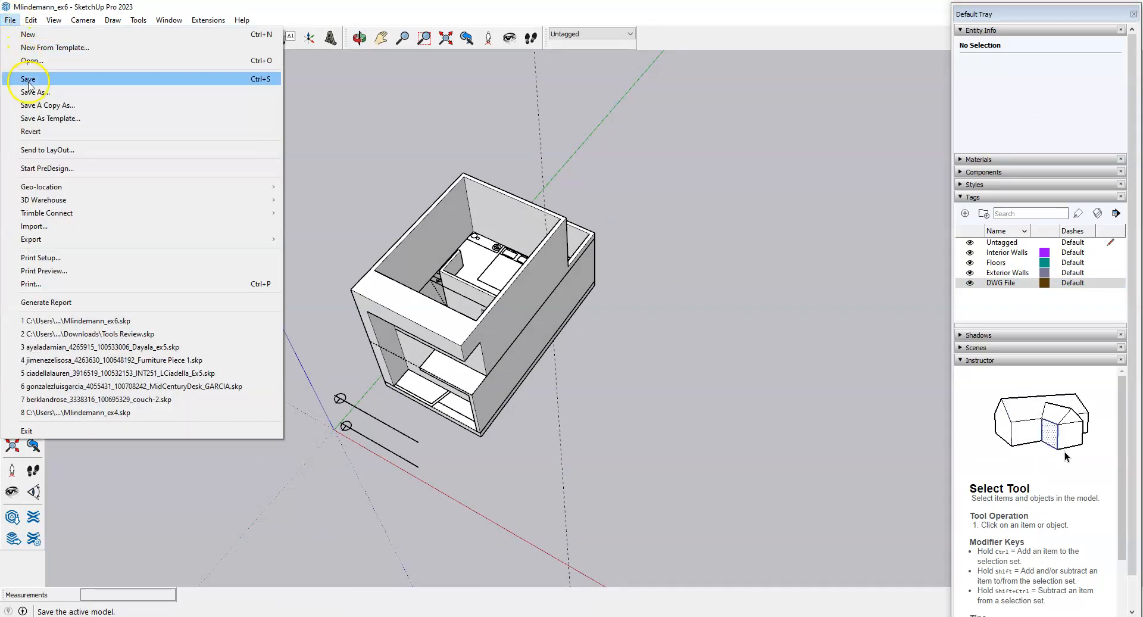
pyautogui.click(36, 86)
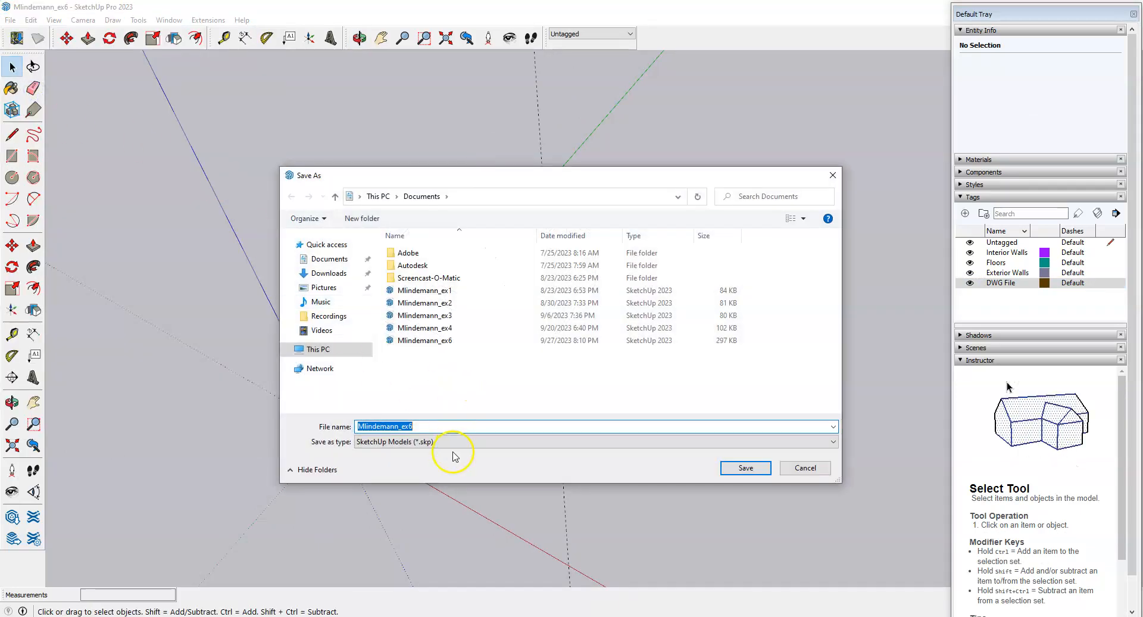
pyautogui.click(423, 427)
pyautogui.press('BackSpace')
pyautogui.write('8')
pyautogui.click(758, 472)
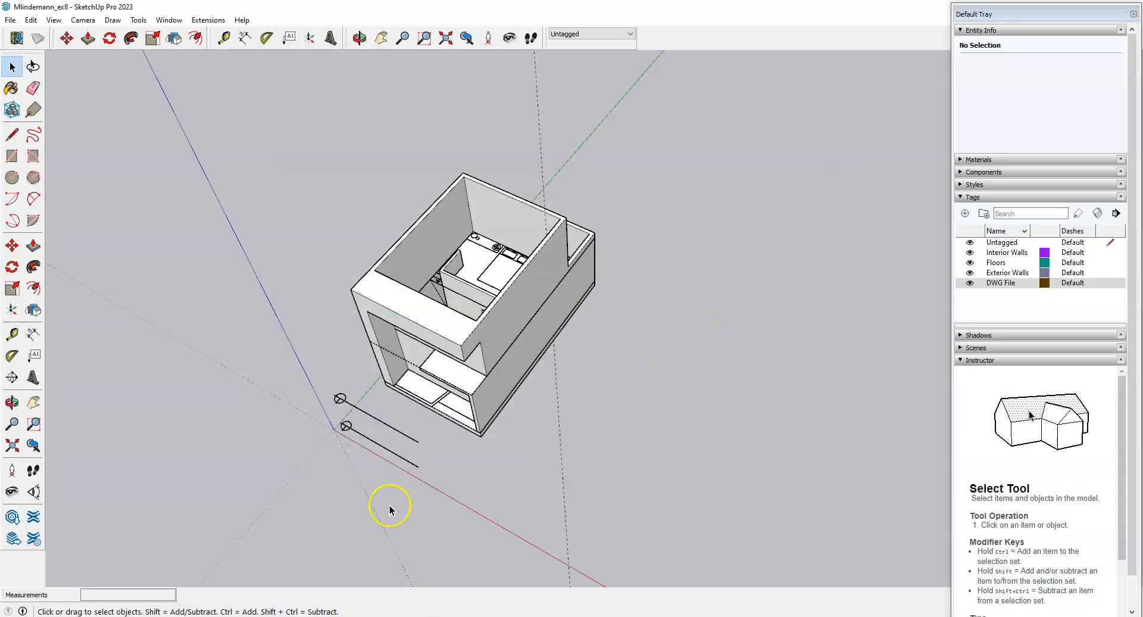
pyautogui.click(262, 616)
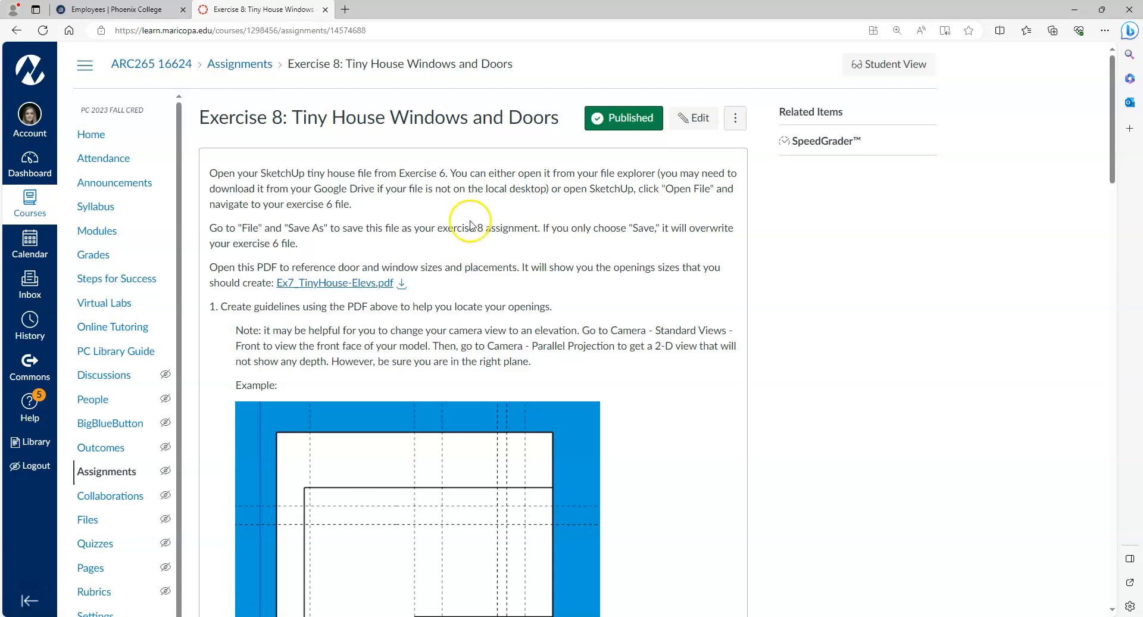
# Download and open Ex7_TinyHouse-Elevs.pdf, then return to SketchUp and orbit toward the front.
pyautogui.click(401, 285)
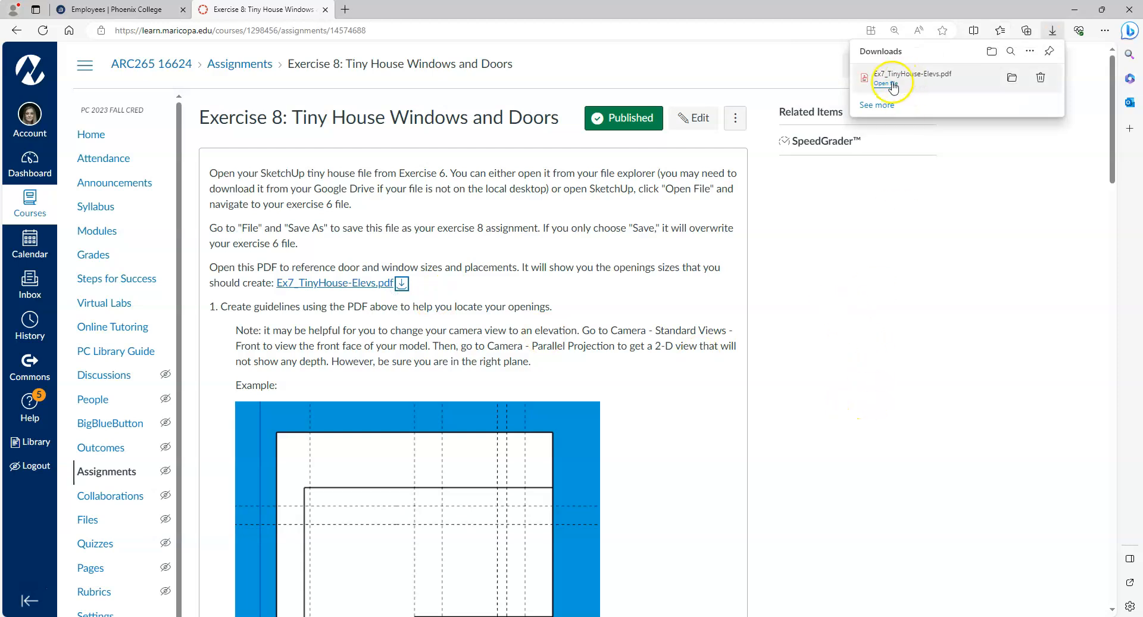
pyautogui.click(893, 80)
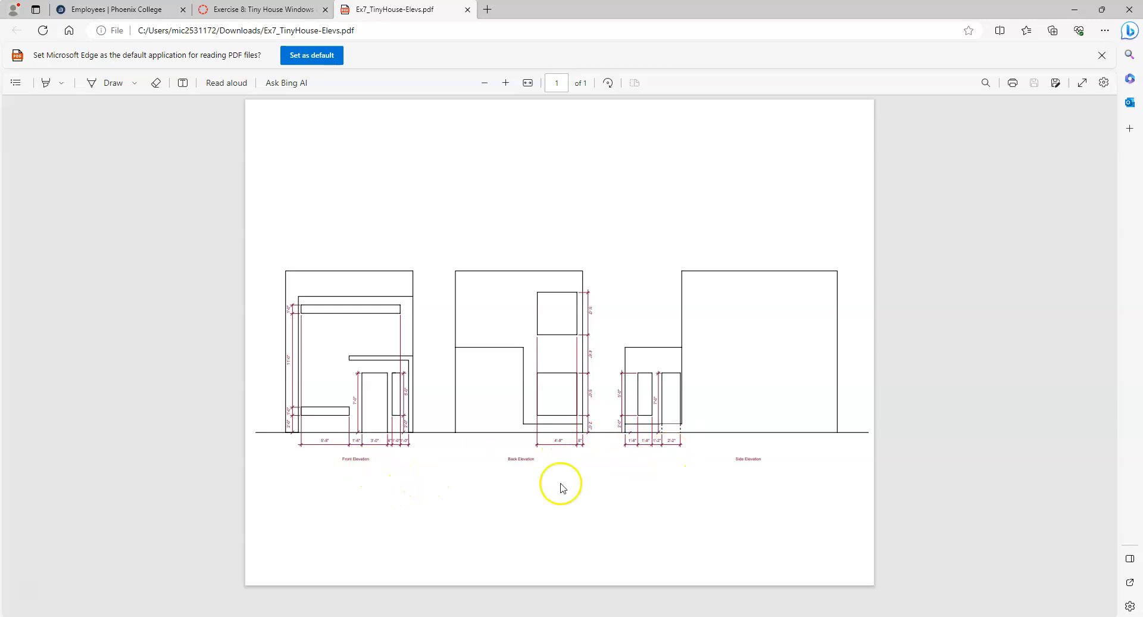
pyautogui.click(361, 616)
pyautogui.moveTo(425, 475); pyautogui.dragTo(592, 326, button='middle')
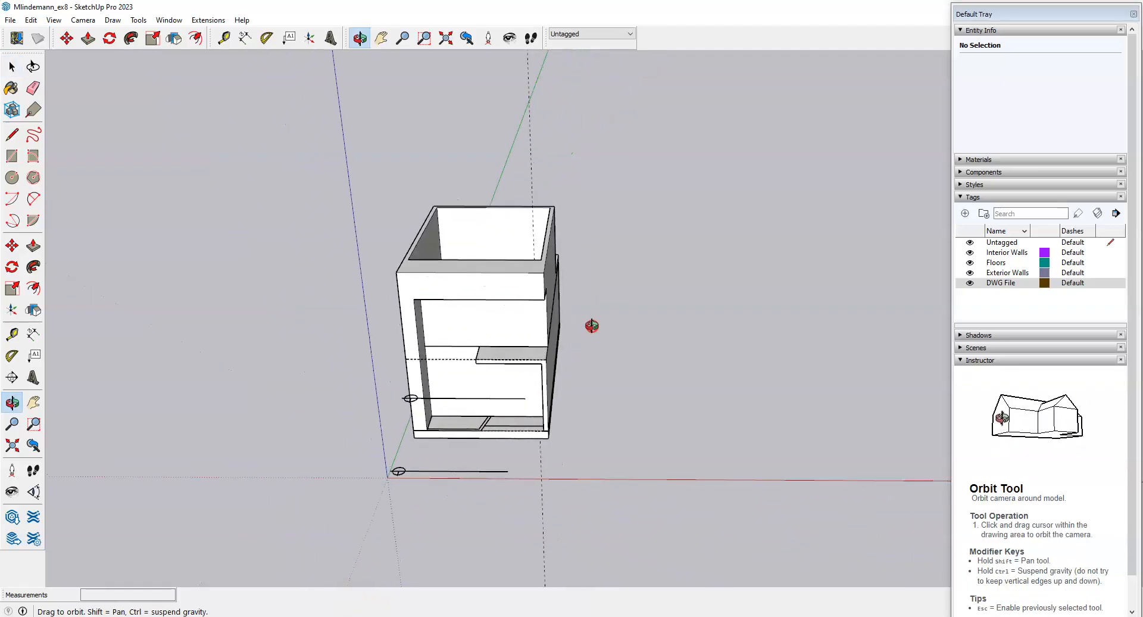
# Hide the DWG File tag and orbit around the house to inspect it.
pyautogui.click(970, 283)
pyautogui.moveTo(592, 391); pyautogui.dragTo(625, 252, button='middle')
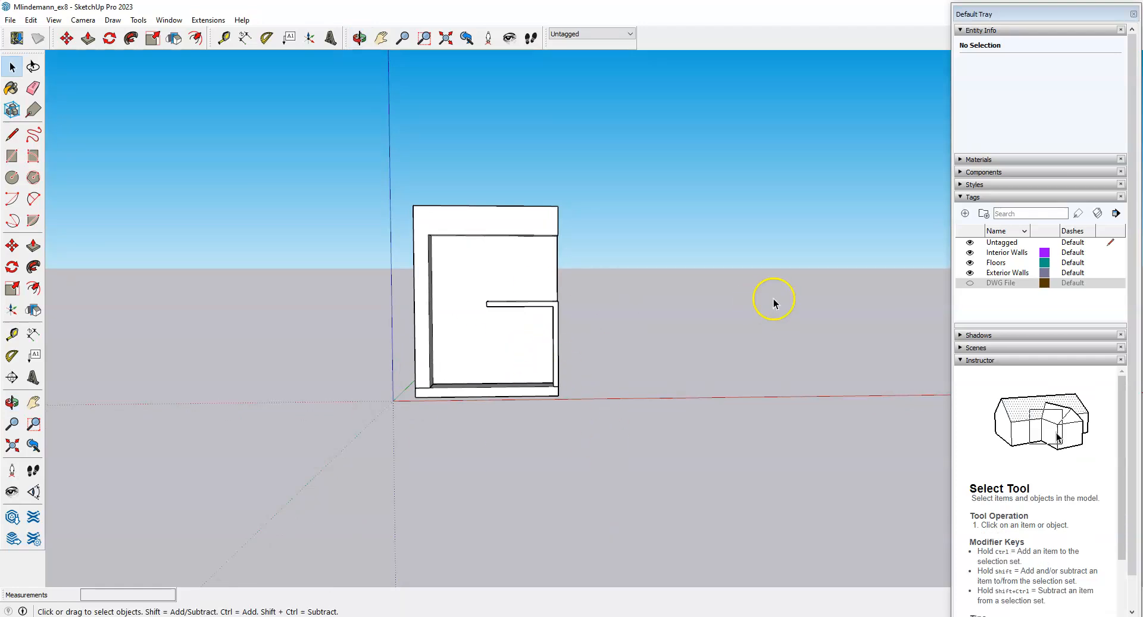
pyautogui.moveTo(384, 278); pyautogui.dragTo(724, 444, button='middle')
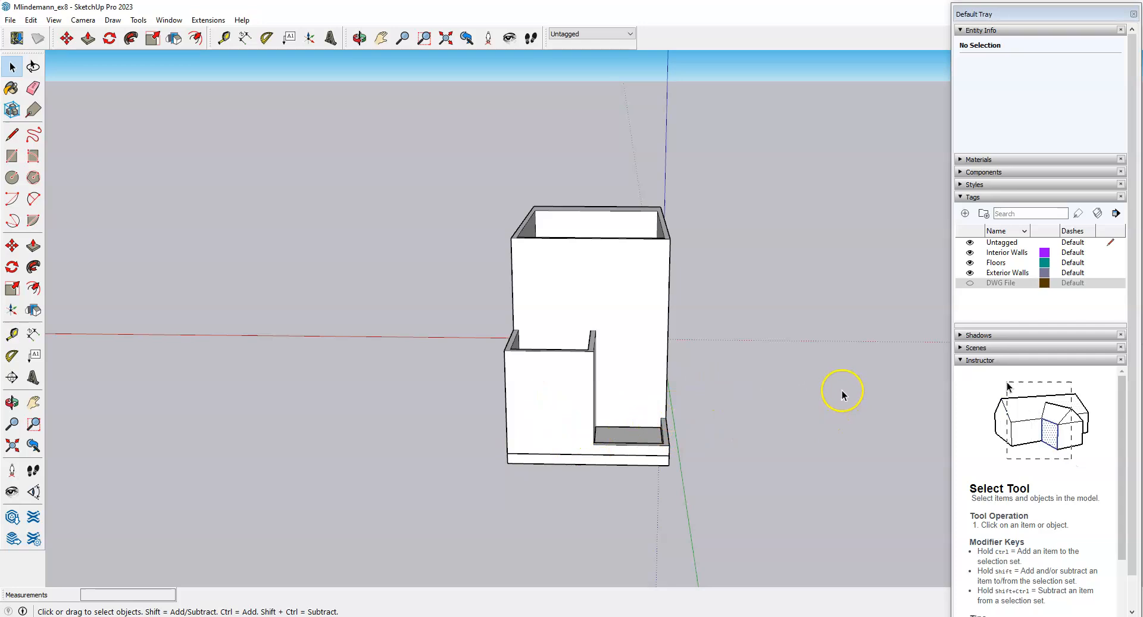
pyautogui.moveTo(860, 436); pyautogui.dragTo(322, 413, button='middle')
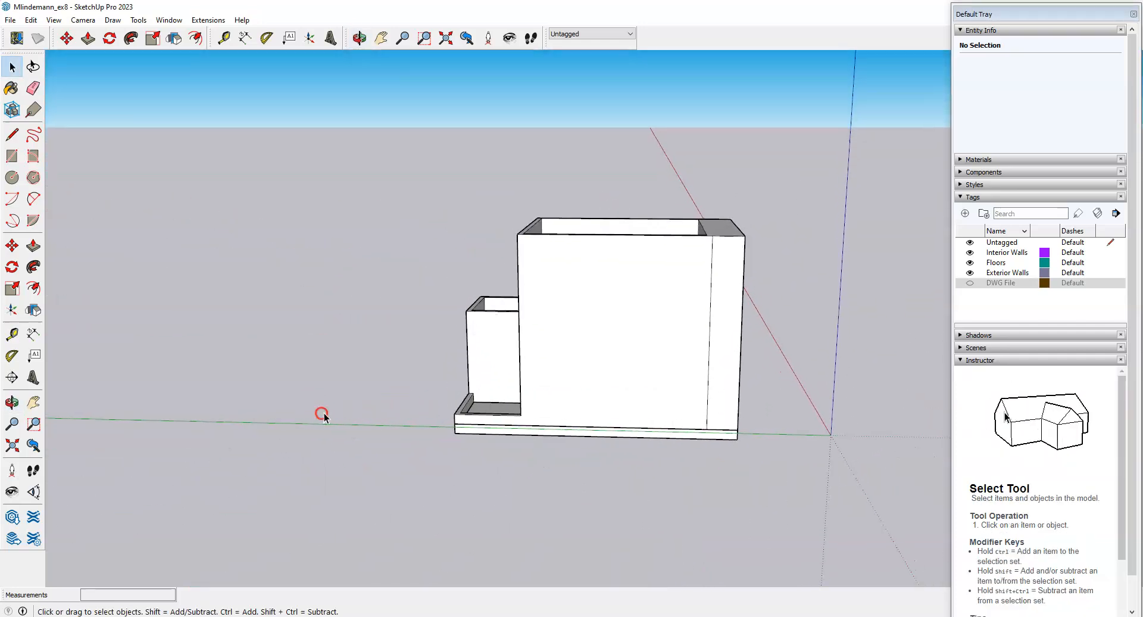
pyautogui.scroll(2, 495, 405)
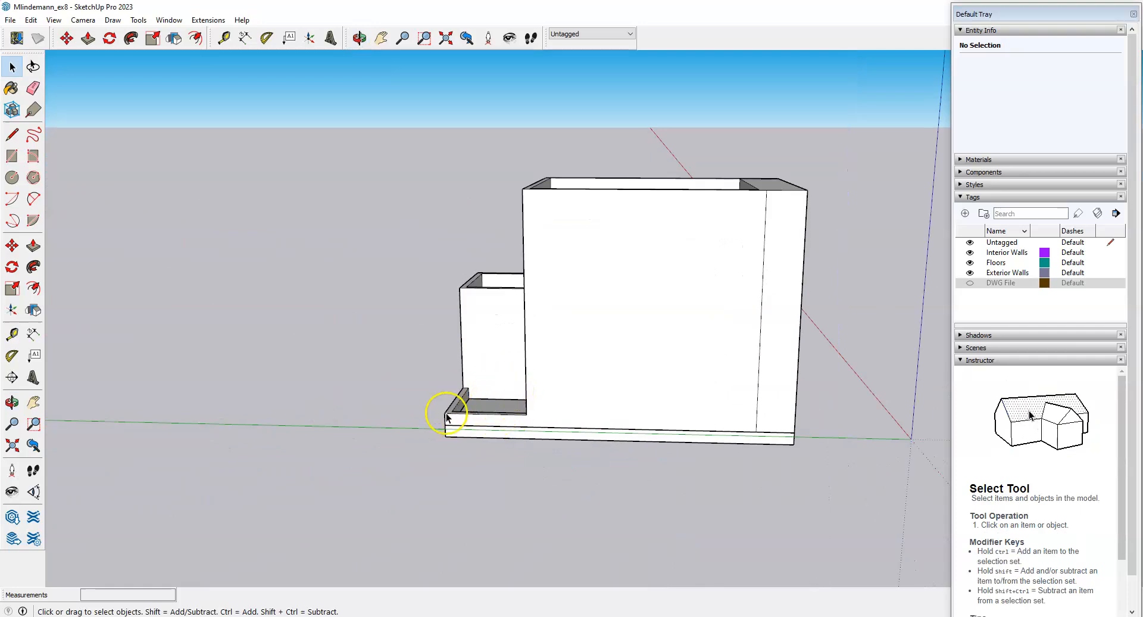
pyautogui.scroll(-1, 625, 391)
pyautogui.moveTo(626, 390); pyautogui.dragTo(714, 255, button='middle')
# Open the Exterior Walls group, view it from above, then switch to the elevations PDF.
pyautogui.click(699, 254)
pyautogui.doubleClick(699, 255)
pyautogui.press('e')
pyautogui.press('space')
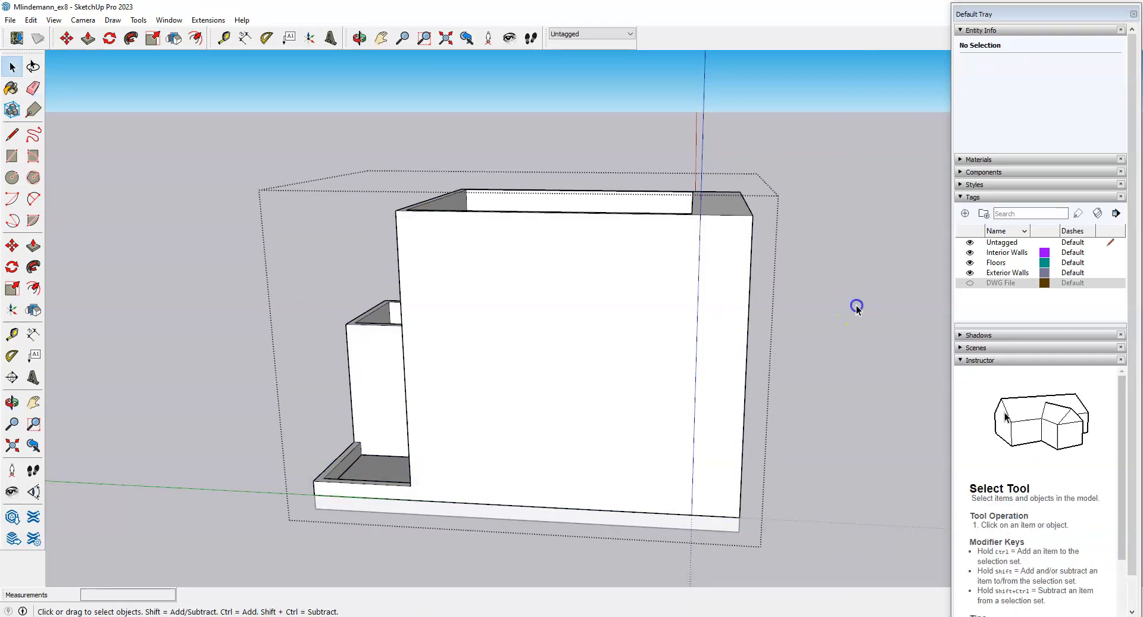
pyautogui.scroll(-3, 817, 309)
pyautogui.moveTo(817, 309)
pyautogui.mouseDown(button='middle')
pyautogui.moveTo(684, 424)
pyautogui.moveTo(768, 442)
pyautogui.moveTo(355, 412)
pyautogui.moveTo(253, 424)
pyautogui.mouseUp(button='middle')
pyautogui.moveTo(613, 388)
pyautogui.mouseDown(button='middle')
pyautogui.moveTo(369, 465)
pyautogui.moveTo(612, 383)
pyautogui.mouseUp(button='middle')
pyautogui.hotkey('alt', 'Tab')
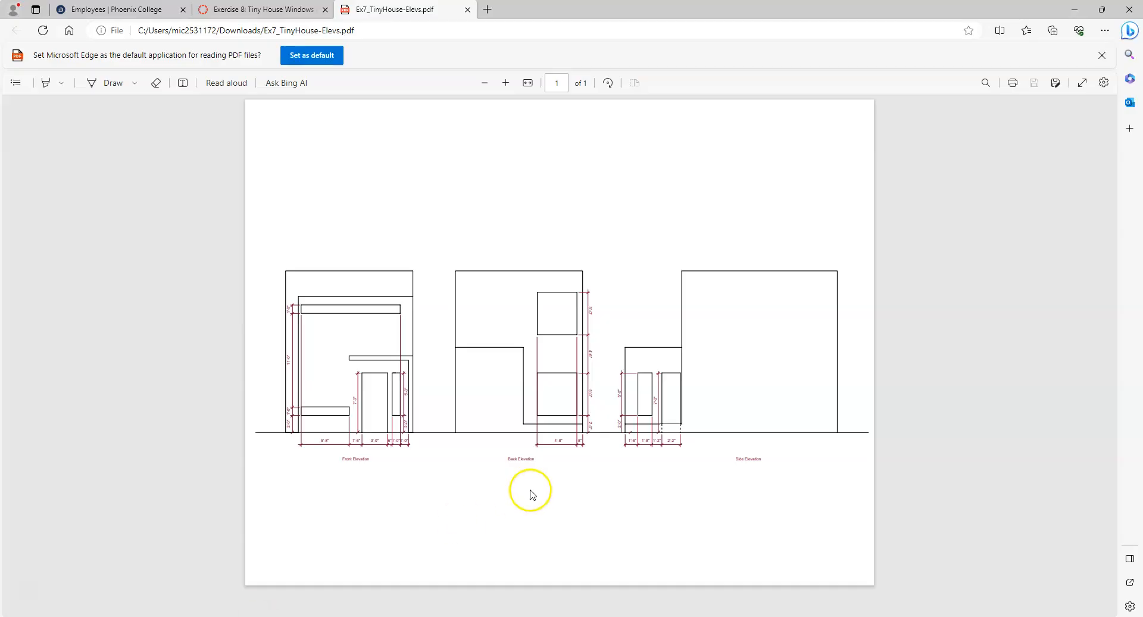
# Return to the 'Exercise 8: Tiny House Windows' tab in Edge.
pyautogui.click(258, 10)
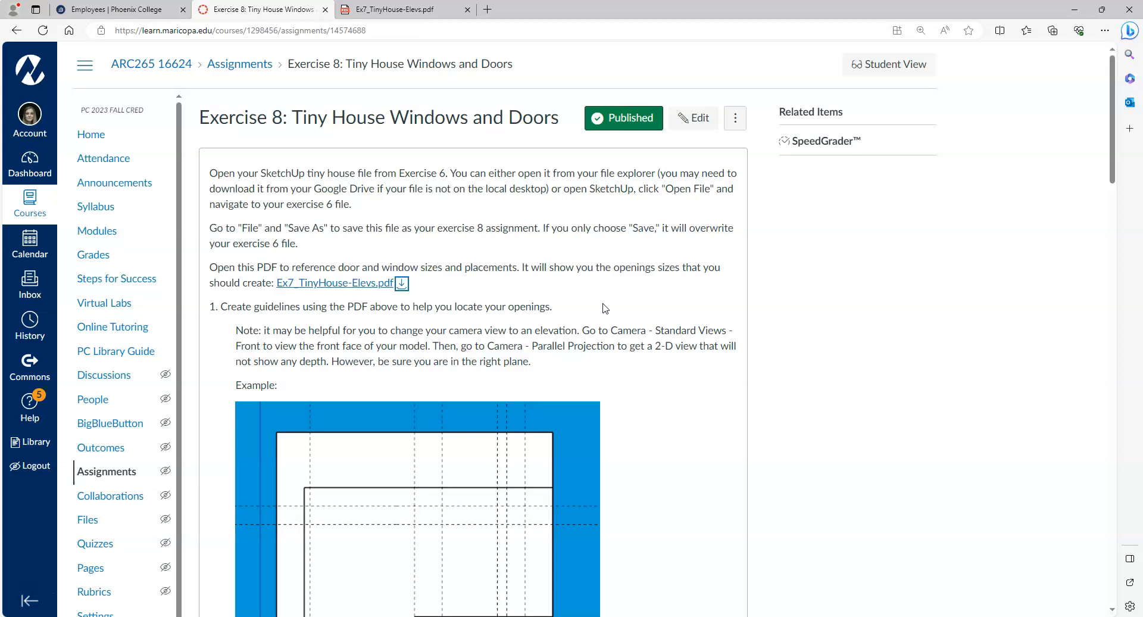
# Read step 1's guideline instructions and example elevation, then return to the SketchUp model.
pyautogui.click(646, 329)
pyautogui.scroll(-3, 637, 339)
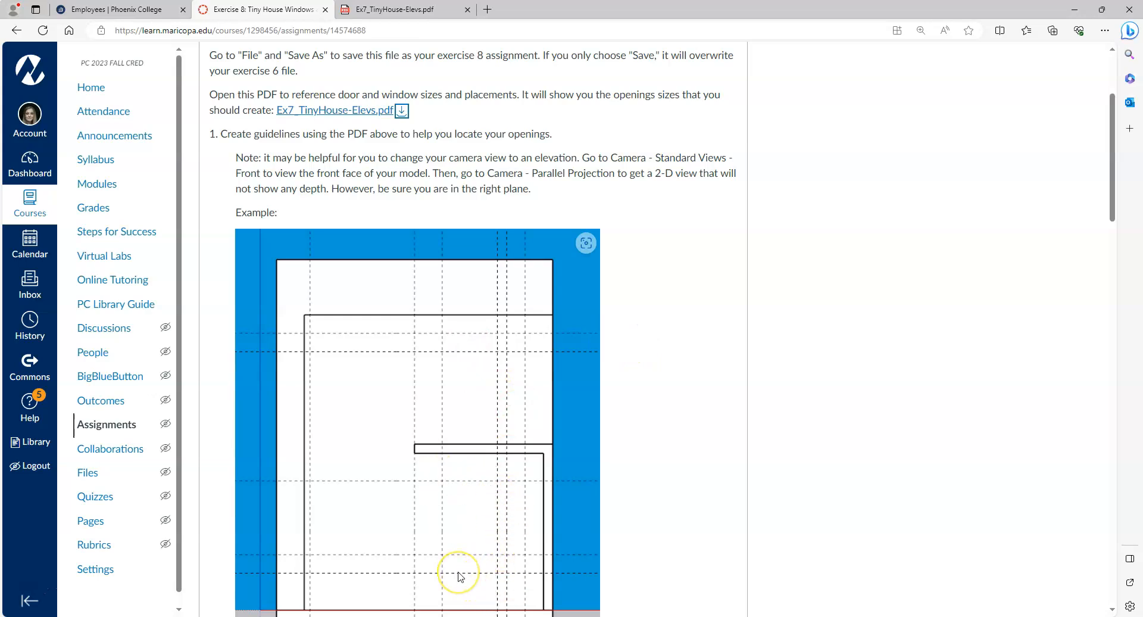
pyautogui.scroll(-2, 528, 525)
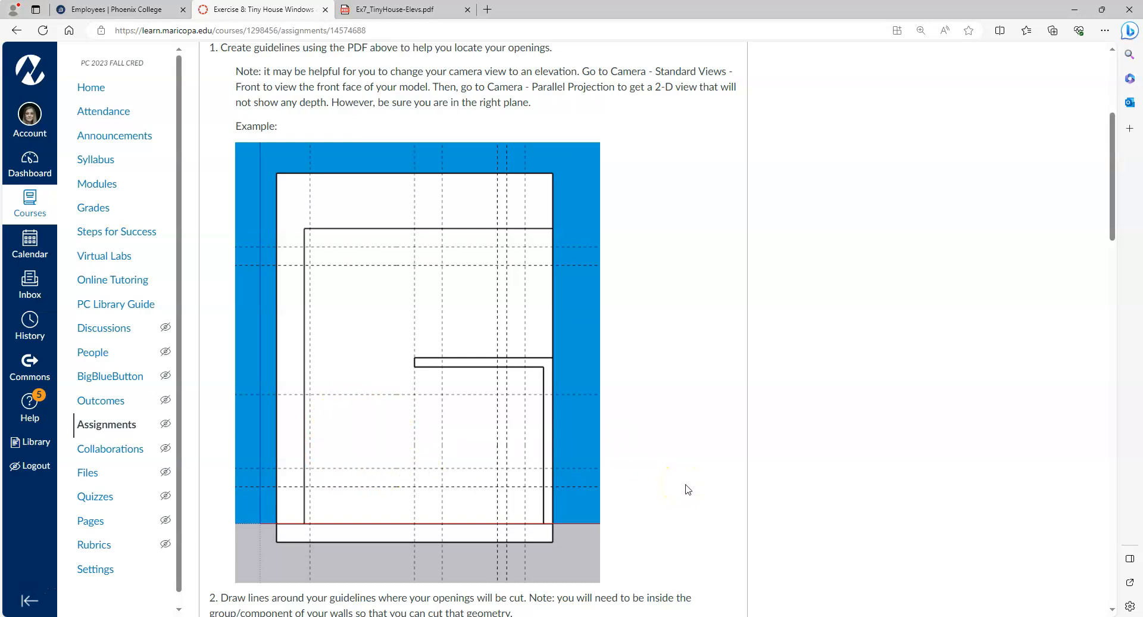
pyautogui.scroll(4, 689, 490)
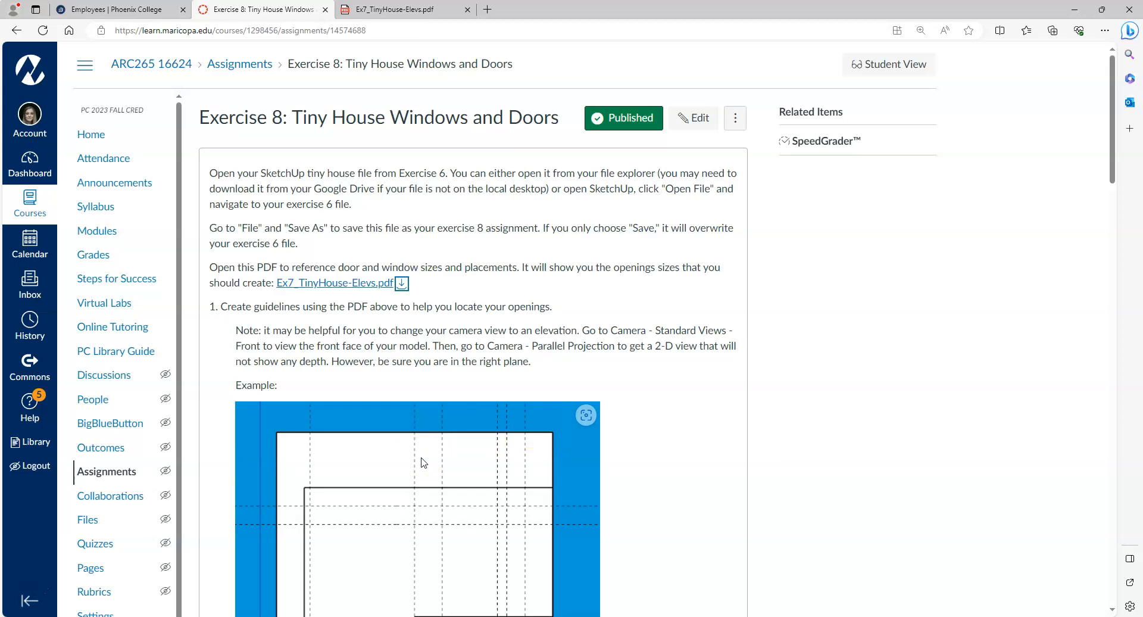
pyautogui.click(370, 616)
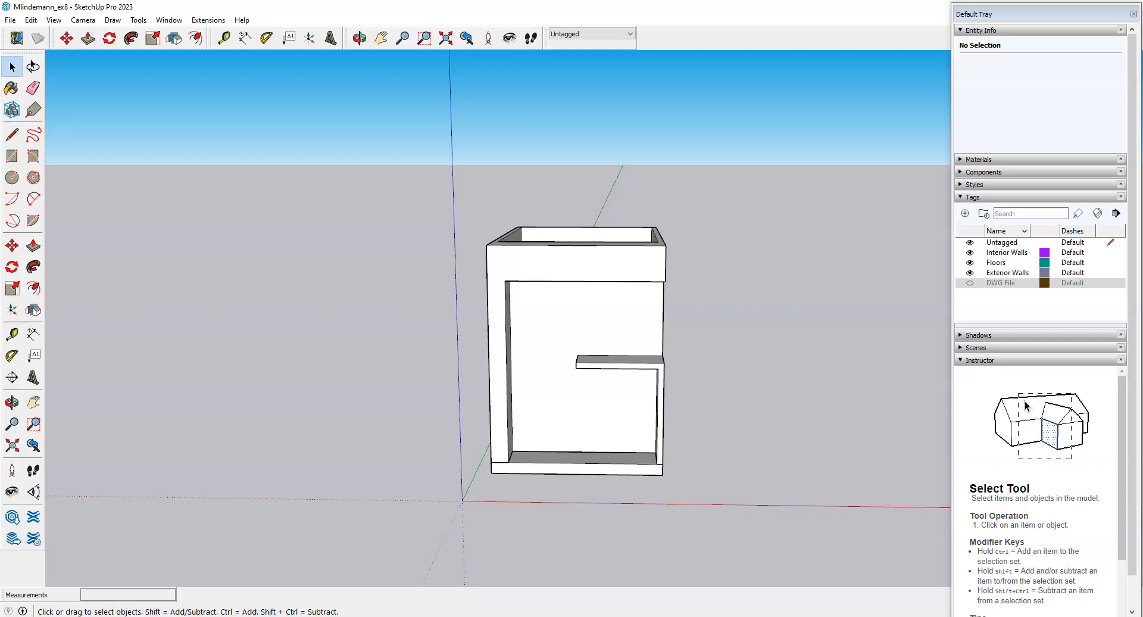
pyautogui.moveTo(728, 434); pyautogui.dragTo(484, 513, button='middle')
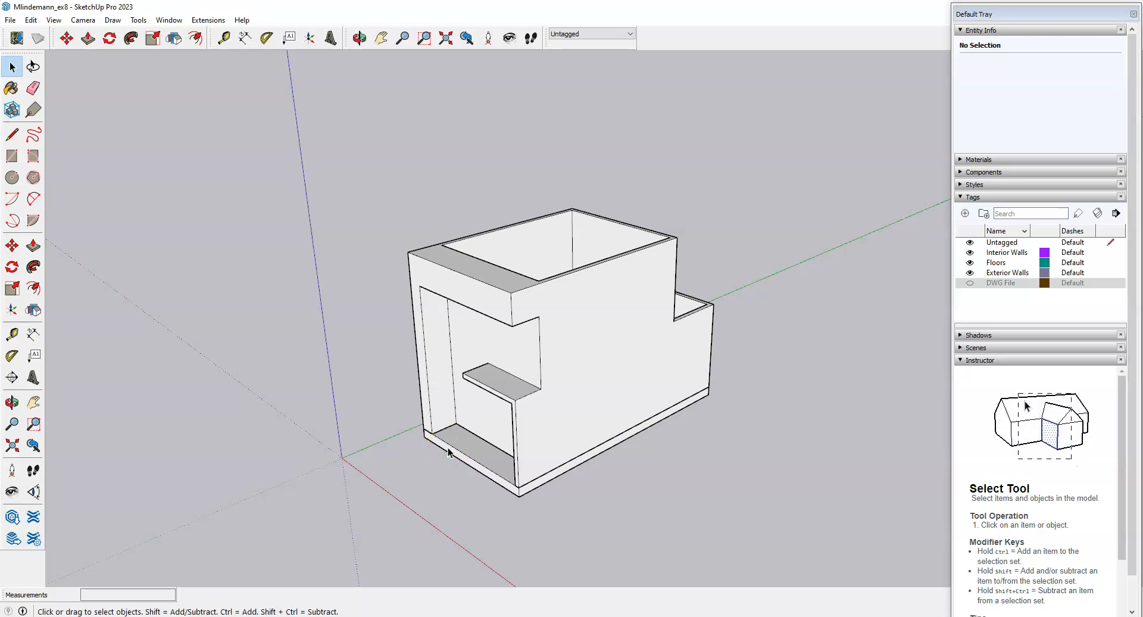
pyautogui.click(533, 413)
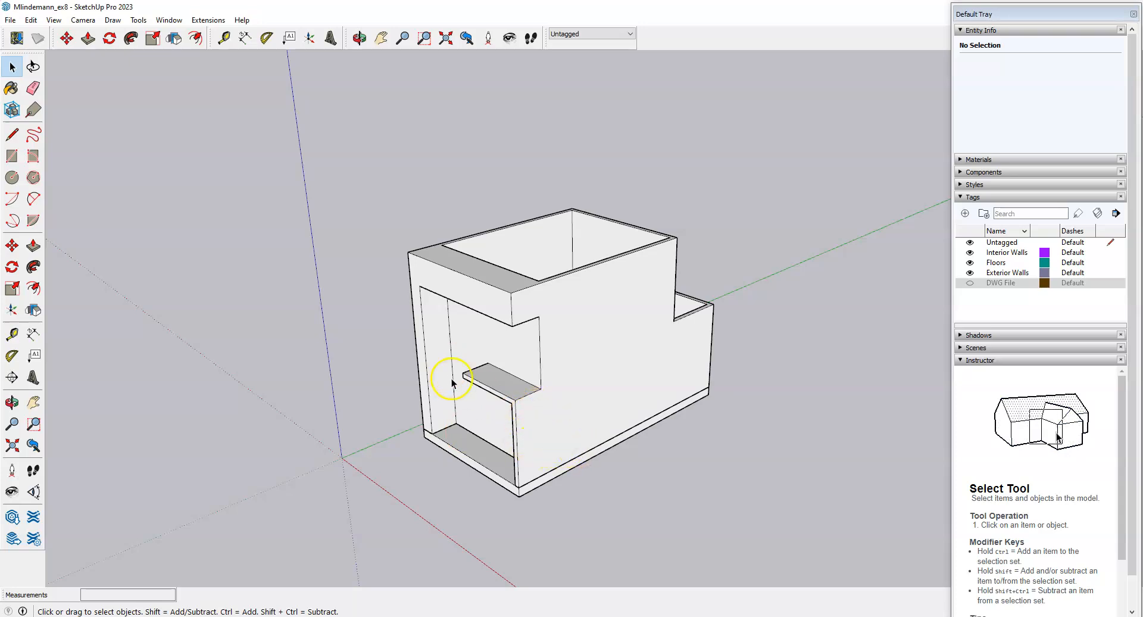
# Switch the camera to the Front standard view.
pyautogui.click(84, 20)
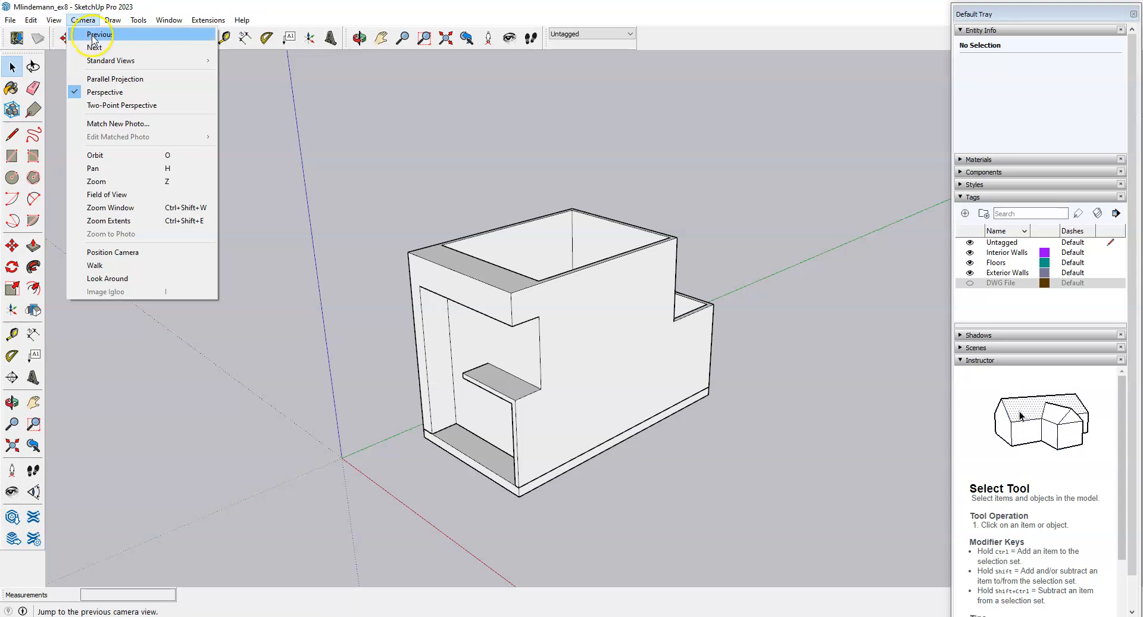
pyautogui.moveTo(99, 64)
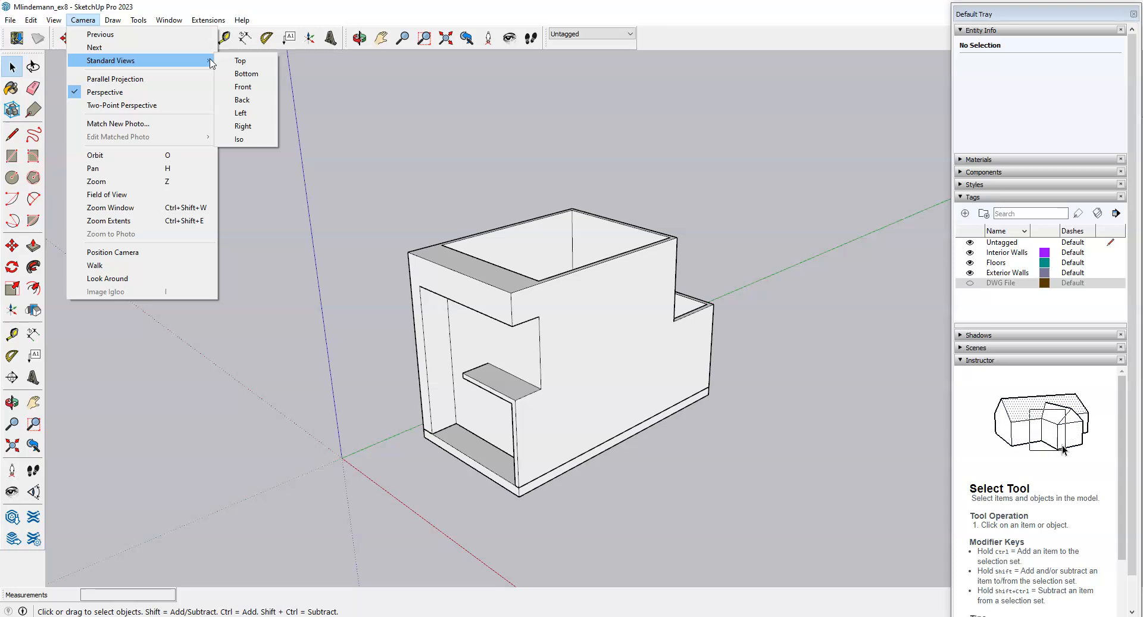
pyautogui.click(236, 88)
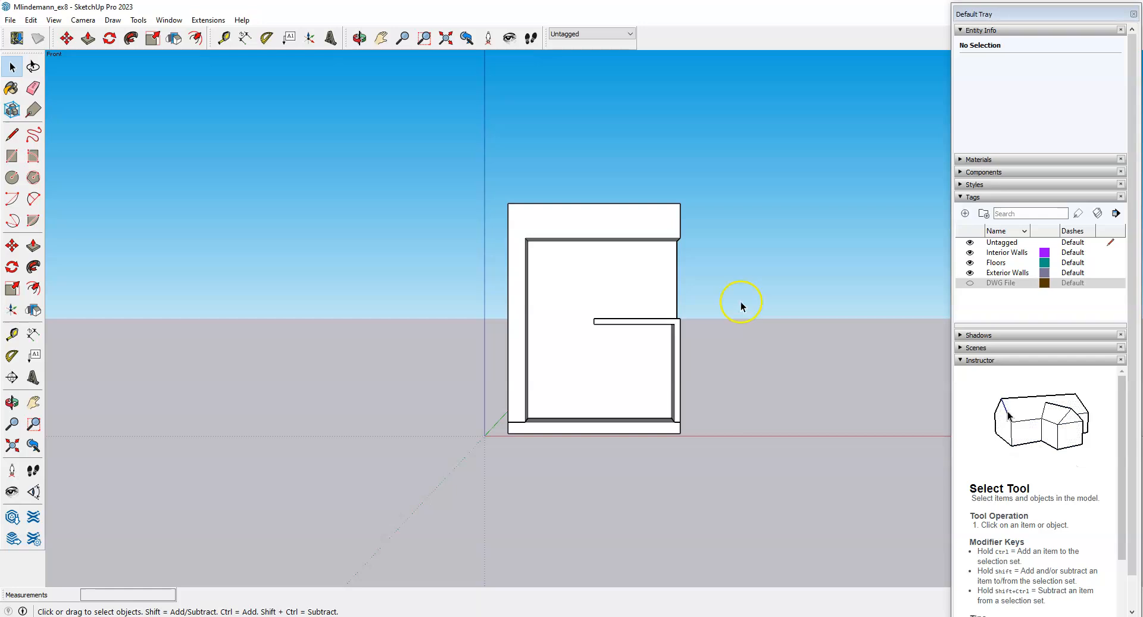
# Zoom in on the front wall, select the Exterior Walls group, then bring up the elevations PDF.
pyautogui.scroll(3, 649, 377)
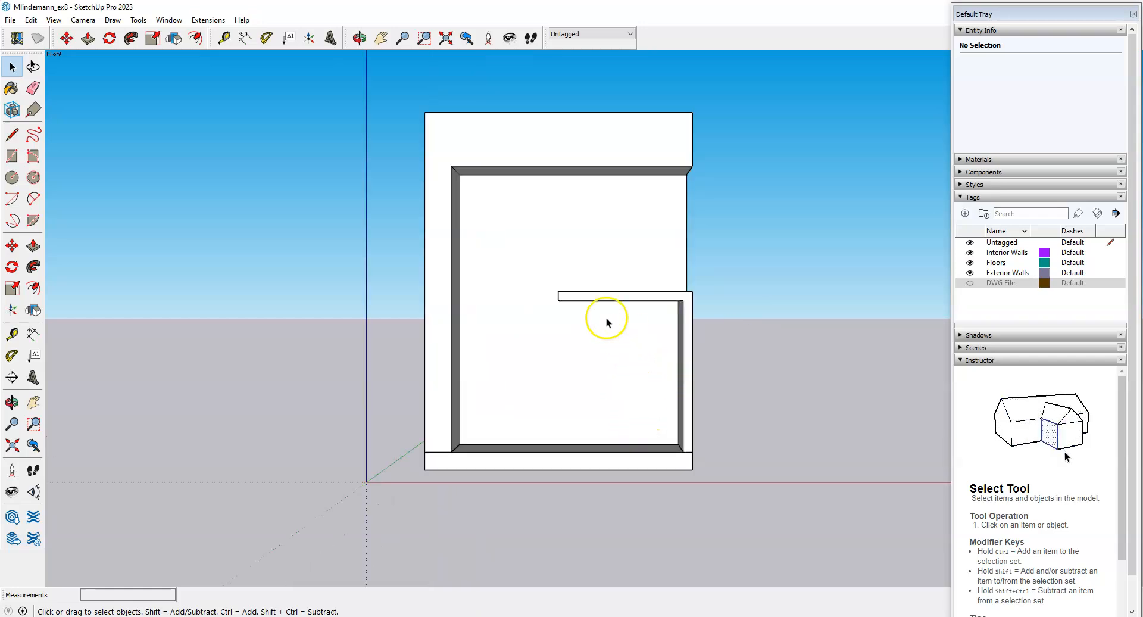
pyautogui.scroll(2, 592, 312)
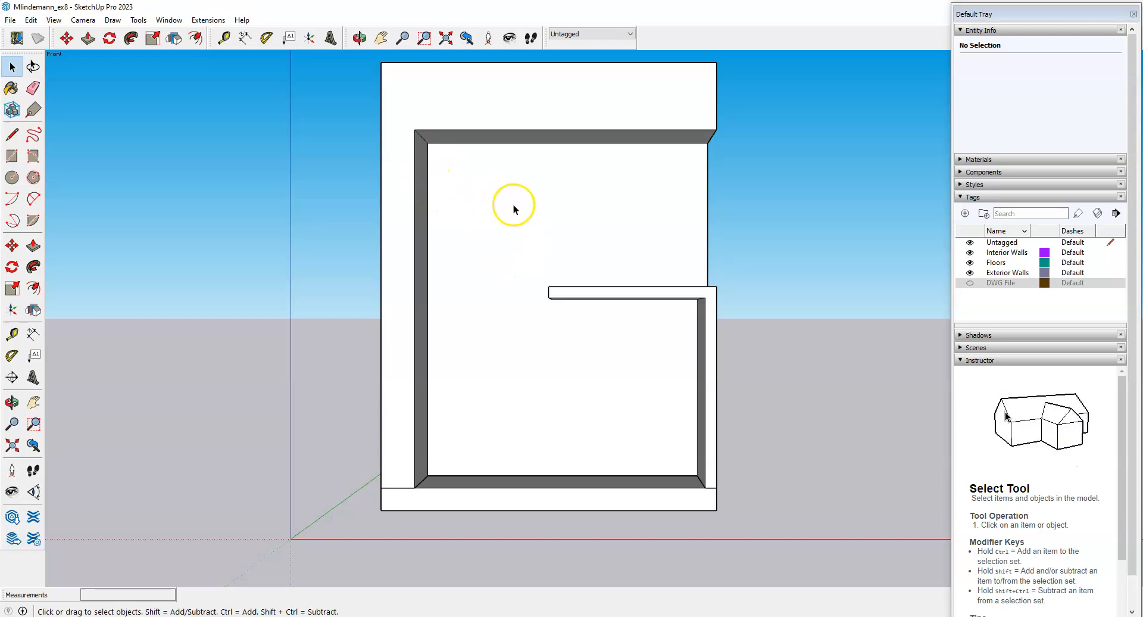
pyautogui.click(468, 99)
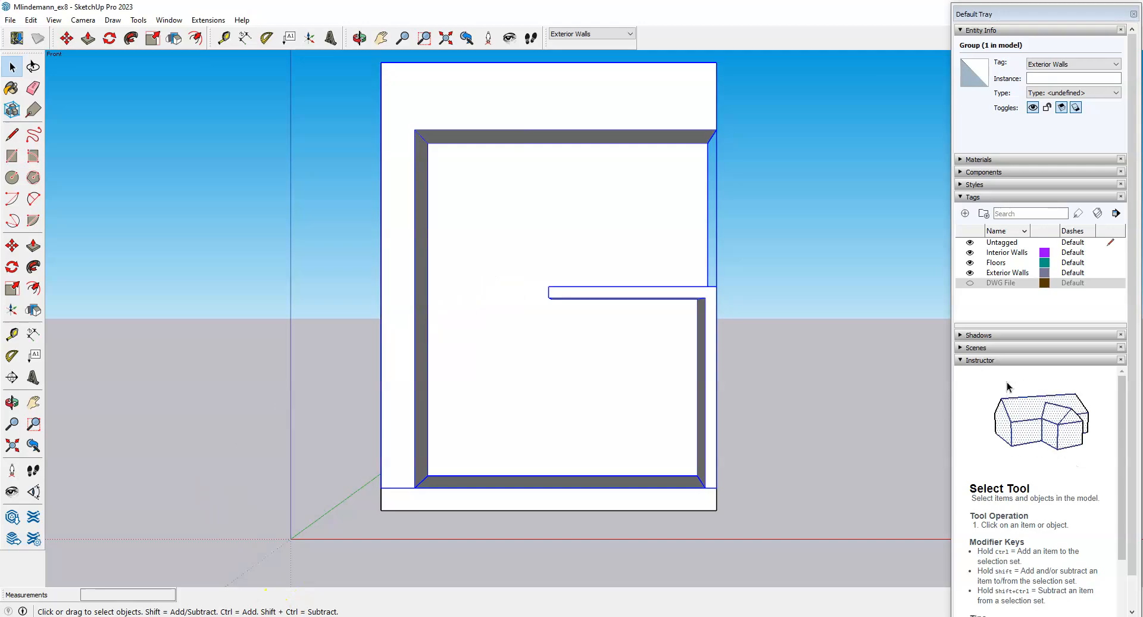
pyautogui.click(286, 616)
pyautogui.click(397, 15)
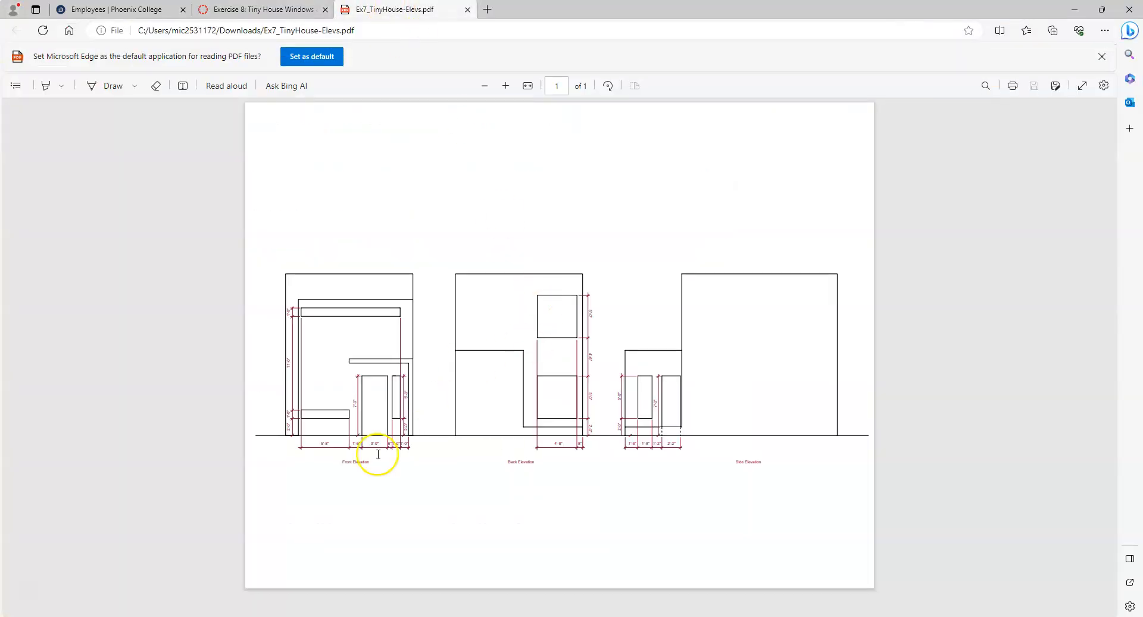
# Study the front elevation's door widths in full screen, then return to SketchUp.
pyautogui.click(1084, 86)
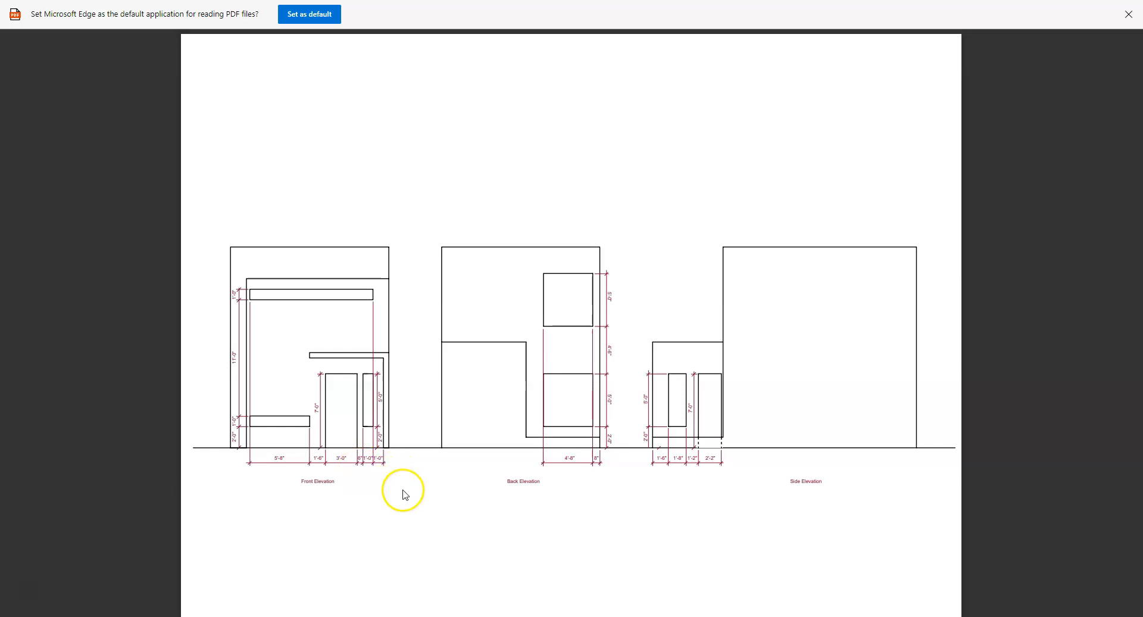
pyautogui.press('Escape')
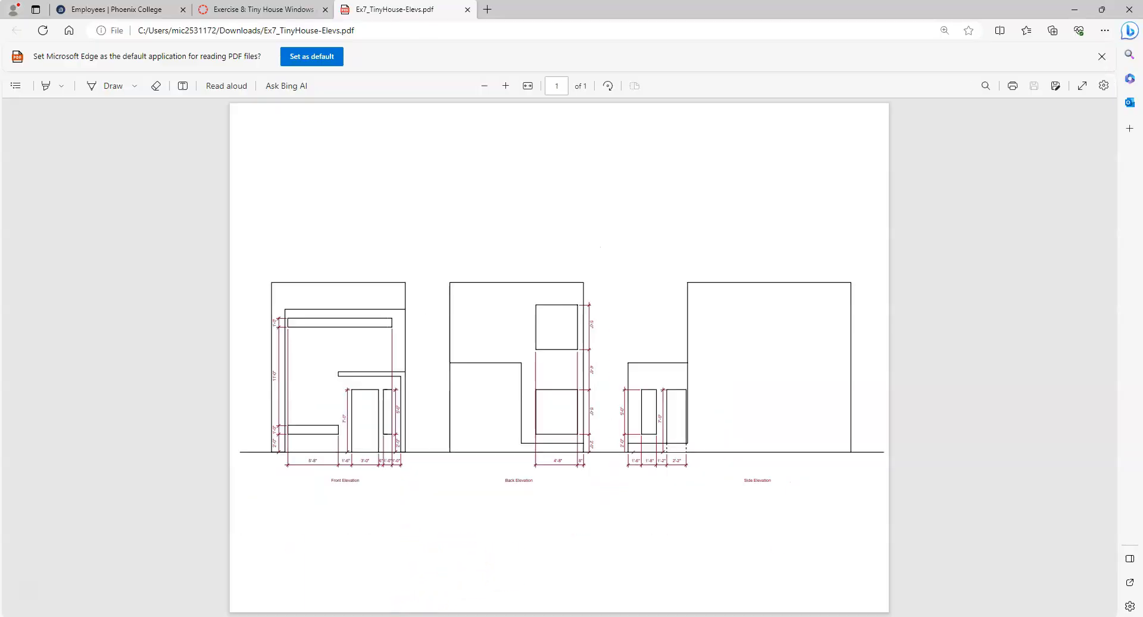
pyautogui.click(384, 616)
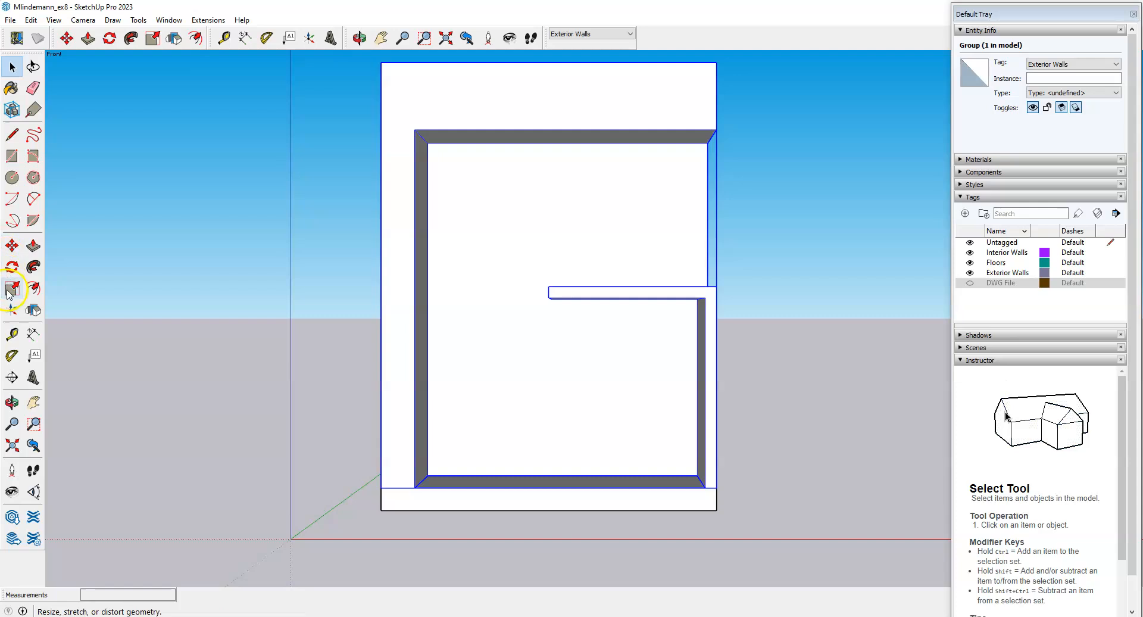
# Place a Tape Measure guide 2.5' from the right inner wall edge.
pyautogui.click(14, 336)
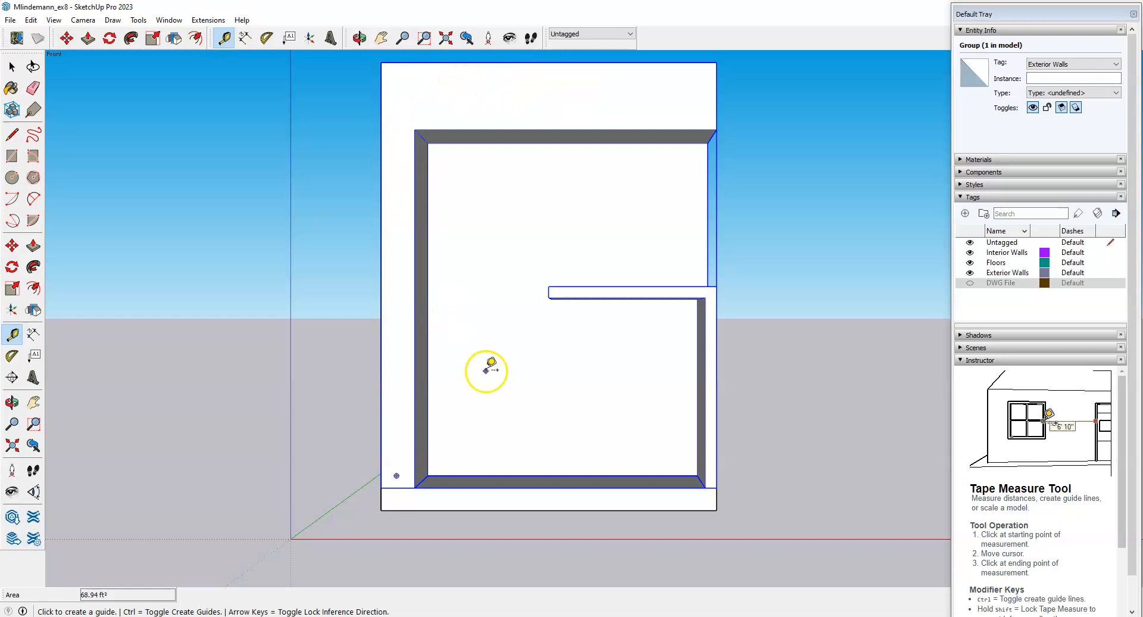
pyautogui.scroll(1, 637, 452)
pyautogui.scroll(2, 637, 452)
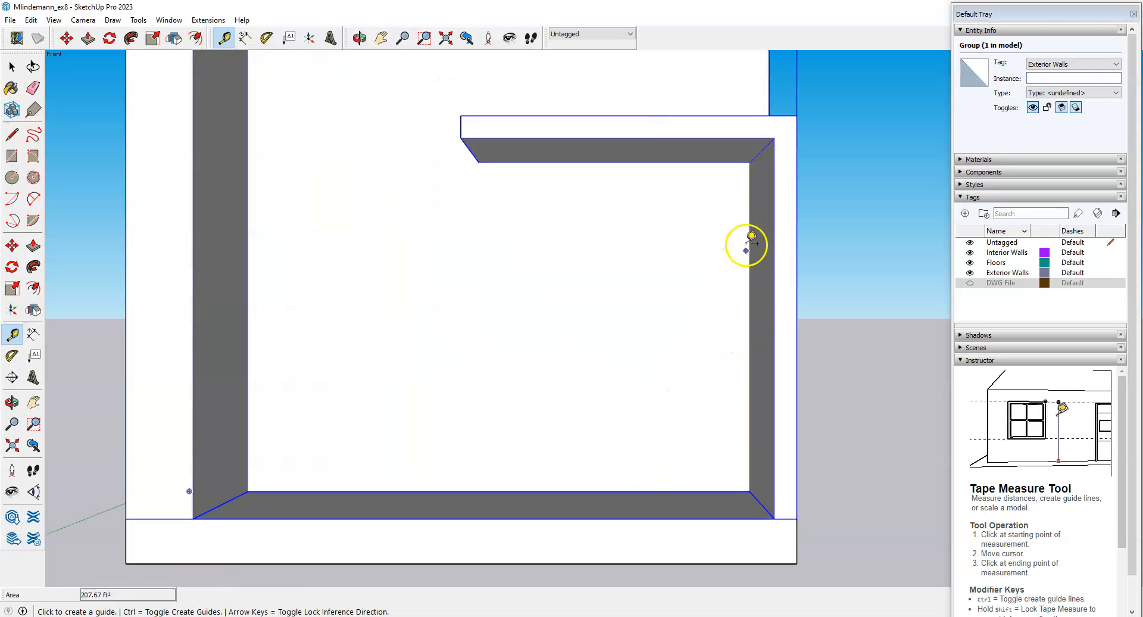
pyautogui.click(749, 351)
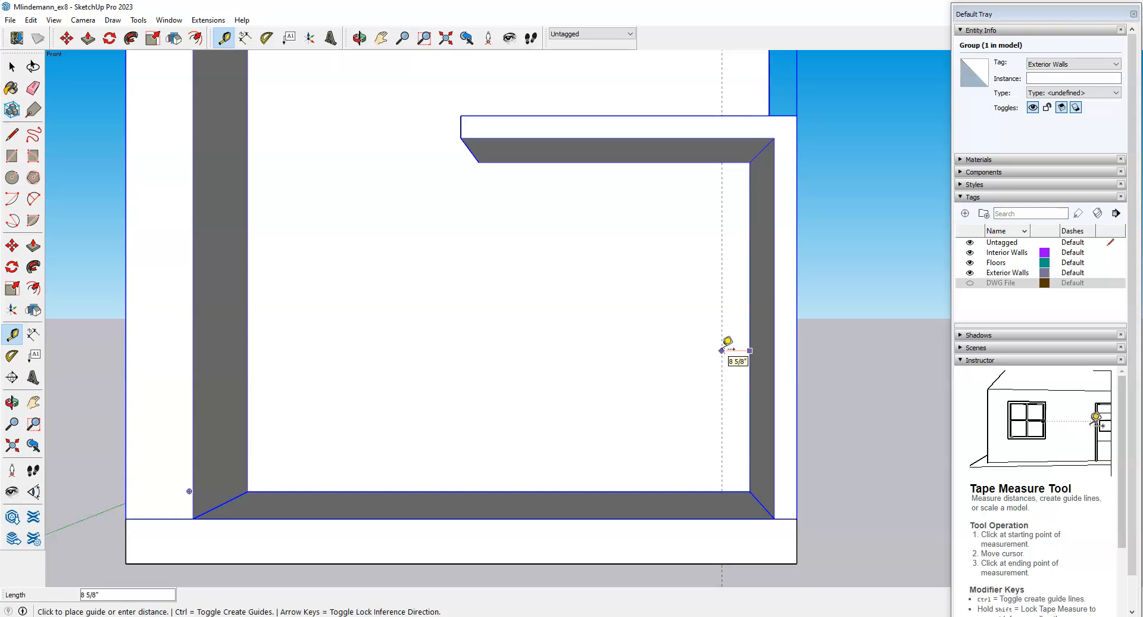
pyautogui.write("2.5'")
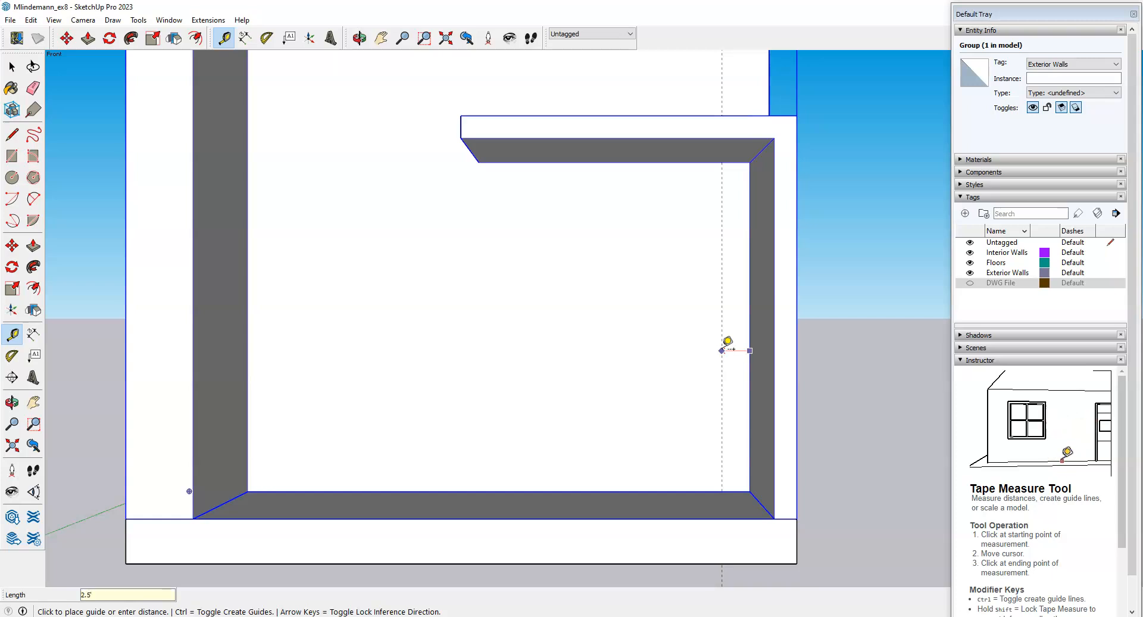
pyautogui.press('Return')
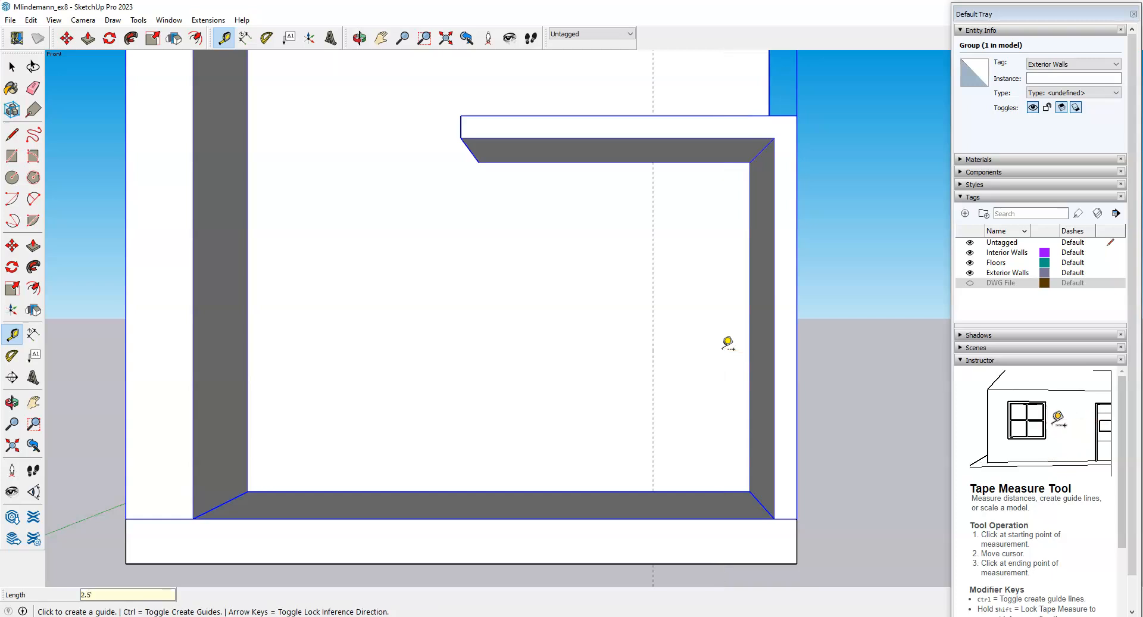
# Add a second guide 3' beyond the first one.
pyautogui.moveTo(695, 394)
pyautogui.mouseDown(button='middle')
pyautogui.moveTo(681, 403)
pyautogui.moveTo(692, 401)
pyautogui.mouseUp(button='middle')
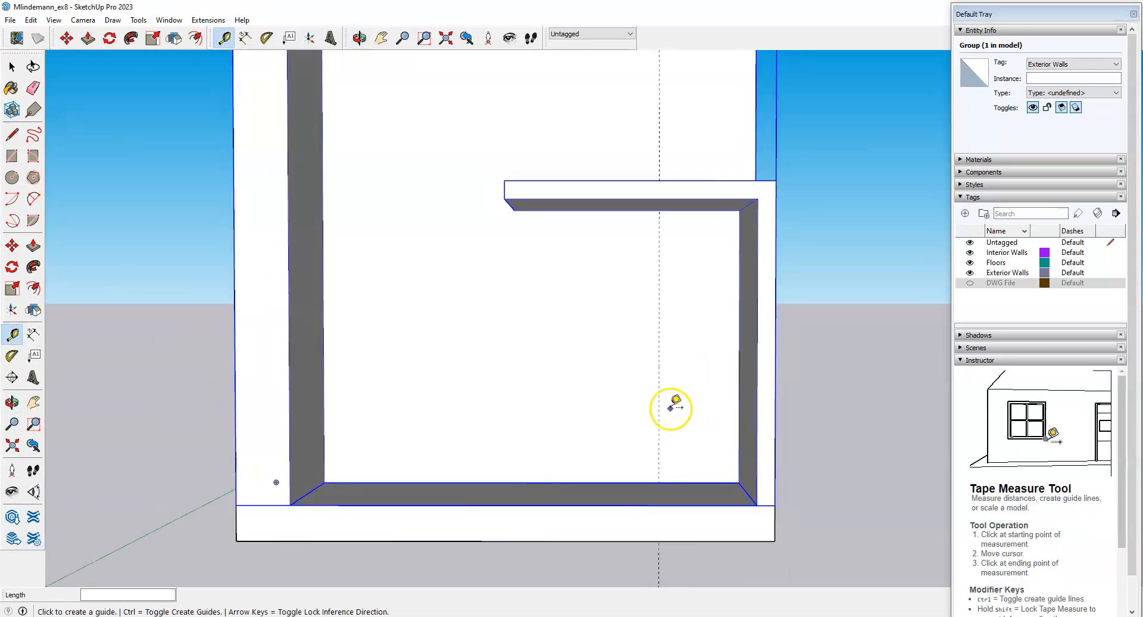
pyautogui.click(659, 368)
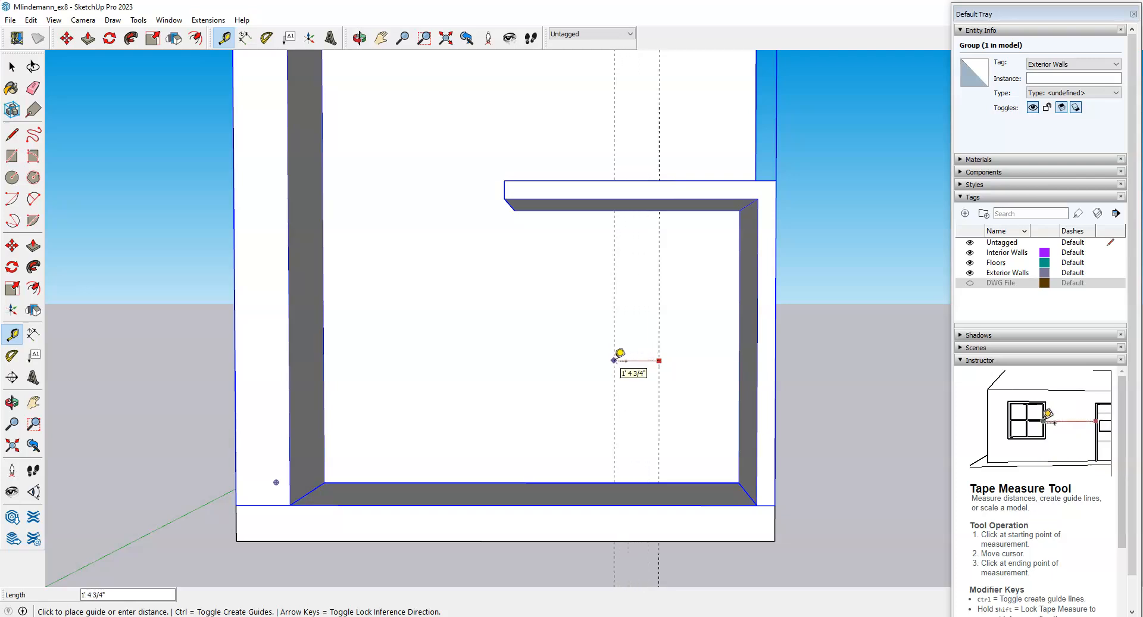
pyautogui.write("3'")
pyautogui.press('Return')
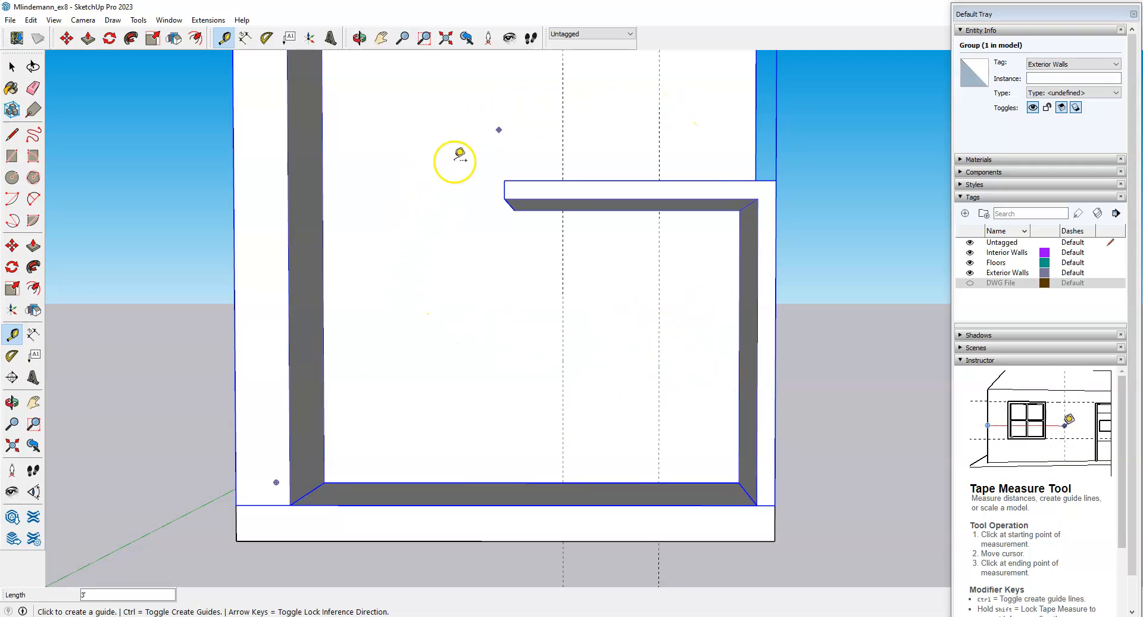
# Switch the camera to Parallel Projection, deselect the wall group and tilt the view.
pyautogui.click(84, 22)
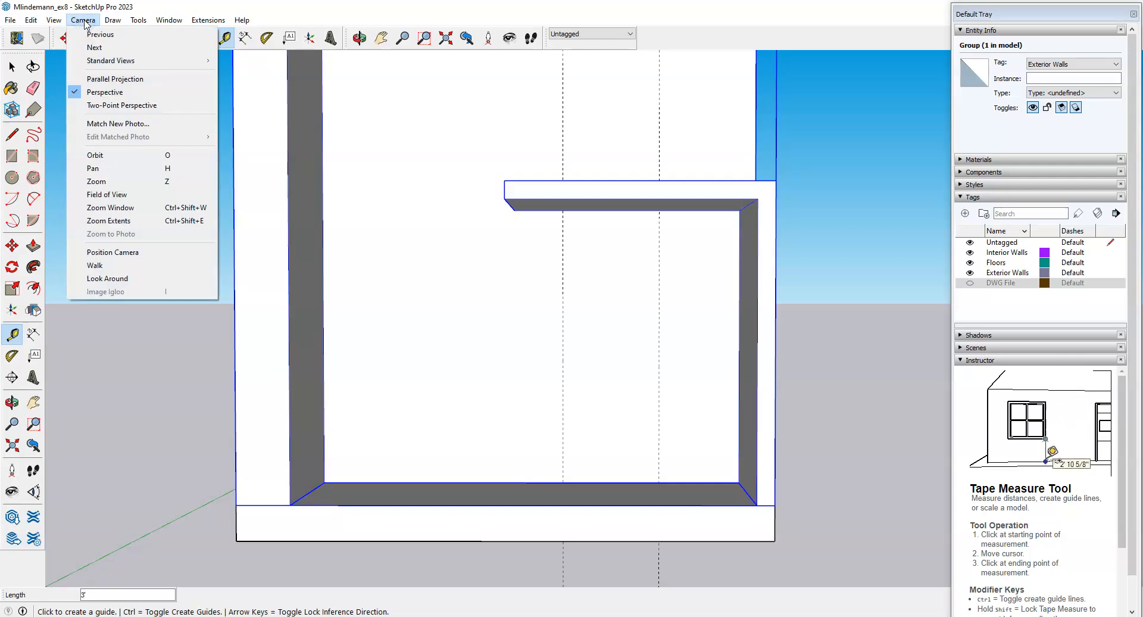
pyautogui.click(111, 80)
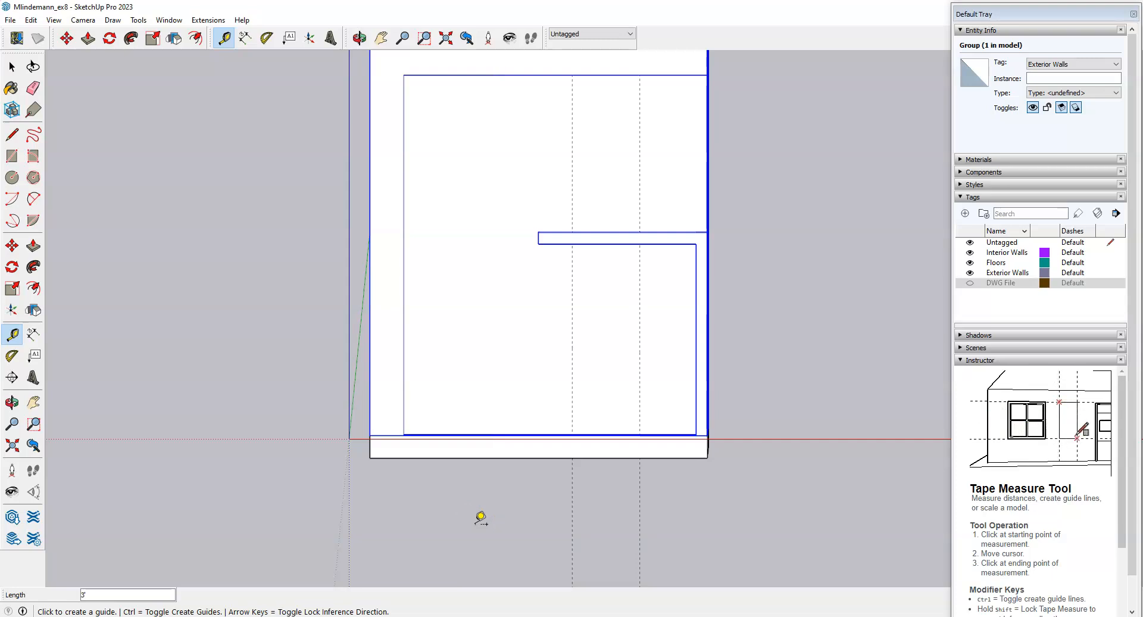
pyautogui.press('space')
pyautogui.click(202, 476)
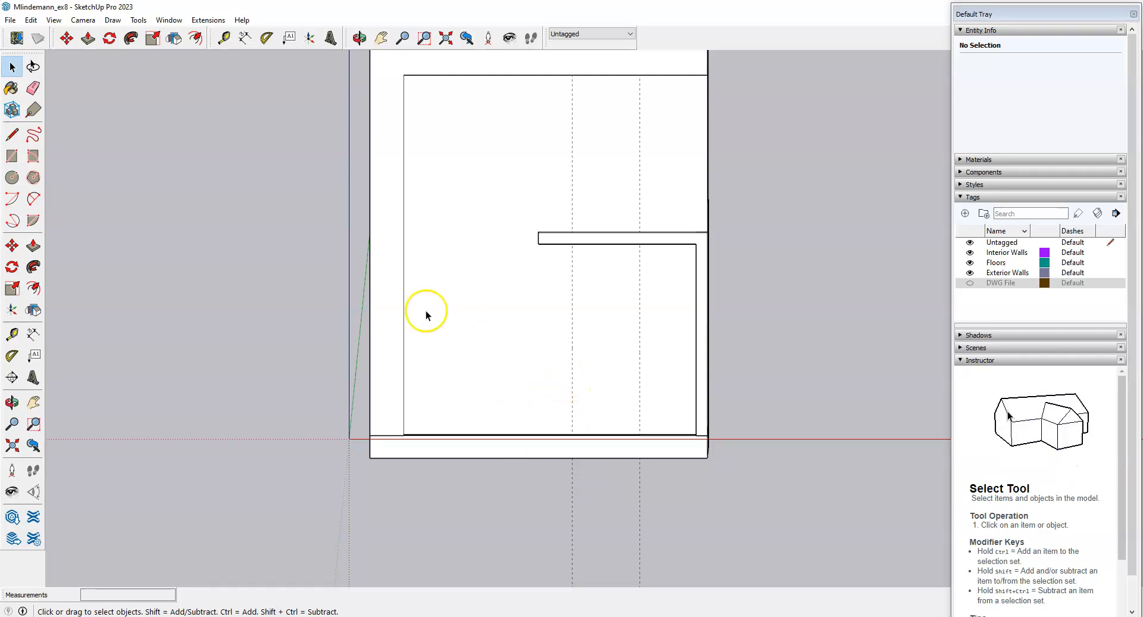
pyautogui.moveTo(467, 500)
pyautogui.mouseDown(button='middle')
pyautogui.moveTo(472, 524)
pyautogui.moveTo(476, 512)
pyautogui.mouseUp(button='middle')
pyautogui.scroll(2, 553, 391)
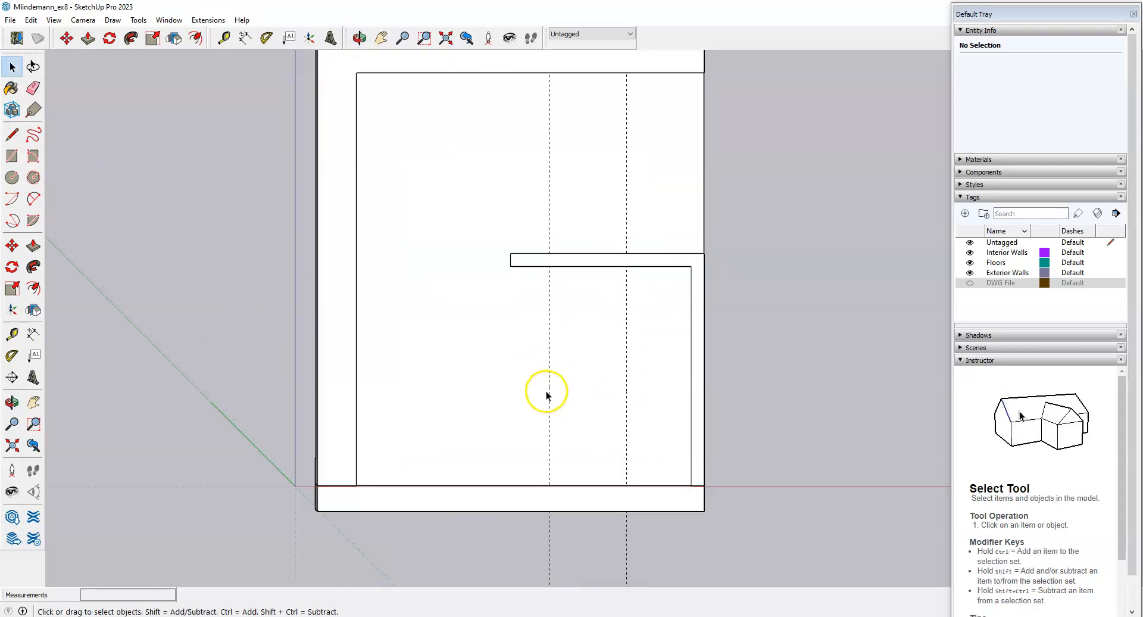
# Toggle back to perspective, then re-apply Parallel Projection and zoom in.
pyautogui.click(81, 24)
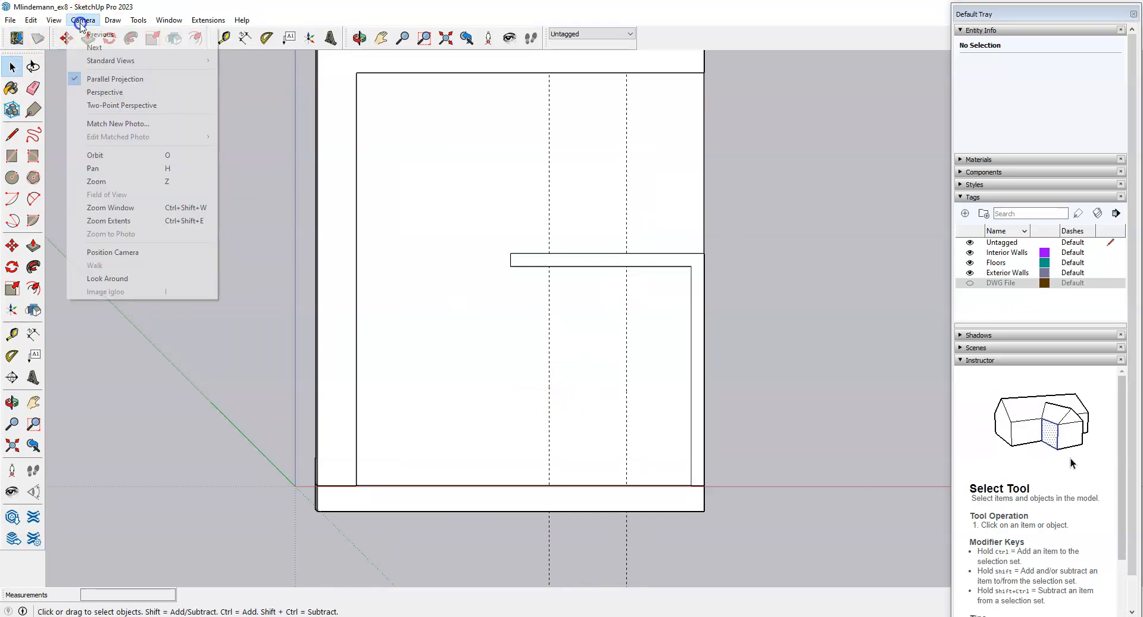
pyautogui.click(92, 79)
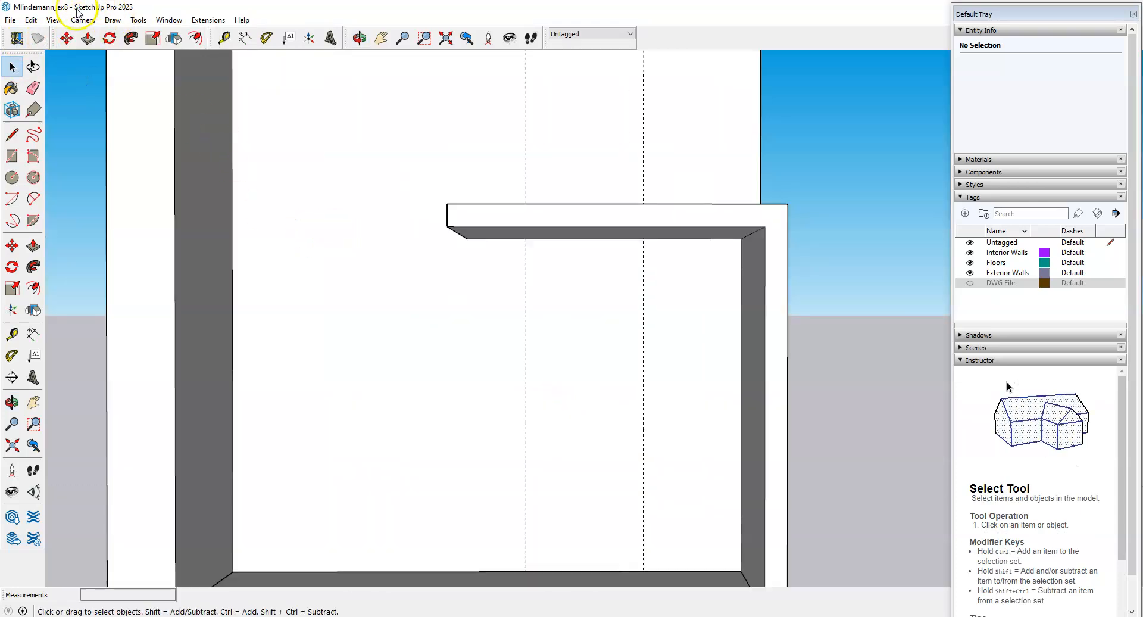
pyautogui.click(81, 20)
pyautogui.click(97, 78)
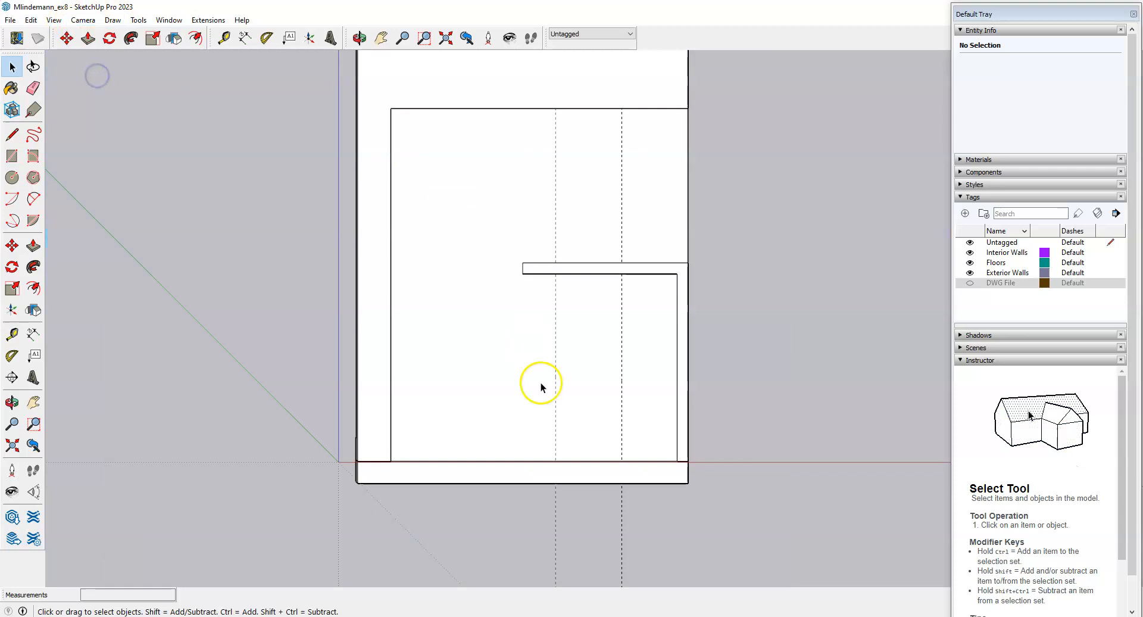
pyautogui.scroll(2, 554, 409)
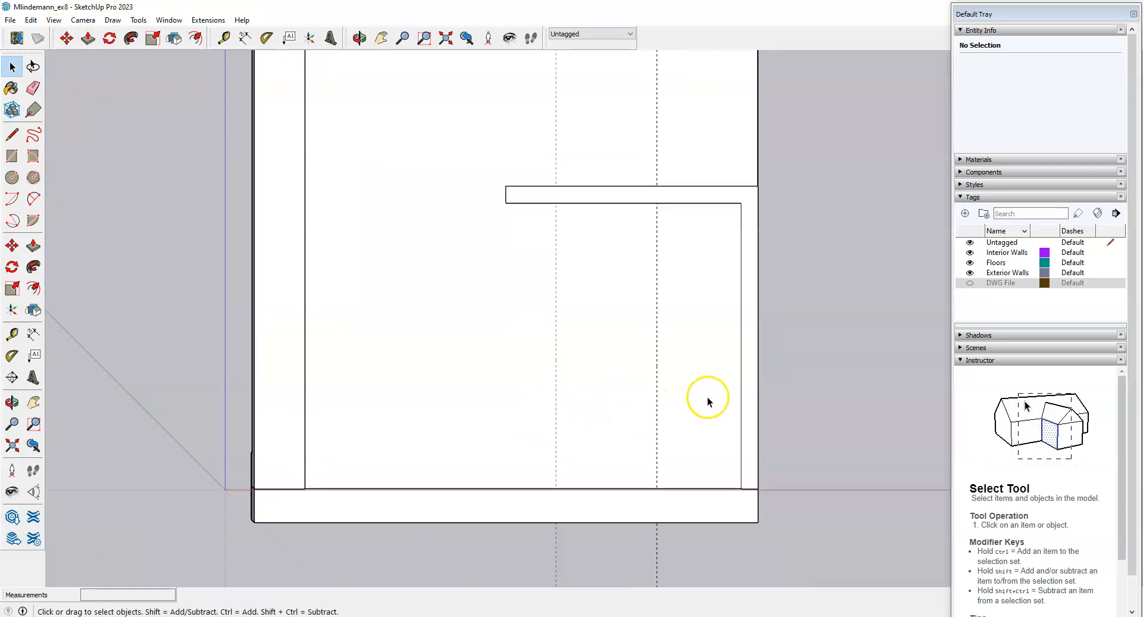
pyautogui.scroll(1, 693, 420)
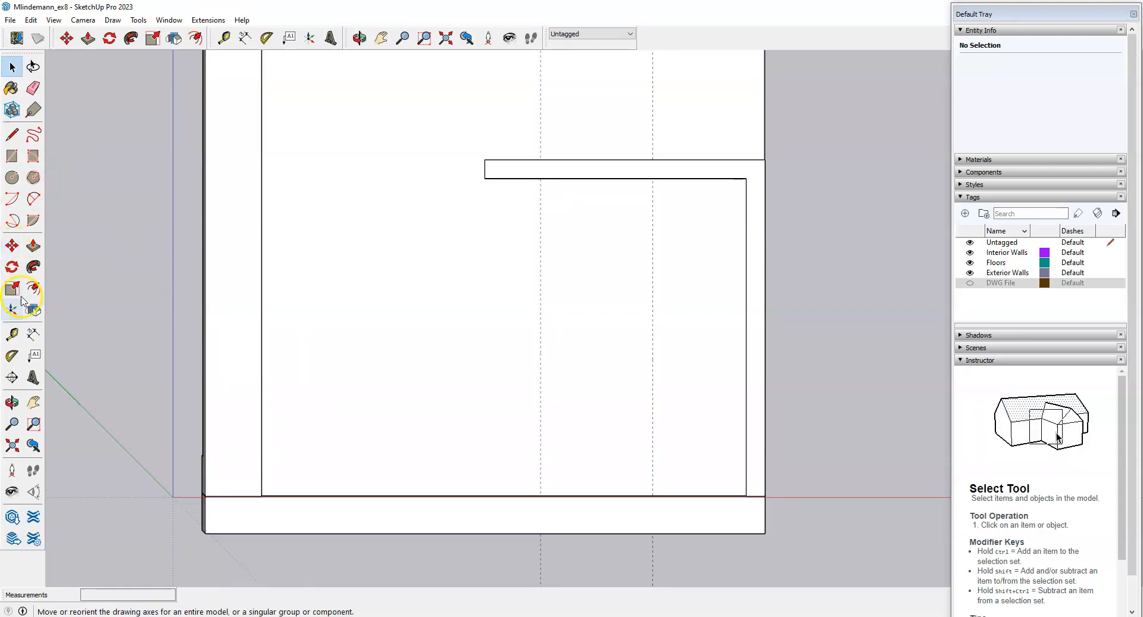
# Pull a vertical guide with the Tape Measure from the left inner wall edge.
pyautogui.click(11, 334)
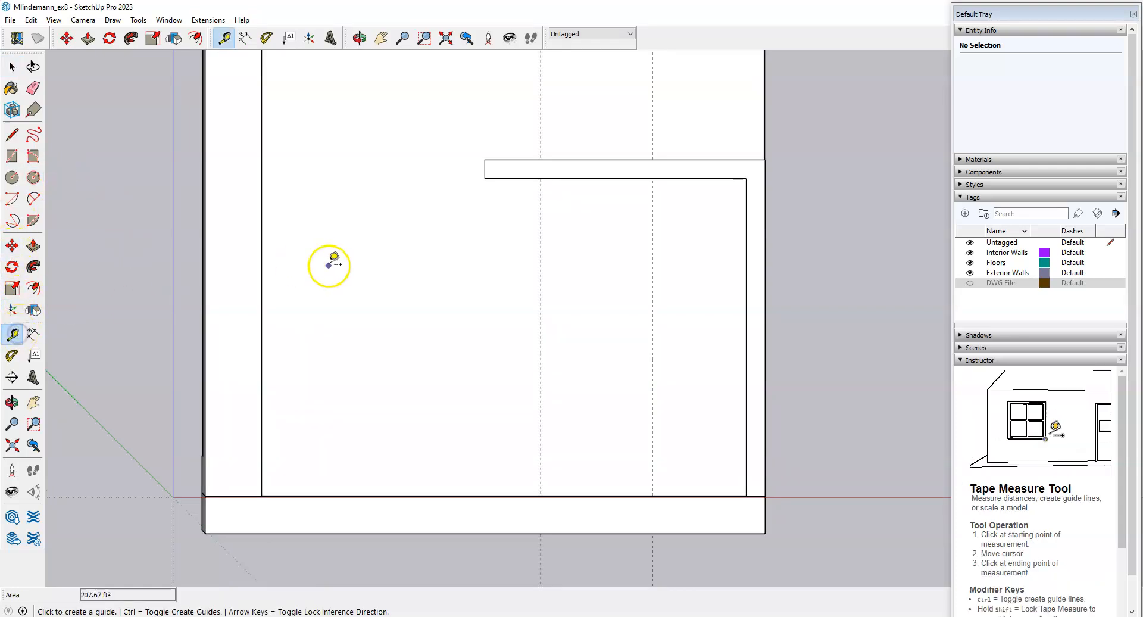
pyautogui.click(261, 278)
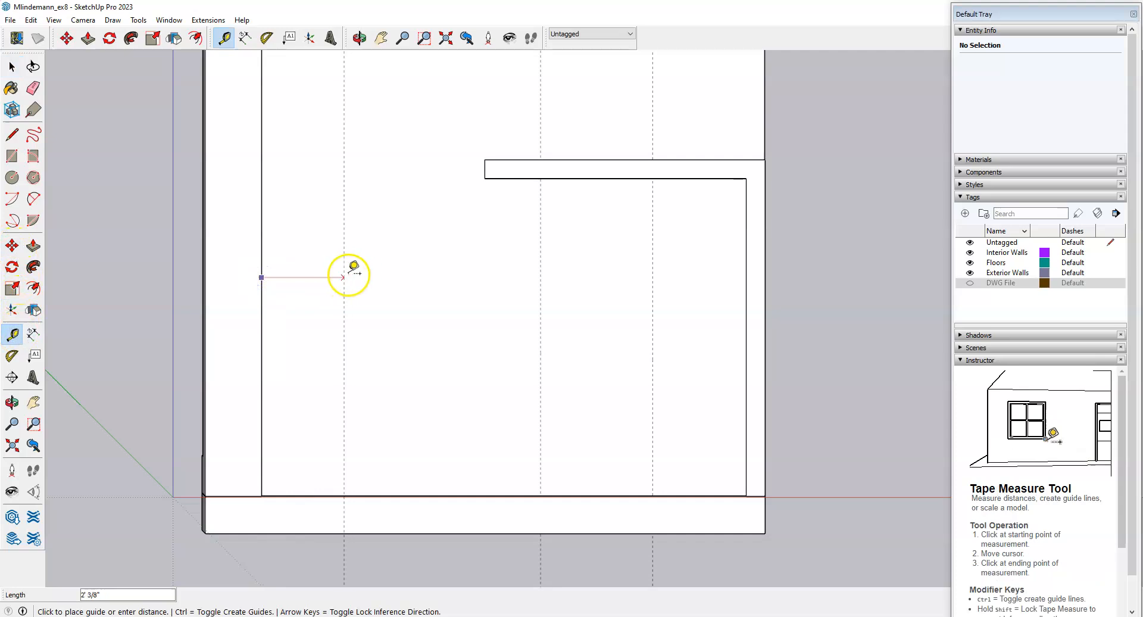
pyautogui.click(397, 275)
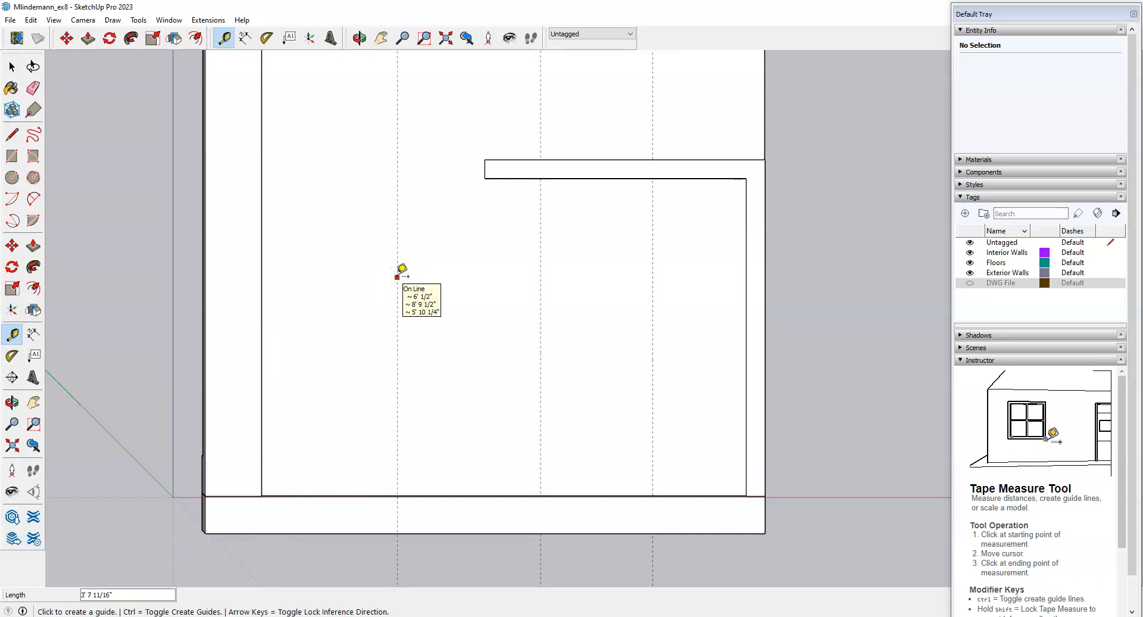
pyautogui.press('space')
pyautogui.moveTo(410, 277); pyautogui.dragTo(281, 388, button='middle')
pyautogui.scroll(-1, 548, 259)
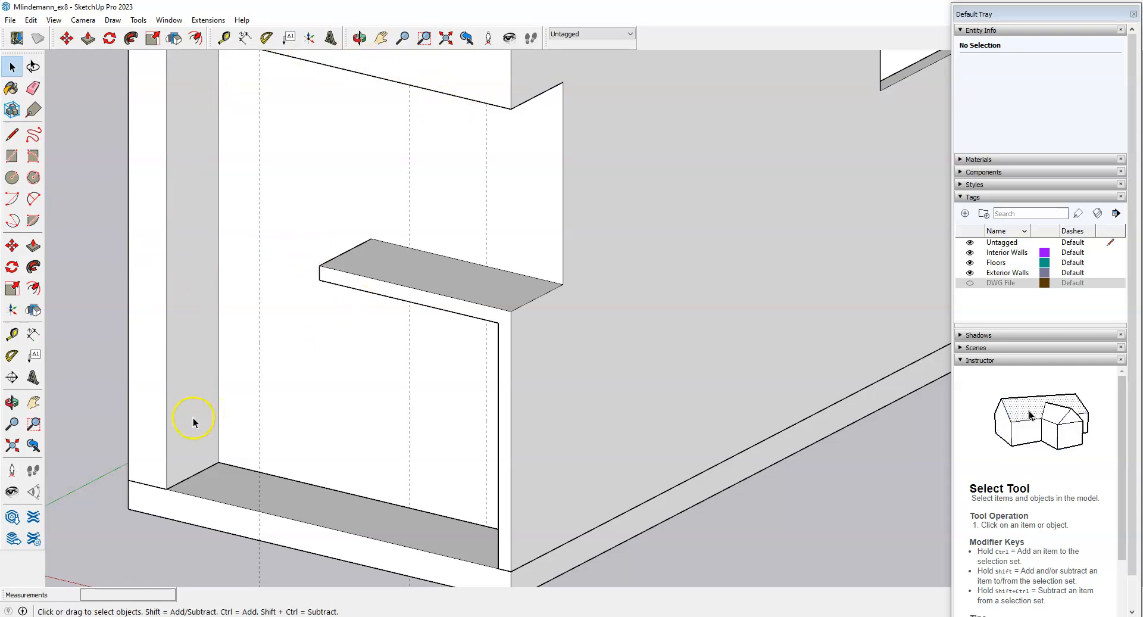
# Delete the extra dashed guide near the right side of the doorway.
pyautogui.click(259, 417)
pyautogui.press('Delete')
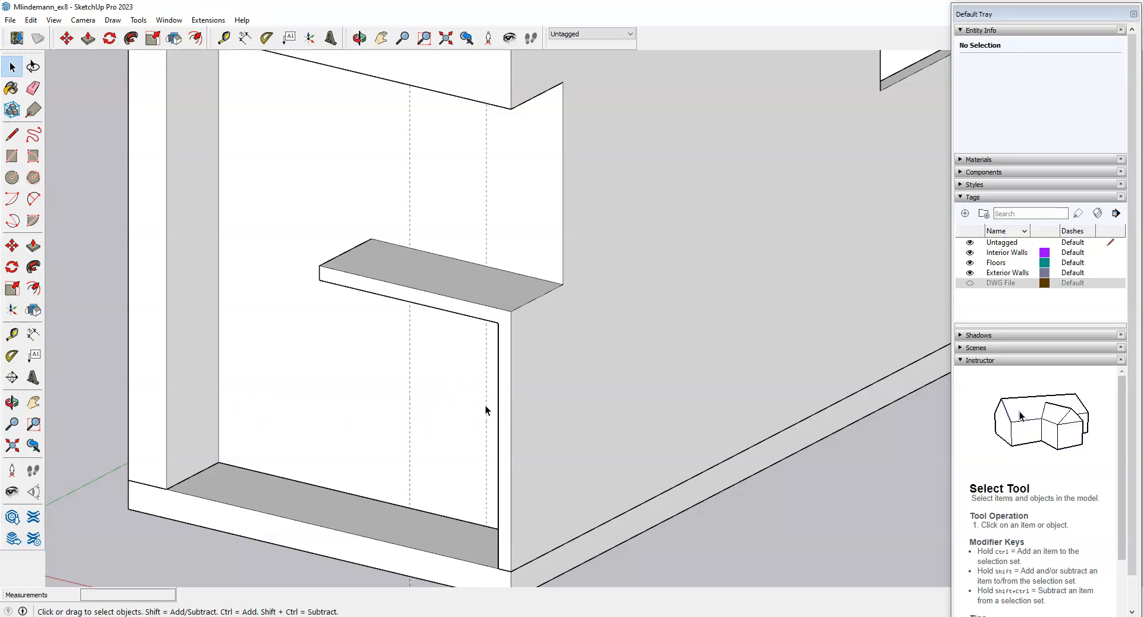
pyautogui.moveTo(250, 394); pyautogui.dragTo(302, 394, button='middle')
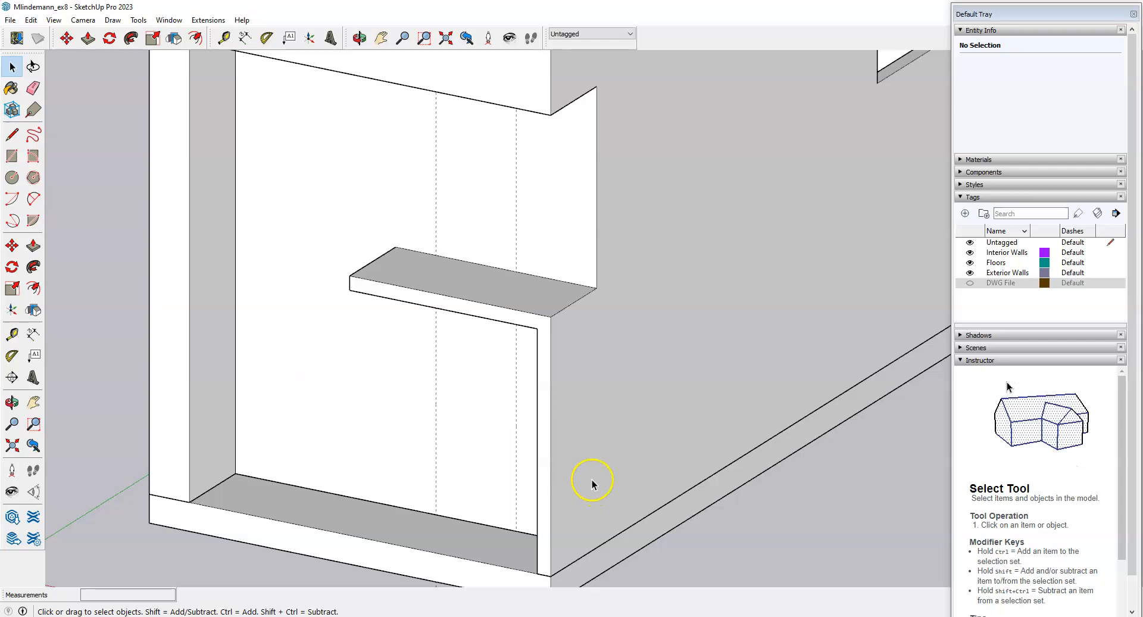
# Orbit to face the wall niche and check the elevations PDF for dimensions.
pyautogui.press('o')
pyautogui.moveTo(516, 461); pyautogui.dragTo(661, 467)
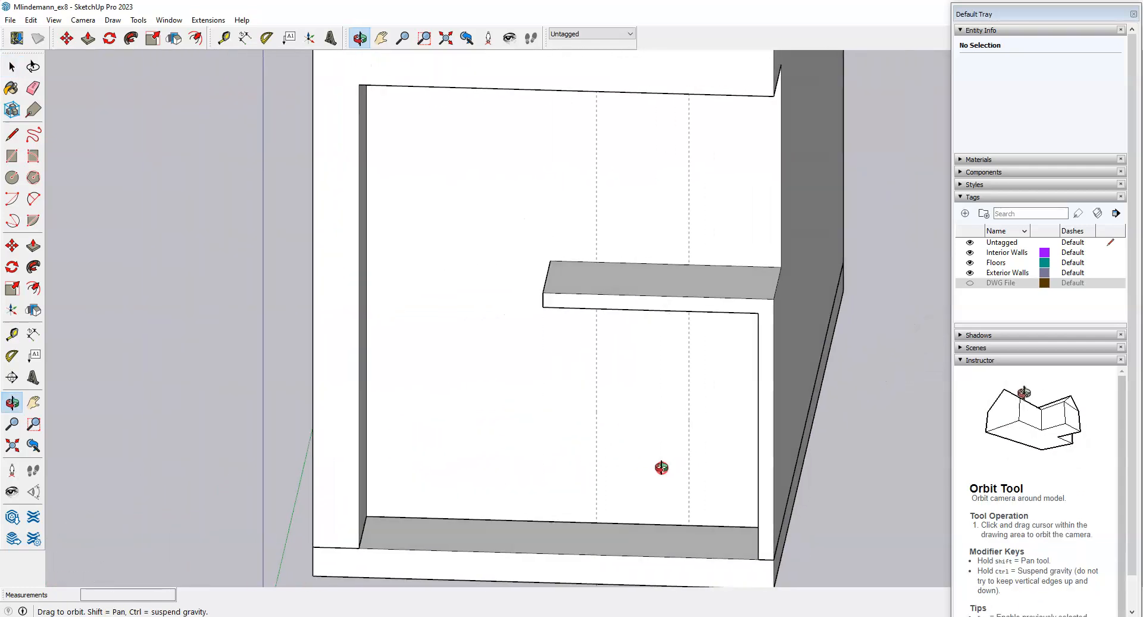
pyautogui.press('space')
pyautogui.scroll(1, 679, 533)
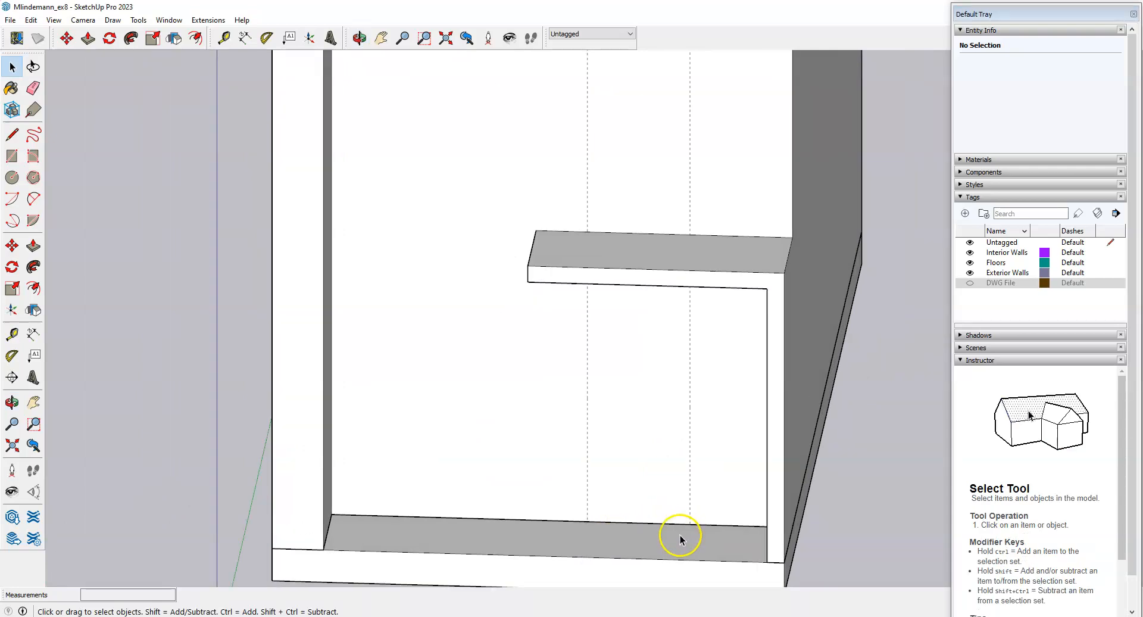
pyautogui.hotkey('alt', 'Tab')
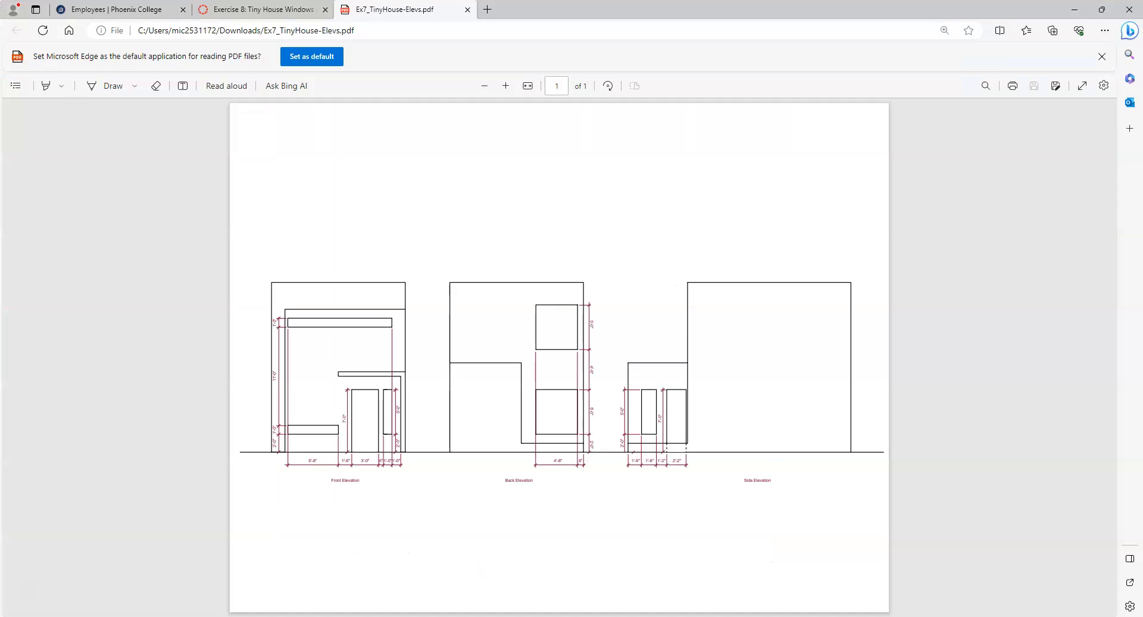
pyautogui.hotkey('alt', 'Tab')
pyautogui.moveTo(667, 466); pyautogui.dragTo(652, 469, button='middle')
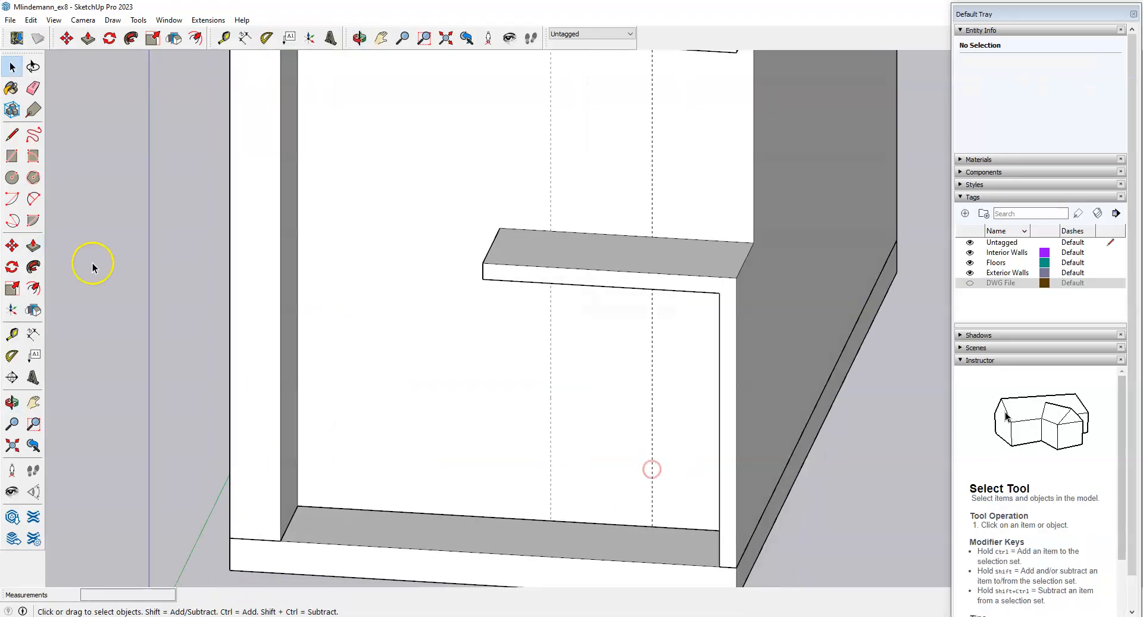
# Pull a horizontal guide 7' up from the front wall's floor edge.
pyautogui.click(11, 334)
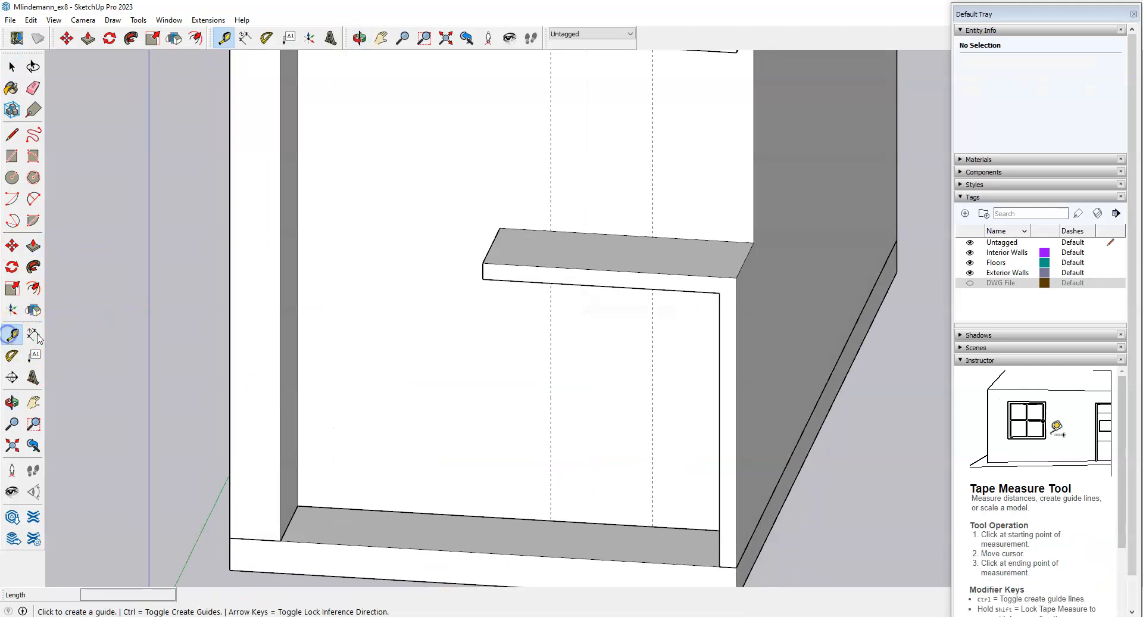
pyautogui.click(602, 522)
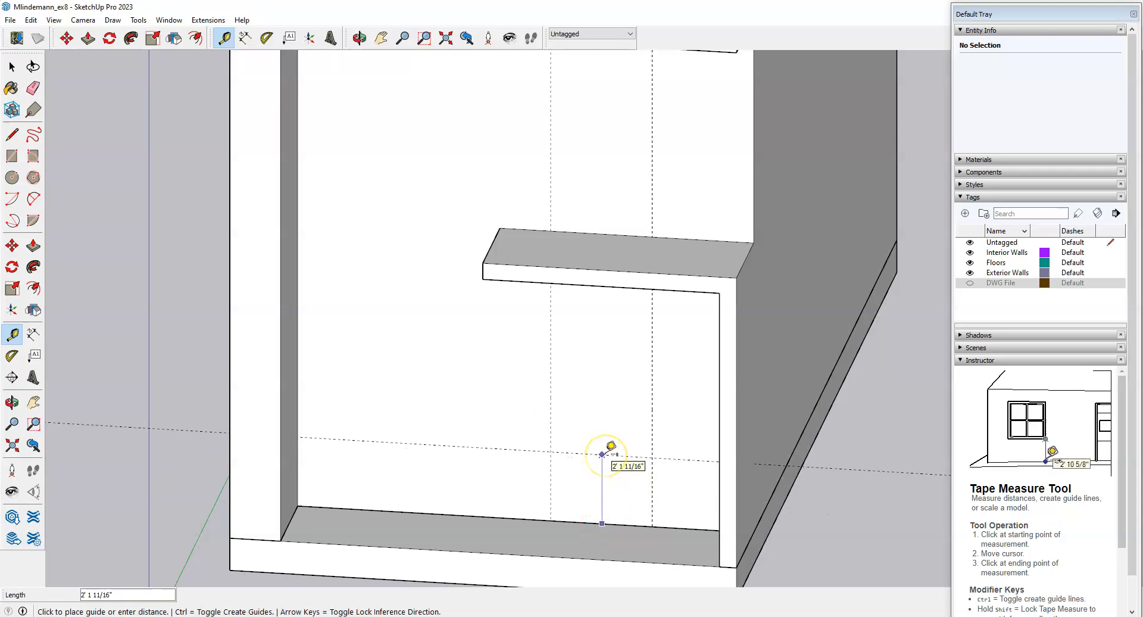
pyautogui.write('7')
pyautogui.press('Return')
pyautogui.scroll(-3, 632, 458)
pyautogui.moveTo(651, 472); pyautogui.dragTo(702, 437, button='middle')
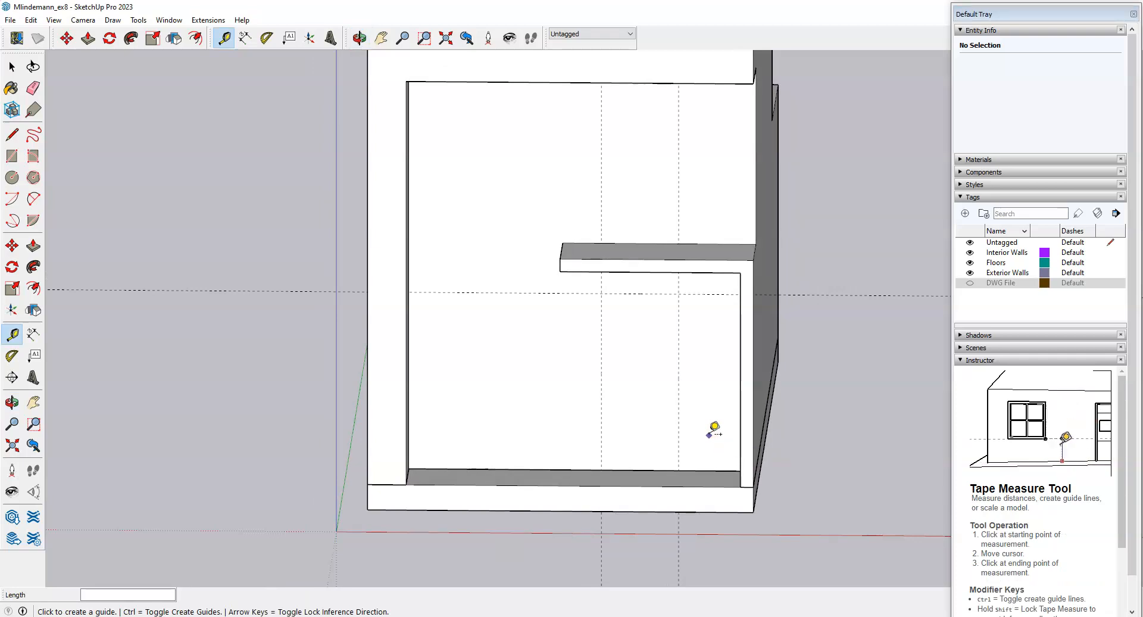
pyautogui.press('space')
pyautogui.moveTo(685, 399); pyautogui.dragTo(634, 420, button='middle')
pyautogui.scroll(2, 634, 425)
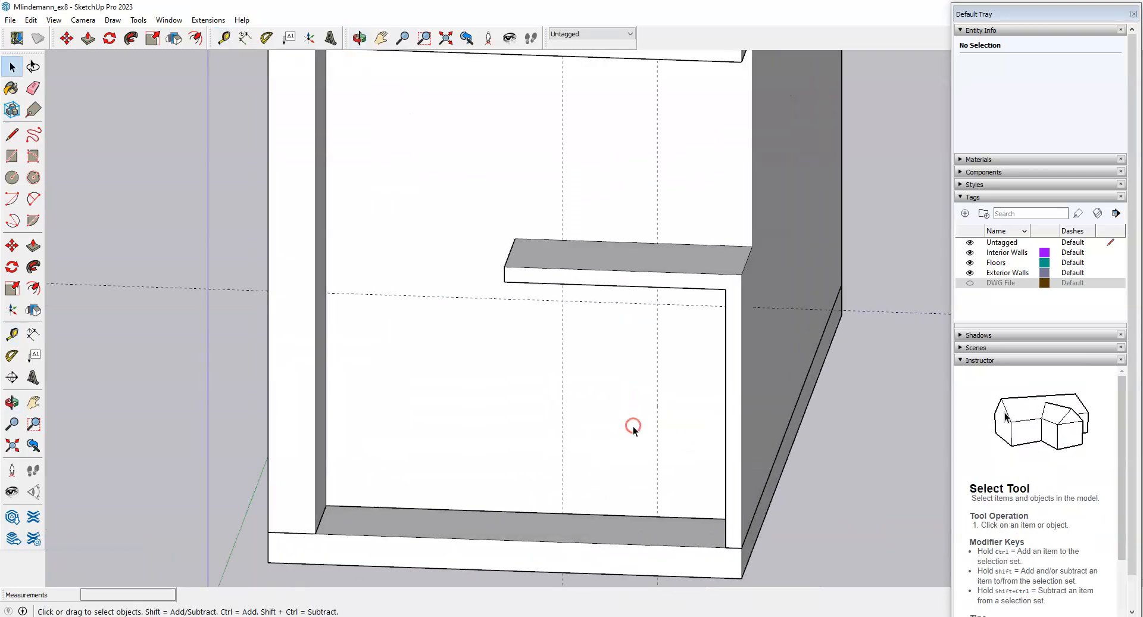
# Open the Exterior Walls group for editing and select the front wall face.
pyautogui.click(493, 396)
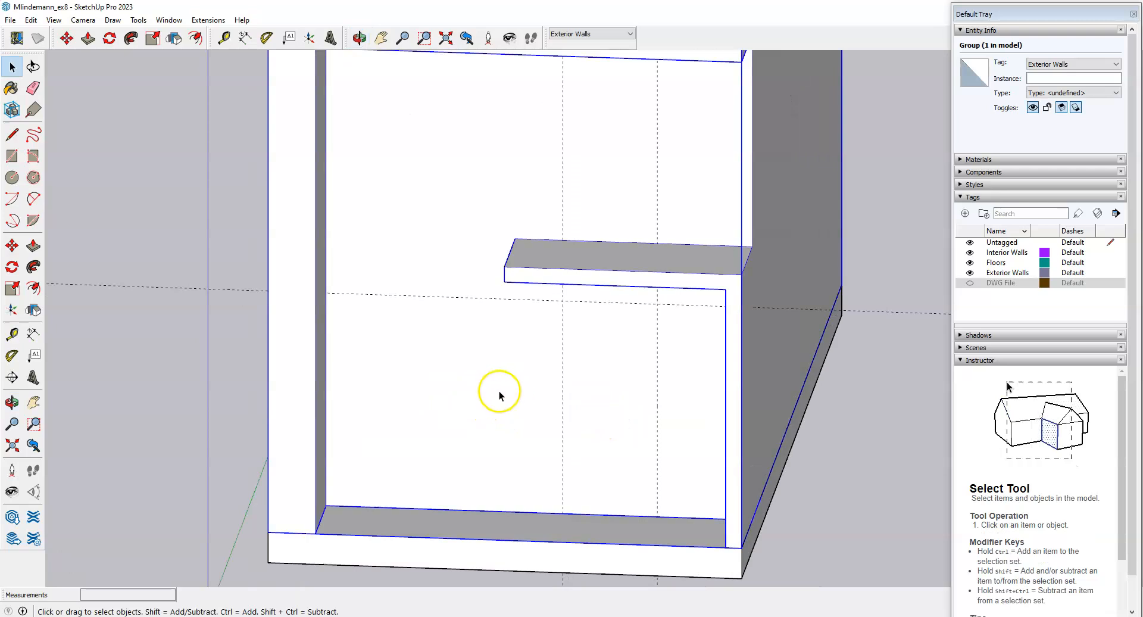
pyautogui.doubleClick(491, 387)
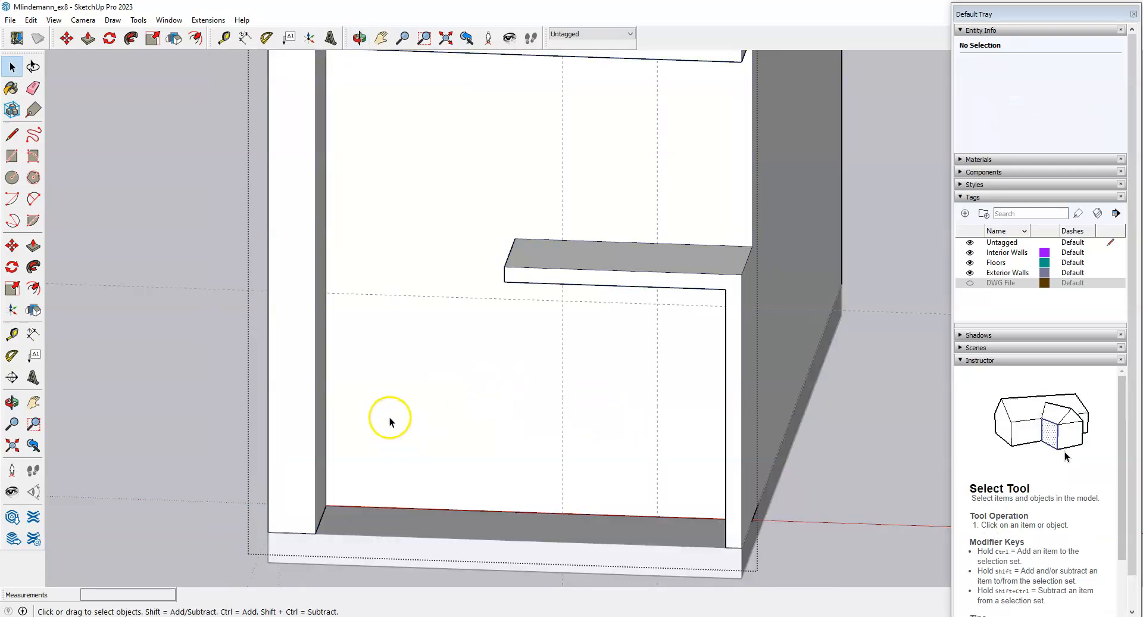
pyautogui.scroll(-2, 387, 423)
pyautogui.scroll(3, 595, 416)
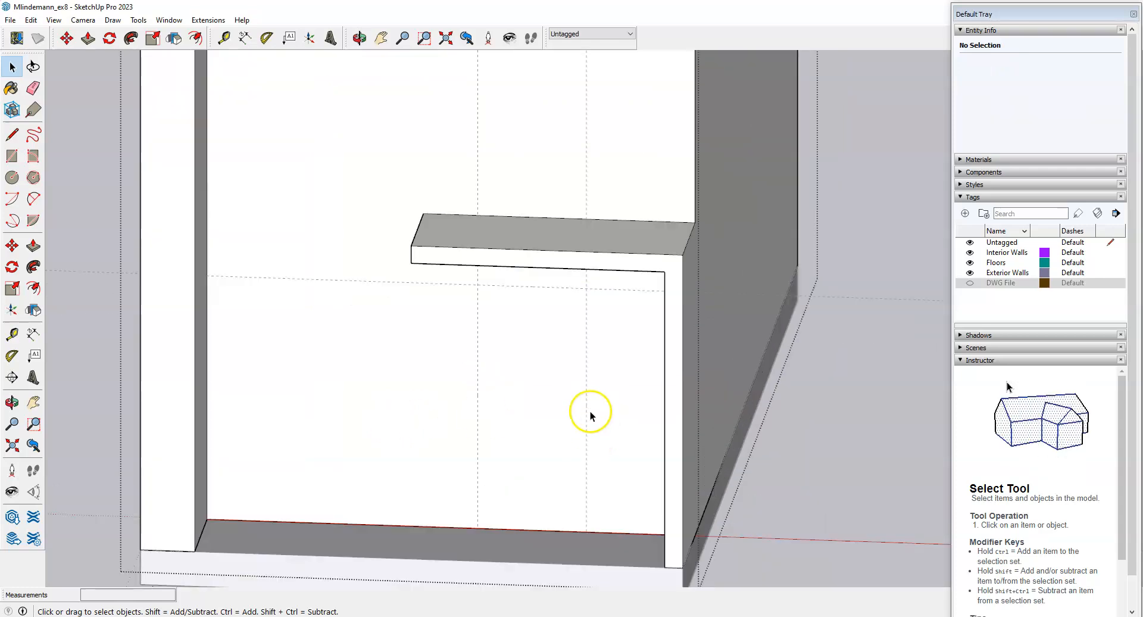
pyautogui.moveTo(599, 430); pyautogui.dragTo(617, 465, button='middle')
pyautogui.click(584, 433)
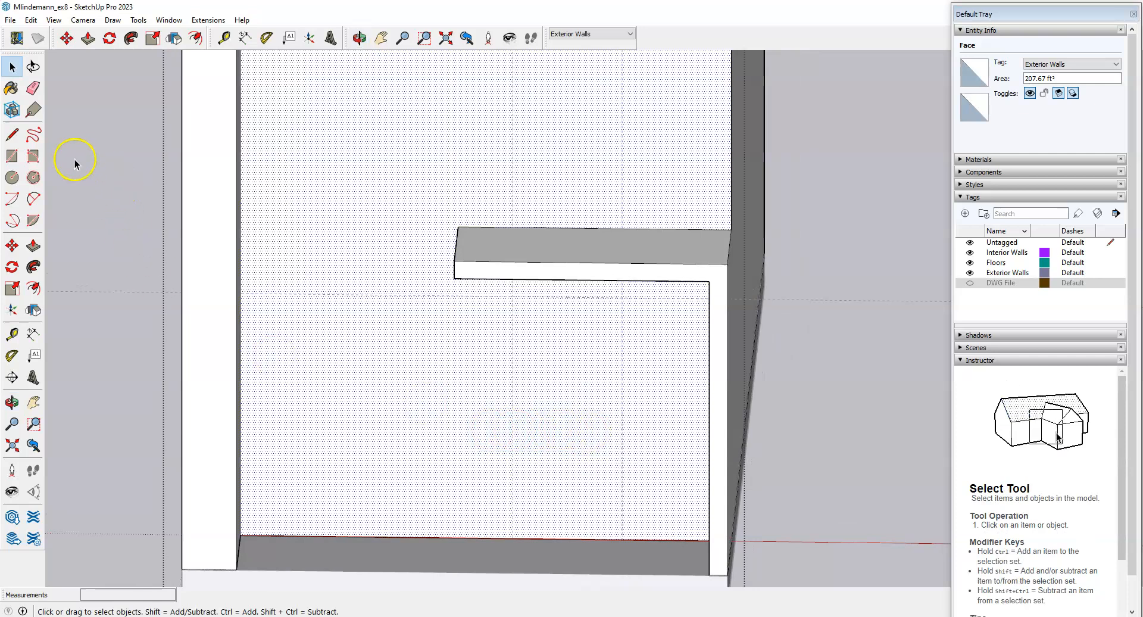
# Draw the 3' x 7' door rectangle between the guides from the wall's bottom edge.
pyautogui.click(13, 135)
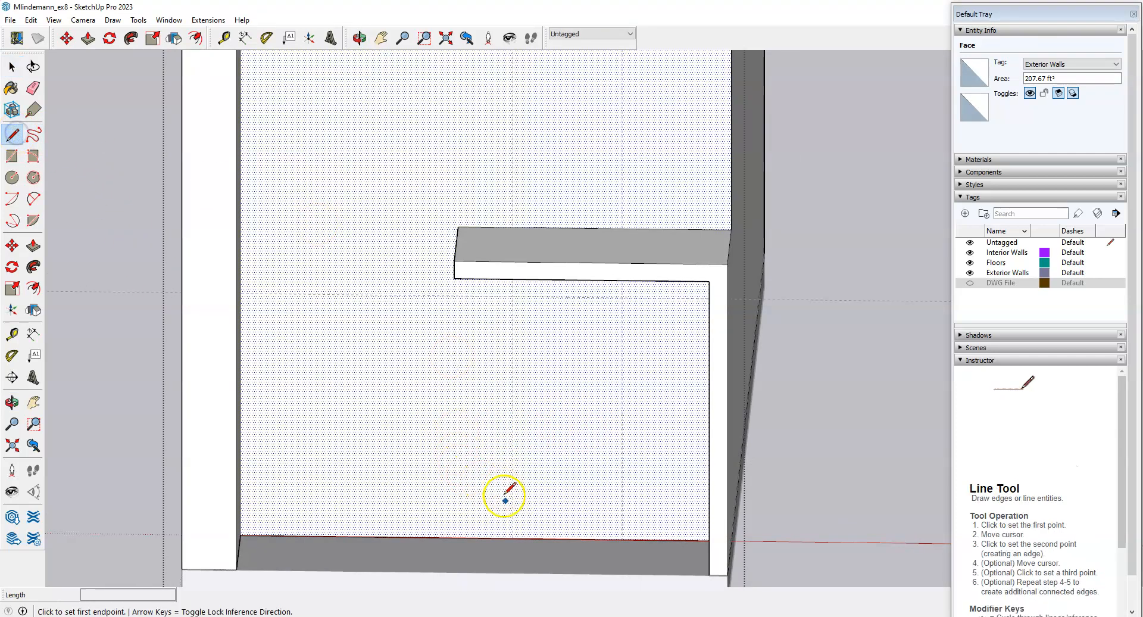
pyautogui.click(513, 539)
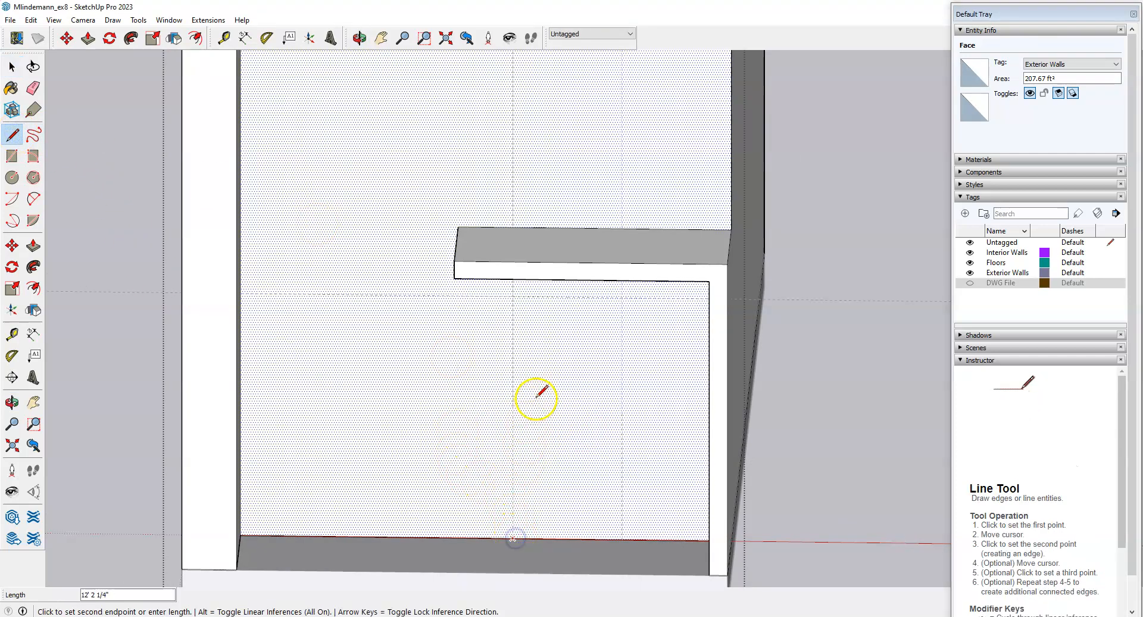
pyautogui.click(513, 296)
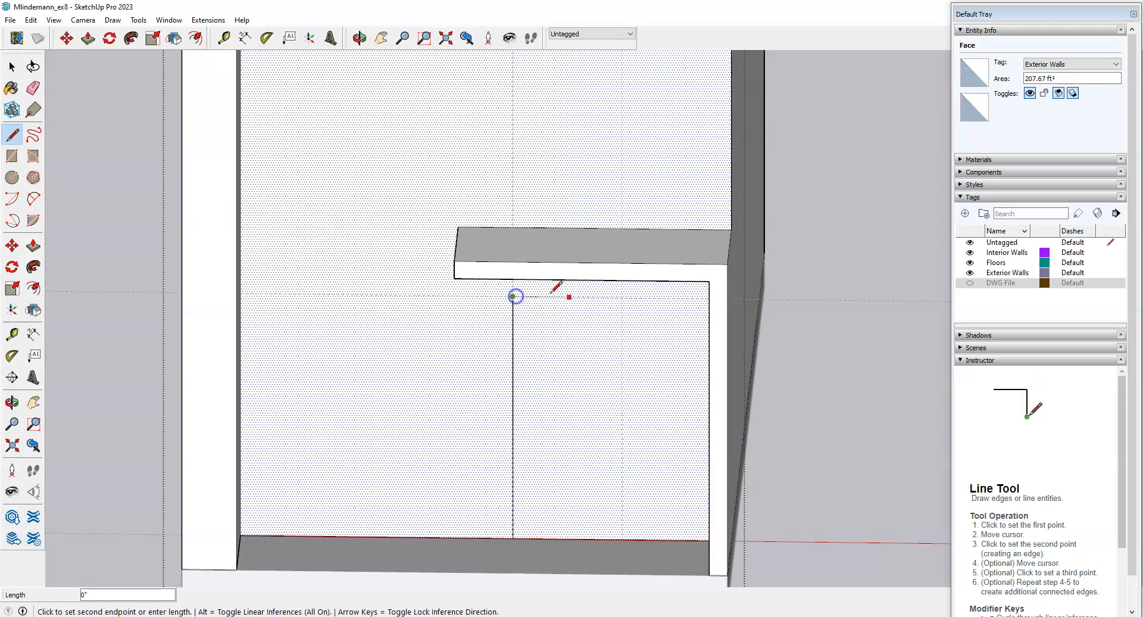
pyautogui.click(622, 297)
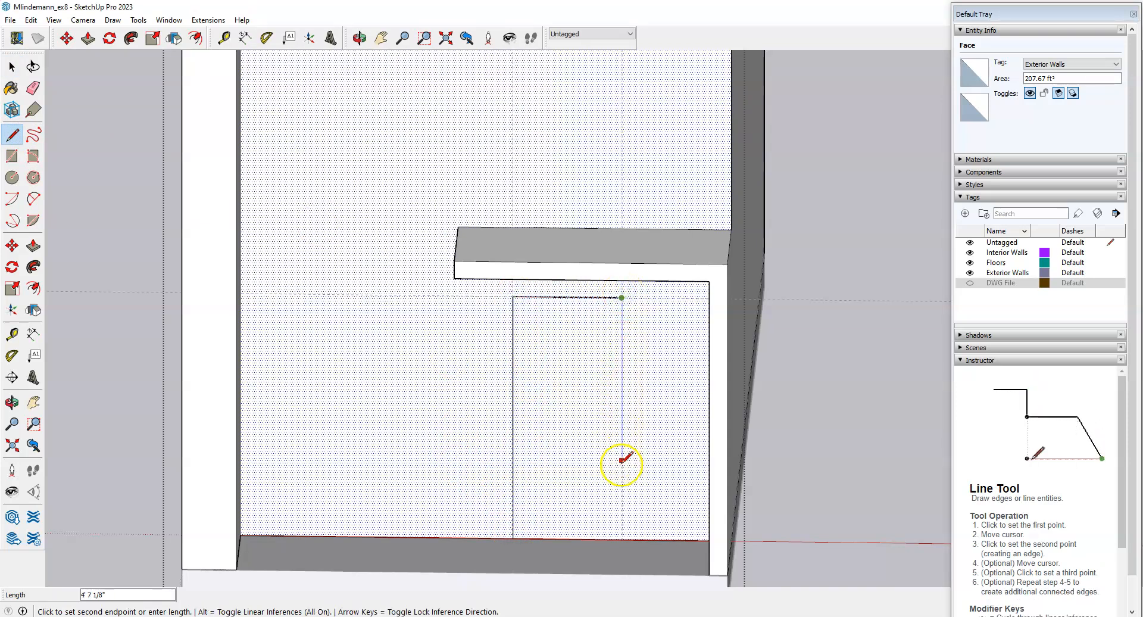
pyautogui.click(622, 539)
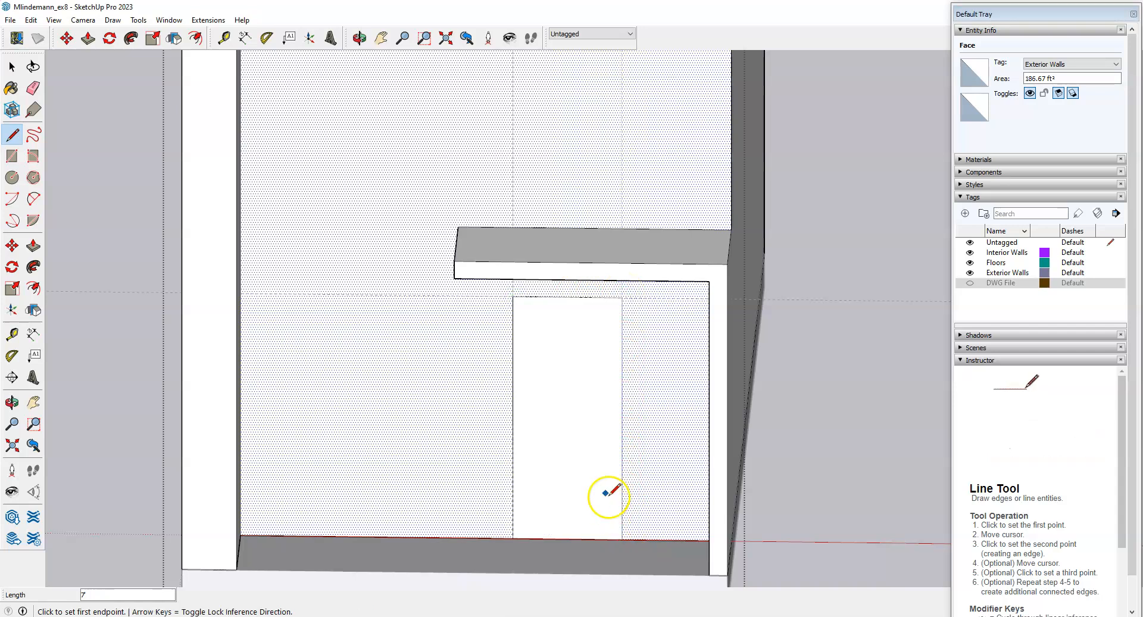
pyautogui.press('space')
pyautogui.moveTo(581, 405); pyautogui.dragTo(533, 435, button='middle')
pyautogui.scroll(3, 499, 408)
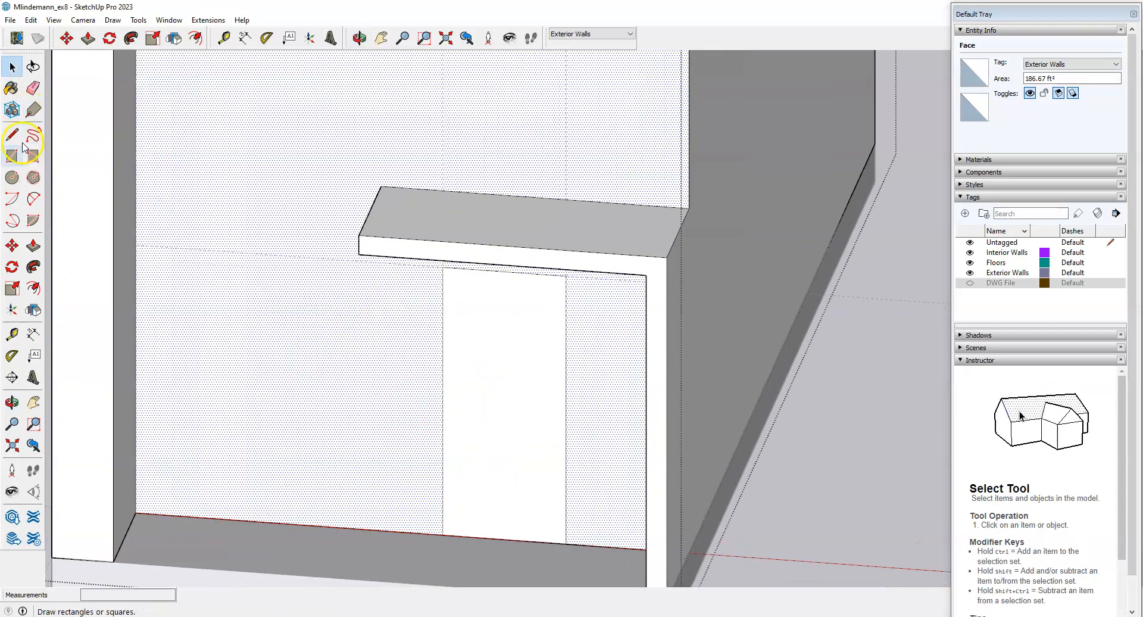
# Push the door face back 6" to cut the doorway through the front wall.
pyautogui.click(33, 246)
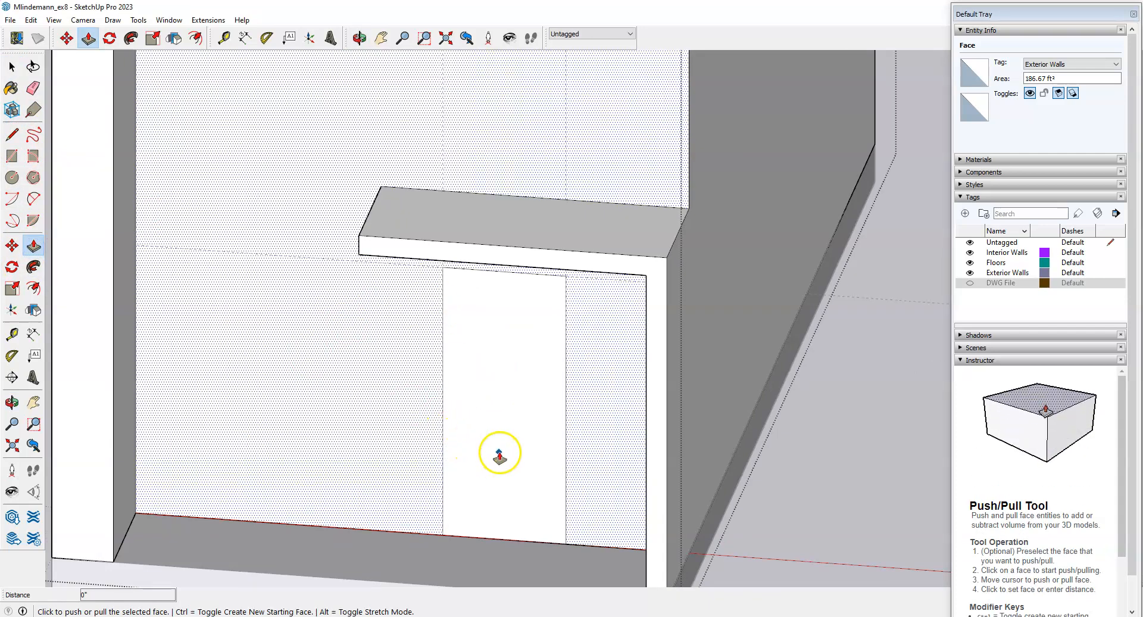
pyautogui.press('space')
pyautogui.click(434, 556)
pyautogui.click(464, 485)
pyautogui.press('p')
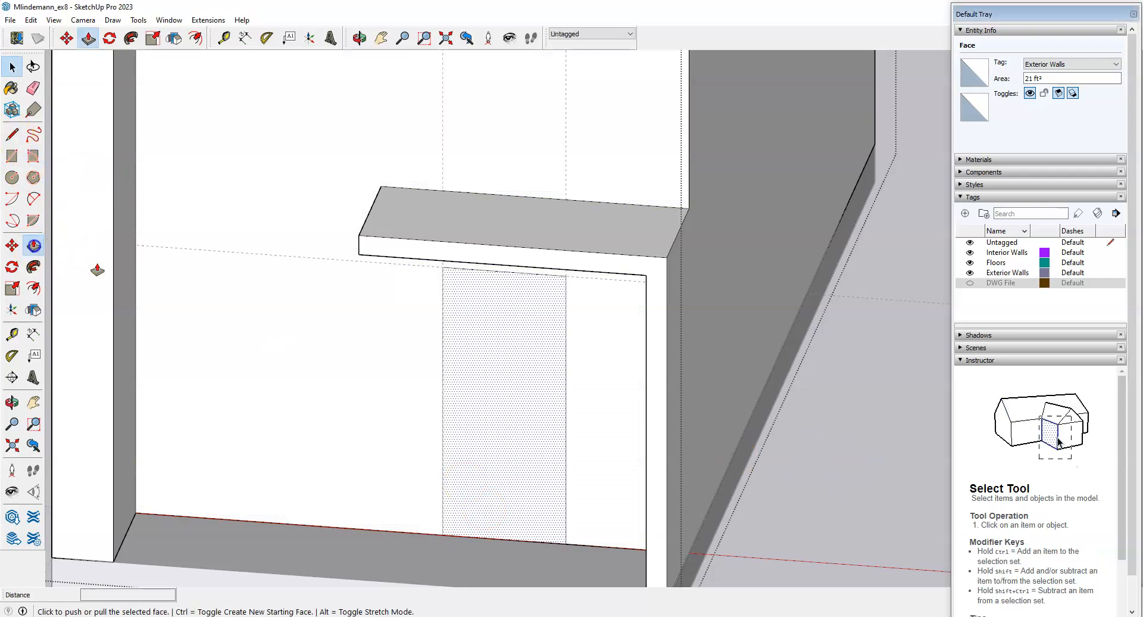
pyautogui.click(481, 483)
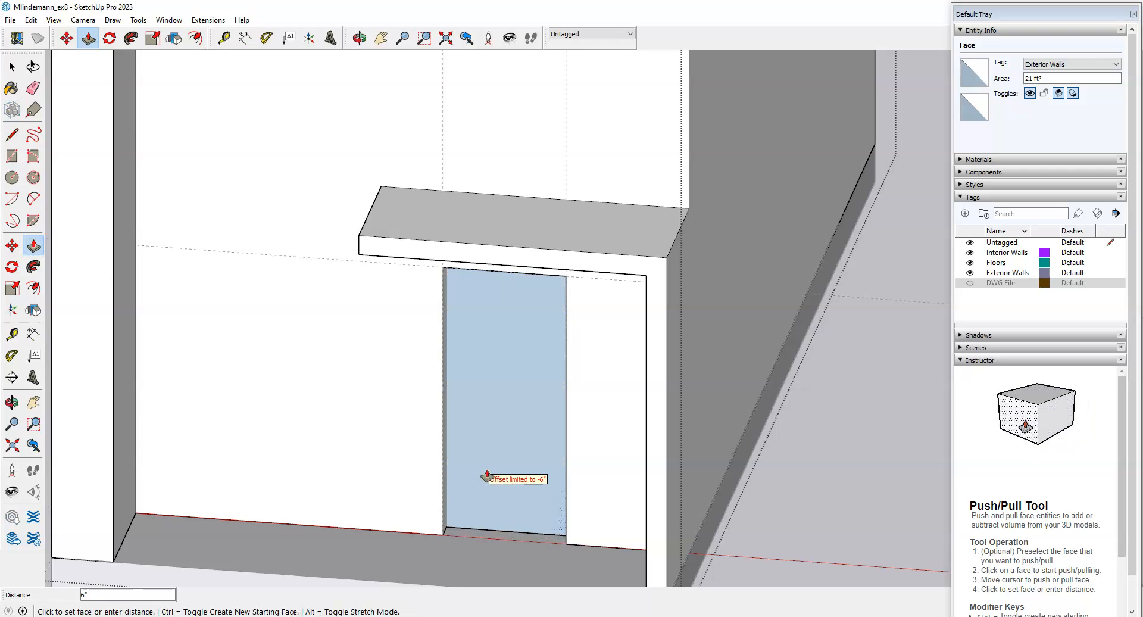
pyautogui.click(487, 476)
pyautogui.moveTo(572, 390); pyautogui.dragTo(523, 428, button='middle')
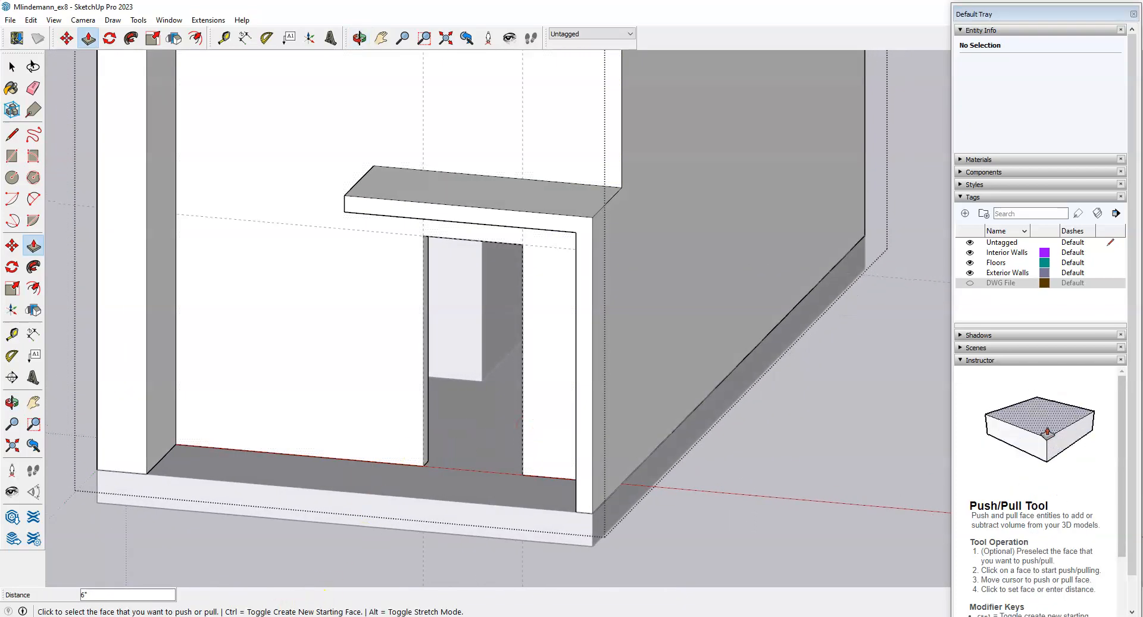
# Bring up the Exercise 8 assignment instructions page in Edge.
pyautogui.click(245, 614)
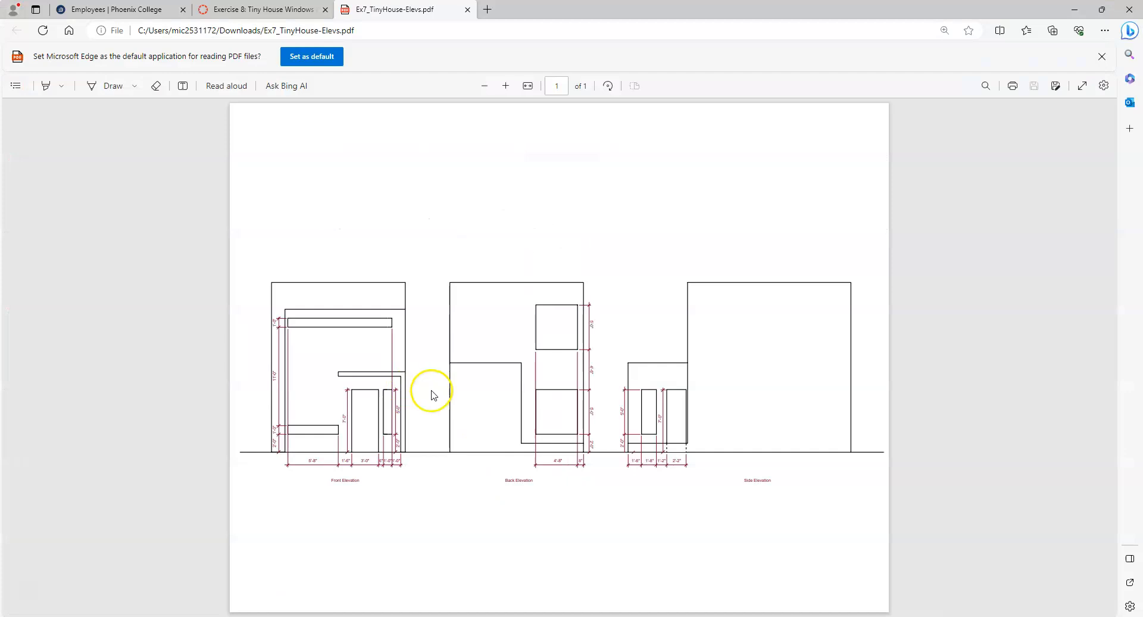
pyautogui.click(258, 11)
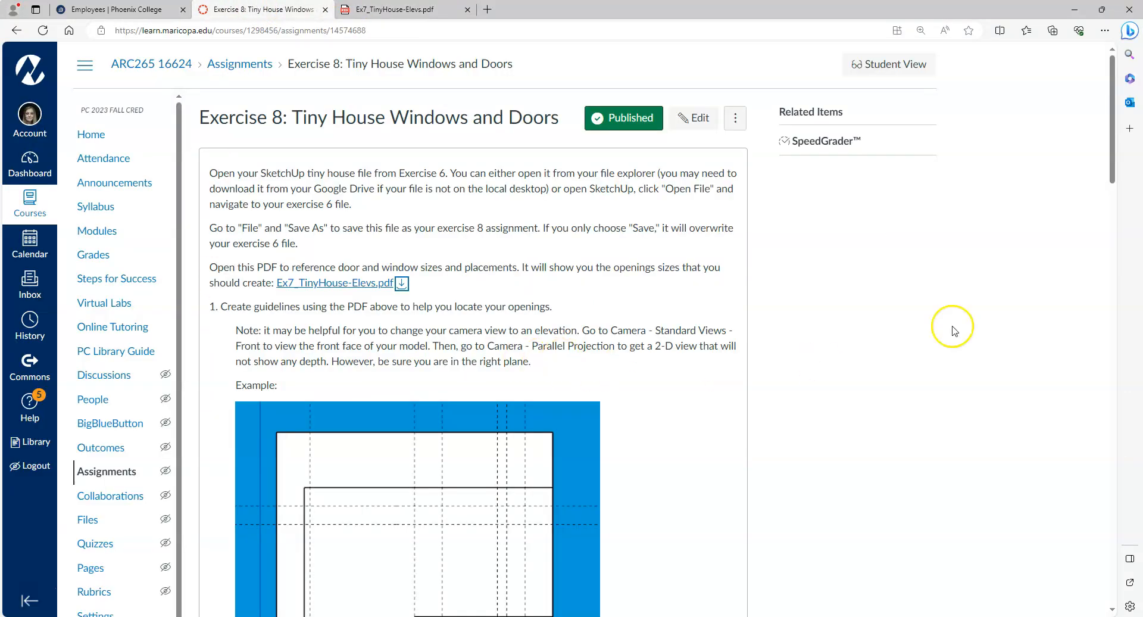
pyautogui.moveTo(1112, 62); pyautogui.dragTo(1125, 177)
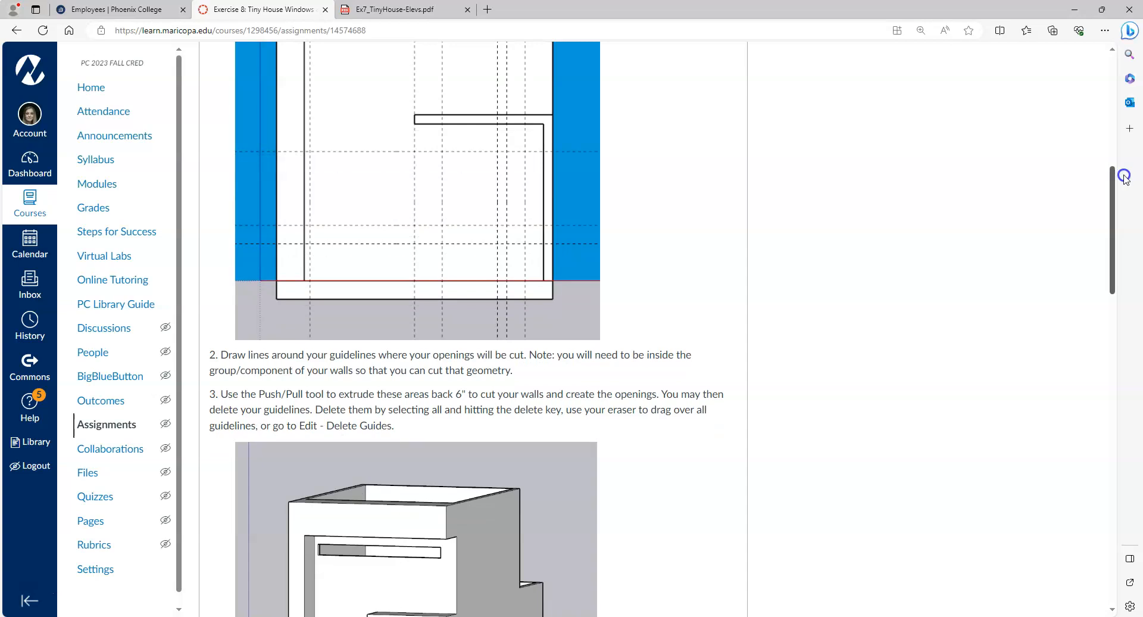
# Scroll the Exercise 8 page down until the step 4 door instructions show.
pyautogui.moveTo(1125, 177); pyautogui.dragTo(1122, 200)
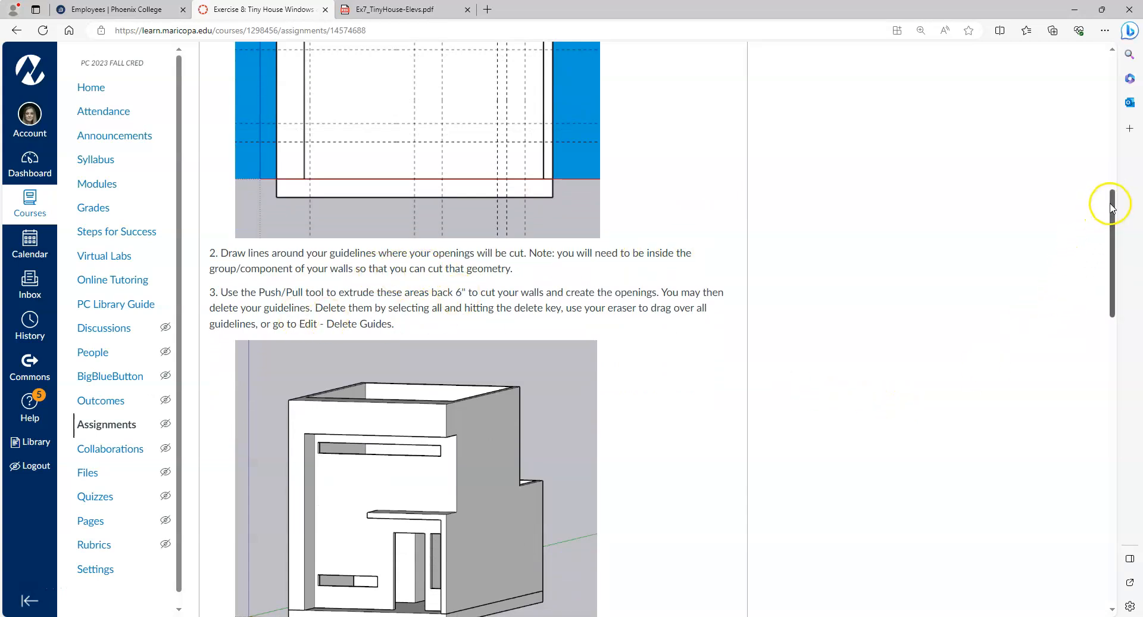
pyautogui.moveTo(1111, 204); pyautogui.dragTo(1111, 210)
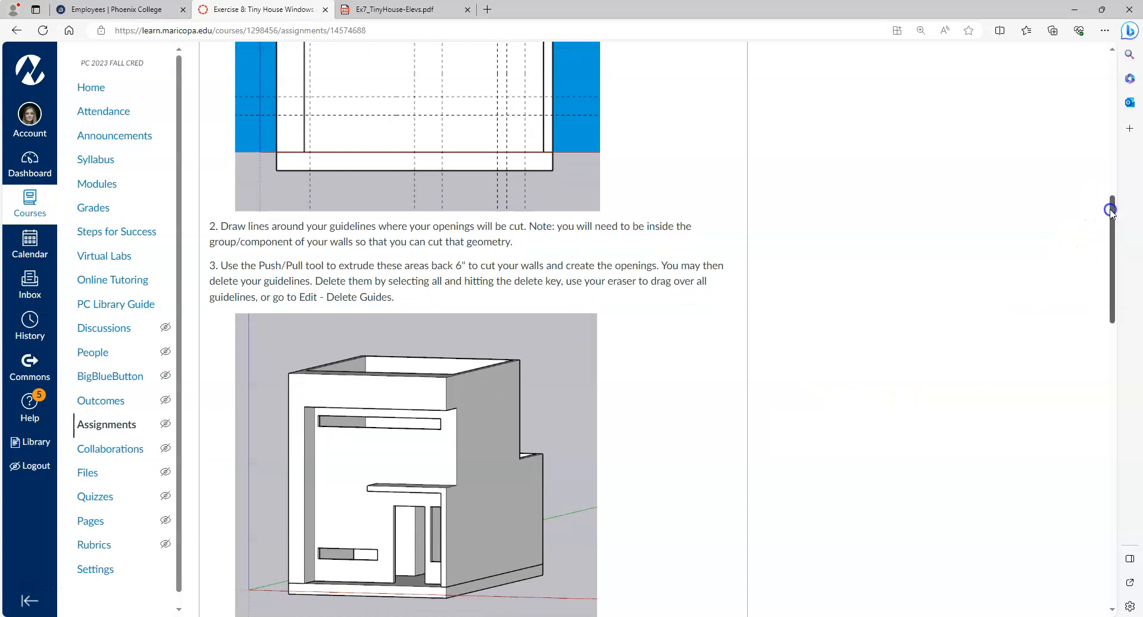
pyautogui.moveTo(1110, 211); pyautogui.dragTo(1111, 223)
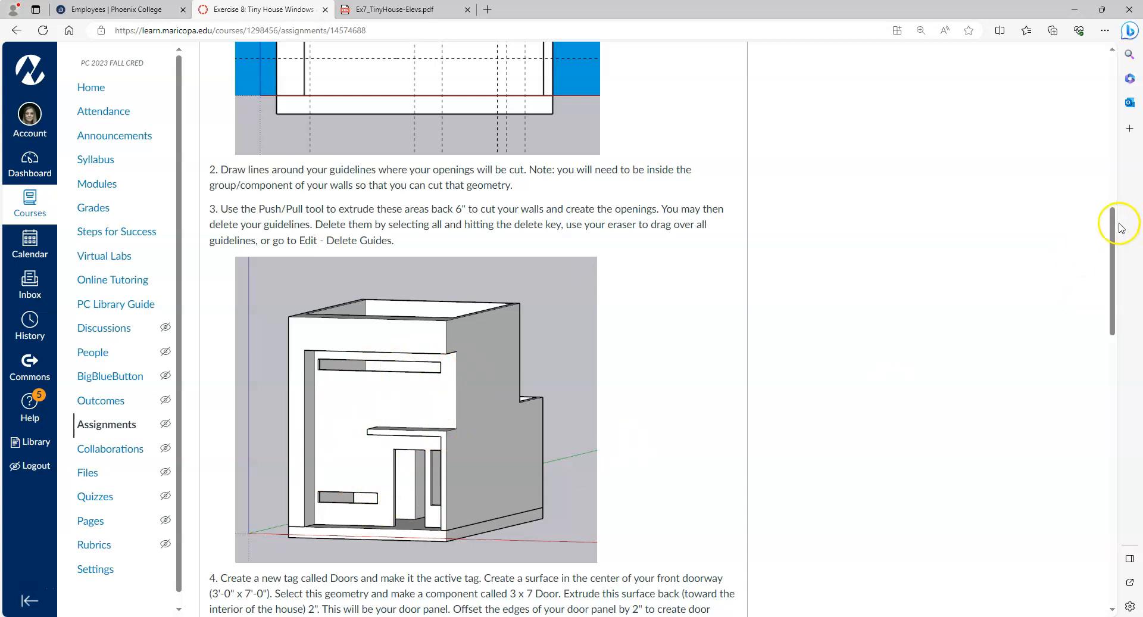
pyautogui.moveTo(1111, 224); pyautogui.dragTo(1112, 272)
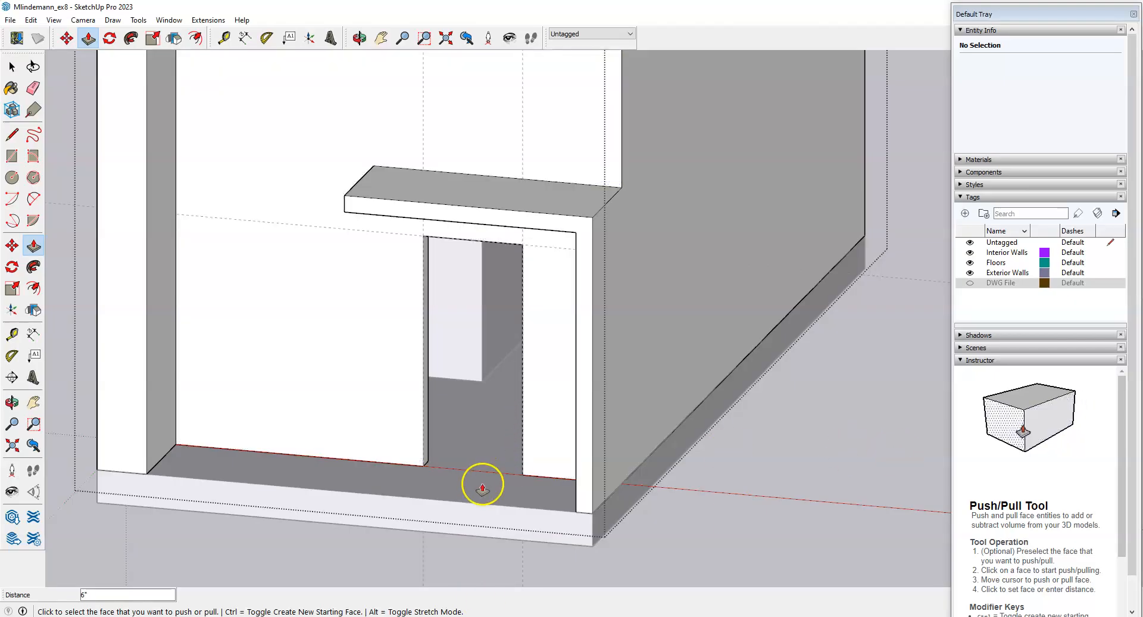
# Erase the dashed construction guides from the front wall and view the whole house front.
pyautogui.press('space')
pyautogui.scroll(-3, 554, 387)
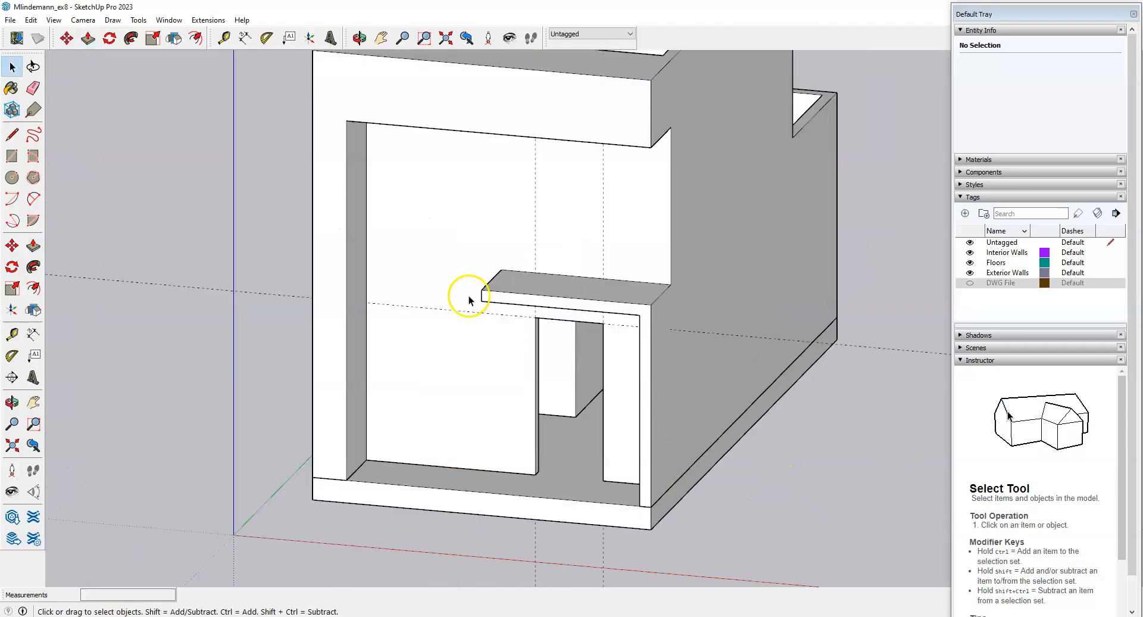
pyautogui.scroll(3, 364, 256)
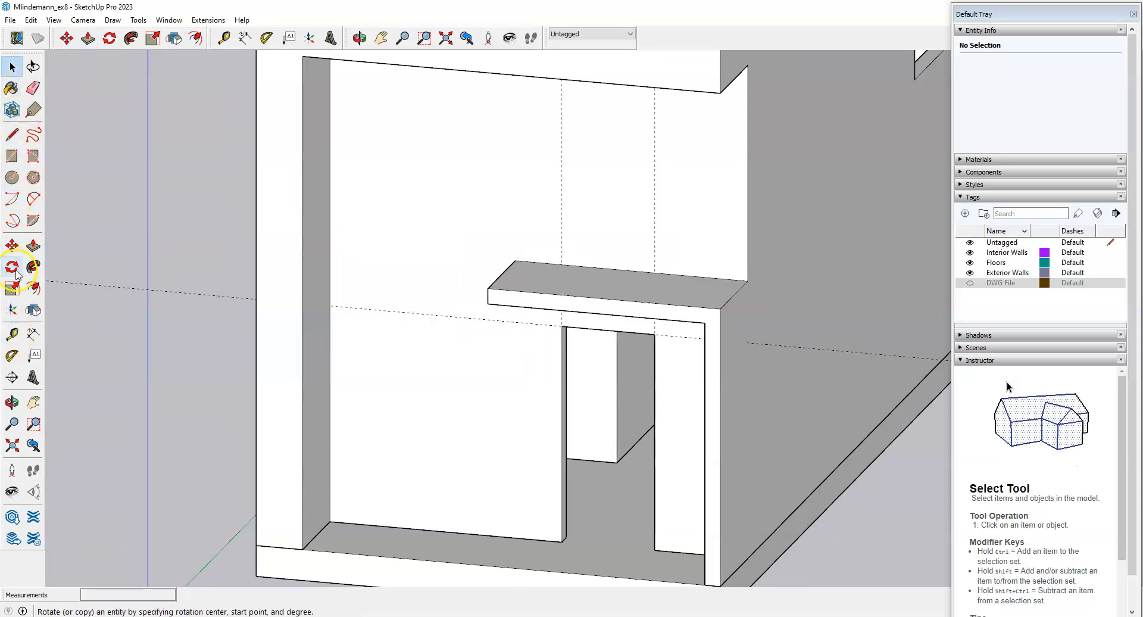
pyautogui.click(32, 89)
pyautogui.click(425, 318)
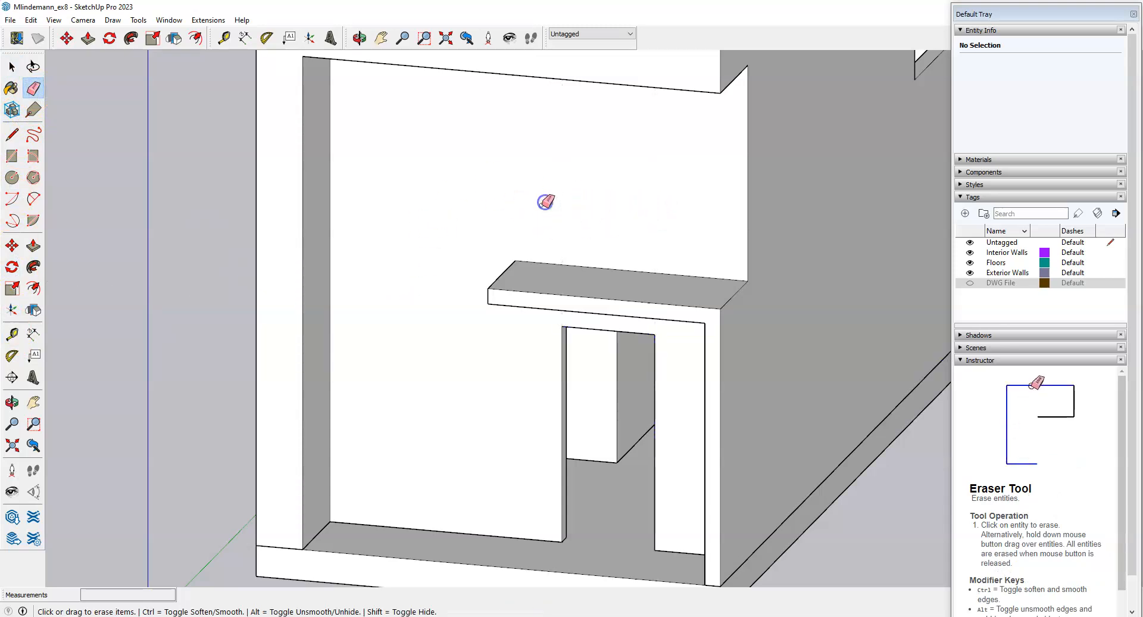
pyautogui.scroll(-3, 519, 250)
pyautogui.moveTo(519, 250)
pyautogui.mouseDown(button='middle')
pyautogui.moveTo(543, 365)
pyautogui.moveTo(881, 383)
pyautogui.mouseUp(button='middle')
pyautogui.press('space')
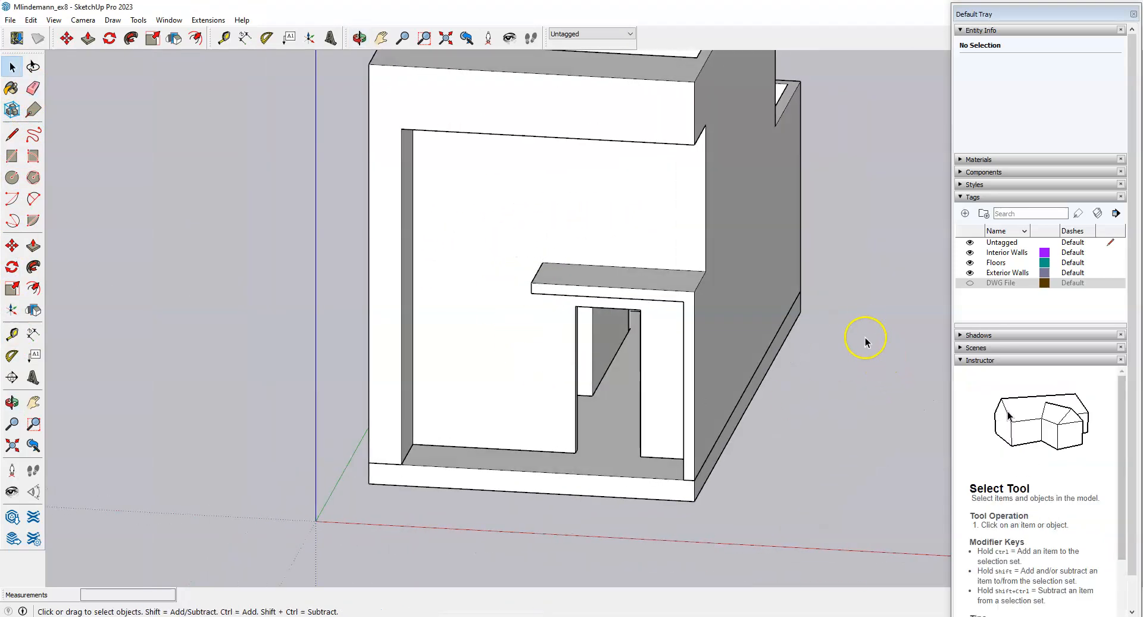
pyautogui.click(846, 294)
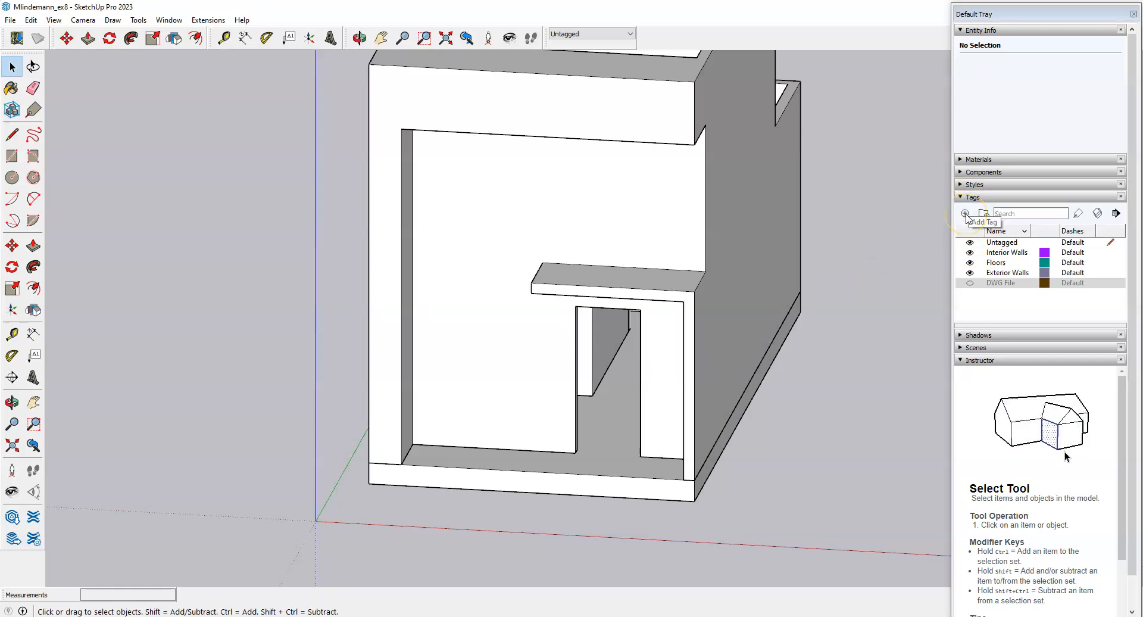
# Look through the Window menu's panel tray options, closing it without changes.
pyautogui.click(1014, 16)
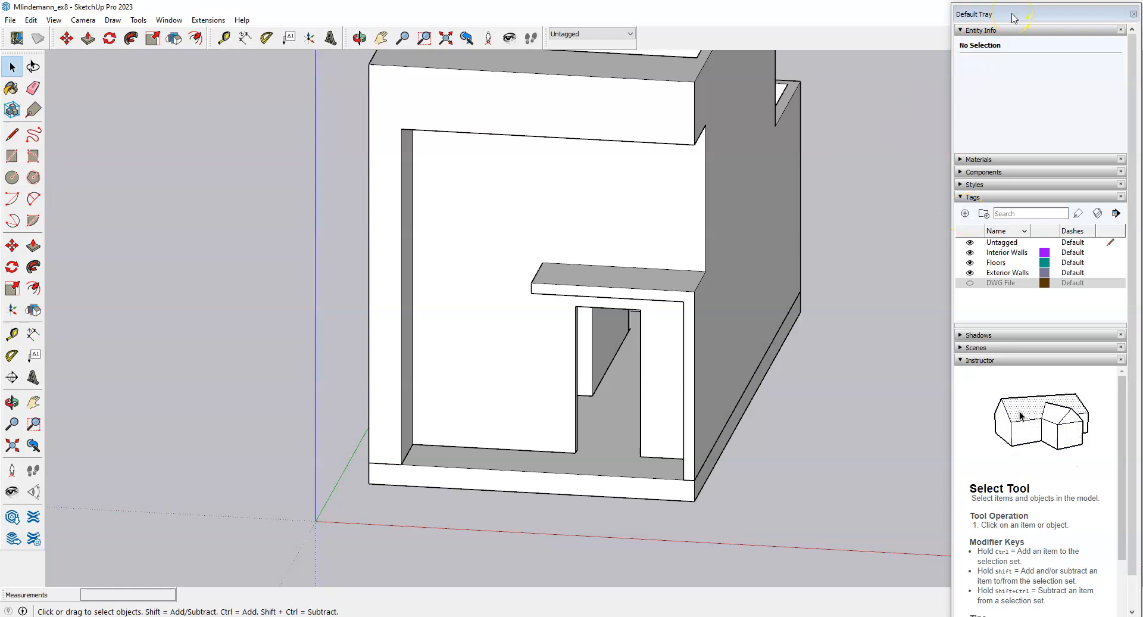
pyautogui.click(170, 22)
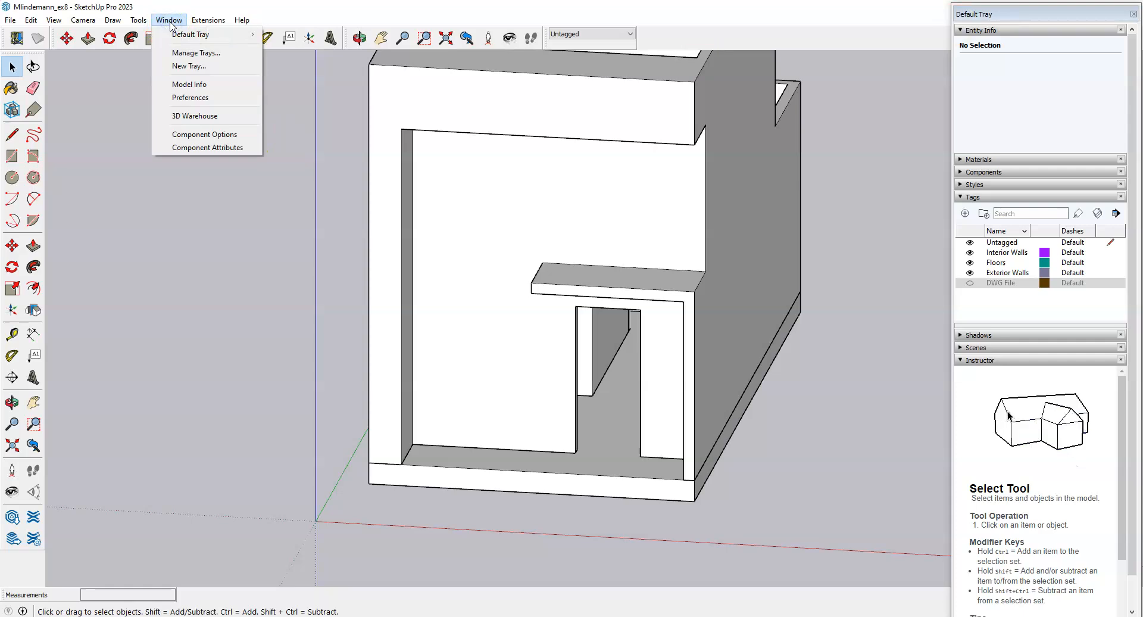
pyautogui.click(214, 35)
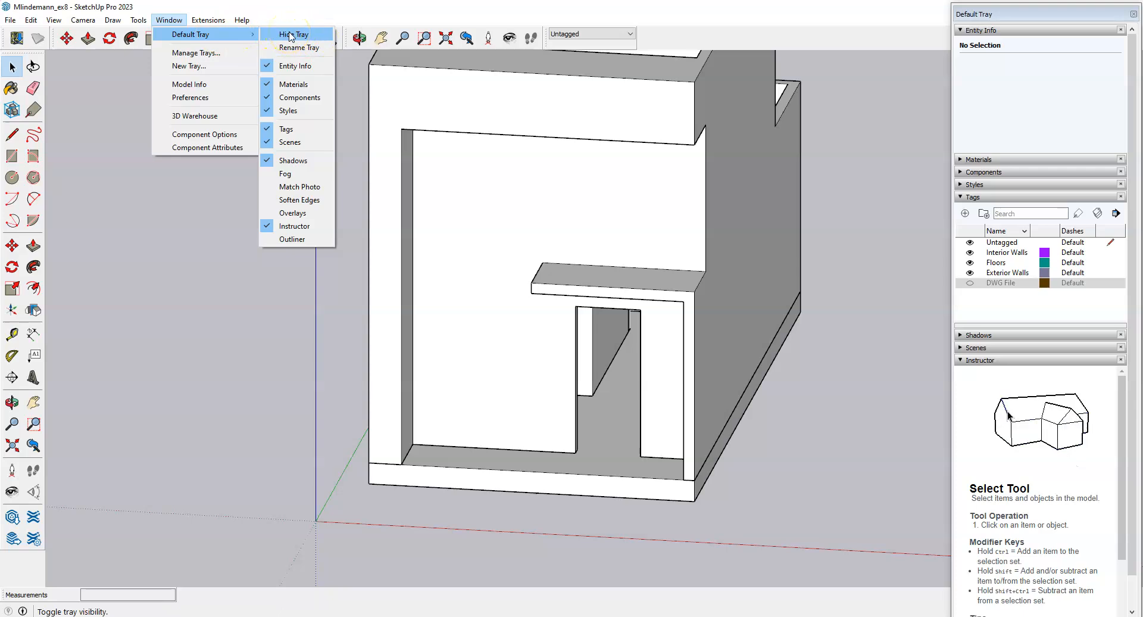
pyautogui.click(1047, 16)
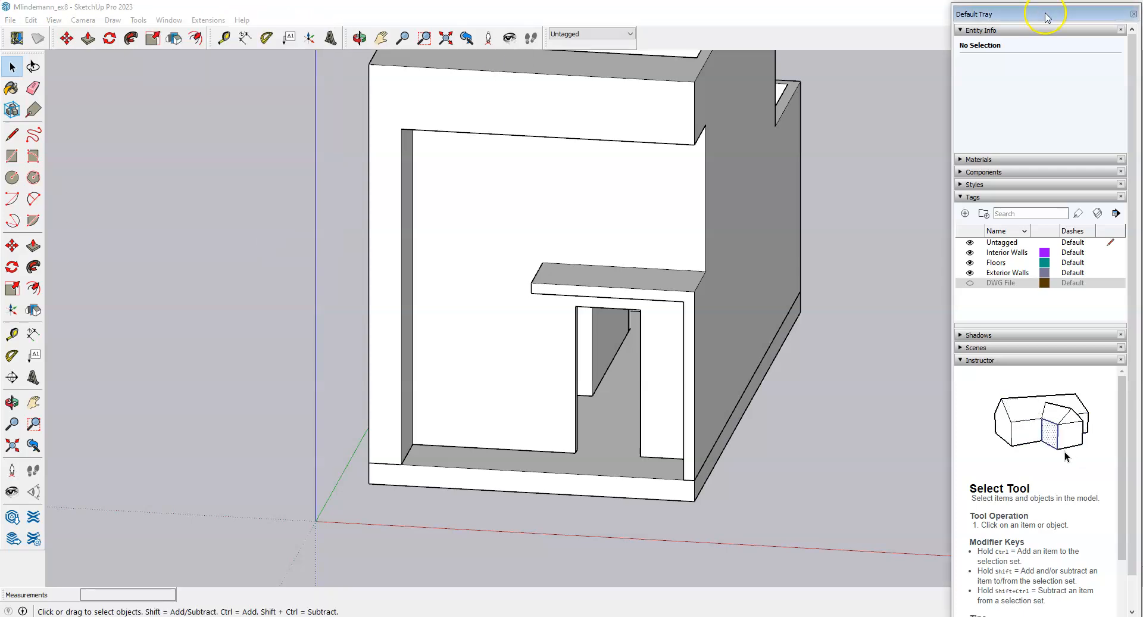
# Add a tag named Doors in the Tags panel and make it active.
pyautogui.click(965, 215)
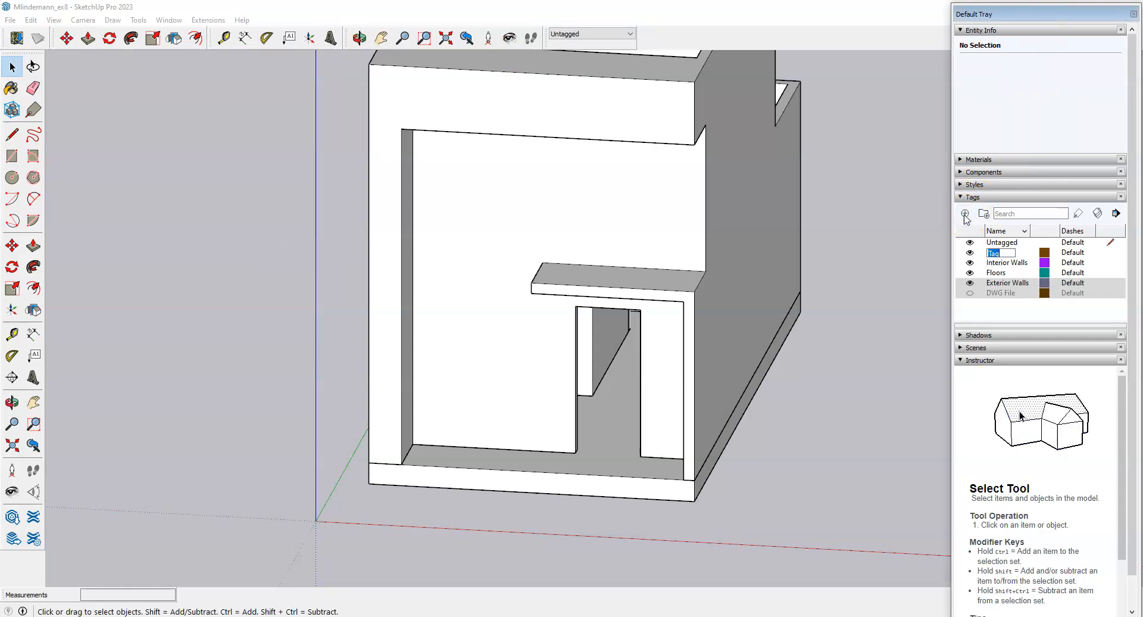
pyautogui.click(964, 218)
pyautogui.write('D')
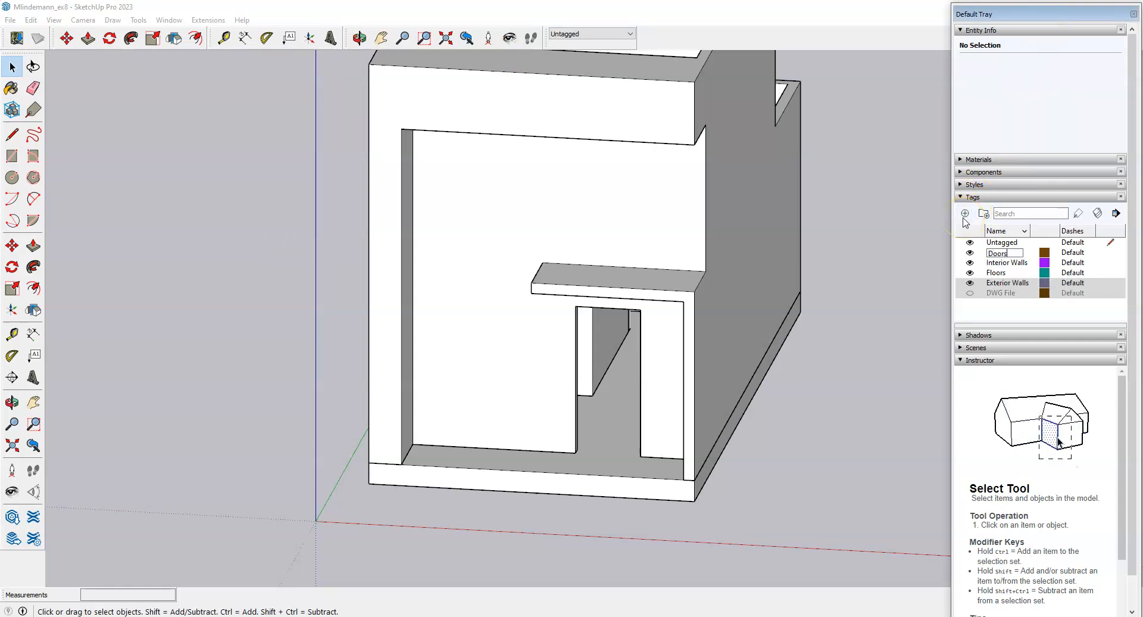
pyautogui.write('oors')
pyautogui.press('Return')
pyautogui.click(976, 218)
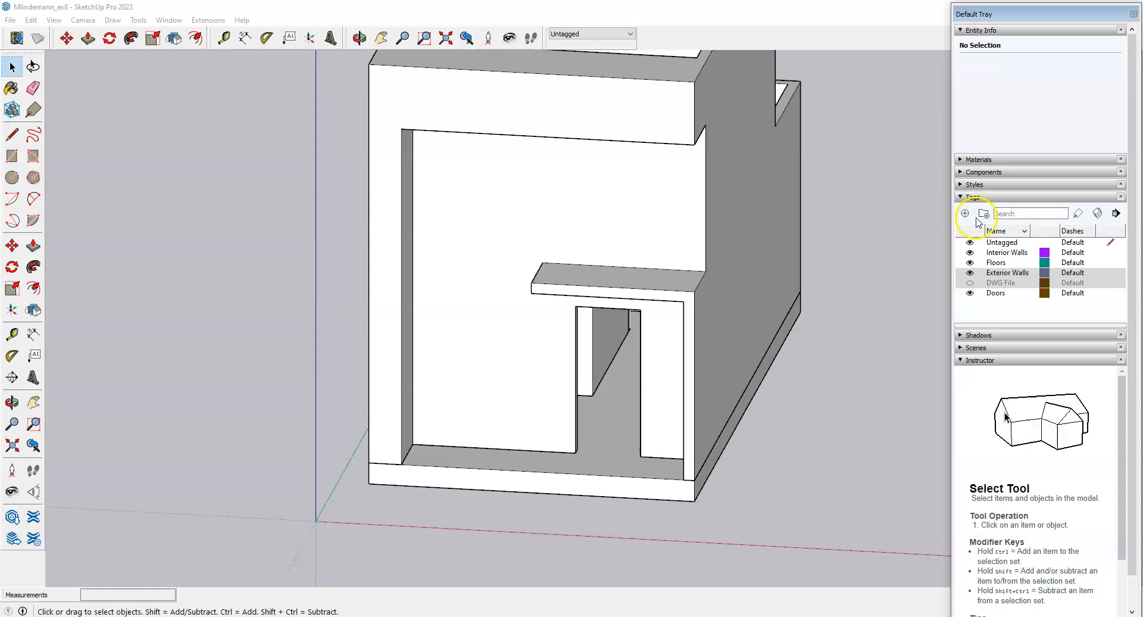
pyautogui.click(1112, 293)
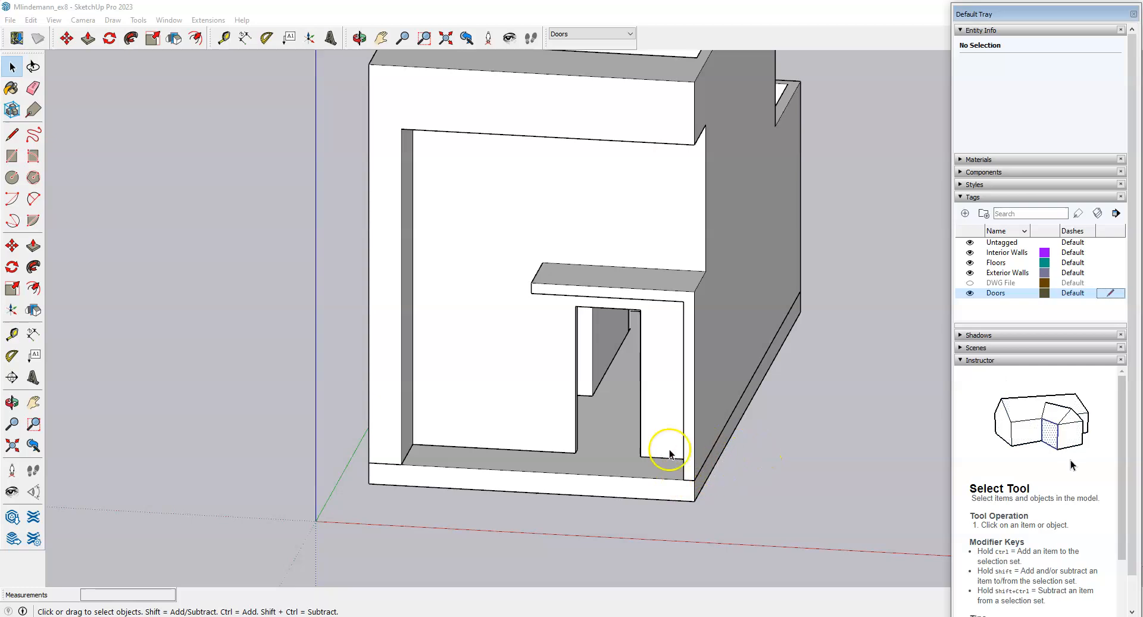
# Zoom in close on the front doorway and select the exterior walls group.
pyautogui.moveTo(567, 428); pyautogui.dragTo(730, 464, button='middle')
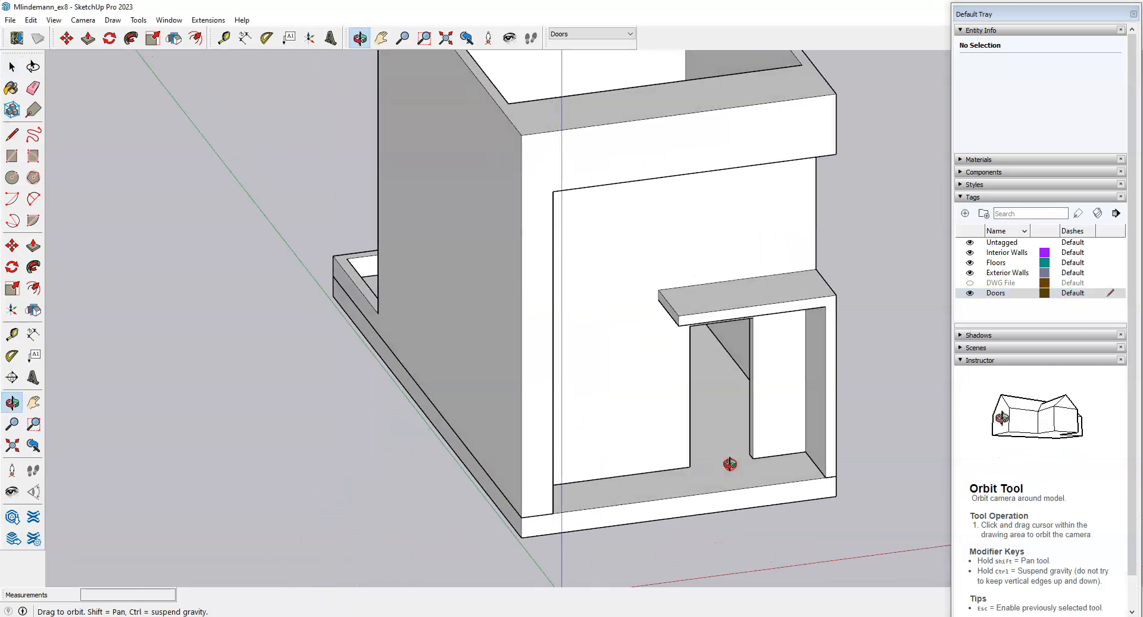
pyautogui.scroll(6, 766, 405)
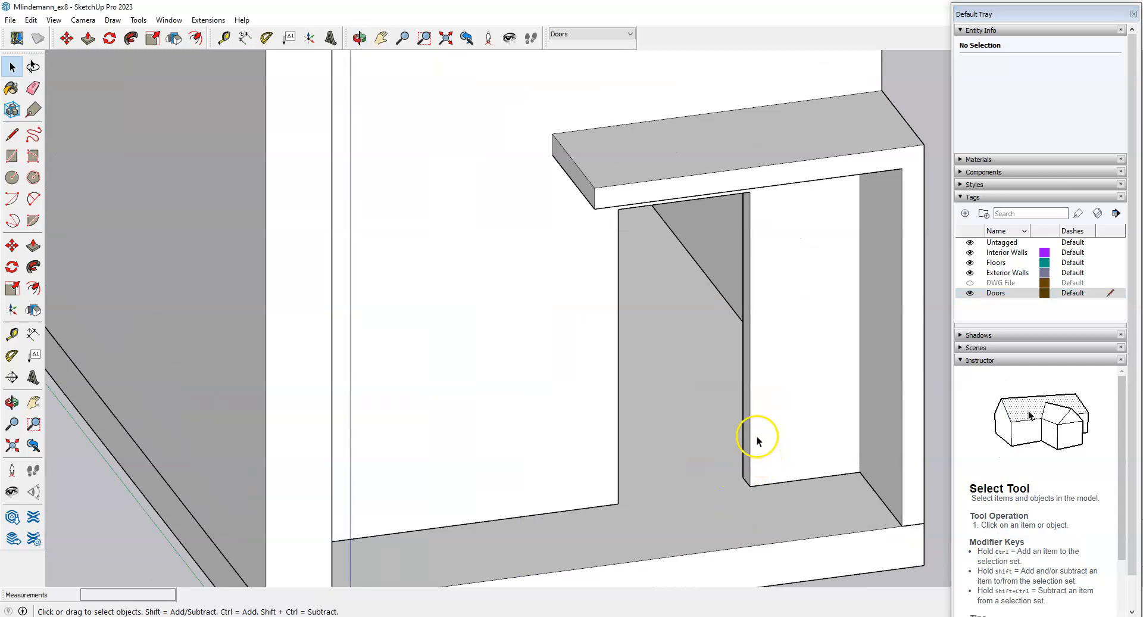
pyautogui.scroll(2, 748, 391)
pyautogui.moveTo(745, 408); pyautogui.dragTo(783, 485, button='middle')
pyautogui.scroll(5, 787, 487)
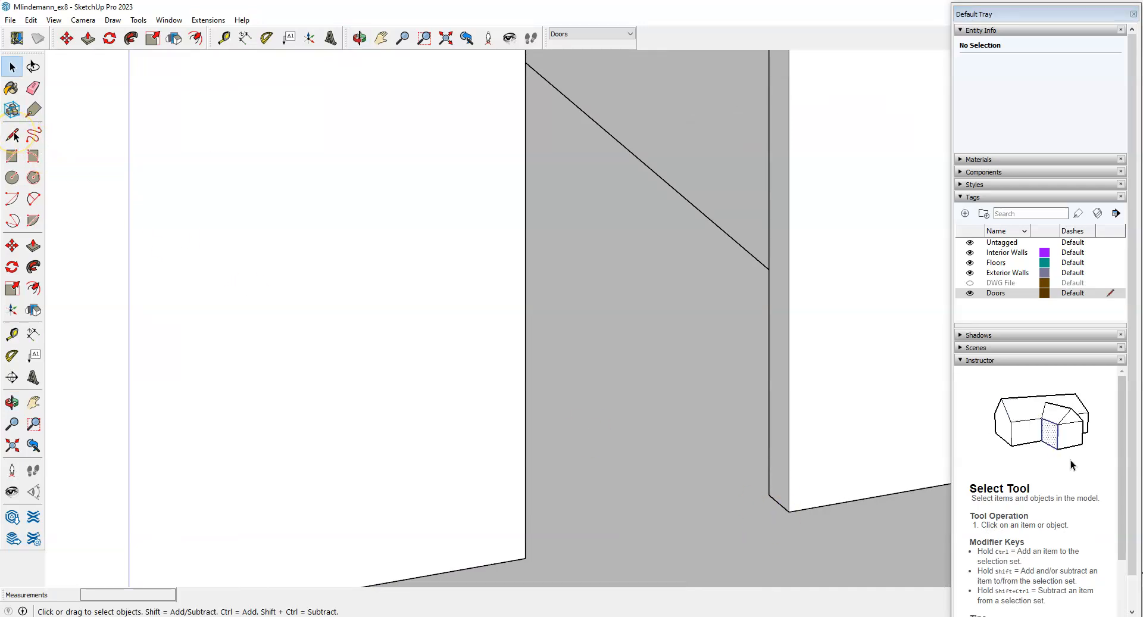
pyautogui.click(547, 476)
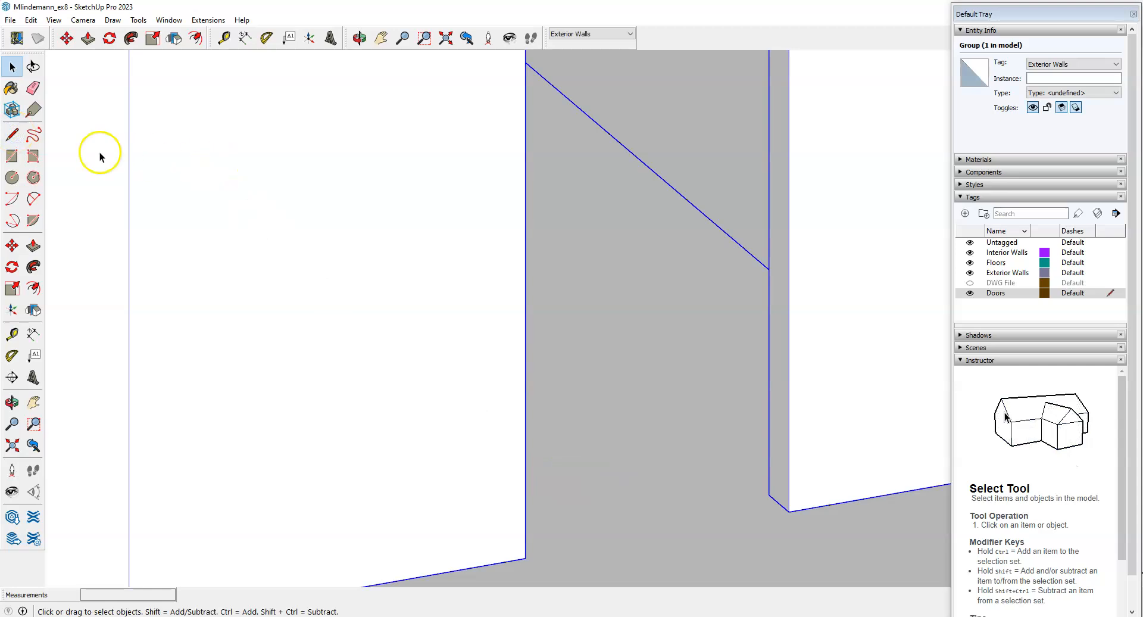
# Start a line at the doorway corner and draw the door surface's 3' top edge.
pyautogui.click(13, 136)
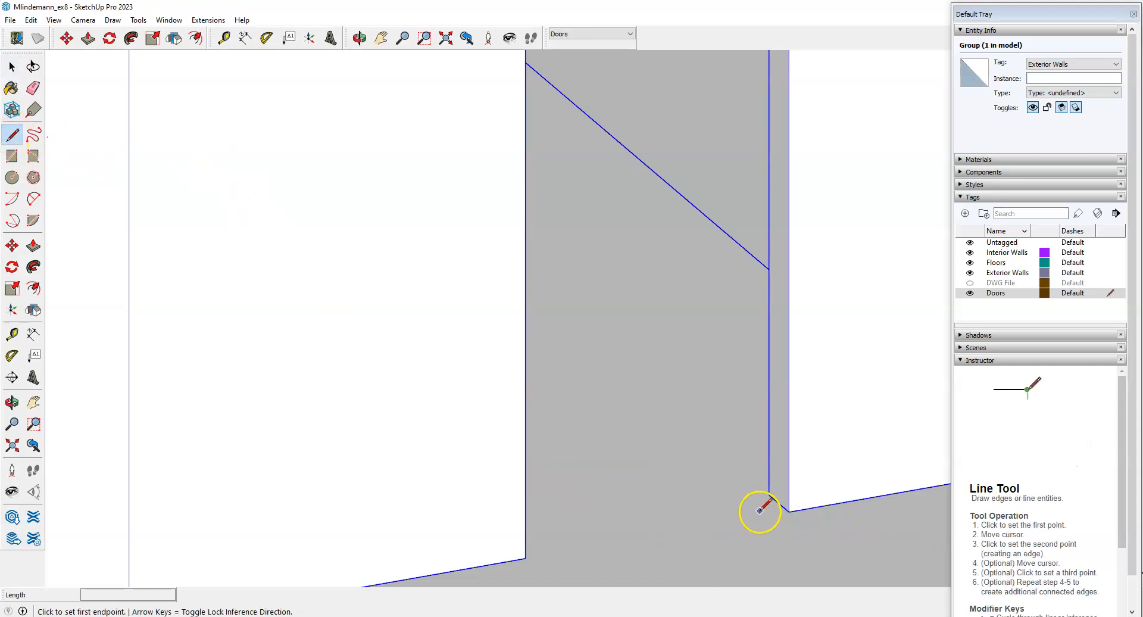
pyautogui.scroll(2, 762, 513)
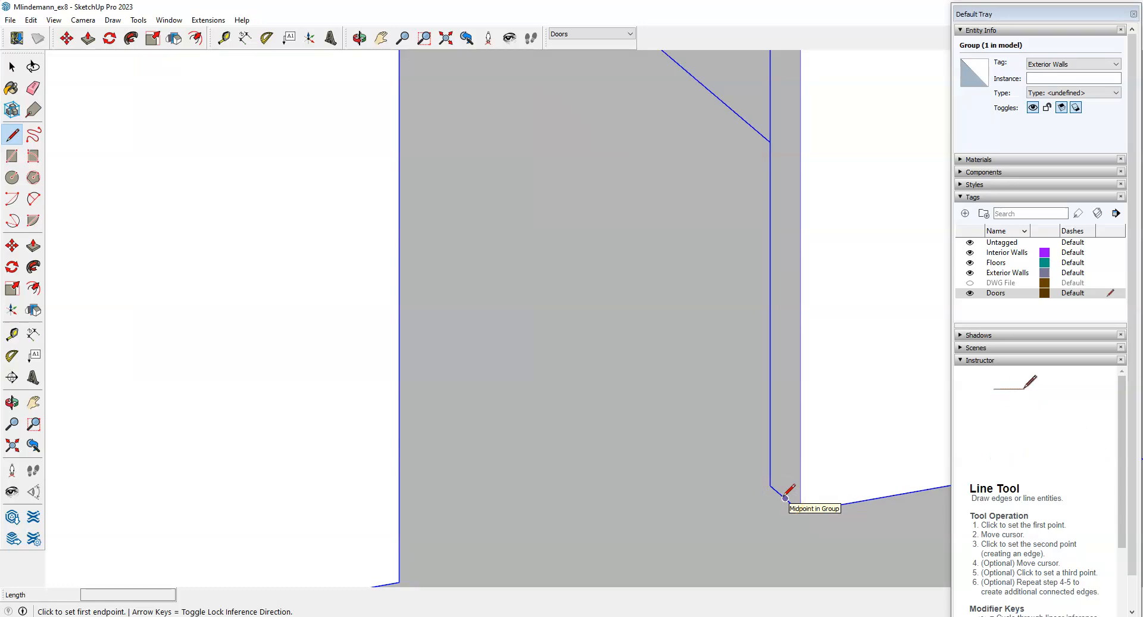
pyautogui.click(785, 498)
pyautogui.scroll(-2, 785, 498)
pyautogui.moveTo(785, 498); pyautogui.dragTo(441, 537, button='middle')
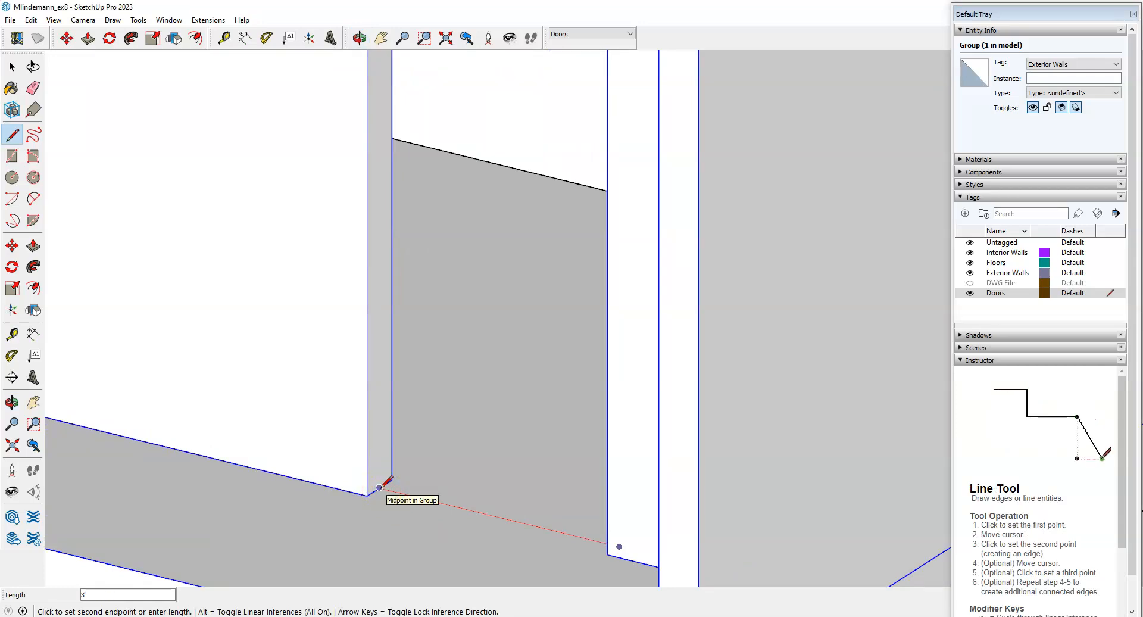
pyautogui.moveTo(377, 484); pyautogui.dragTo(439, 386, button='middle')
pyautogui.scroll(-4, 410, 422)
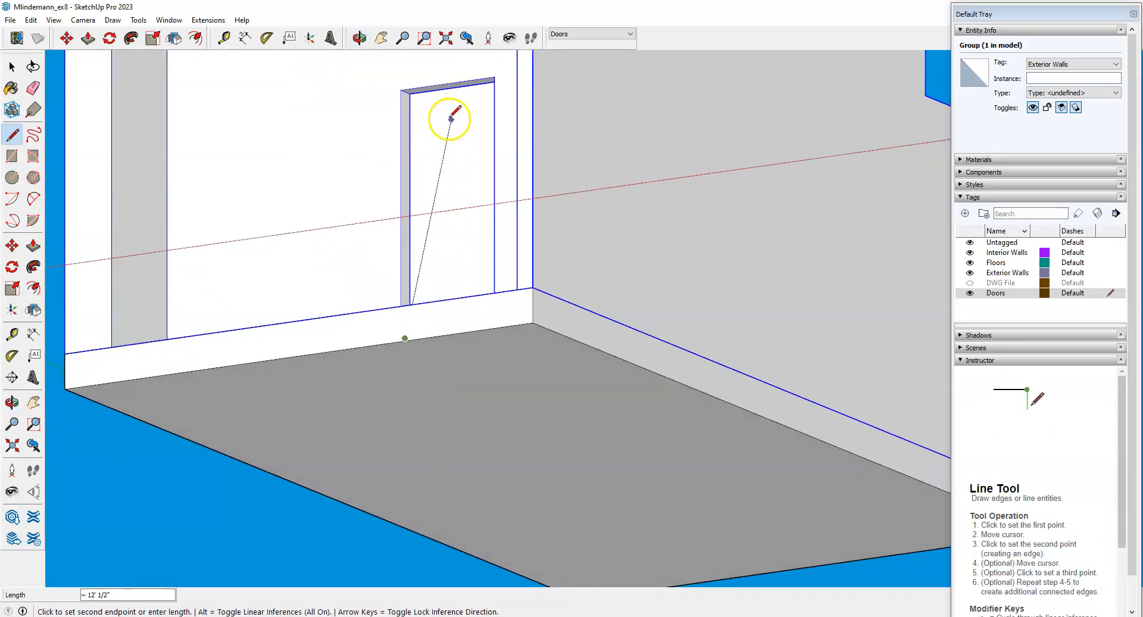
pyautogui.scroll(3, 417, 72)
pyautogui.scroll(3, 416, 71)
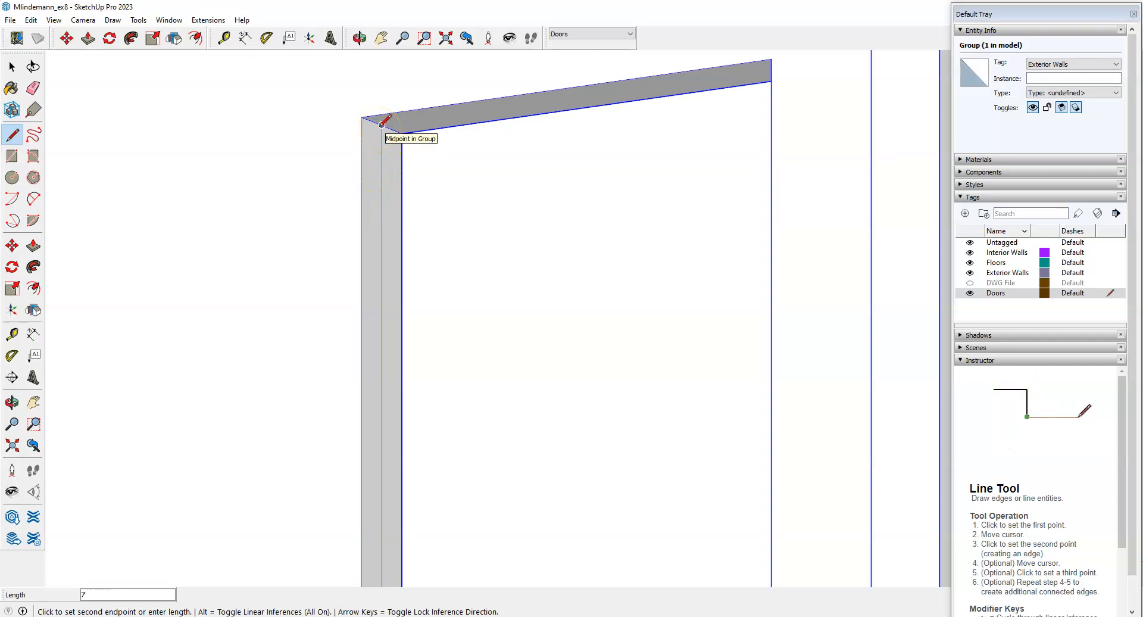
pyautogui.moveTo(382, 124); pyautogui.dragTo(556, 102, button='middle')
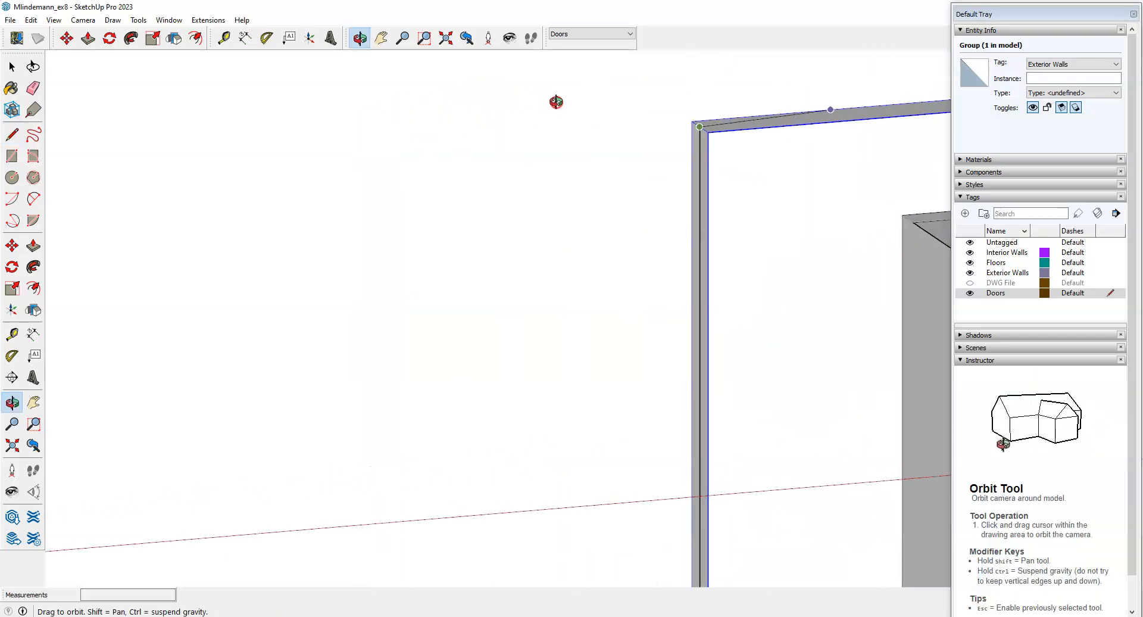
pyautogui.scroll(-2, 515, 194)
pyautogui.moveTo(514, 196); pyautogui.dragTo(927, 210, button='middle')
pyautogui.scroll(-3, 577, 225)
pyautogui.scroll(7, 924, 238)
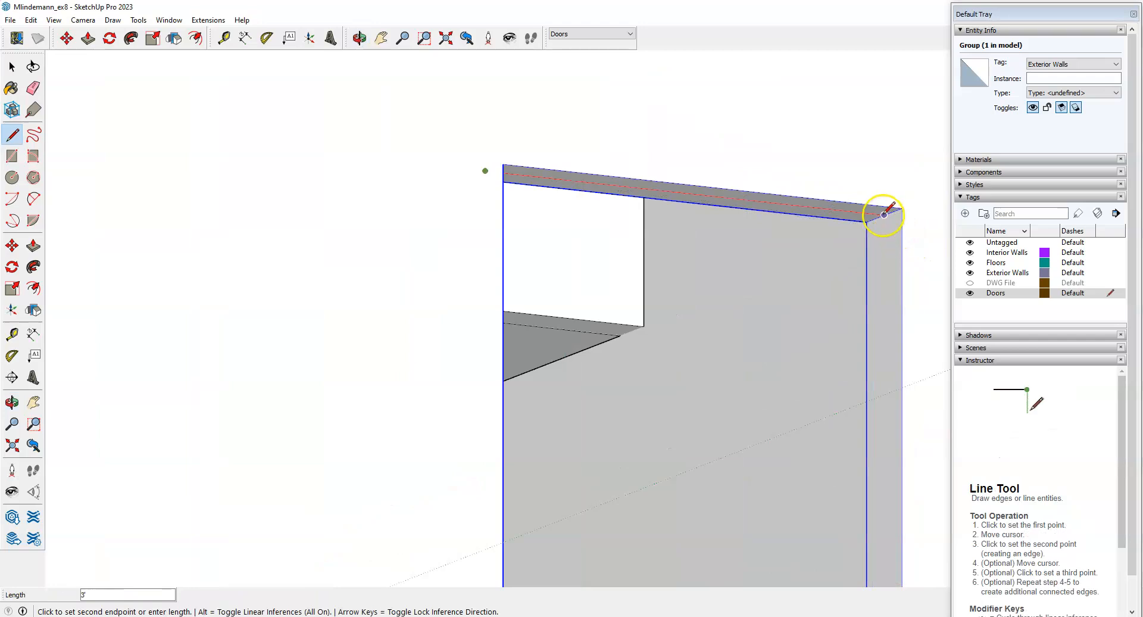
pyautogui.scroll(3, 884, 214)
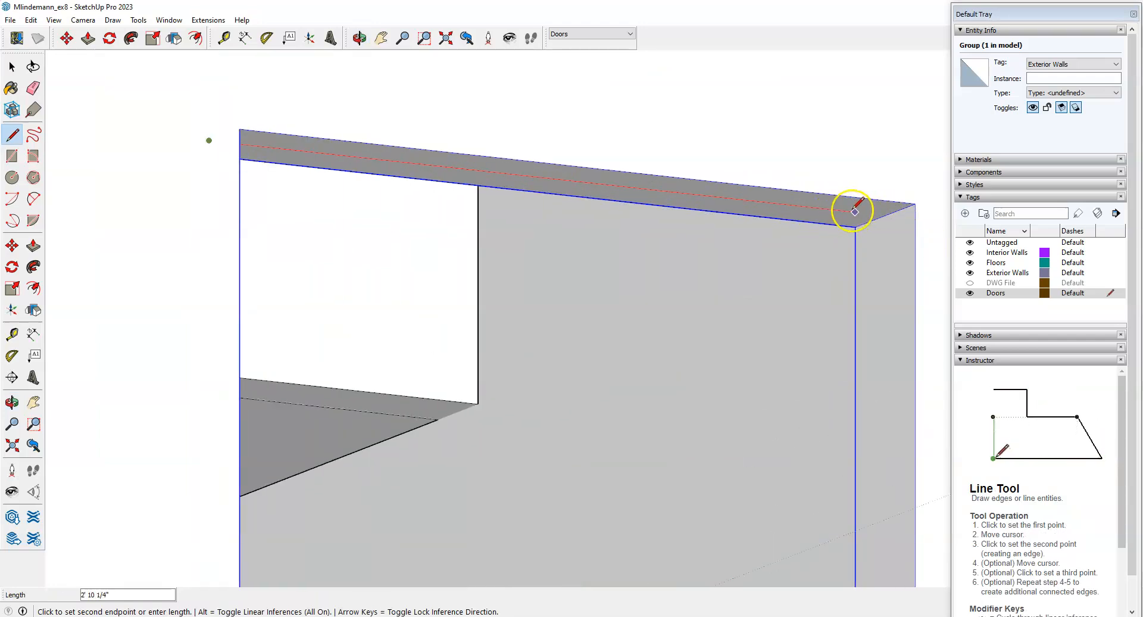
pyautogui.click(882, 215)
# Draw the side edge down to the jamb's bottom to close the door surface.
pyautogui.scroll(-5, 805, 178)
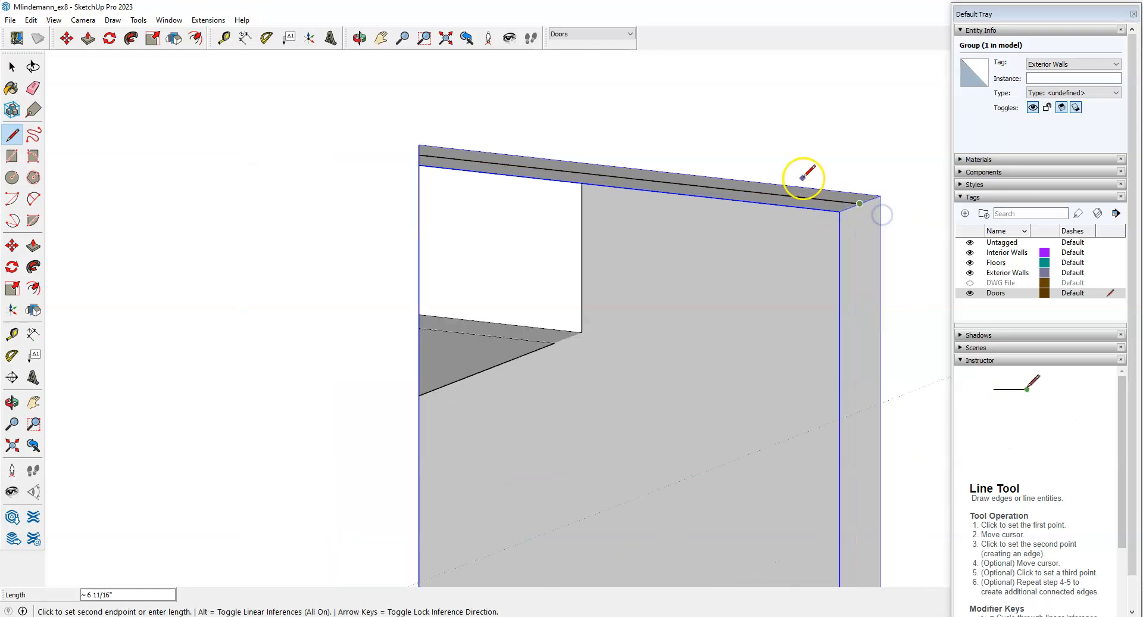
pyautogui.moveTo(834, 202); pyautogui.dragTo(814, 256, button='middle')
pyautogui.scroll(-5, 814, 253)
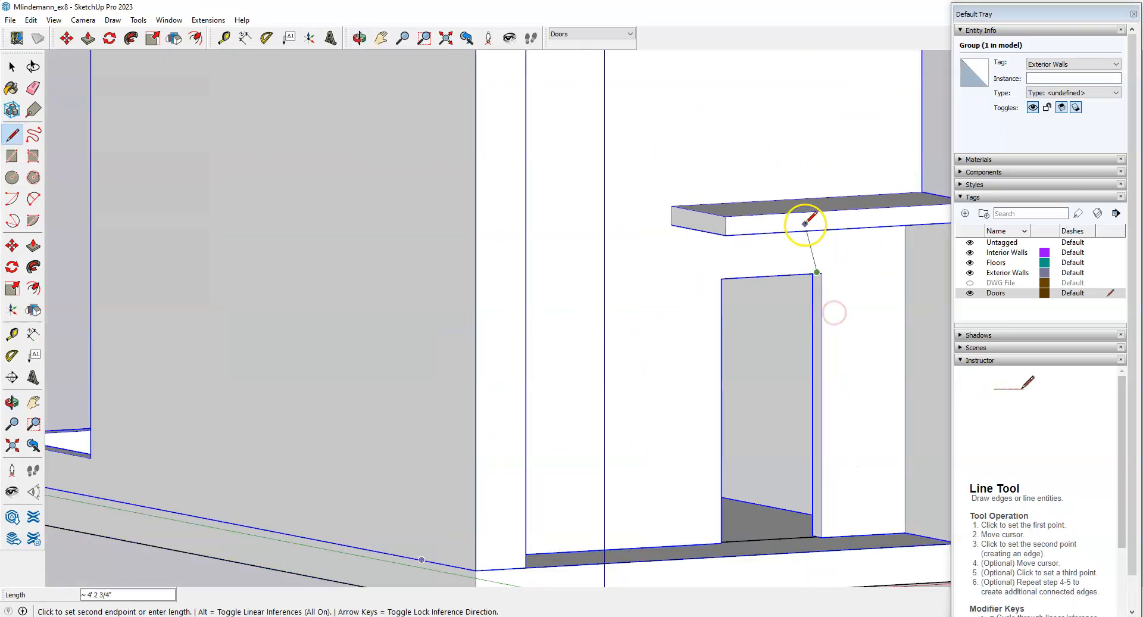
pyautogui.moveTo(822, 334); pyautogui.dragTo(831, 467, button='middle')
pyautogui.scroll(3, 823, 562)
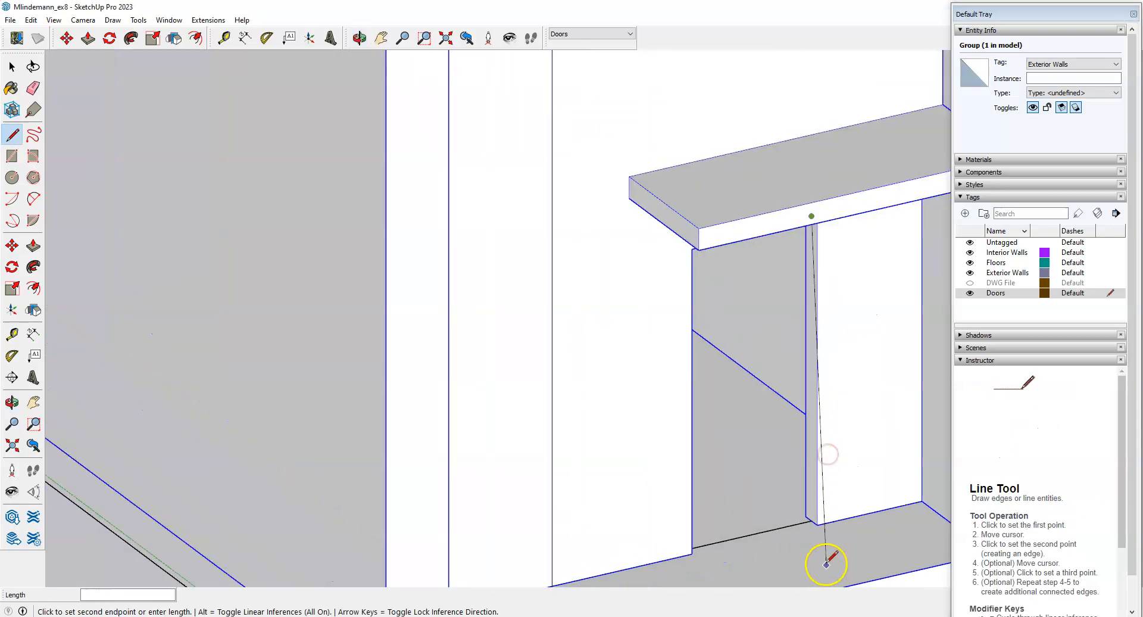
pyautogui.scroll(3, 821, 521)
pyautogui.click(803, 526)
pyautogui.scroll(-6, 531, 434)
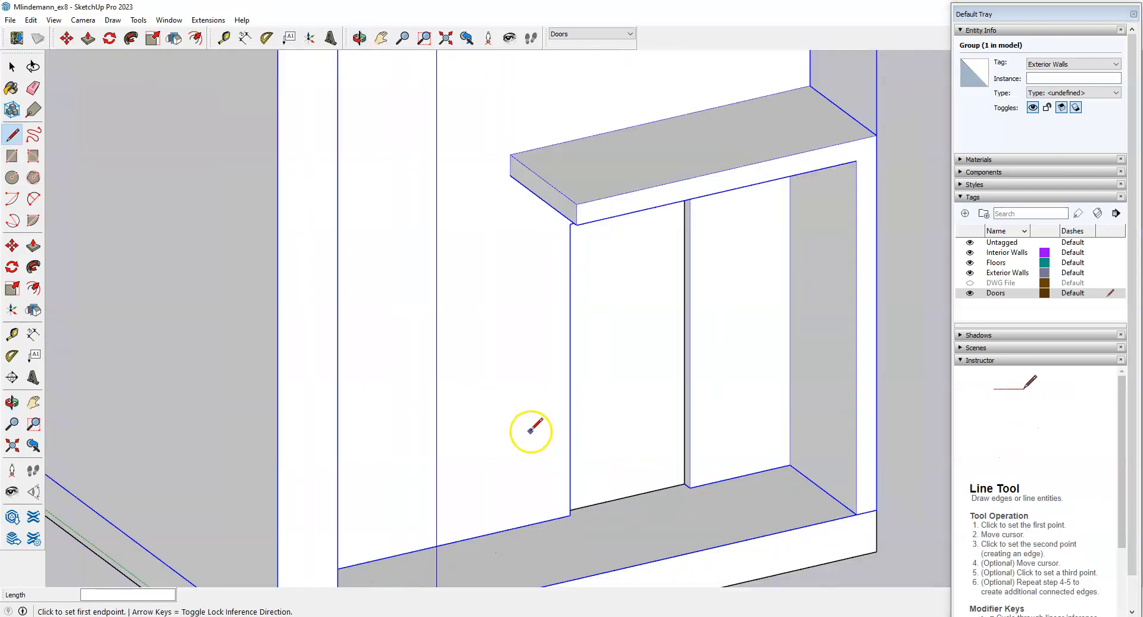
pyautogui.moveTo(766, 510); pyautogui.dragTo(391, 474, button='middle')
pyautogui.scroll(4, 378, 382)
pyautogui.press('space')
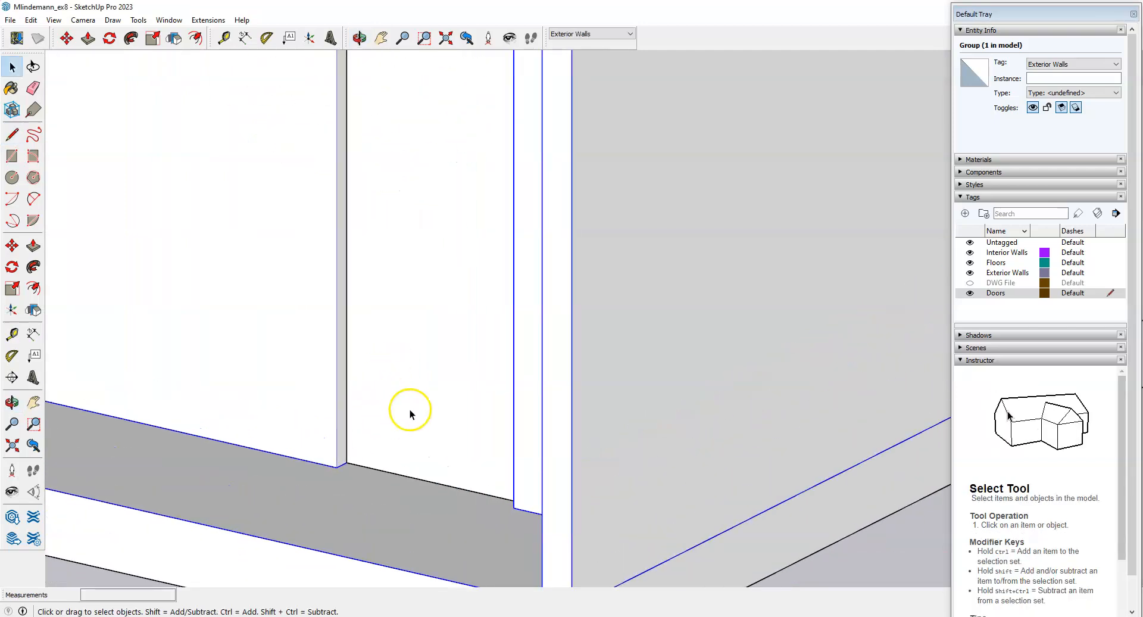
# Start making the new door surface a component, then bring up the Canvas assignment page.
pyautogui.click(433, 392)
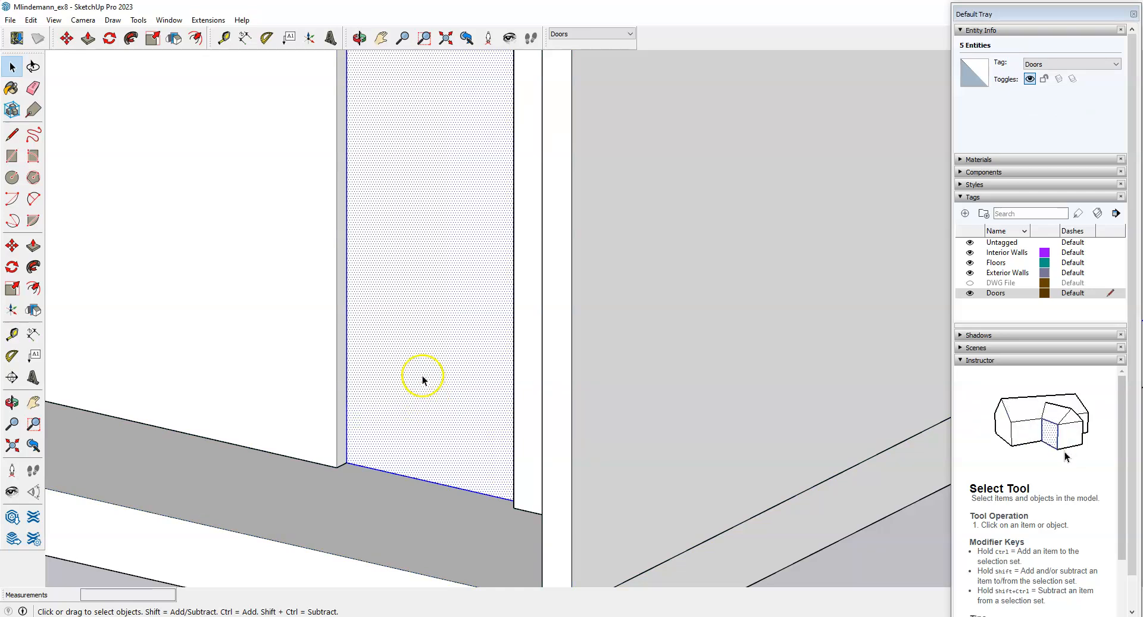
pyautogui.rightClick(424, 348)
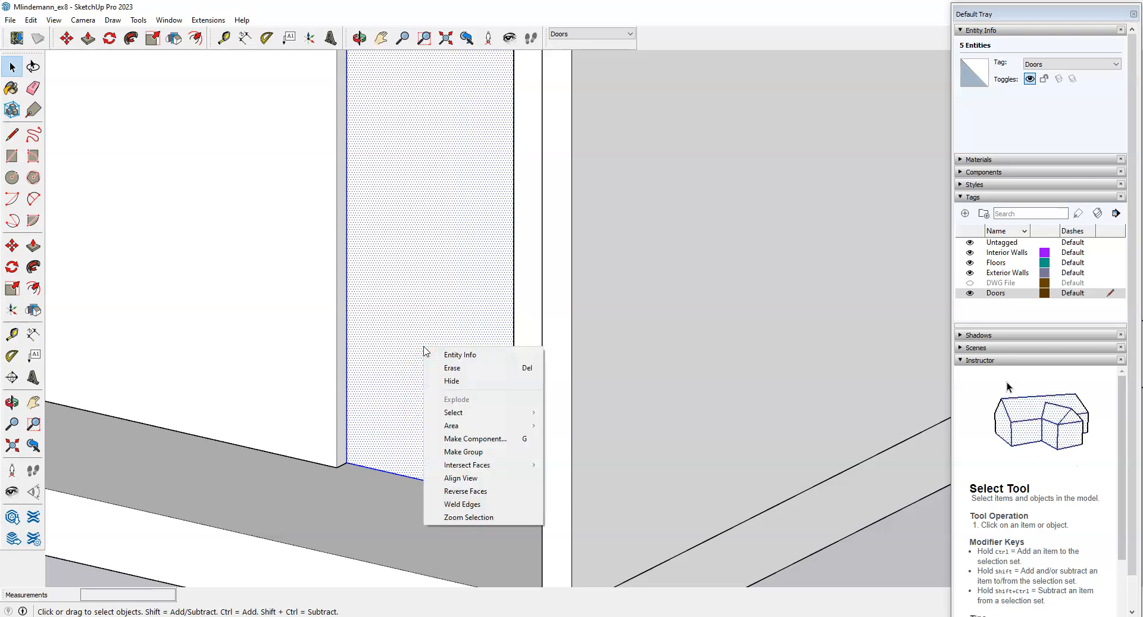
pyautogui.click(464, 439)
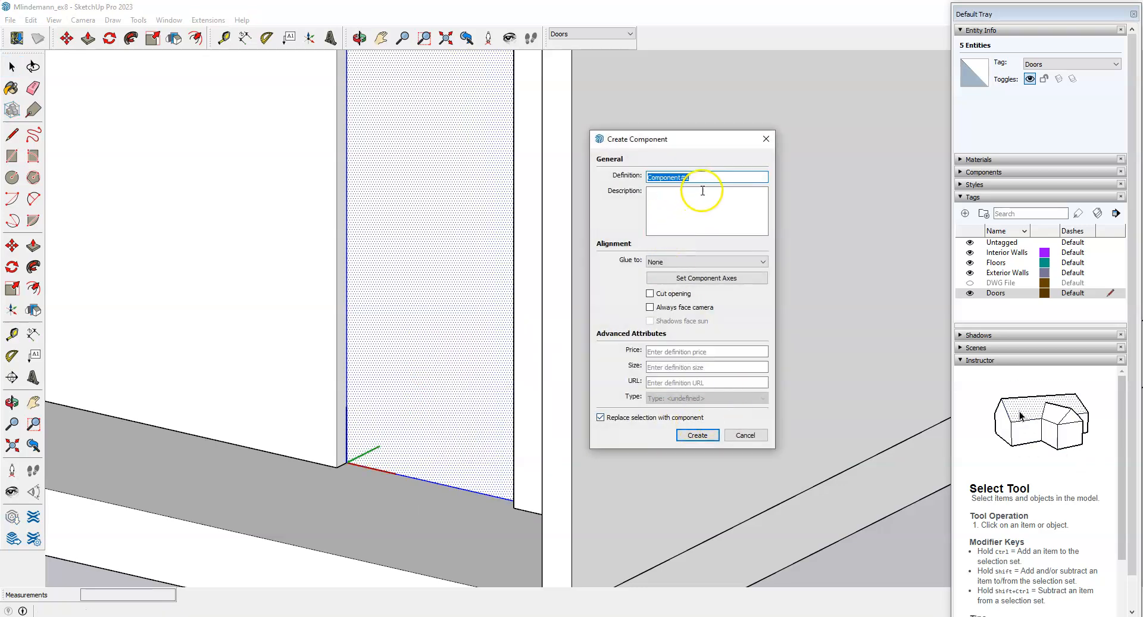
pyautogui.click(266, 616)
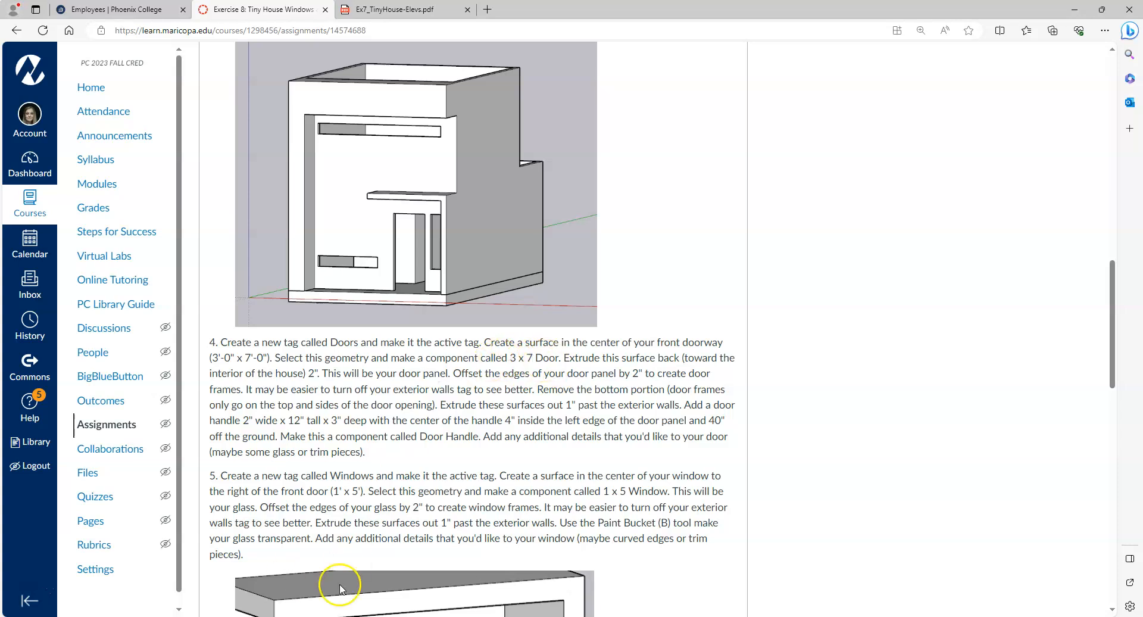
# Read step 4 of the assignment, then return to SketchUp's Create Component dialog.
pyautogui.hotkey('alt', 'Tab')
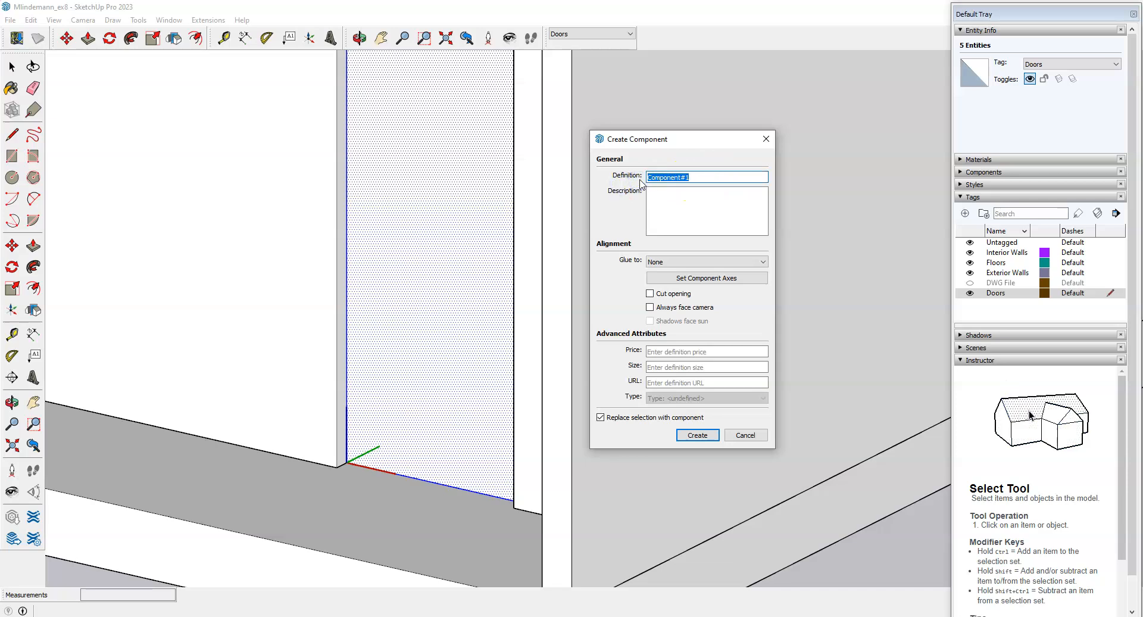
# Create the component named '3 x 7 Door' and orbit to view it in its wall.
pyautogui.write('3 x 7')
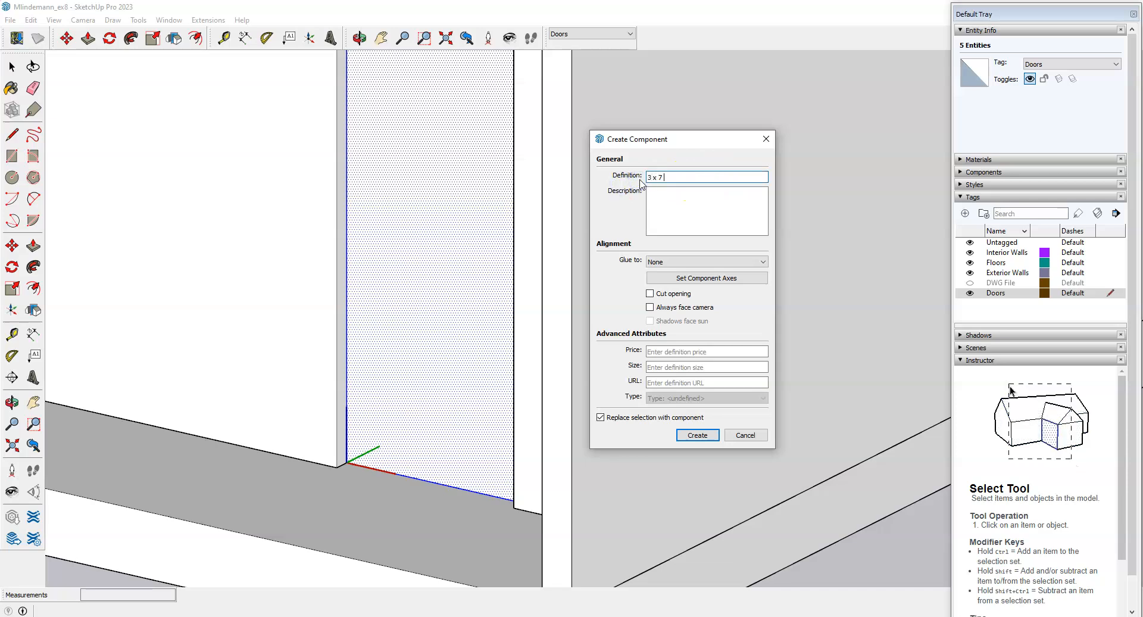
pyautogui.write(' Doro')
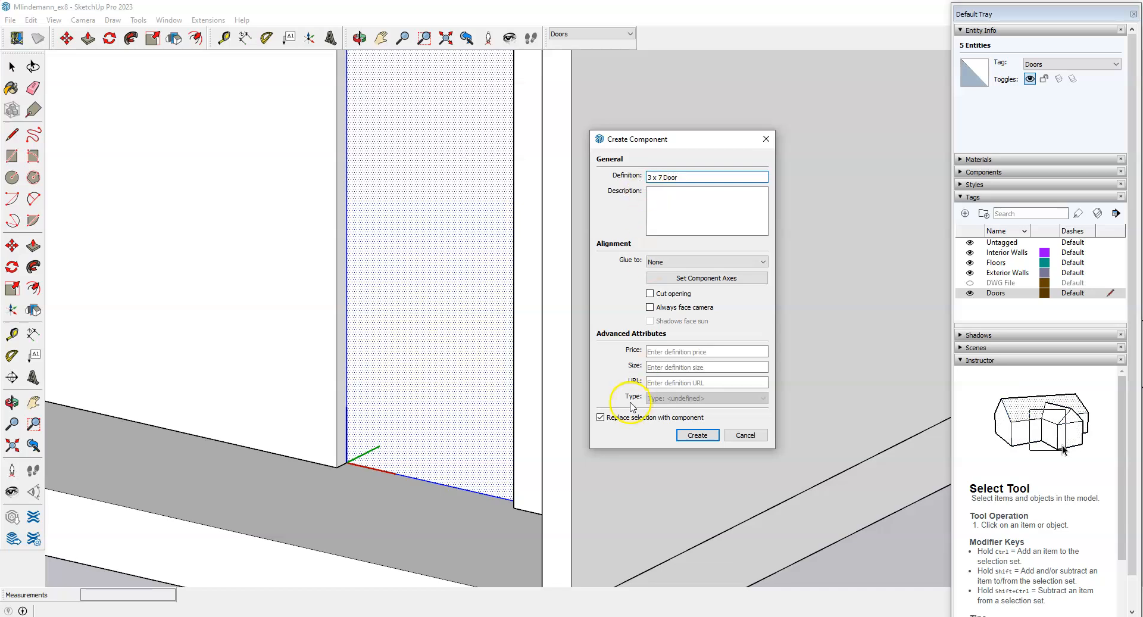
pyautogui.click(697, 435)
pyautogui.moveTo(439, 475); pyautogui.dragTo(651, 437, button='middle')
pyautogui.scroll(3, 661, 424)
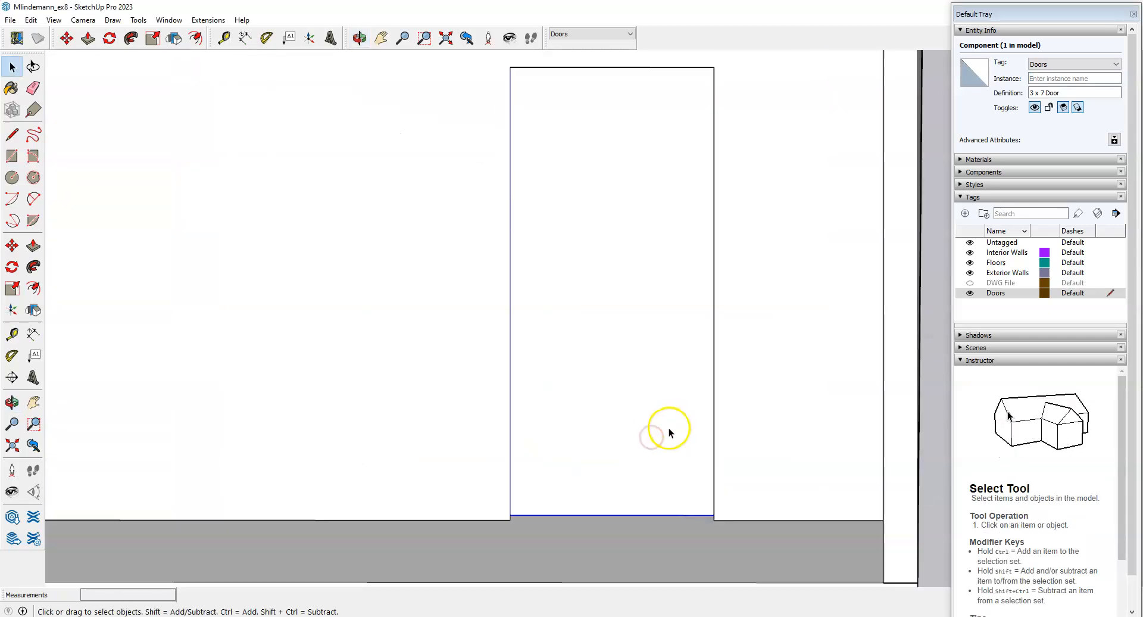
pyautogui.moveTo(694, 469); pyautogui.dragTo(548, 481, button='middle')
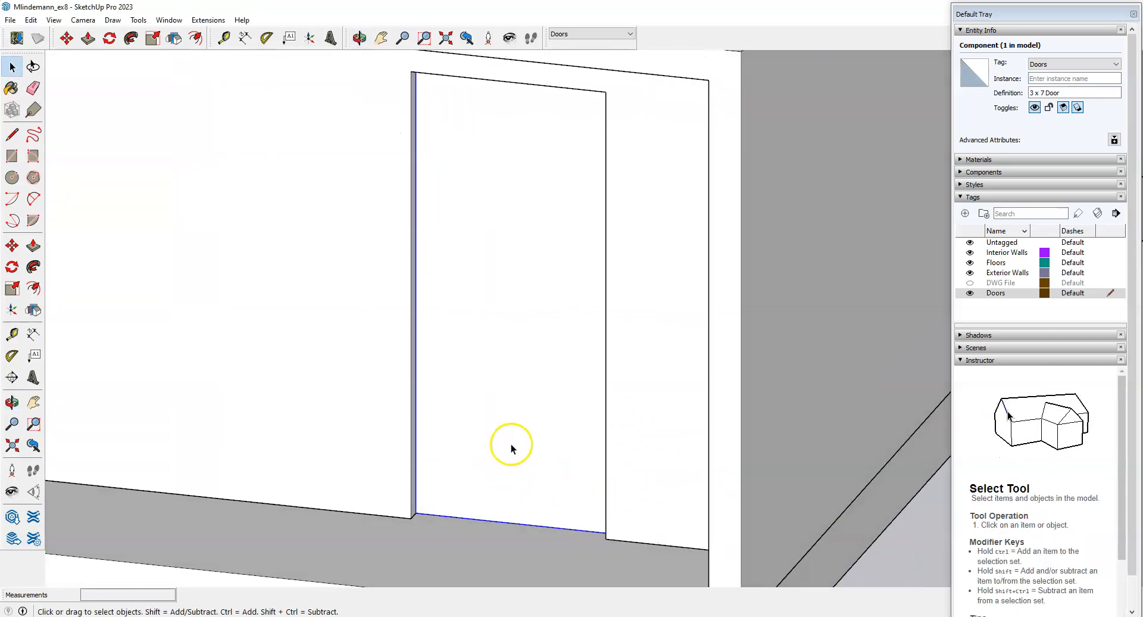
# Check the assignment page, then orbit the model back toward the front doorway.
pyautogui.hotkey('alt', 'Tab')
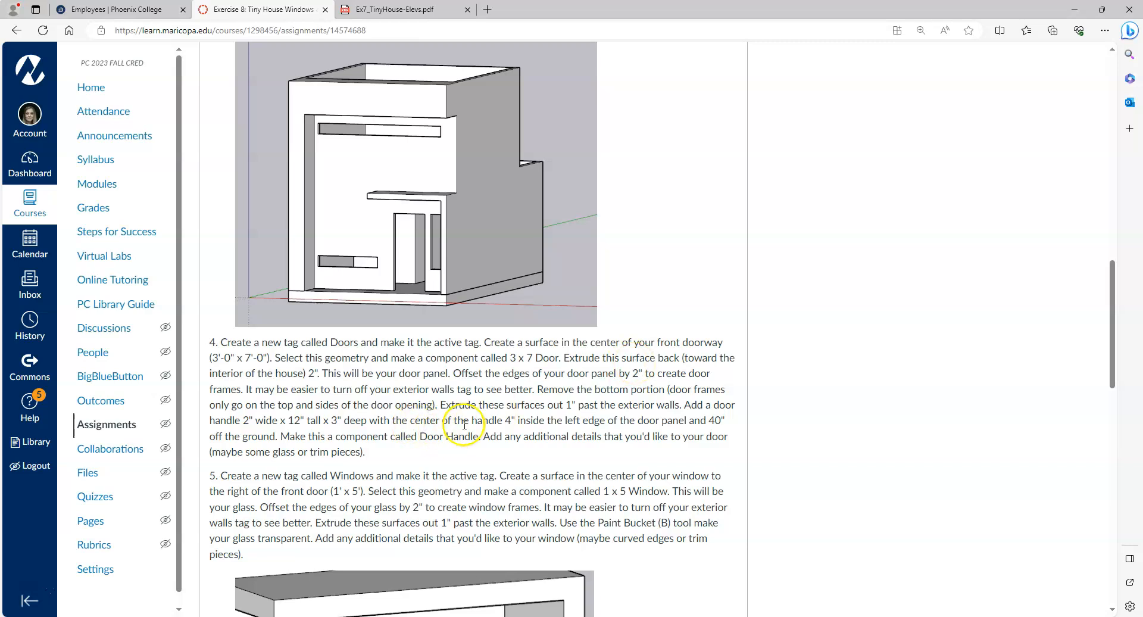
pyautogui.hotkey('alt', 'Tab')
pyautogui.moveTo(654, 388); pyautogui.dragTo(493, 459, button='middle')
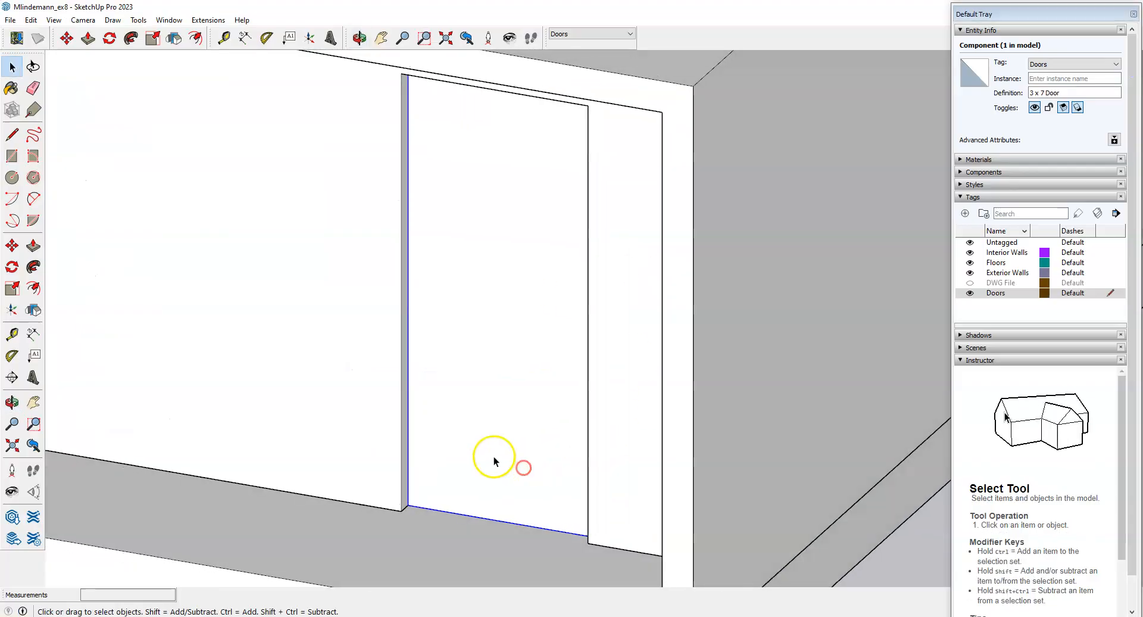
pyautogui.doubleClick(493, 456)
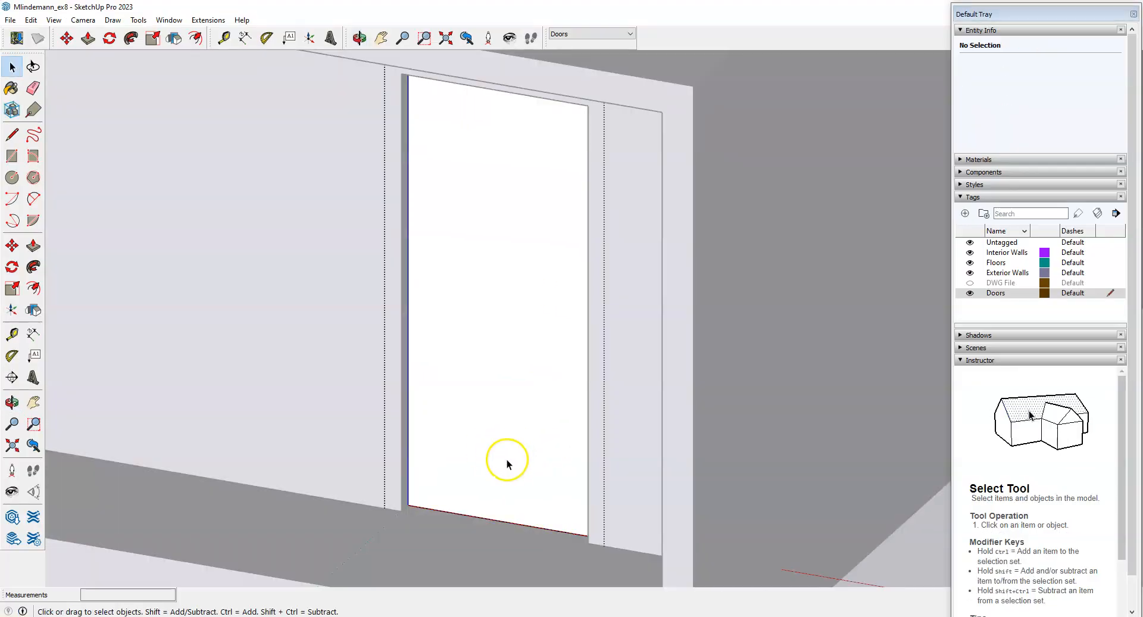
pyautogui.scroll(1, 534, 468)
pyautogui.click(33, 246)
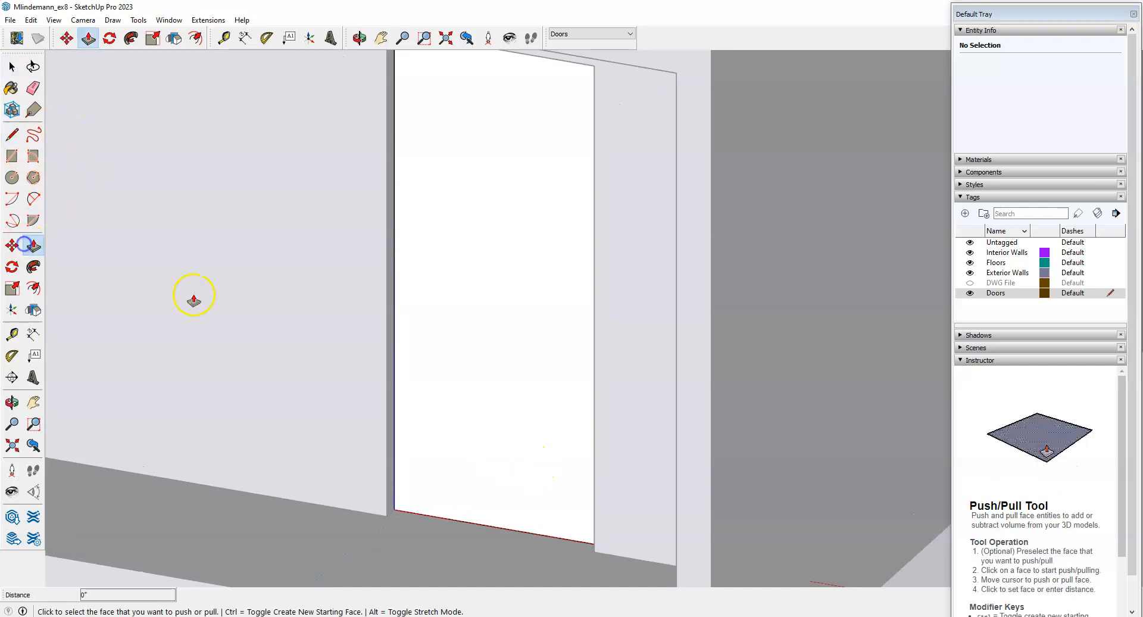
pyautogui.click(471, 465)
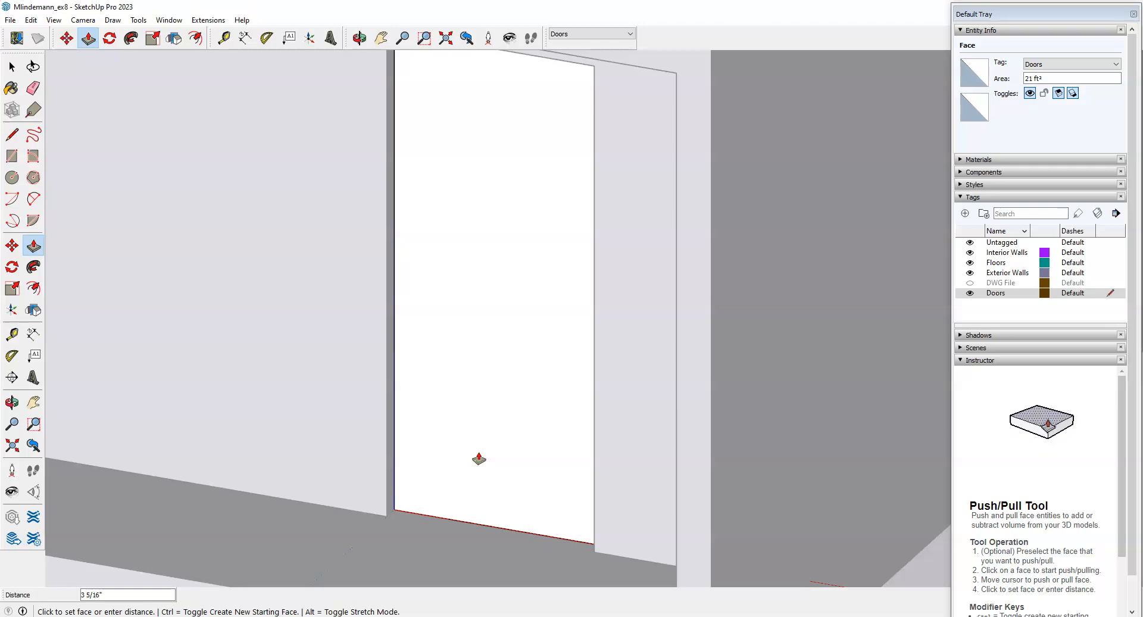
pyautogui.press('space')
pyautogui.scroll(-6, 465, 450)
pyautogui.click(686, 466)
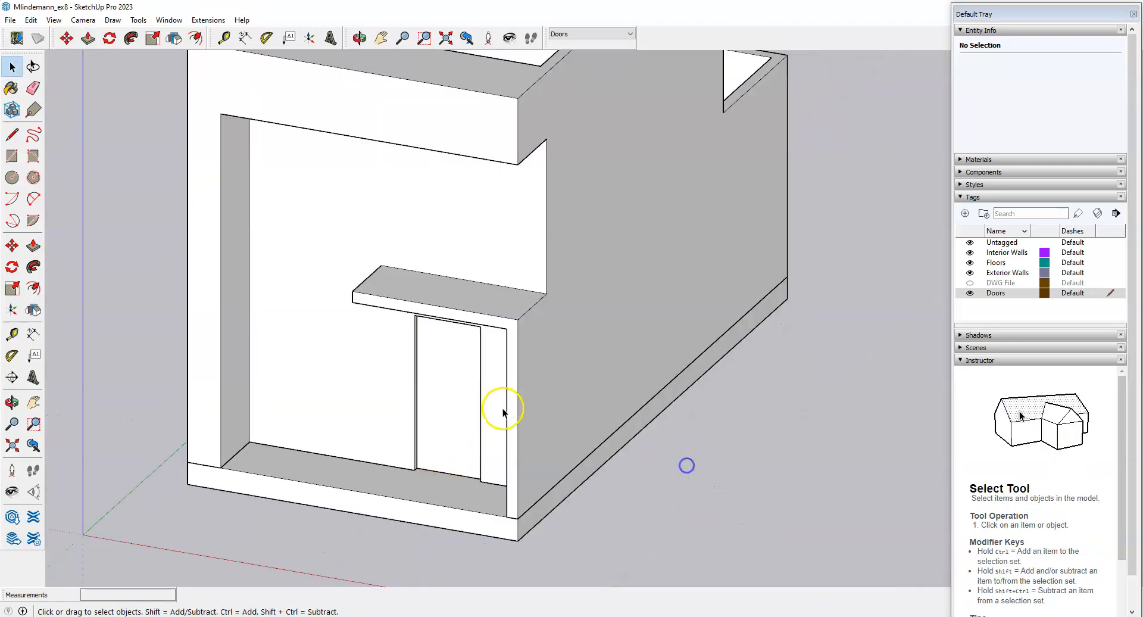
# Hide the Exterior Walls tag and open the 3 x 7 Door component for editing.
pyautogui.scroll(2, 472, 421)
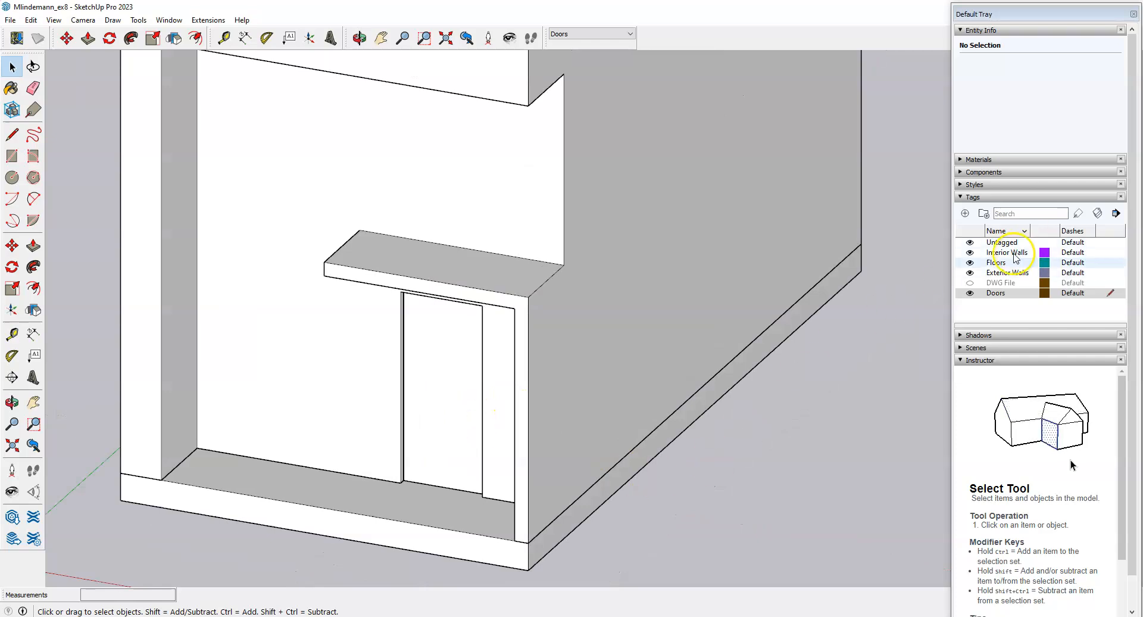
pyautogui.click(970, 274)
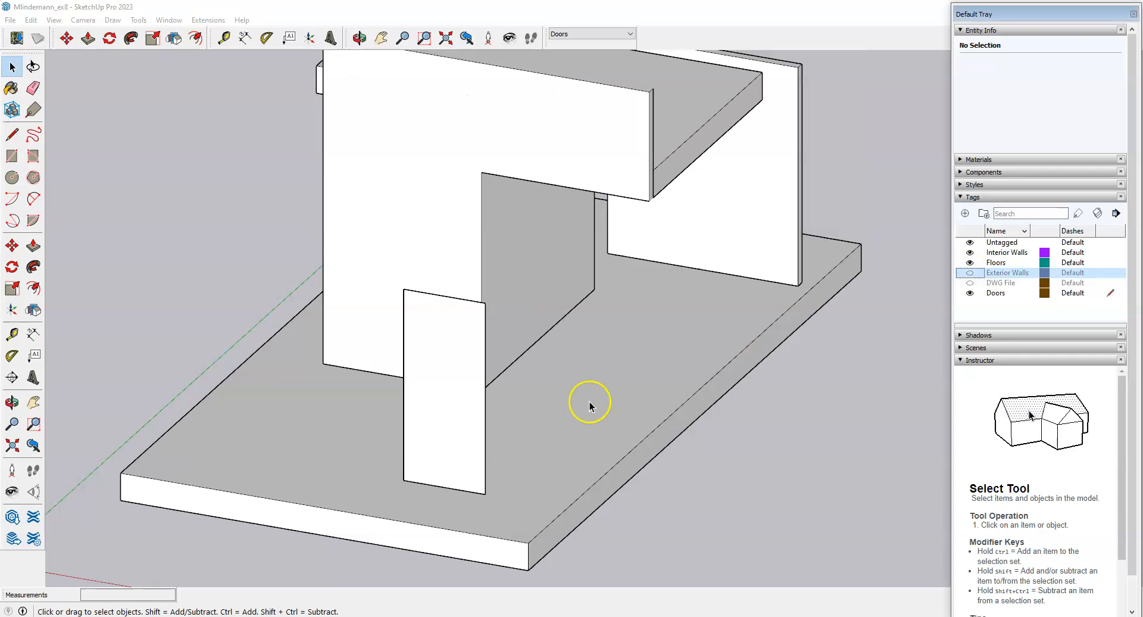
pyautogui.scroll(-3, 695, 342)
pyautogui.moveTo(695, 342); pyautogui.dragTo(166, 409, button='middle')
pyautogui.scroll(5, 442, 248)
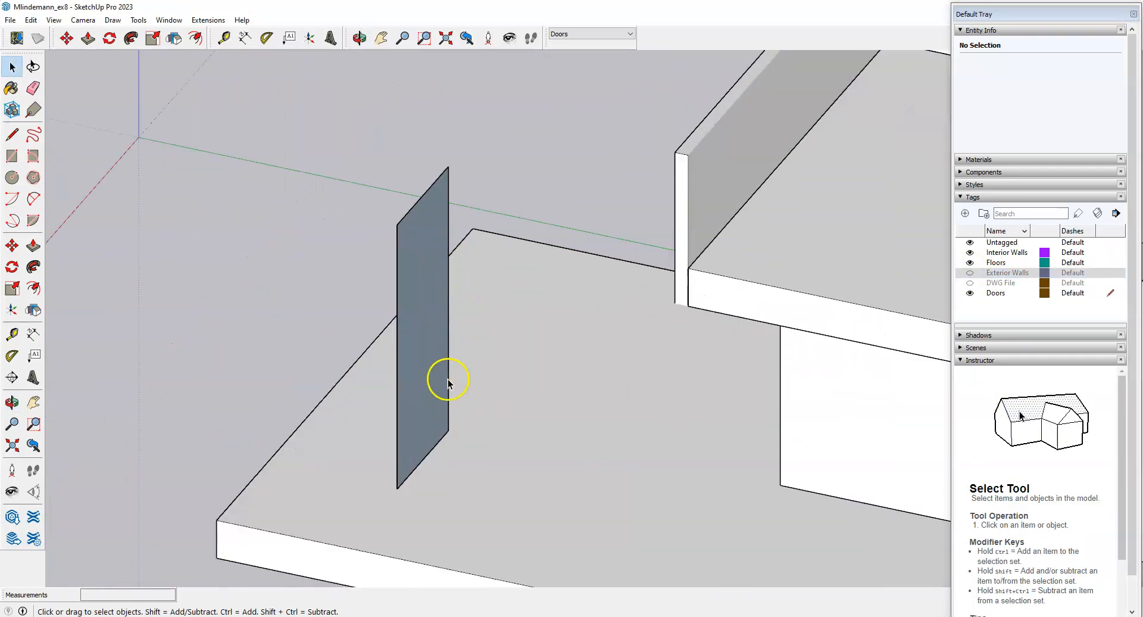
pyautogui.click(423, 373)
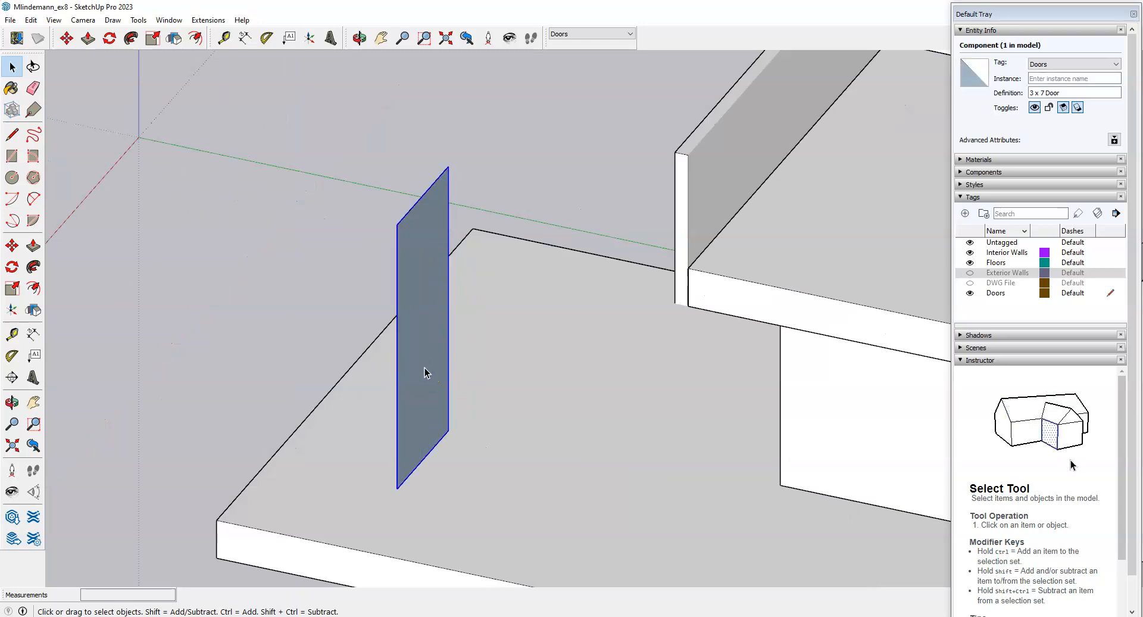
pyautogui.doubleClick(424, 368)
# Push/pull the door face 2 inches thick, then exit the component.
pyautogui.scroll(2, 433, 390)
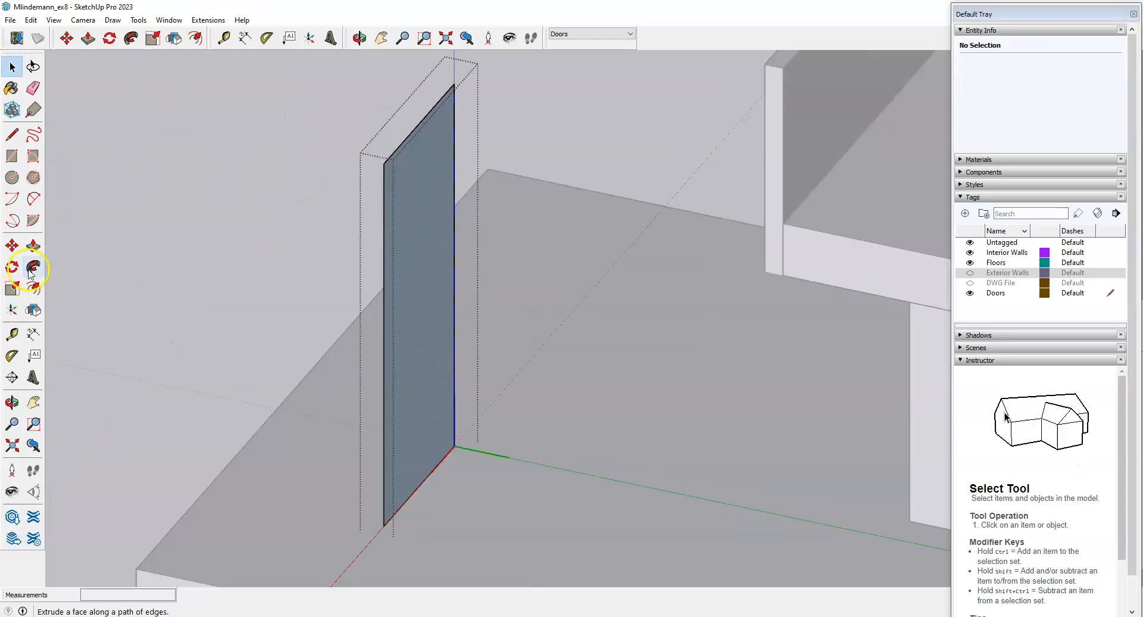
pyautogui.click(33, 245)
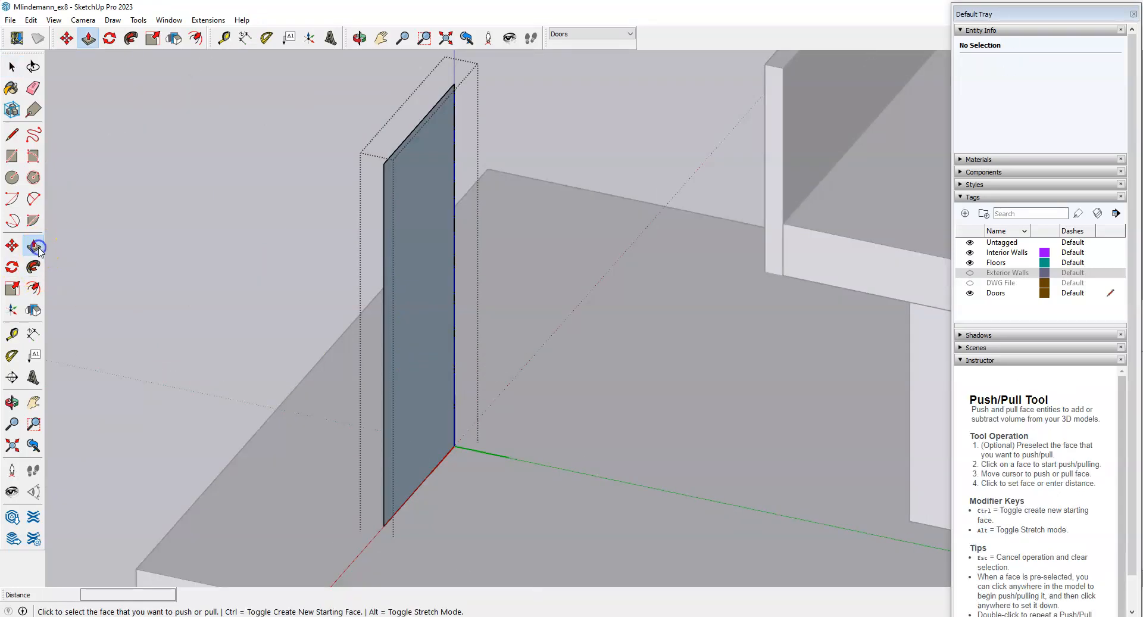
pyautogui.click(413, 450)
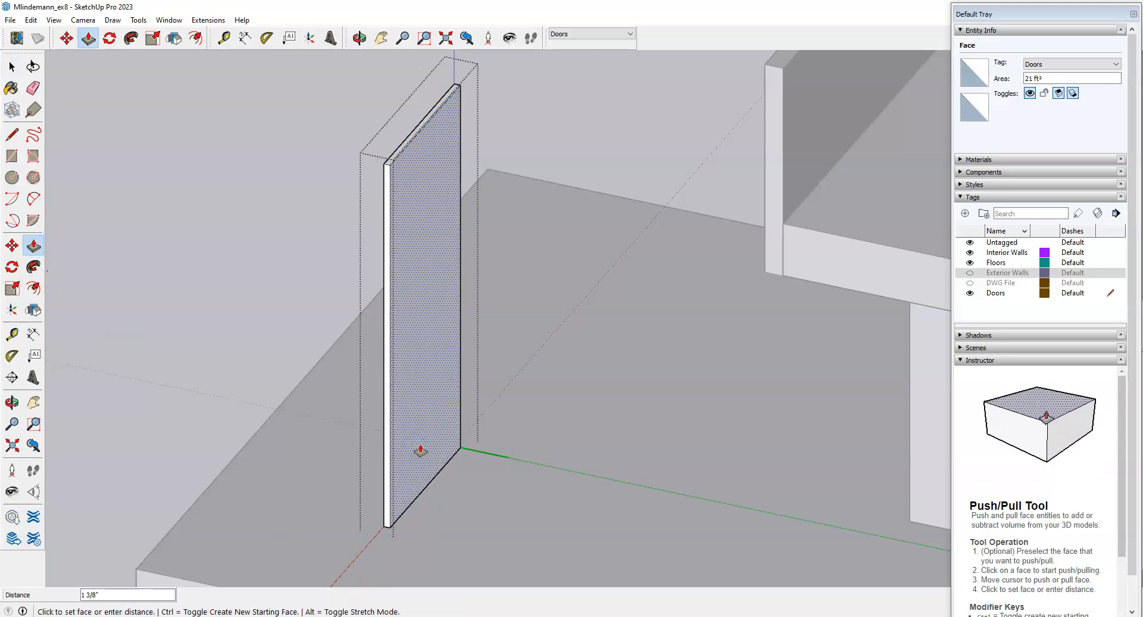
pyautogui.write('2')
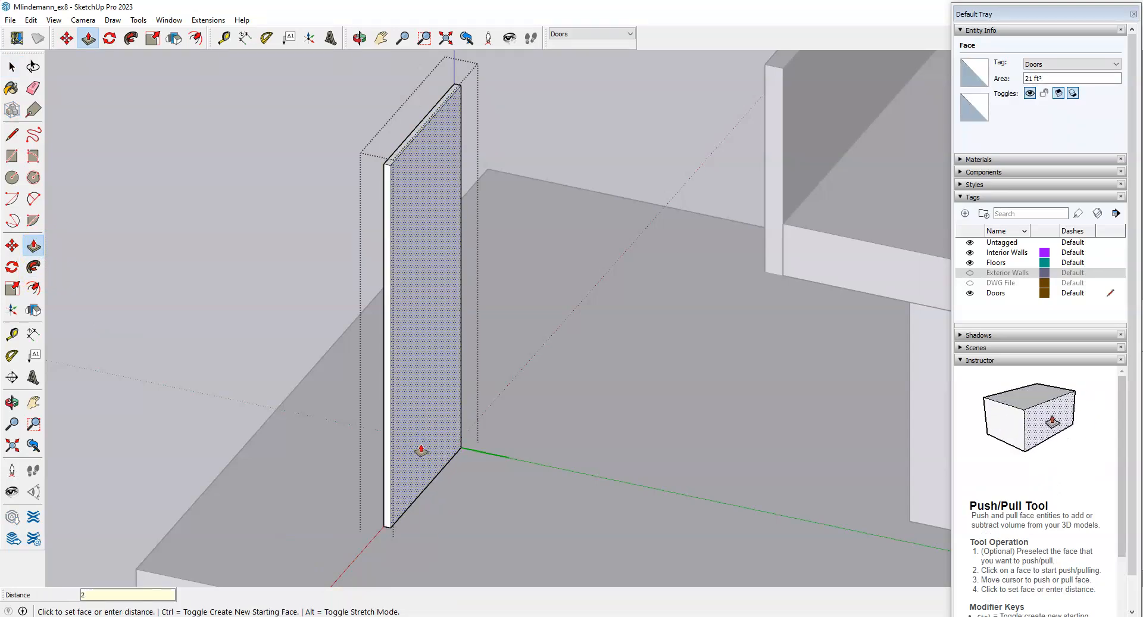
pyautogui.press('Return')
pyautogui.scroll(-3, 523, 454)
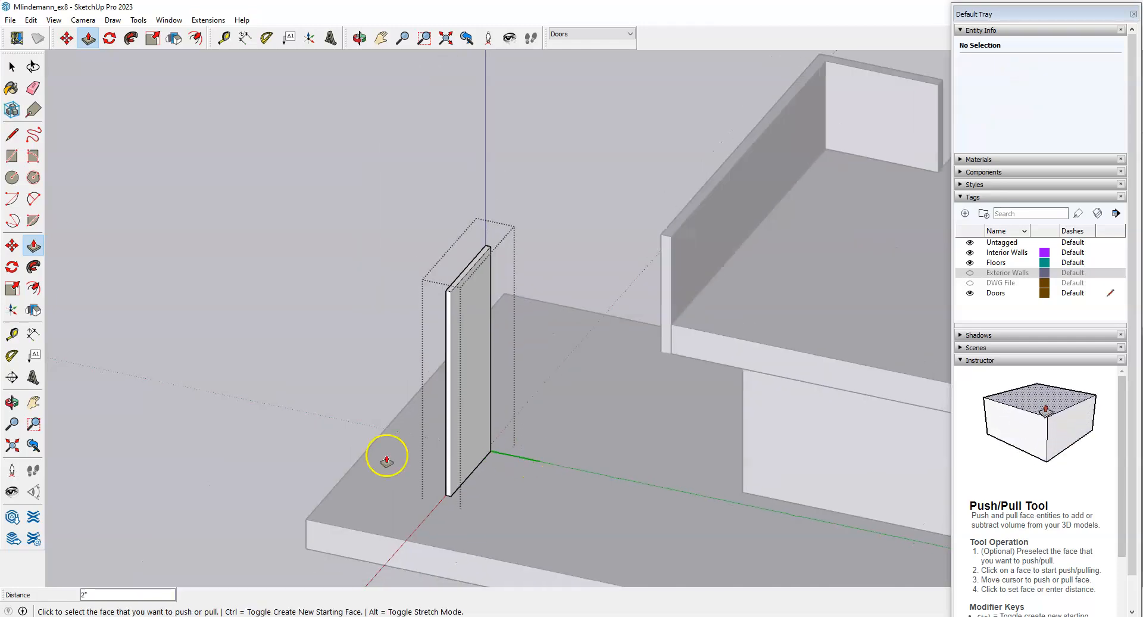
pyautogui.moveTo(352, 475); pyautogui.dragTo(630, 434, button='middle')
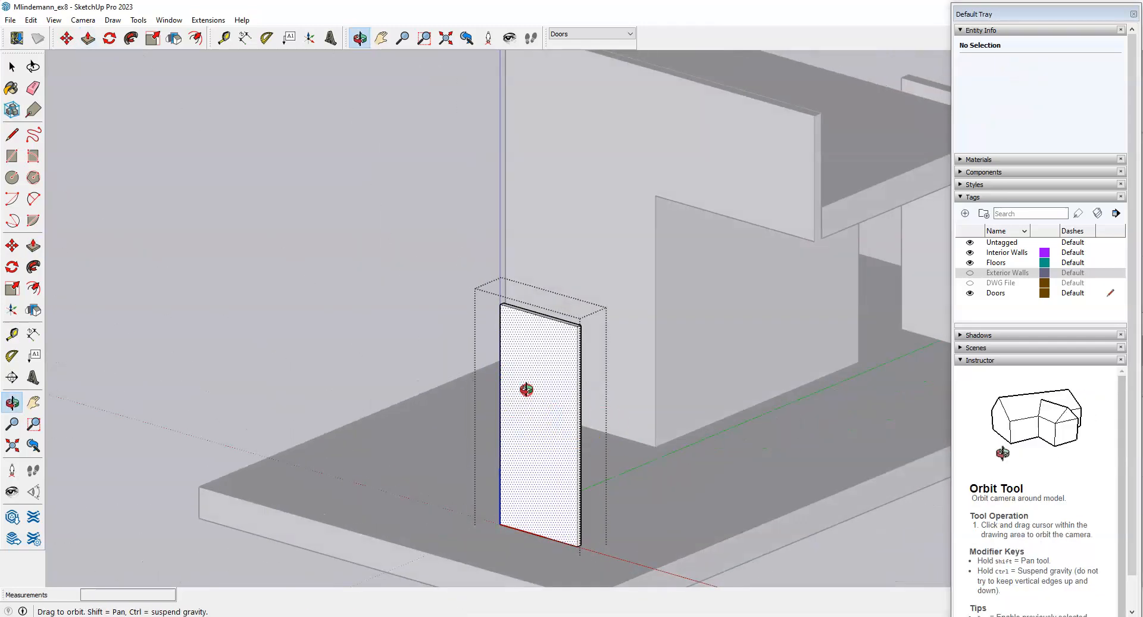
pyautogui.moveTo(527, 390); pyautogui.dragTo(682, 464, button='middle')
pyautogui.scroll(-3, 411, 319)
pyautogui.scroll(3, 603, 460)
pyautogui.press('space')
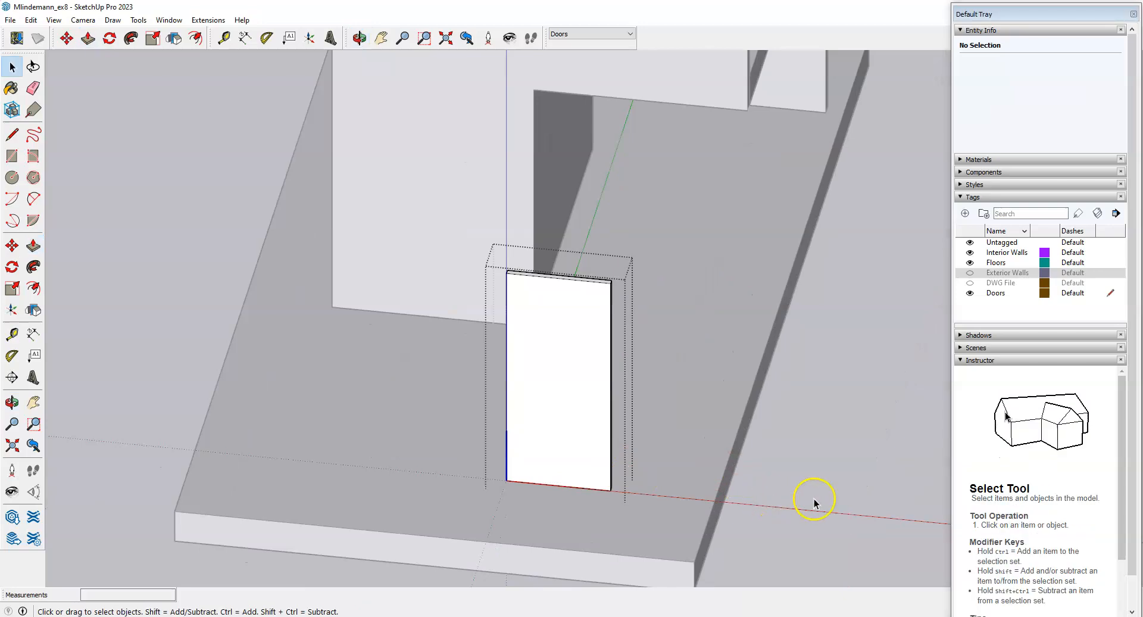
pyautogui.click(814, 502)
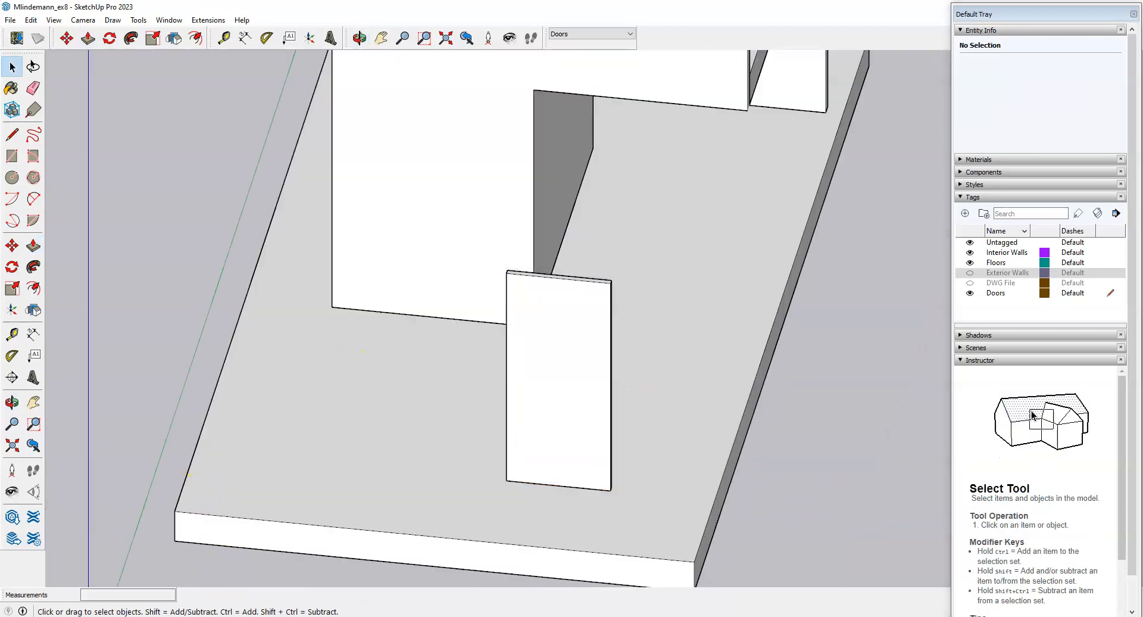
pyautogui.hotkey('alt', 'Tab')
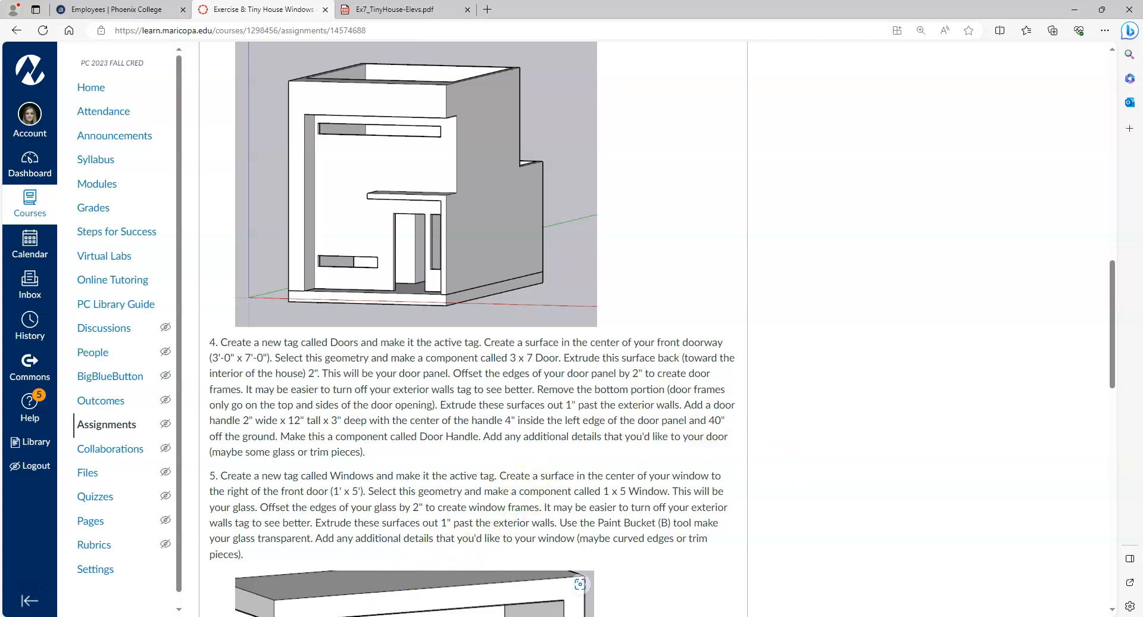
pyautogui.click(400, 616)
pyautogui.moveTo(708, 437); pyautogui.dragTo(456, 492, button='middle')
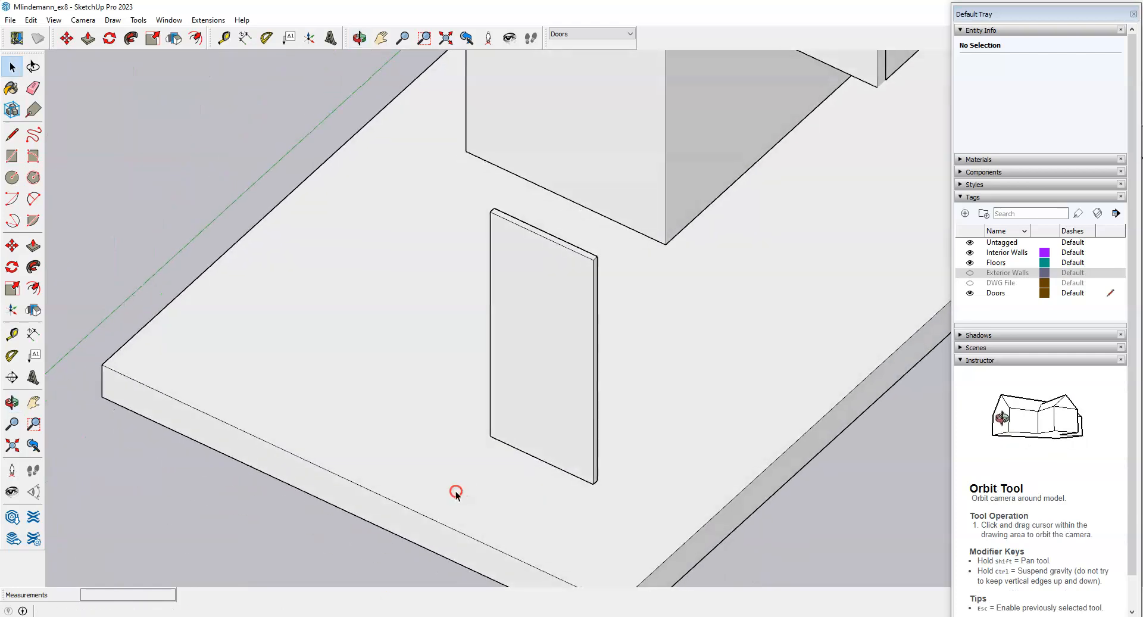
# Turn the Exterior Walls tag back on, zoom to the doorway, and open the 3 x 7 Door component.
pyautogui.scroll(2, 633, 320)
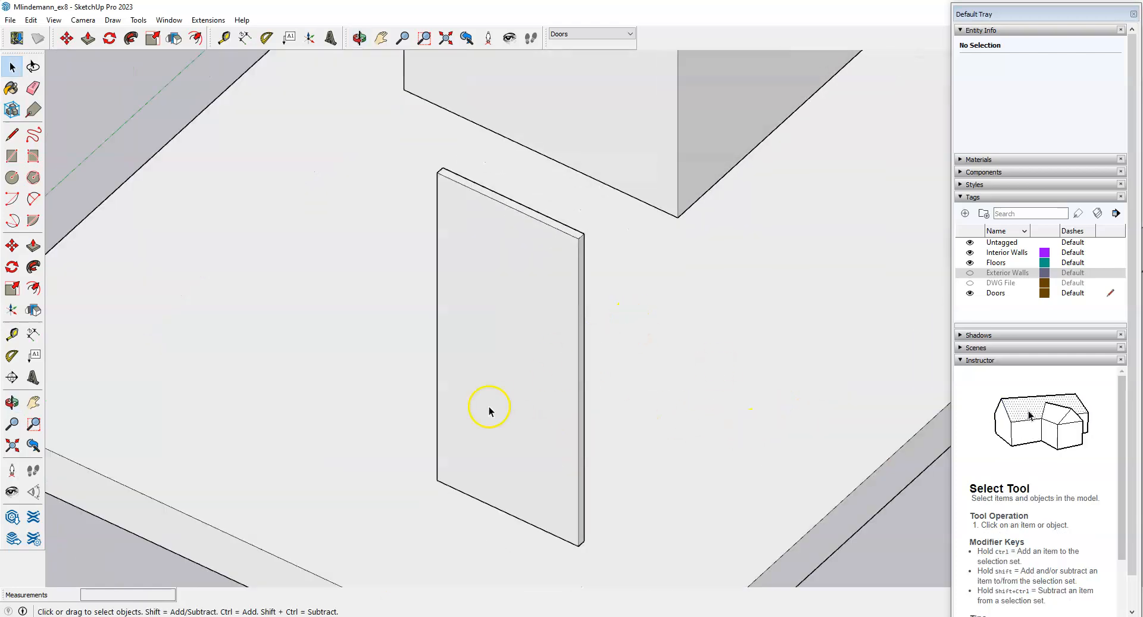
pyautogui.moveTo(490, 409); pyautogui.dragTo(541, 382, button='middle')
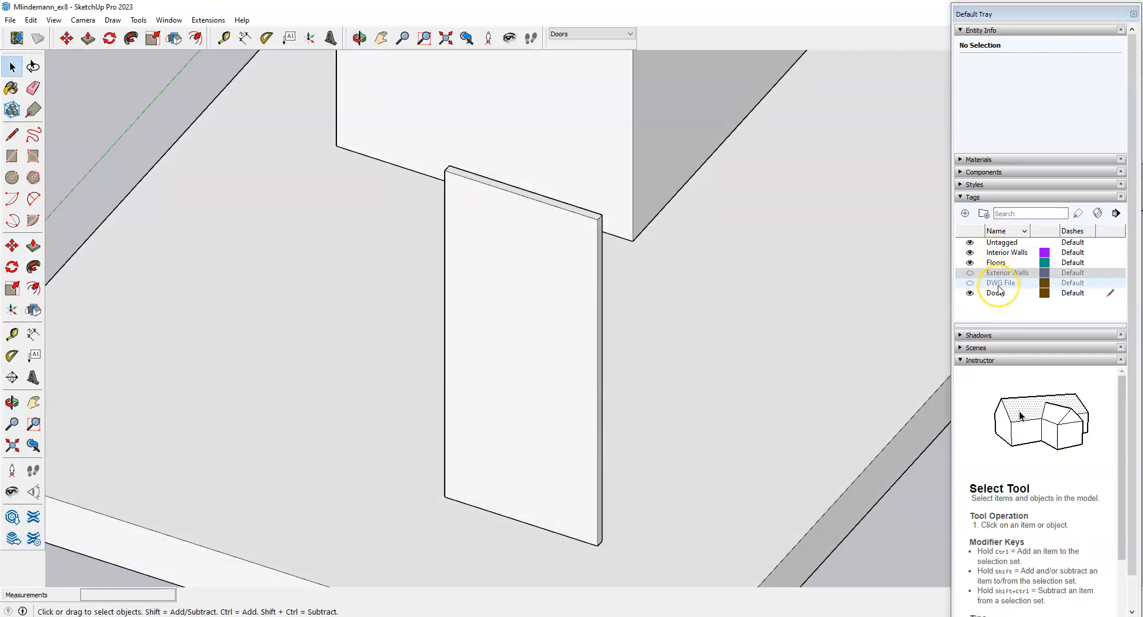
pyautogui.click(970, 272)
pyautogui.moveTo(753, 273); pyautogui.dragTo(708, 229, button='middle')
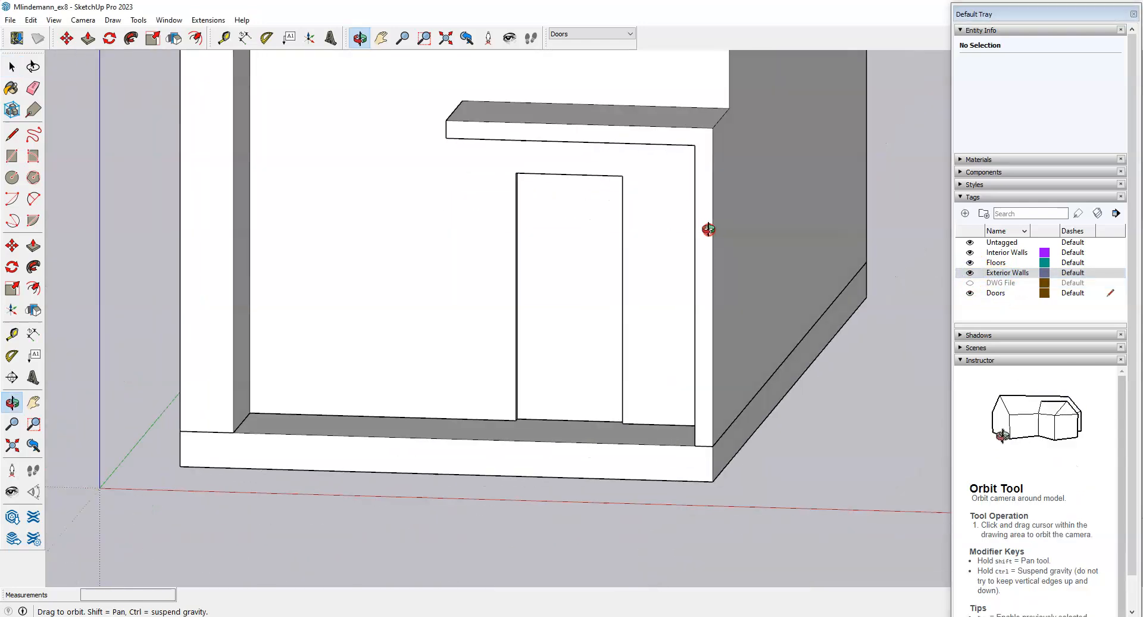
pyautogui.scroll(3, 538, 316)
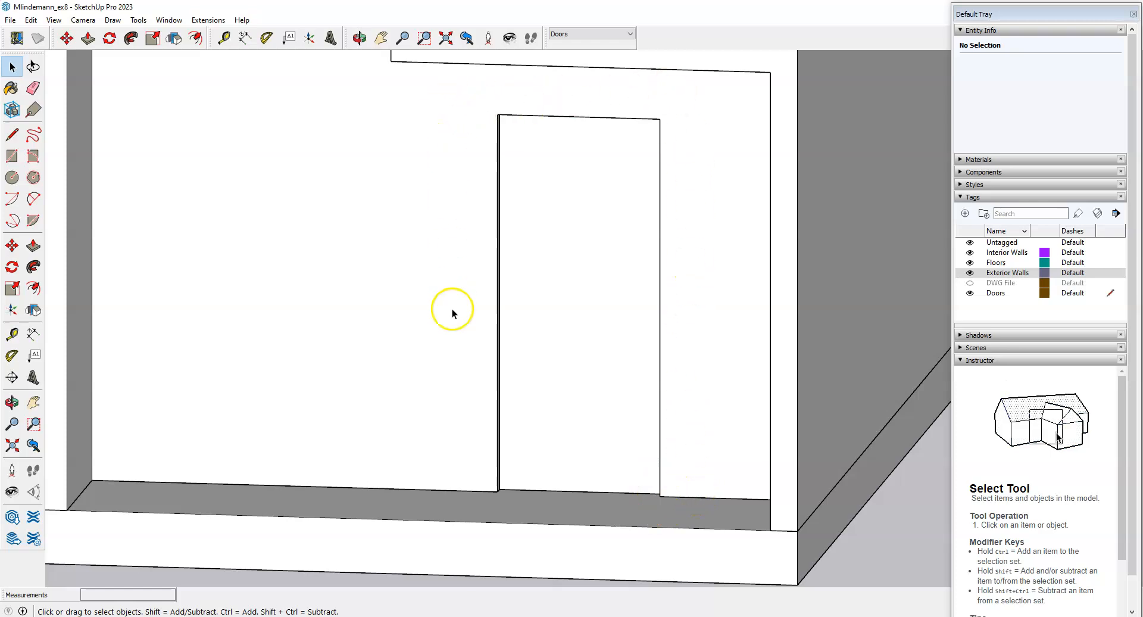
pyautogui.moveTo(573, 419); pyautogui.dragTo(416, 477, button='middle')
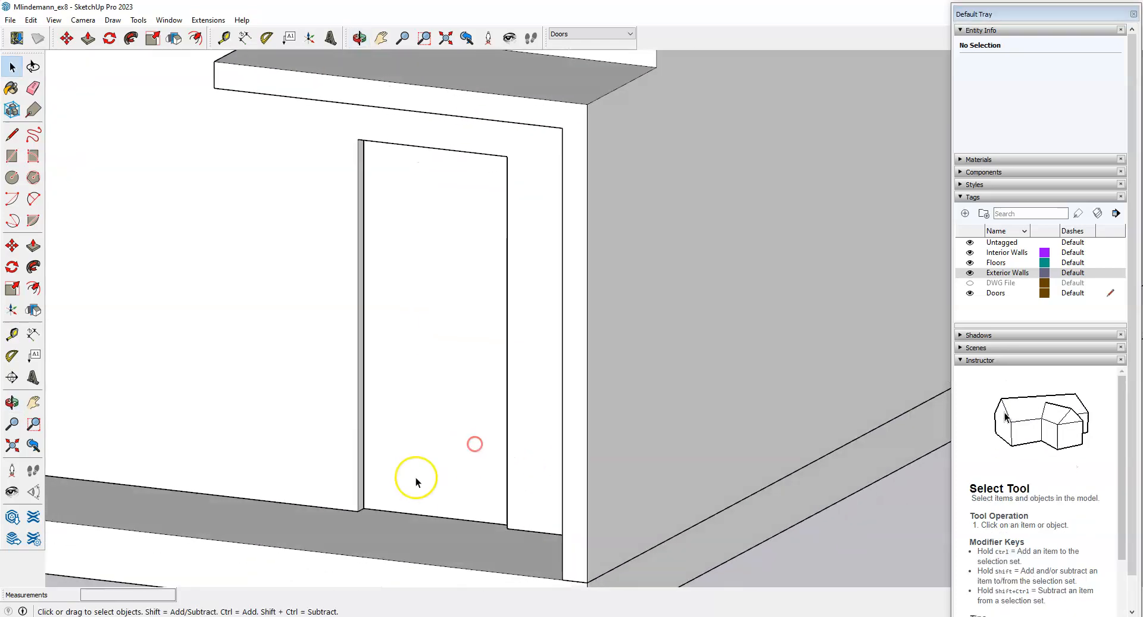
pyautogui.scroll(3, 411, 434)
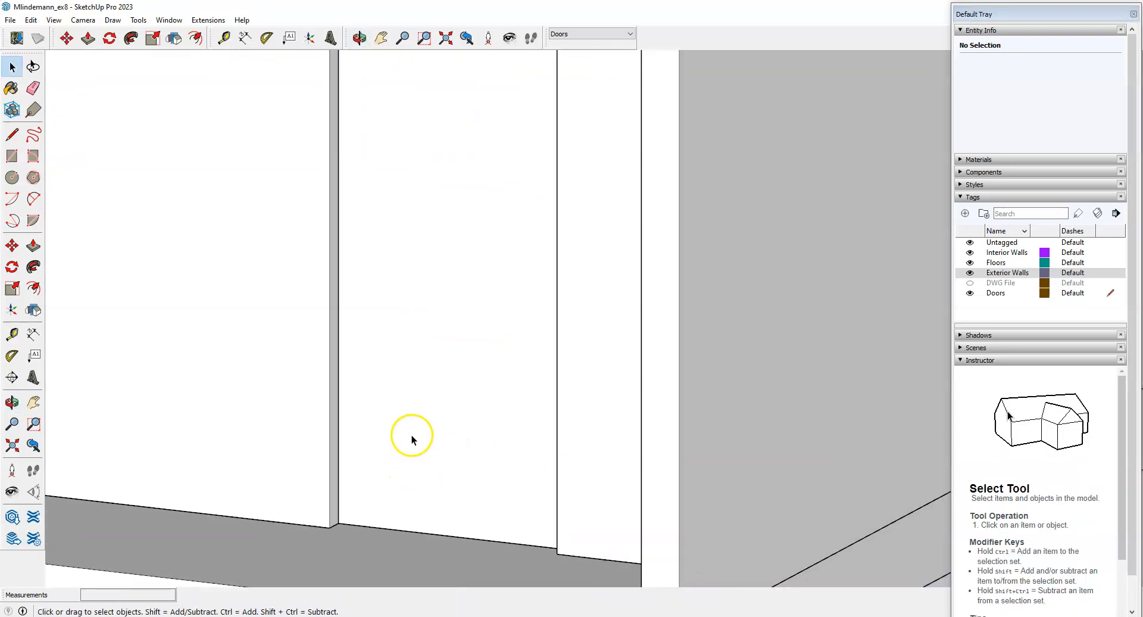
pyautogui.doubleClick(413, 387)
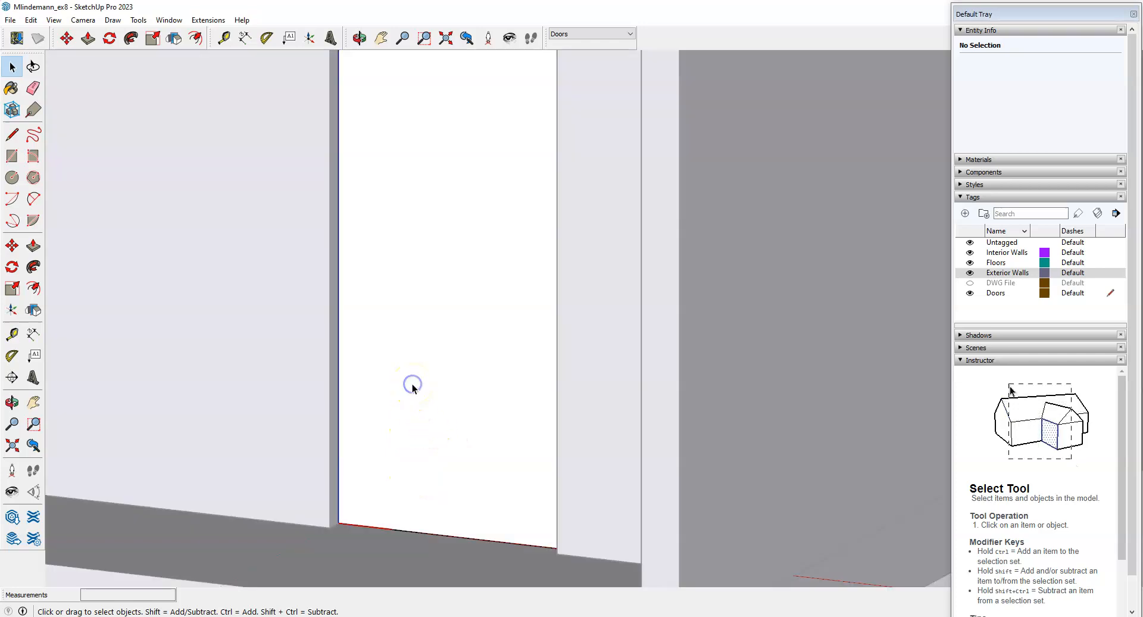
# Hide the Exterior Walls tag and orbit around the door.
pyautogui.click(970, 274)
pyautogui.click(971, 276)
pyautogui.moveTo(357, 298); pyautogui.dragTo(524, 334, button='middle')
pyautogui.click(480, 352)
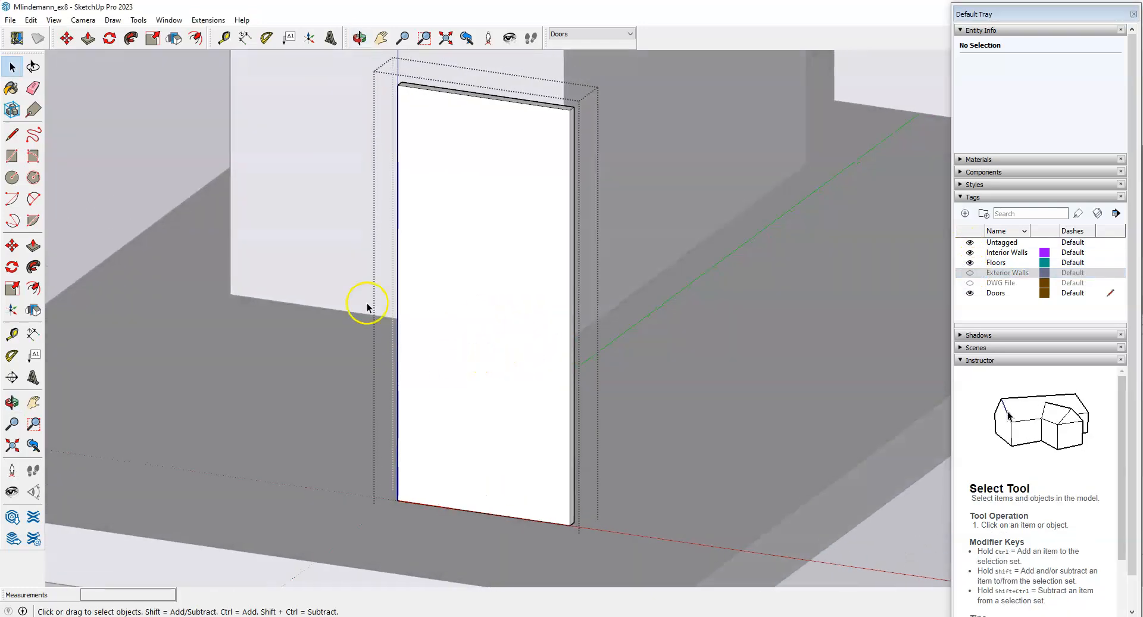
# Offset the door face's edges inward to create a narrow frame border.
pyautogui.click(33, 289)
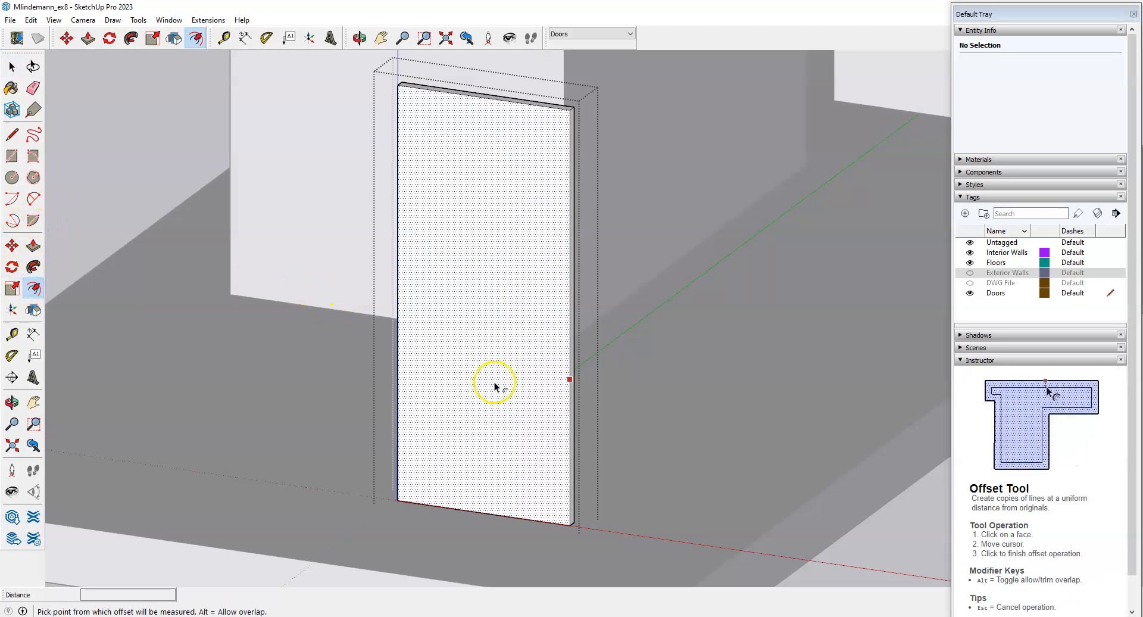
pyautogui.click(419, 386)
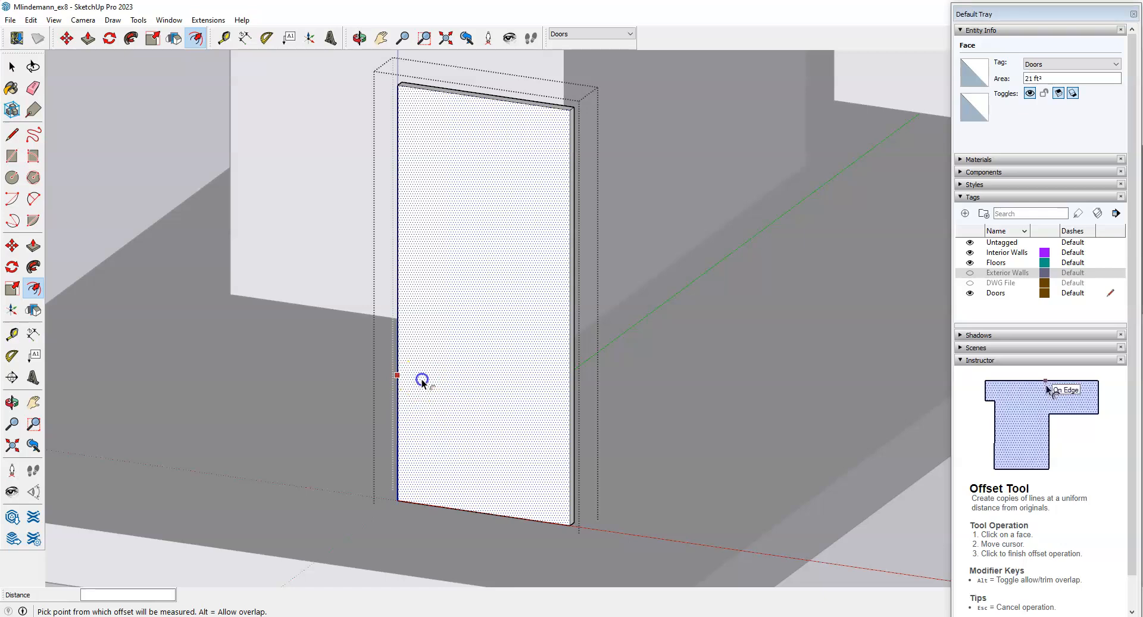
pyautogui.click(383, 368)
pyautogui.scroll(-3, 569, 346)
pyautogui.moveTo(568, 345); pyautogui.dragTo(499, 334, button='middle')
pyautogui.scroll(2, 499, 334)
pyautogui.scroll(-1, 500, 335)
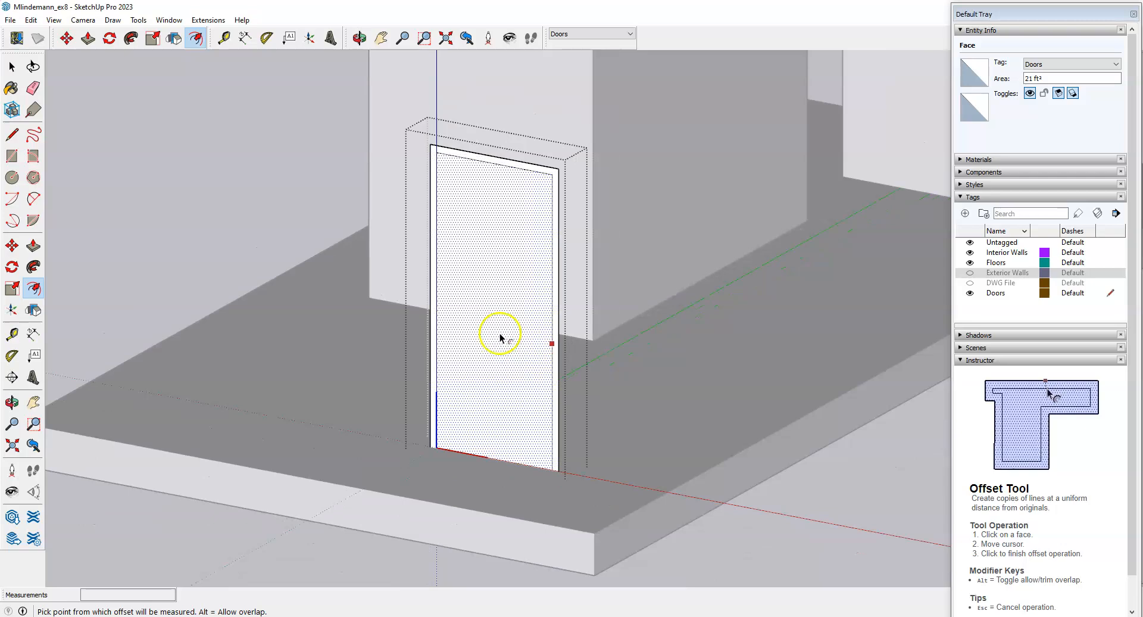
pyautogui.scroll(2, 534, 376)
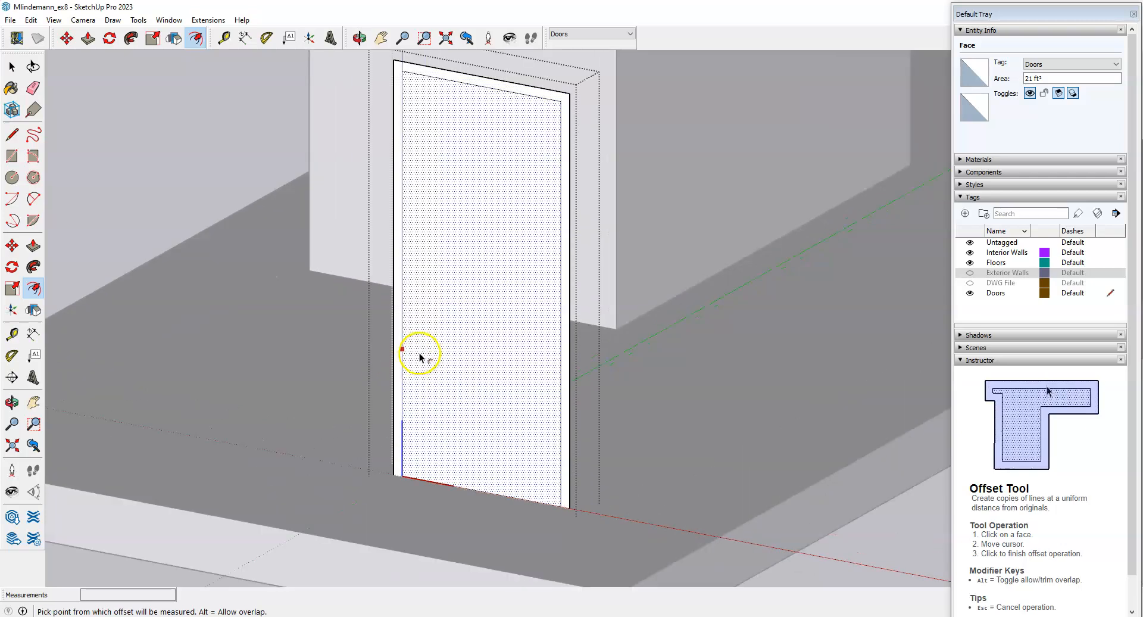
pyautogui.press('Escape')
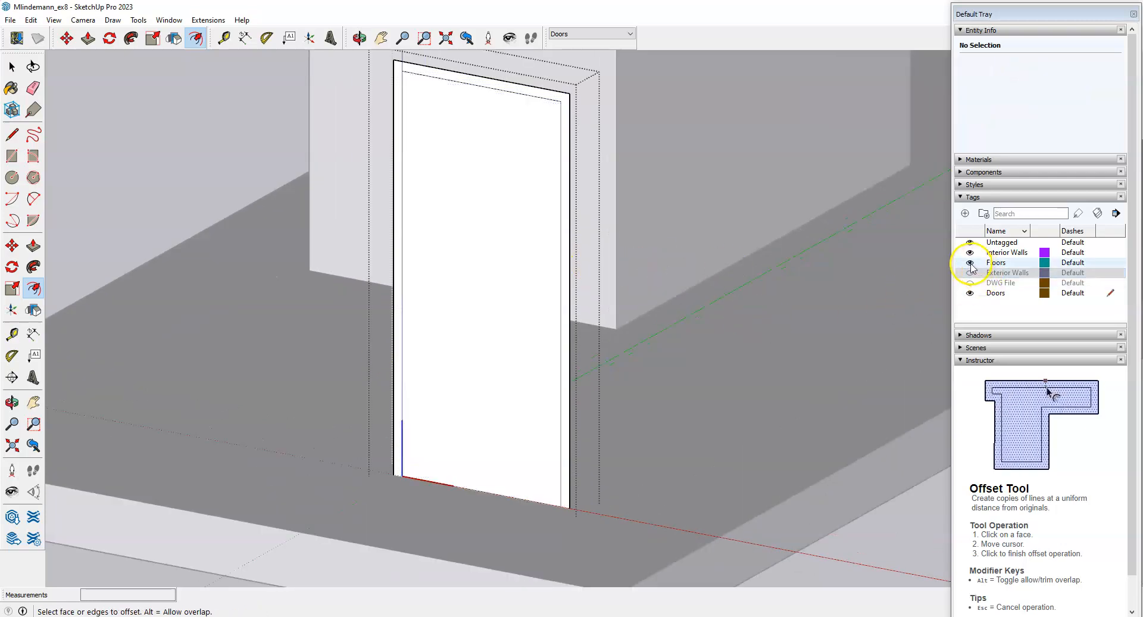
# Hide the Floors tag and zoom toward the door's bottom edge.
pyautogui.click(970, 263)
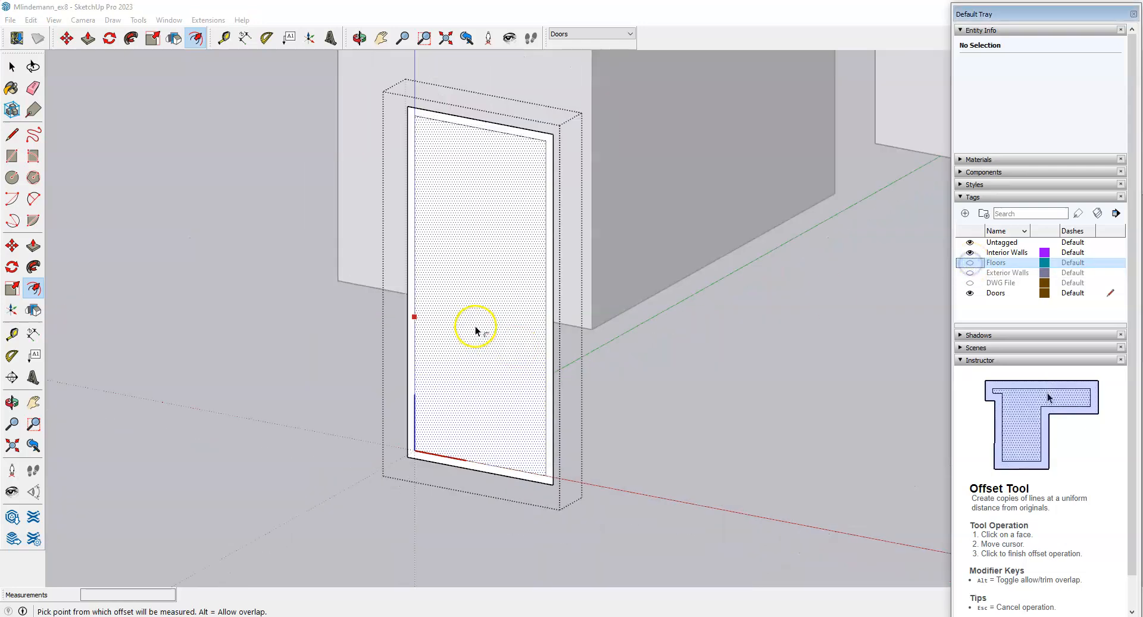
pyautogui.scroll(3, 498, 438)
pyautogui.scroll(1, 470, 438)
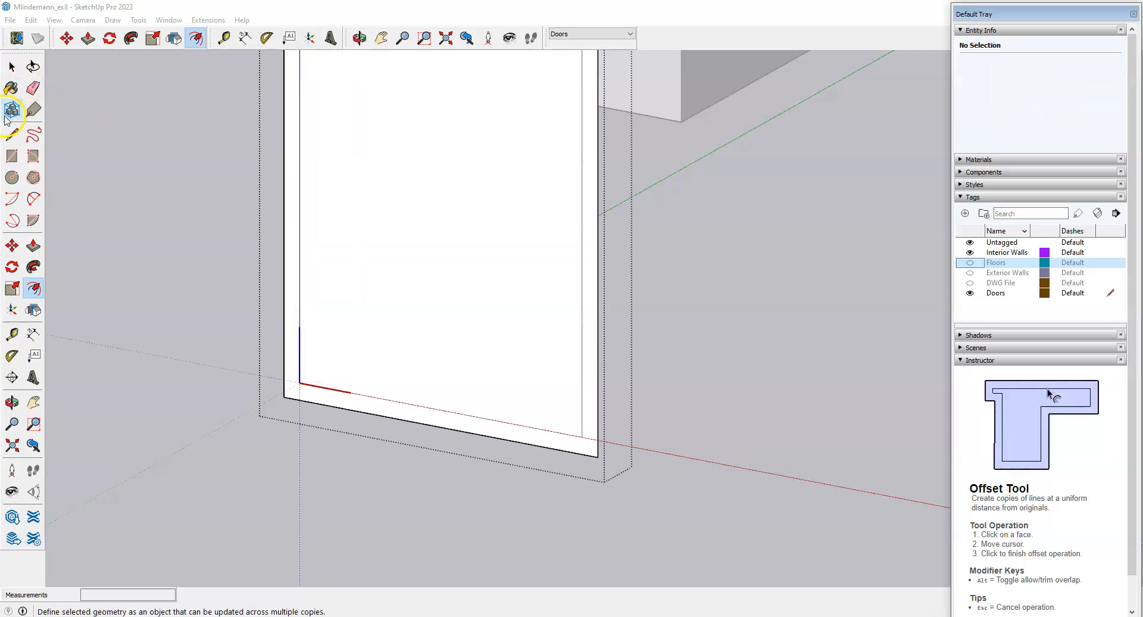
# Draw 2" edges from both inner bottom corners to the outer corners of the frame border.
pyautogui.click(12, 135)
pyautogui.scroll(4, 301, 384)
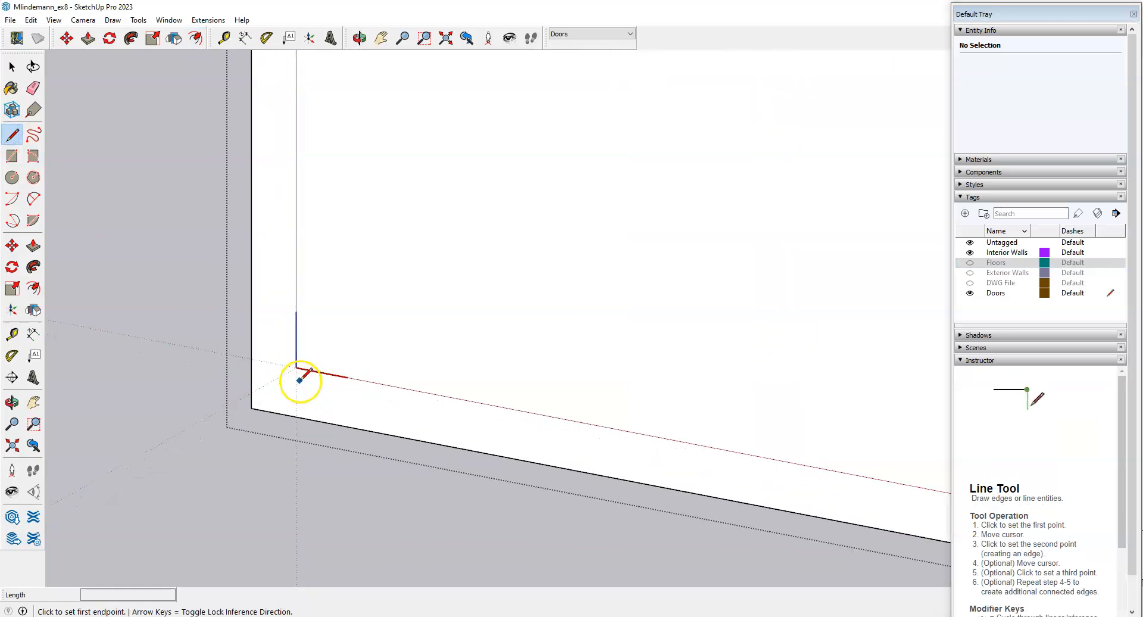
pyautogui.click(298, 367)
pyautogui.click(254, 358)
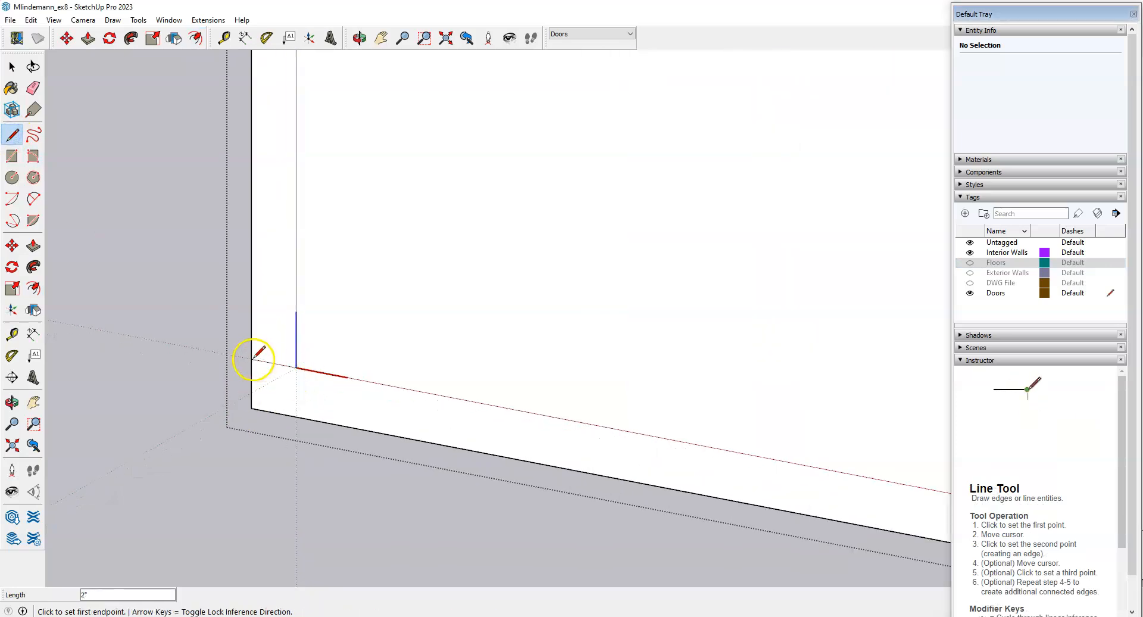
pyautogui.scroll(-4, 119, 337)
pyautogui.scroll(4, 667, 438)
pyautogui.click(654, 430)
pyautogui.click(689, 435)
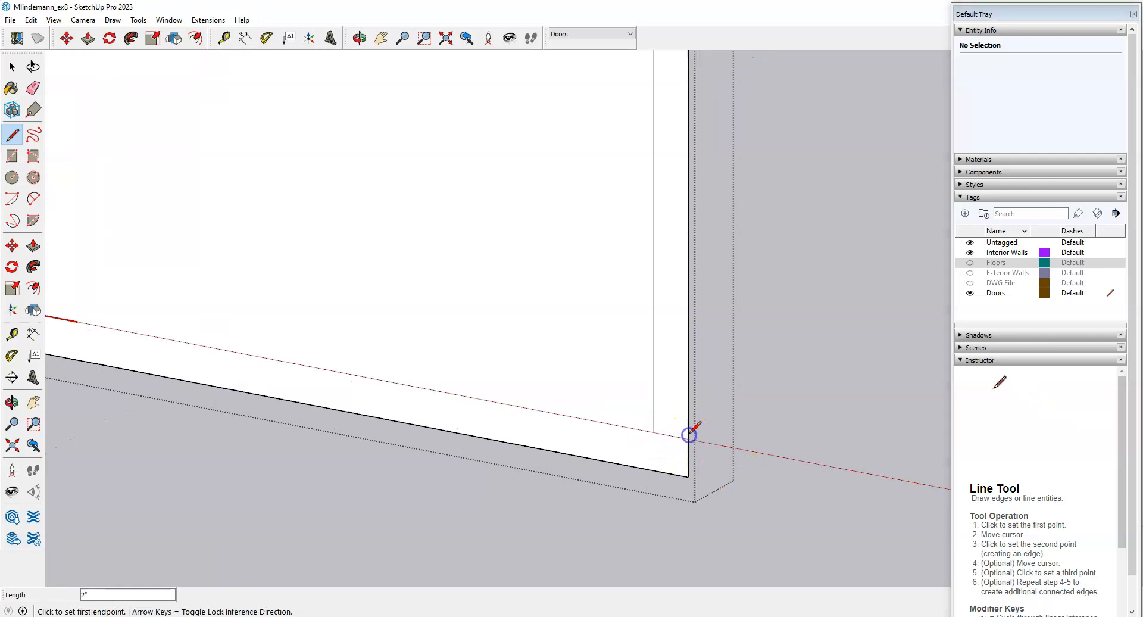
pyautogui.scroll(-5, 715, 477)
# Select the bottom strip and the frame face to confirm they are separate faces.
pyautogui.press('space')
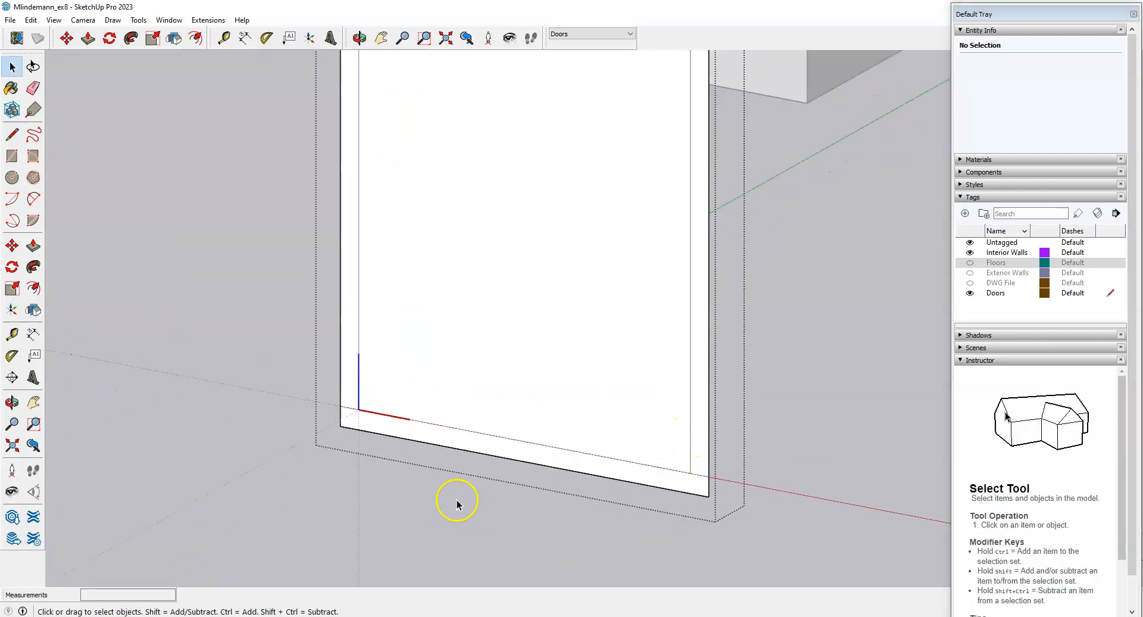
pyautogui.click(447, 439)
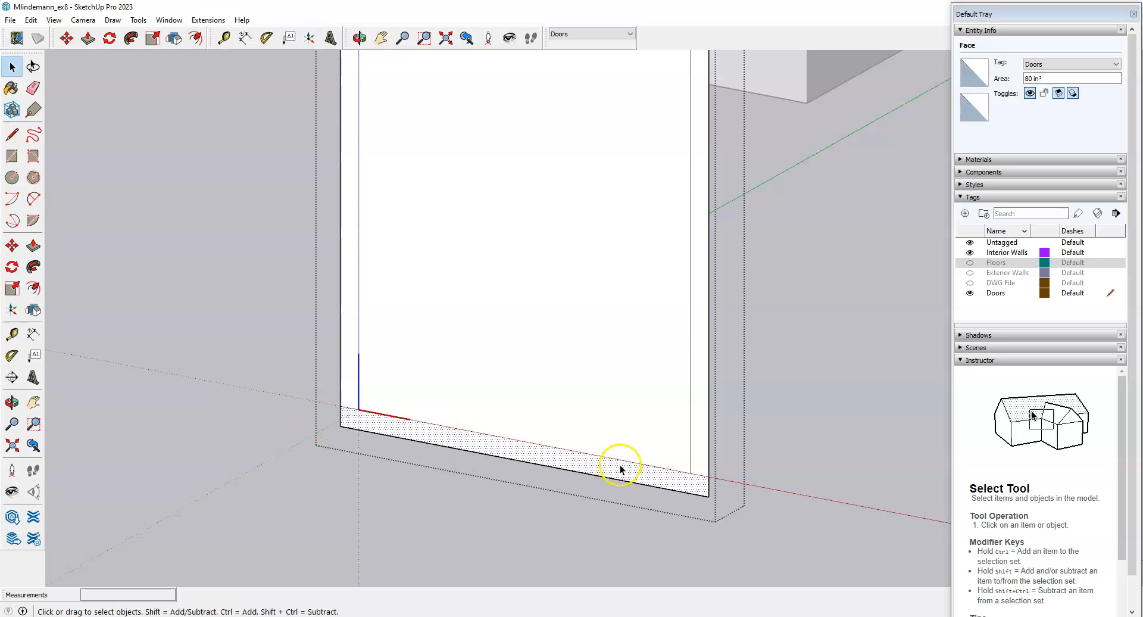
pyautogui.click(697, 435)
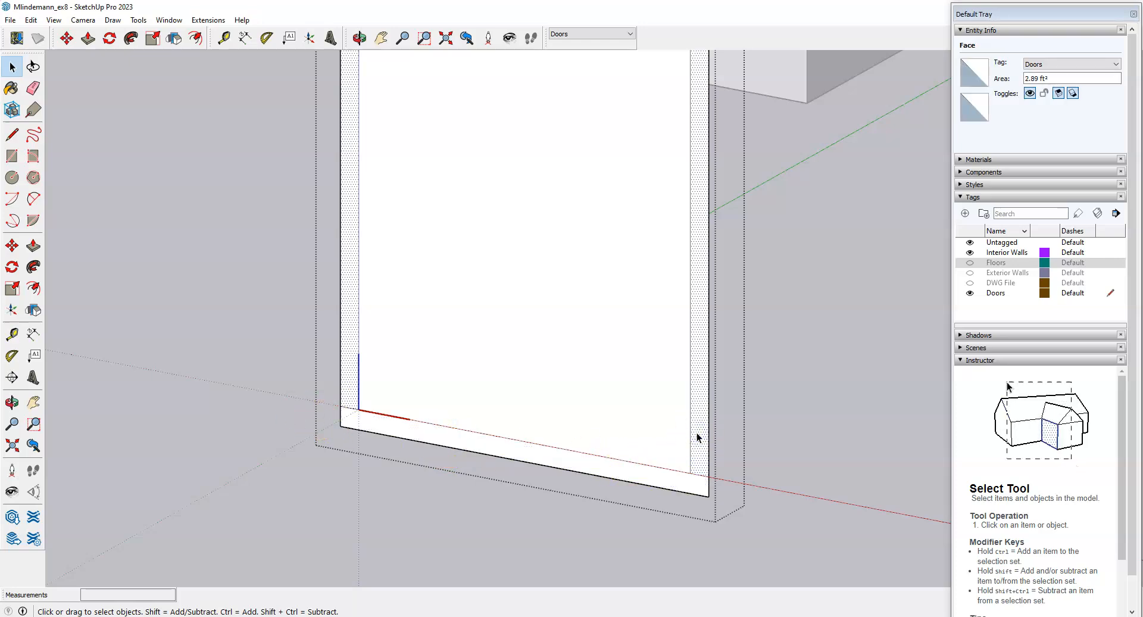
pyautogui.moveTo(697, 434); pyautogui.dragTo(677, 445, button='middle')
# Erase the bottom strip's edges at the door's lower corners and orbit to check the frame.
pyautogui.click(359, 411)
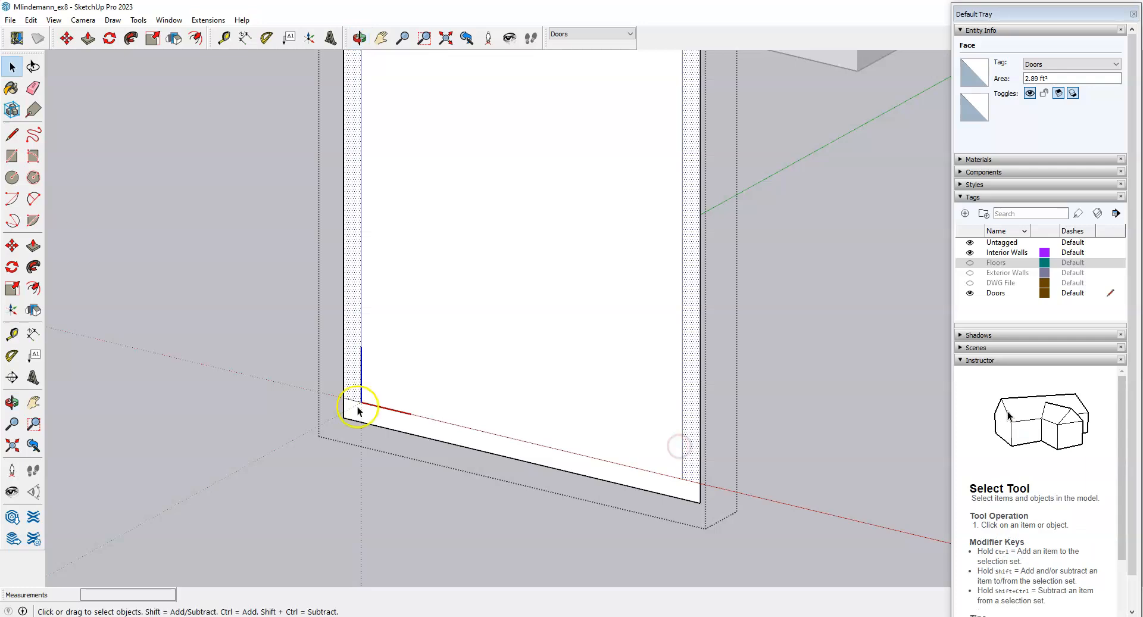
pyautogui.click(33, 87)
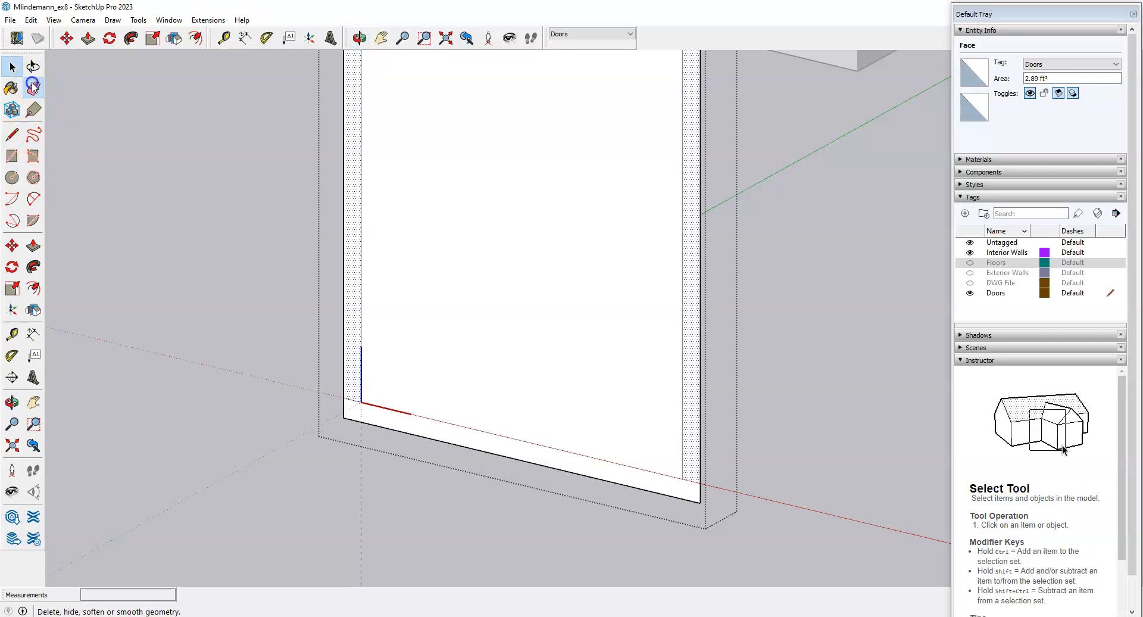
pyautogui.moveTo(336, 411); pyautogui.dragTo(349, 421)
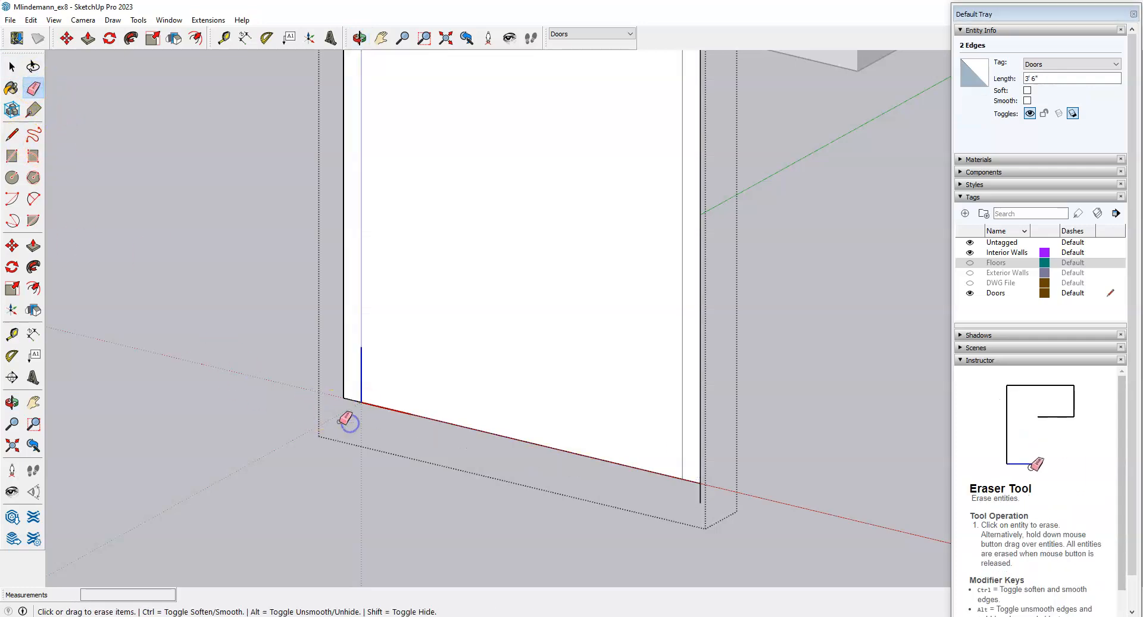
pyautogui.moveTo(455, 505)
pyautogui.mouseDown(button='middle')
pyautogui.moveTo(587, 403)
pyautogui.moveTo(544, 452)
pyautogui.moveTo(545, 497)
pyautogui.mouseUp(button='middle')
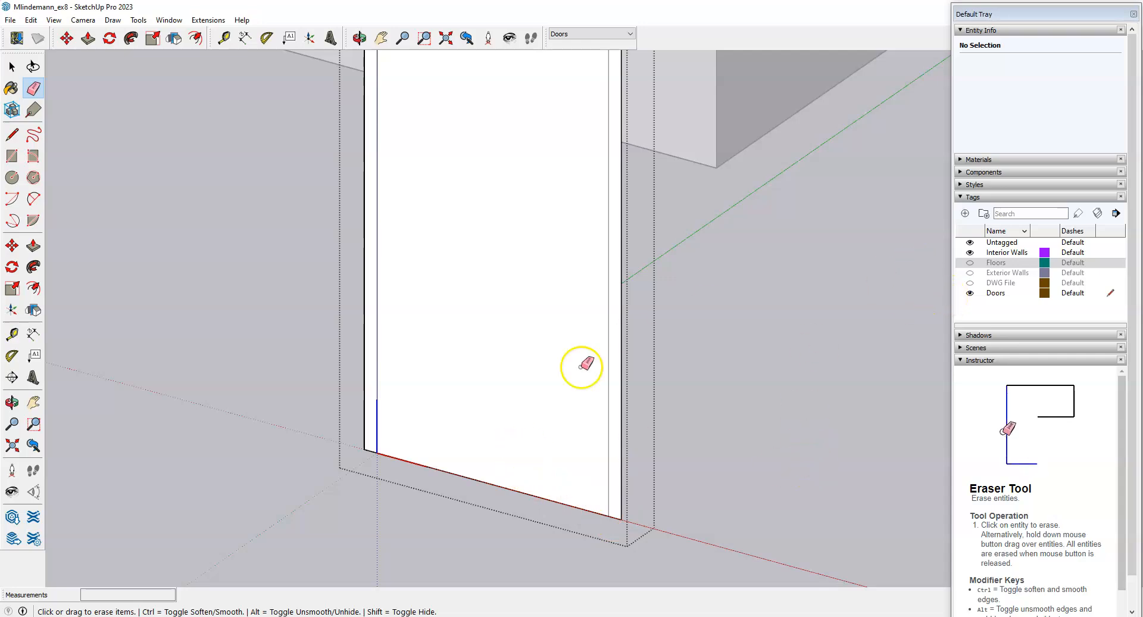
pyautogui.scroll(-1, 500, 510)
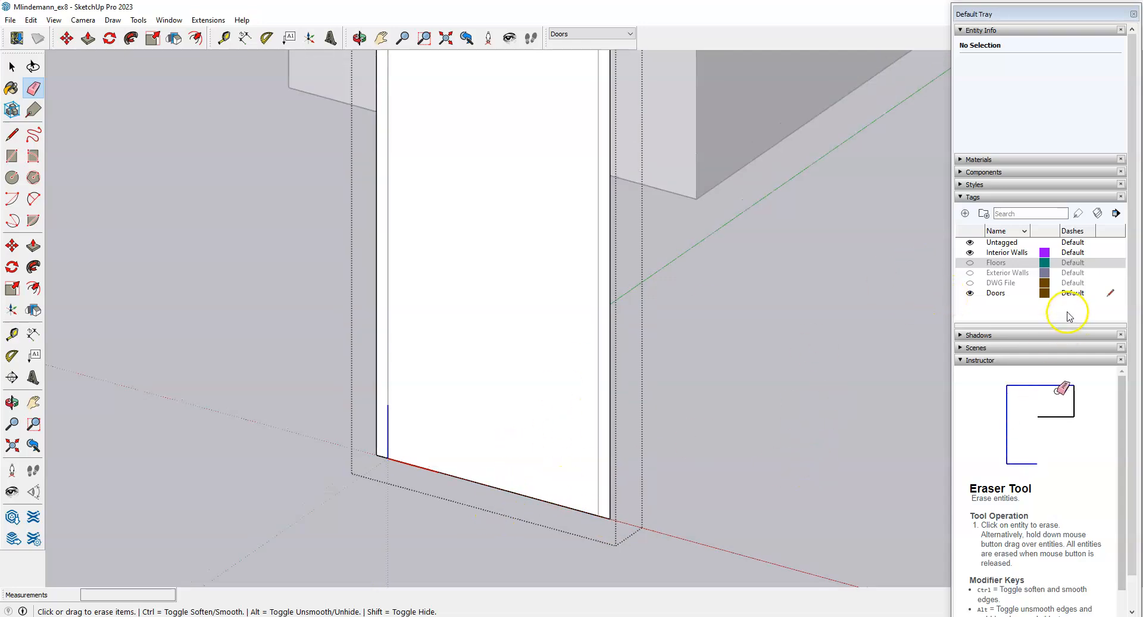
# Turn the Floors and Exterior Walls tags back on and zoom in on the framed doorway.
pyautogui.click(970, 263)
pyautogui.press('space')
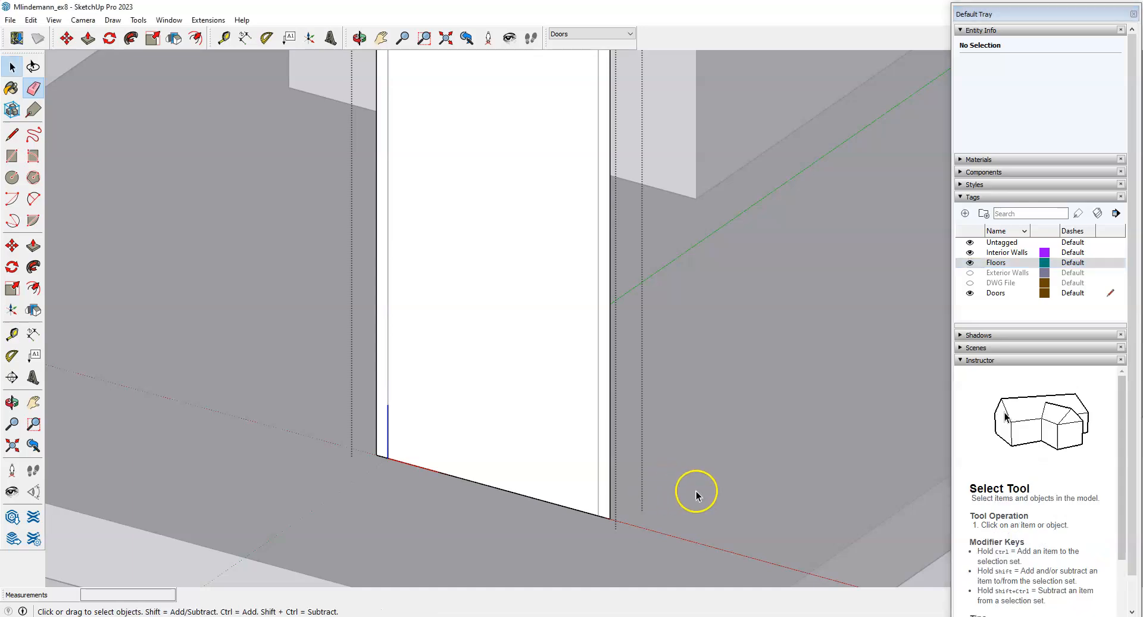
pyautogui.scroll(-3, 602, 484)
pyautogui.scroll(3, 595, 515)
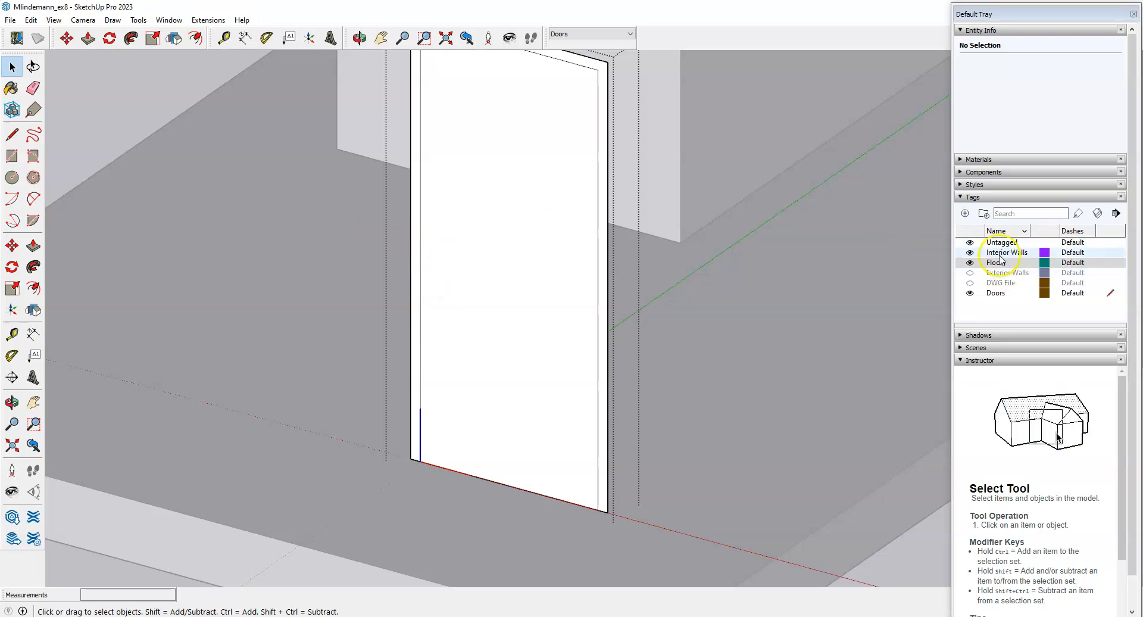
pyautogui.click(970, 273)
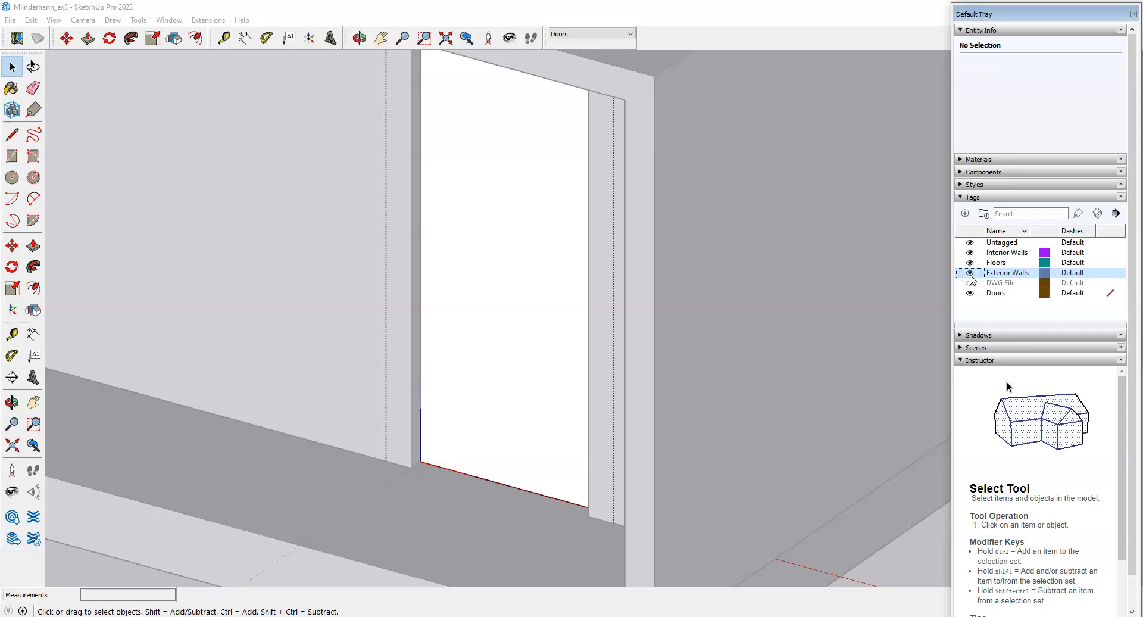
pyautogui.click(393, 444)
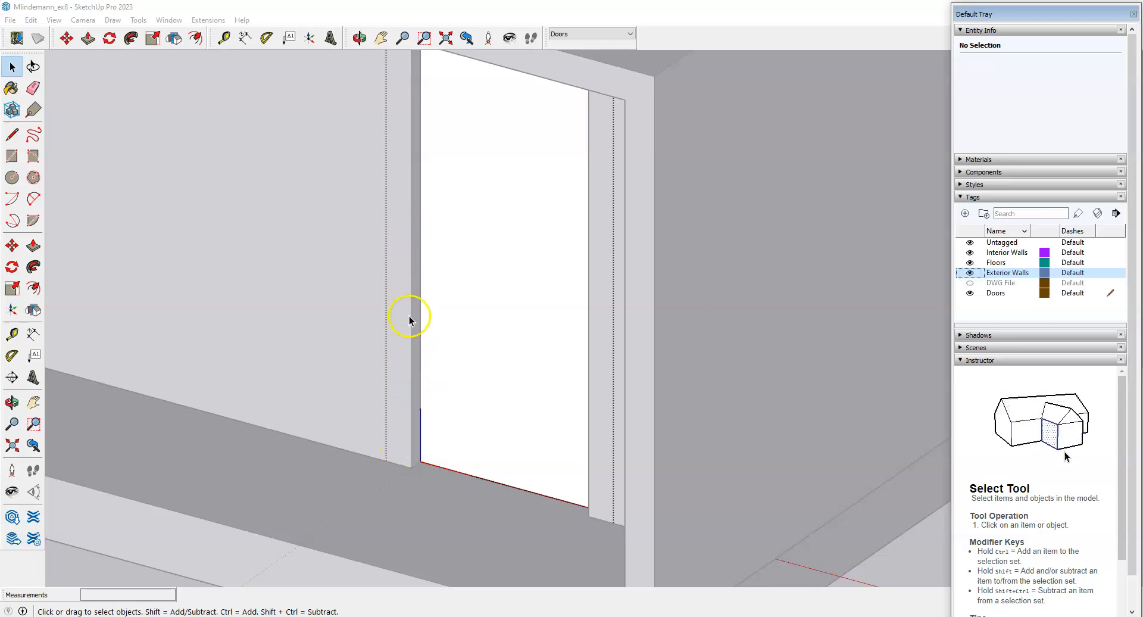
pyautogui.scroll(5, 390, 358)
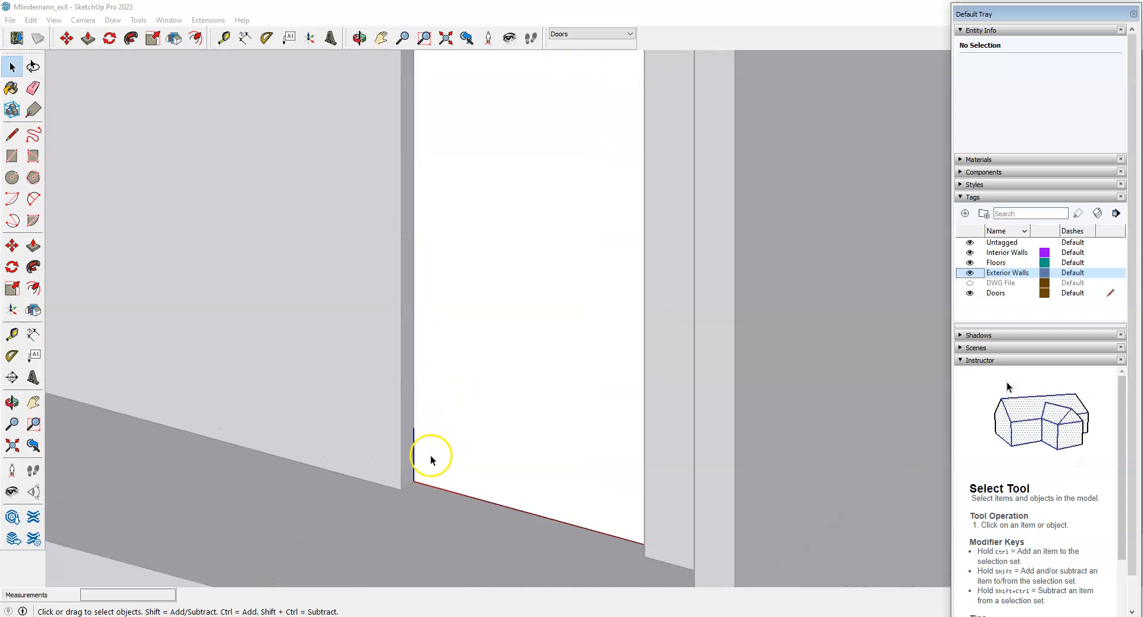
pyautogui.scroll(2, 432, 481)
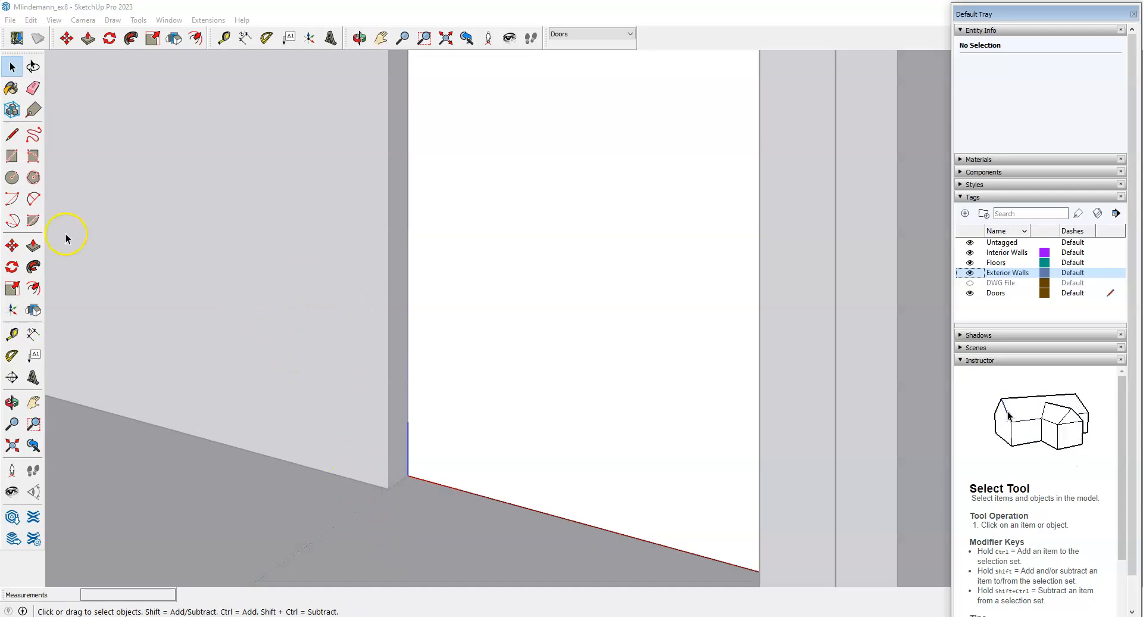
pyautogui.click(12, 334)
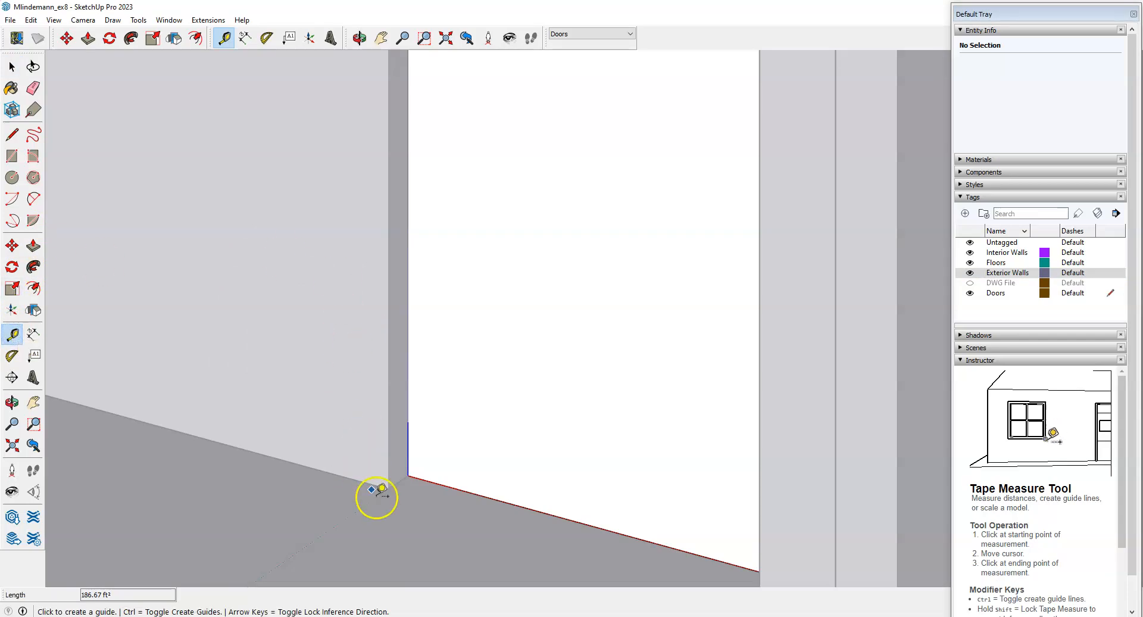
# Measure the 3" wall depth, hide Exterior Walls, and push/pull the frame face out 3".
pyautogui.click(408, 476)
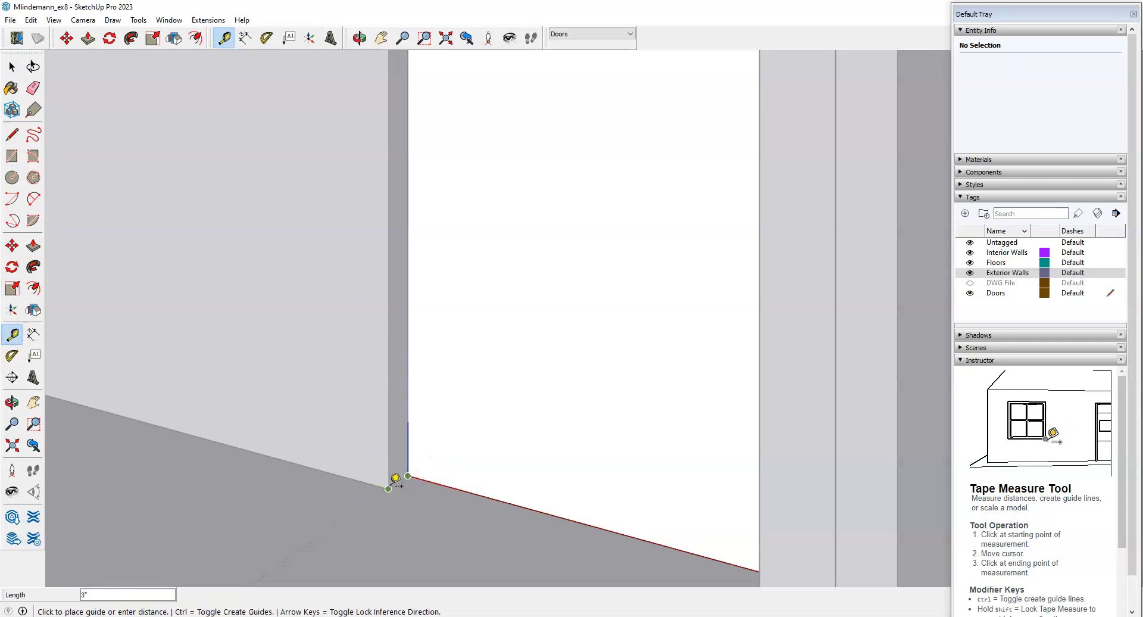
pyautogui.click(396, 477)
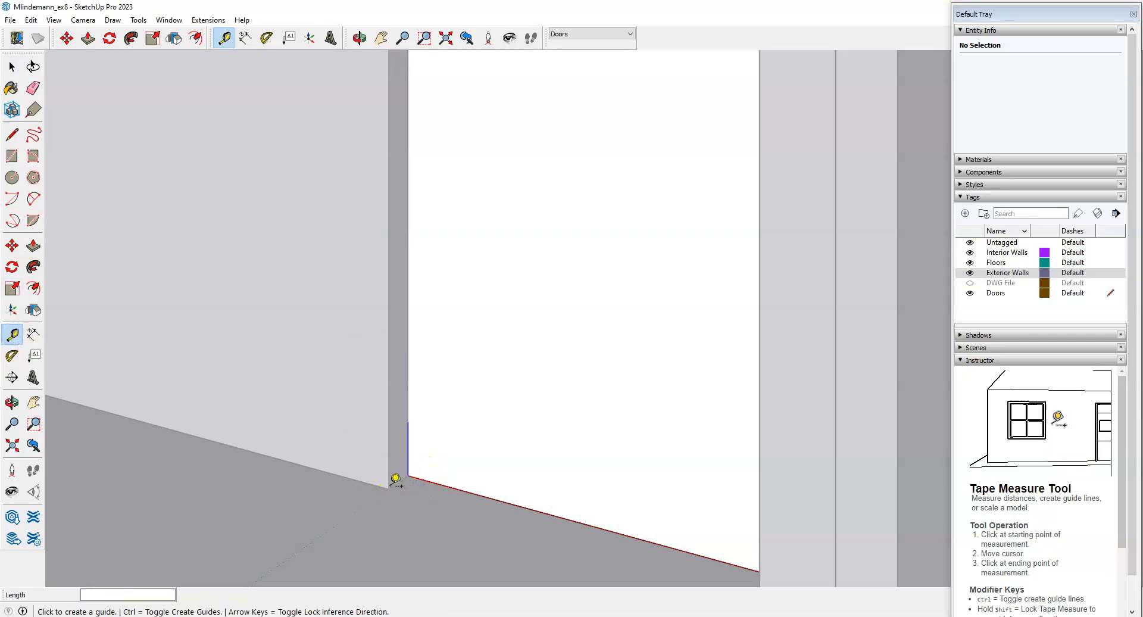
pyautogui.click(970, 273)
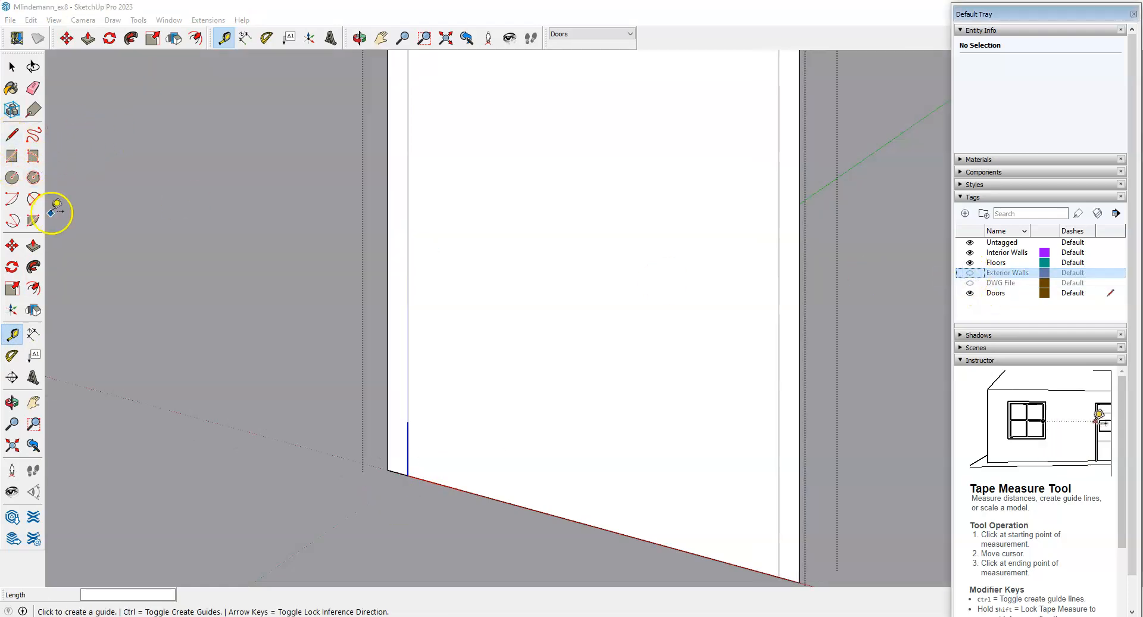
pyautogui.click(33, 245)
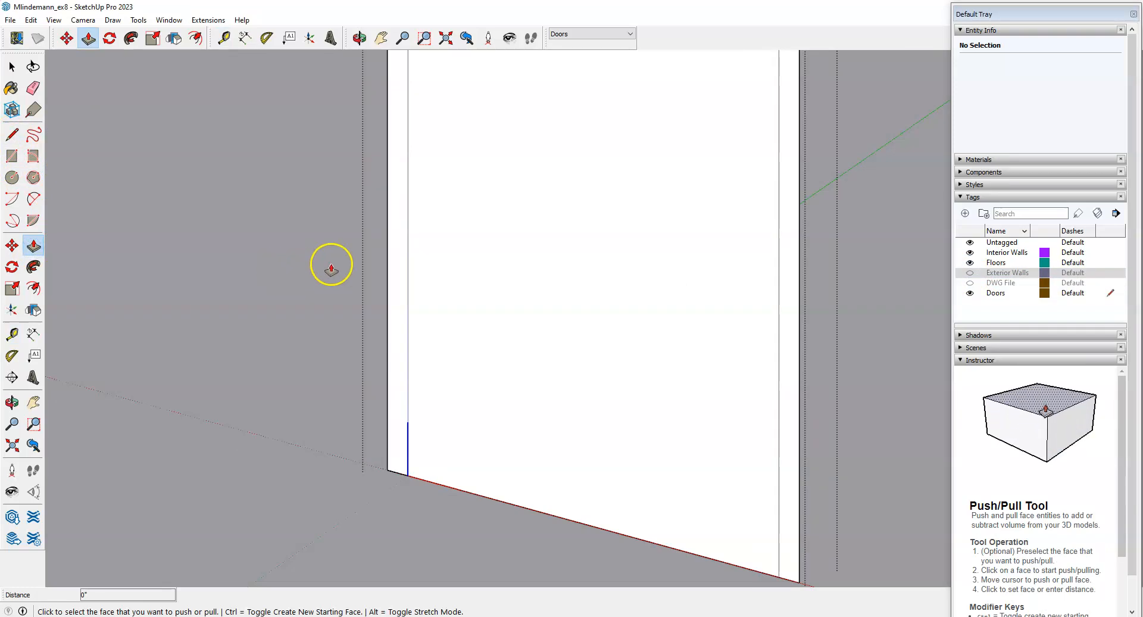
pyautogui.click(399, 272)
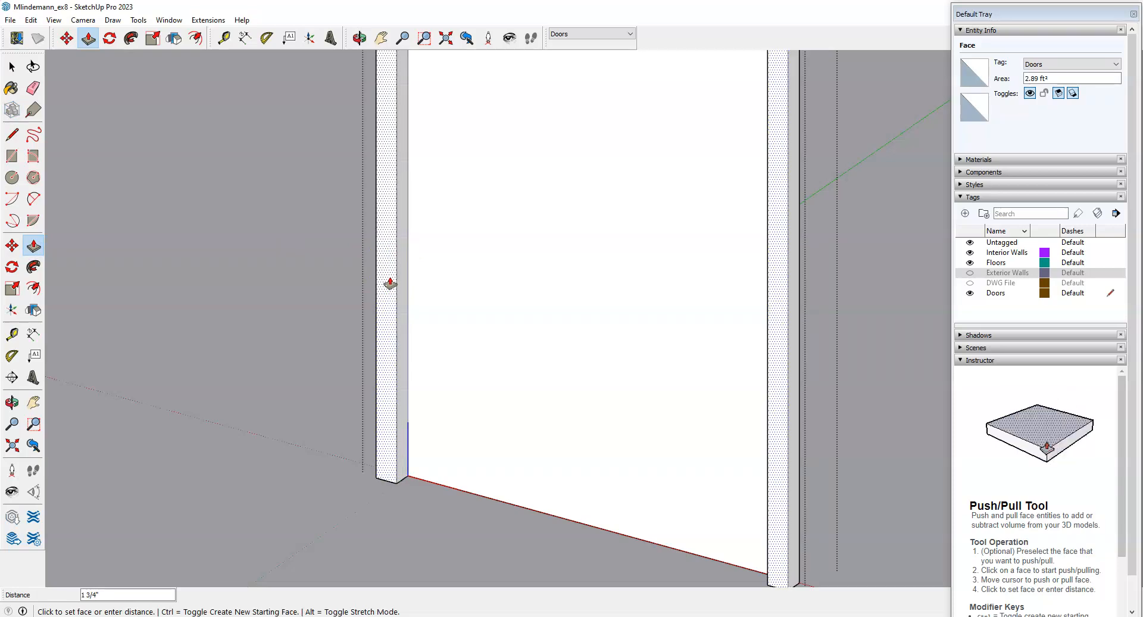
pyautogui.write('3')
pyautogui.press('Return')
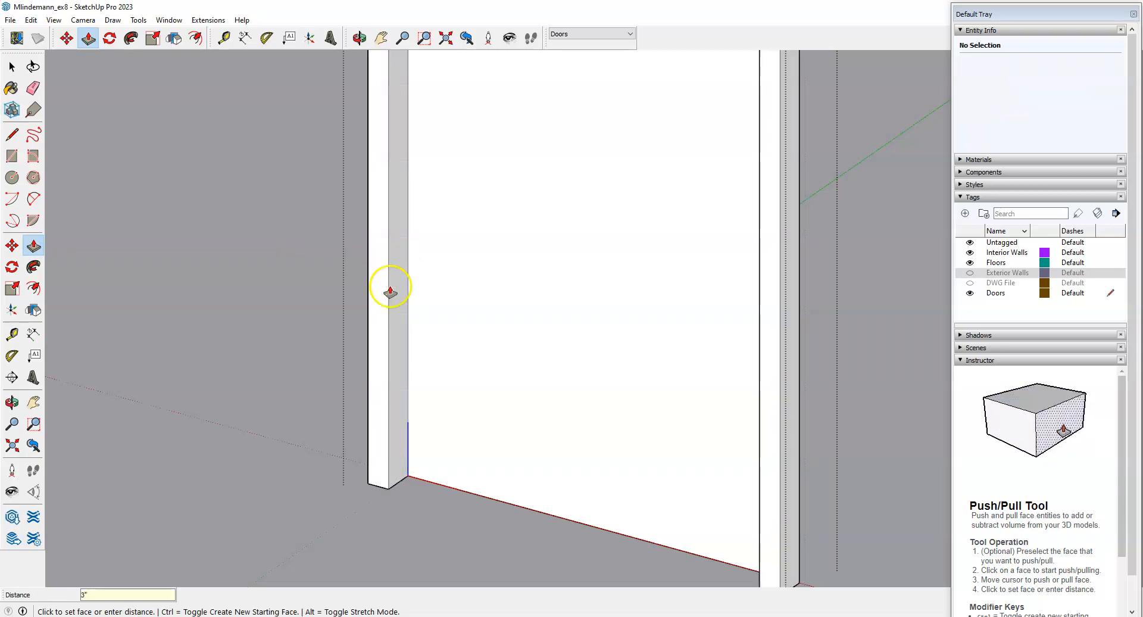
# Show the exterior walls, repeat the frame extrusion, and inspect the frame from both sides.
pyautogui.click(971, 276)
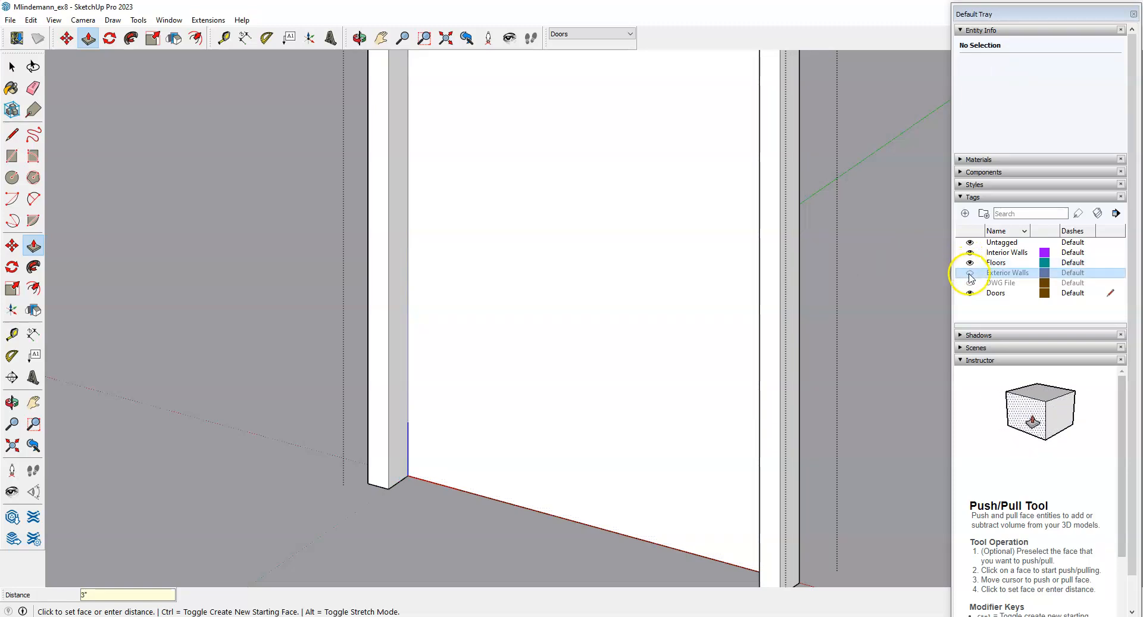
pyautogui.click(970, 273)
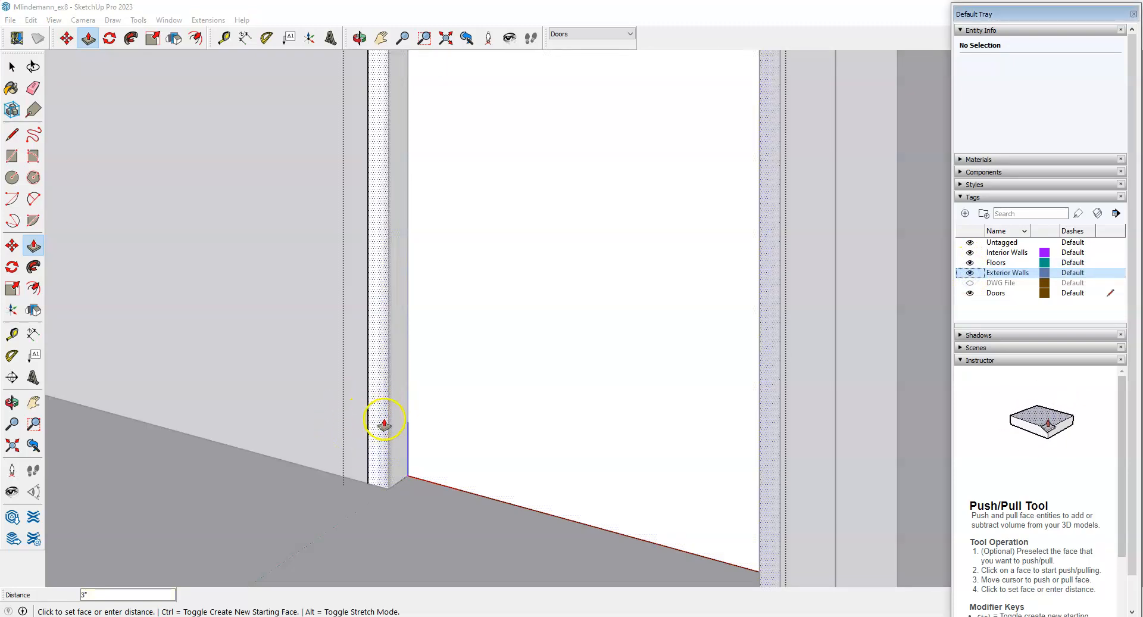
pyautogui.doubleClick(377, 425)
pyautogui.moveTo(377, 425); pyautogui.dragTo(781, 433, button='middle')
pyautogui.scroll(3, 832, 450)
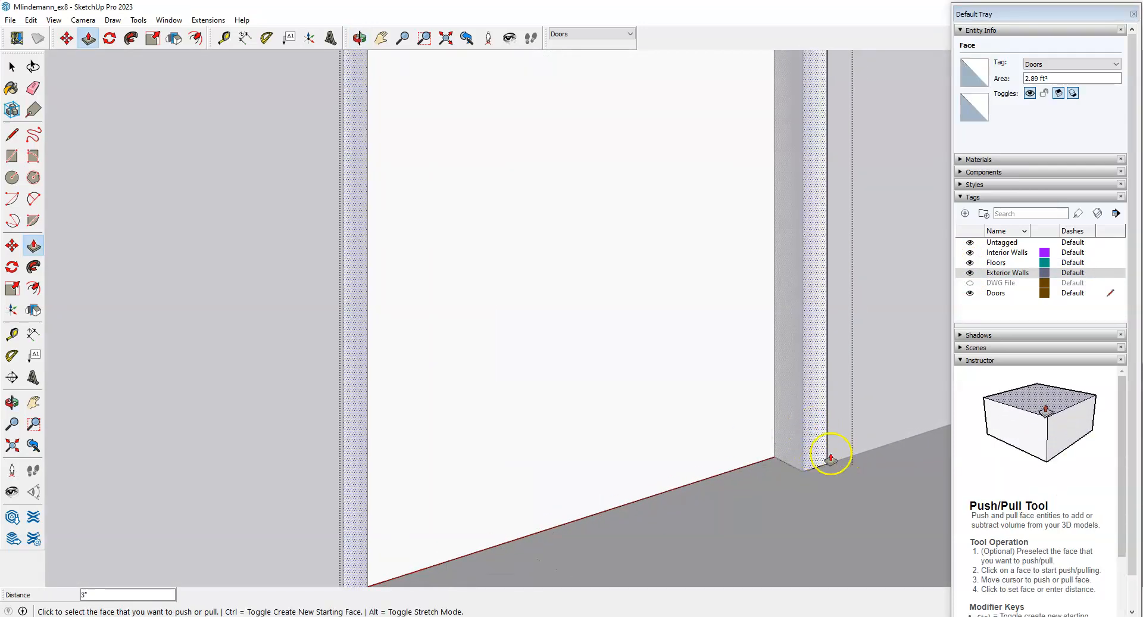
pyautogui.scroll(-3, 852, 437)
pyautogui.moveTo(543, 467); pyautogui.dragTo(168, 378, button='middle')
# Check the assignment instructions in the browser and return to the model.
pyautogui.press('p')
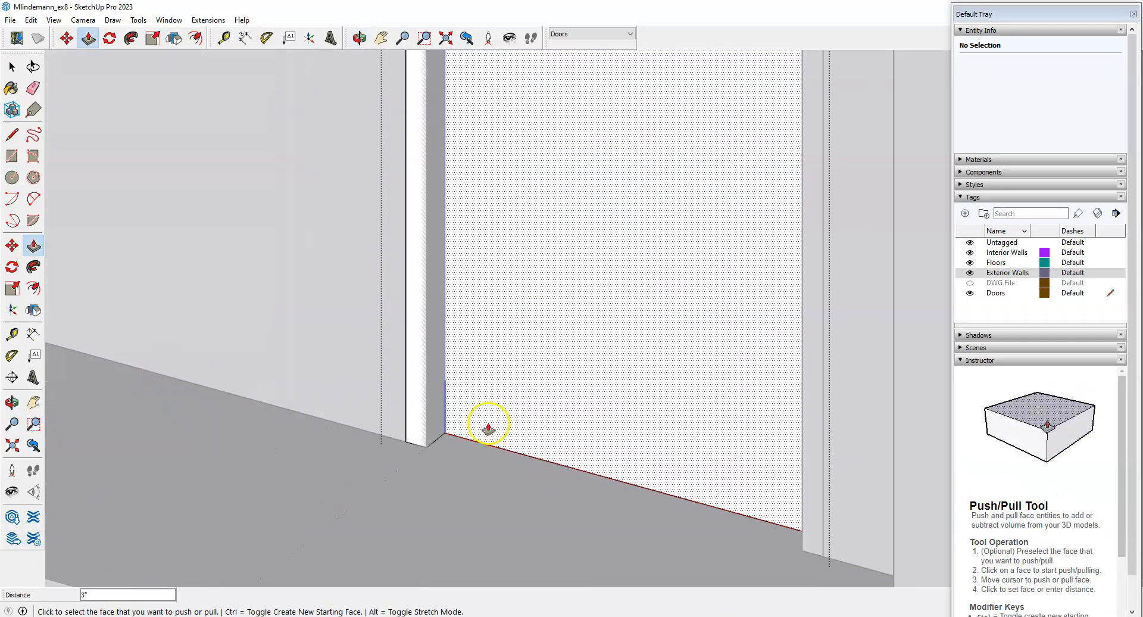
pyautogui.hotkey('alt', 'Tab')
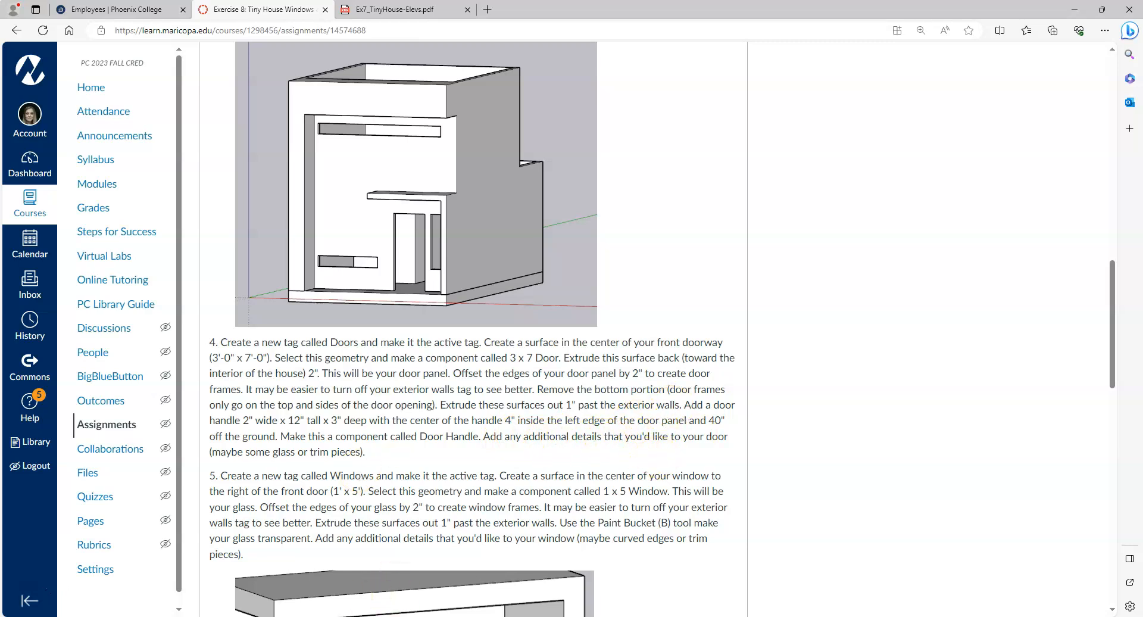
pyautogui.hotkey('alt', 'Tab')
pyautogui.scroll(-1, 541, 380)
pyautogui.scroll(1, 465, 386)
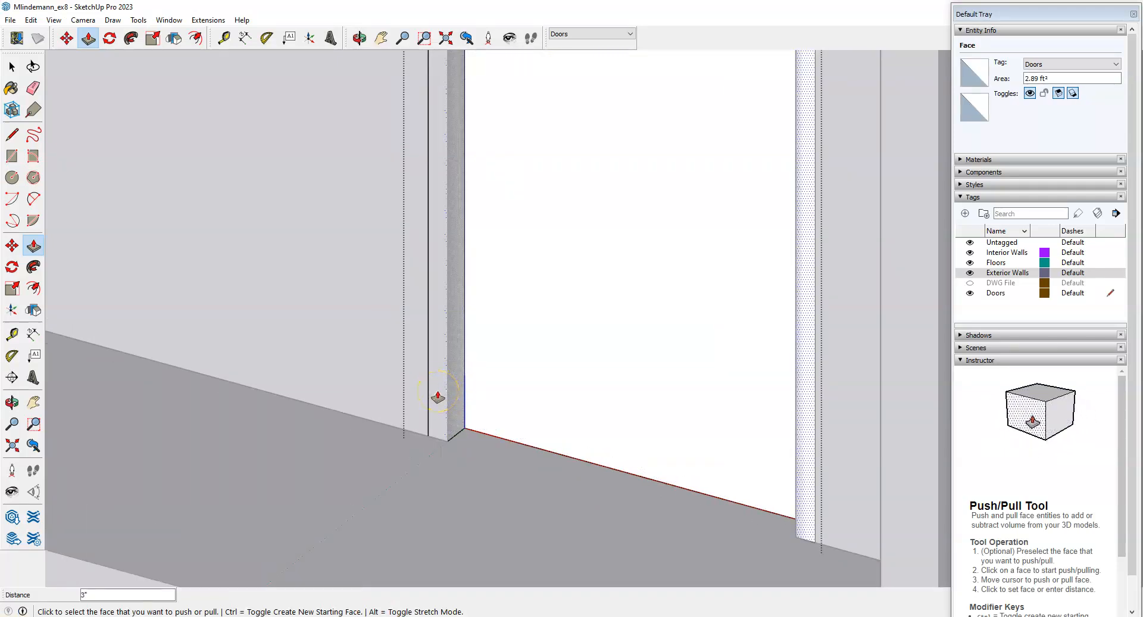
# Push the door jamb face out 1 inch and check the wall corner beside the door.
pyautogui.click(438, 398)
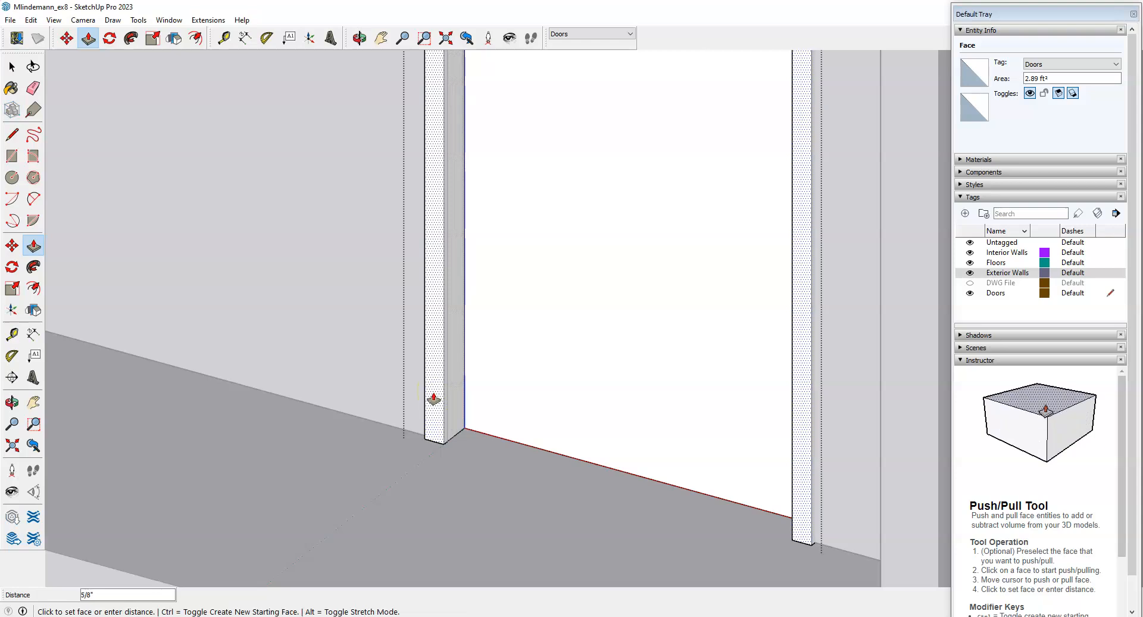
pyautogui.write('1')
pyautogui.press('Return')
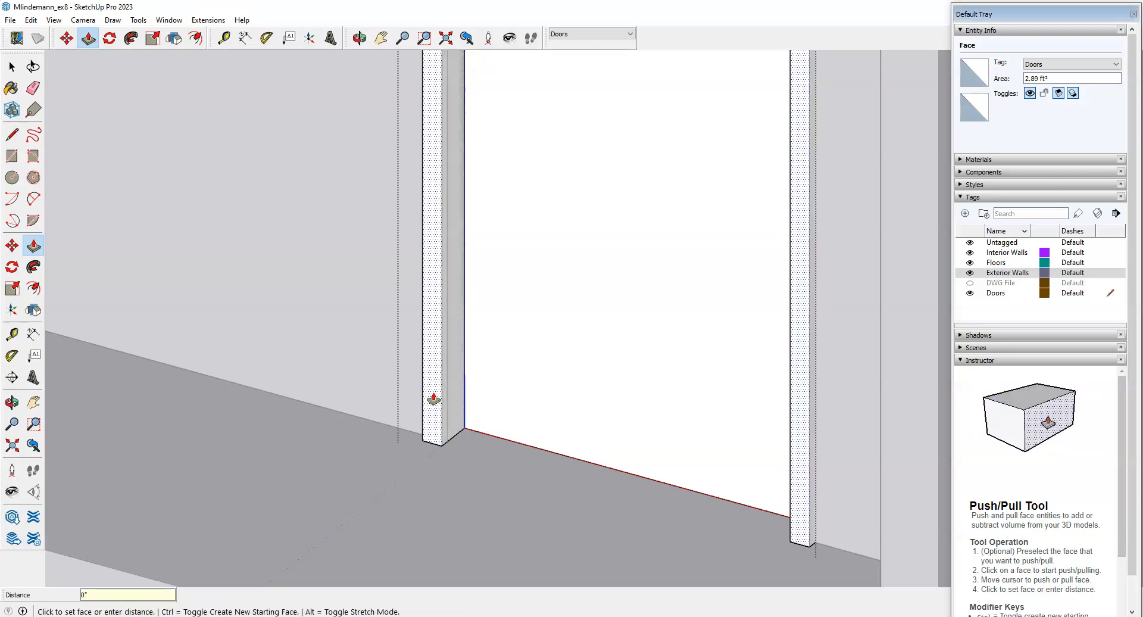
pyautogui.click(583, 452)
pyautogui.scroll(-4, 575, 447)
pyautogui.moveTo(475, 484); pyautogui.dragTo(794, 417, button='middle')
pyautogui.moveTo(709, 423); pyautogui.dragTo(605, 462, button='middle')
pyautogui.scroll(6, 707, 107)
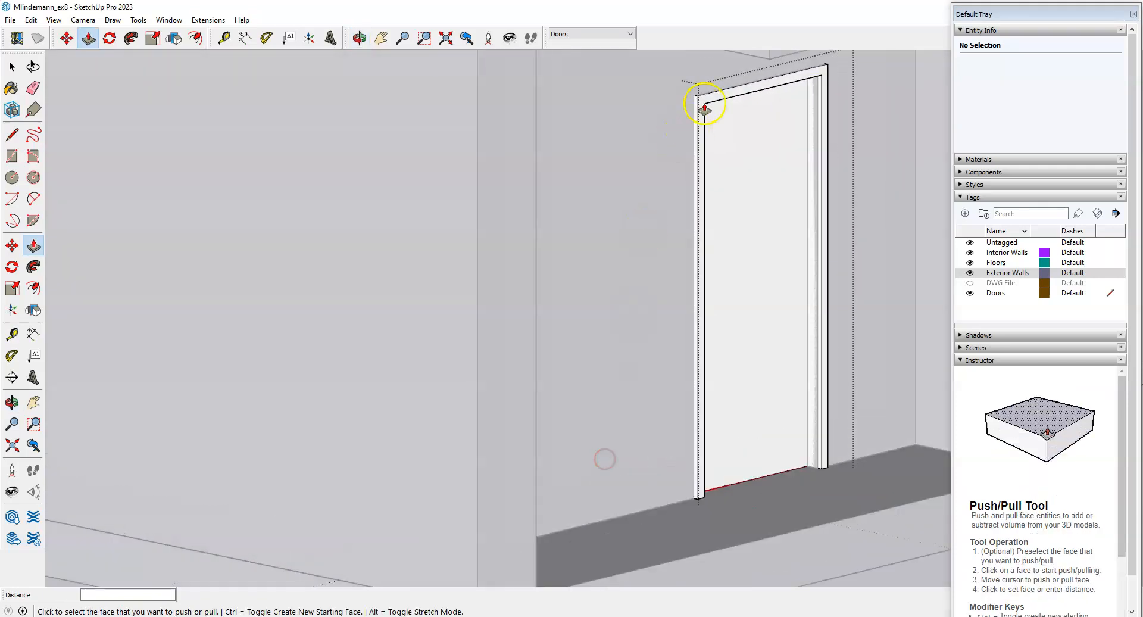
pyautogui.scroll(-2, 603, 165)
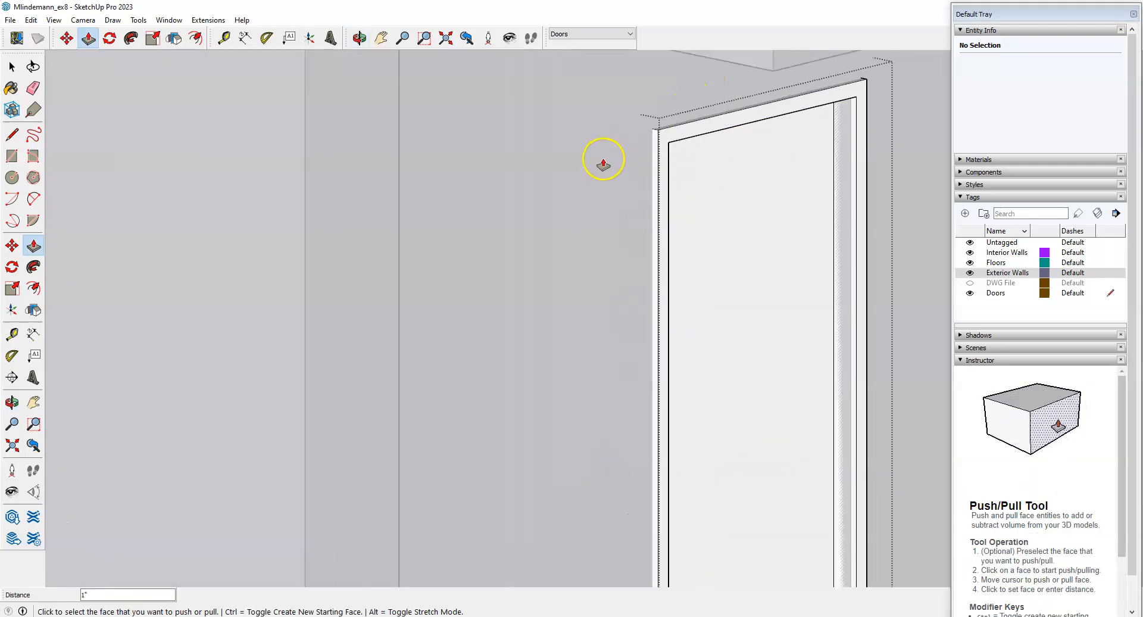
pyautogui.scroll(-5, 603, 165)
# Inspect the jamb base, exit the door component, and make Untagged the active tag.
pyautogui.press('space')
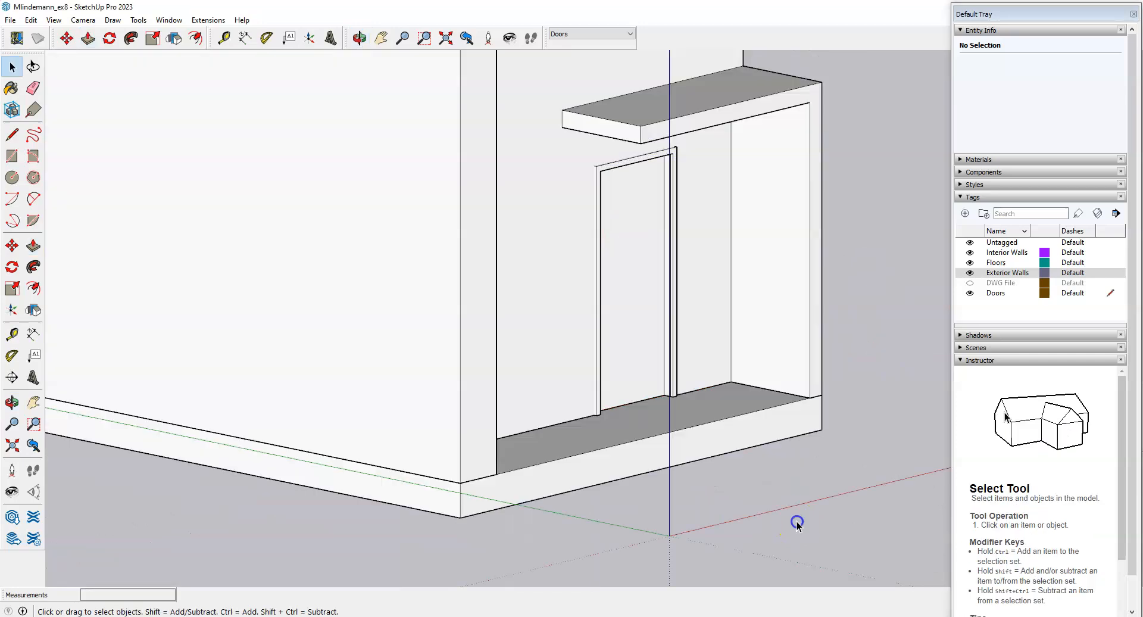
pyautogui.moveTo(851, 441); pyautogui.dragTo(302, 479, button='middle')
pyautogui.scroll(-2, 442, 332)
pyautogui.moveTo(411, 341); pyautogui.dragTo(564, 411, button='middle')
pyautogui.scroll(6, 562, 384)
pyautogui.moveTo(542, 461); pyautogui.dragTo(391, 478, button='middle')
pyautogui.scroll(2, 441, 361)
pyautogui.scroll(-3, 476, 408)
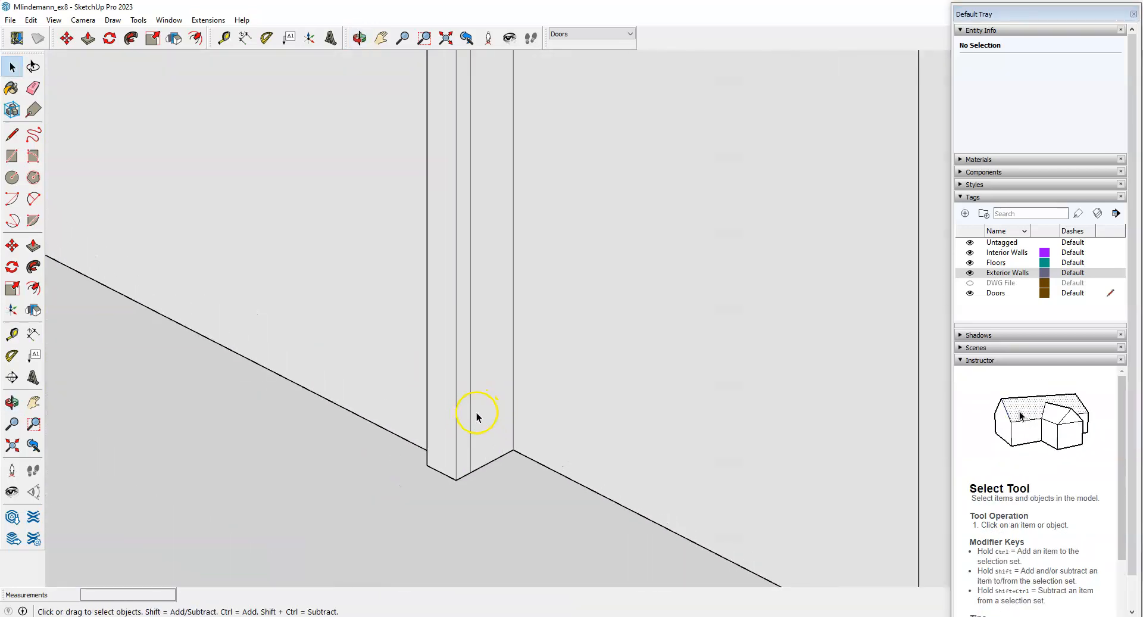
pyautogui.moveTo(527, 385); pyautogui.dragTo(543, 425, button='middle')
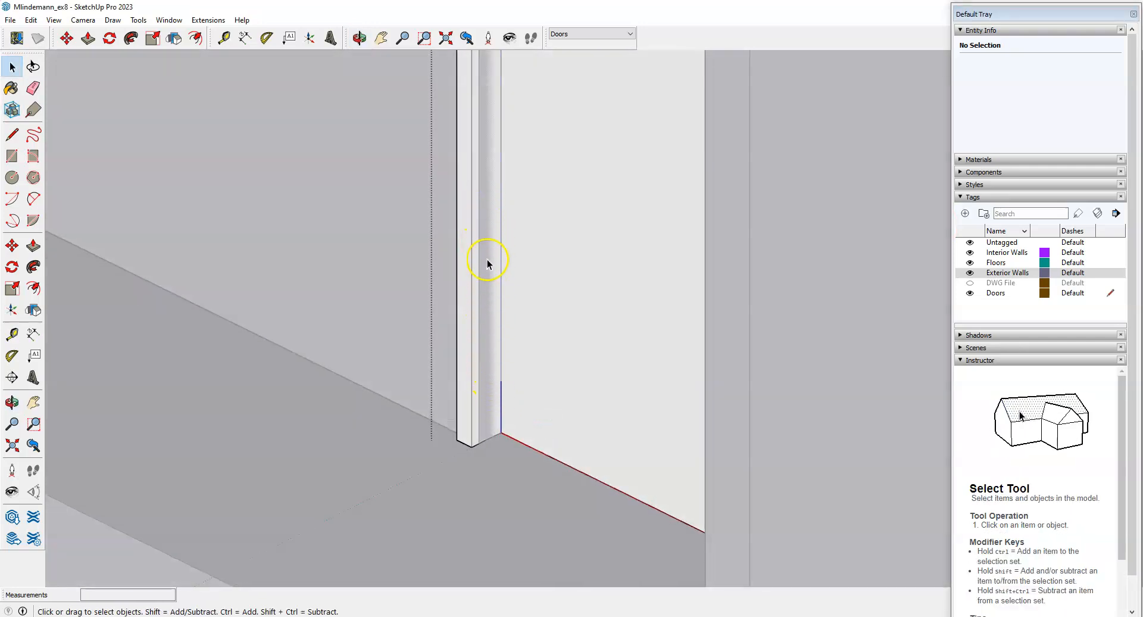
pyautogui.moveTo(438, 409); pyautogui.dragTo(476, 411, button='middle')
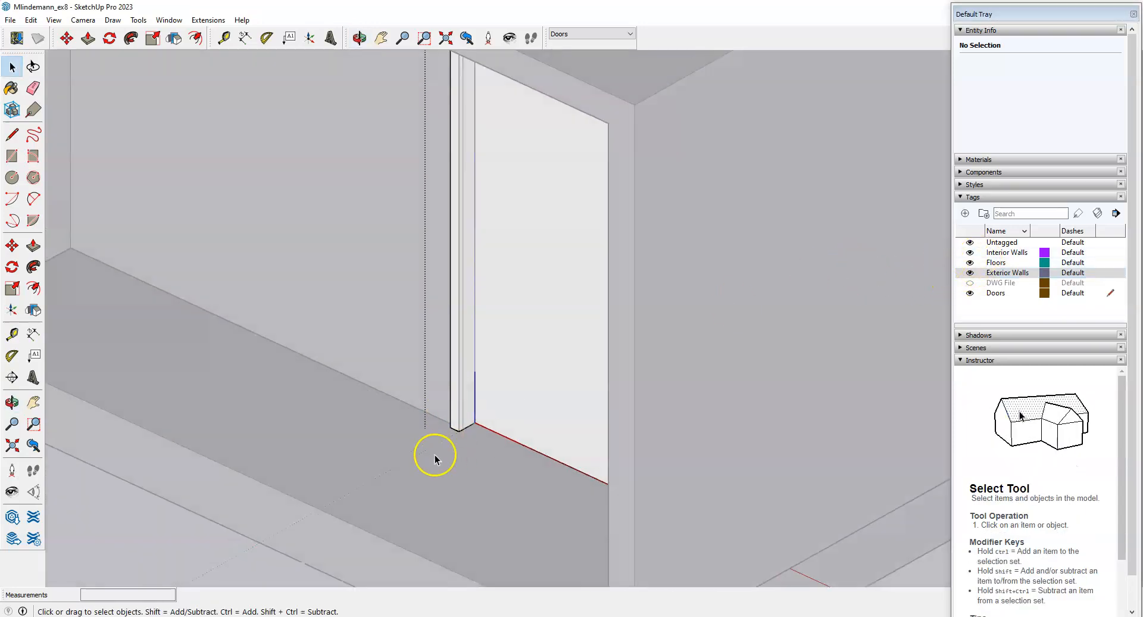
pyautogui.click(162, 547)
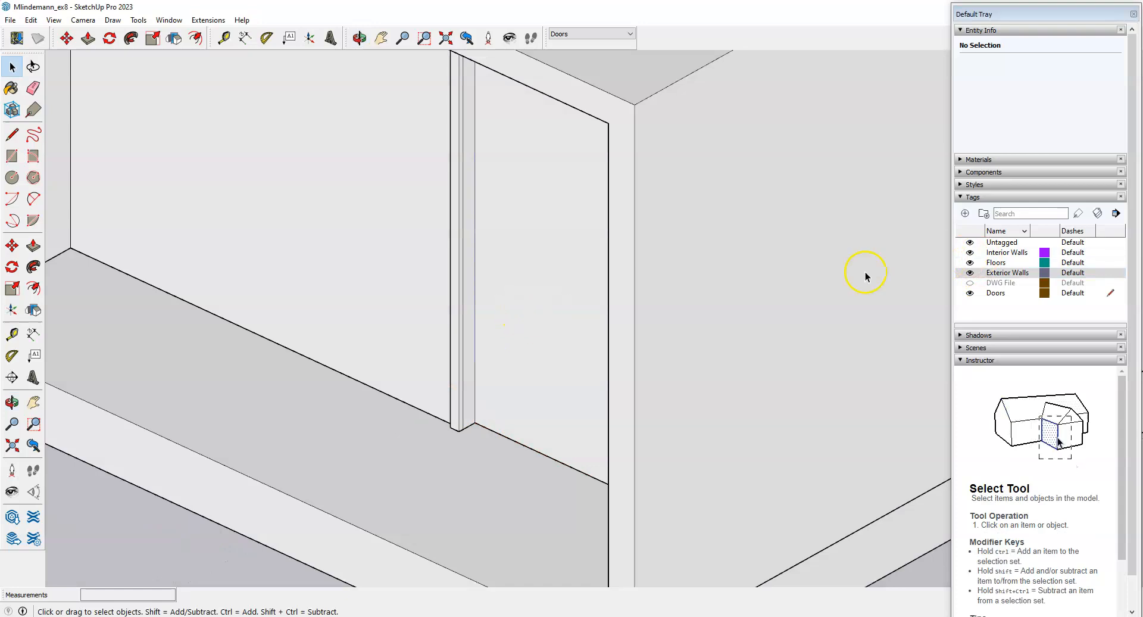
pyautogui.click(1109, 242)
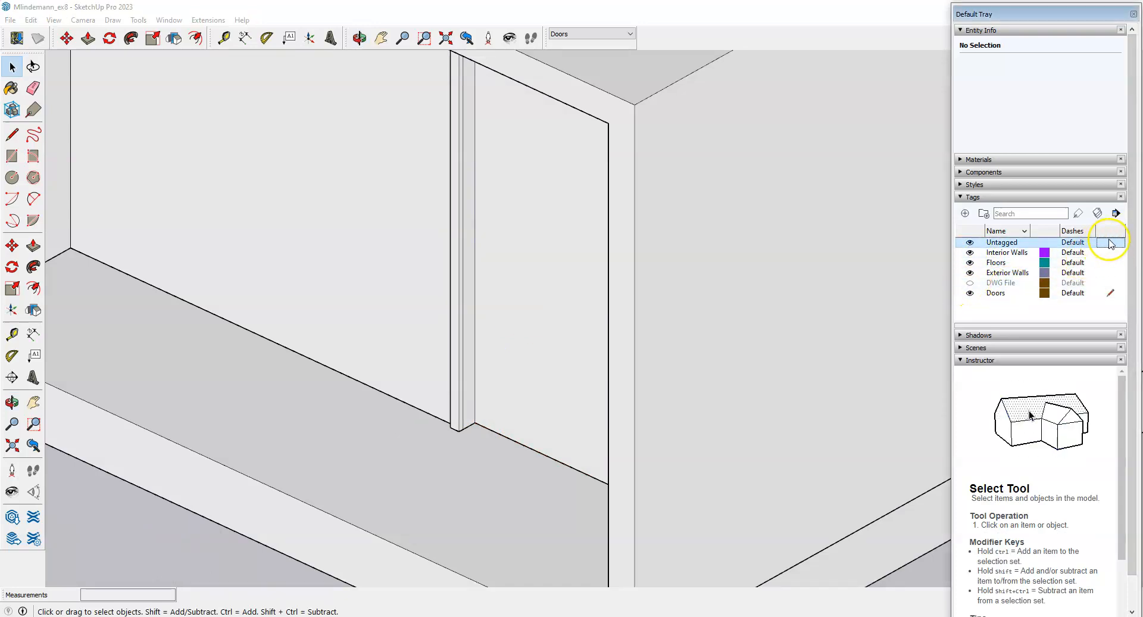
# Hide the Doors tag and orbit to face the wall end at the doorway.
pyautogui.click(970, 293)
pyautogui.moveTo(501, 398); pyautogui.dragTo(511, 378, button='middle')
pyautogui.scroll(4, 510, 381)
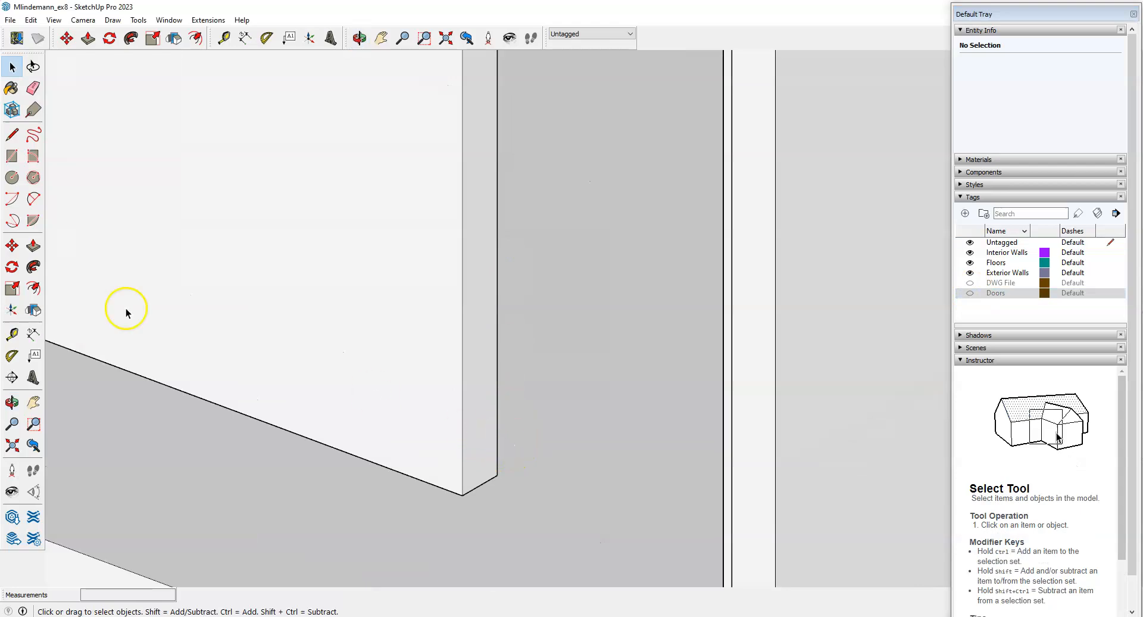
pyautogui.moveTo(421, 434); pyautogui.dragTo(243, 427, button='middle')
pyautogui.scroll(-3, 243, 427)
pyautogui.moveTo(643, 435); pyautogui.dragTo(484, 461, button='middle')
pyautogui.scroll(4, 530, 467)
# Open the wall group and push the first doorway end face out 1 inch.
pyautogui.doubleClick(497, 421)
pyautogui.scroll(3, 497, 421)
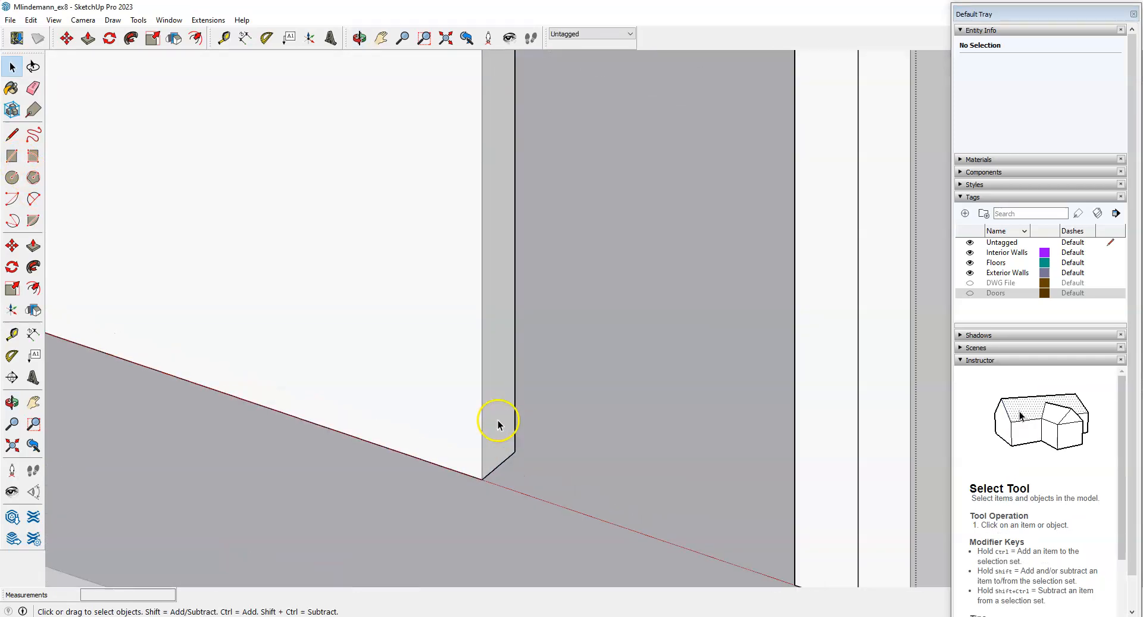
pyautogui.click(34, 246)
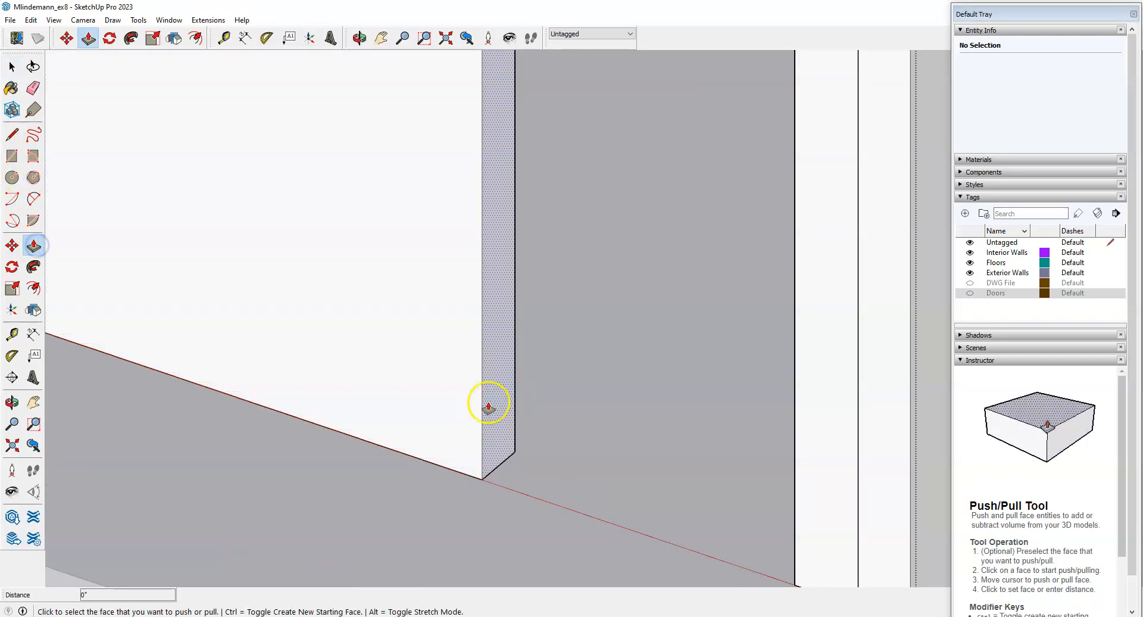
pyautogui.click(496, 405)
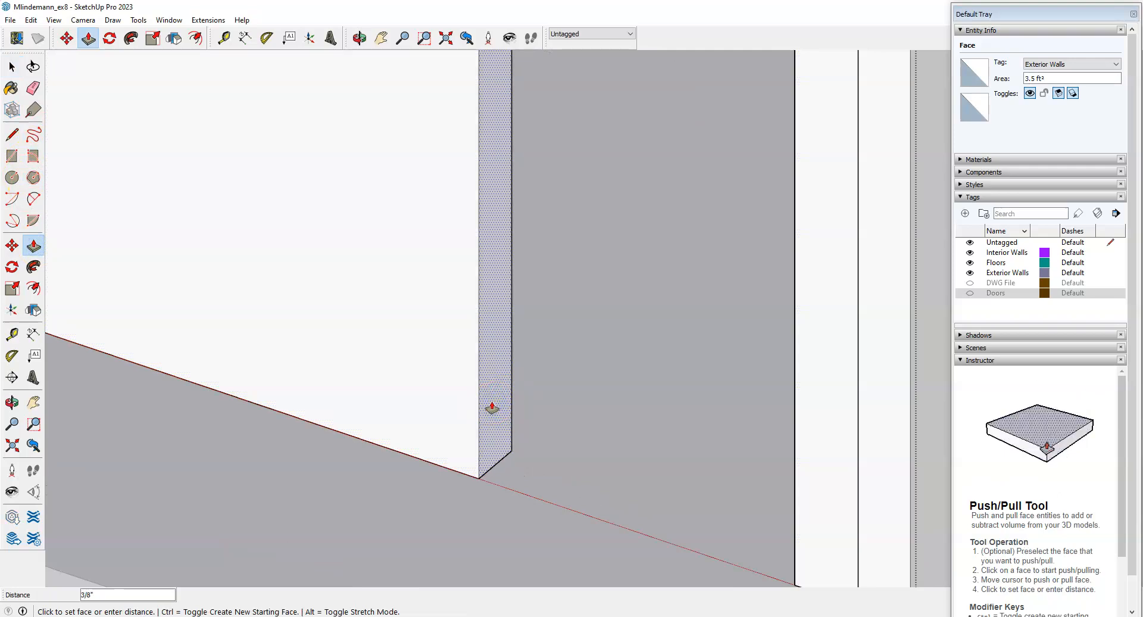
pyautogui.write('1')
pyautogui.press('Return')
# Push the opposite doorway end face out 1 inch as well.
pyautogui.moveTo(493, 408); pyautogui.dragTo(691, 380, button='middle')
pyautogui.scroll(5, 715, 351)
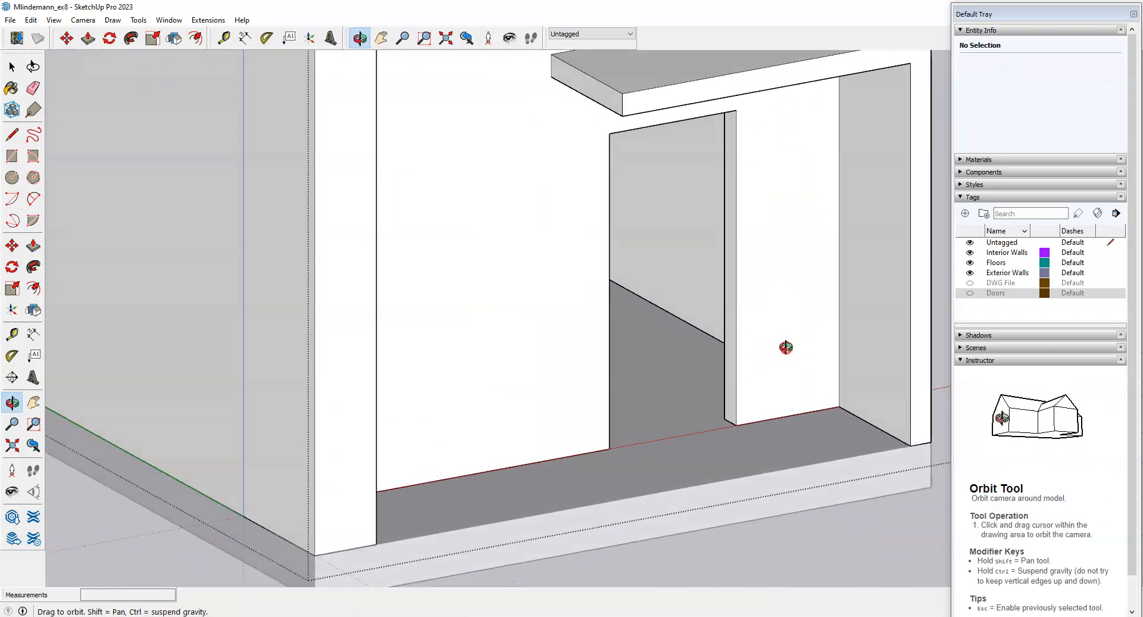
pyautogui.click(730, 366)
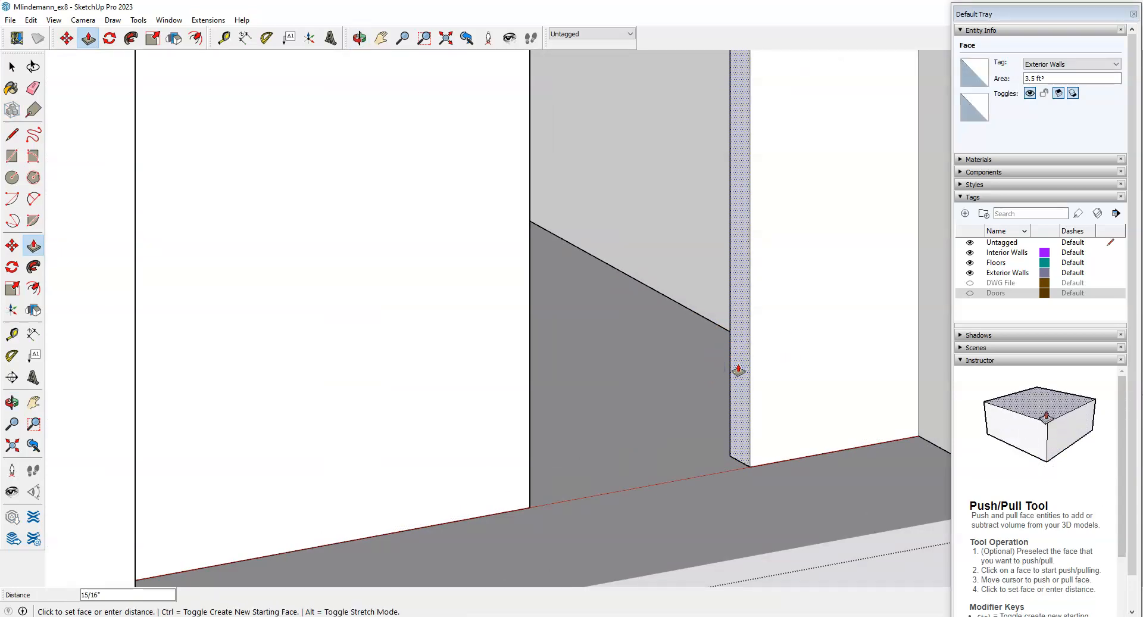
pyautogui.press('Return')
pyautogui.scroll(-4, 710, 370)
pyautogui.moveTo(711, 371); pyautogui.dragTo(421, 393, button='middle')
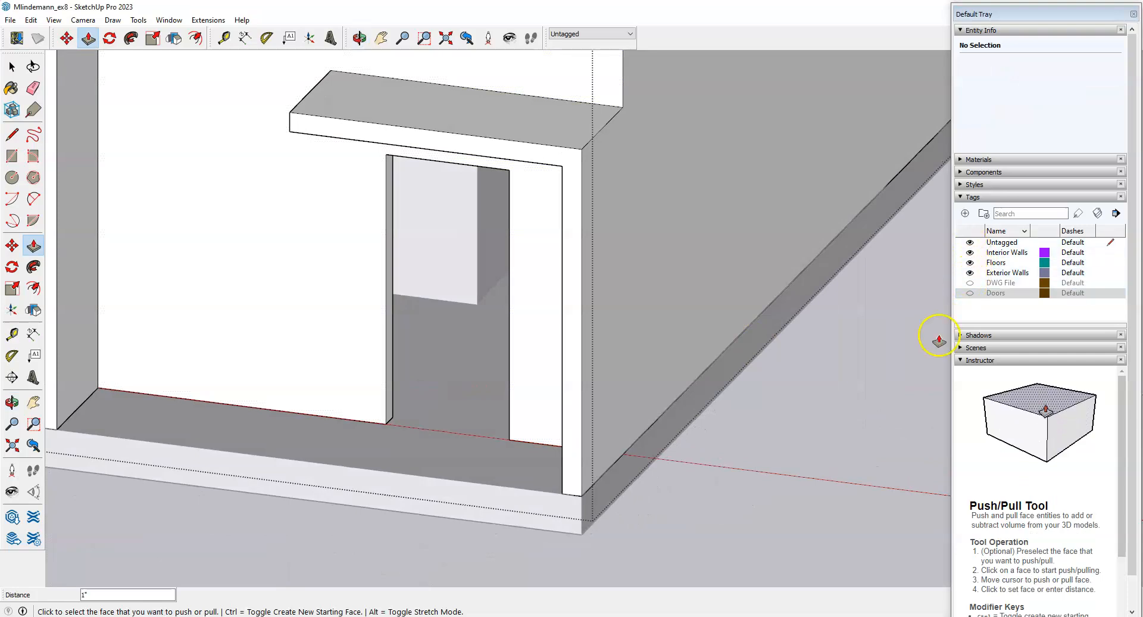
pyautogui.press('space')
# Turn the Doors tag back on to show the door.
pyautogui.click(970, 293)
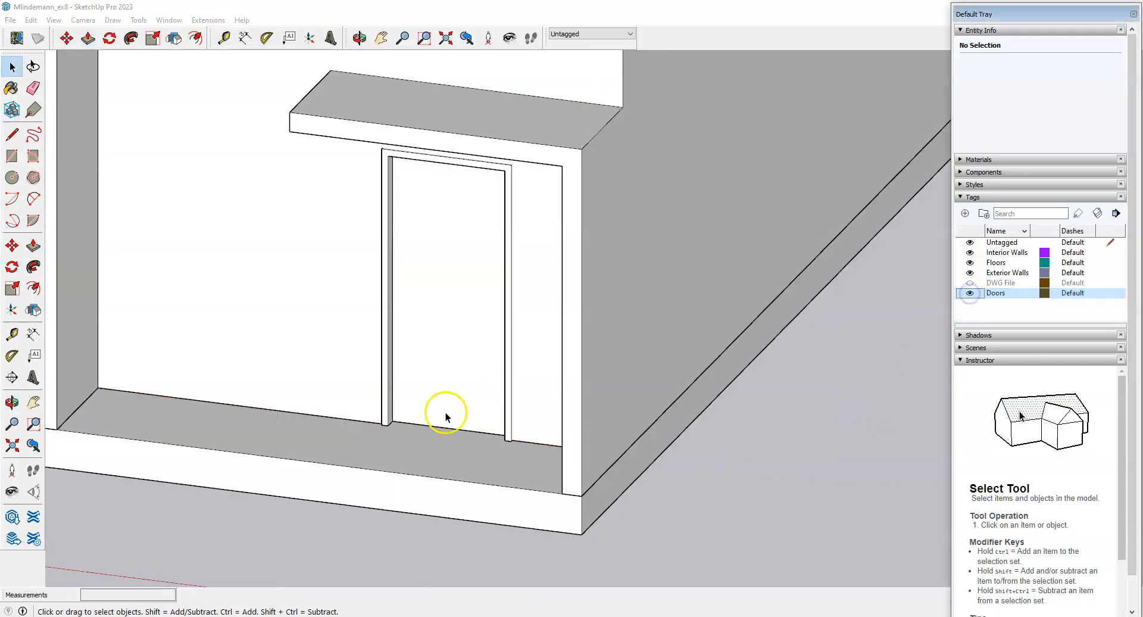
pyautogui.moveTo(446, 417); pyautogui.dragTo(293, 434, button='middle')
pyautogui.scroll(5, 334, 395)
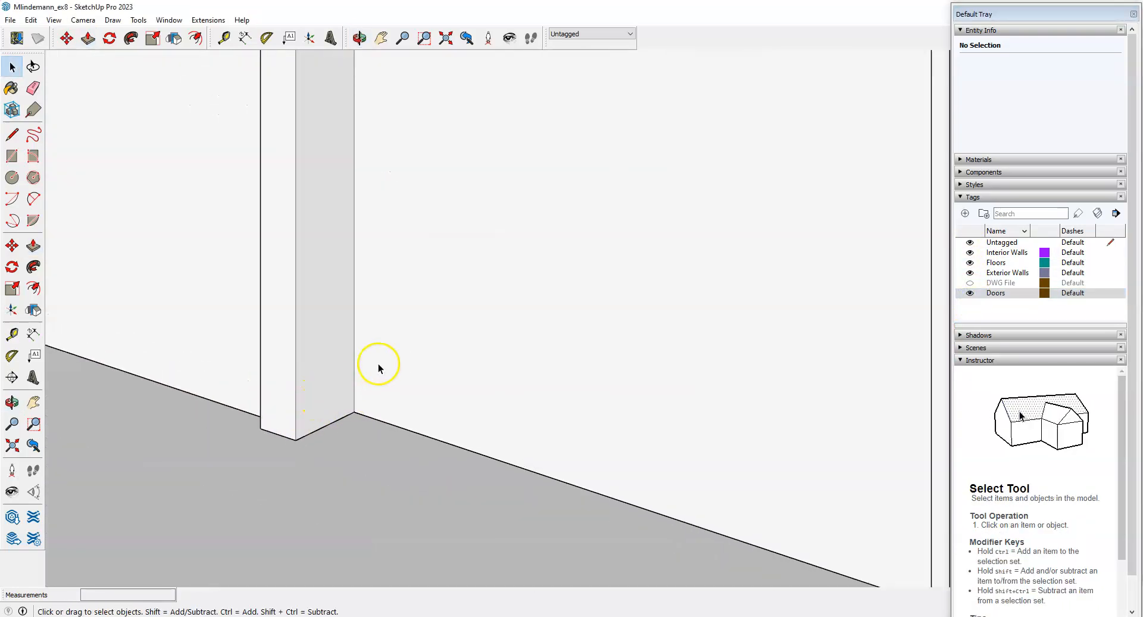
# Enter the 3 x 7 Door's frame component for editing and check both jambs.
pyautogui.scroll(-1, 330, 364)
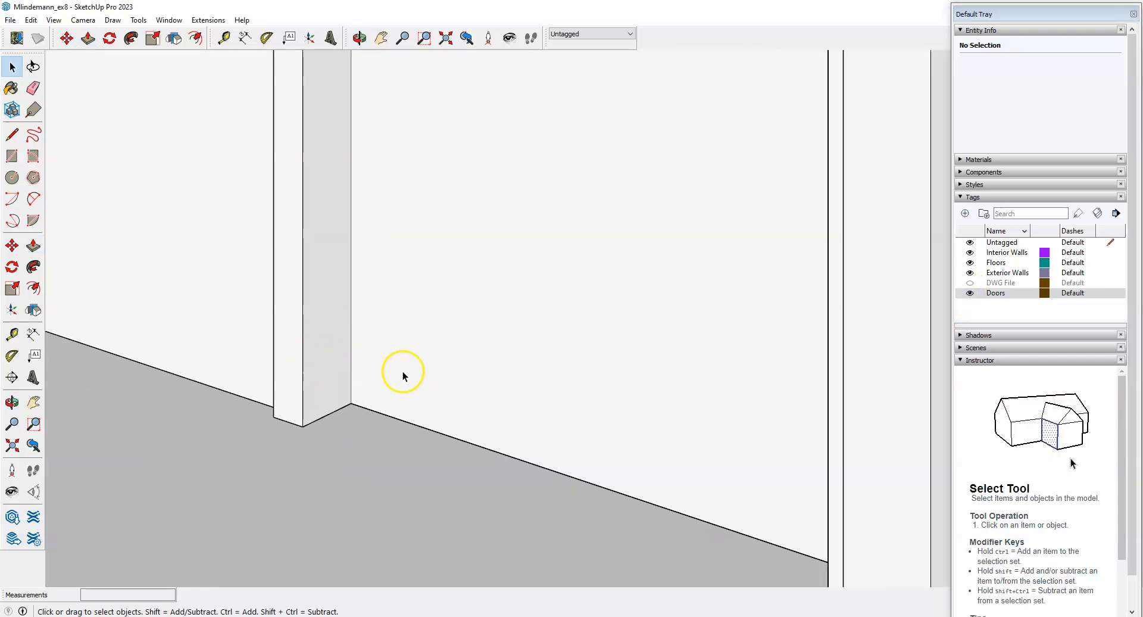
pyautogui.scroll(-2, 363, 327)
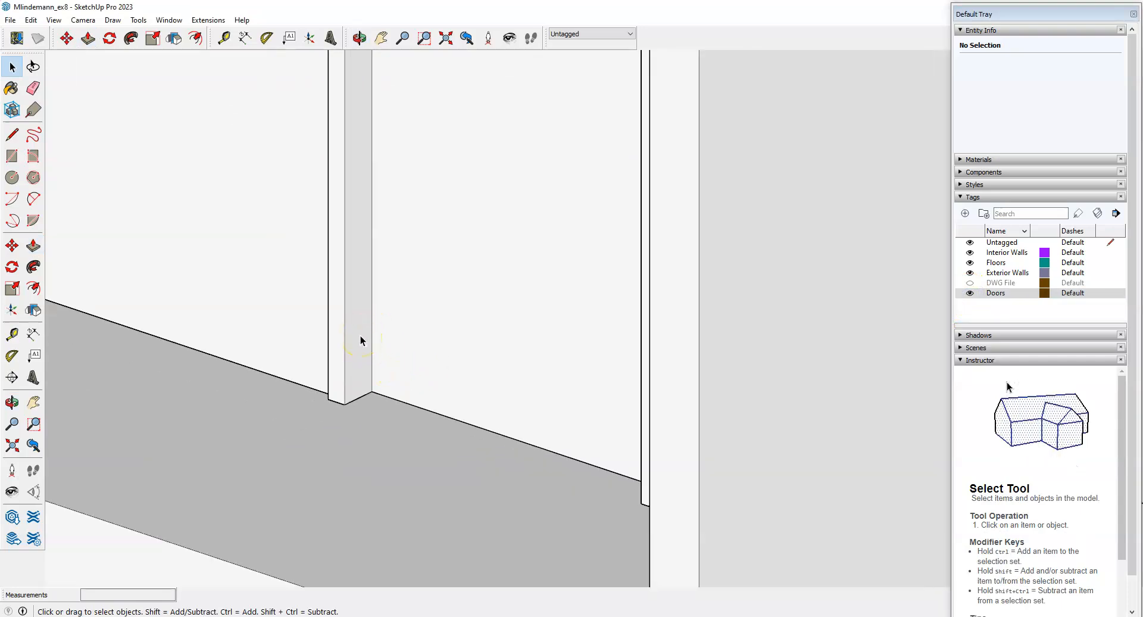
pyautogui.scroll(-2, 389, 419)
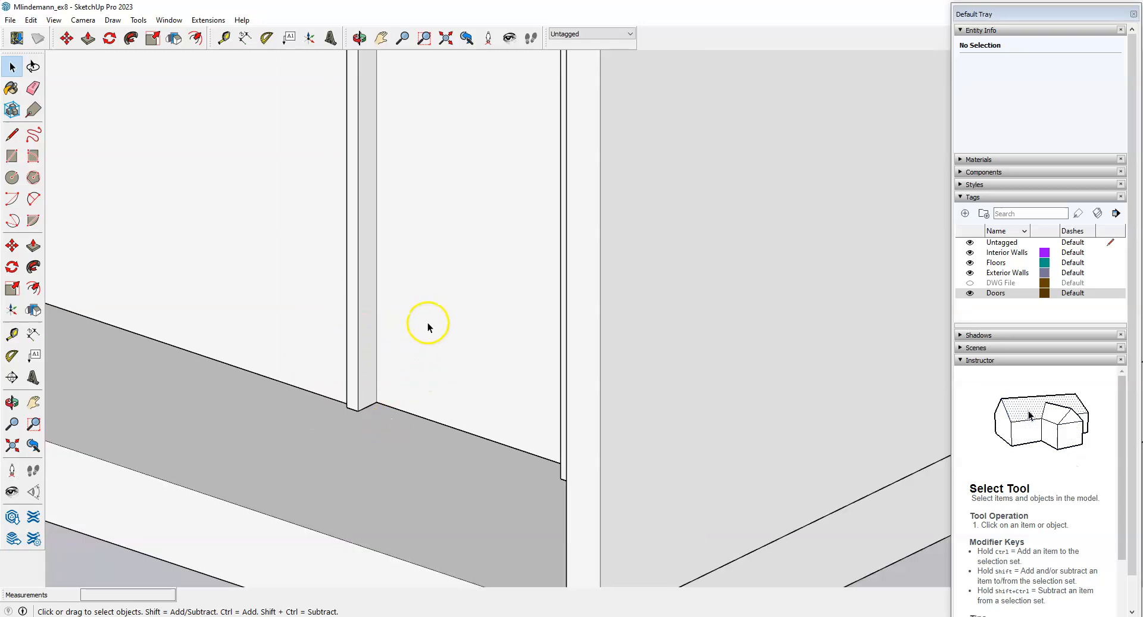
pyautogui.doubleClick(429, 323)
pyautogui.moveTo(549, 391); pyautogui.dragTo(576, 502, button='middle')
pyautogui.scroll(-5, 503, 517)
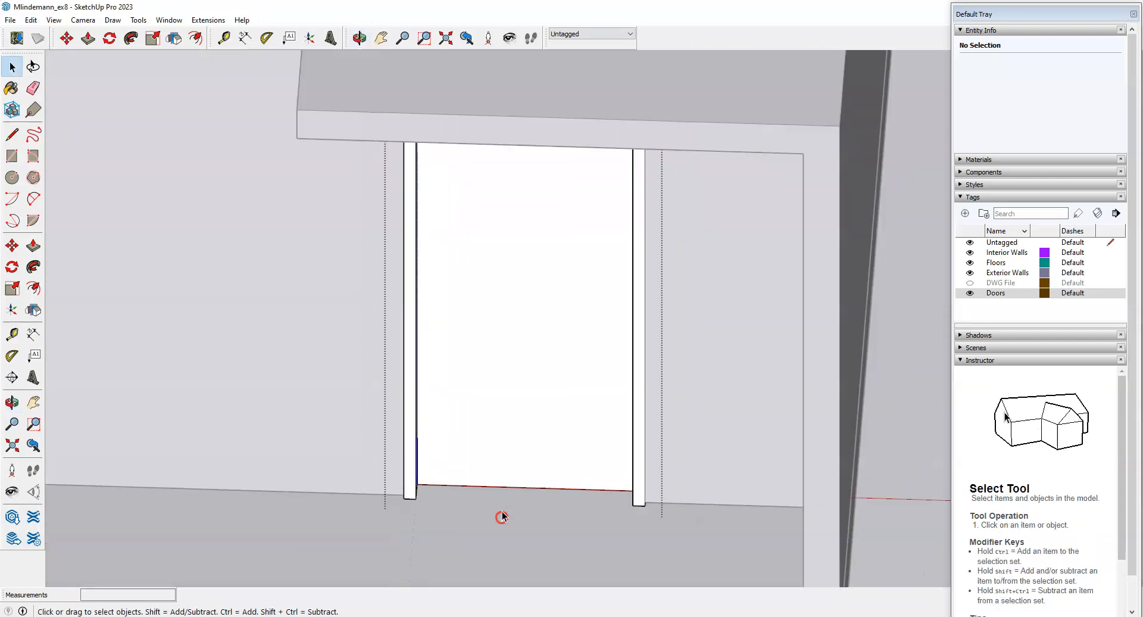
pyautogui.scroll(1, 228, 449)
pyautogui.middleClick(228, 449)
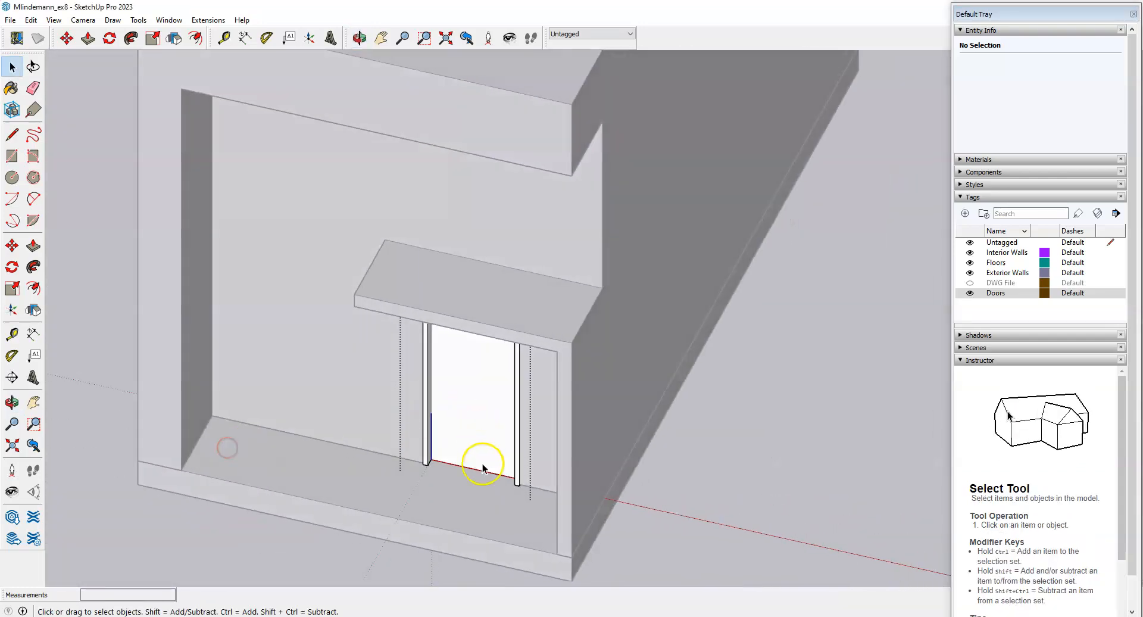
pyautogui.scroll(3, 480, 467)
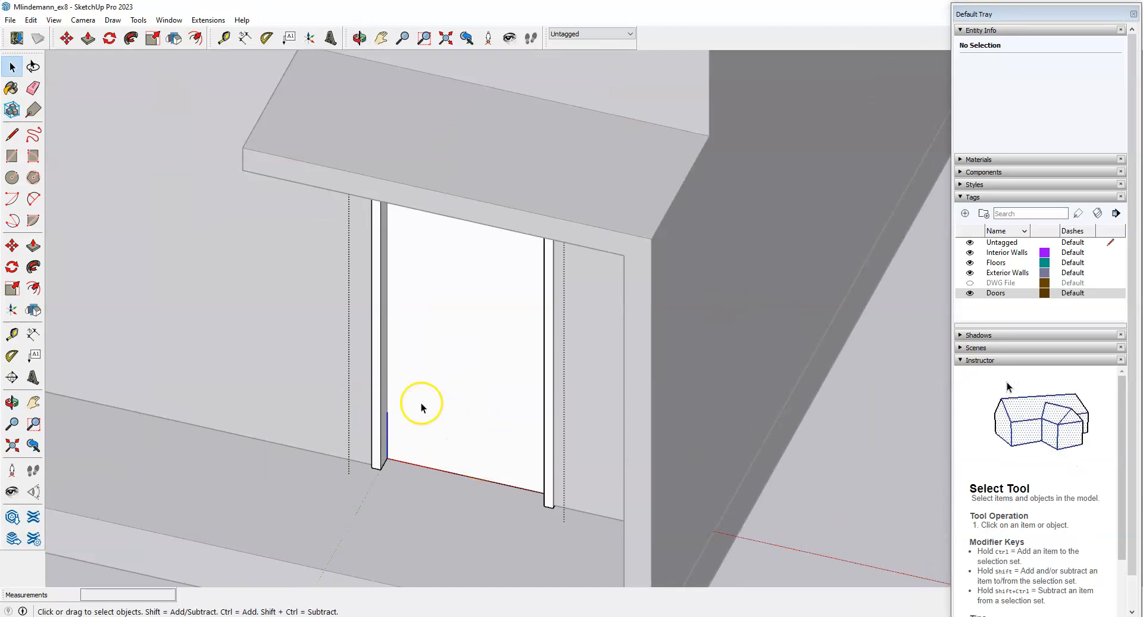
# Hide the Exterior Walls tag and zoom to the base of the door frame jamb.
pyautogui.click(970, 272)
pyautogui.moveTo(635, 338); pyautogui.dragTo(137, 250, button='middle')
pyautogui.moveTo(742, 439); pyautogui.dragTo(631, 356, button='middle')
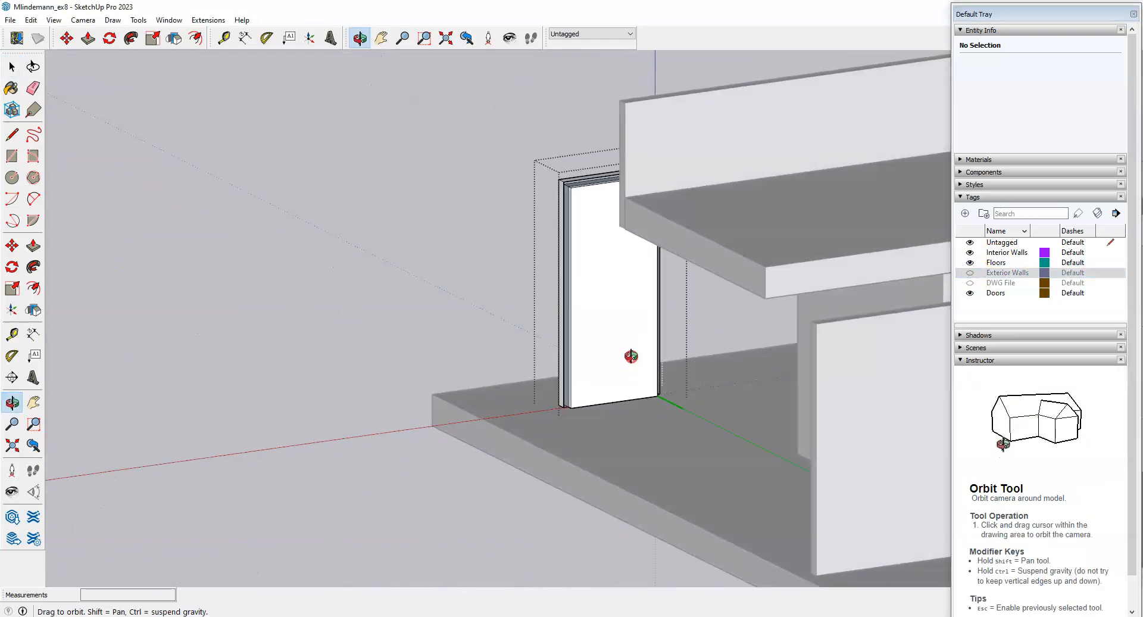
pyautogui.scroll(8, 607, 387)
pyautogui.moveTo(852, 331); pyautogui.dragTo(748, 352, button='middle')
pyautogui.scroll(4, 510, 457)
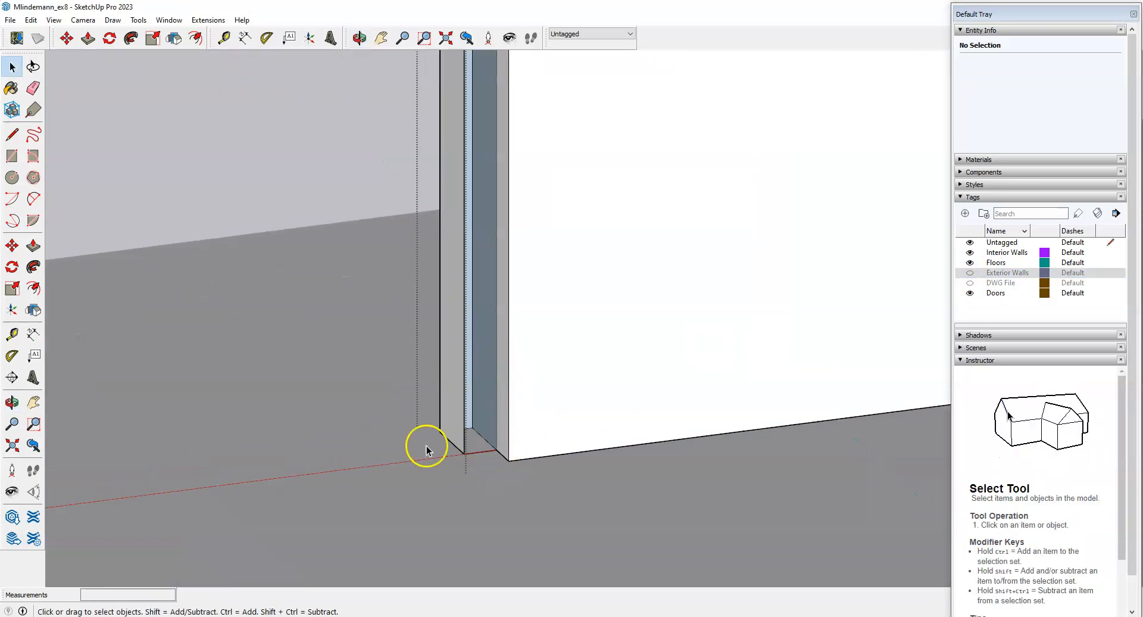
pyautogui.scroll(-3, 426, 446)
pyautogui.scroll(3, 464, 454)
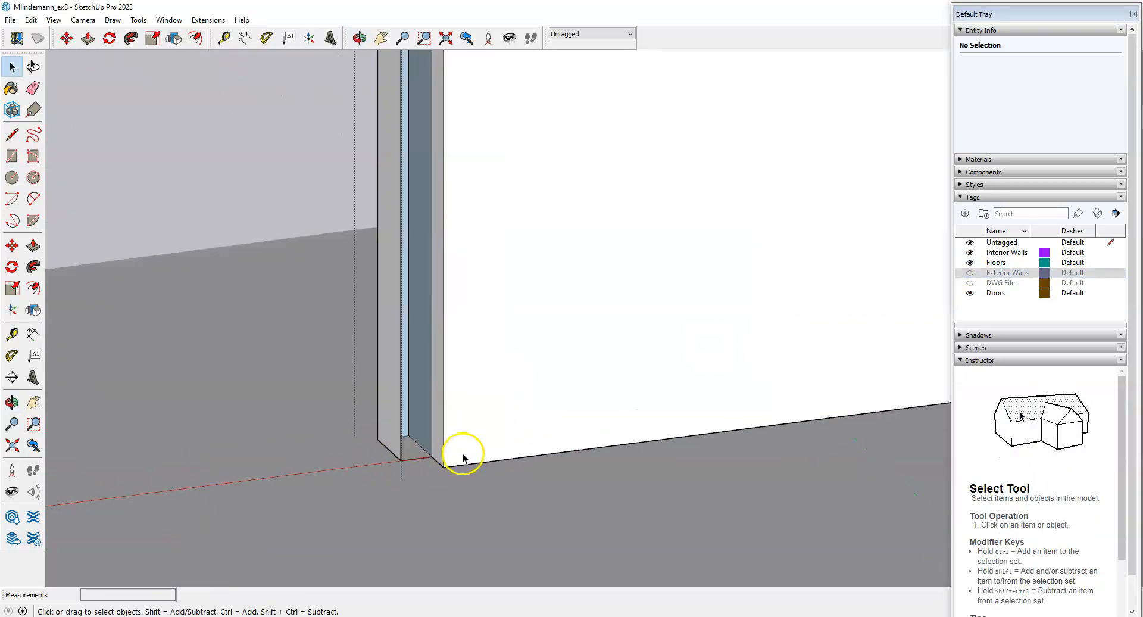
# Draw a short 2-inch edge across the base of the frame jamb.
pyautogui.click(13, 134)
pyautogui.scroll(-2, 262, 490)
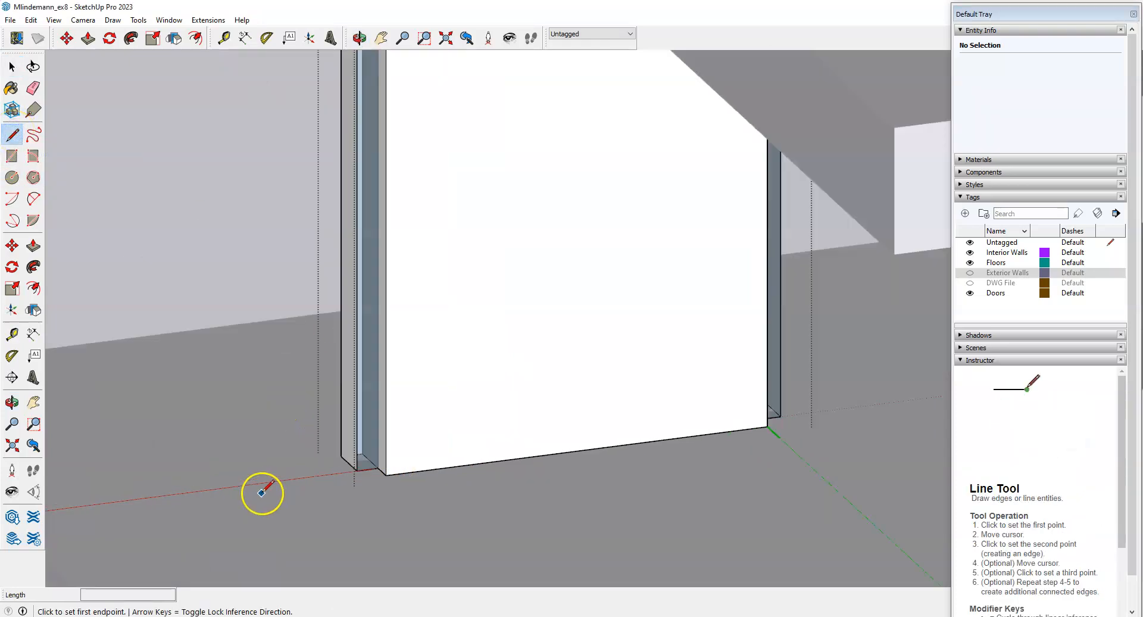
pyautogui.scroll(2, 387, 490)
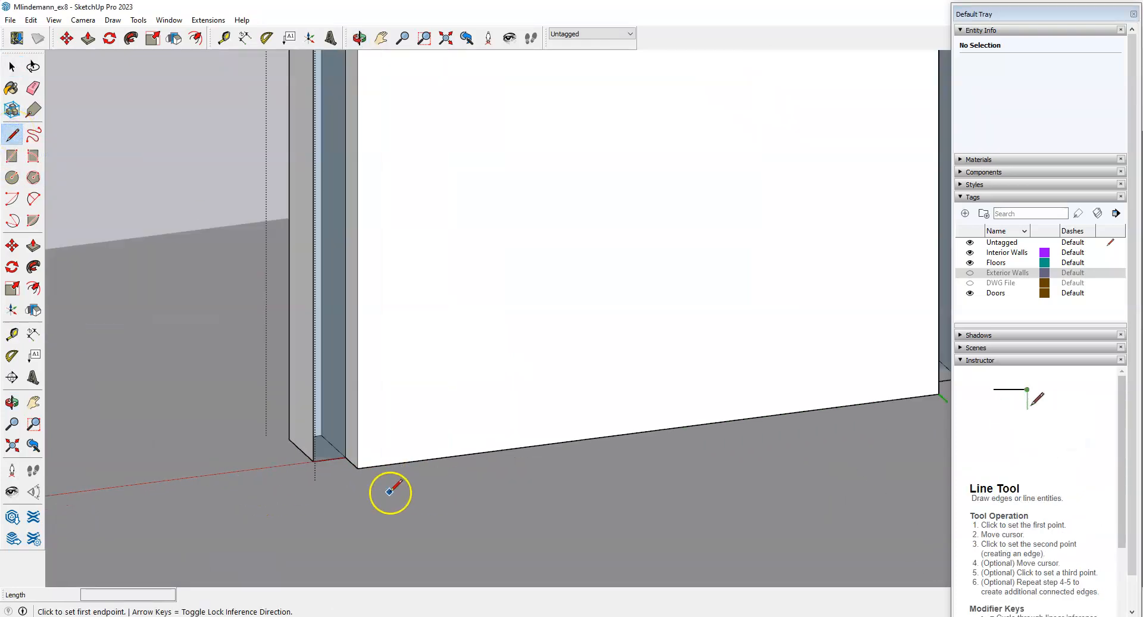
pyautogui.click(314, 461)
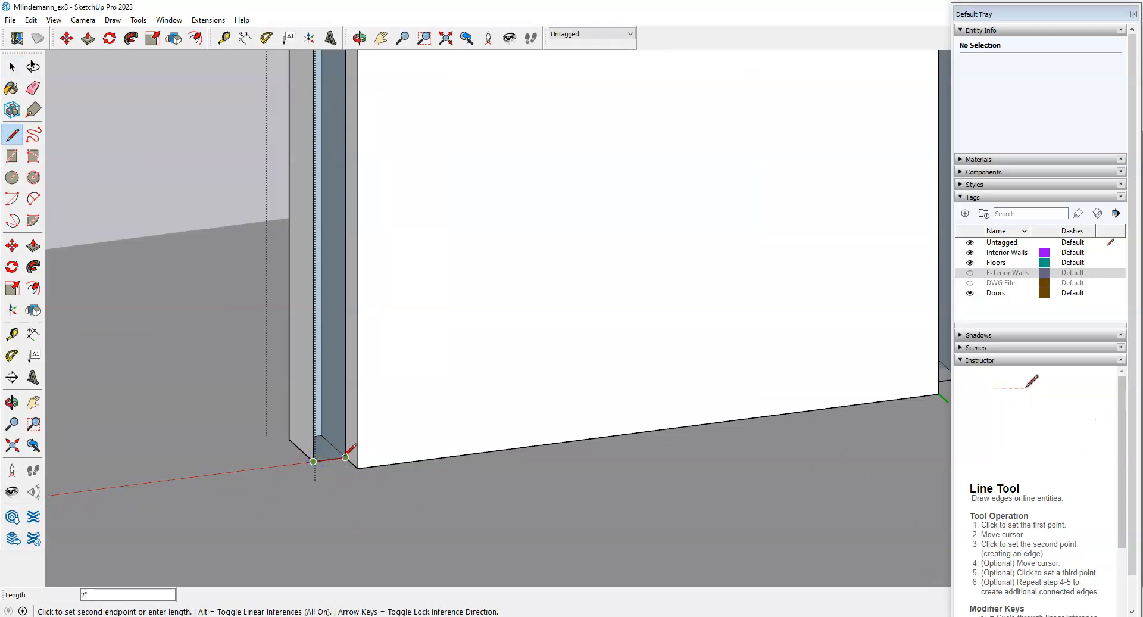
pyautogui.moveTo(334, 508); pyautogui.dragTo(245, 474, button='middle')
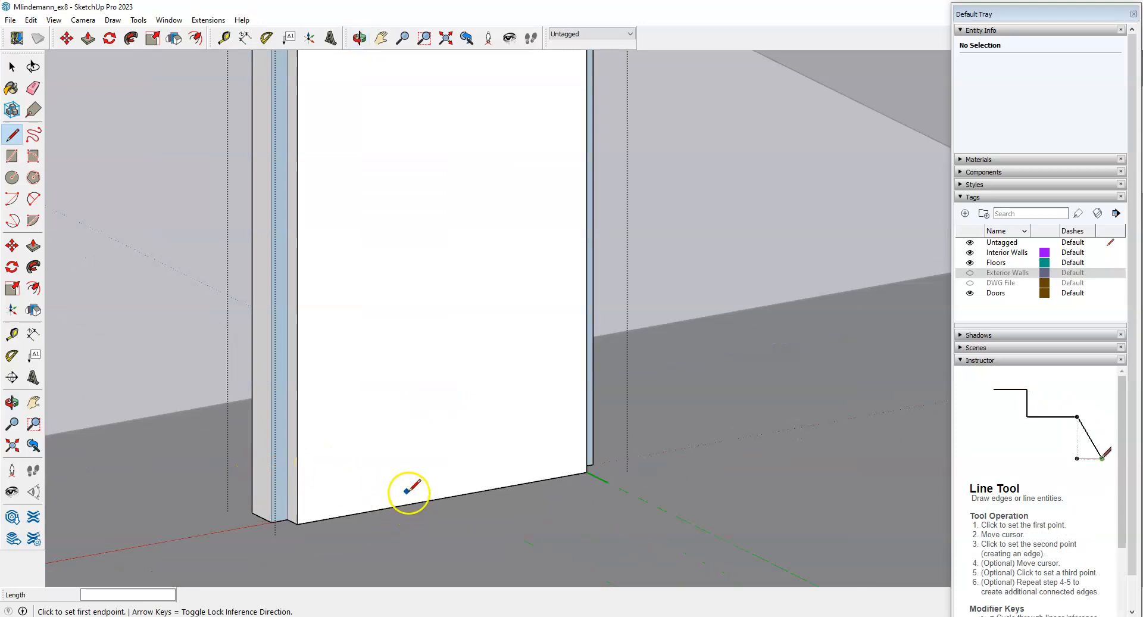
pyautogui.press('space')
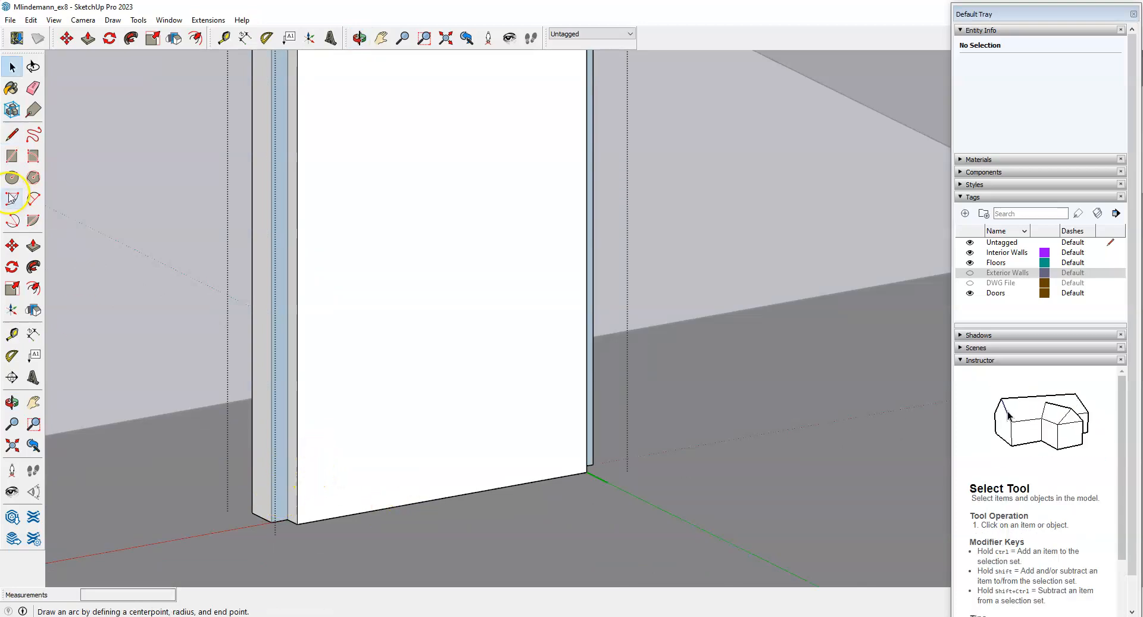
# Push/pull the 2.89 ft² door frame face out 4 inches and inspect the deeper jambs.
pyautogui.click(34, 245)
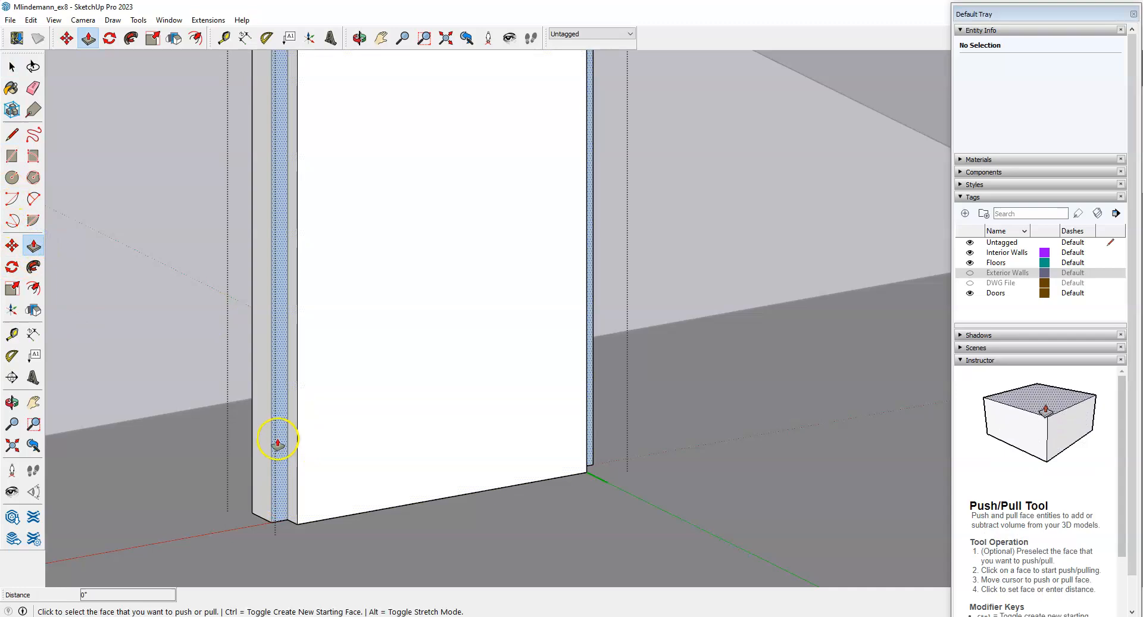
pyautogui.click(280, 443)
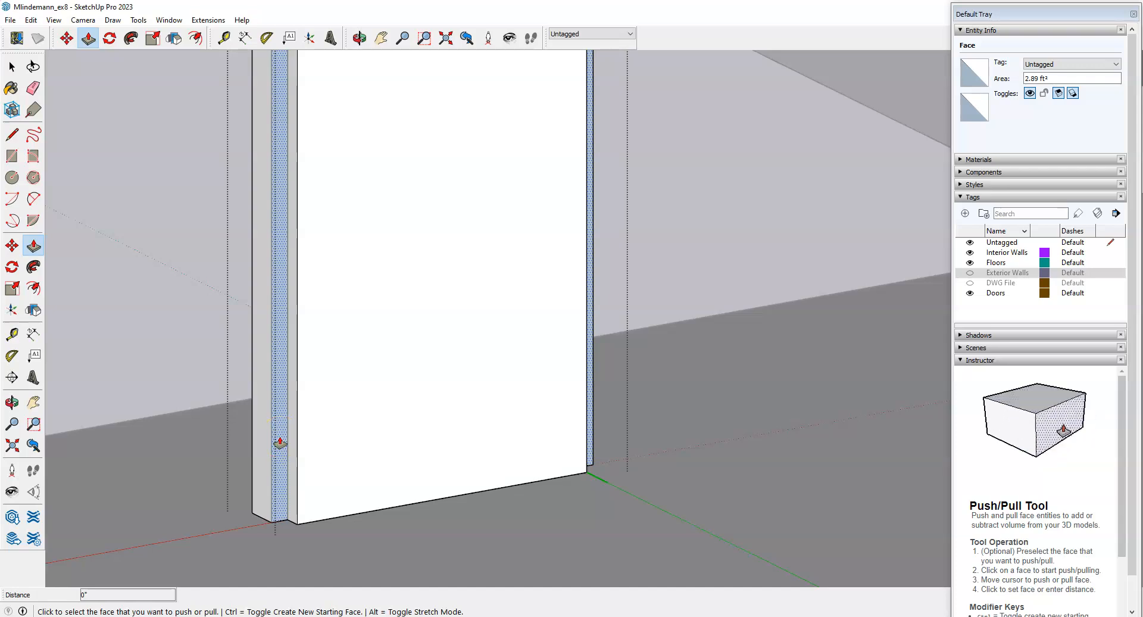
pyautogui.click(280, 443)
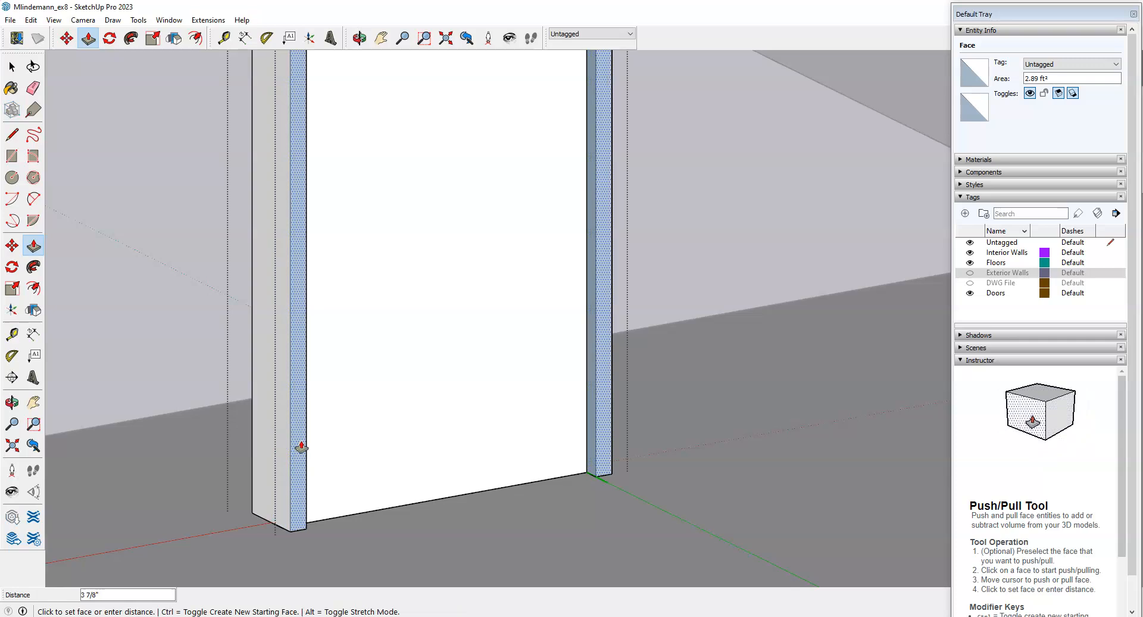
pyautogui.press('Return')
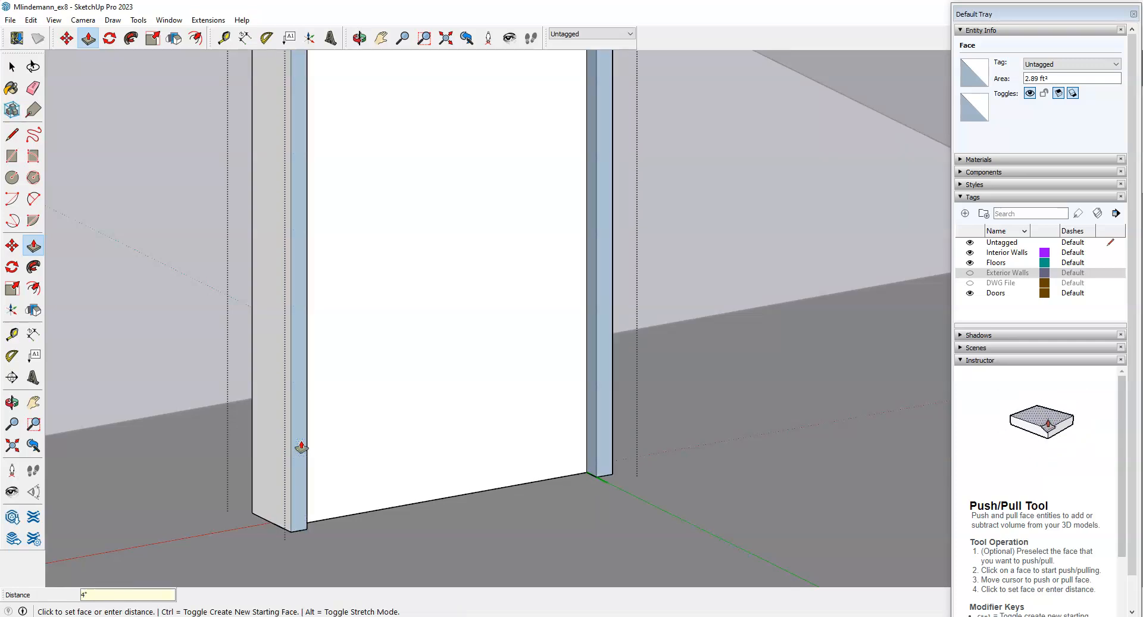
pyautogui.moveTo(439, 477); pyautogui.dragTo(563, 481, button='middle')
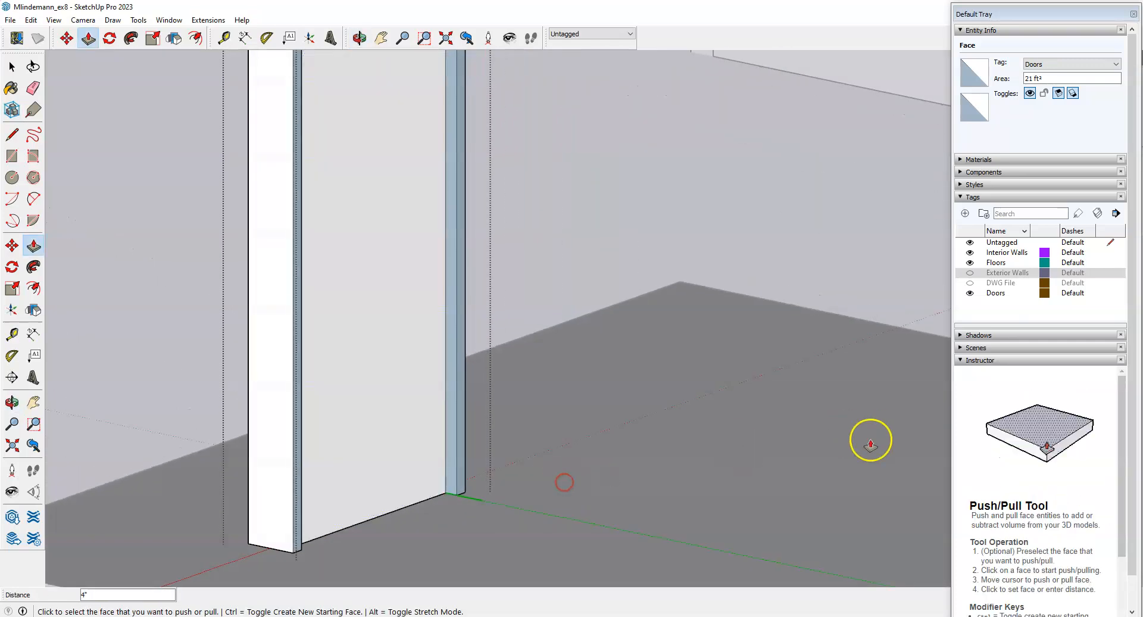
pyautogui.scroll(-3, 864, 412)
pyautogui.moveTo(862, 411); pyautogui.dragTo(651, 377, button='middle')
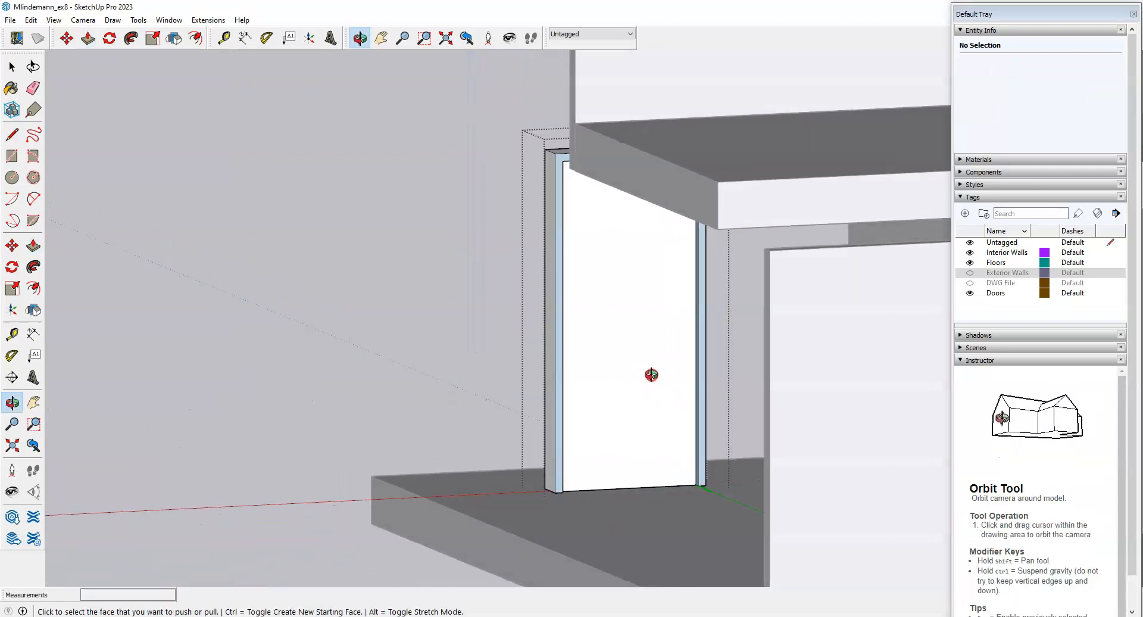
pyautogui.scroll(4, 694, 408)
pyautogui.moveTo(694, 411); pyautogui.dragTo(600, 447, button='middle')
pyautogui.scroll(-5, 600, 429)
pyautogui.scroll(-4, 454, 357)
pyautogui.moveTo(455, 358); pyautogui.dragTo(548, 430, button='middle')
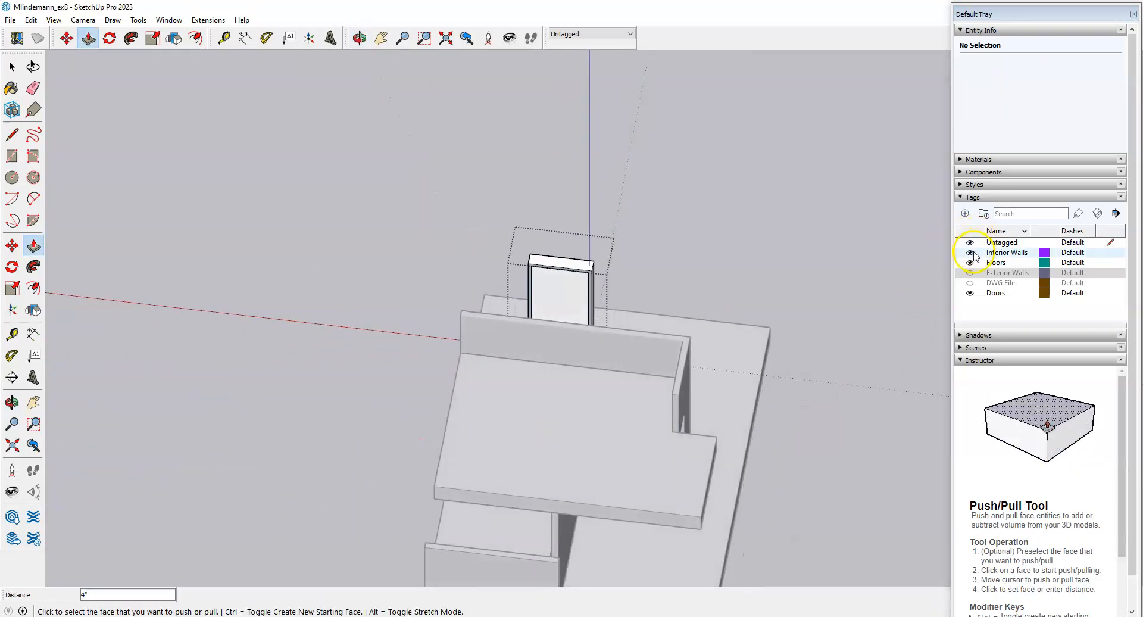
# Turn the Exterior Walls tag back on and select the extruded door frame face.
pyautogui.click(969, 275)
pyautogui.click(970, 273)
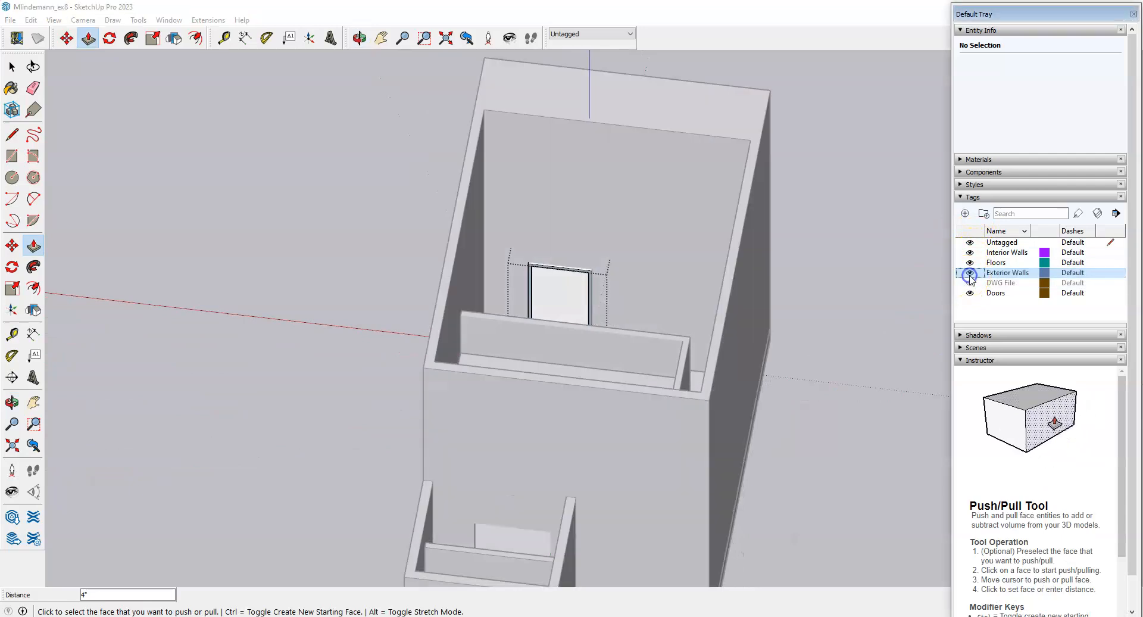
pyautogui.scroll(10, 577, 298)
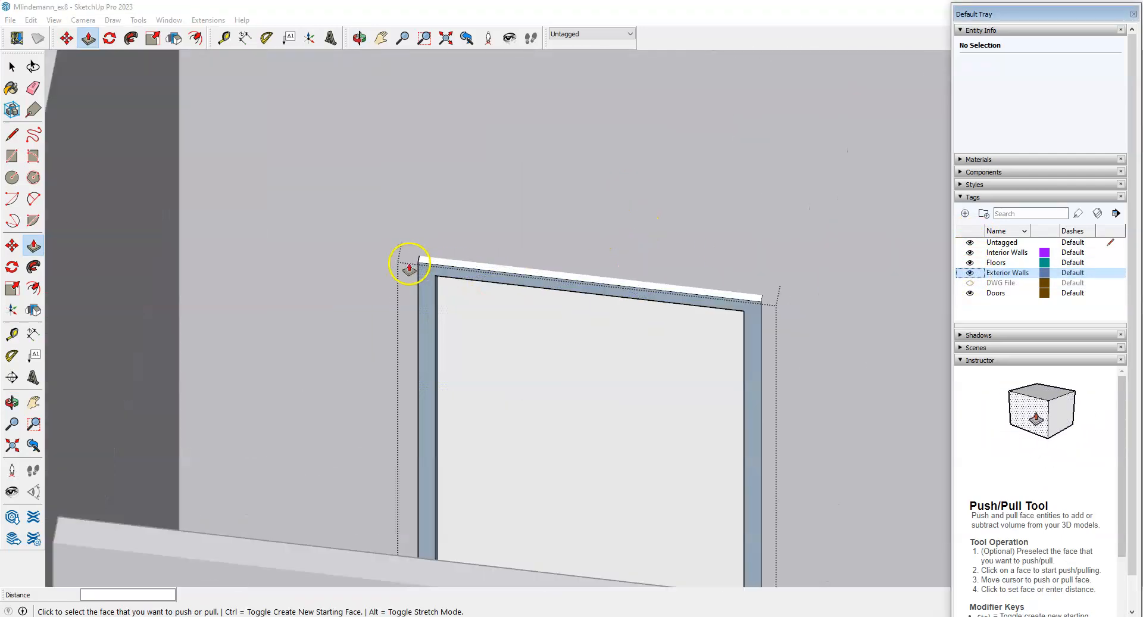
pyautogui.scroll(-3, 364, 323)
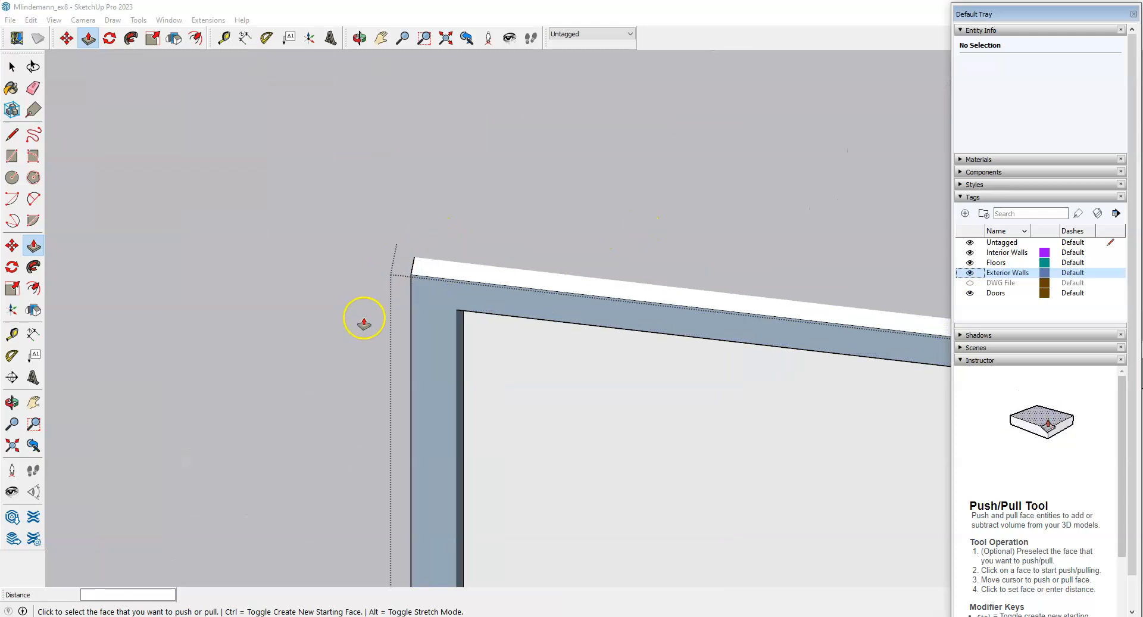
pyautogui.scroll(-4, 365, 319)
pyautogui.moveTo(649, 416); pyautogui.dragTo(449, 444, button='middle')
pyautogui.scroll(4, 373, 299)
pyautogui.scroll(-4, 502, 216)
pyautogui.moveTo(435, 268); pyautogui.dragTo(445, 227, button='middle')
pyautogui.scroll(3, 445, 227)
pyautogui.press('space')
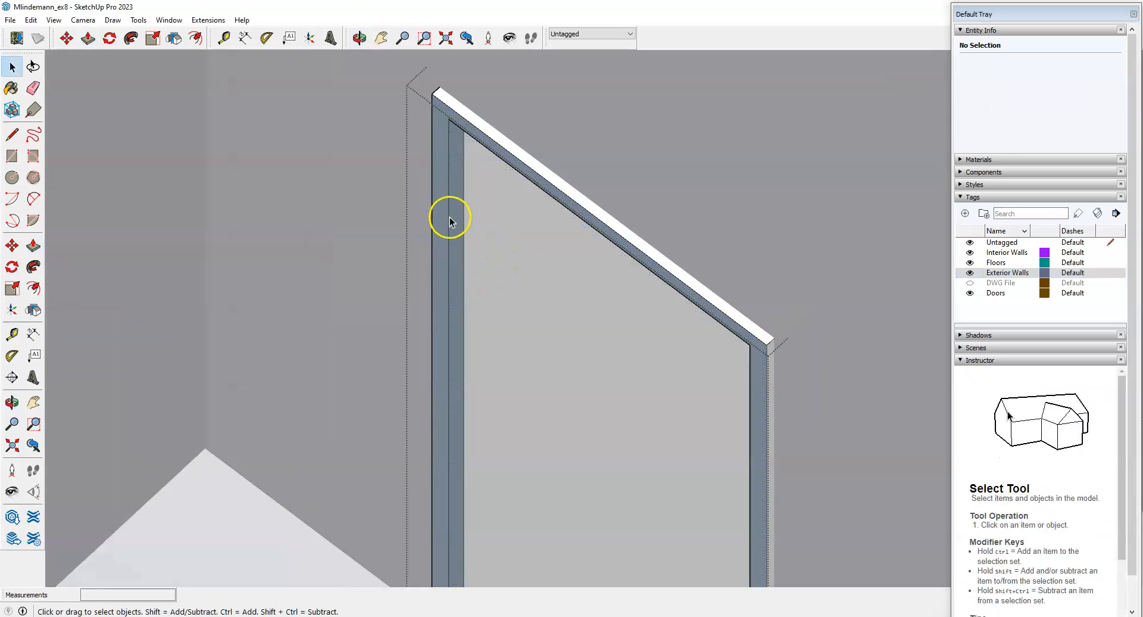
pyautogui.click(445, 174)
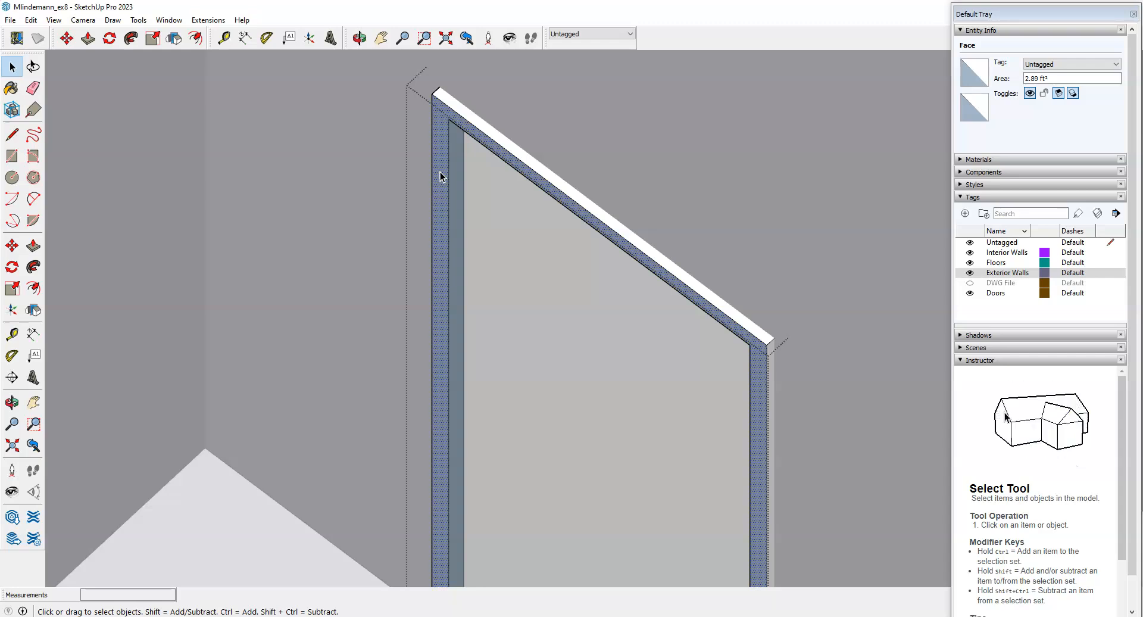
# Reverse the frame face and the narrow inner jamb face so they show white.
pyautogui.rightClick(442, 176)
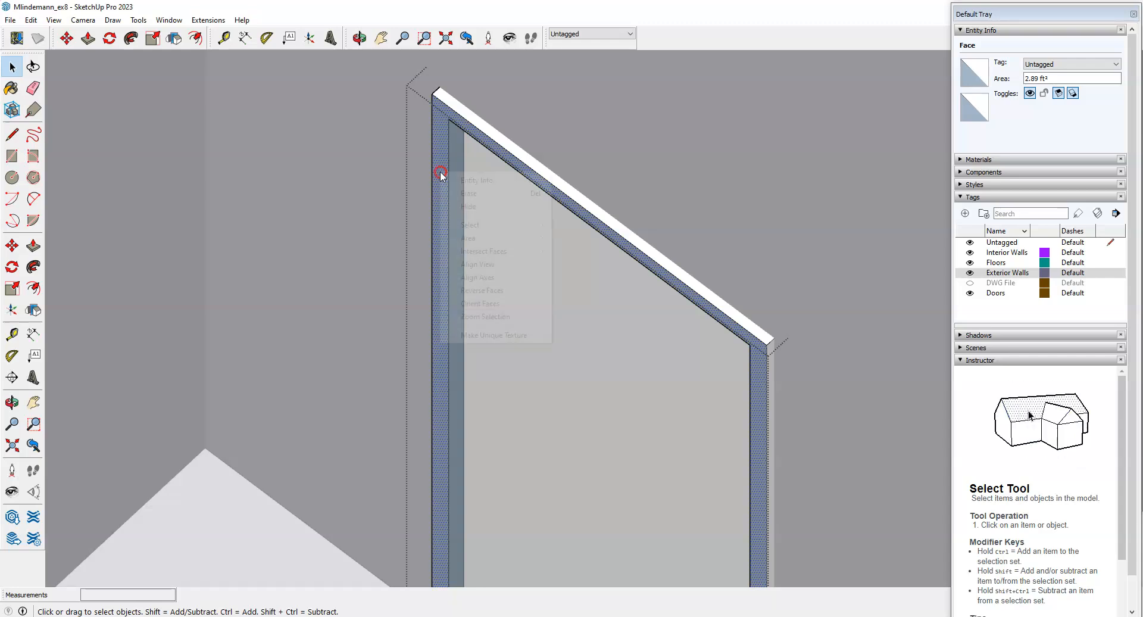
pyautogui.click(487, 292)
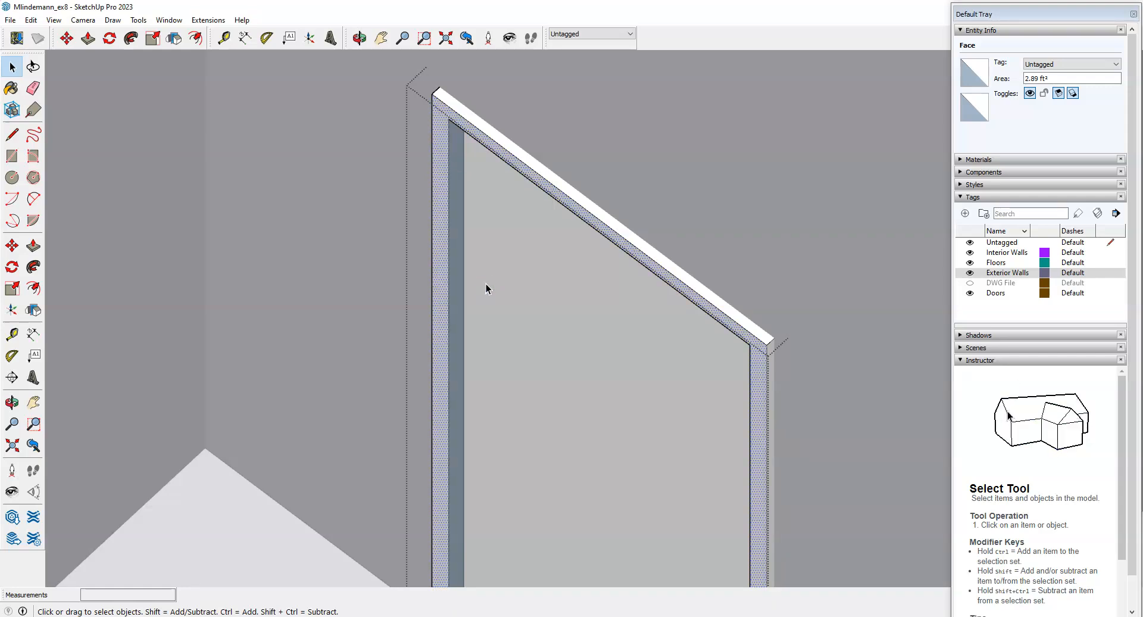
pyautogui.click(456, 223)
pyautogui.rightClick(457, 221)
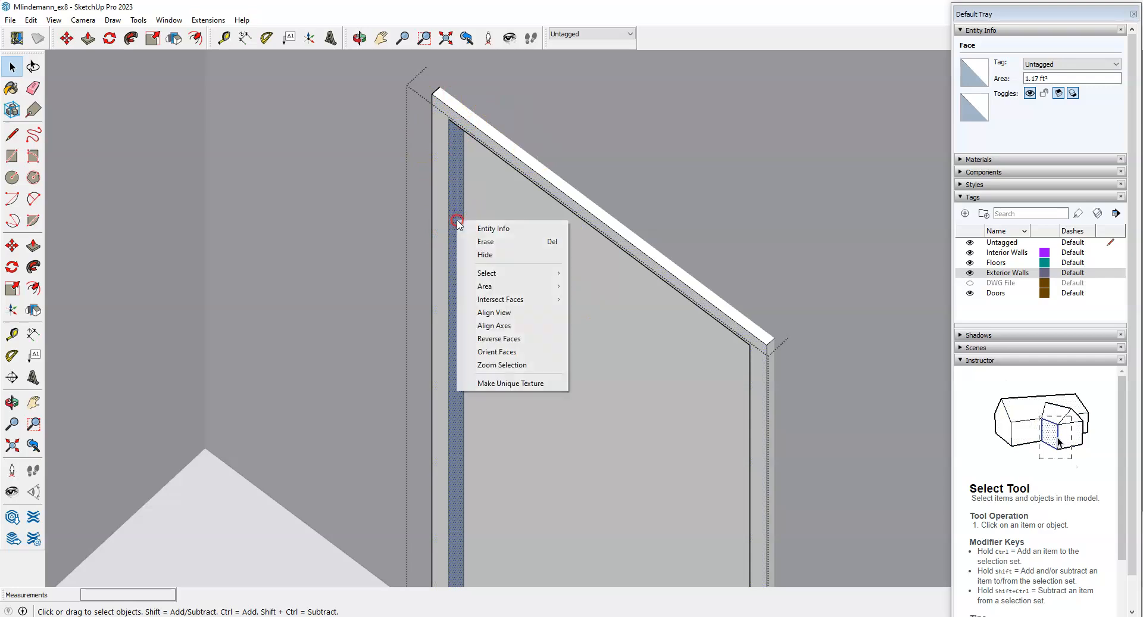
pyautogui.click(500, 340)
# Reverse the remaining blue face on the other side of the jamb.
pyautogui.scroll(-2, 470, 252)
pyautogui.moveTo(341, 372)
pyautogui.mouseDown(button='middle')
pyautogui.moveTo(589, 375)
pyautogui.moveTo(821, 359)
pyautogui.mouseUp(button='middle')
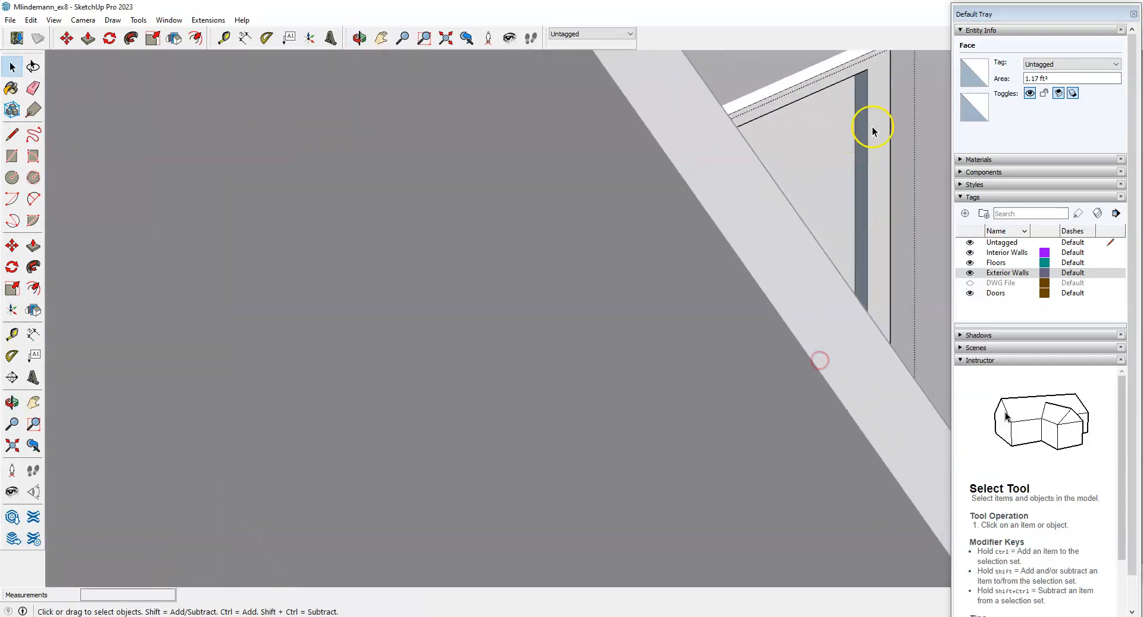
pyautogui.scroll(2, 835, 127)
pyautogui.rightClick(833, 130)
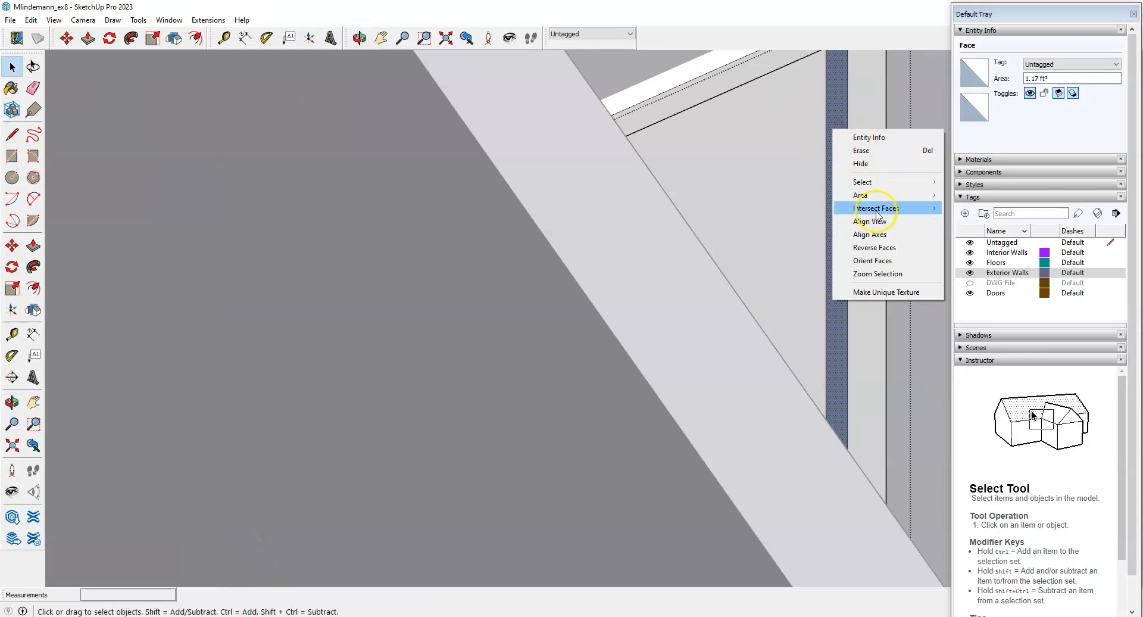
pyautogui.moveTo(878, 212)
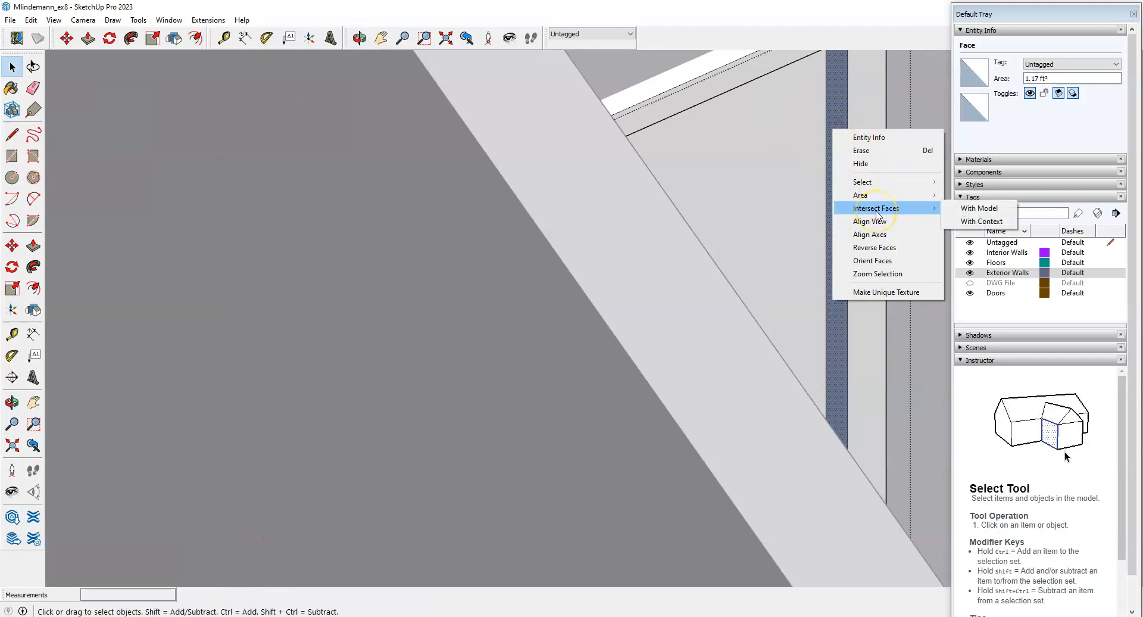
pyautogui.click(873, 247)
# Check the frame from the exterior front and exit the door component.
pyautogui.scroll(-3, 479, 293)
pyautogui.scroll(-2, 484, 292)
pyautogui.moveTo(761, 298); pyautogui.dragTo(388, 304, button='middle')
pyautogui.scroll(-1, 636, 309)
pyautogui.moveTo(635, 309); pyautogui.dragTo(550, 325, button='middle')
pyautogui.scroll(3, 502, 142)
pyautogui.scroll(2, 499, 273)
pyautogui.scroll(-1, 594, 317)
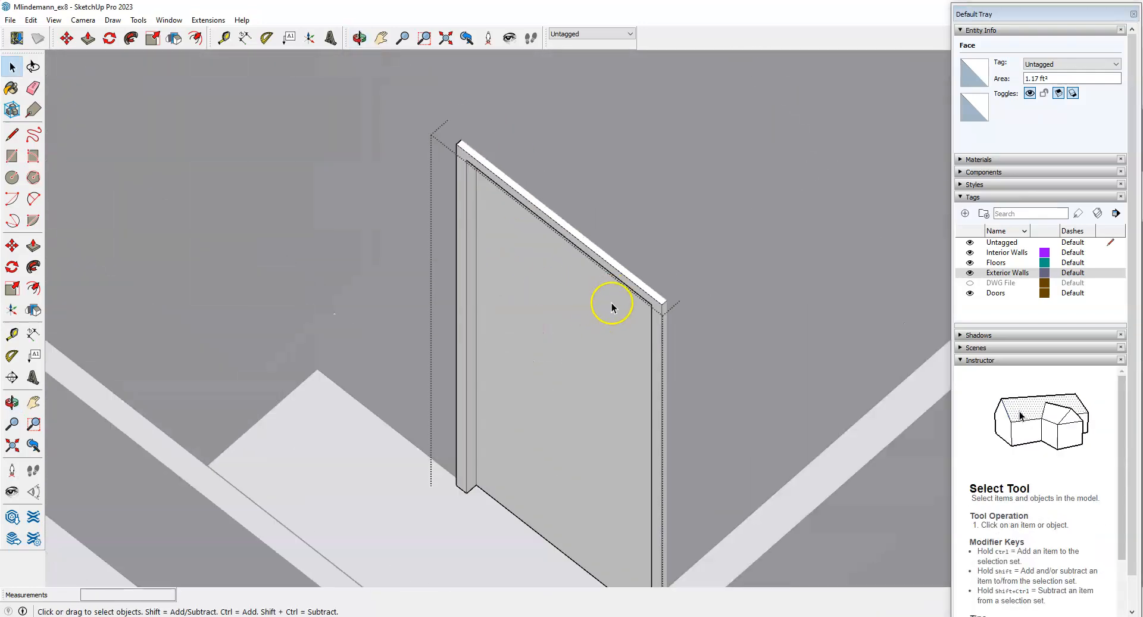
pyautogui.scroll(-1, 367, 324)
pyautogui.scroll(-1, 547, 348)
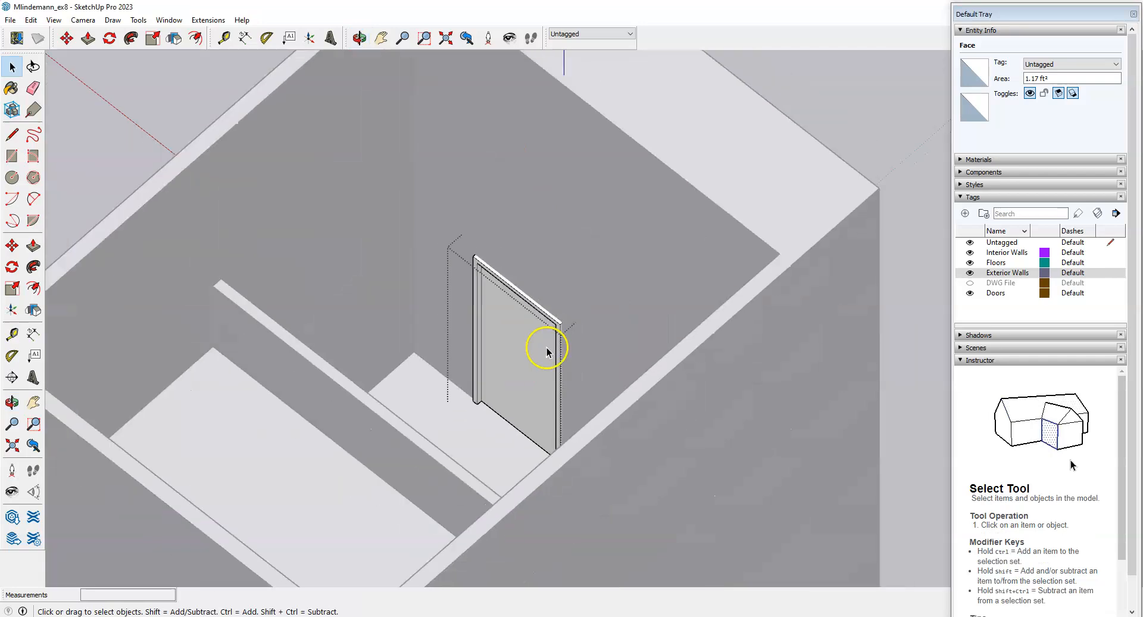
pyautogui.moveTo(748, 398); pyautogui.dragTo(215, 340, button='middle')
pyautogui.moveTo(738, 420); pyautogui.dragTo(299, 289, button='middle')
pyautogui.click(796, 512)
# Inspect the exterior doorway, then switch to the Canvas Exercise 8 instructions in Edge.
pyautogui.scroll(2, 612, 510)
pyautogui.moveTo(568, 484); pyautogui.dragTo(632, 513, button='middle')
pyautogui.scroll(-1, 623, 507)
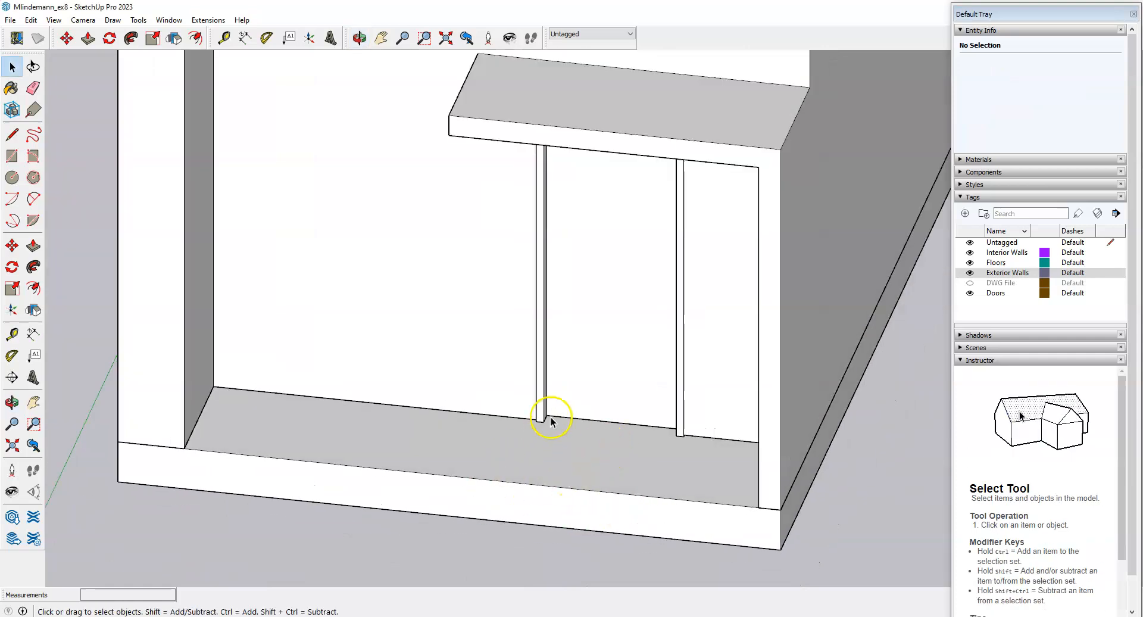
pyautogui.moveTo(593, 460); pyautogui.dragTo(574, 470, button='middle')
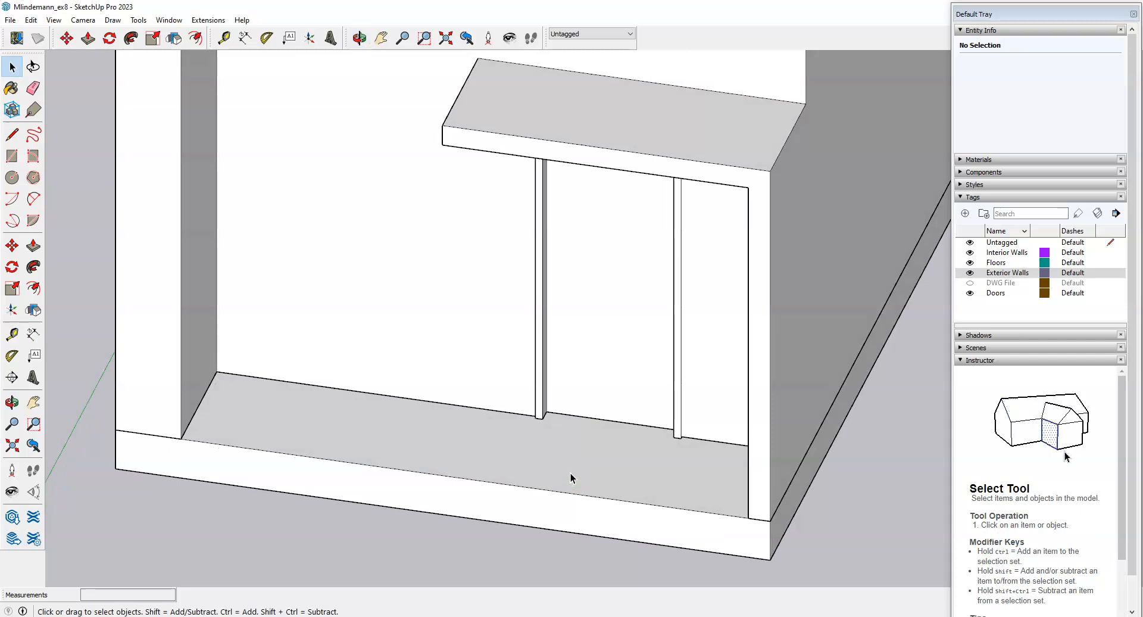
pyautogui.moveTo(593, 447); pyautogui.dragTo(627, 458, button='middle')
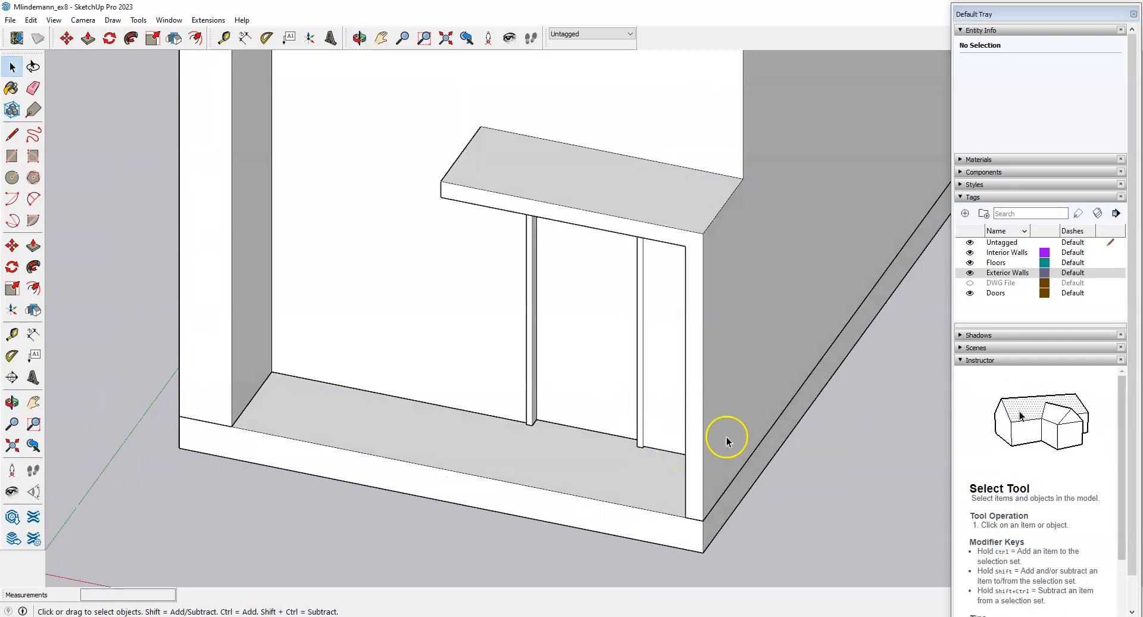
pyautogui.scroll(3, 651, 334)
pyautogui.hotkey('alt', 'Tab')
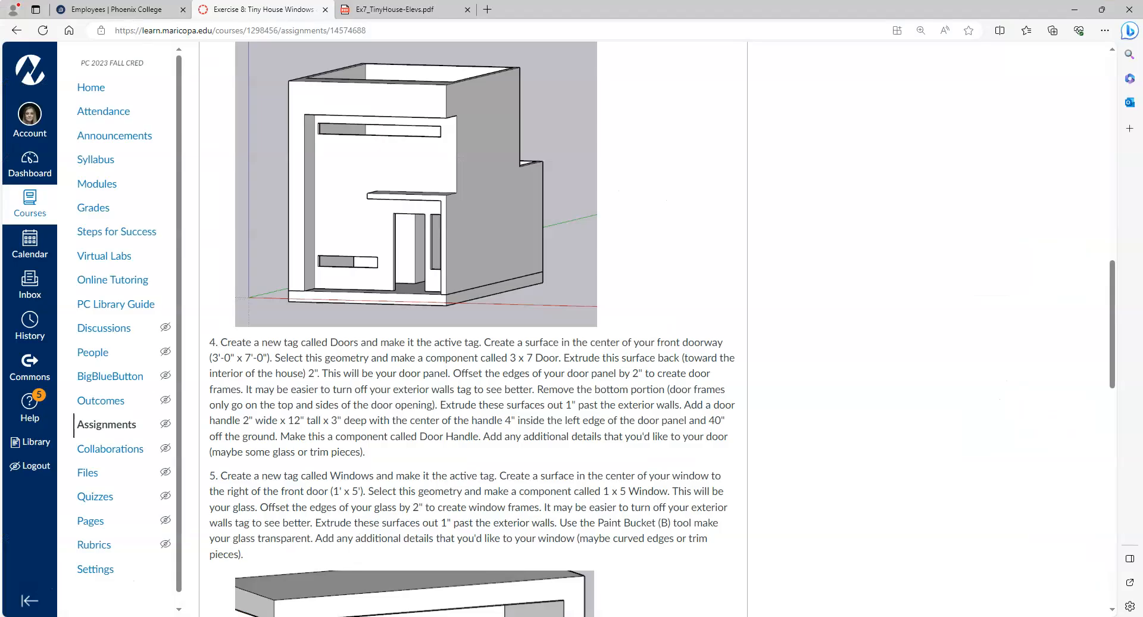
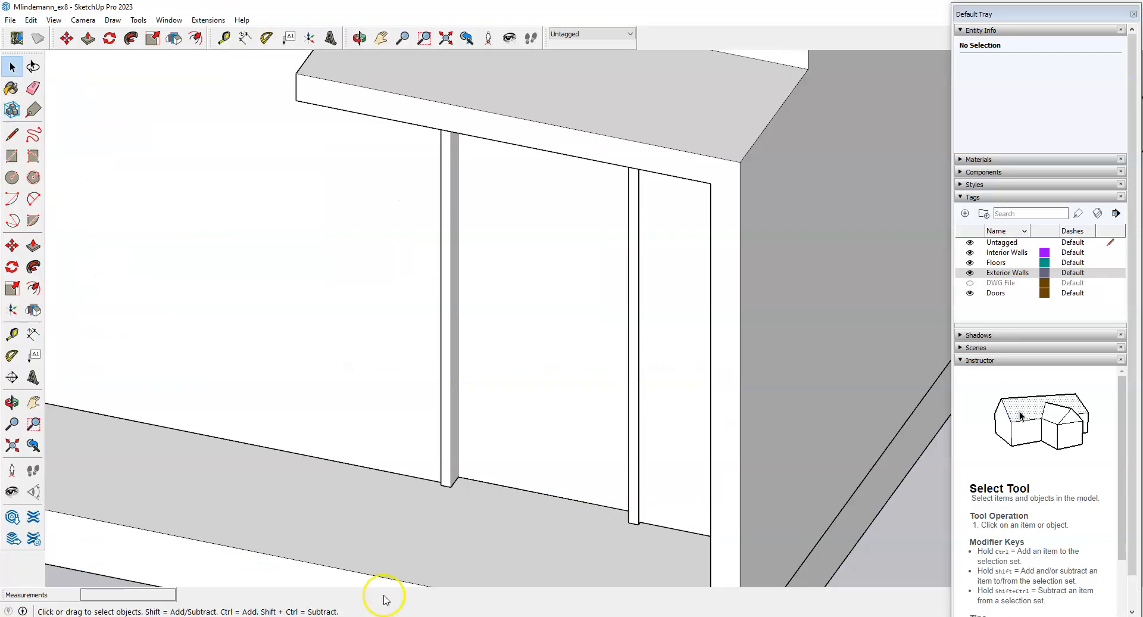
# Back in SketchUp, orbit the tiny house model toward the front doorway.
pyautogui.scroll(-3, 587, 429)
pyautogui.moveTo(587, 429); pyautogui.dragTo(544, 484, button='middle')
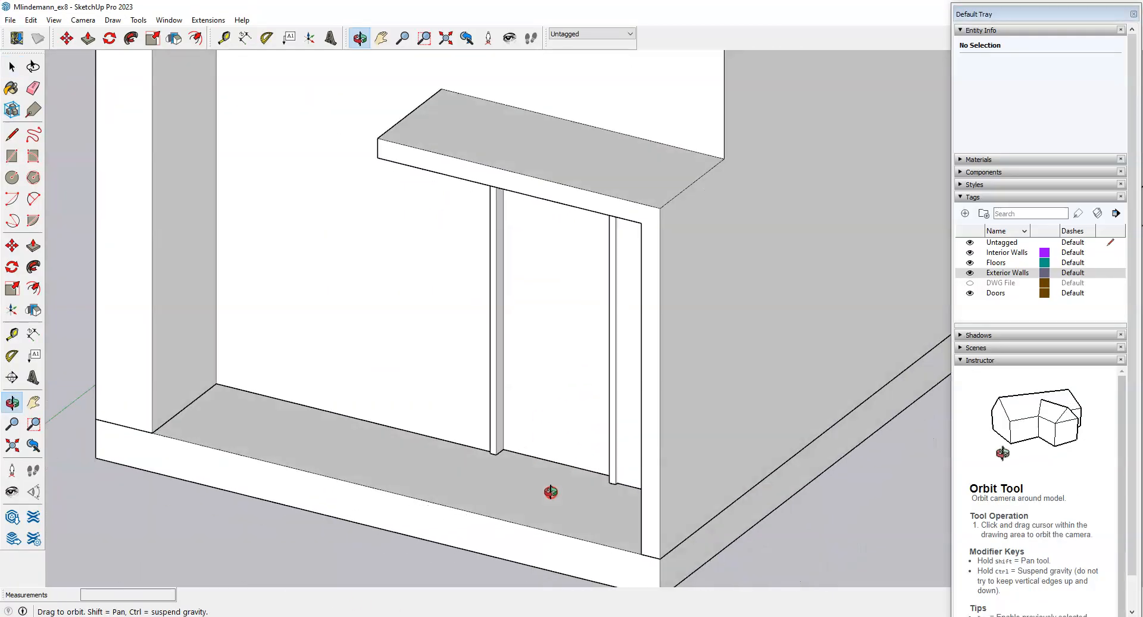
# Zoom in on the front door and double-click the door panel group to edit it.
pyautogui.scroll(5, 566, 381)
pyautogui.scroll(-5, 511, 448)
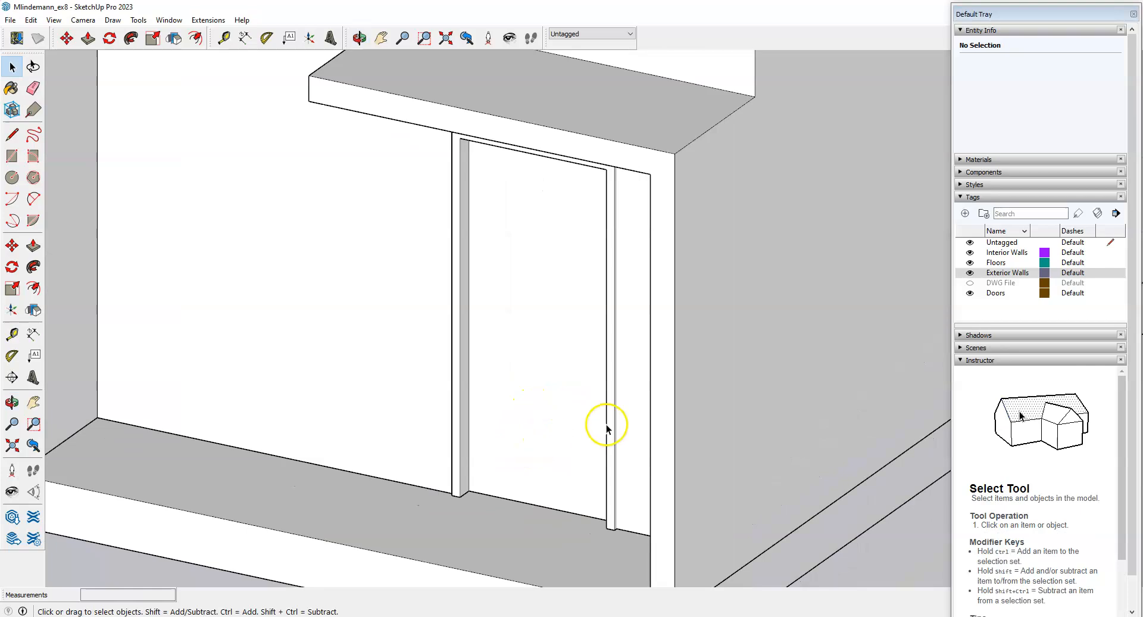
pyautogui.moveTo(607, 425); pyautogui.dragTo(587, 418, button='middle')
pyautogui.scroll(5, 563, 403)
pyautogui.scroll(-5, 281, 498)
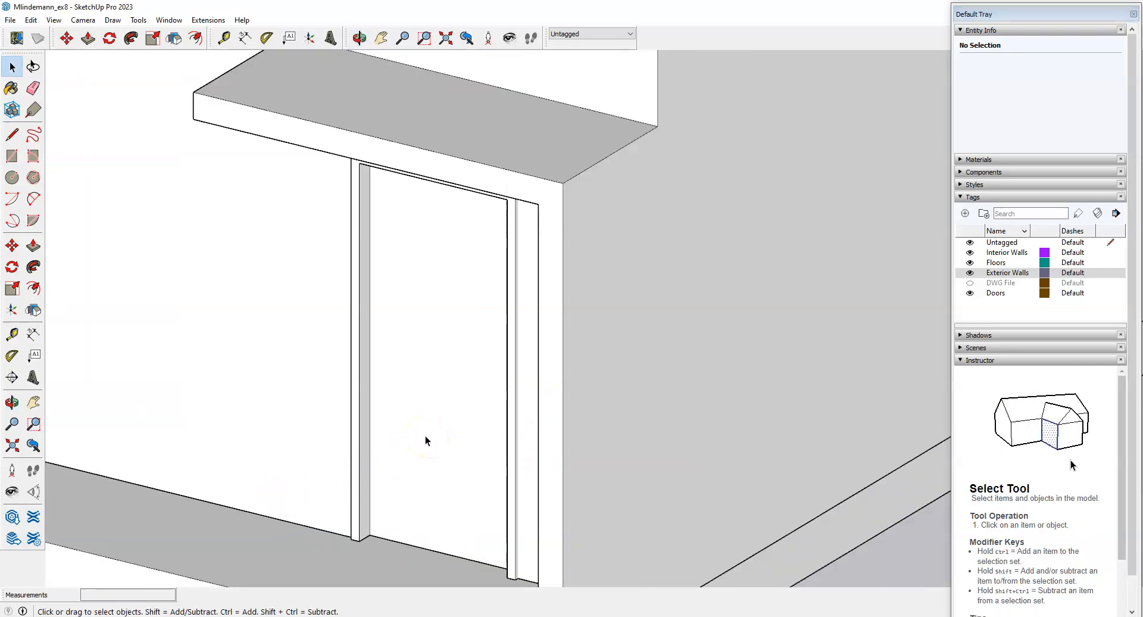
pyautogui.scroll(-3, 393, 485)
pyautogui.scroll(2, 414, 459)
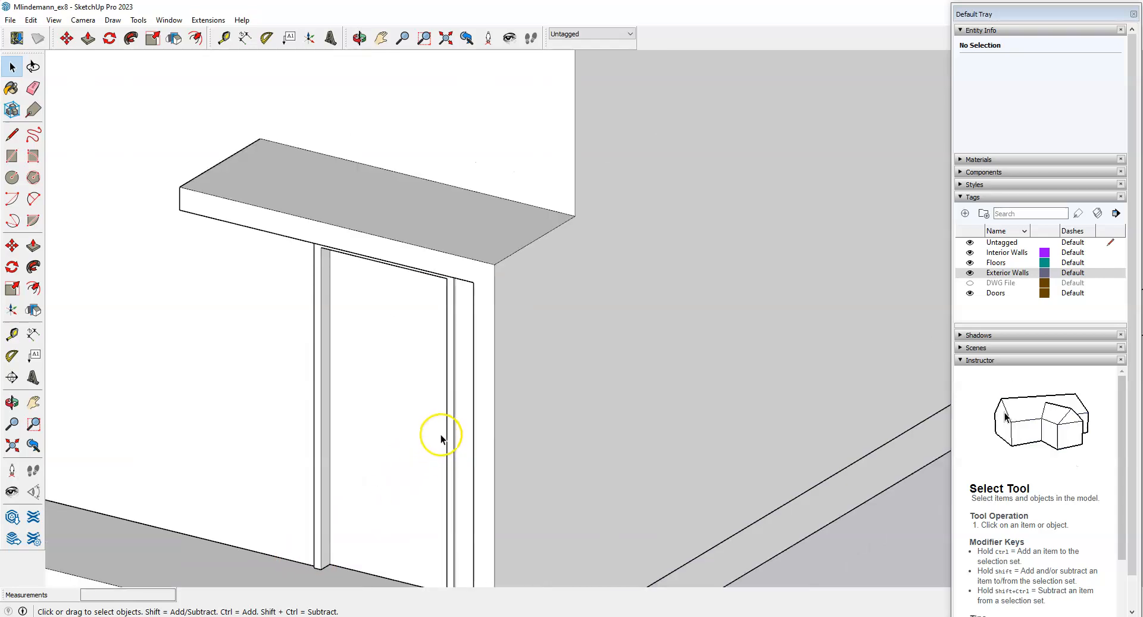
pyautogui.scroll(-3, 391, 548)
pyautogui.scroll(3, 395, 535)
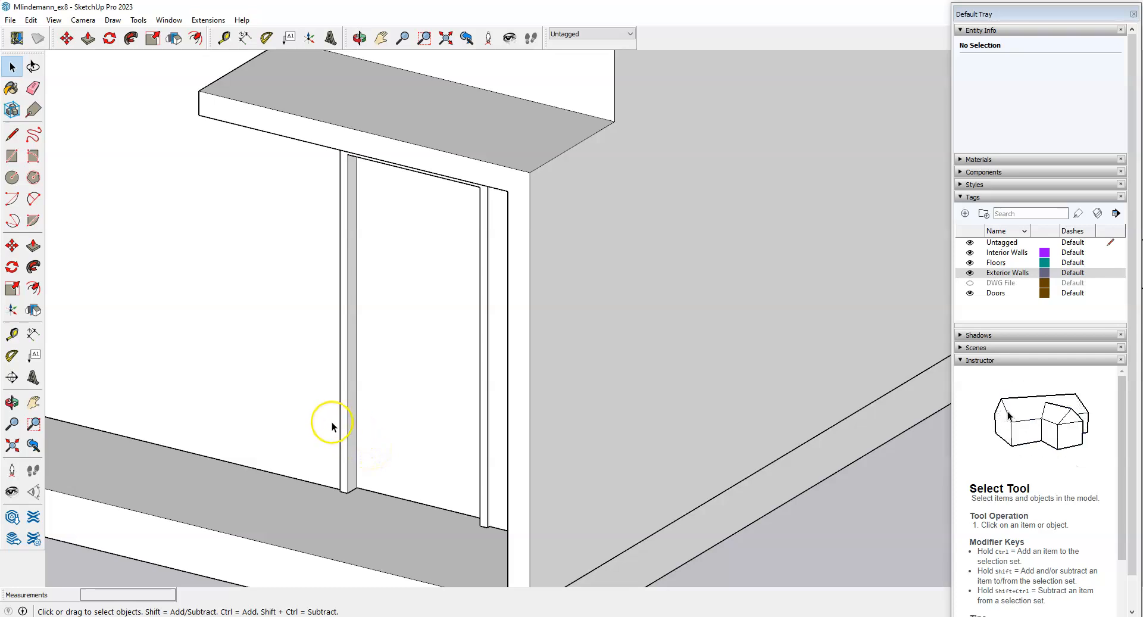
pyautogui.doubleClick(395, 387)
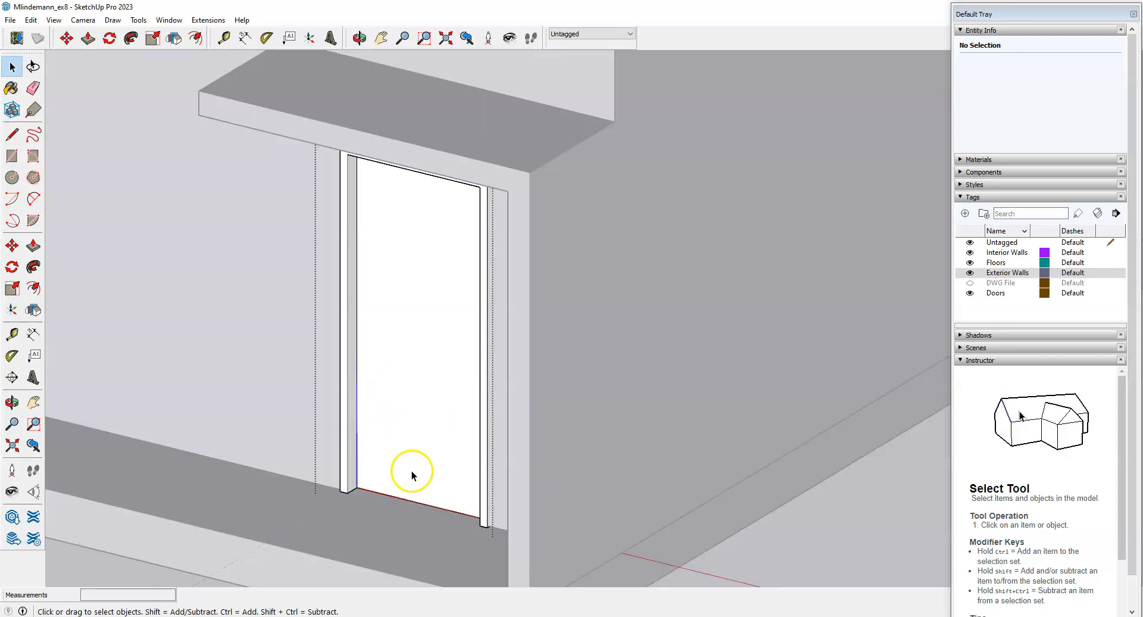
pyautogui.moveTo(364, 482); pyautogui.dragTo(390, 500, button='middle')
pyautogui.scroll(2, 390, 500)
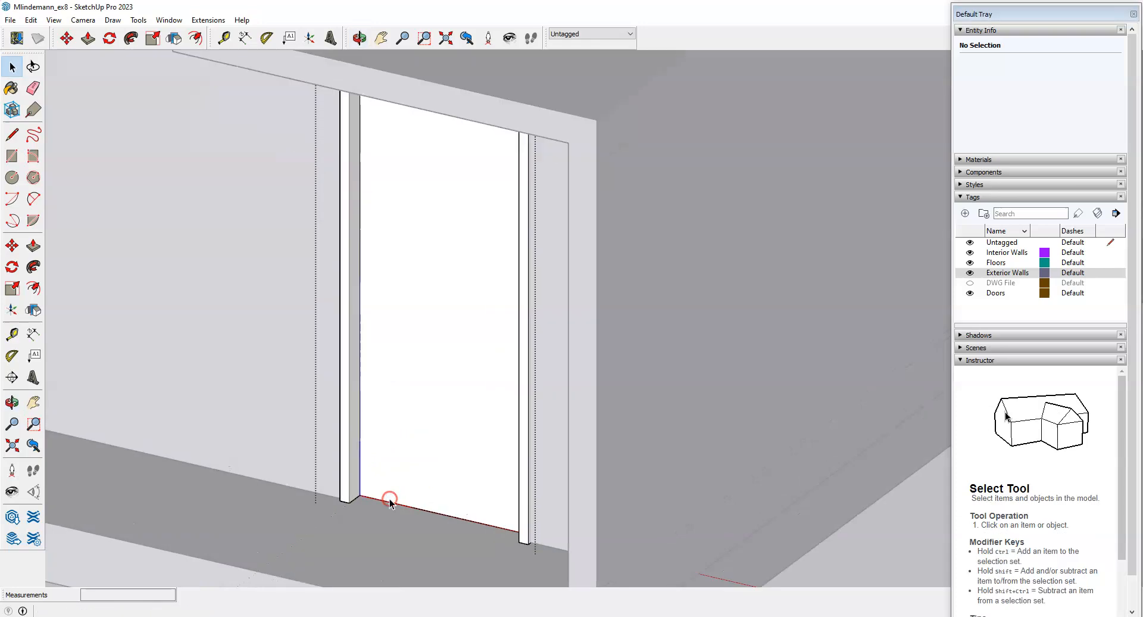
pyautogui.scroll(-2, 389, 501)
pyautogui.scroll(3, 401, 431)
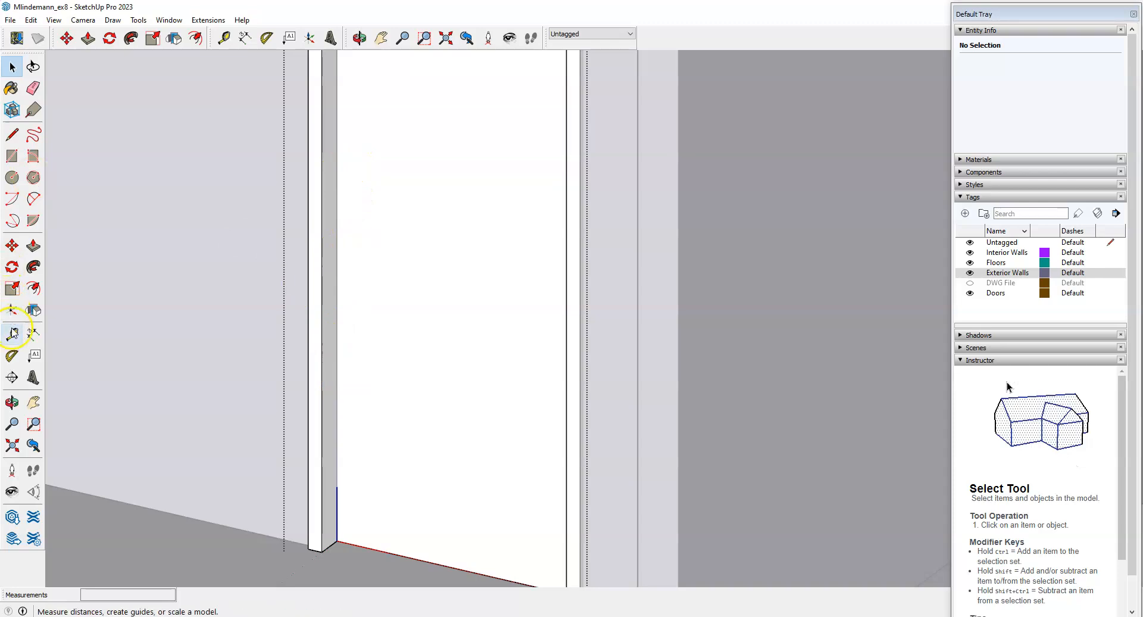
# Place guides 4 inches in from the panel's left edge and 40 inches up from its bottom.
pyautogui.click(12, 334)
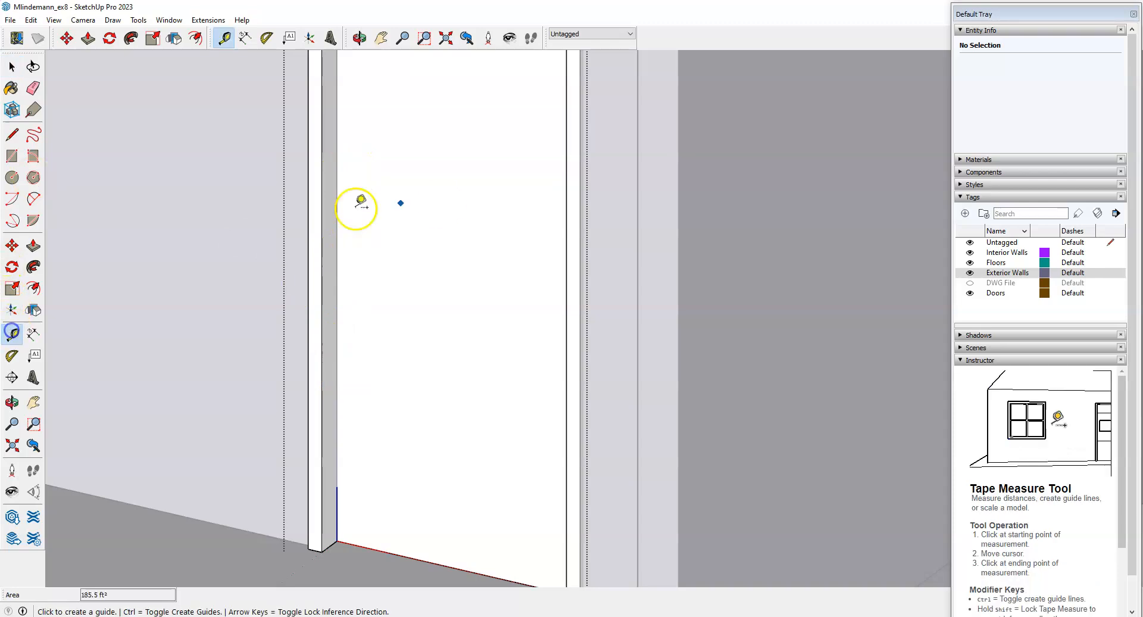
pyautogui.click(337, 243)
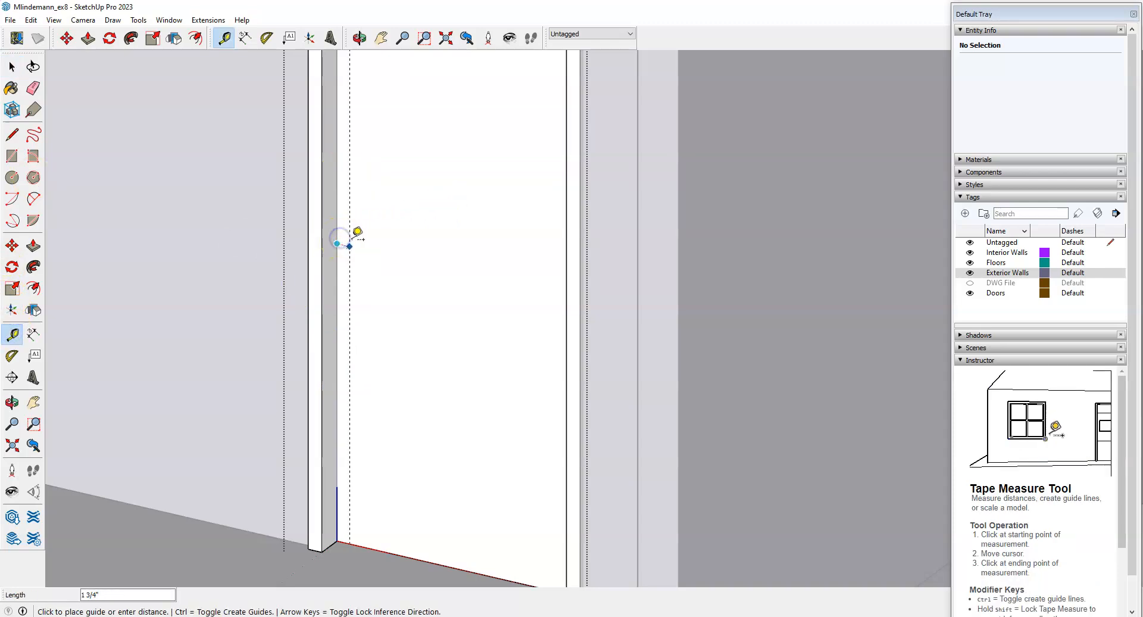
pyautogui.press('Return')
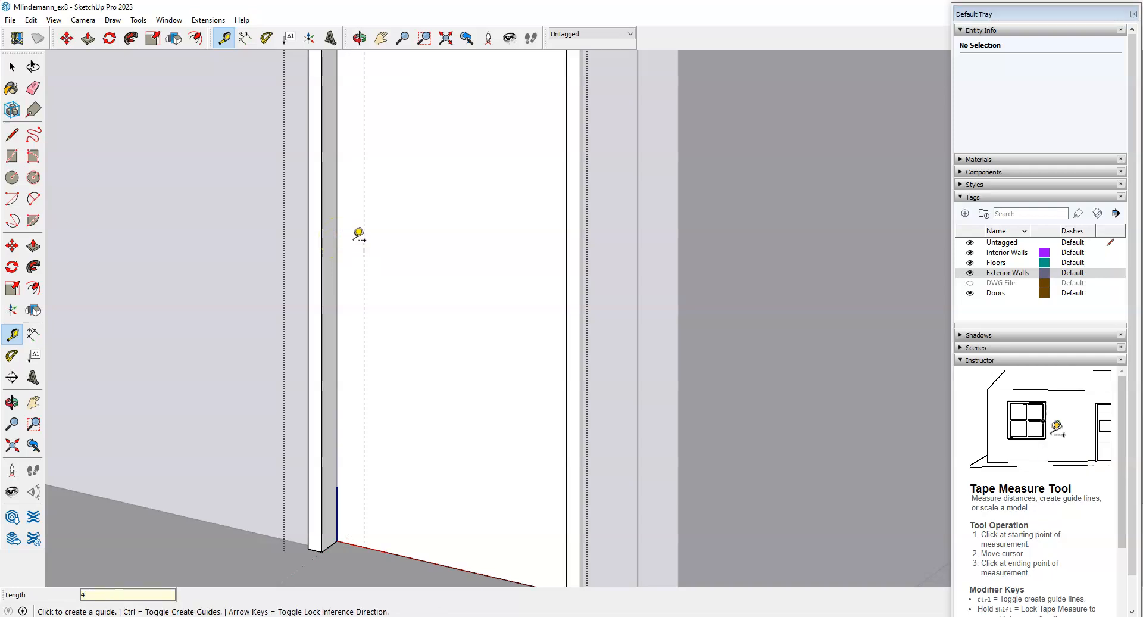
pyautogui.scroll(-2, 378, 290)
pyautogui.scroll(2, 405, 333)
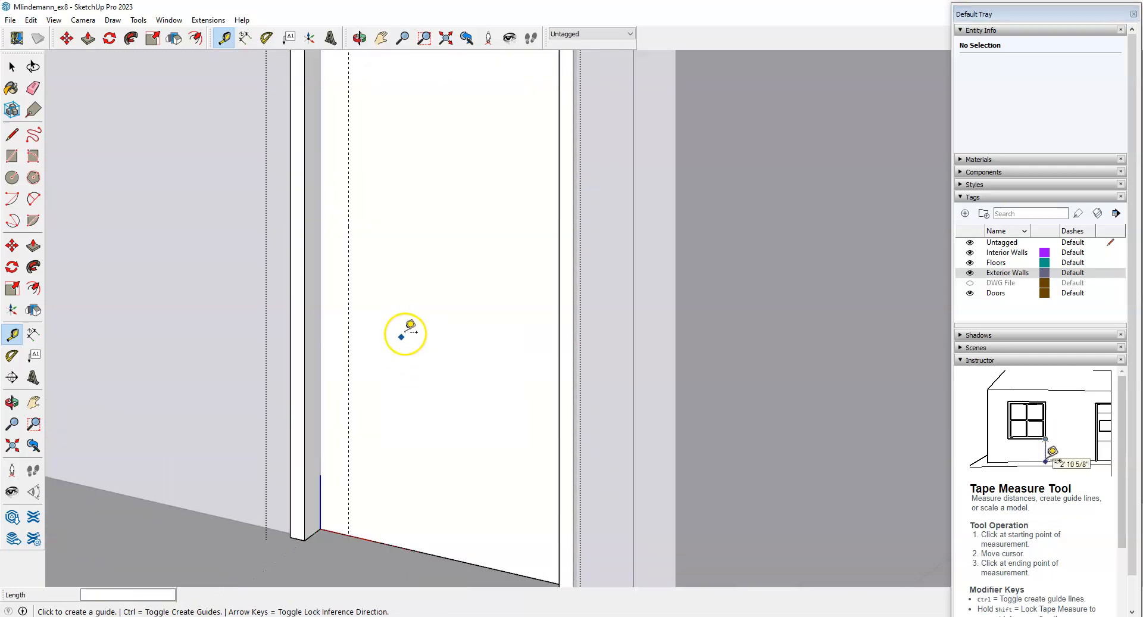
pyautogui.click(393, 543)
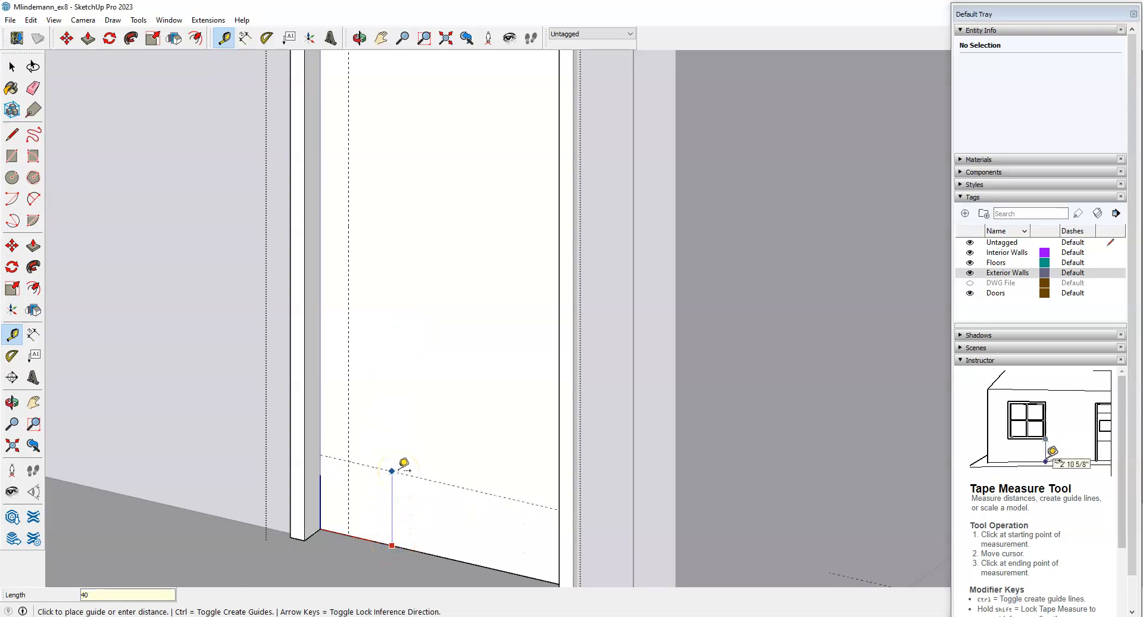
pyautogui.press('Return')
# Orbit around the door panel, then start and cancel a tape measurement from the vertical guide.
pyautogui.moveTo(403, 476); pyautogui.dragTo(513, 413, button='middle')
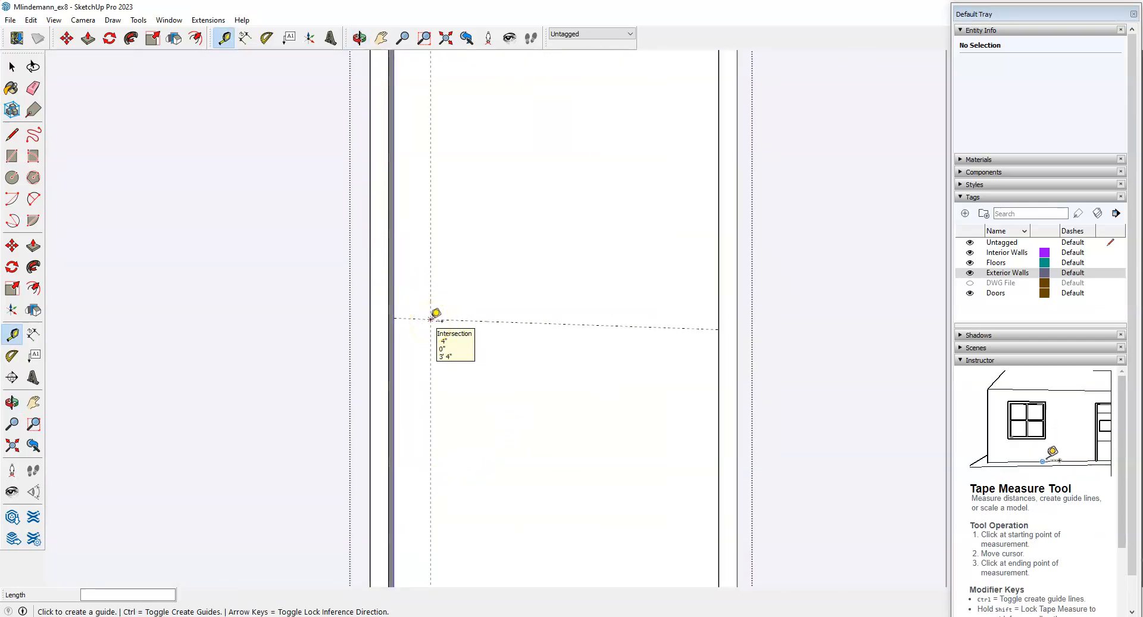
pyautogui.scroll(-2, 431, 318)
pyautogui.moveTo(457, 324)
pyautogui.mouseDown(button='middle')
pyautogui.moveTo(467, 339)
pyautogui.moveTo(453, 346)
pyautogui.mouseUp(button='middle')
pyautogui.scroll(3, 317, 390)
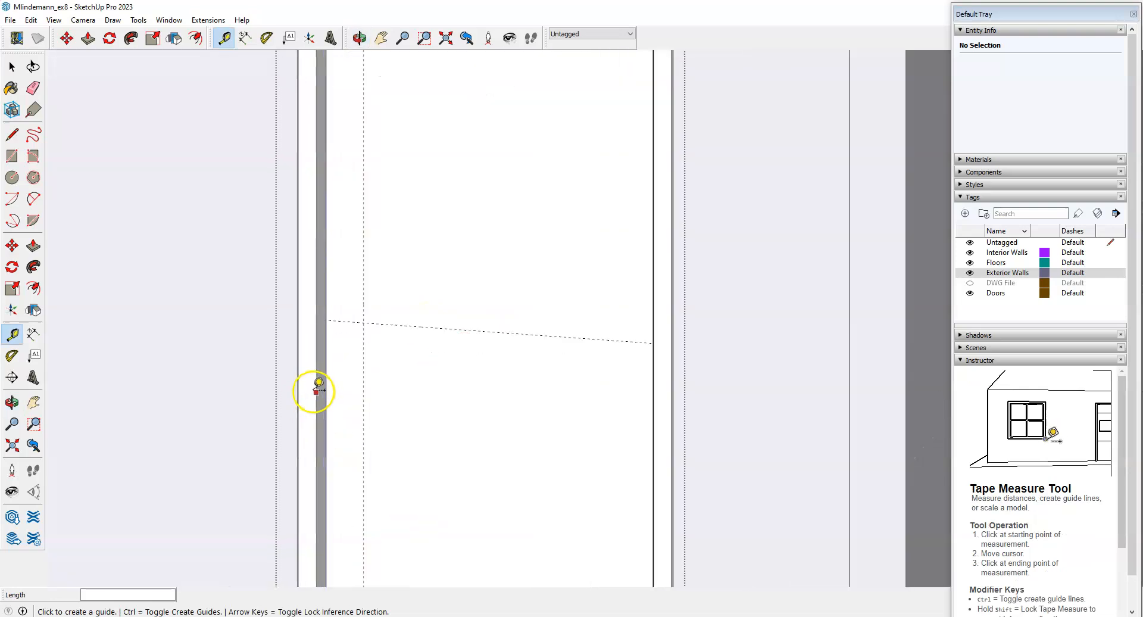
pyautogui.scroll(2, 396, 347)
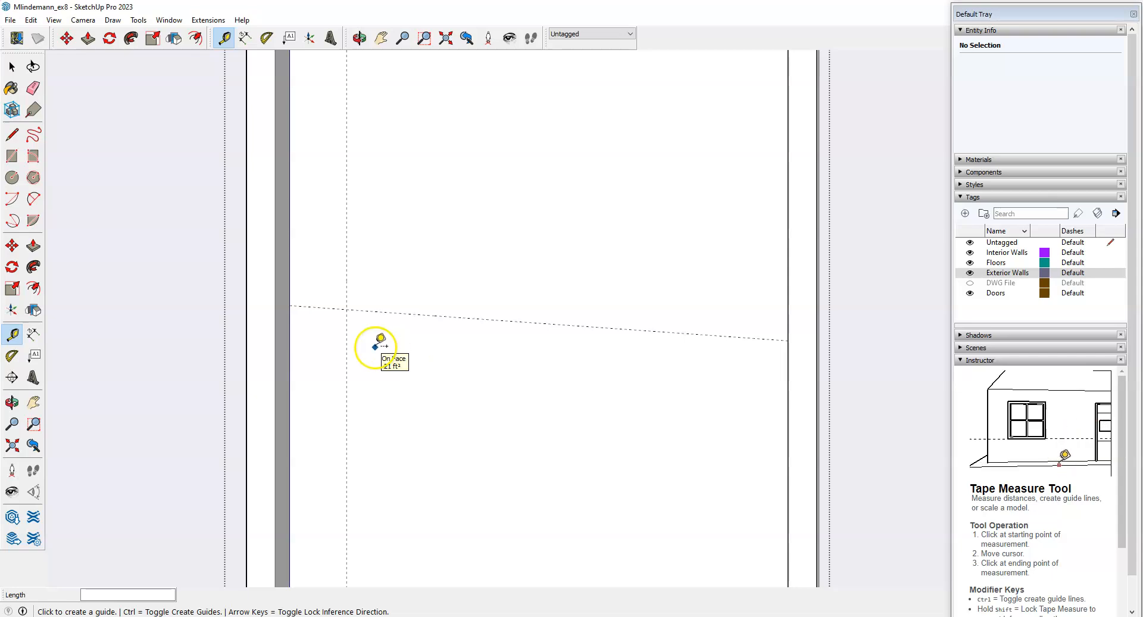
pyautogui.press('l')
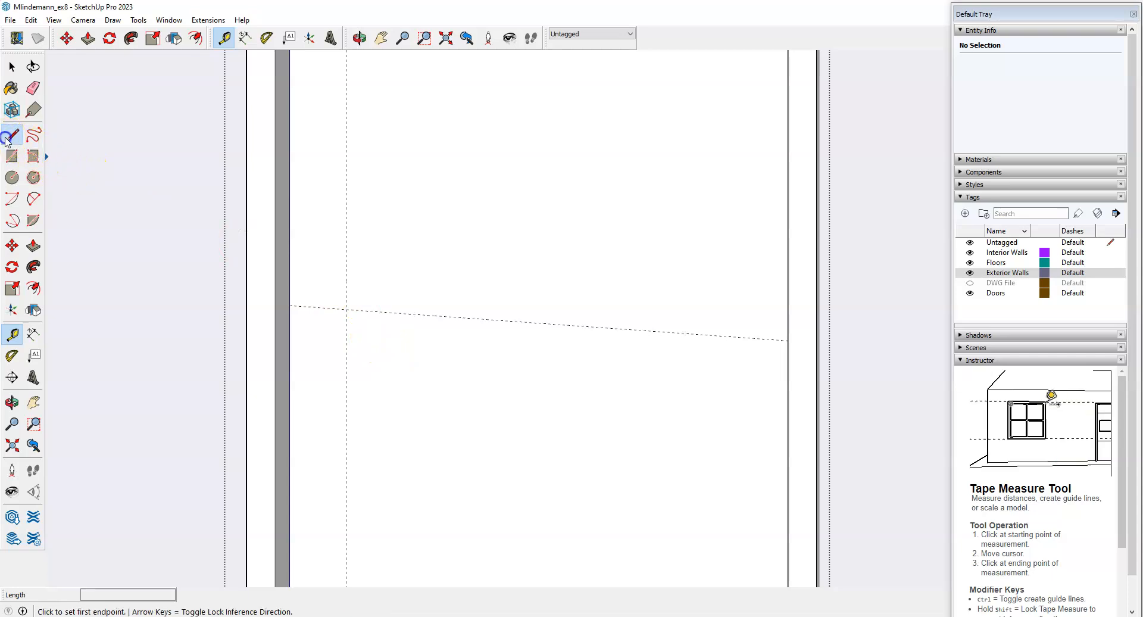
pyautogui.scroll(1, 362, 400)
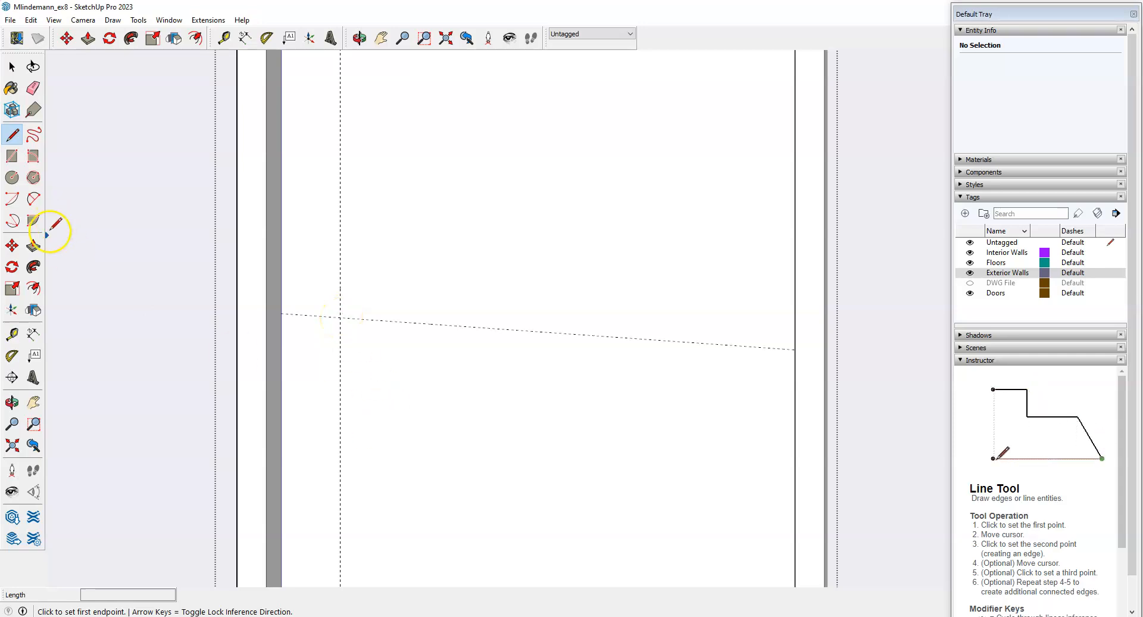
pyautogui.click(13, 334)
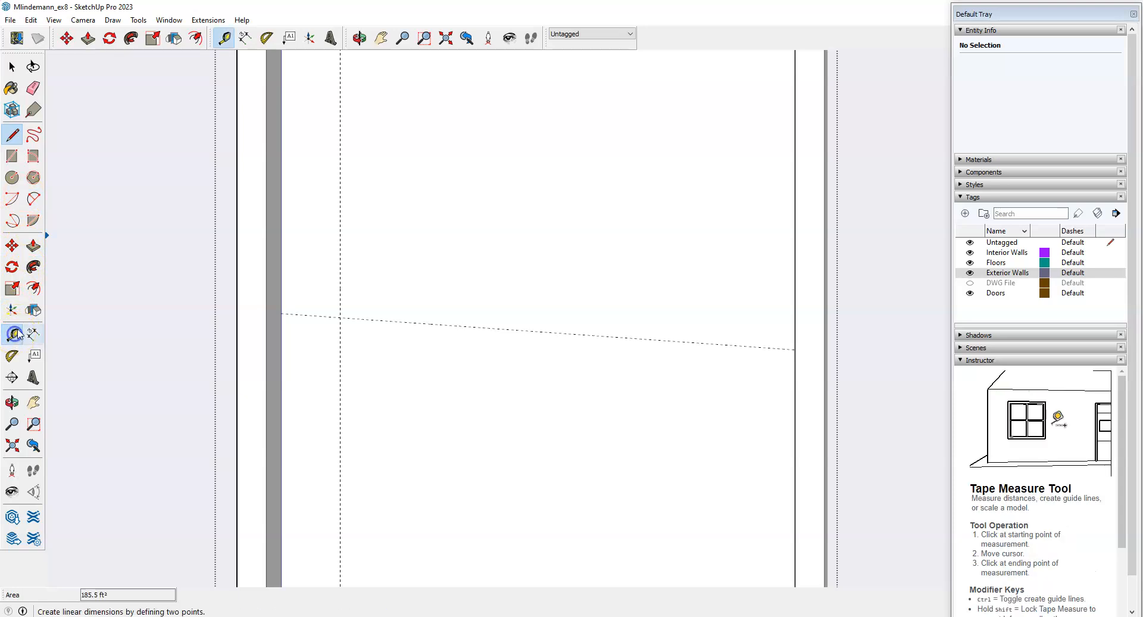
pyautogui.click(341, 286)
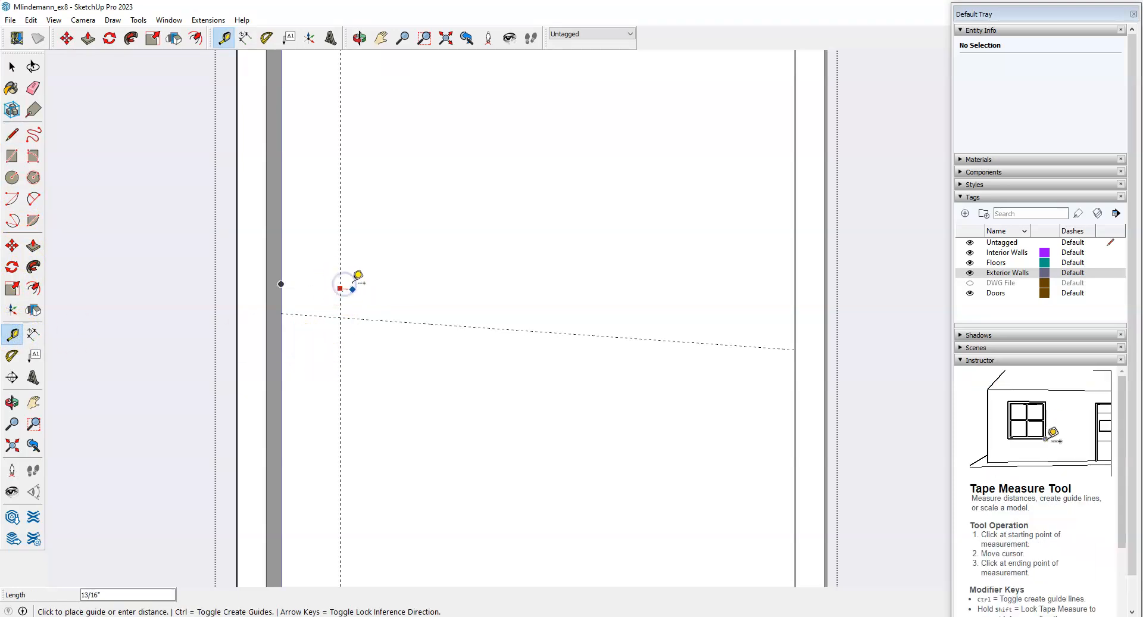
pyautogui.press('space')
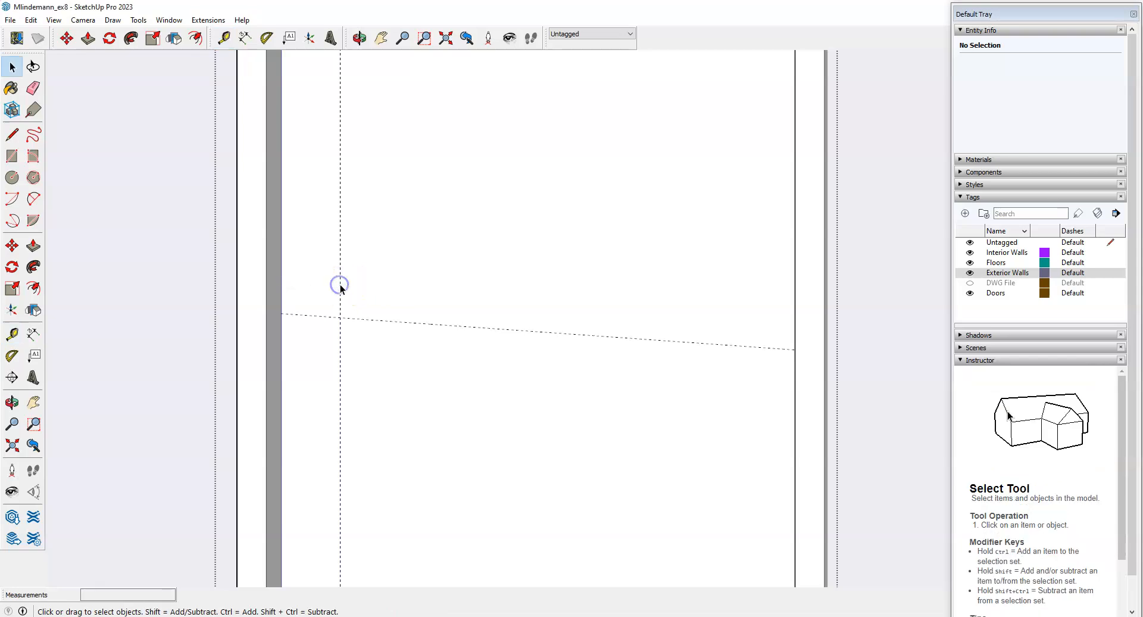
# Copy the 4-inch vertical guide 1 inch to the right and 2 inches to the left.
pyautogui.click(341, 284)
pyautogui.press('m')
pyautogui.press('ctrl')
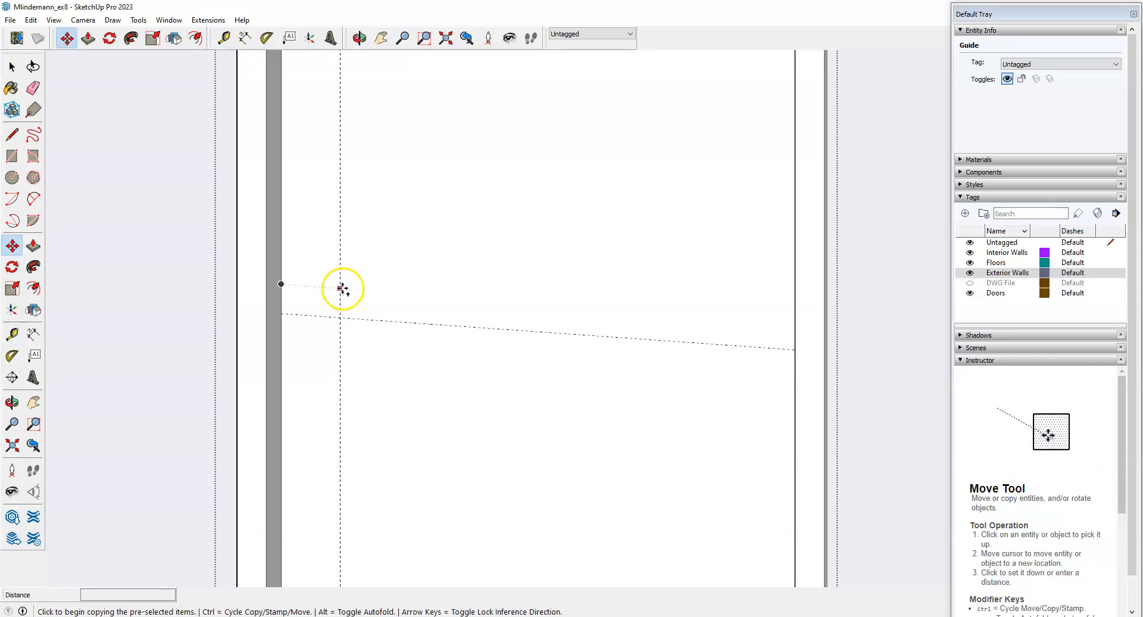
pyautogui.click(341, 289)
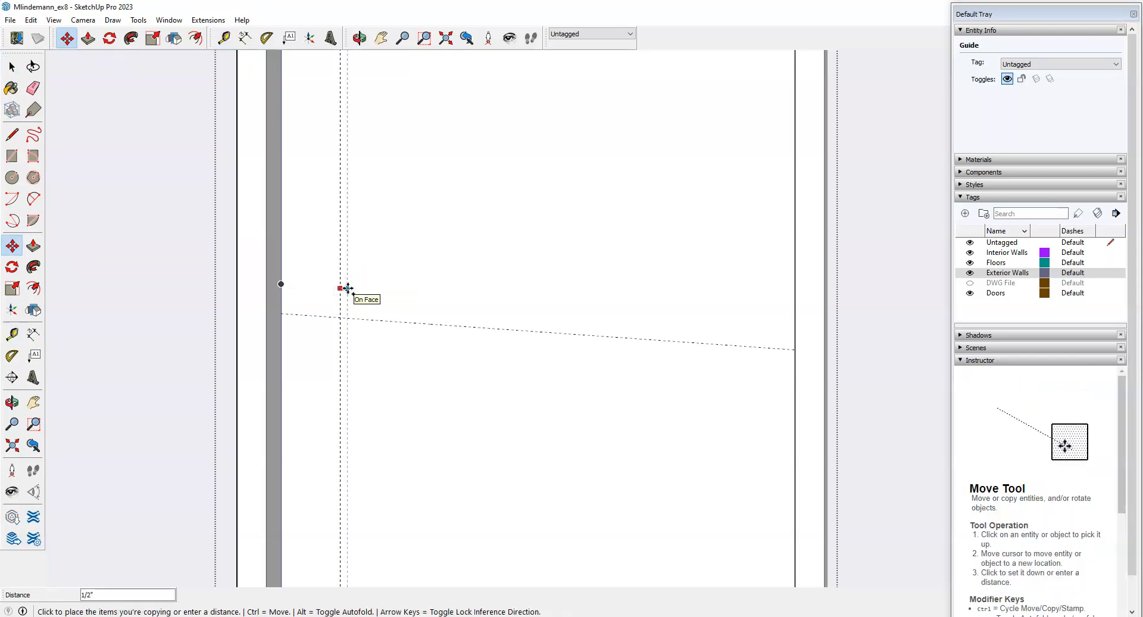
pyautogui.write('1')
pyautogui.press('Return')
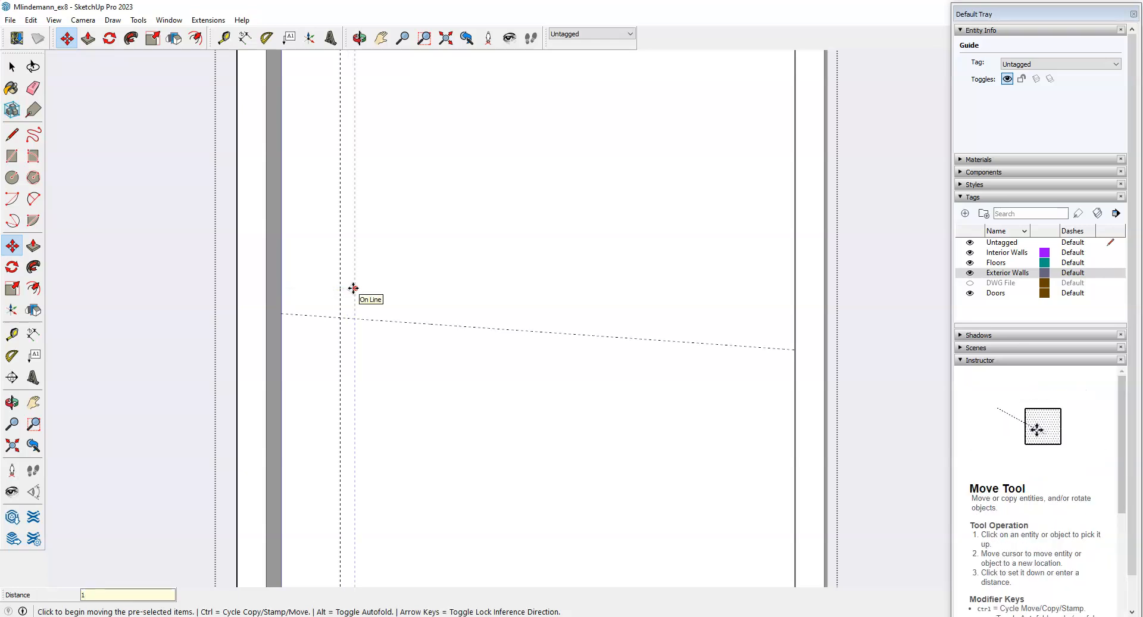
pyautogui.press('ctrl')
pyautogui.click(354, 288)
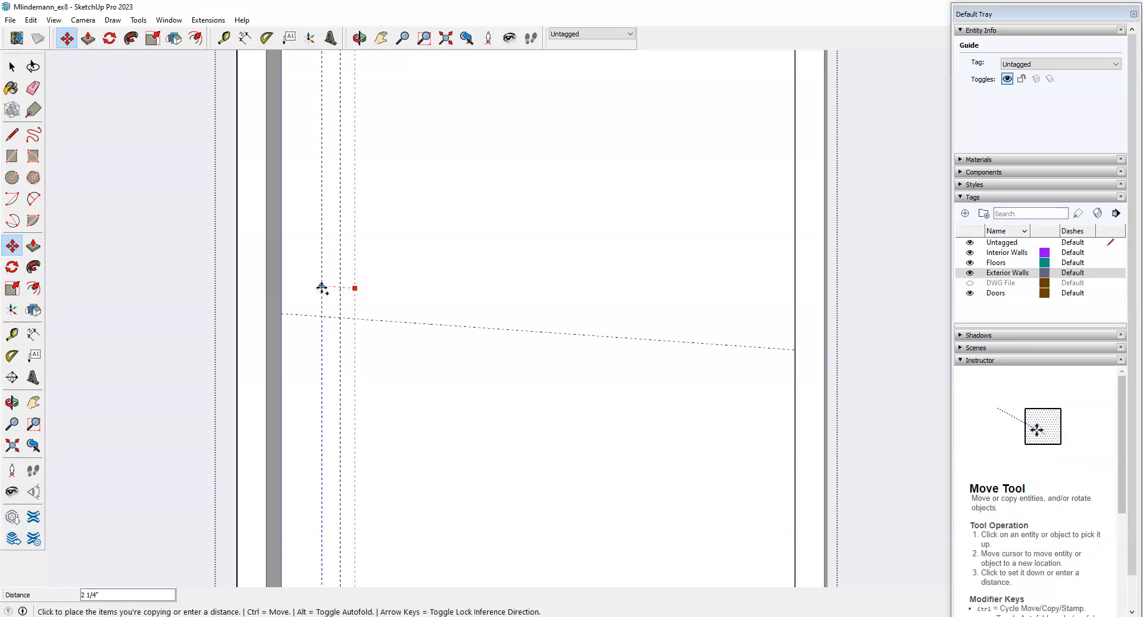
pyautogui.write('2')
pyautogui.press('Return')
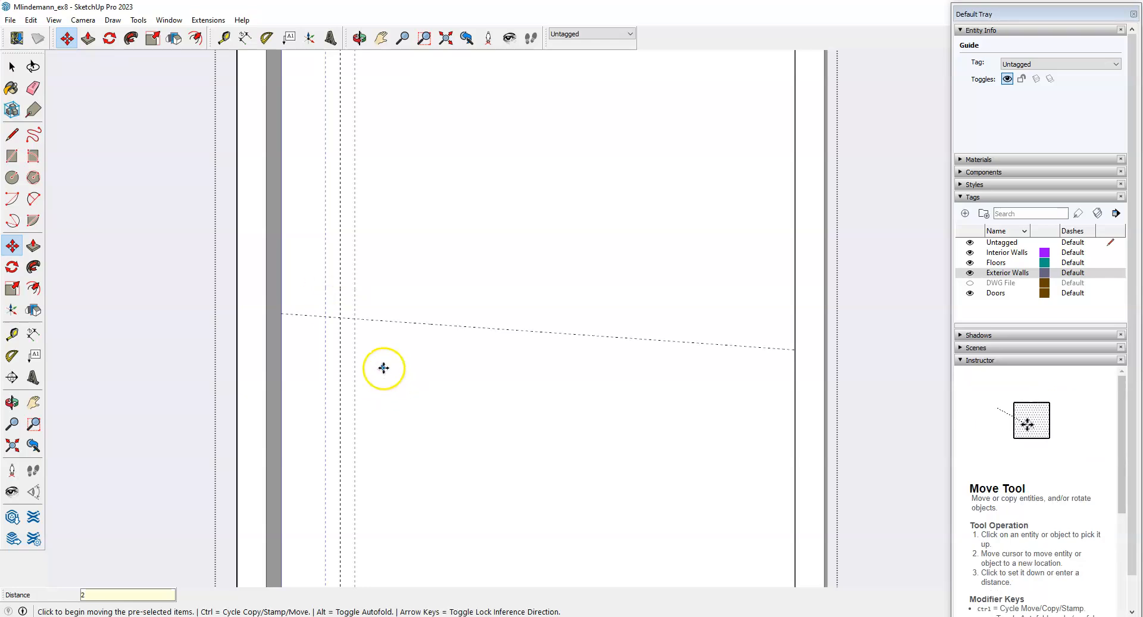
pyautogui.press('space')
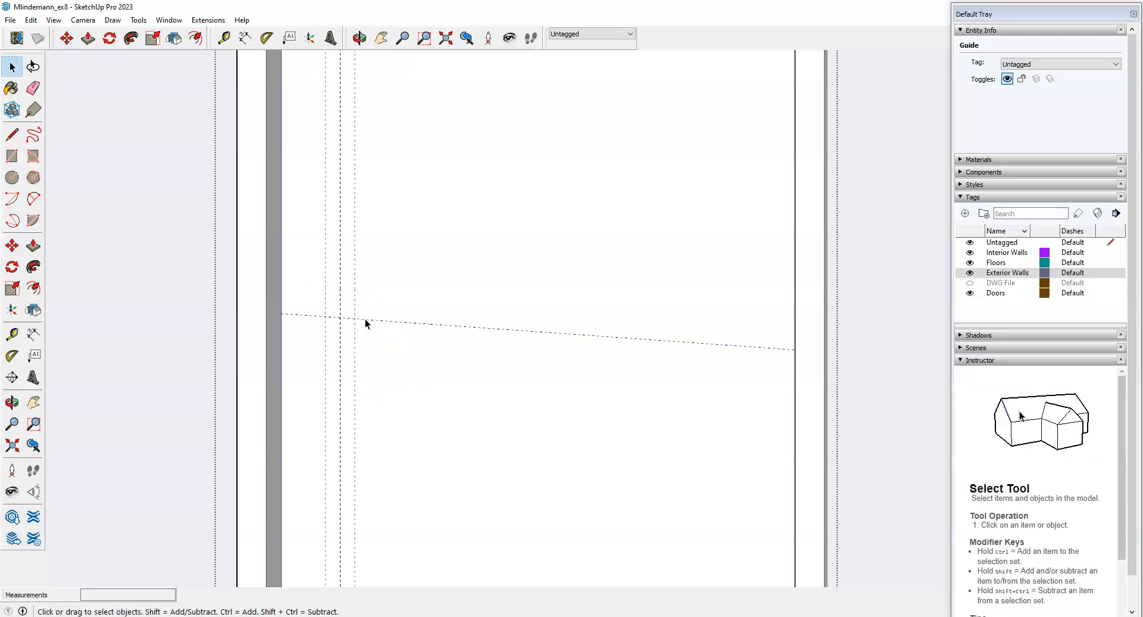
# Copy the sloping 40-inch guide 6 and 12 inches away, giving three parallel guides.
pyautogui.click(12, 245)
pyautogui.press('ctrl')
pyautogui.click(366, 319)
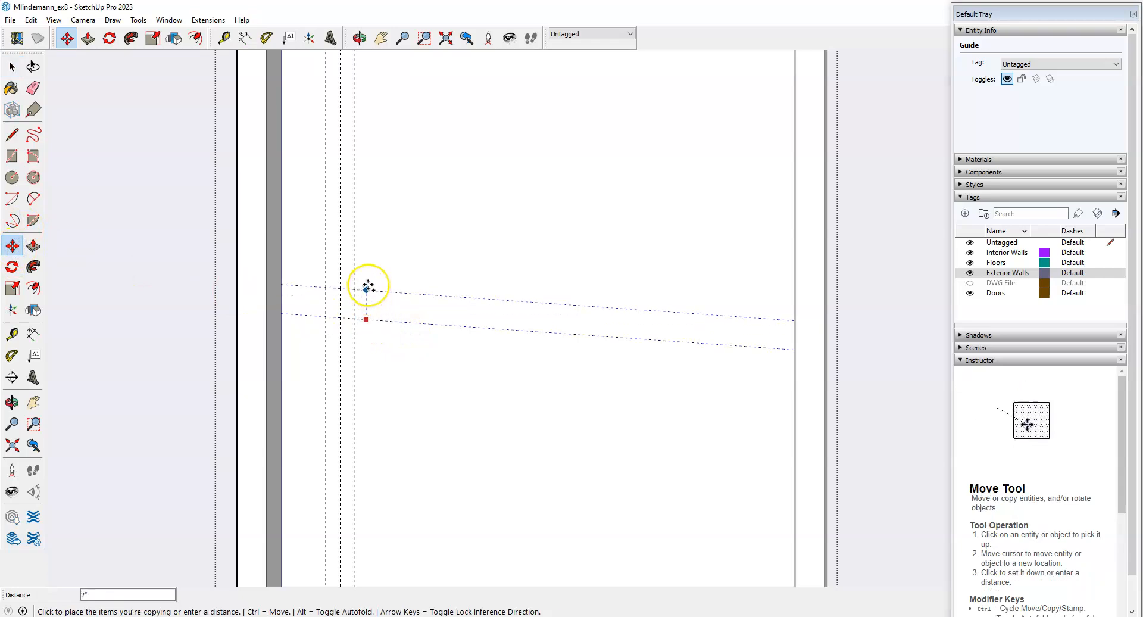
pyautogui.write('6')
pyautogui.press('Return')
pyautogui.press('ctrl')
pyautogui.click(379, 236)
pyautogui.write('12')
pyautogui.press('Return')
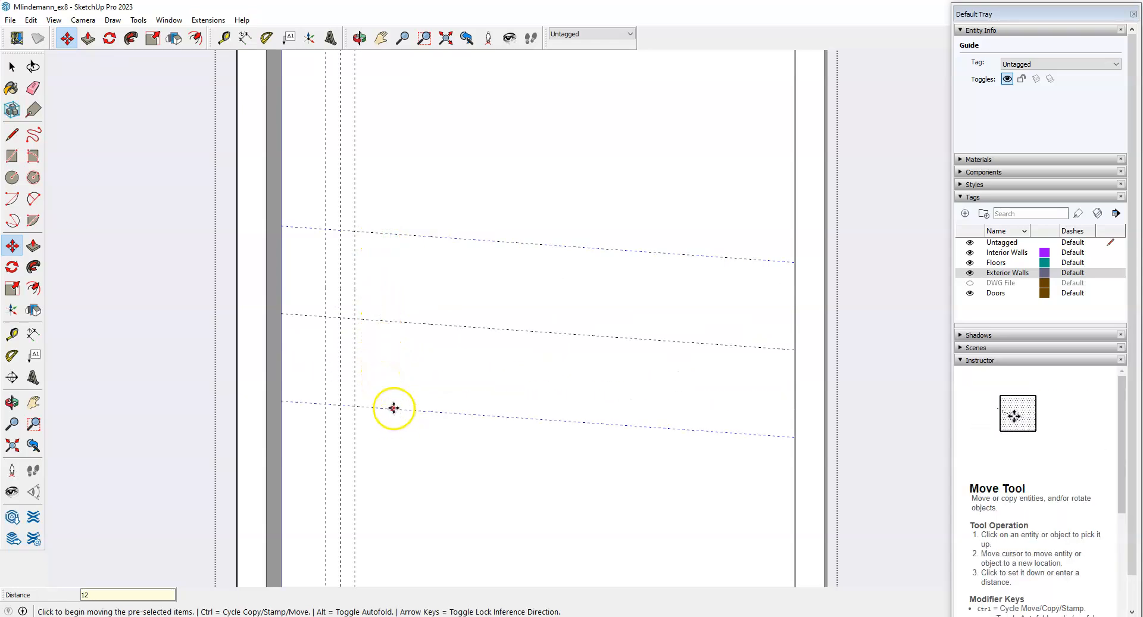
pyautogui.press('space')
pyautogui.scroll(1, 292, 346)
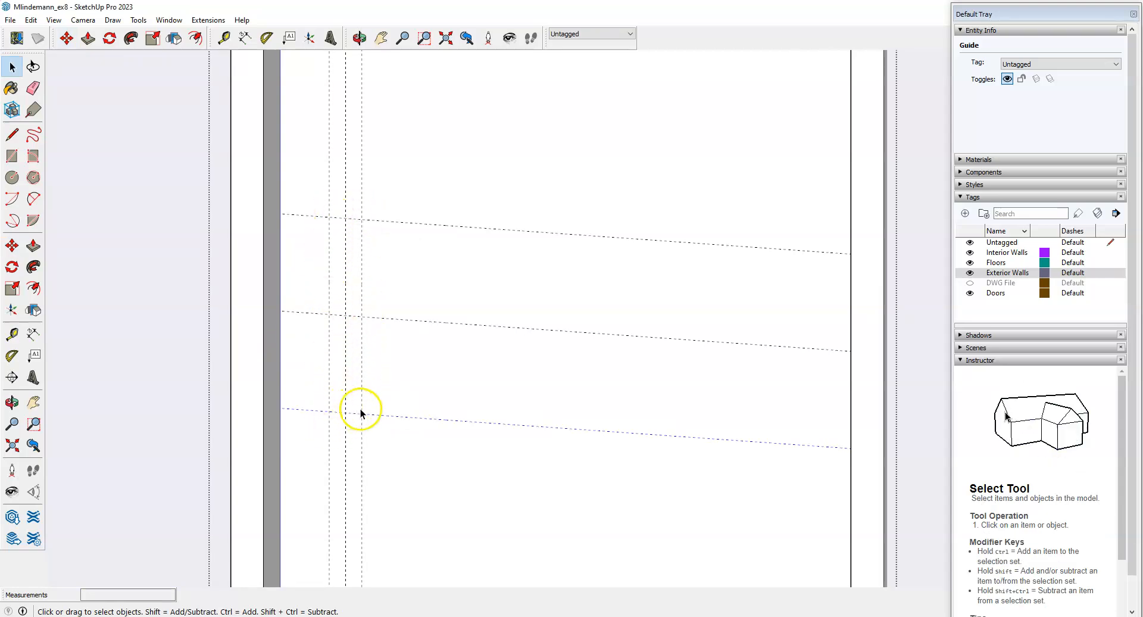
# Draw a thin rectangle between the upper and lower guide intersections.
pyautogui.click(12, 155)
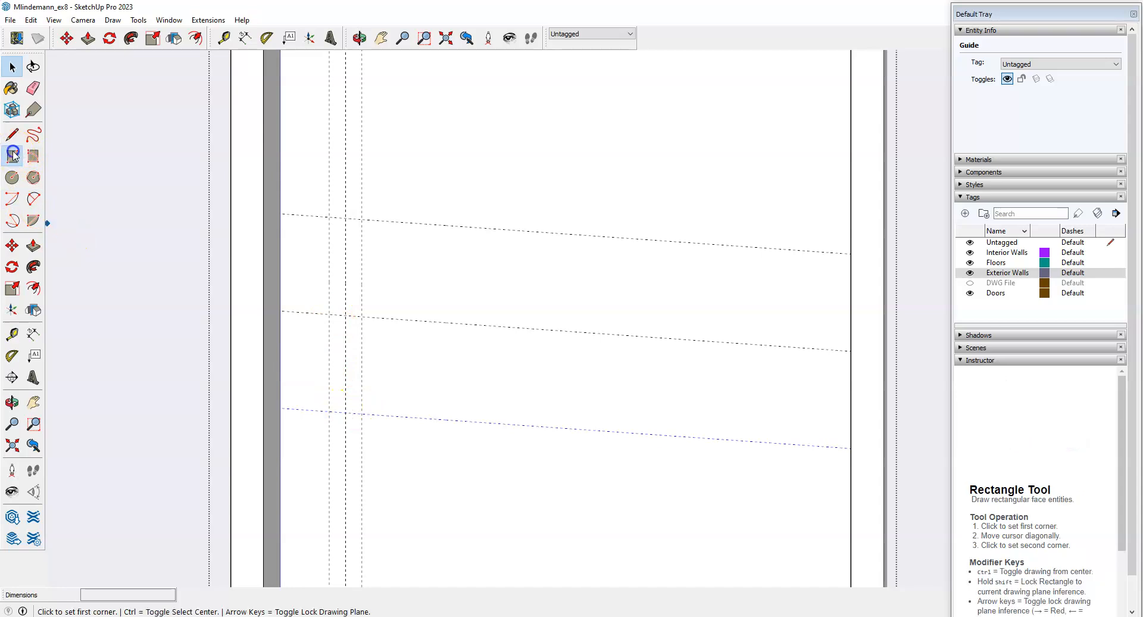
pyautogui.click(329, 216)
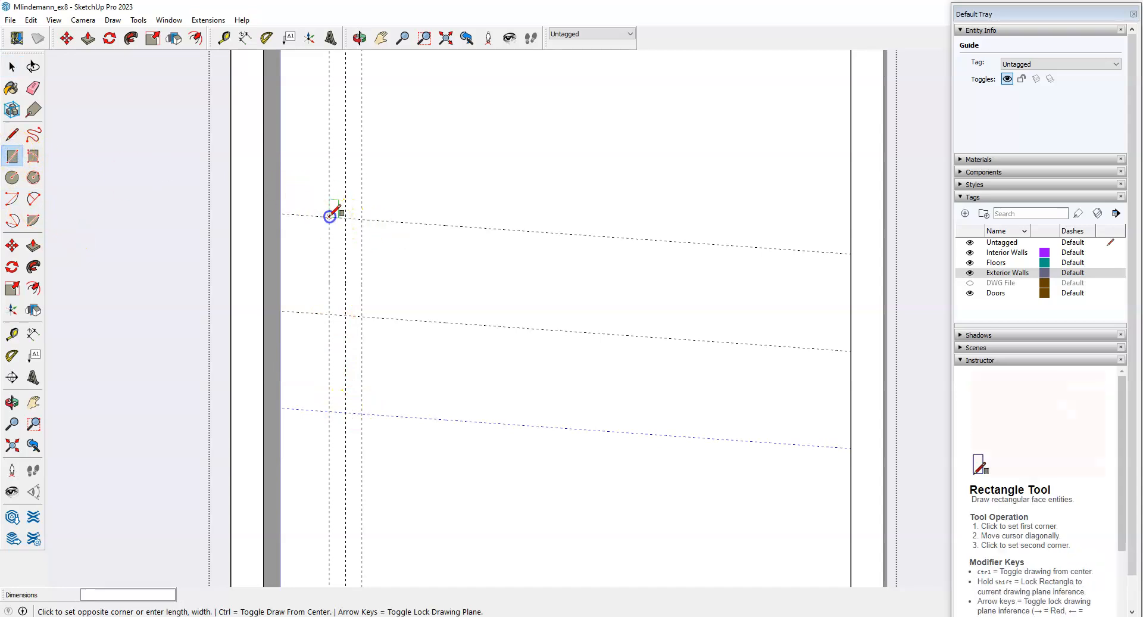
pyautogui.click(361, 413)
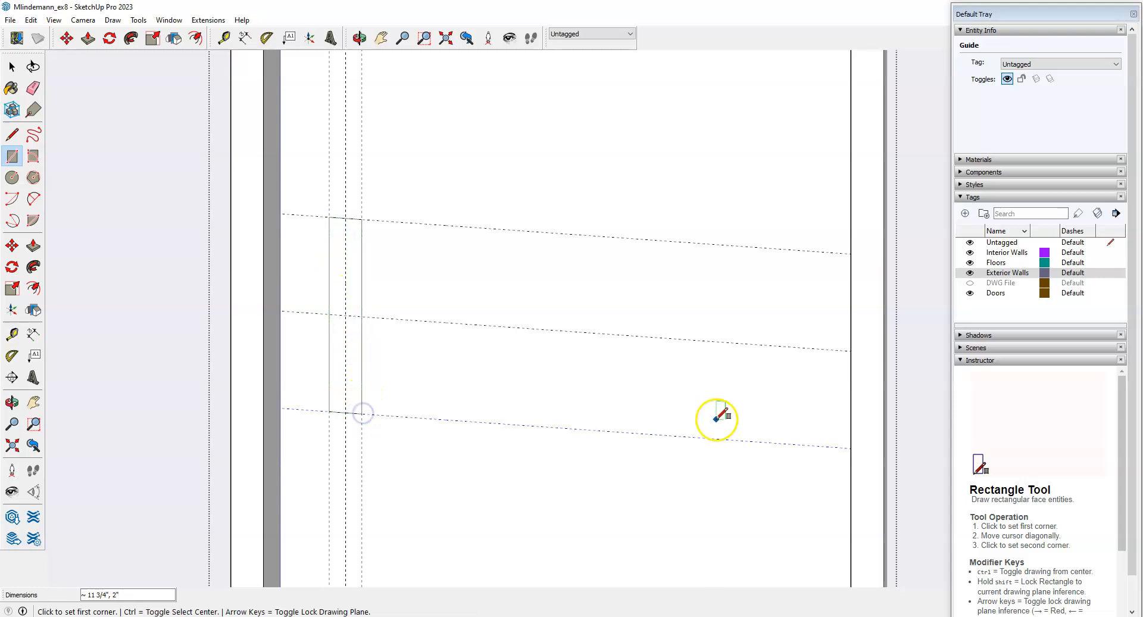
pyautogui.press('space')
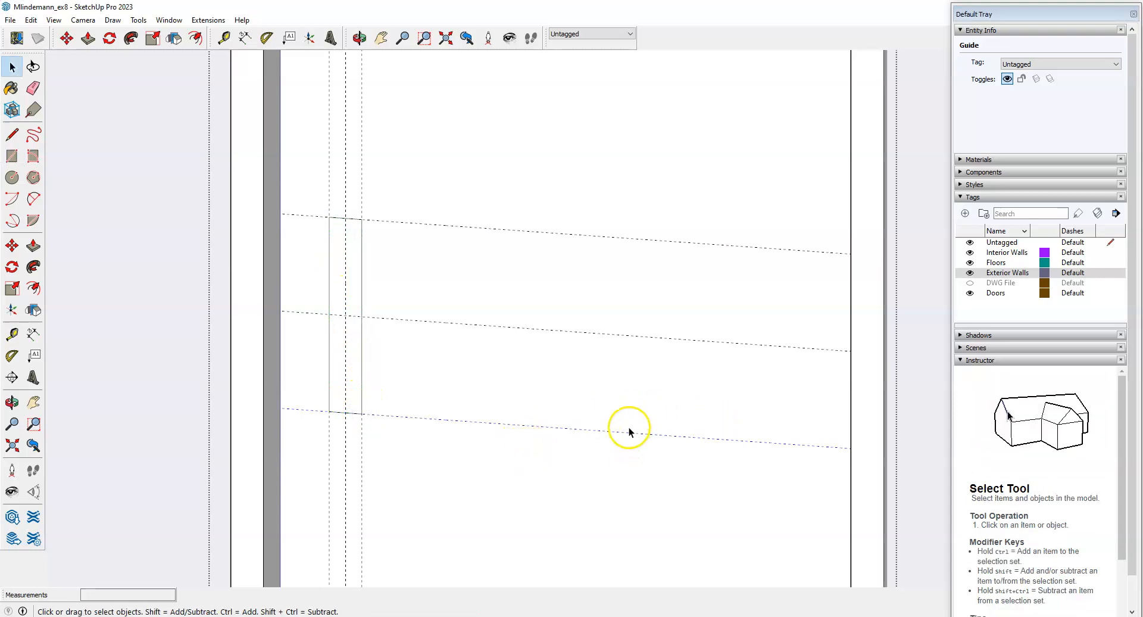
pyautogui.moveTo(631, 431); pyautogui.dragTo(558, 402, button='middle')
pyautogui.scroll(2, 365, 293)
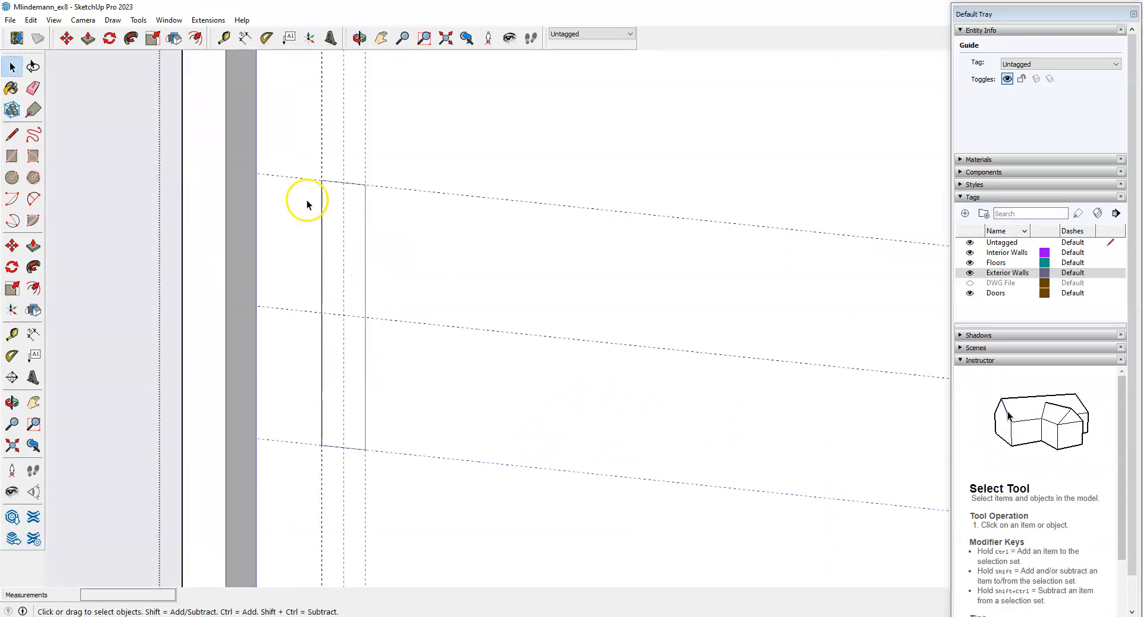
# Push/Pull the rectangle's face out 3 inches into a raised block.
pyautogui.moveTo(291, 134); pyautogui.dragTo(403, 461)
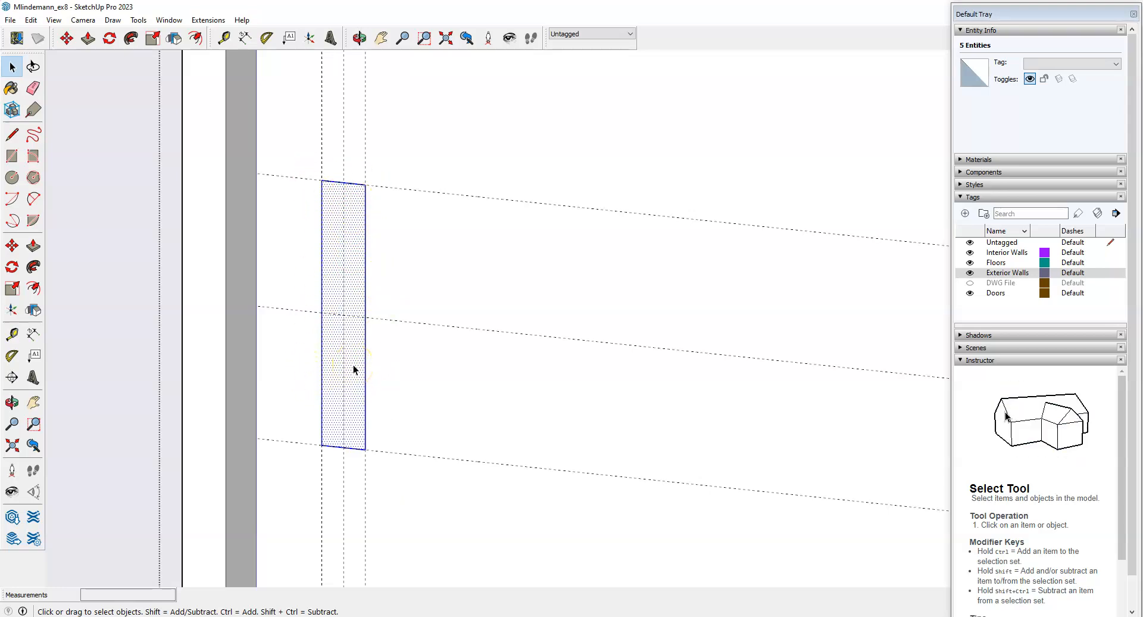
pyautogui.click(383, 364)
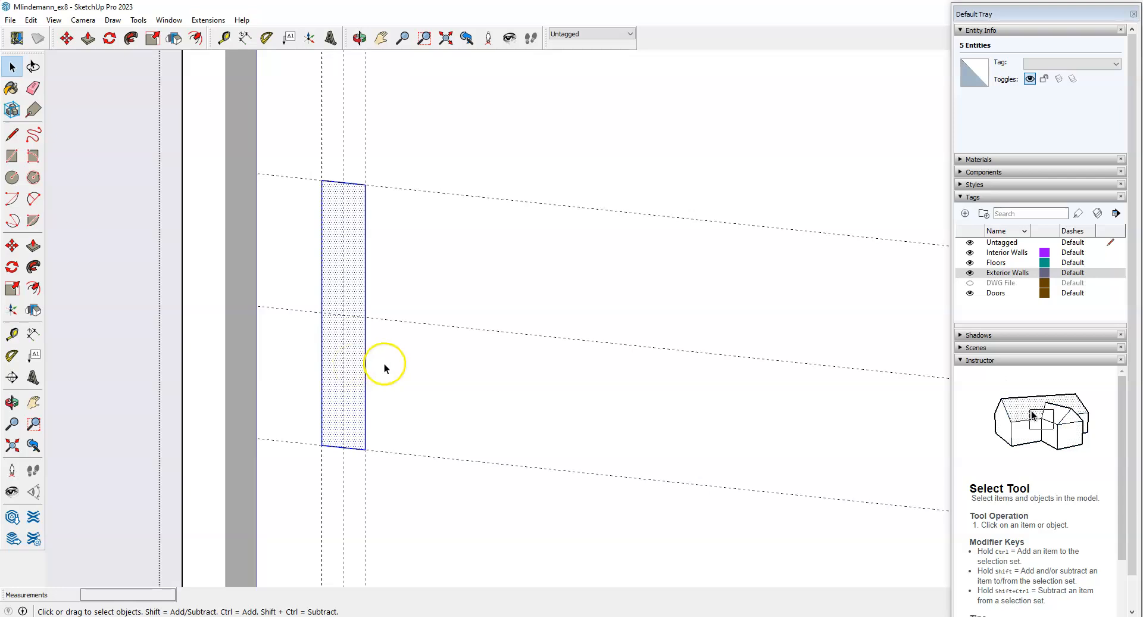
pyautogui.click(348, 296)
pyautogui.click(351, 256)
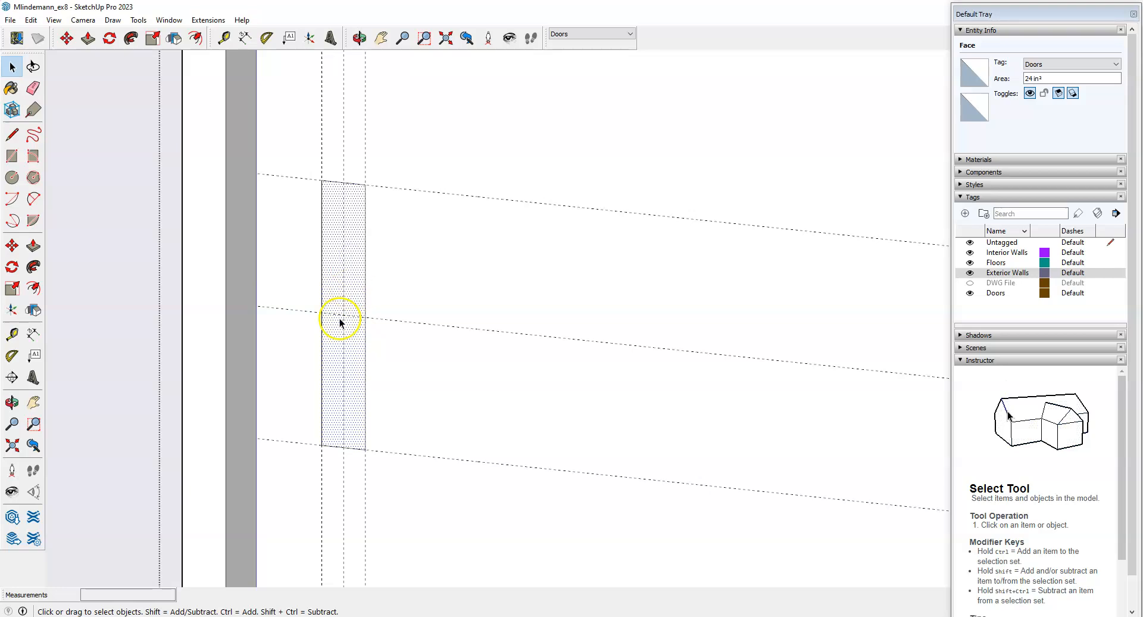
pyautogui.click(40, 255)
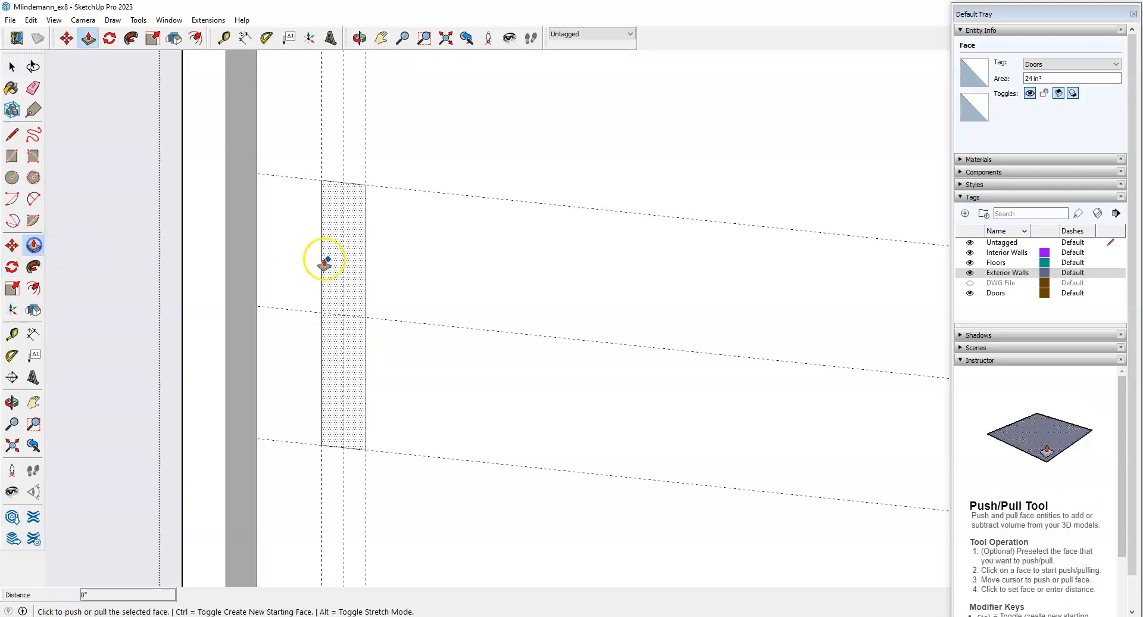
pyautogui.click(354, 247)
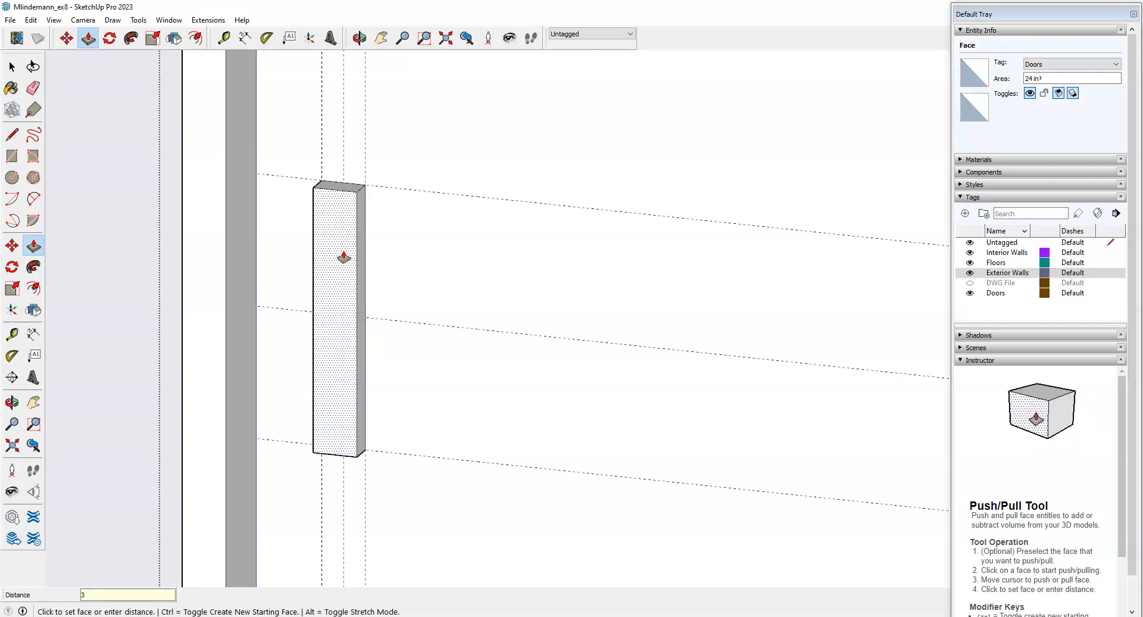
pyautogui.press('Return')
pyautogui.scroll(-1, 441, 301)
pyautogui.moveTo(473, 359); pyautogui.dragTo(365, 370, button='middle')
pyautogui.scroll(3, 412, 299)
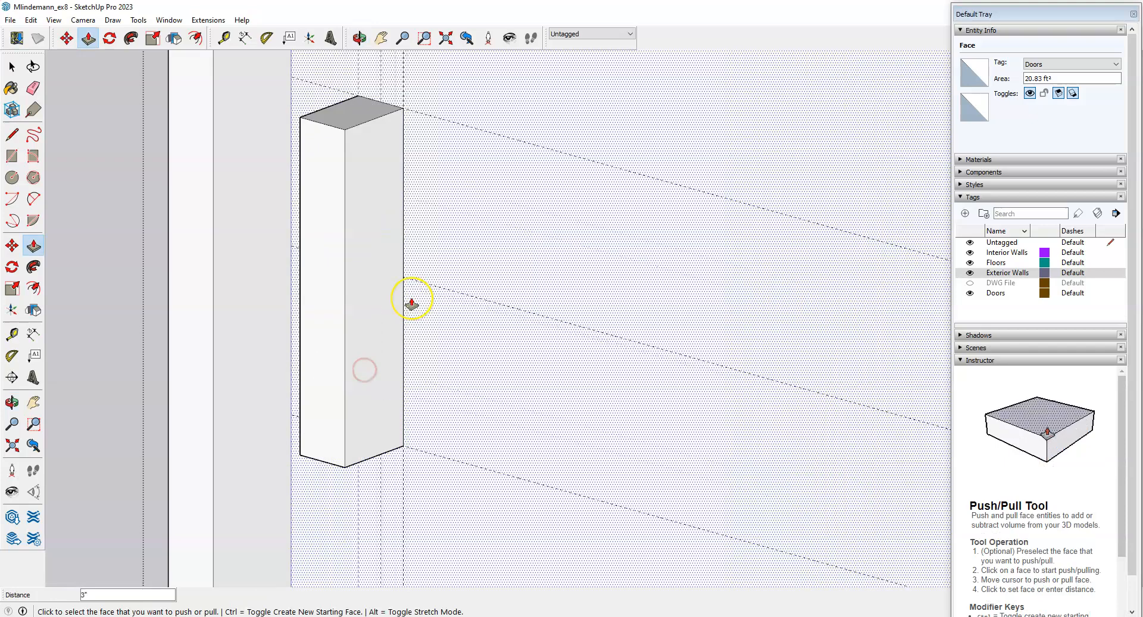
pyautogui.scroll(-1, 412, 303)
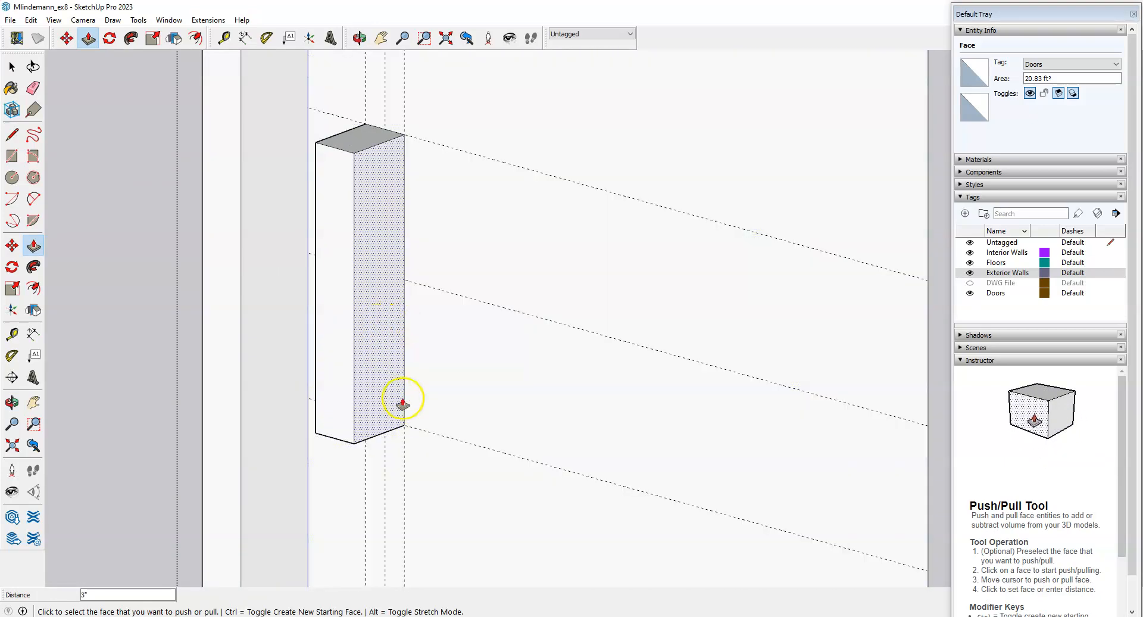
pyautogui.scroll(-1, 513, 360)
# Offset the block's side face inward to form an inset rectangle.
pyautogui.moveTo(443, 411); pyautogui.dragTo(480, 401, button='middle')
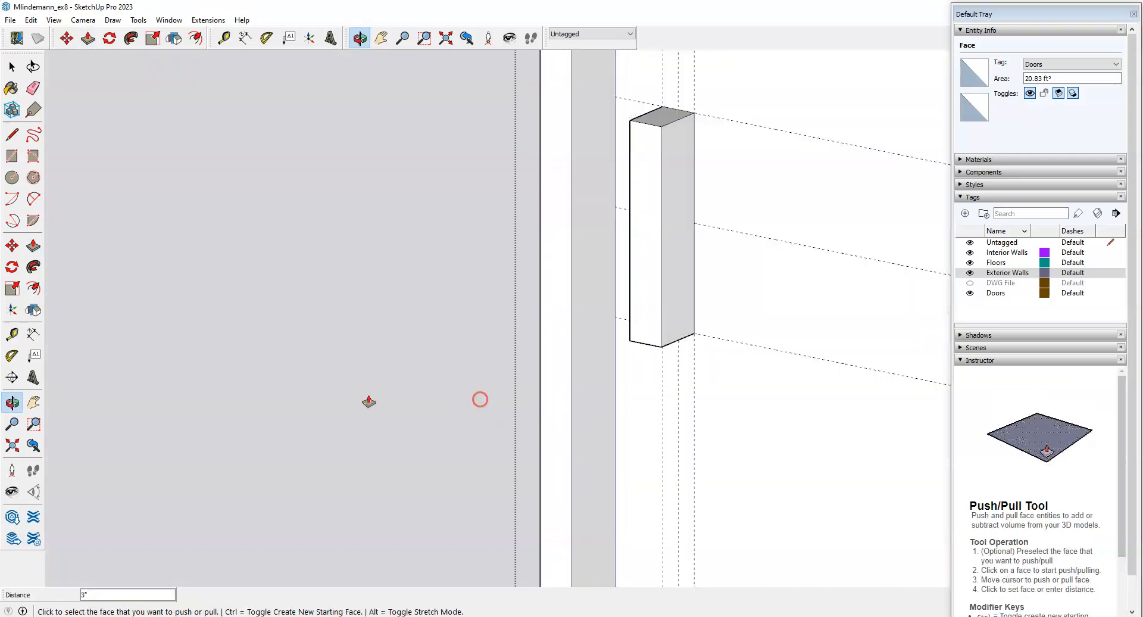
pyautogui.scroll(-2, 368, 400)
pyautogui.scroll(3, 625, 239)
pyautogui.scroll(1, 618, 378)
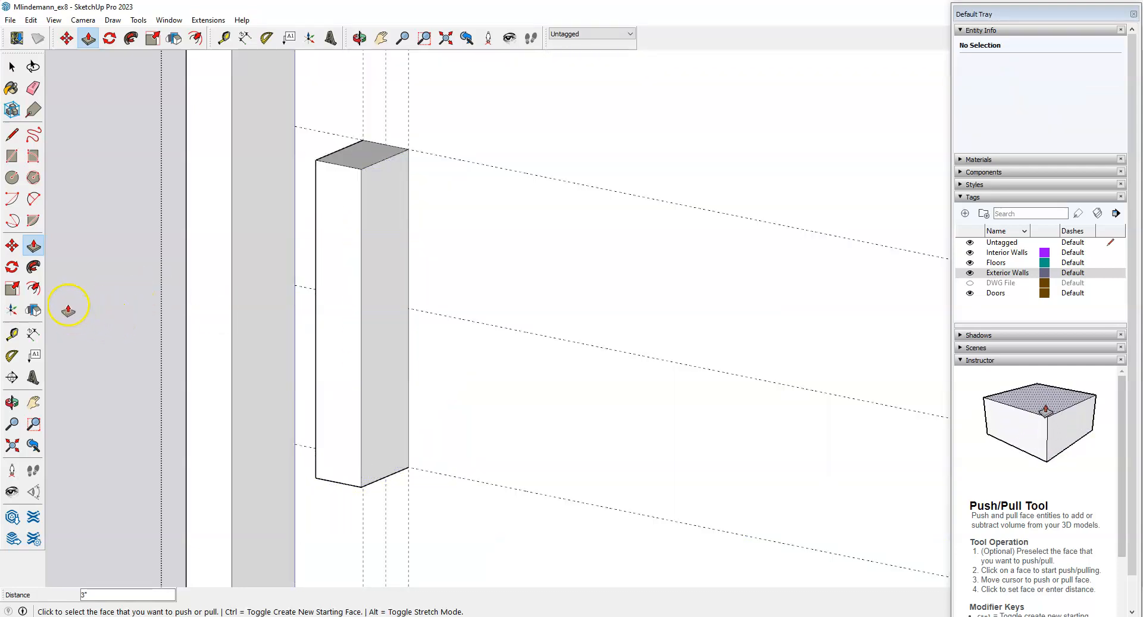
pyautogui.click(34, 290)
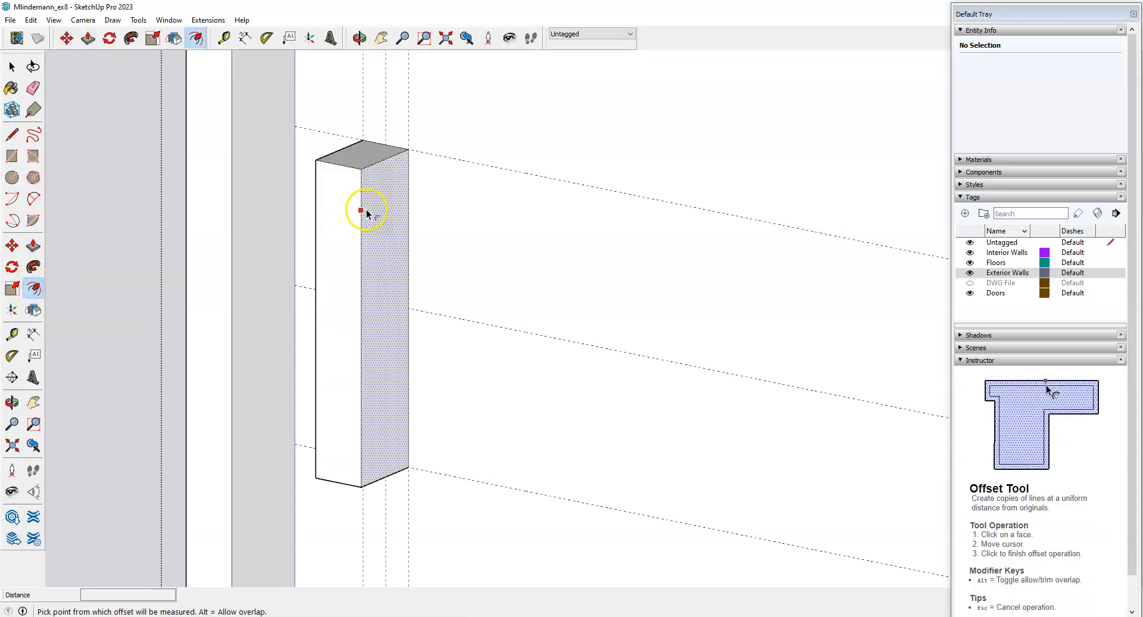
pyautogui.click(388, 163)
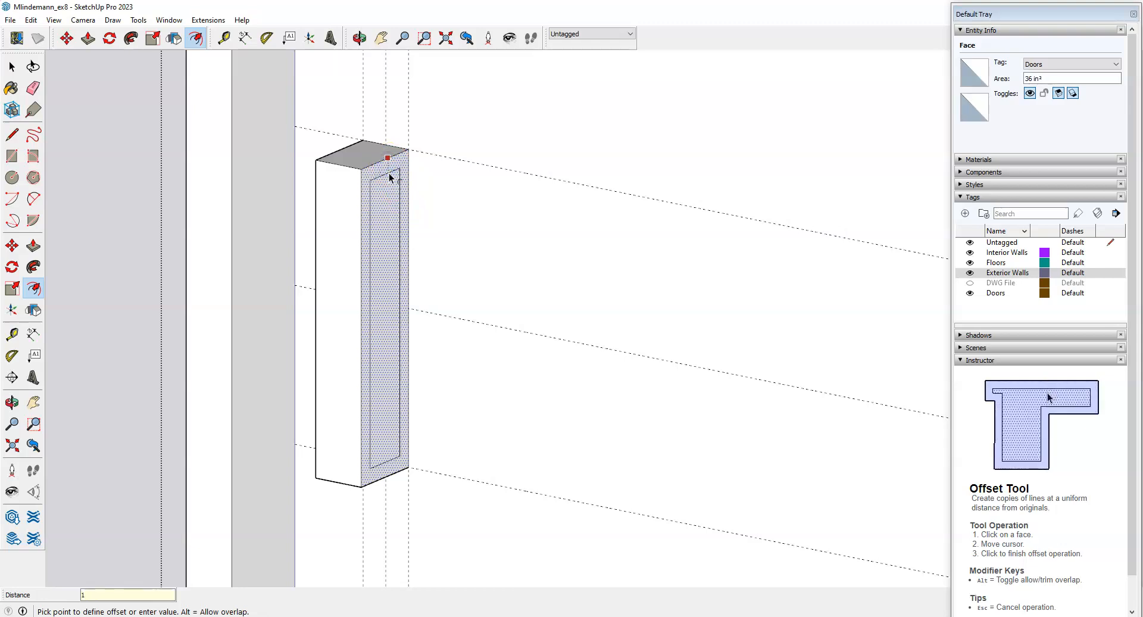
pyautogui.click(390, 178)
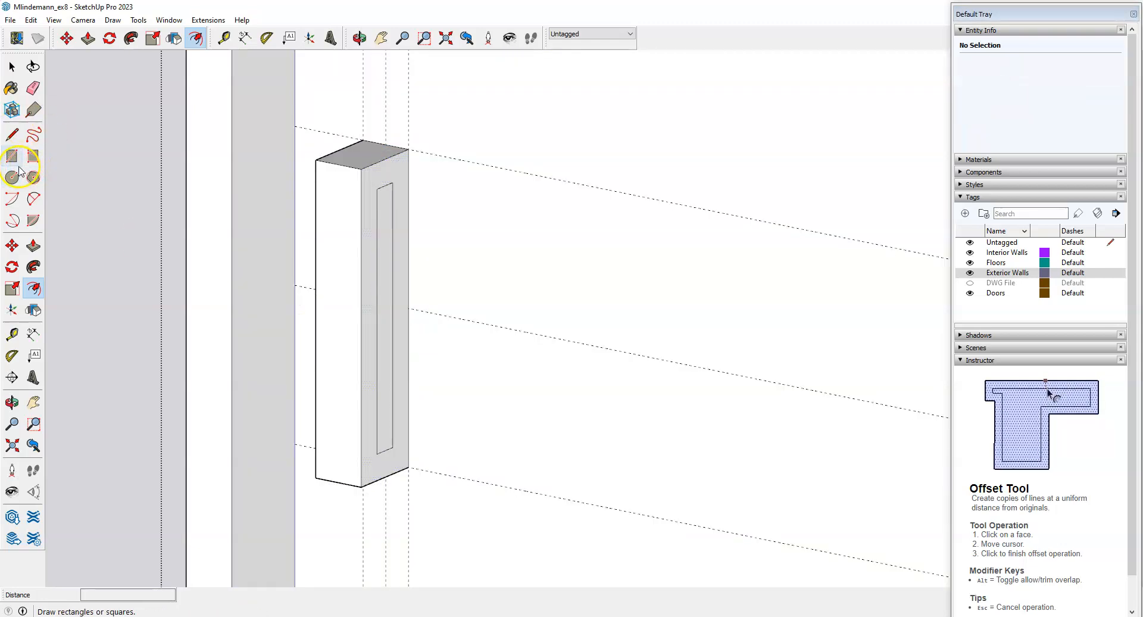
# Connect the inset's corners to the outer edge, erase the inner edge, and begin pushing the panel in.
pyautogui.click(12, 136)
pyautogui.scroll(2, 468, 265)
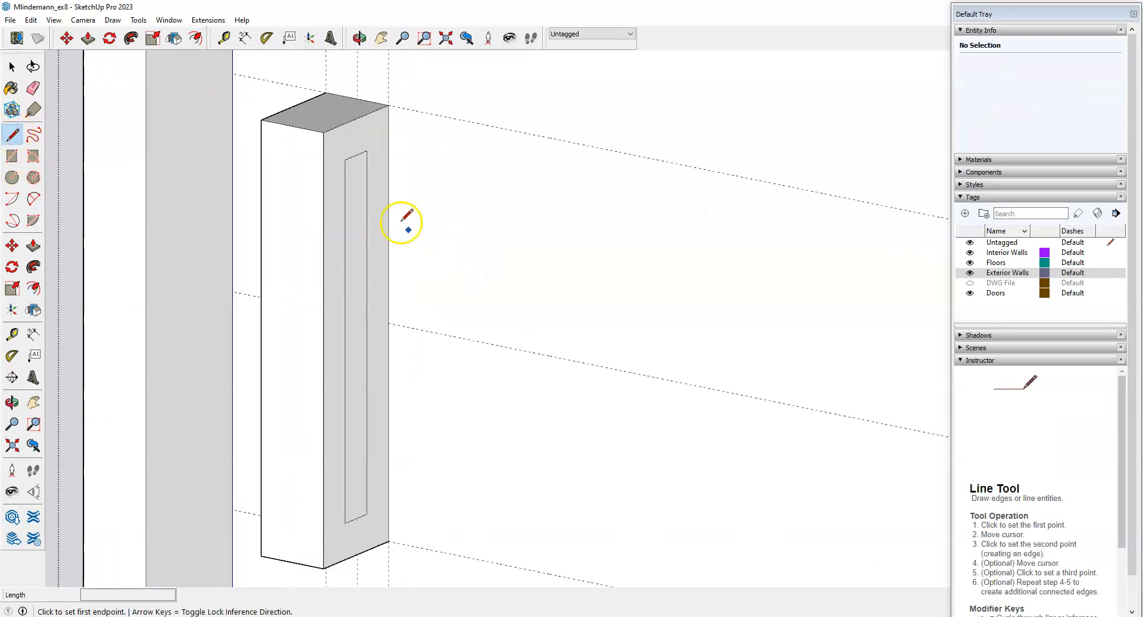
pyautogui.click(369, 151)
pyautogui.click(389, 143)
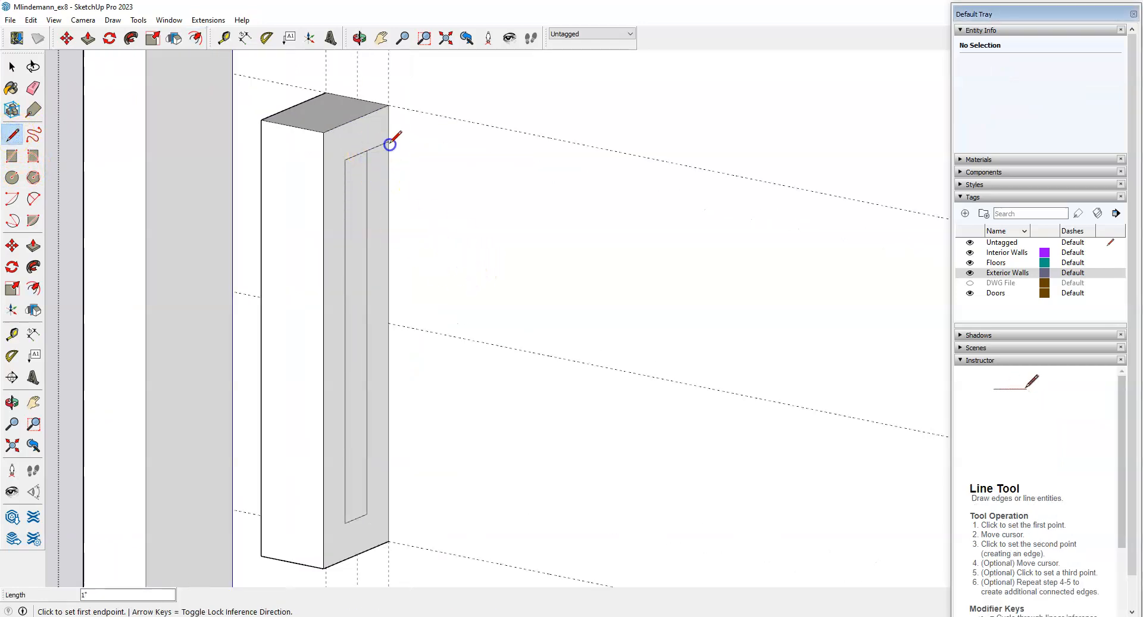
pyautogui.click(367, 513)
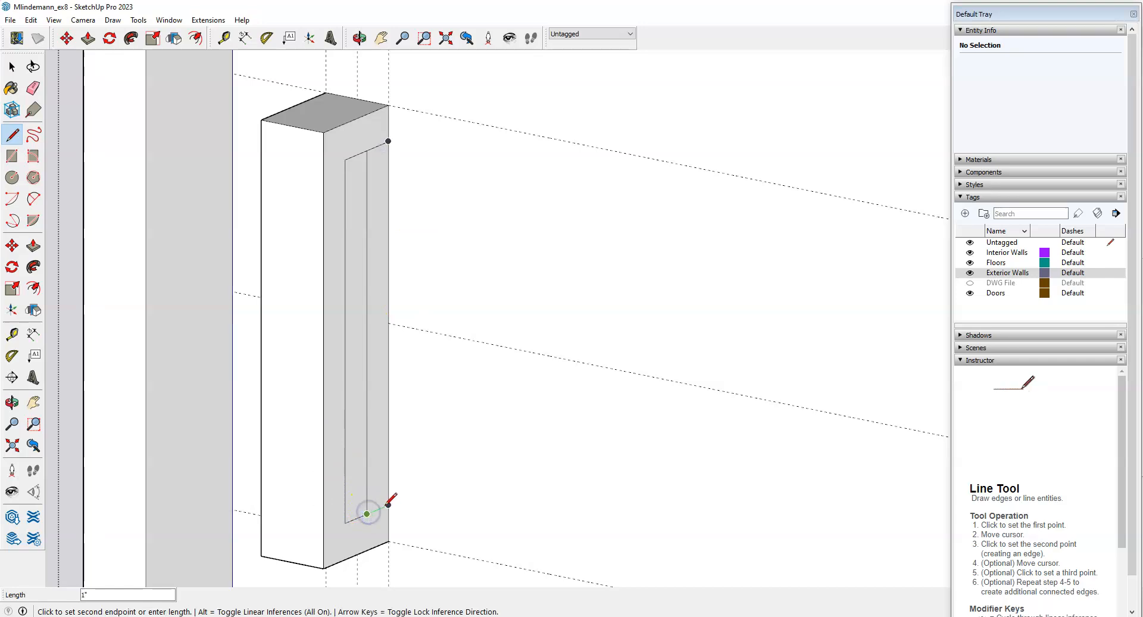
pyautogui.click(388, 505)
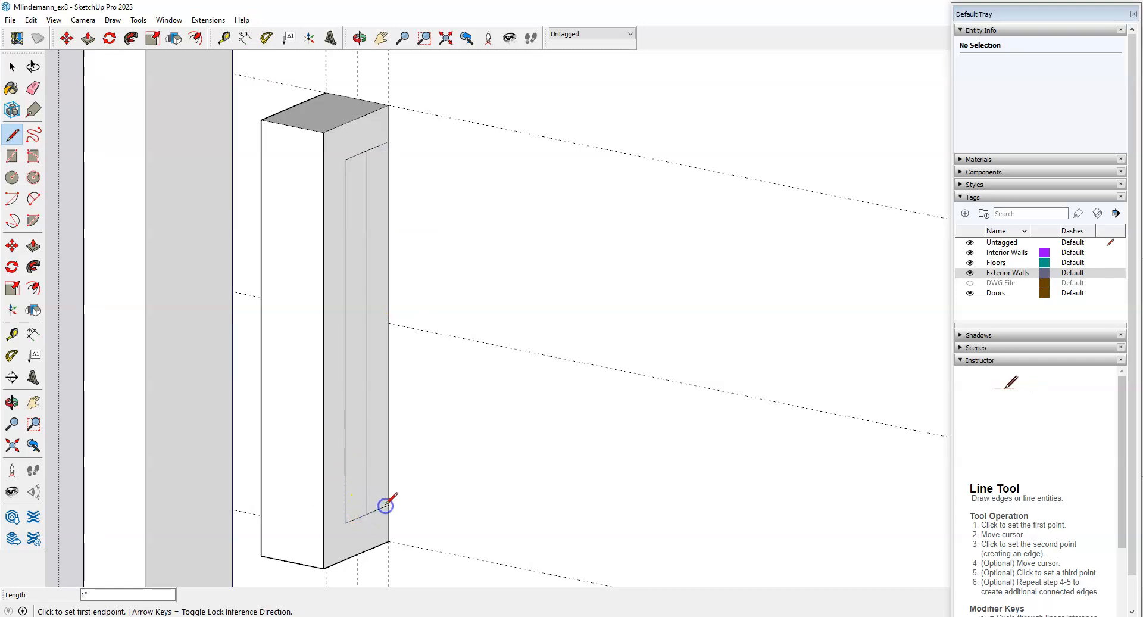
pyautogui.click(33, 88)
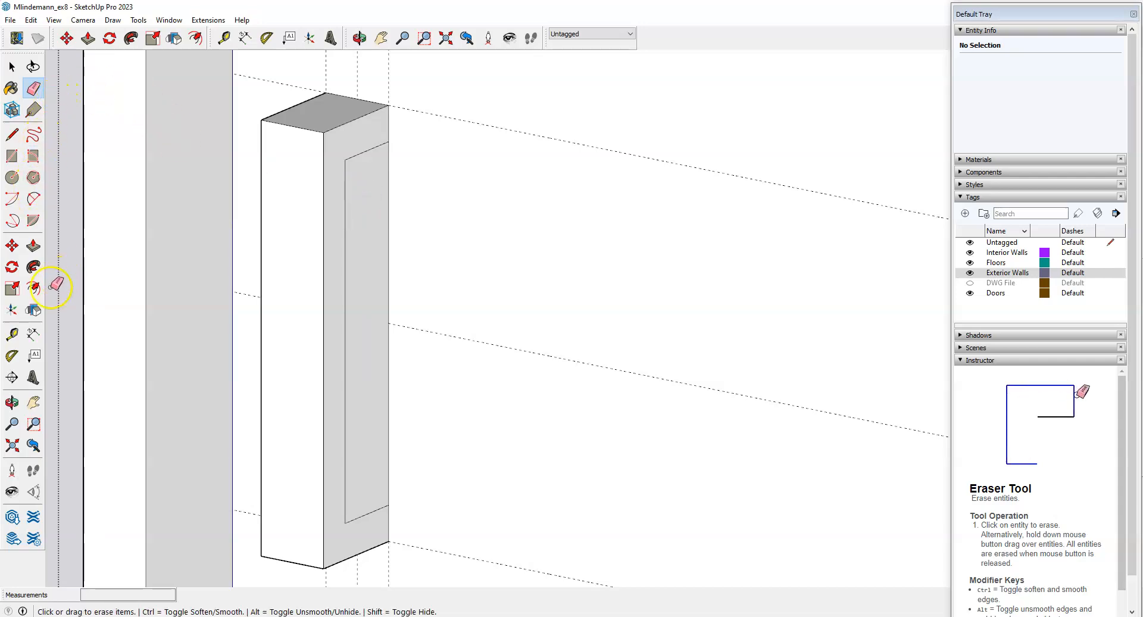
pyautogui.click(34, 245)
pyautogui.click(366, 282)
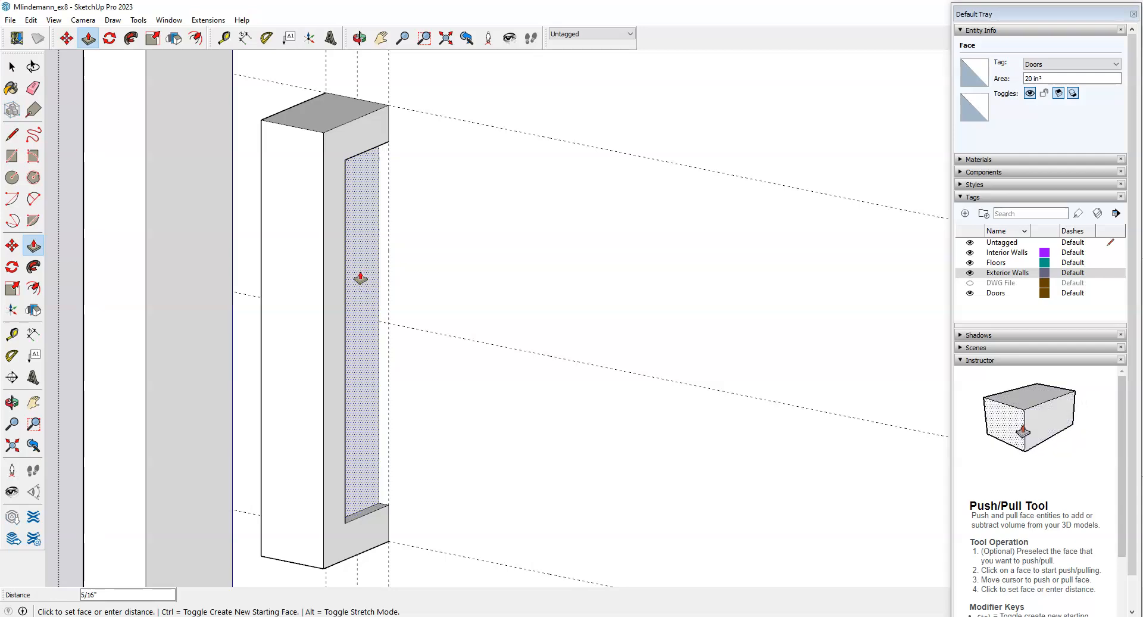
# Push the inset panel 2 inches through the block and orbit to check the C-shaped handle.
pyautogui.press('Return')
pyautogui.scroll(-3, 398, 256)
pyautogui.moveTo(501, 321); pyautogui.dragTo(469, 326, button='middle')
pyautogui.scroll(-3, 534, 292)
pyautogui.moveTo(238, 364); pyautogui.dragTo(199, 360, button='middle')
pyautogui.scroll(5, 241, 340)
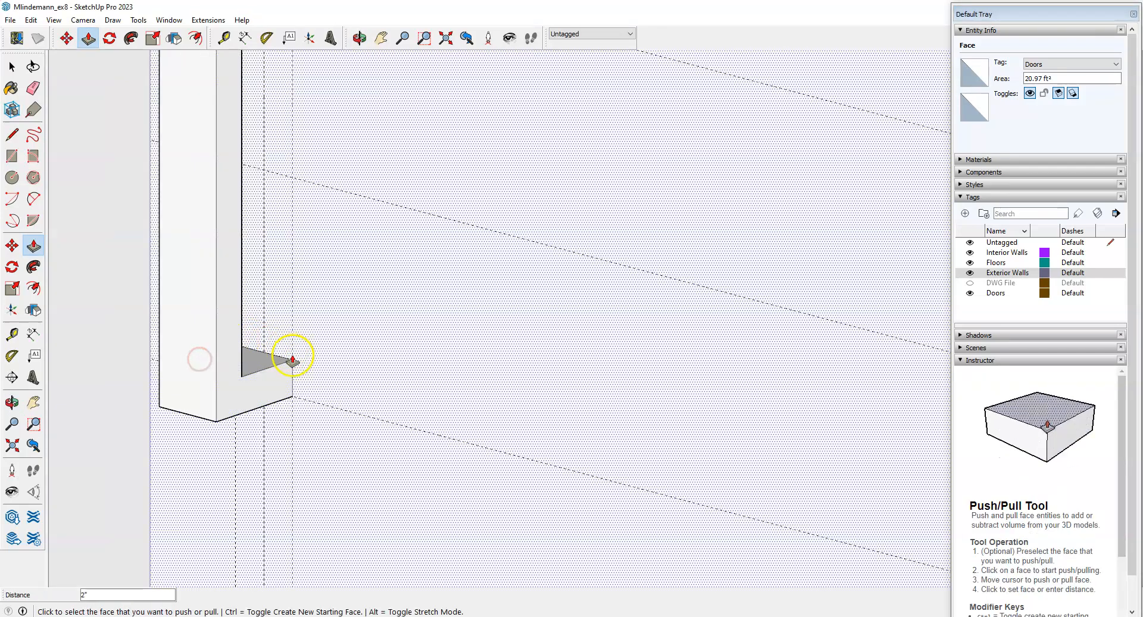
pyautogui.moveTo(298, 362); pyautogui.dragTo(274, 361, button='middle')
pyautogui.scroll(-6, 504, 352)
pyautogui.moveTo(376, 388); pyautogui.dragTo(321, 388, button='middle')
pyautogui.scroll(2, 134, 352)
pyautogui.scroll(3, 145, 330)
pyautogui.scroll(-3, 339, 347)
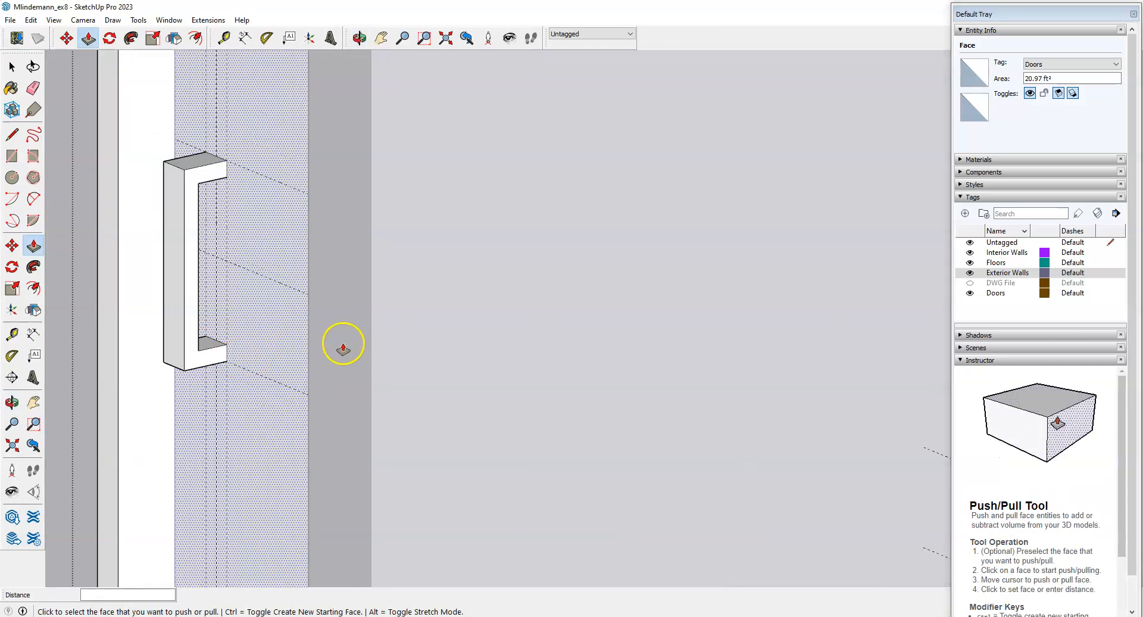
pyautogui.moveTo(237, 345); pyautogui.dragTo(199, 350, button='middle')
pyautogui.moveTo(302, 380); pyautogui.dragTo(472, 381, button='middle')
# Drag-select the whole C-shaped handle.
pyautogui.press('space')
pyautogui.scroll(3, 857, 186)
pyautogui.moveTo(649, 118); pyautogui.dragTo(774, 419)
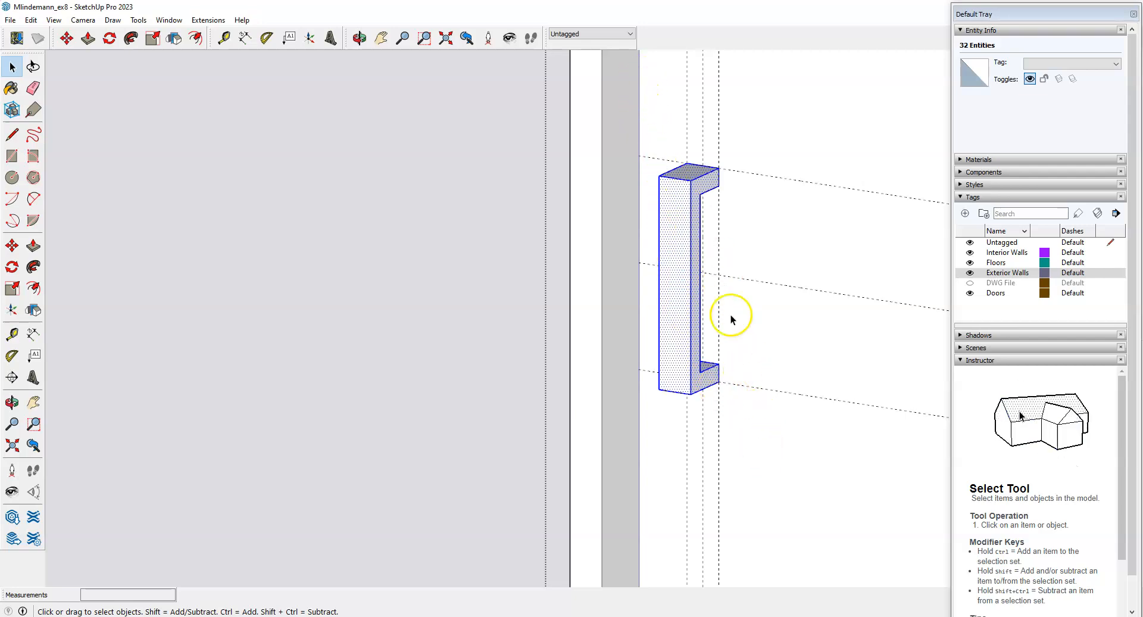
# Make the selected handle a component named 'Door Handle'.
pyautogui.rightClick(680, 257)
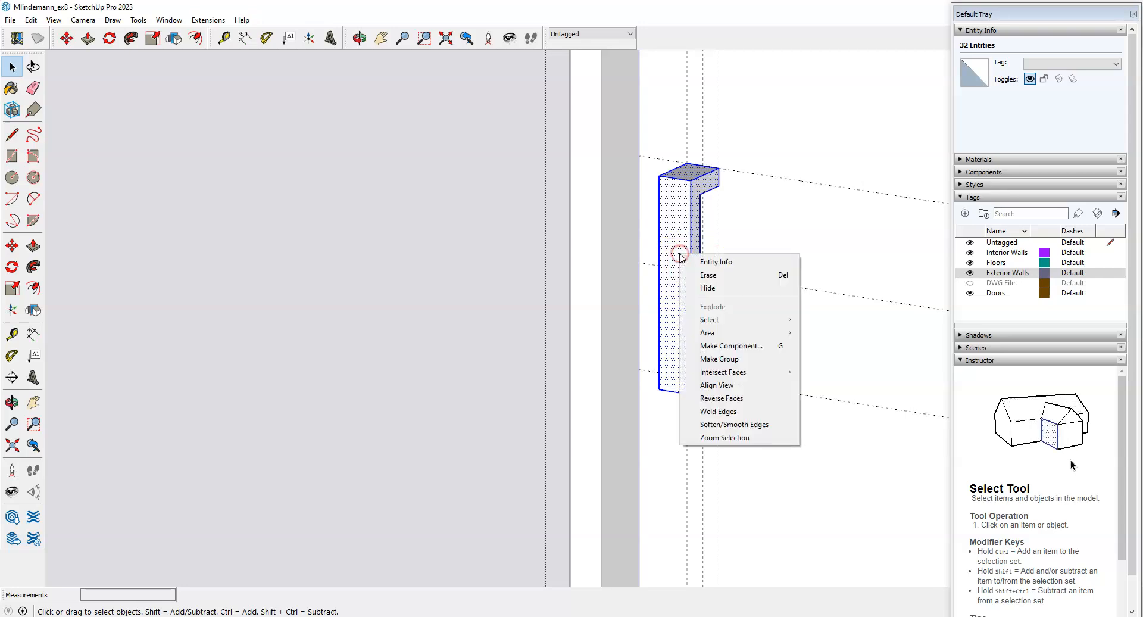
pyautogui.click(727, 344)
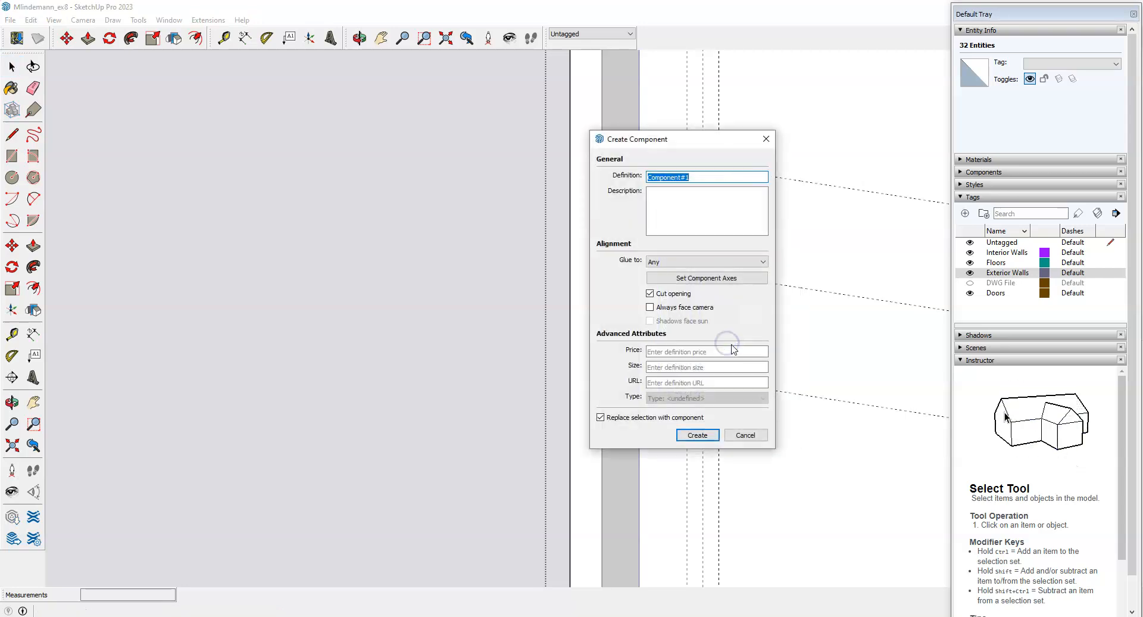
pyautogui.write('Door Handle')
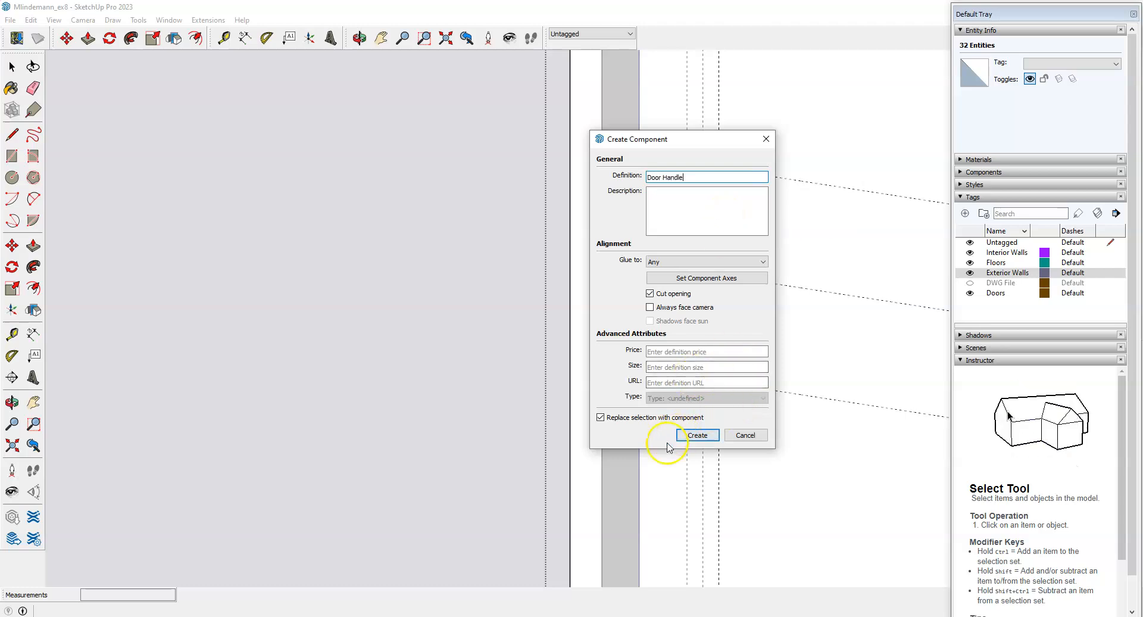
pyautogui.click(695, 435)
pyautogui.scroll(-4, 352, 400)
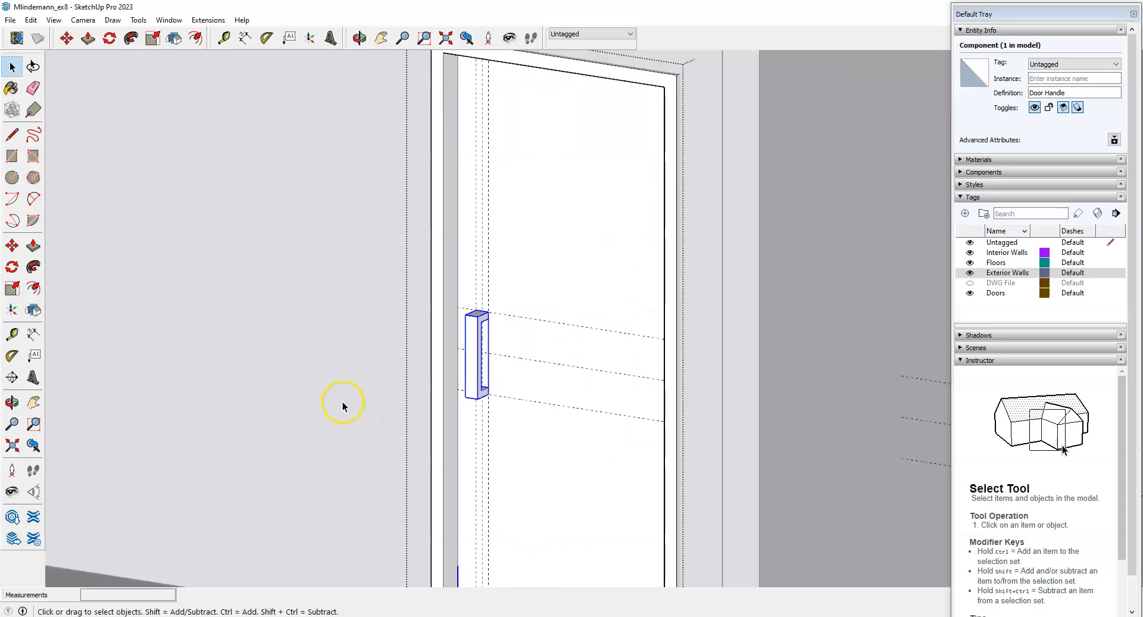
# Erase the two vertical and three horizontal guide lines from the door.
pyautogui.scroll(-2, 343, 407)
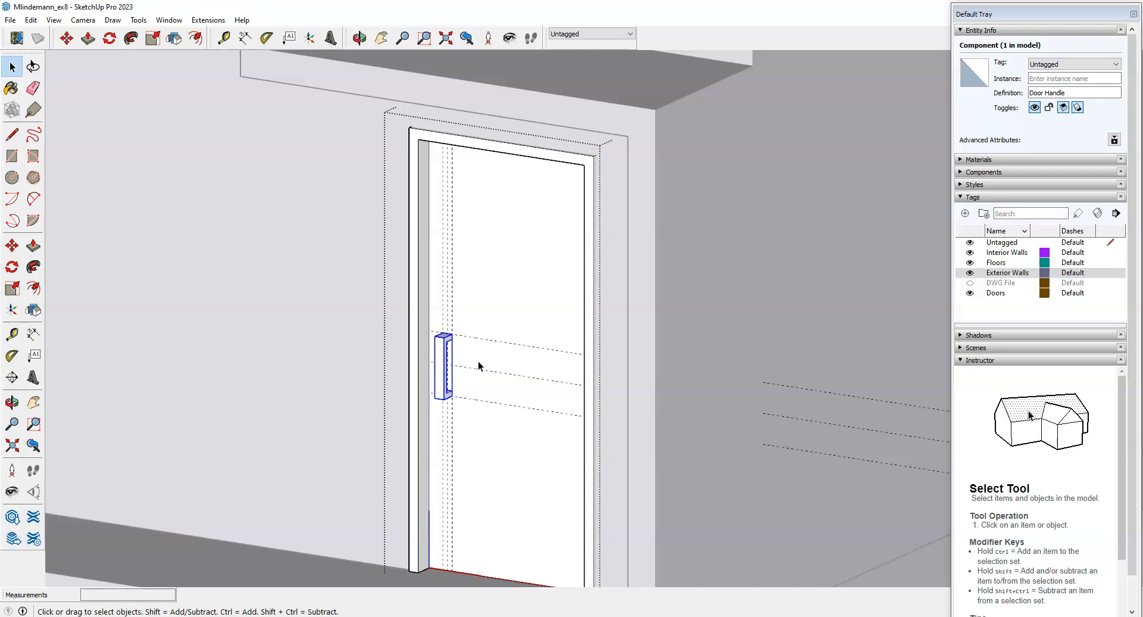
pyautogui.scroll(-3, 468, 372)
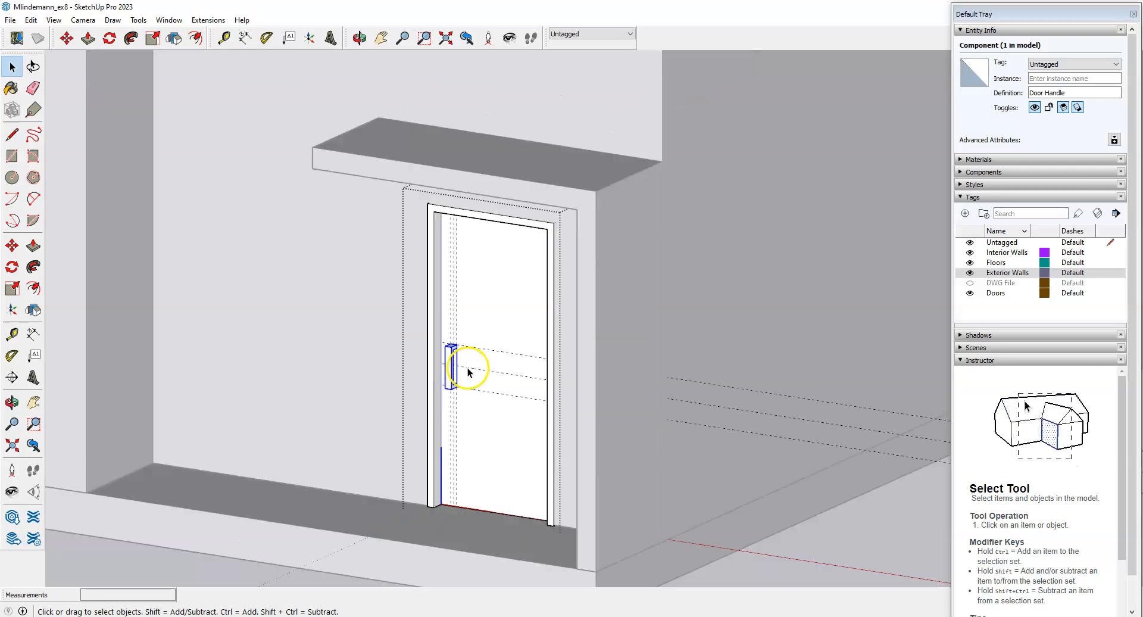
pyautogui.scroll(2, 467, 374)
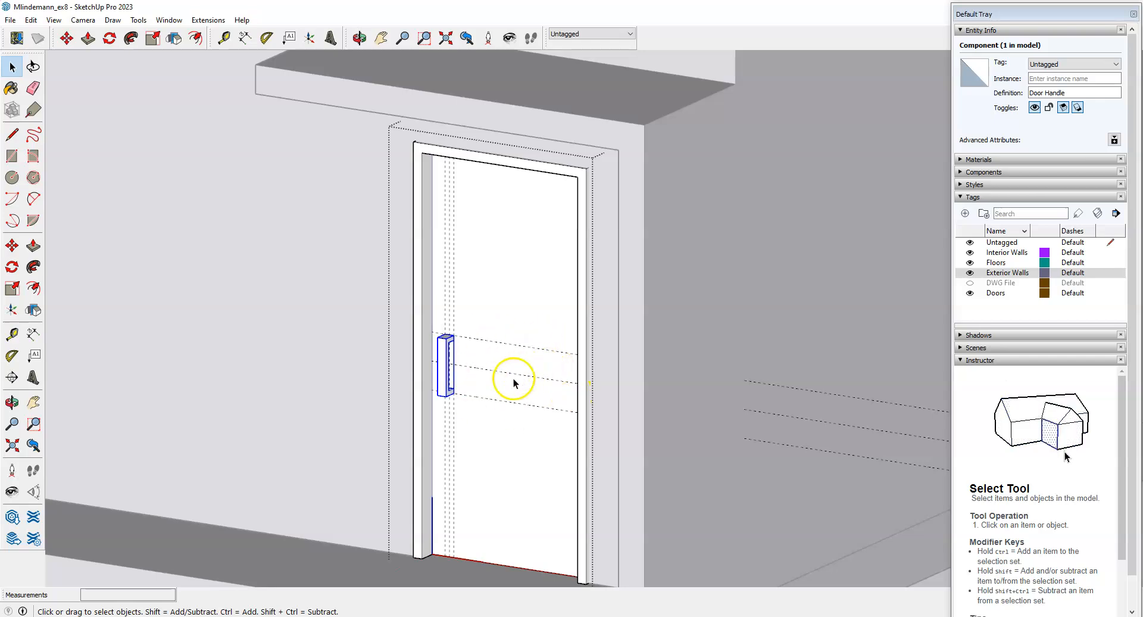
pyautogui.scroll(1, 489, 398)
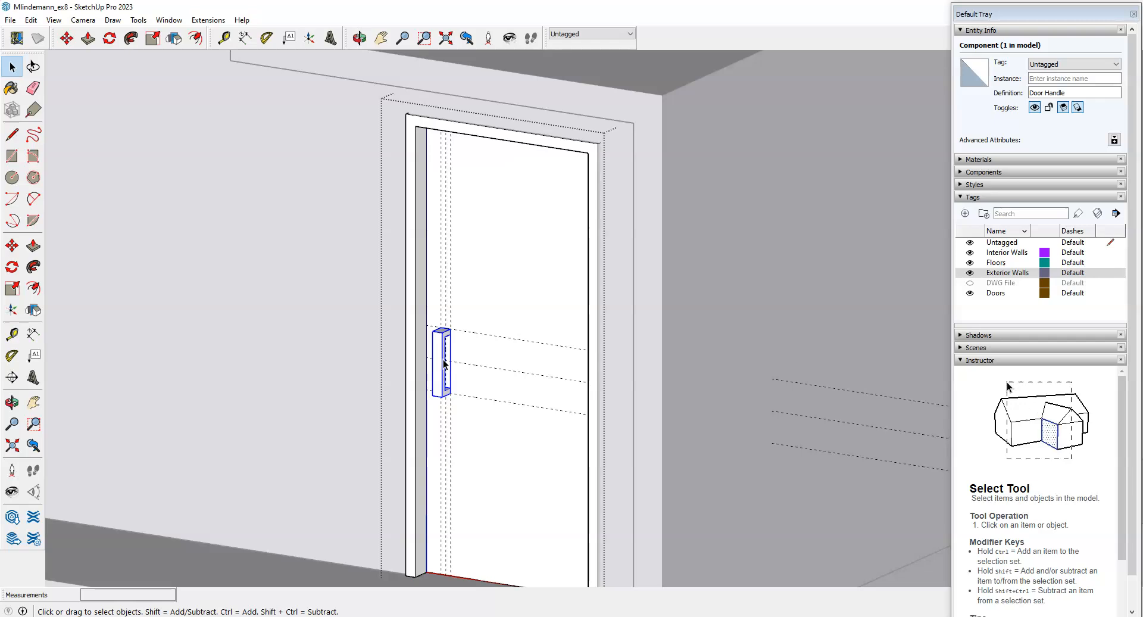
pyautogui.scroll(3, 498, 413)
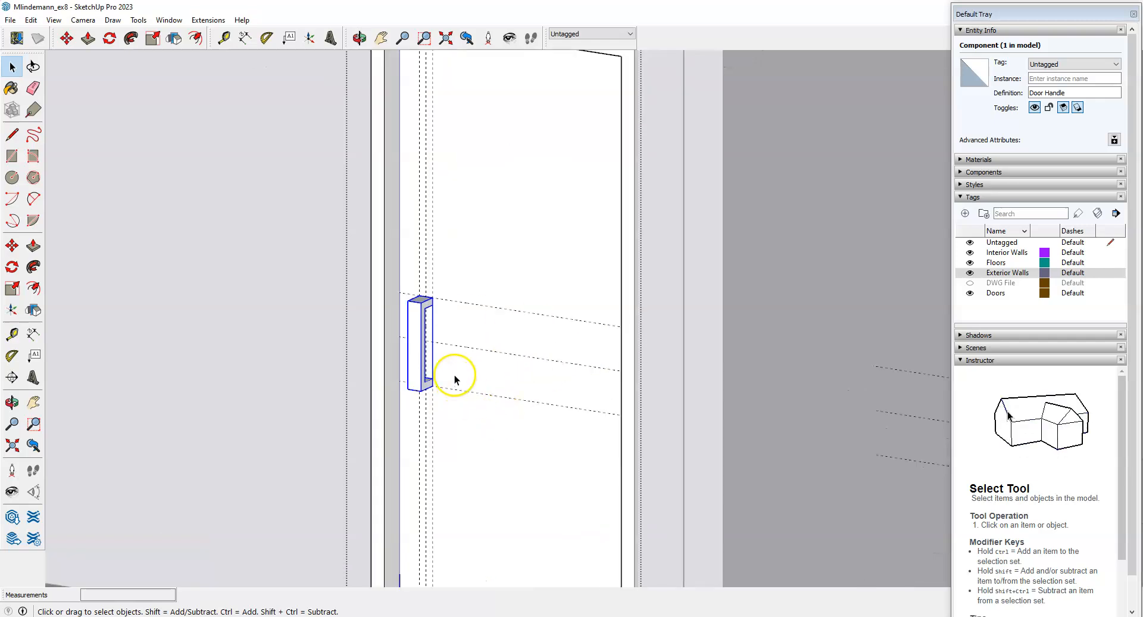
pyautogui.scroll(-2, 441, 363)
pyautogui.click(33, 88)
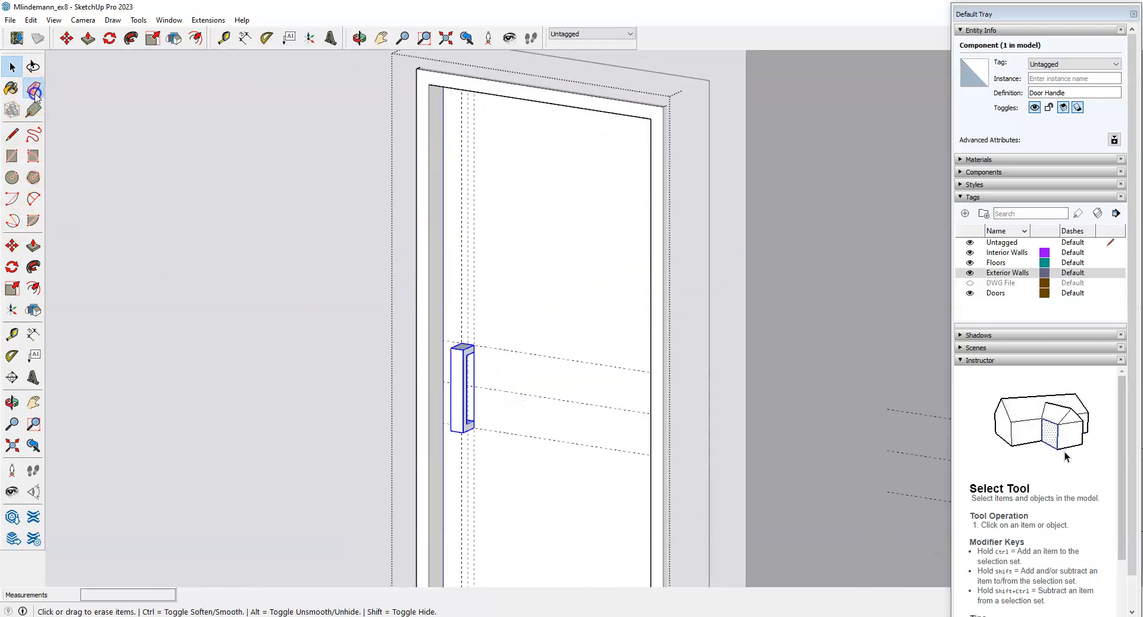
pyautogui.moveTo(491, 264); pyautogui.dragTo(460, 257)
pyautogui.moveTo(537, 333); pyautogui.dragTo(536, 447)
pyautogui.scroll(-5, 564, 327)
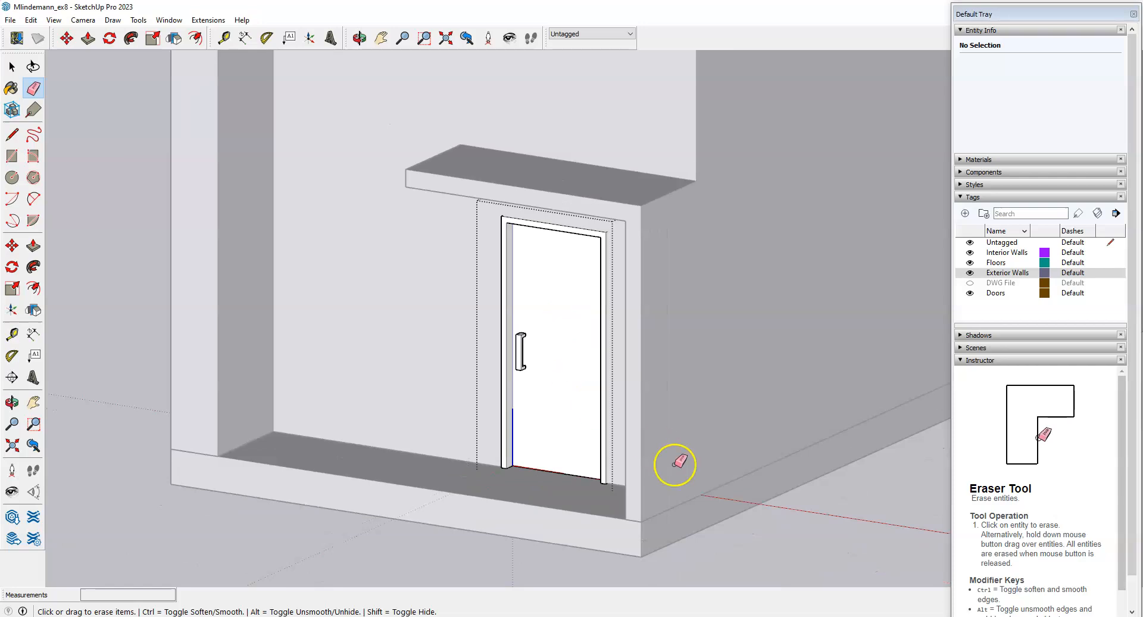
pyautogui.press('space')
# Orbit to a frontal view of the door wall, then switch to the Canvas assignment in Edge.
pyautogui.moveTo(503, 293); pyautogui.dragTo(620, 383, button='middle')
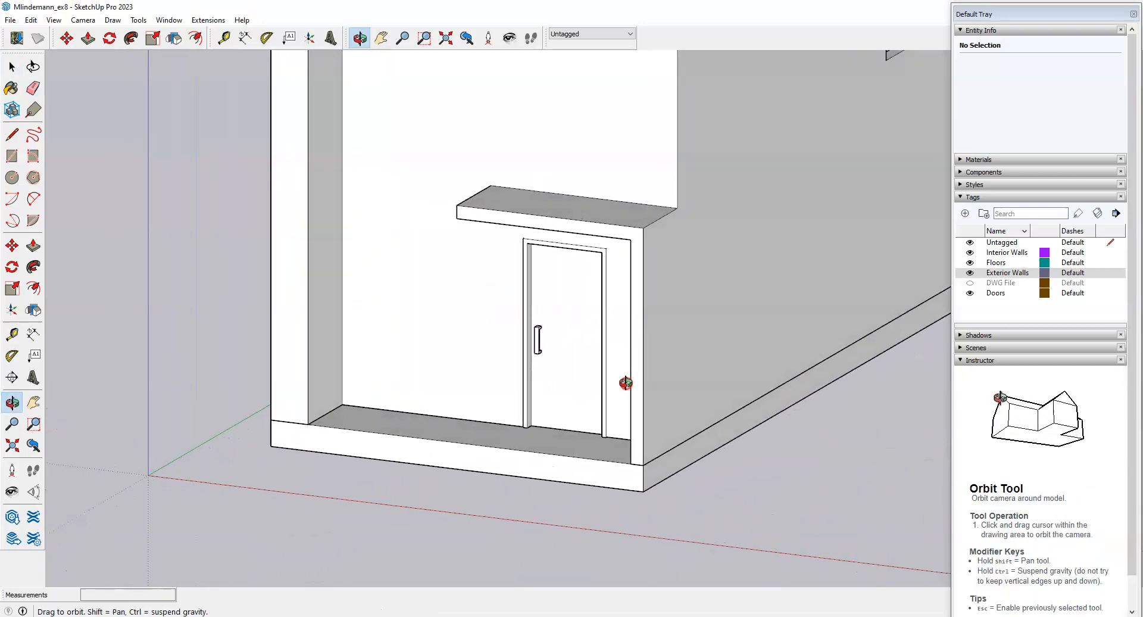
pyautogui.scroll(3, 620, 383)
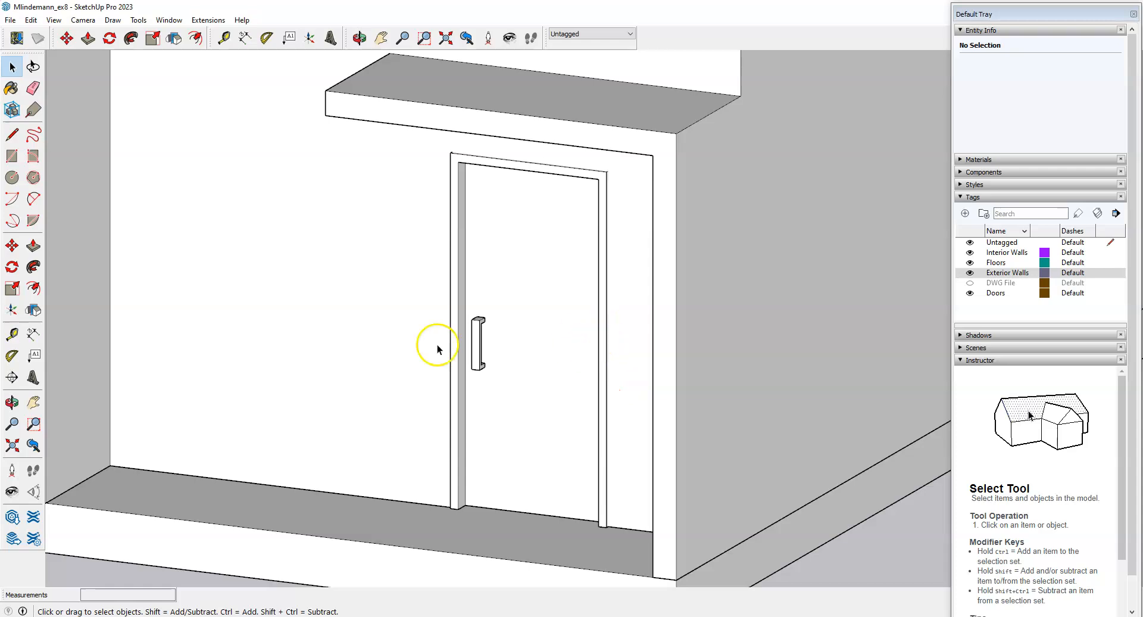
pyautogui.click(244, 571)
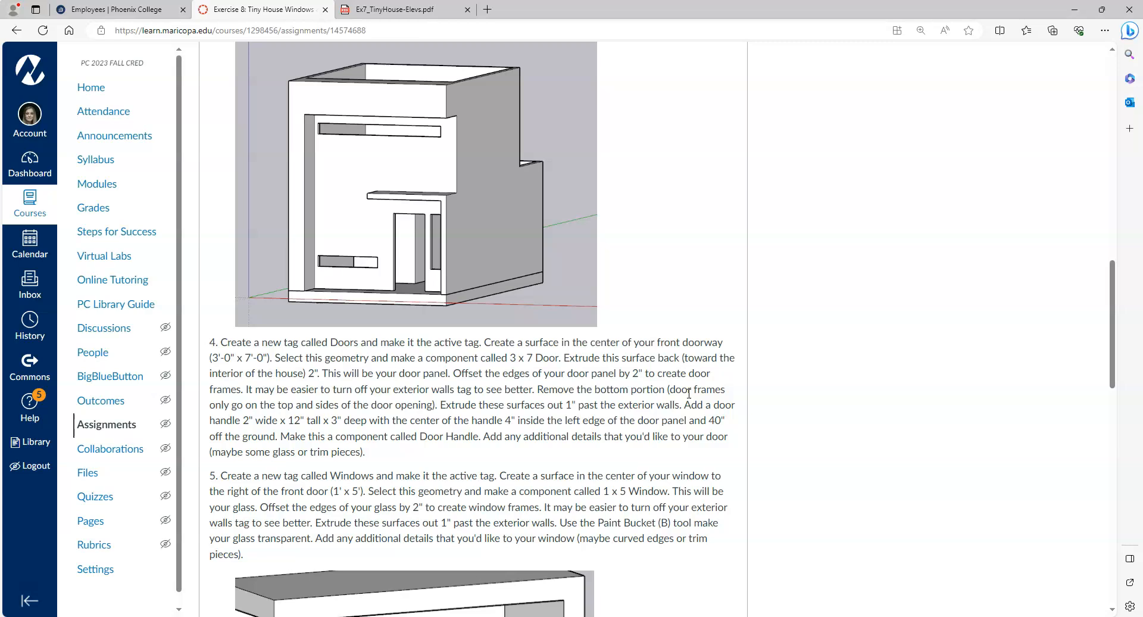
# Read the assignment's door and window steps 4 and 5, then return to SketchUp.
pyautogui.moveTo(1112, 279); pyautogui.dragTo(1120, 375)
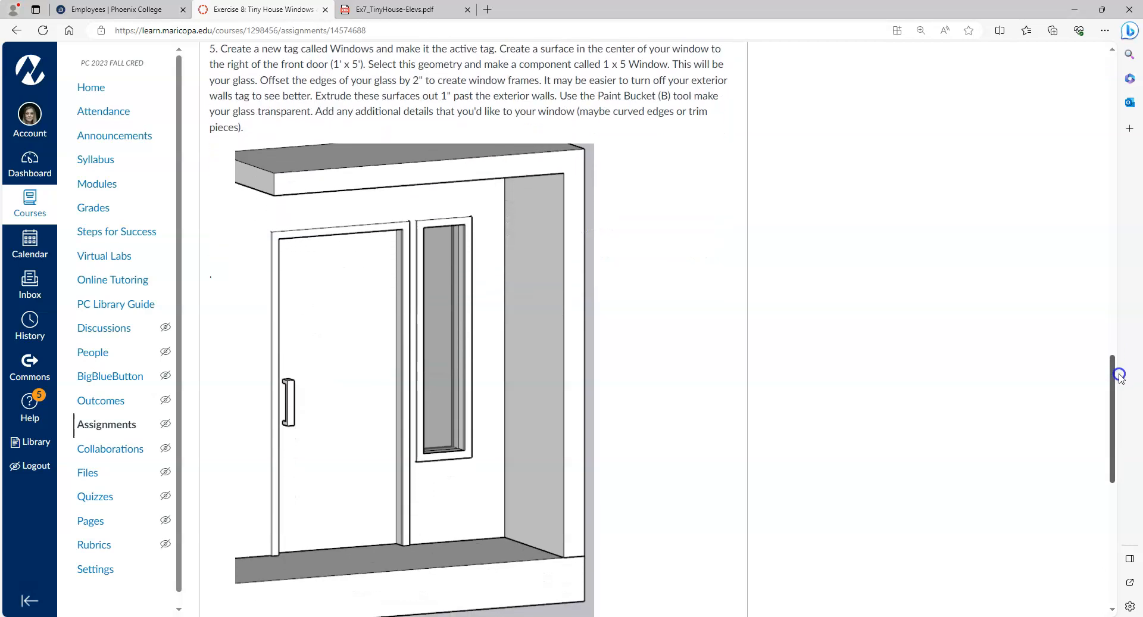
pyautogui.moveTo(1120, 376); pyautogui.dragTo(1112, 311)
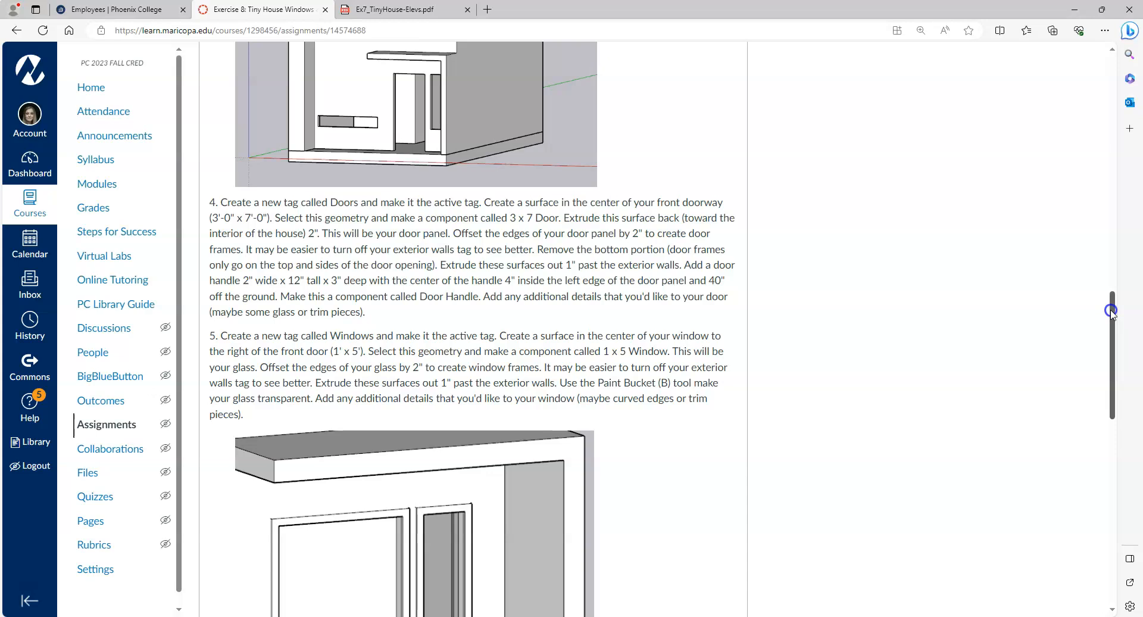
pyautogui.moveTo(1111, 312)
pyautogui.mouseDown()
pyautogui.moveTo(1108, 322)
pyautogui.moveTo(1110, 312)
pyautogui.mouseUp()
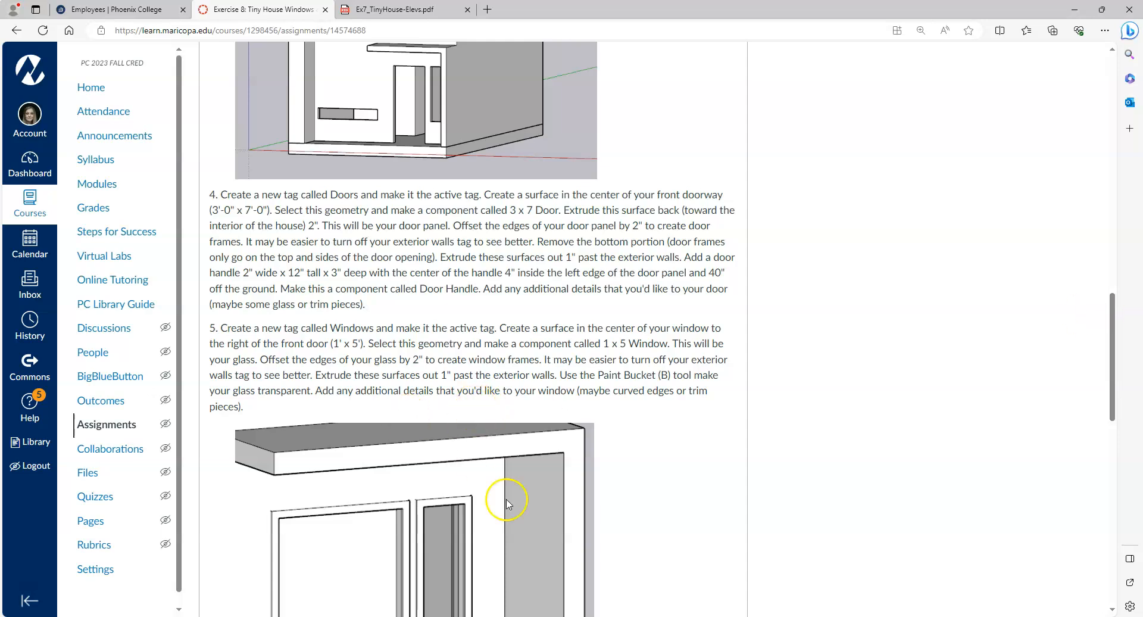
pyautogui.hotkey('alt', 'Tab')
pyautogui.scroll(-5, 589, 340)
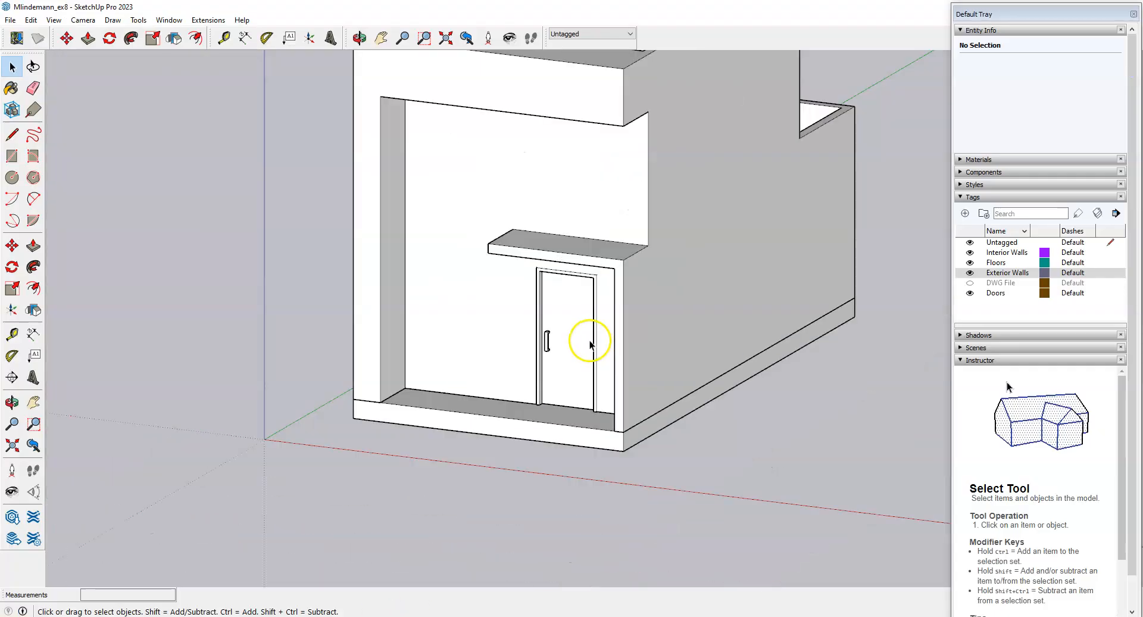
# Orbit slightly around the finished house front, then return to the Canvas tiny-house assignment's step 5.
pyautogui.scroll(3, 560, 369)
pyautogui.moveTo(552, 382); pyautogui.dragTo(529, 408)
pyautogui.press('space')
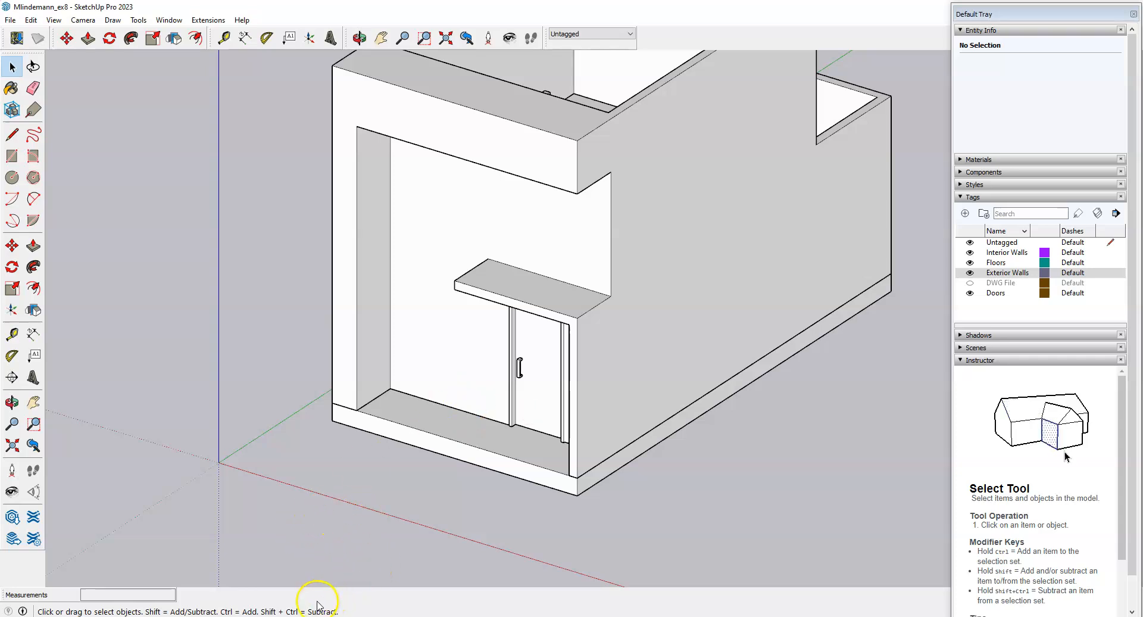
pyautogui.moveTo(244, 616)
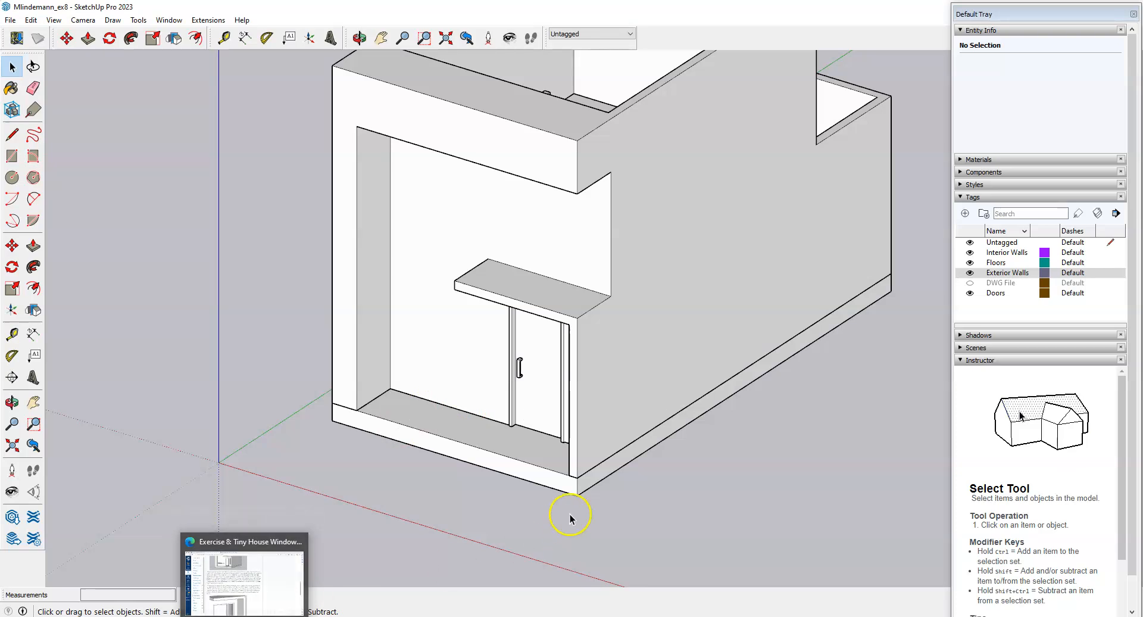
pyautogui.hotkey('alt', 'Tab')
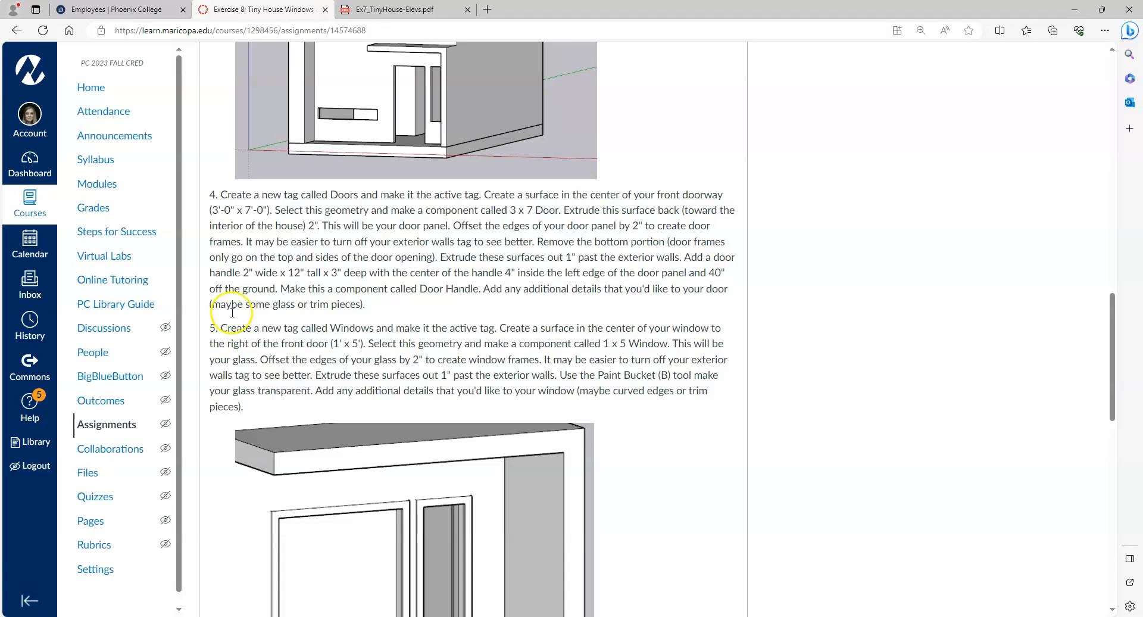
# Review the Ex7_TinyHouse-Elevs.pdf elevations, then go back to the SketchUp tiny house model.
pyautogui.click(408, 9)
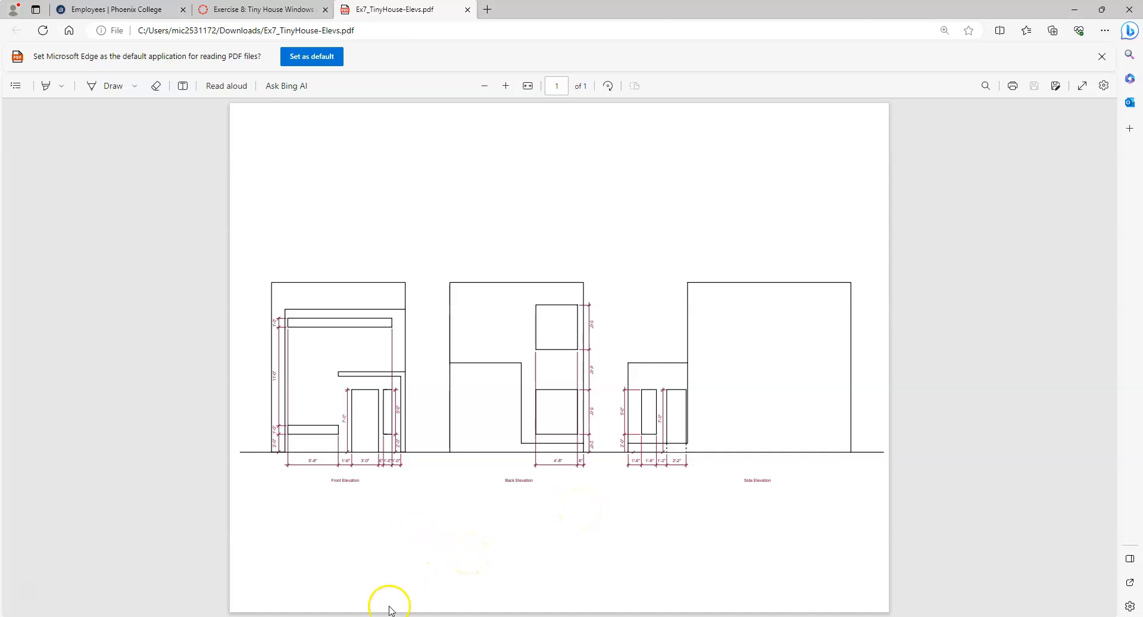
pyautogui.click(297, 616)
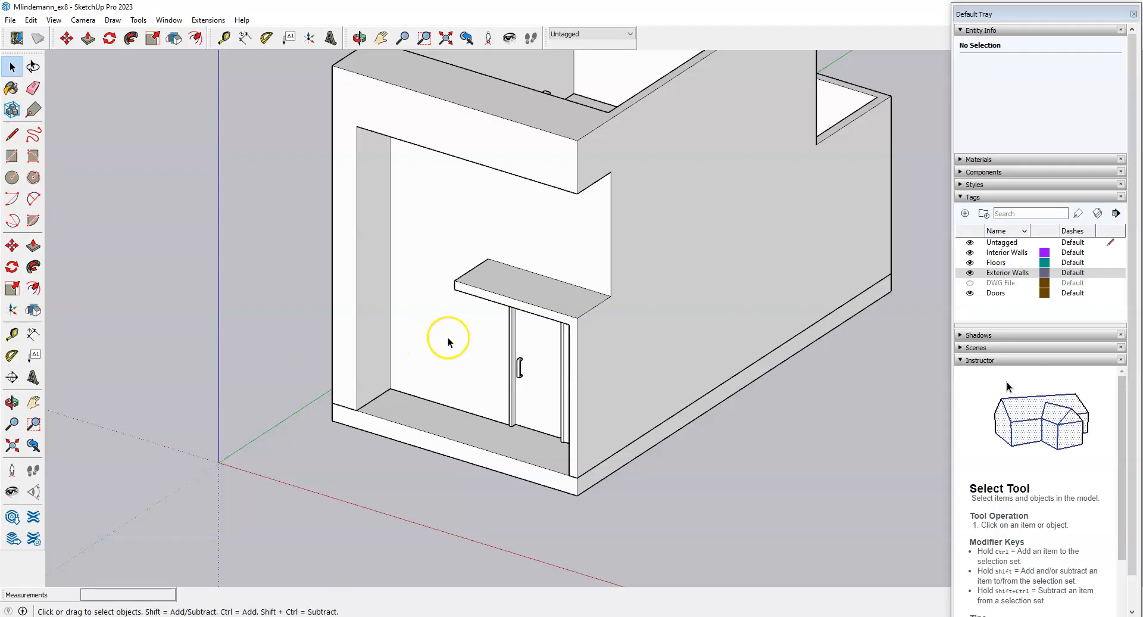
pyautogui.moveTo(476, 348)
pyautogui.mouseDown(button='middle')
pyautogui.moveTo(511, 362)
pyautogui.moveTo(510, 508)
pyautogui.mouseUp(button='middle')
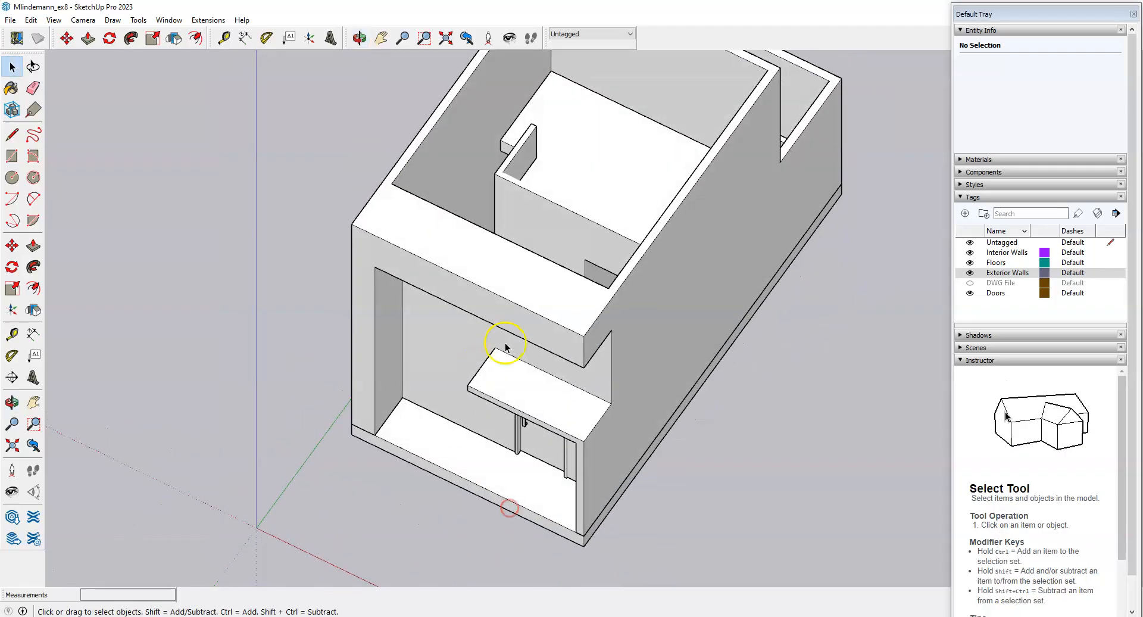
# Hide the Exterior Walls, Floors, Interior Walls and Doors tags and show the DWG File tag.
pyautogui.click(969, 272)
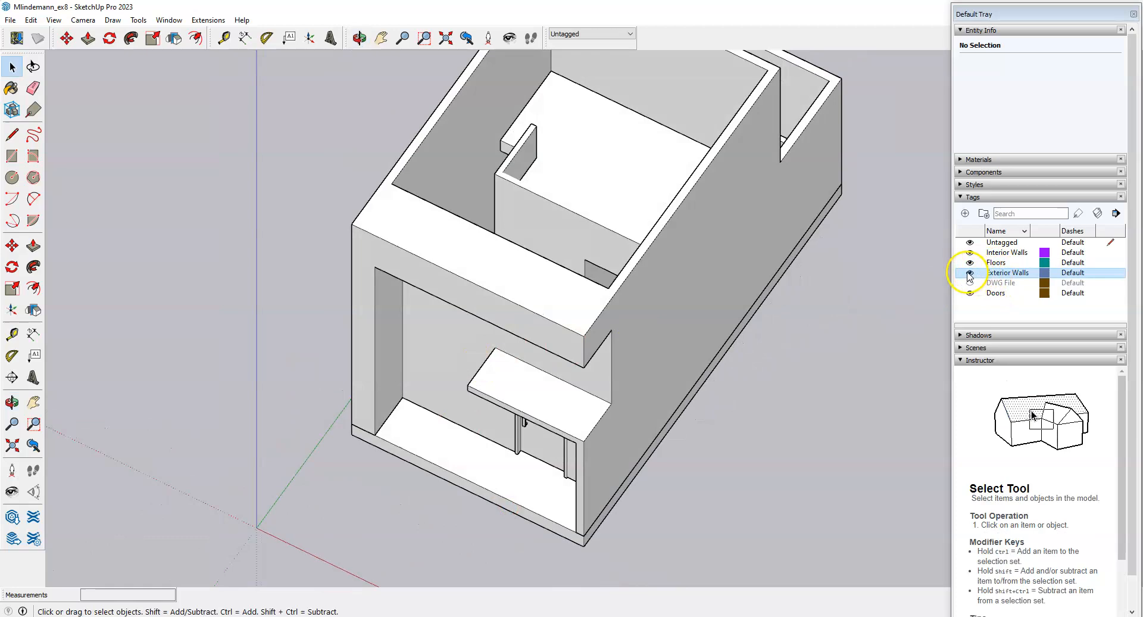
pyautogui.click(969, 273)
pyautogui.click(969, 262)
pyautogui.click(970, 253)
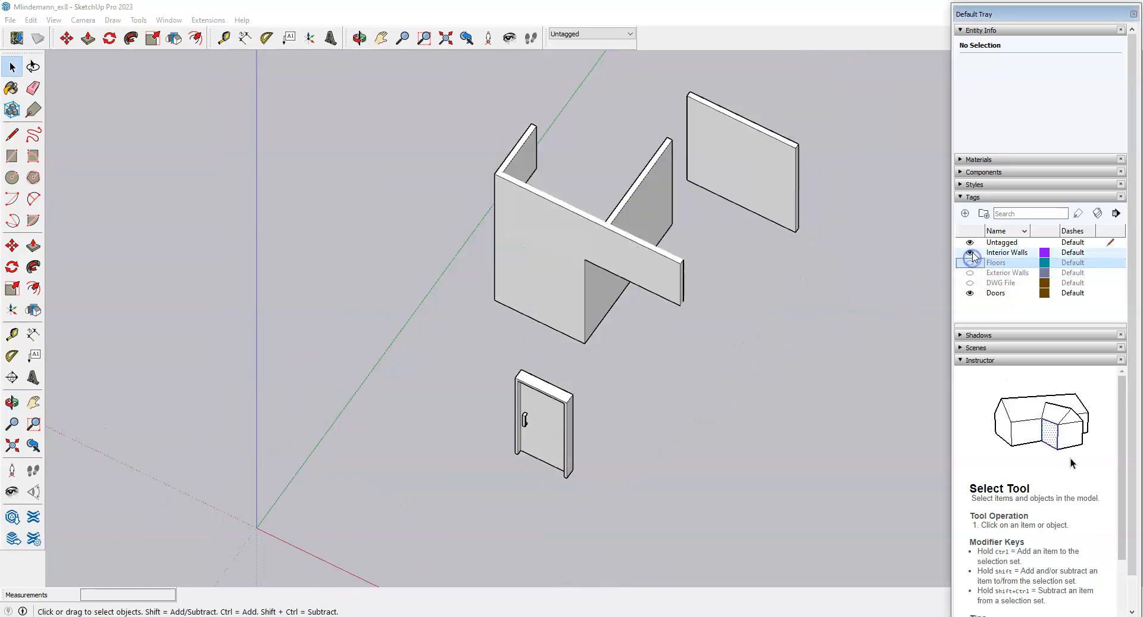
pyautogui.click(970, 293)
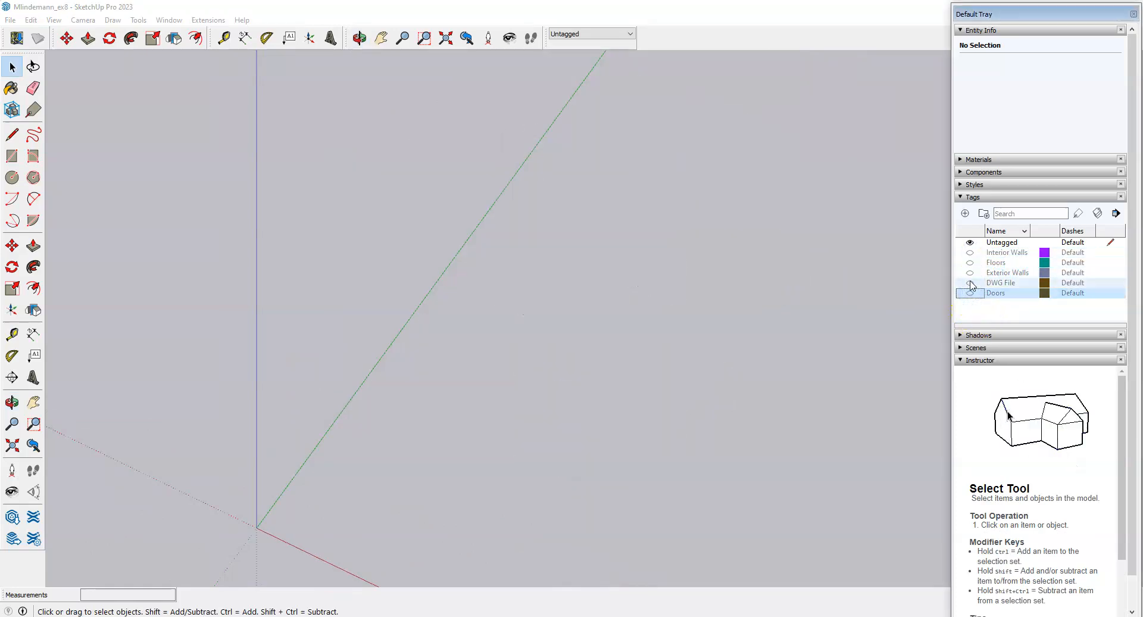
pyautogui.click(970, 283)
# Orbit and zoom to look down on the isolated DWG floor plan, then switch to the elevations PDF.
pyautogui.moveTo(441, 417); pyautogui.dragTo(708, 286, button='middle')
pyautogui.scroll(6, 707, 292)
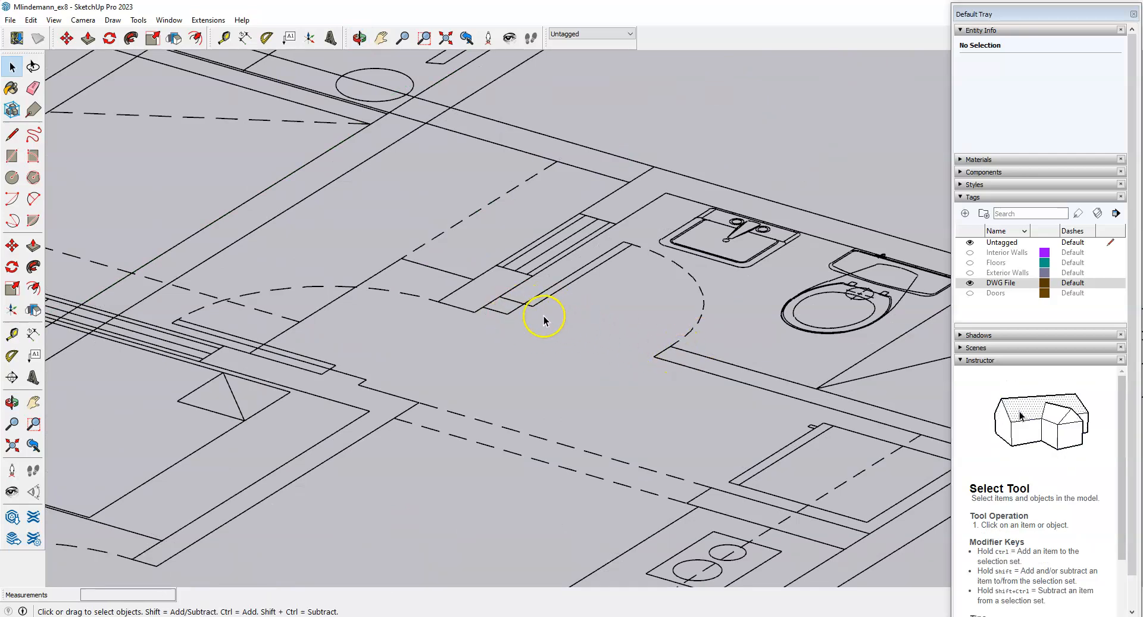
pyautogui.scroll(1, 759, 283)
pyautogui.scroll(-5, 596, 307)
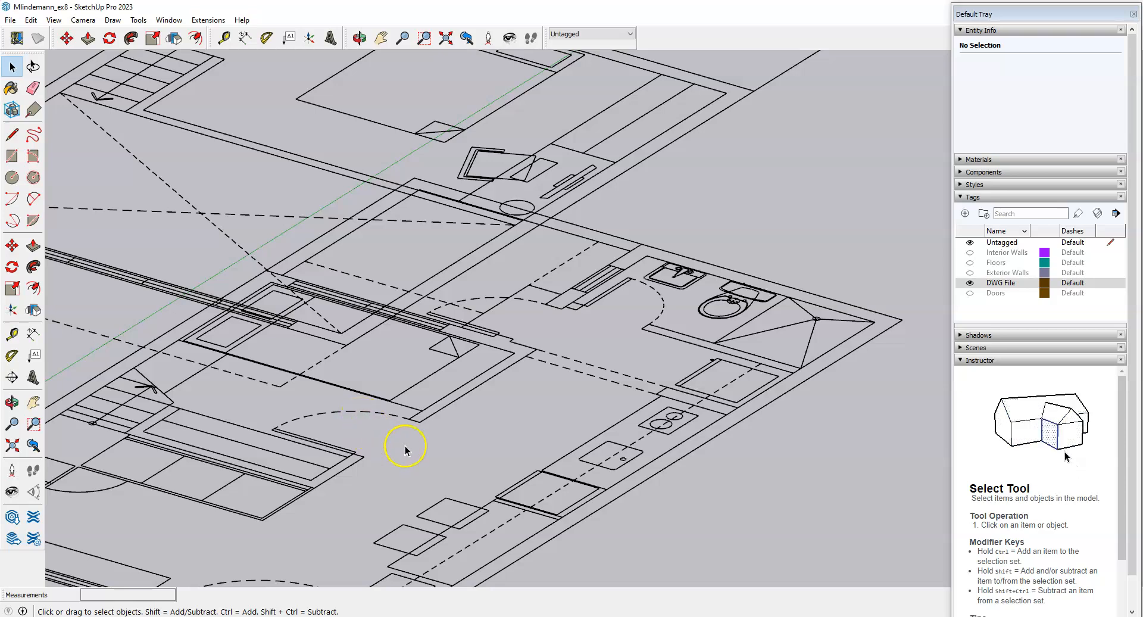
pyautogui.scroll(-1, 551, 412)
pyautogui.moveTo(550, 412); pyautogui.dragTo(522, 446, button='middle')
pyautogui.scroll(2, 532, 430)
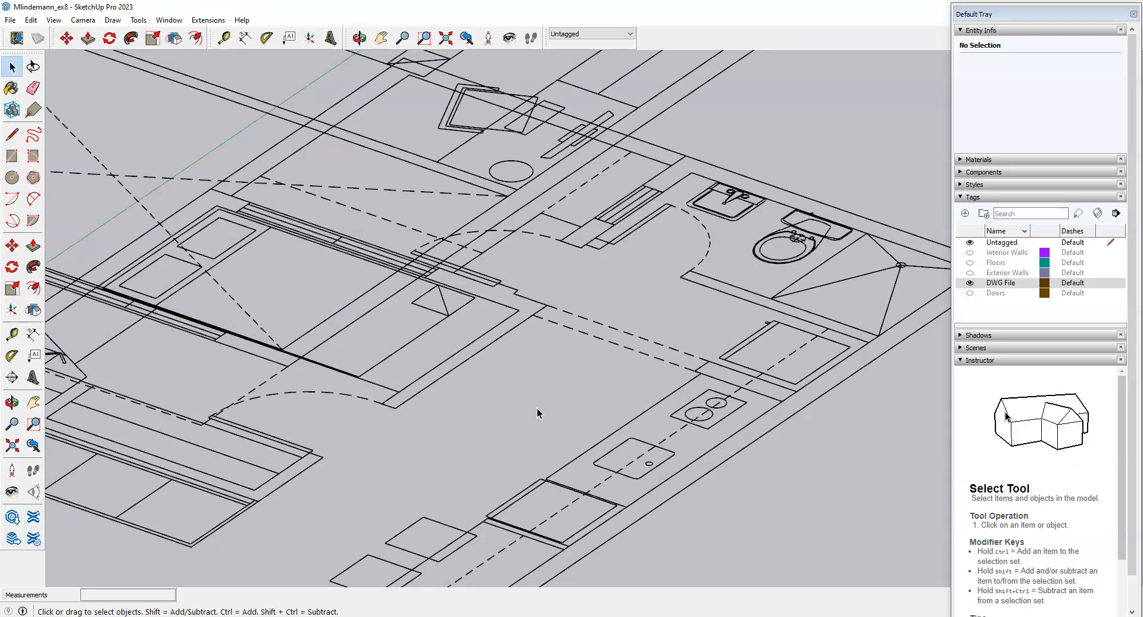
pyautogui.moveTo(560, 395); pyautogui.dragTo(616, 401, button='middle')
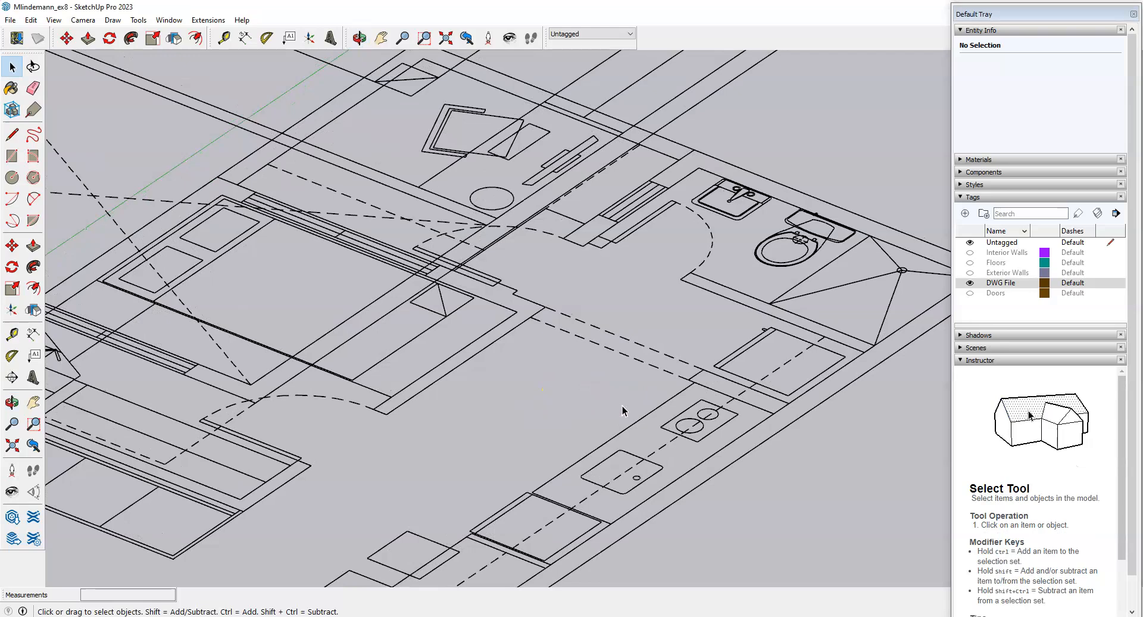
pyautogui.scroll(-4, 626, 396)
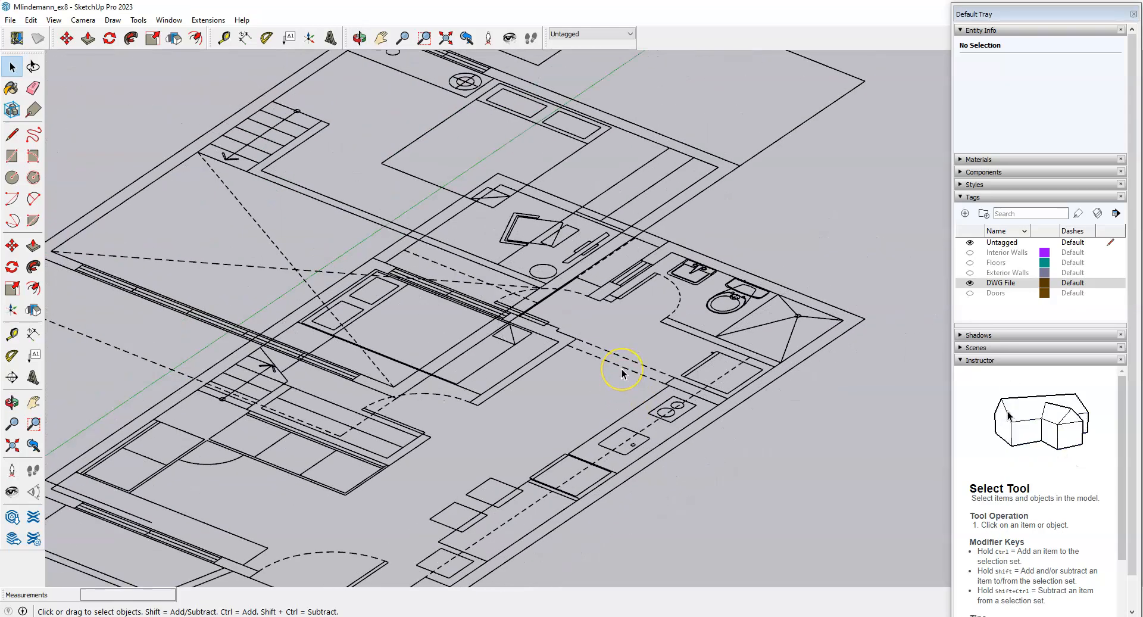
pyautogui.scroll(-3, 619, 352)
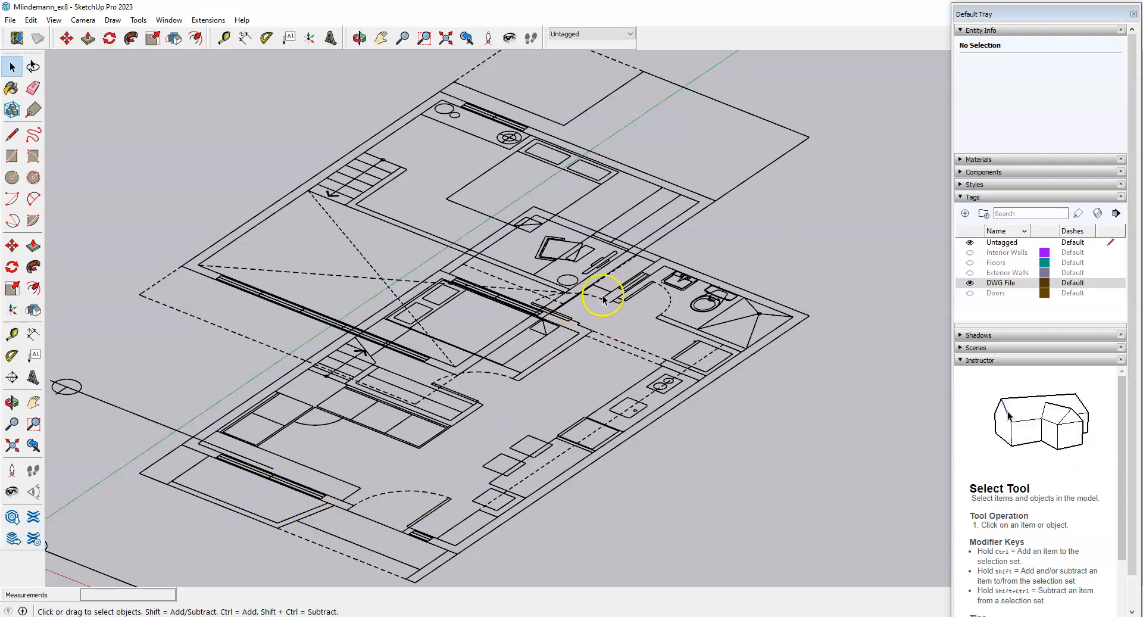
pyautogui.hotkey('alt', 'Tab')
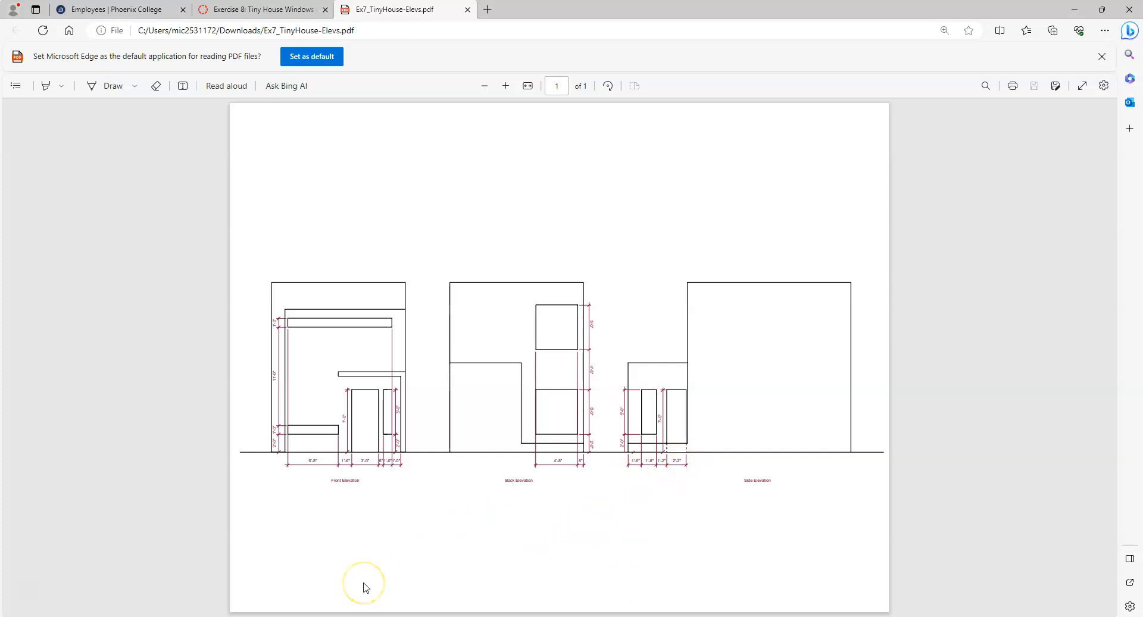
# Read the Tiny House Windows assignment, then bring the SketchUp floor plan view back.
pyautogui.moveTo(361, 616)
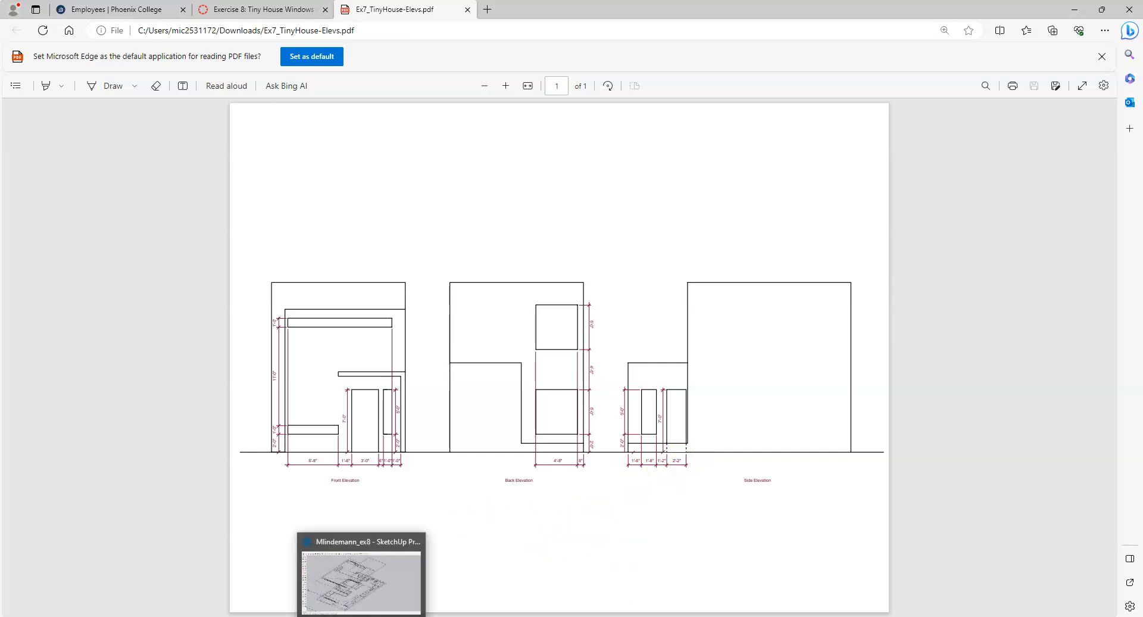
pyautogui.click(258, 9)
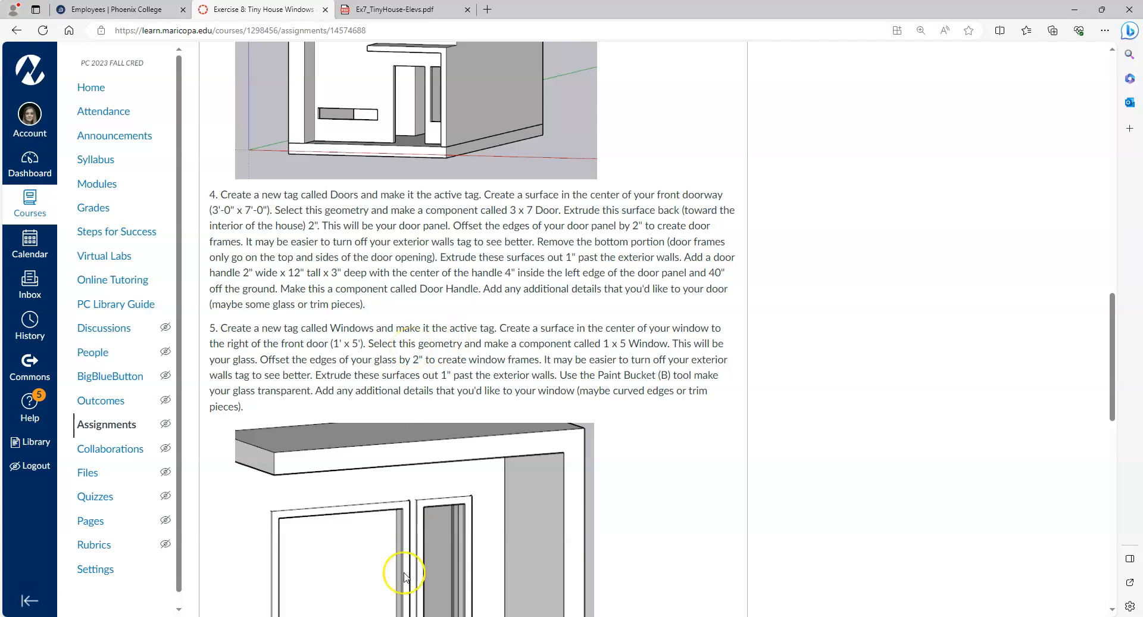
pyautogui.click(362, 616)
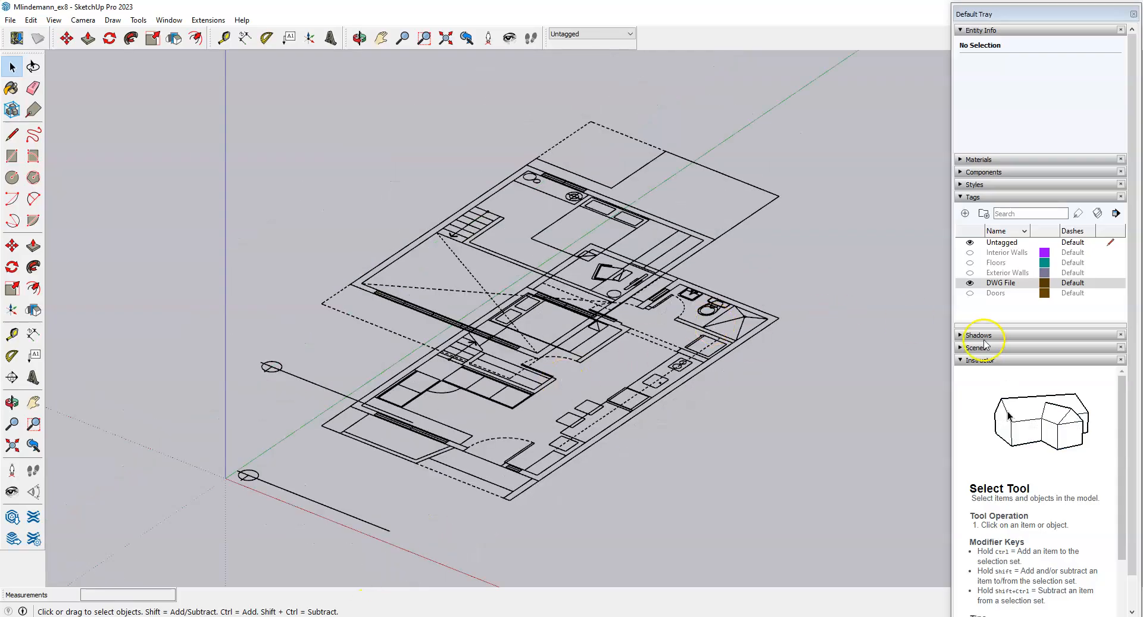
# Show the Floors, Interior Walls, Exterior Walls and Doors tags and hide the DWG File tag.
pyautogui.click(970, 262)
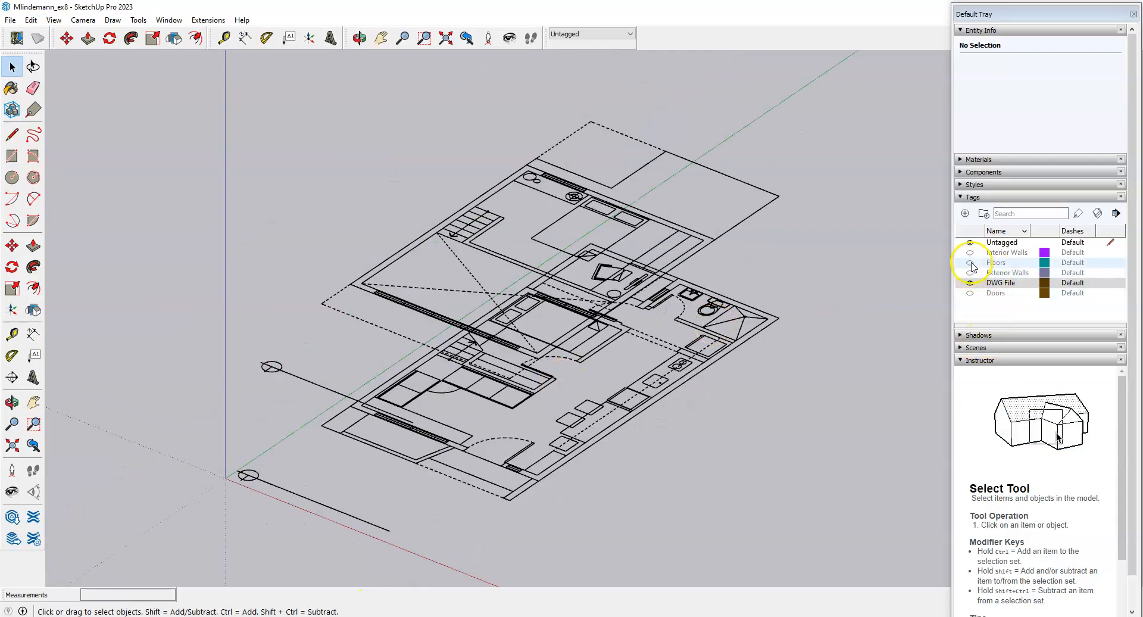
pyautogui.click(970, 253)
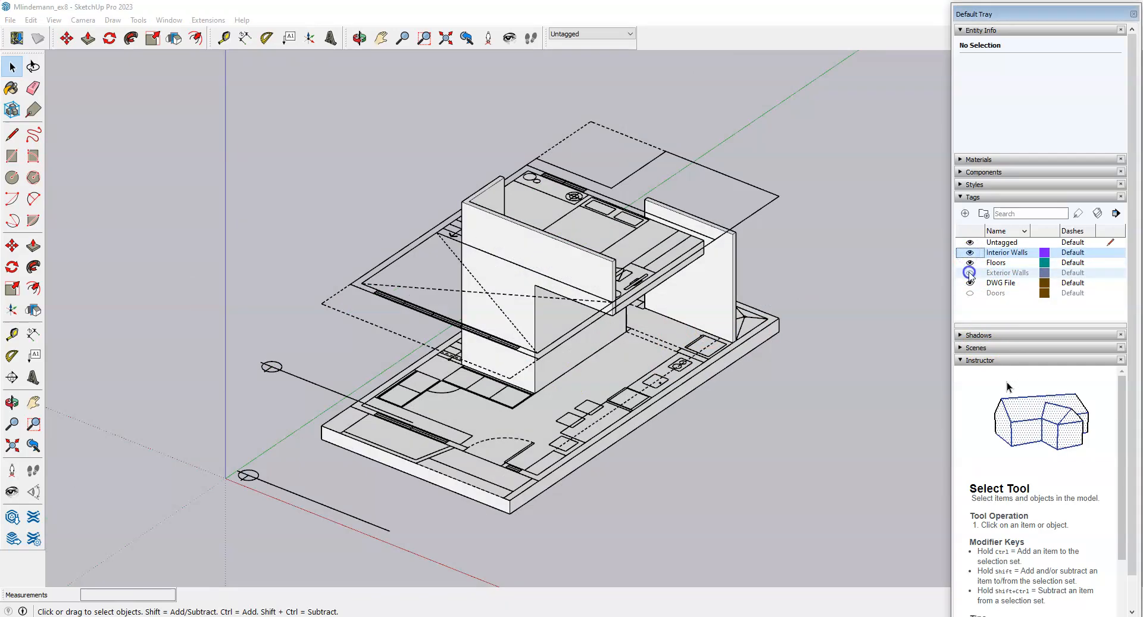
pyautogui.click(970, 273)
pyautogui.click(970, 283)
pyautogui.click(970, 293)
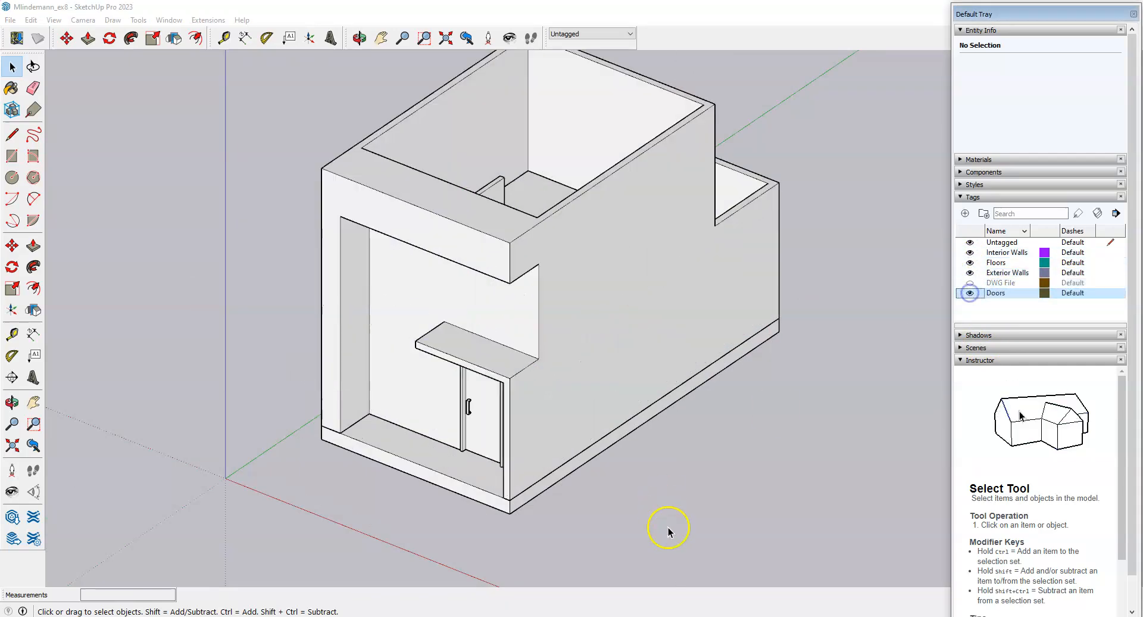
# Orbit to a three-quarter view of the house, zoom in, then view the Ex7_TinyHouse-Elevs.pdf elevations.
pyautogui.moveTo(528, 477); pyautogui.dragTo(723, 447, button='middle')
pyautogui.moveTo(722, 447); pyautogui.dragTo(679, 375)
pyautogui.press('space')
pyautogui.scroll(3, 554, 404)
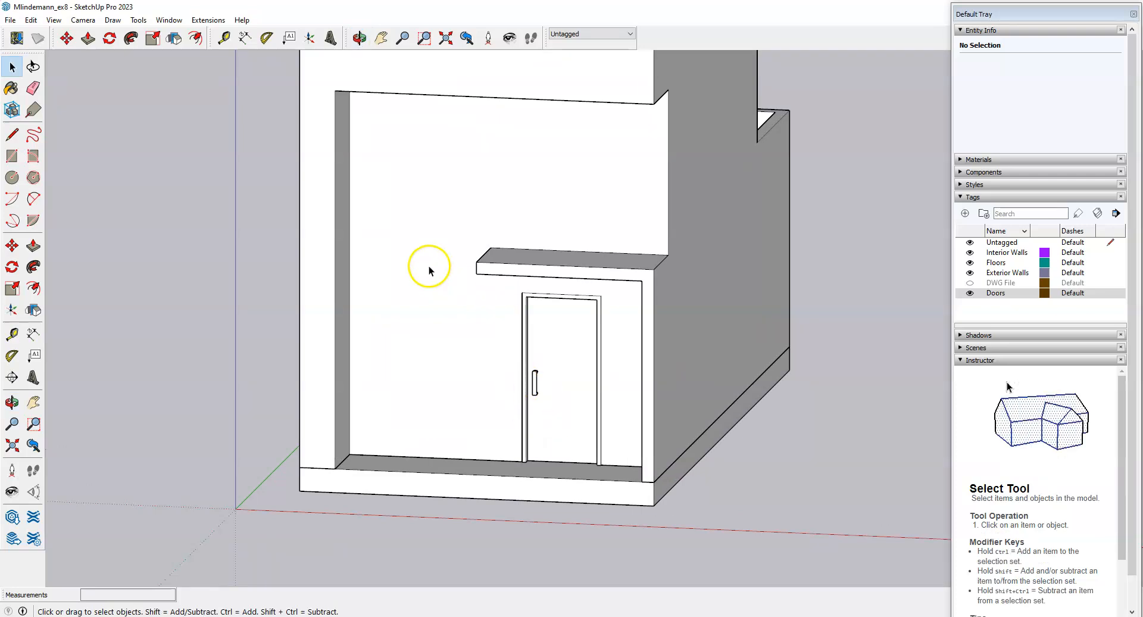
pyautogui.scroll(2, 427, 262)
pyautogui.scroll(1, 390, 483)
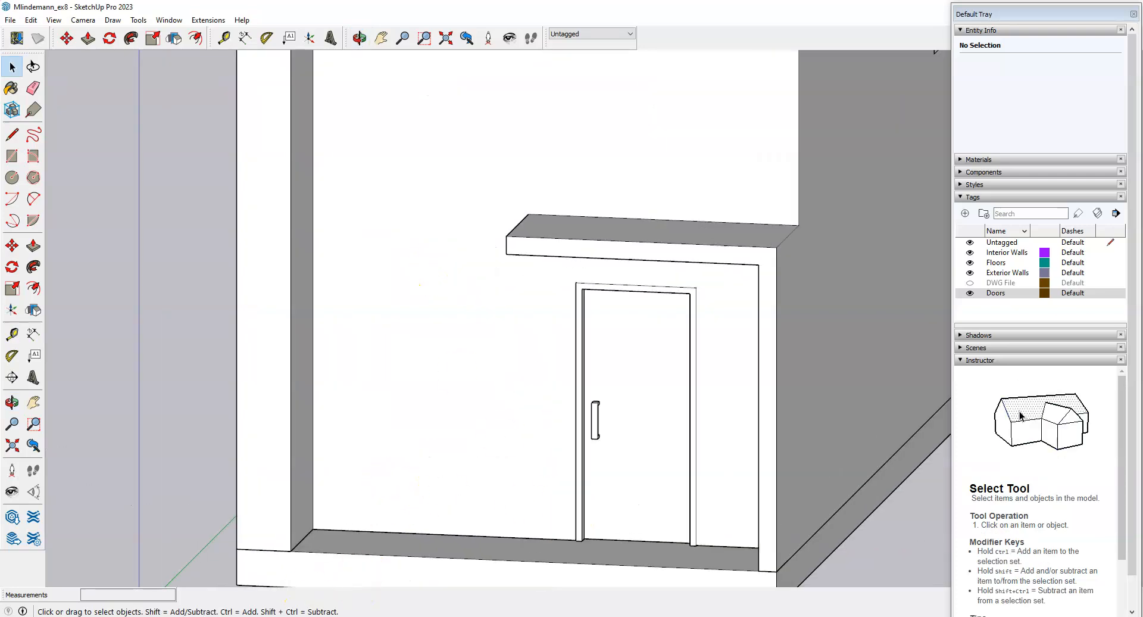
pyautogui.click(239, 616)
pyautogui.click(381, 10)
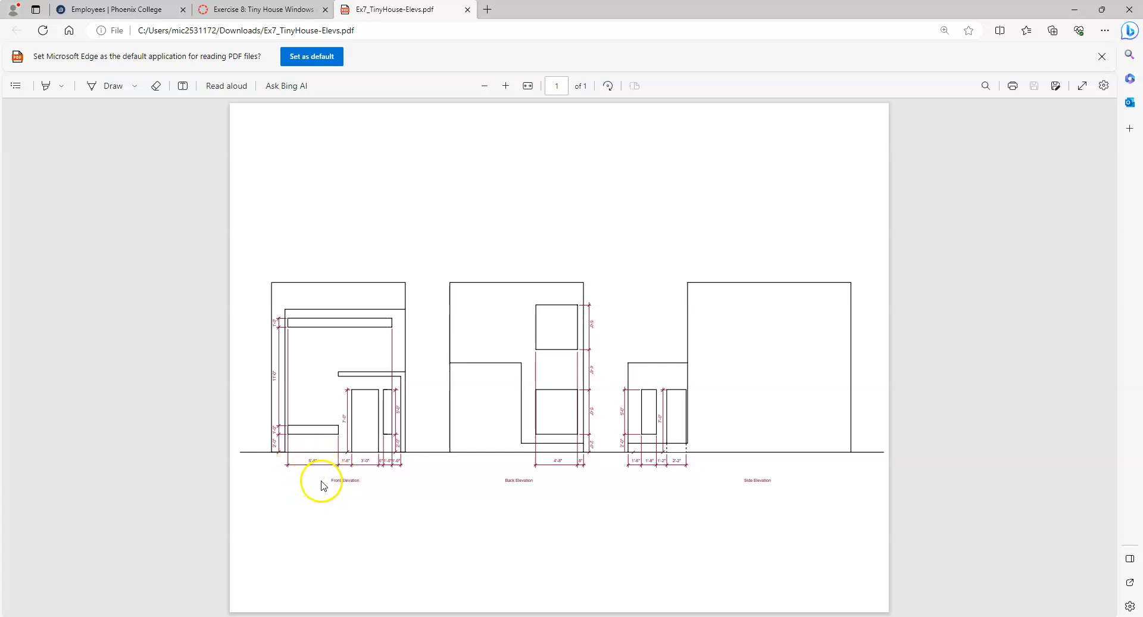
pyautogui.click(278, 616)
pyautogui.click(232, 9)
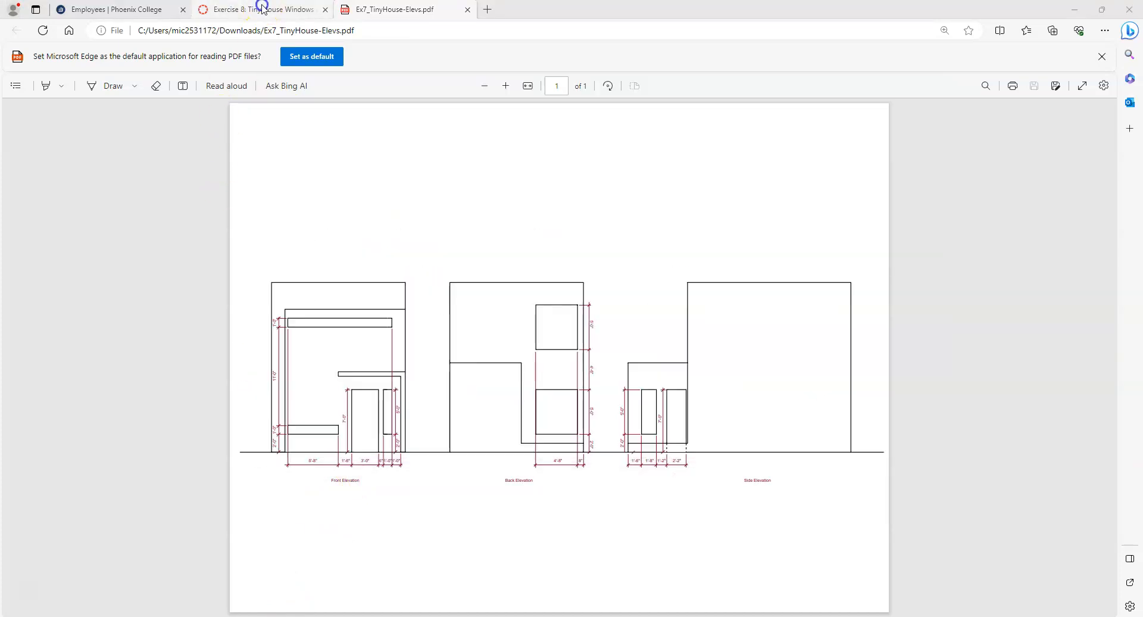
pyautogui.scroll(-6, 524, 326)
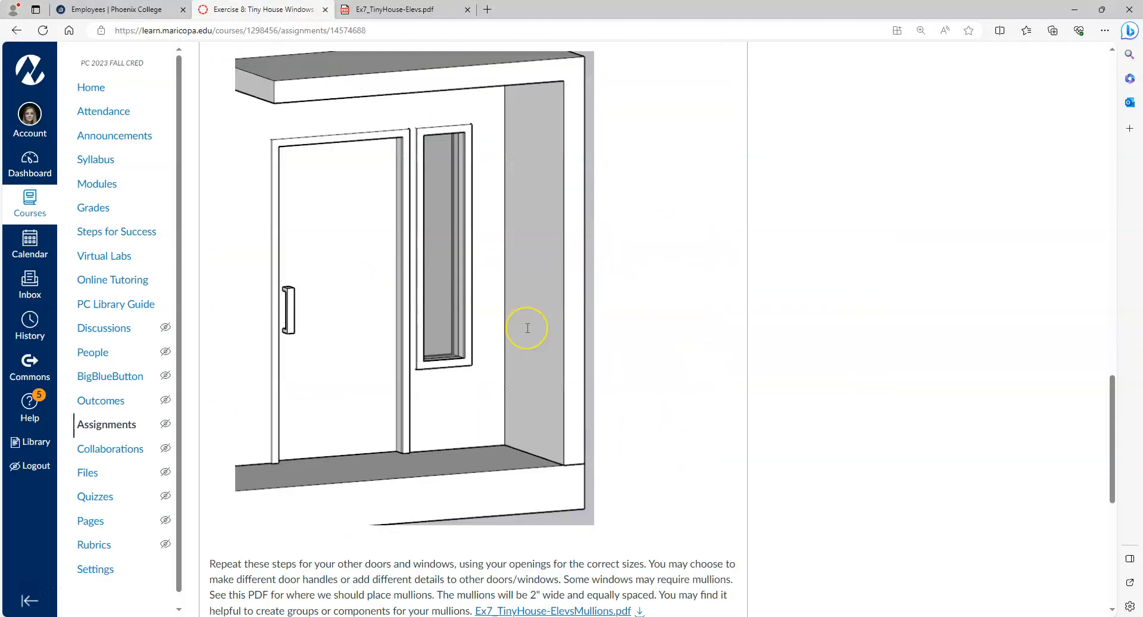
pyautogui.scroll(7, 524, 326)
pyautogui.scroll(-2, 528, 328)
pyautogui.scroll(-2, 528, 328)
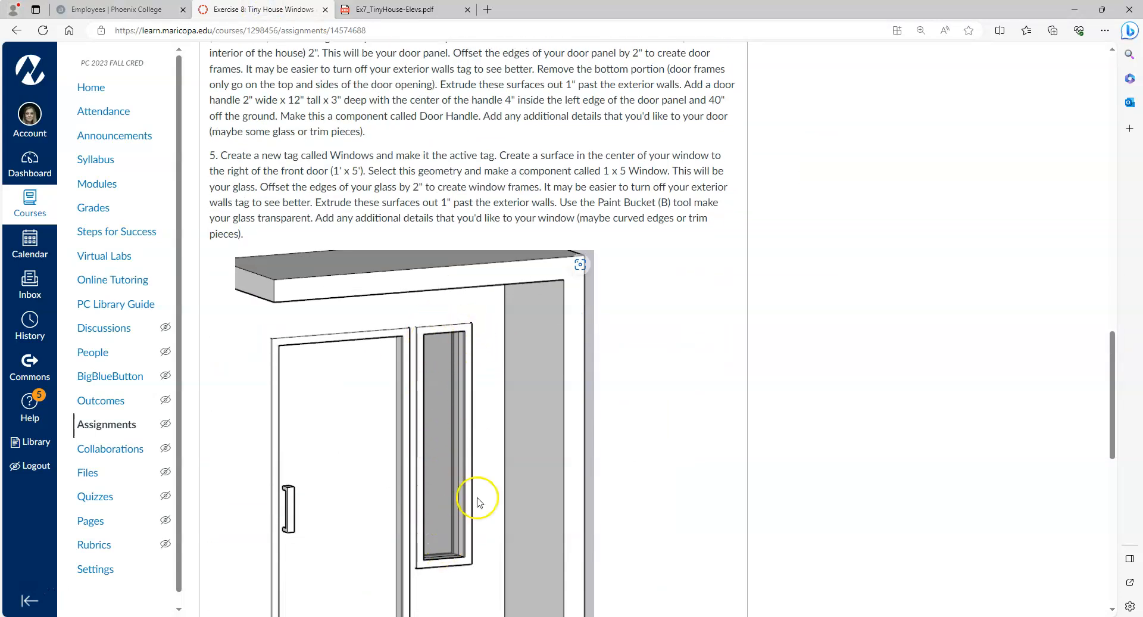
pyautogui.moveTo(1112, 348); pyautogui.dragTo(1113, 343)
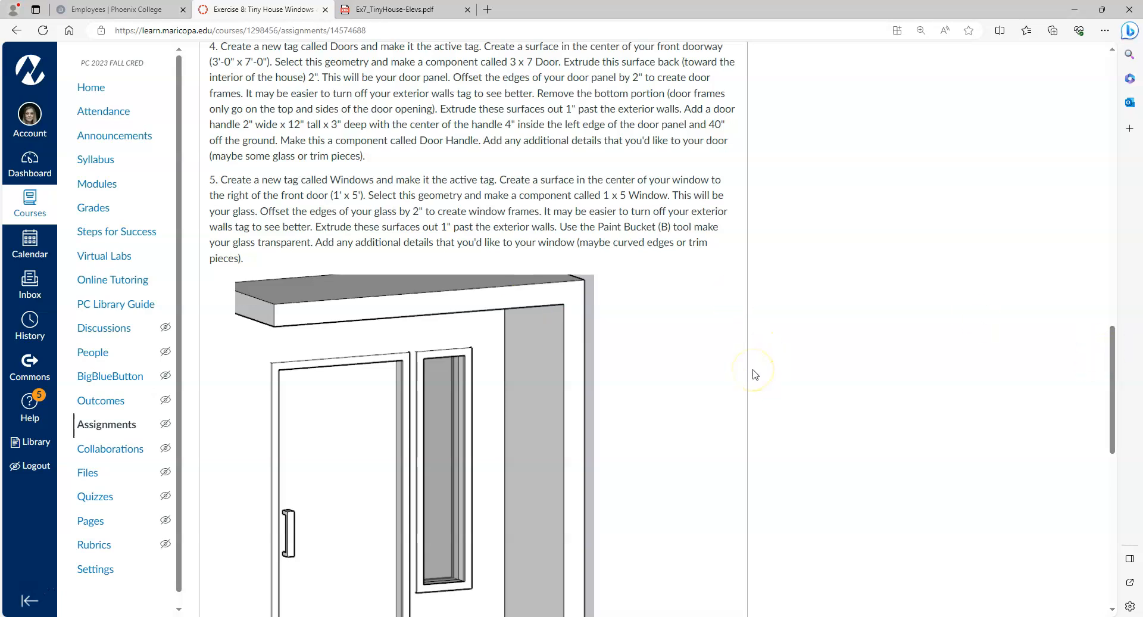
pyautogui.scroll(10, 709, 402)
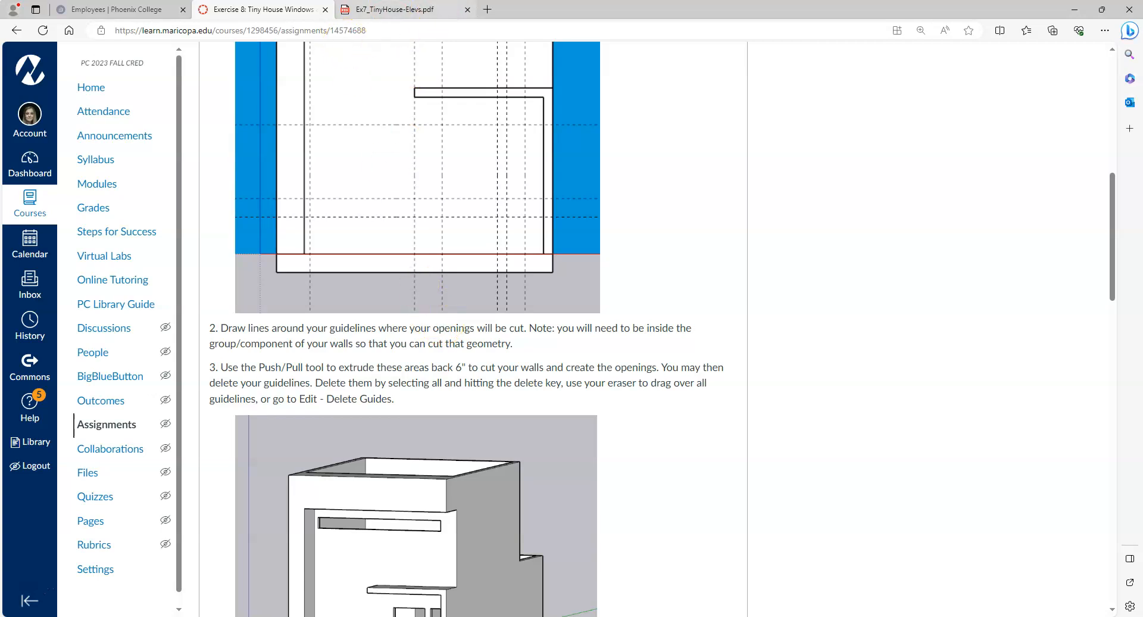
pyautogui.click(383, 11)
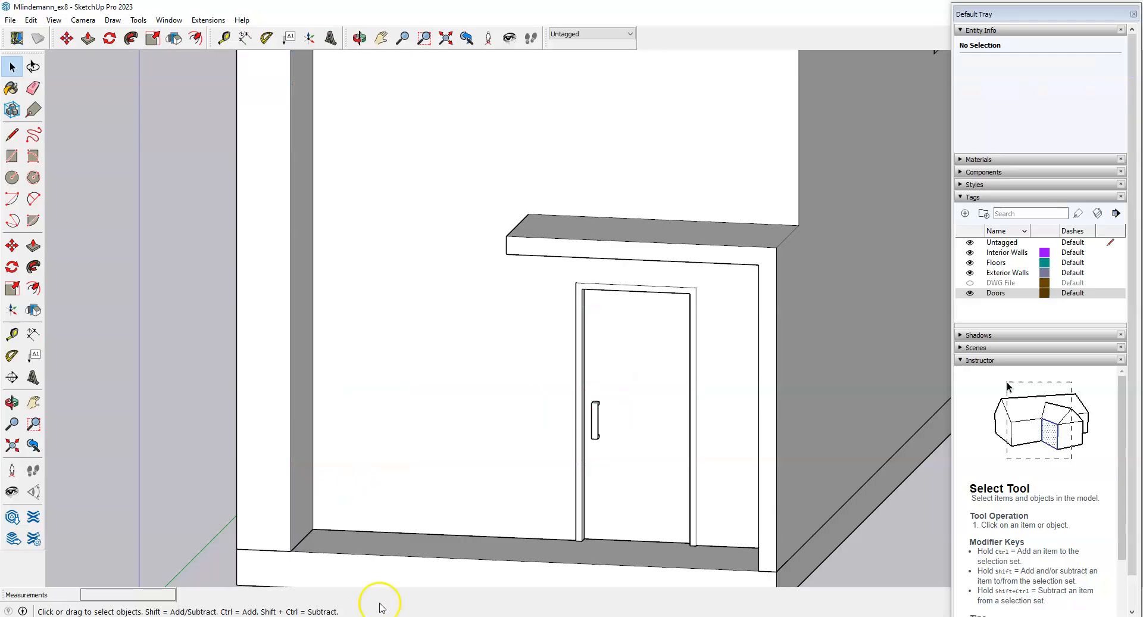
# Orbit and zoom around the front door to inspect its frame, left jamb and C-shaped Door Handle.
pyautogui.scroll(-3, 447, 449)
pyautogui.moveTo(447, 449)
pyautogui.mouseDown(button='middle')
pyautogui.moveTo(485, 464)
pyautogui.moveTo(560, 462)
pyautogui.mouseUp(button='middle')
pyautogui.scroll(4, 487, 433)
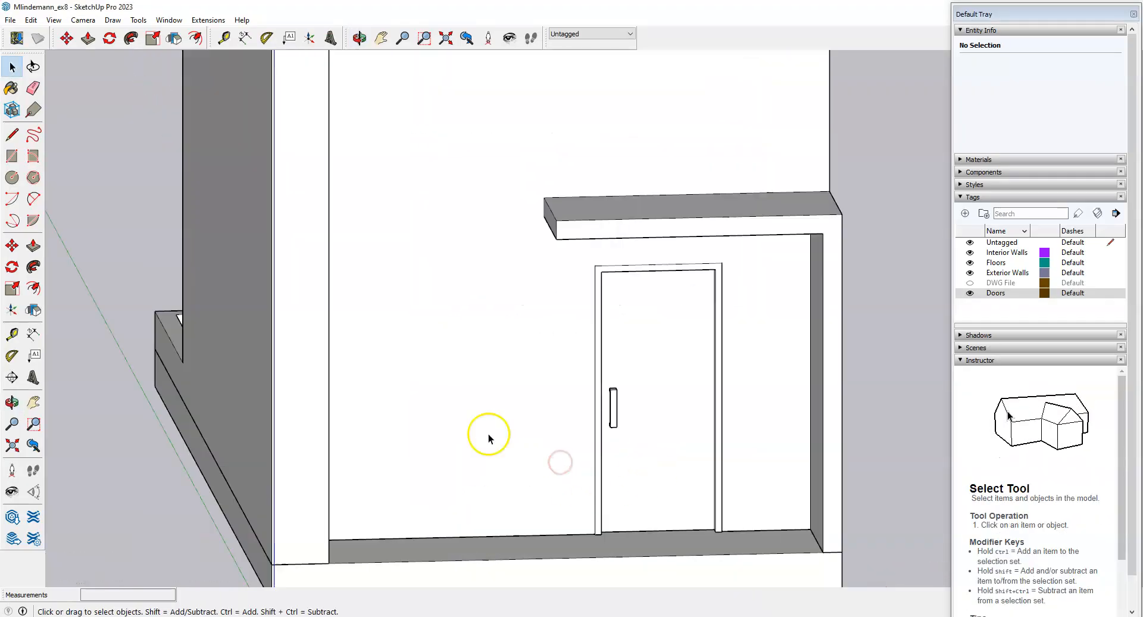
pyautogui.scroll(-2, 524, 453)
pyautogui.scroll(4, 523, 485)
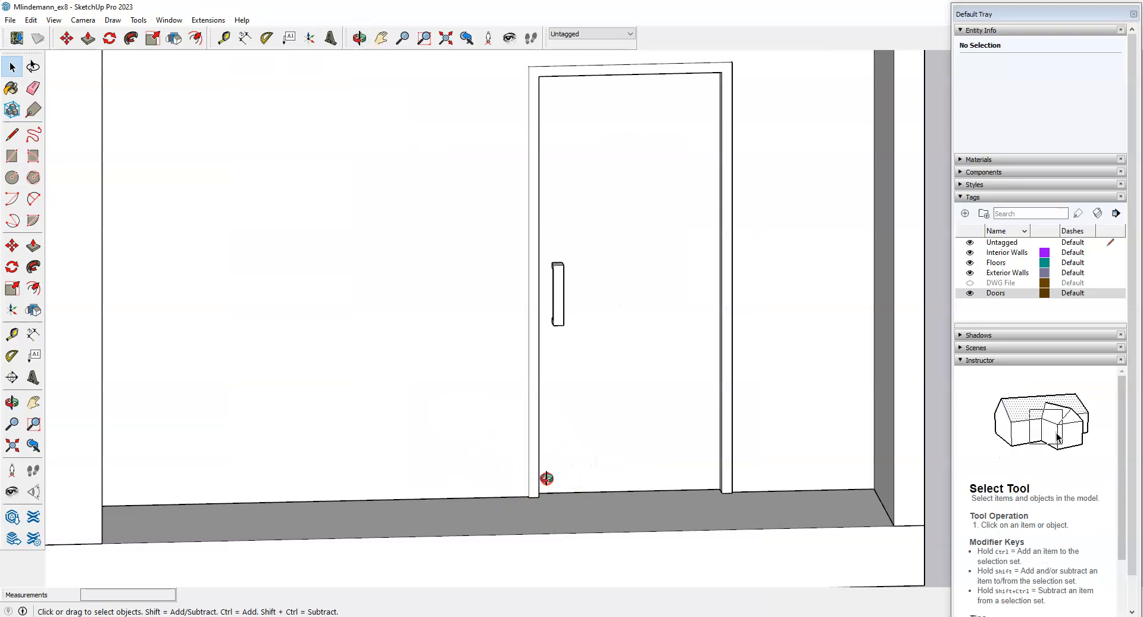
pyautogui.moveTo(547, 478); pyautogui.dragTo(551, 484, button='middle')
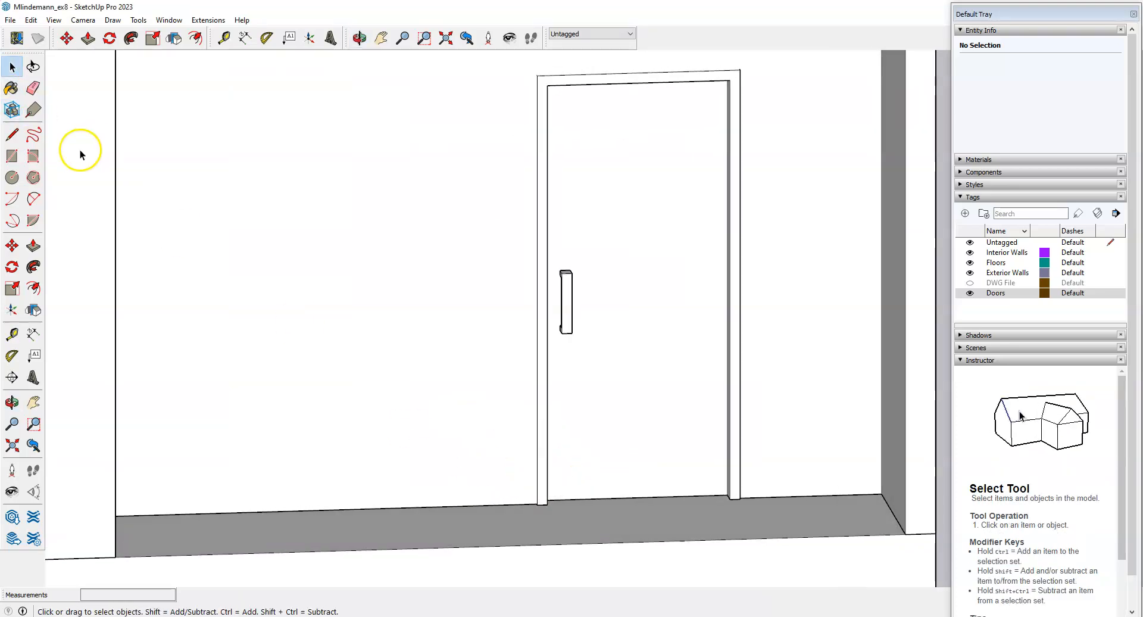
pyautogui.scroll(-3, 492, 326)
pyautogui.moveTo(492, 326); pyautogui.dragTo(398, 357, button='middle')
pyautogui.scroll(4, 399, 357)
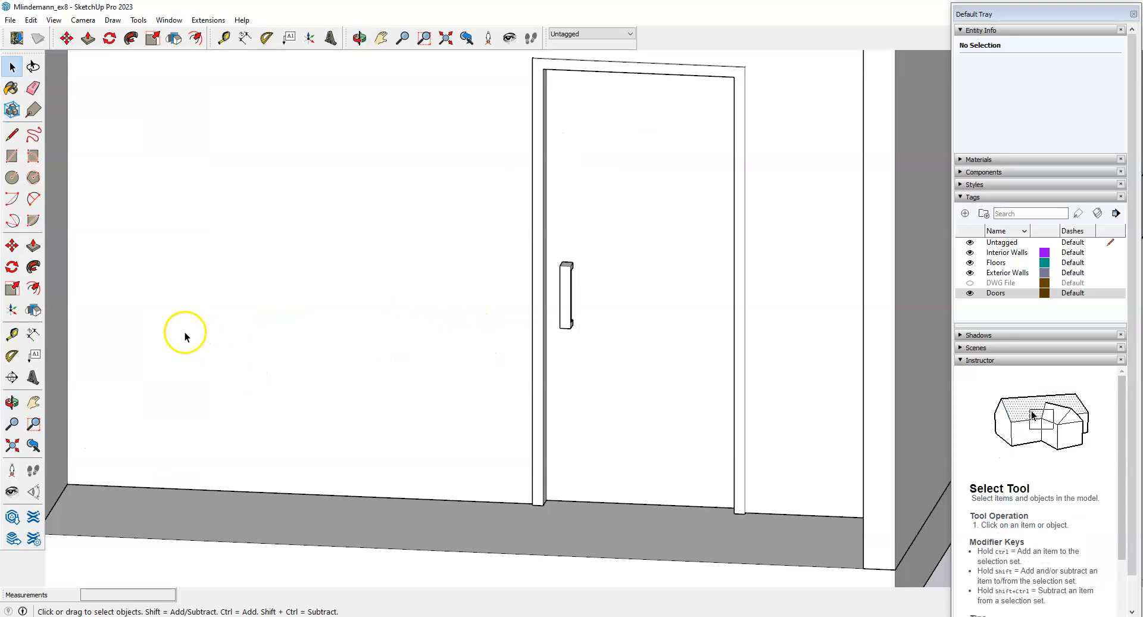
pyautogui.moveTo(399, 303)
pyautogui.mouseDown(button='middle')
pyautogui.moveTo(434, 298)
pyautogui.moveTo(511, 345)
pyautogui.mouseUp(button='middle')
pyautogui.scroll(-2, 449, 321)
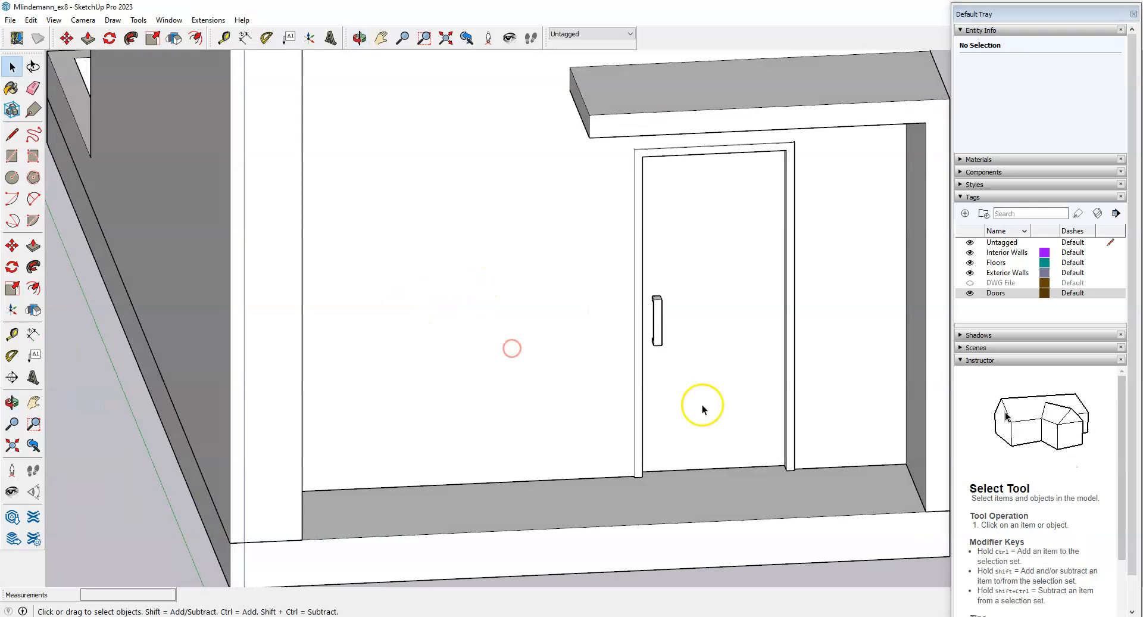
pyautogui.scroll(3, 667, 463)
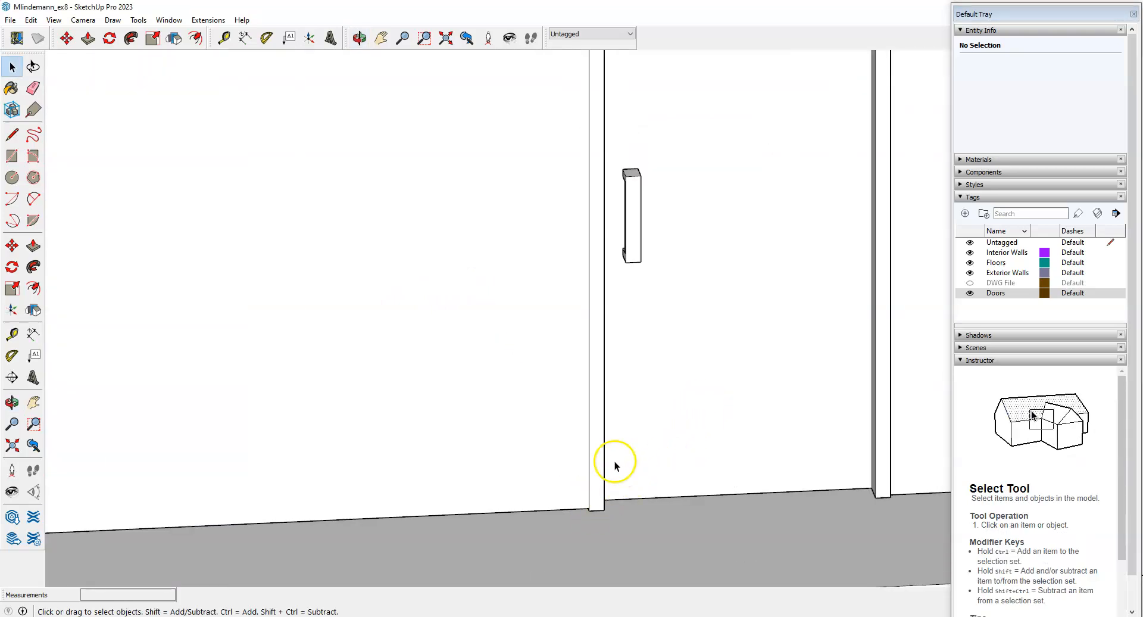
pyautogui.scroll(-3, 653, 480)
pyautogui.moveTo(653, 480); pyautogui.dragTo(532, 490, button='middle')
pyautogui.scroll(3, 576, 464)
pyautogui.scroll(2, 575, 459)
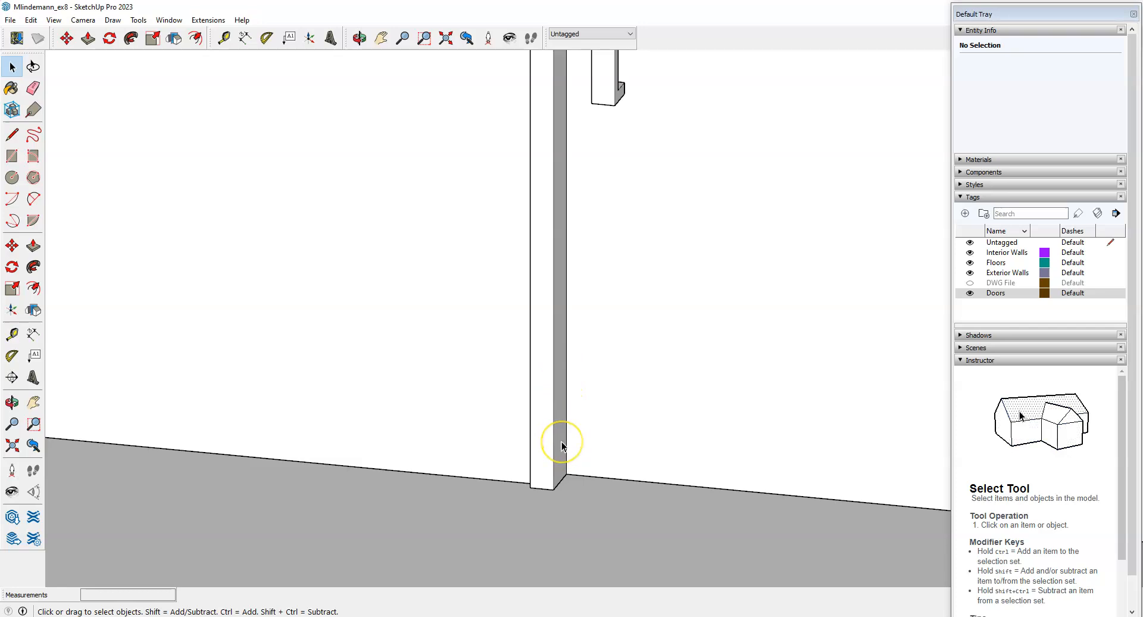
pyautogui.scroll(-3, 563, 442)
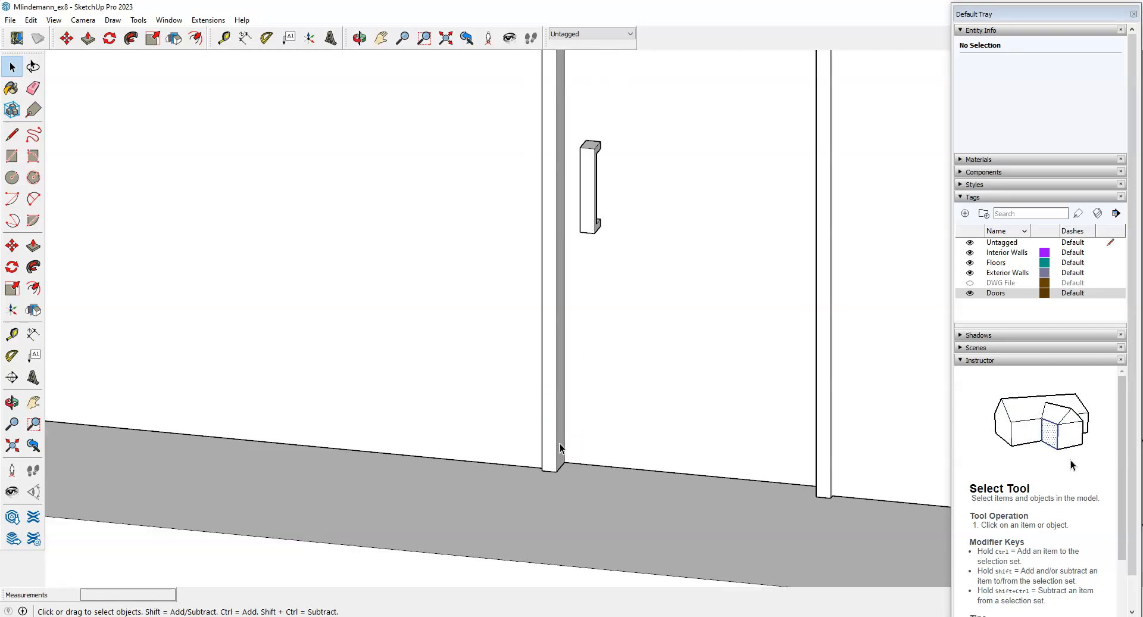
pyautogui.scroll(-1, 431, 457)
pyautogui.moveTo(431, 457); pyautogui.dragTo(508, 469, button='middle')
pyautogui.scroll(2, 769, 478)
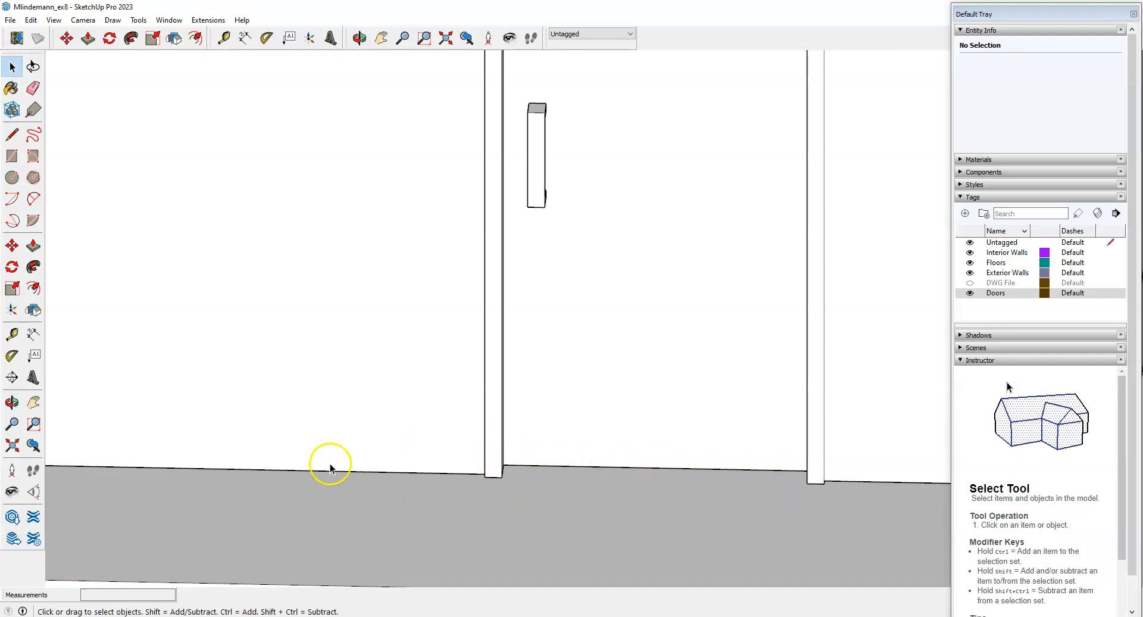
pyautogui.scroll(-3, 653, 495)
pyautogui.moveTo(365, 472); pyautogui.dragTo(531, 472, button='middle')
pyautogui.scroll(4, 597, 474)
pyautogui.scroll(3, 611, 505)
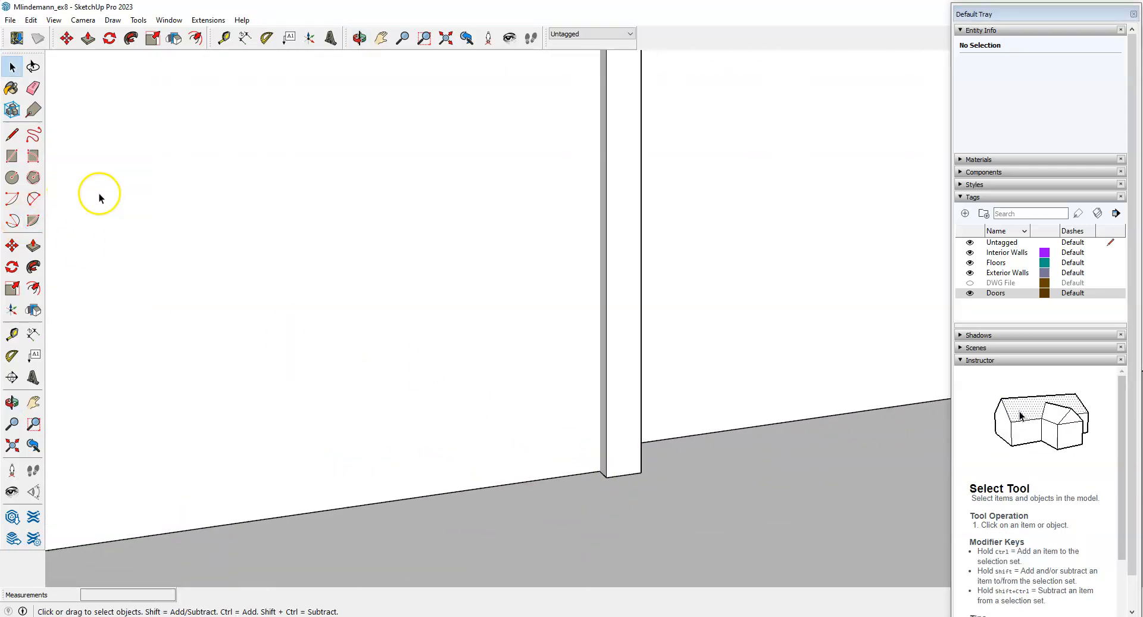
pyautogui.click(12, 334)
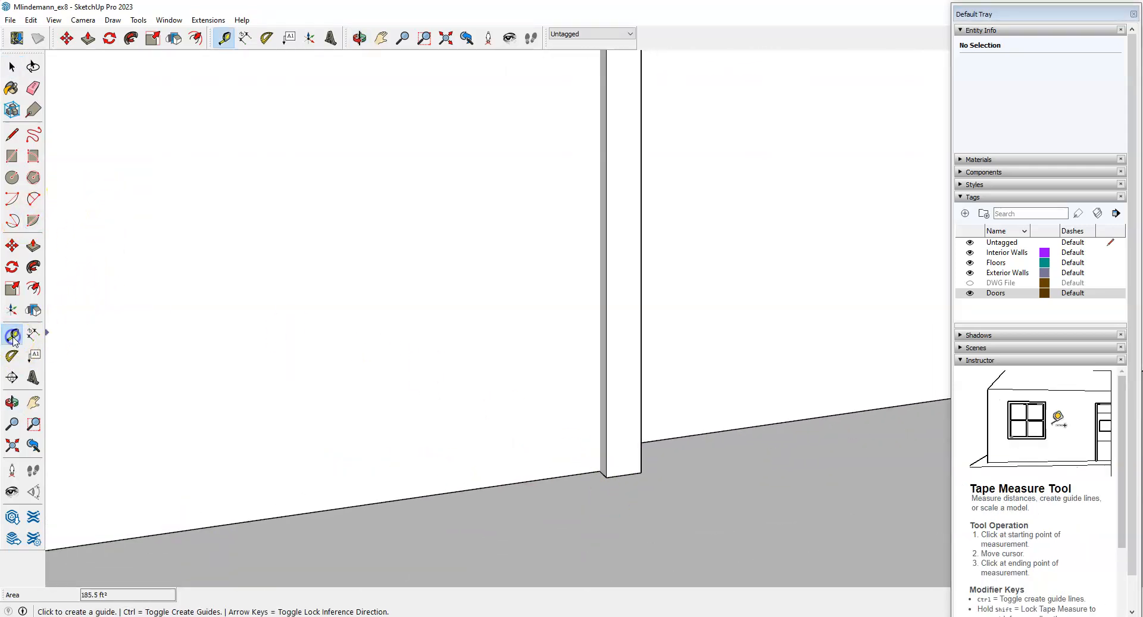
pyautogui.scroll(-2, 522, 340)
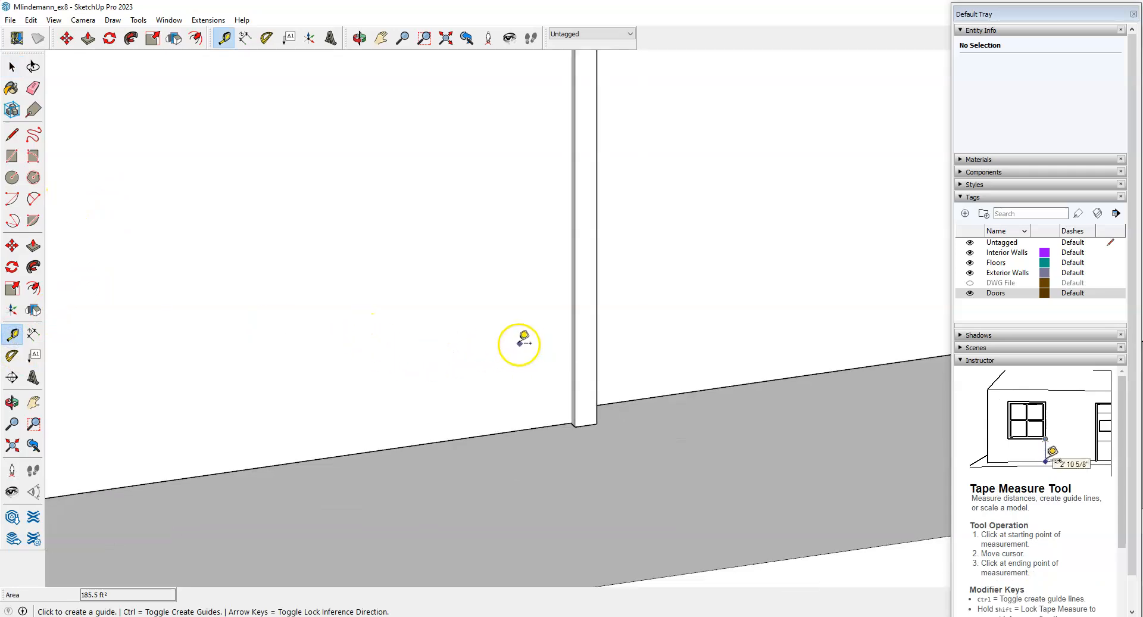
pyautogui.moveTo(539, 459); pyautogui.dragTo(615, 381, button='middle')
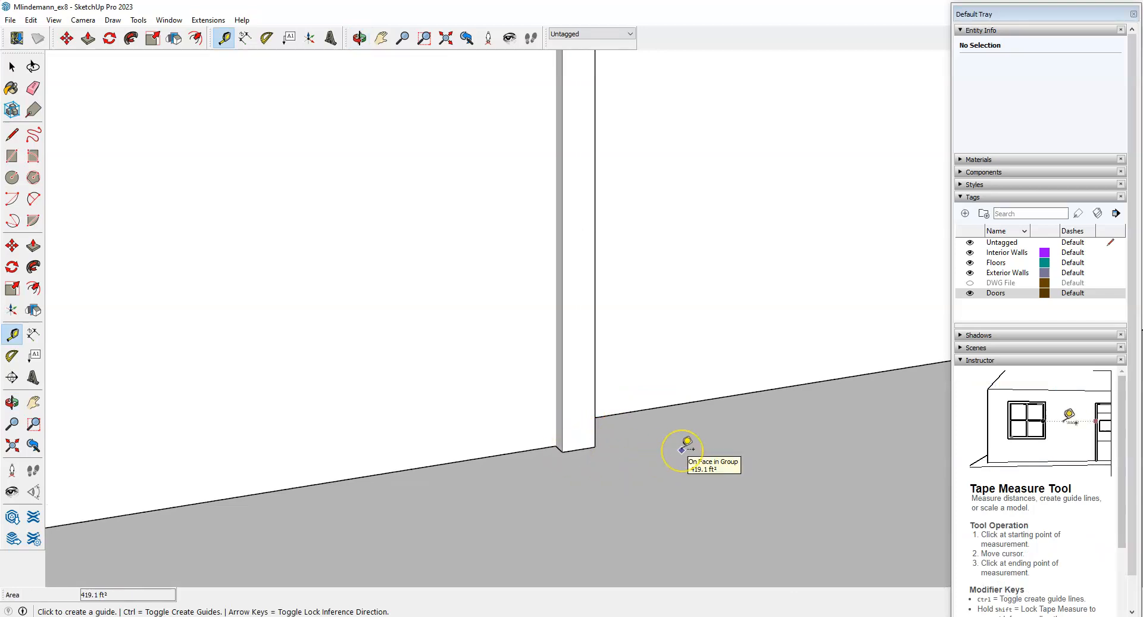
pyautogui.scroll(1, 555, 395)
pyautogui.click(555, 397)
pyautogui.moveTo(560, 271); pyautogui.dragTo(484, 296)
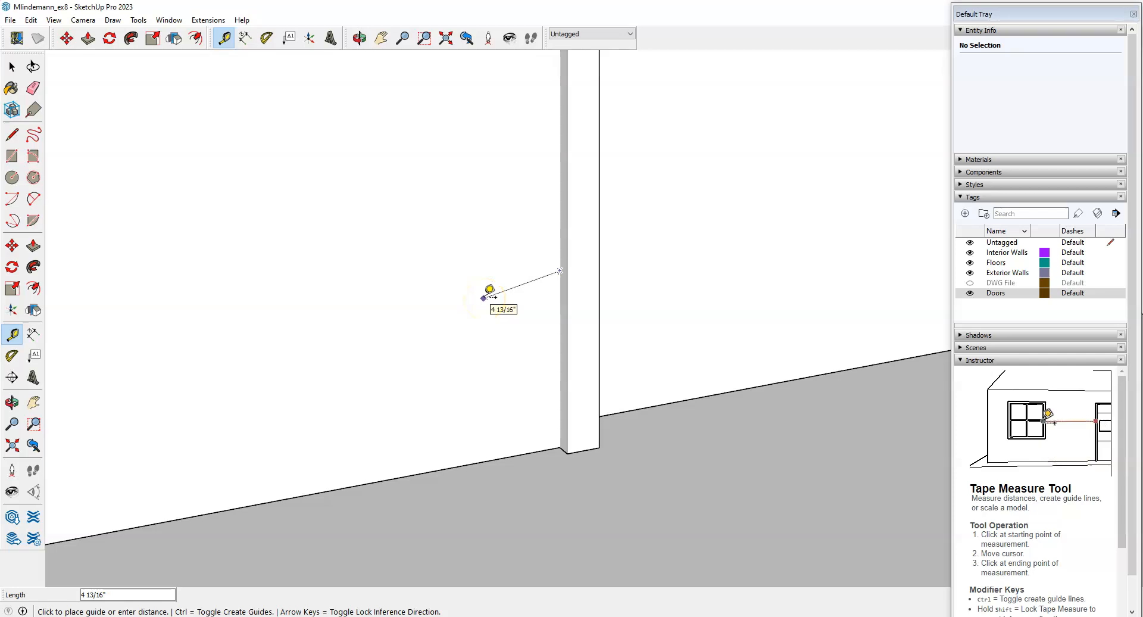
pyautogui.click(485, 285)
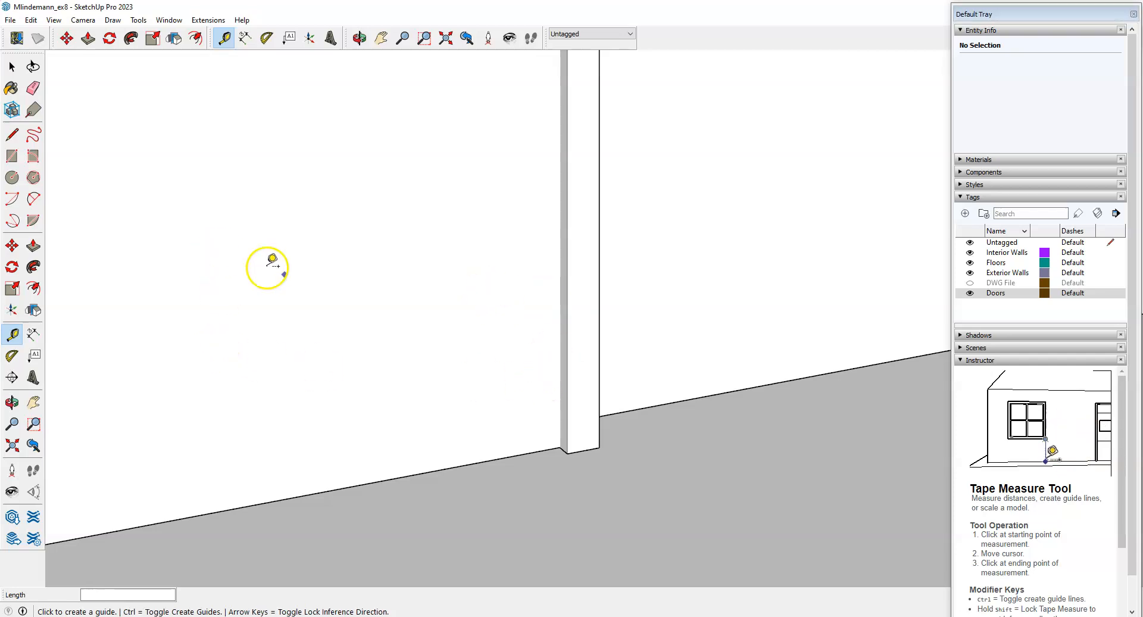
pyautogui.scroll(-2, 513, 442)
pyautogui.scroll(3, 544, 405)
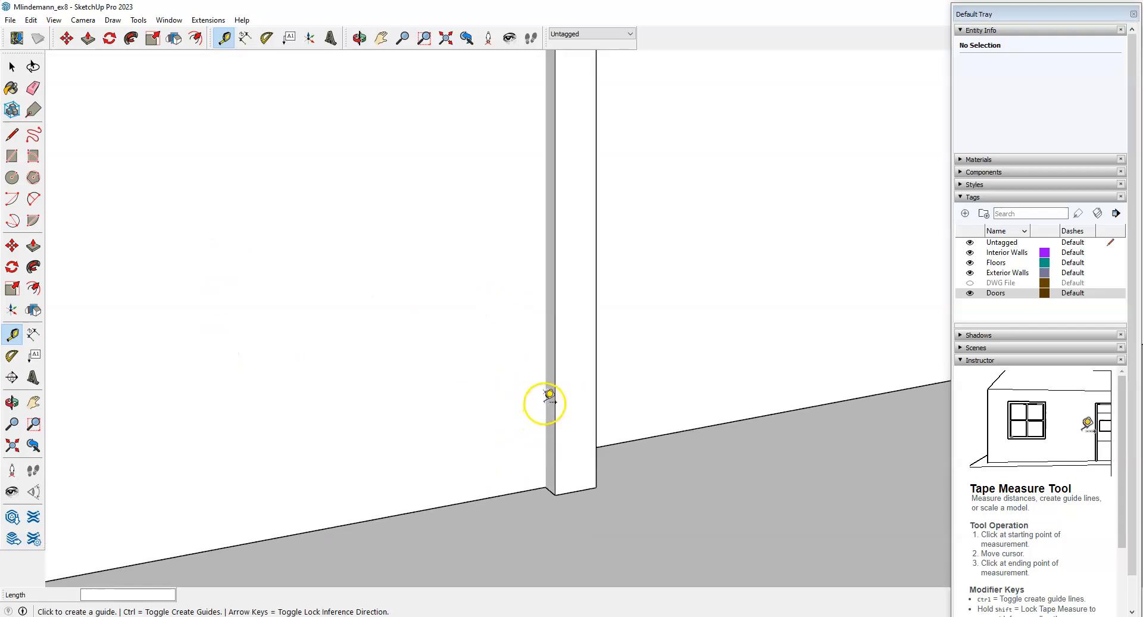
pyautogui.click(545, 292)
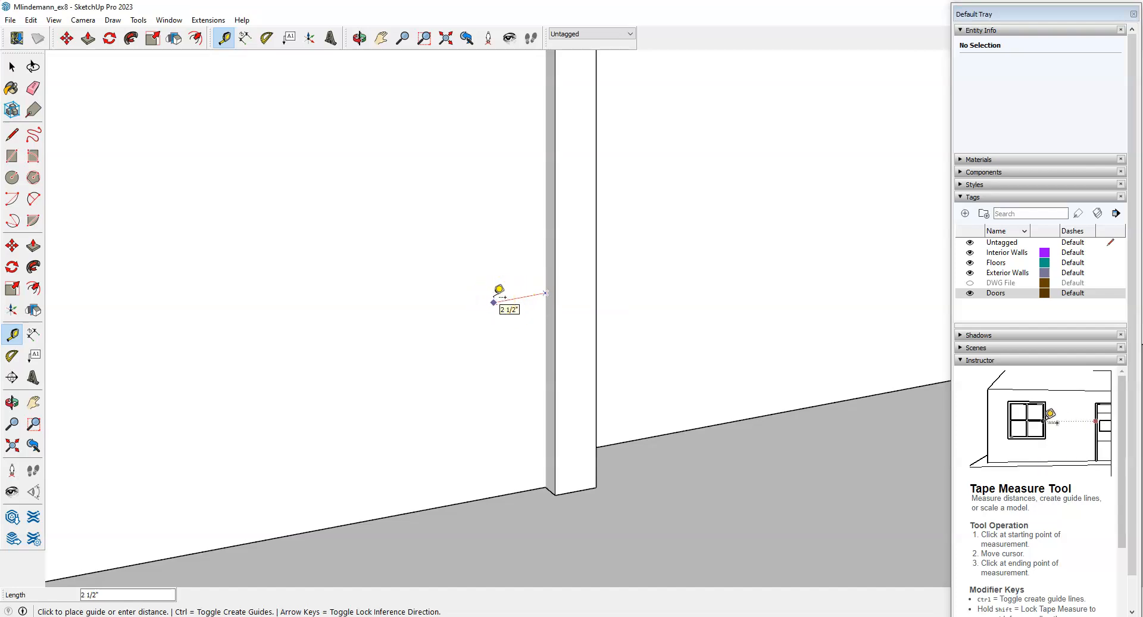
pyautogui.press('Escape')
pyautogui.press('space')
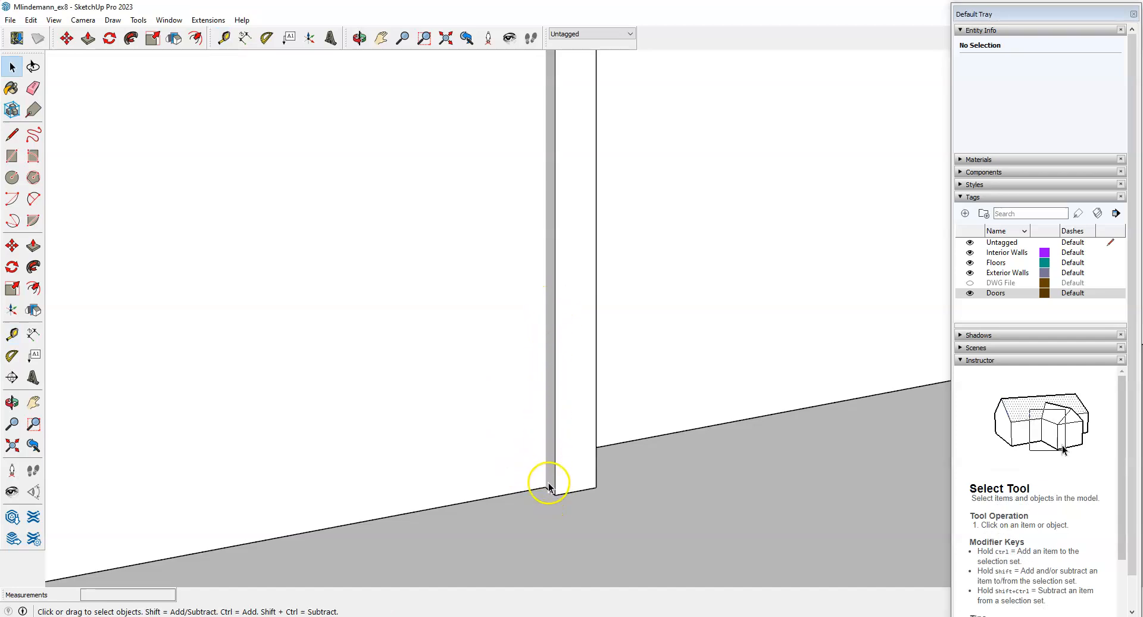
pyautogui.scroll(-2, 575, 480)
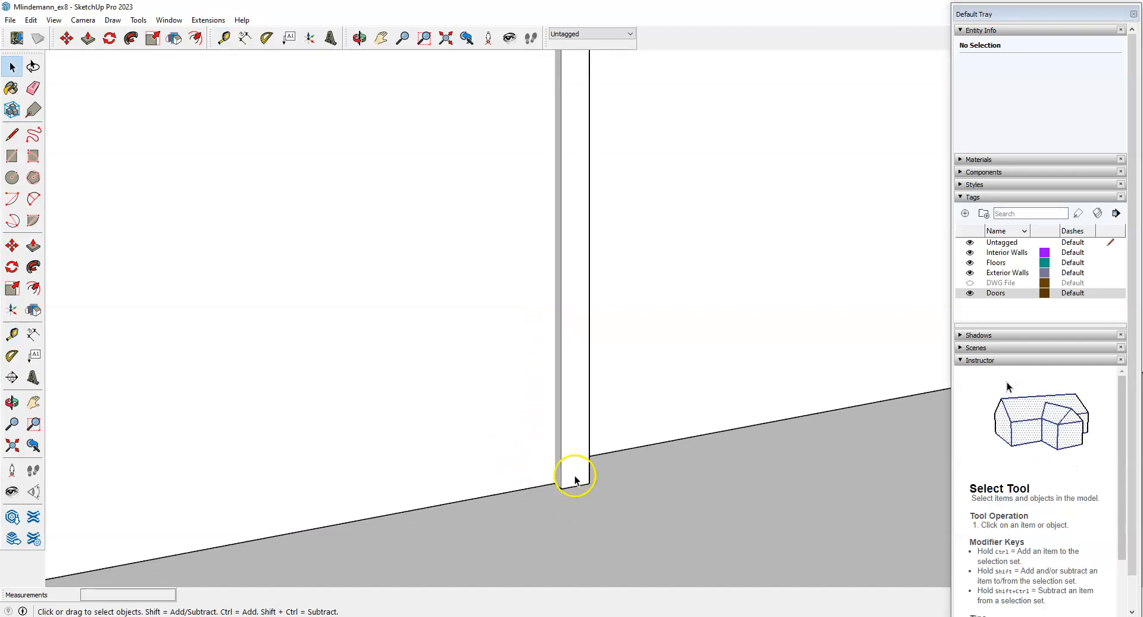
pyautogui.moveTo(575, 480); pyautogui.dragTo(549, 498, button='middle')
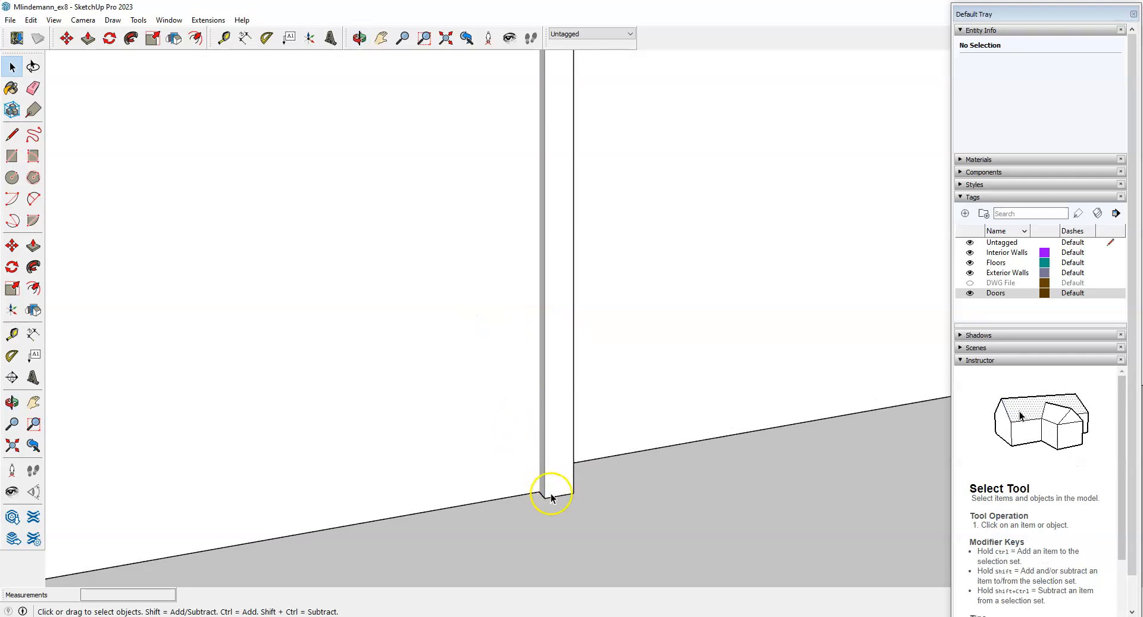
pyautogui.moveTo(485, 498); pyautogui.dragTo(548, 506, button='middle')
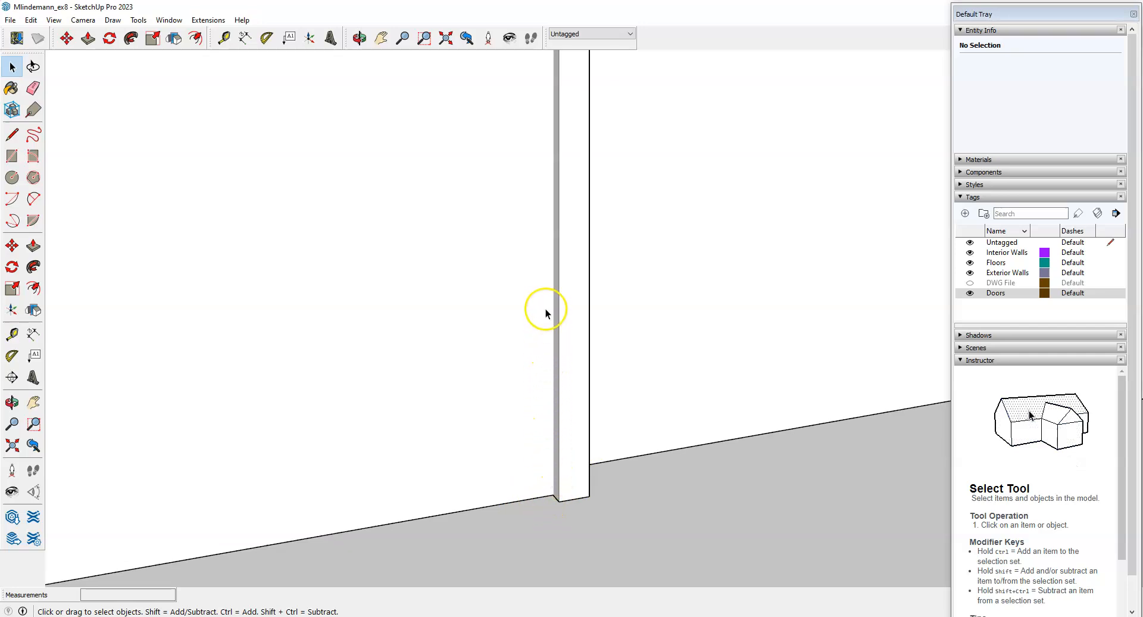
pyautogui.moveTo(558, 401); pyautogui.dragTo(592, 516, button='middle')
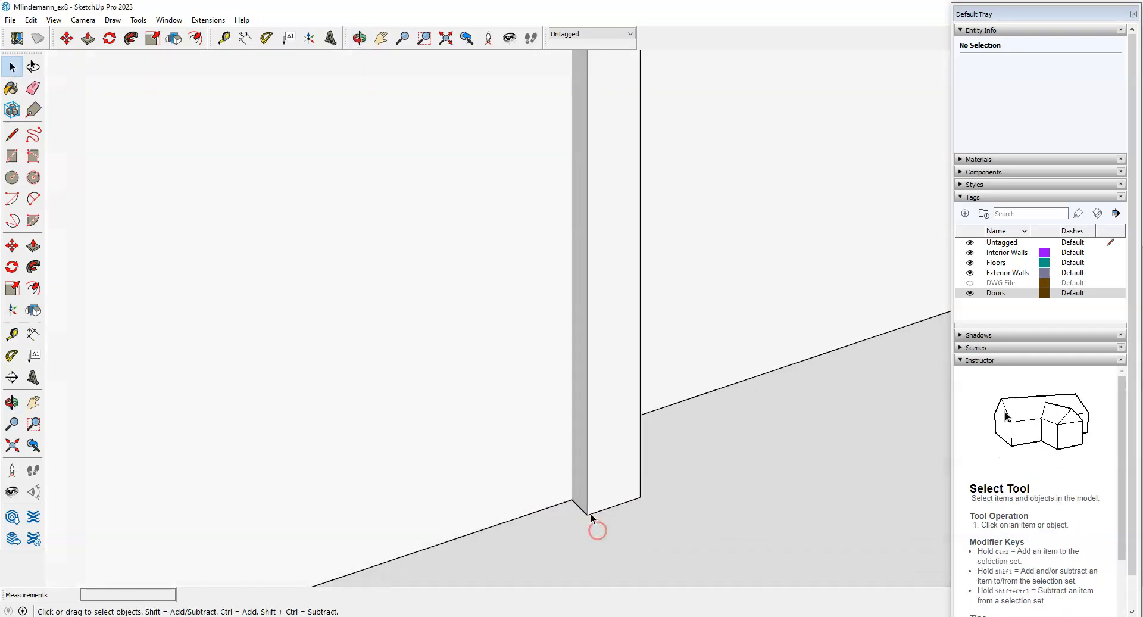
pyautogui.moveTo(682, 521); pyautogui.dragTo(576, 487, button='middle')
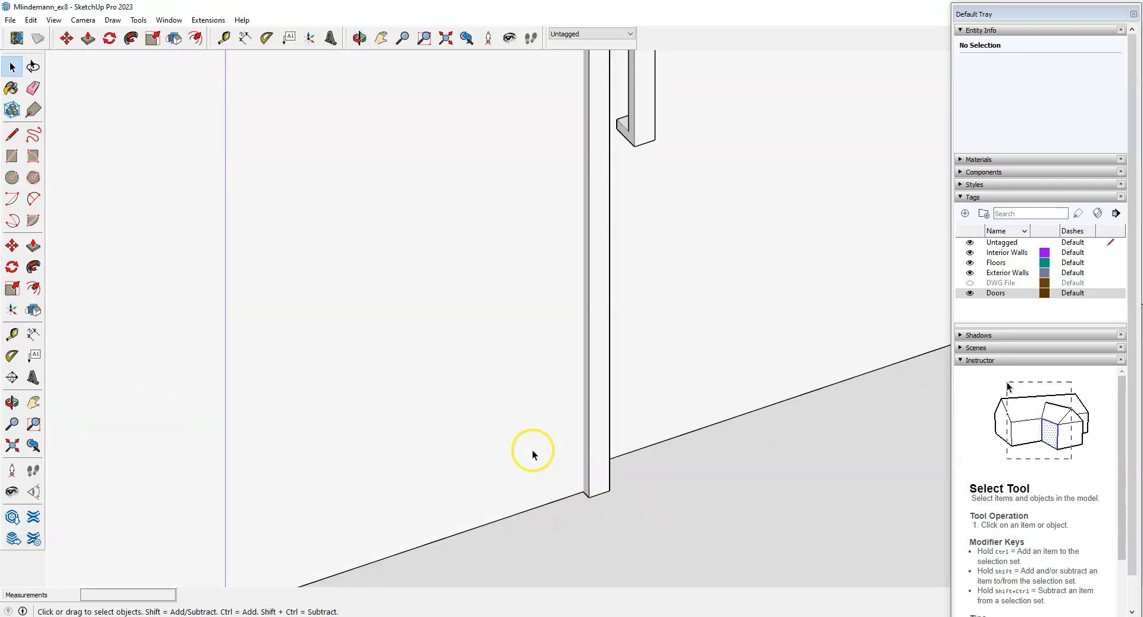
pyautogui.scroll(2, 598, 386)
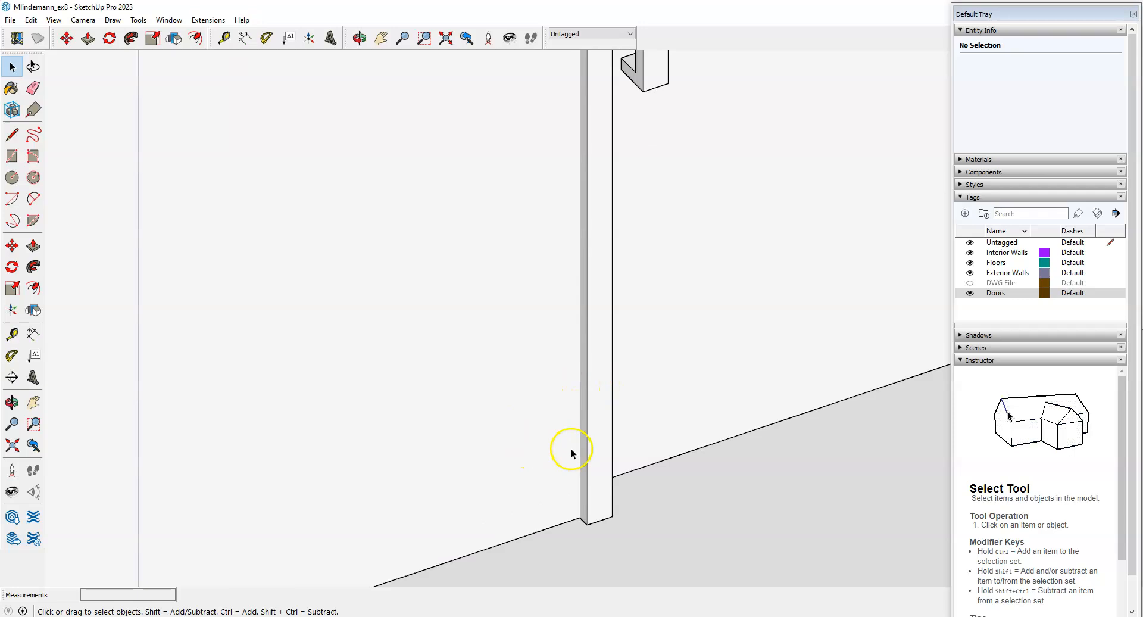
# Zoom in on the door and open the jamb group for editing.
pyautogui.click(12, 134)
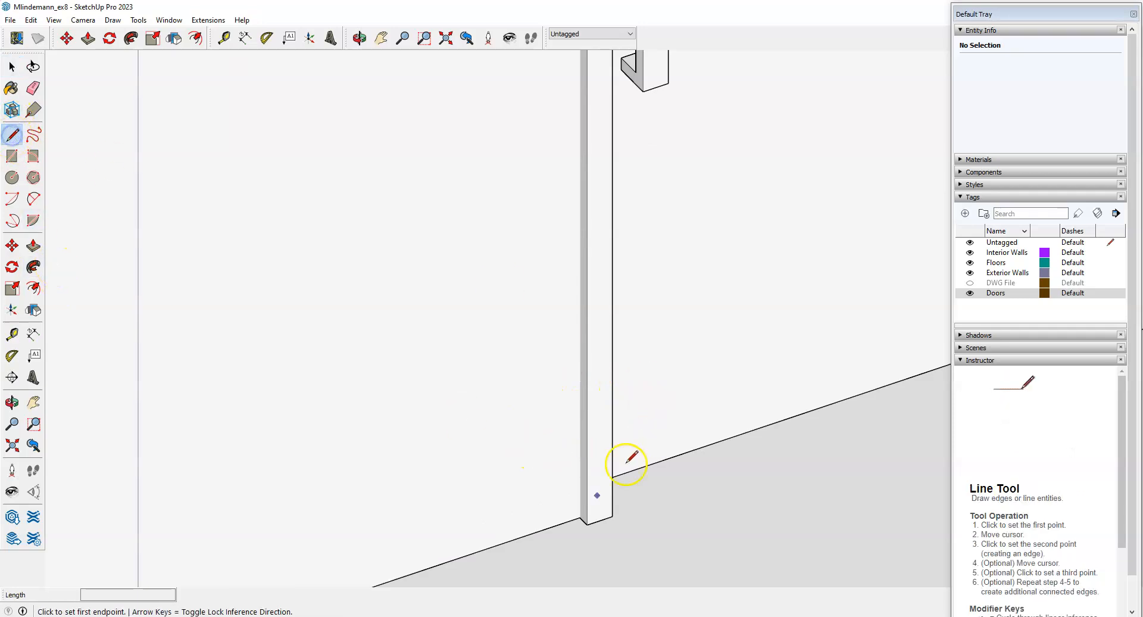
pyautogui.scroll(2, 582, 507)
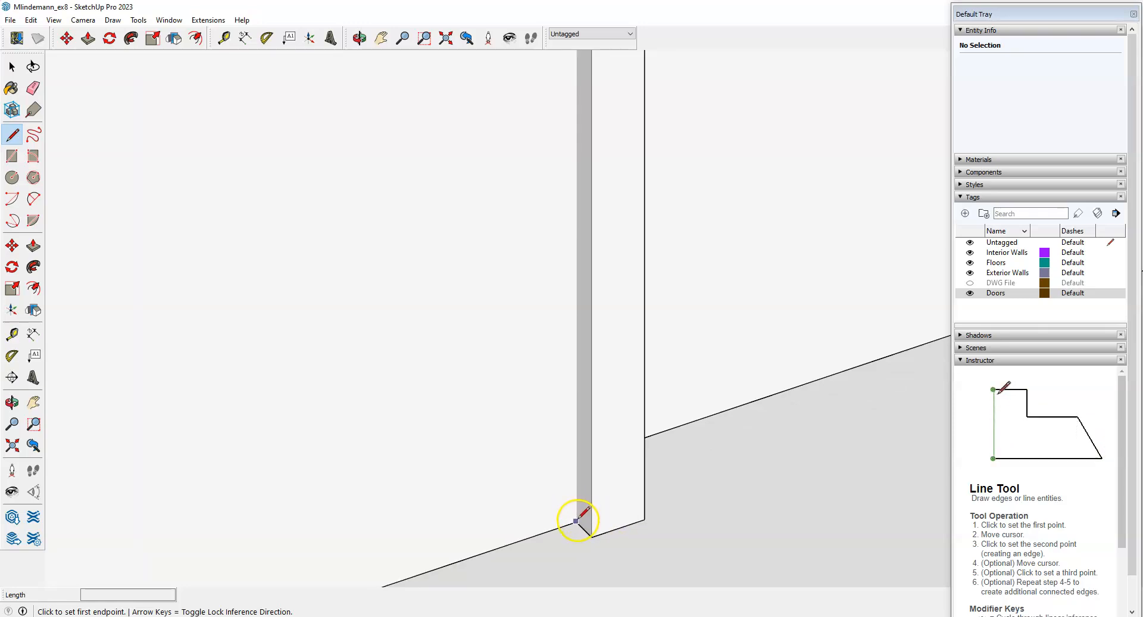
pyautogui.scroll(2, 576, 522)
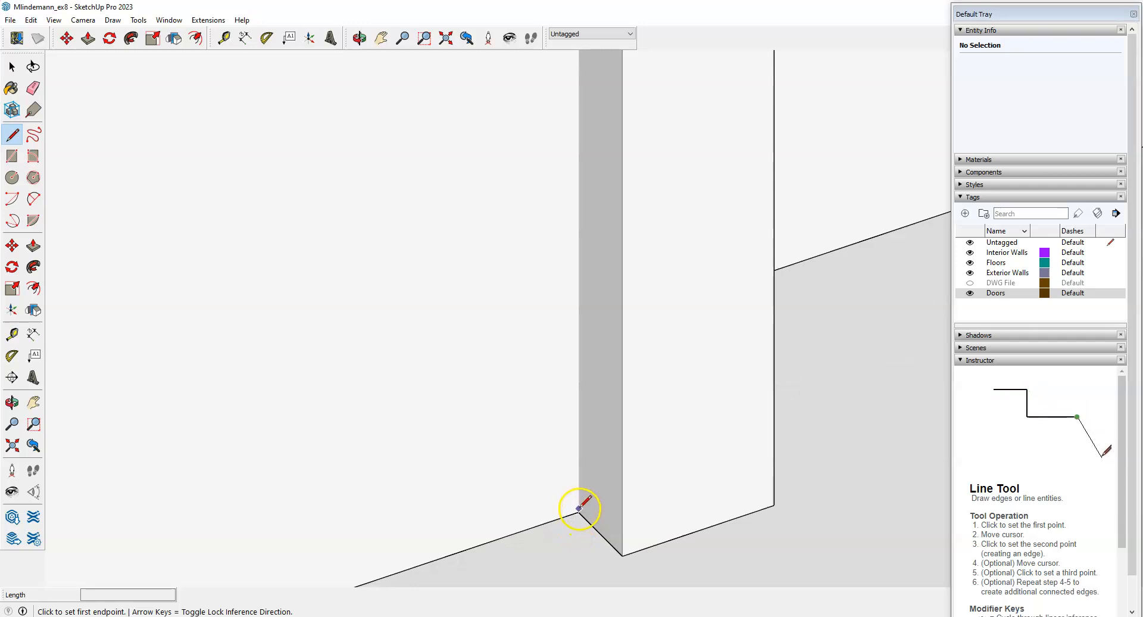
pyautogui.scroll(-4, 544, 404)
pyautogui.scroll(2, 544, 403)
pyautogui.scroll(-1, 567, 437)
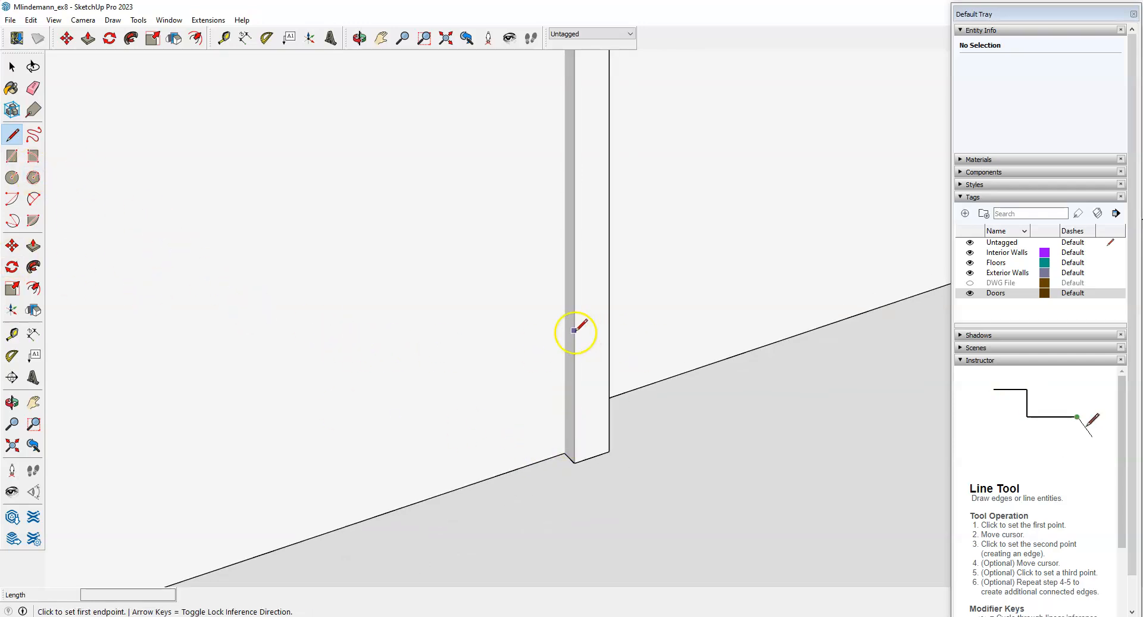
pyautogui.press('space')
pyautogui.doubleClick(586, 277)
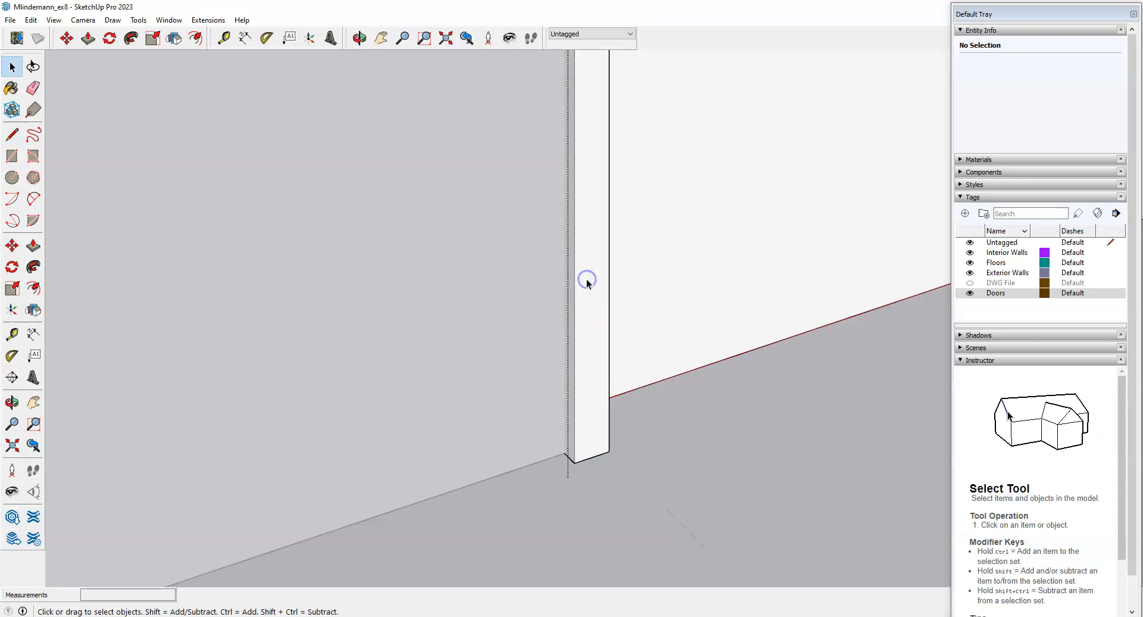
# Draw a vertical line about 7'2 9/16" long from the jamb's floor corner to the frame's top corner.
pyautogui.click(13, 135)
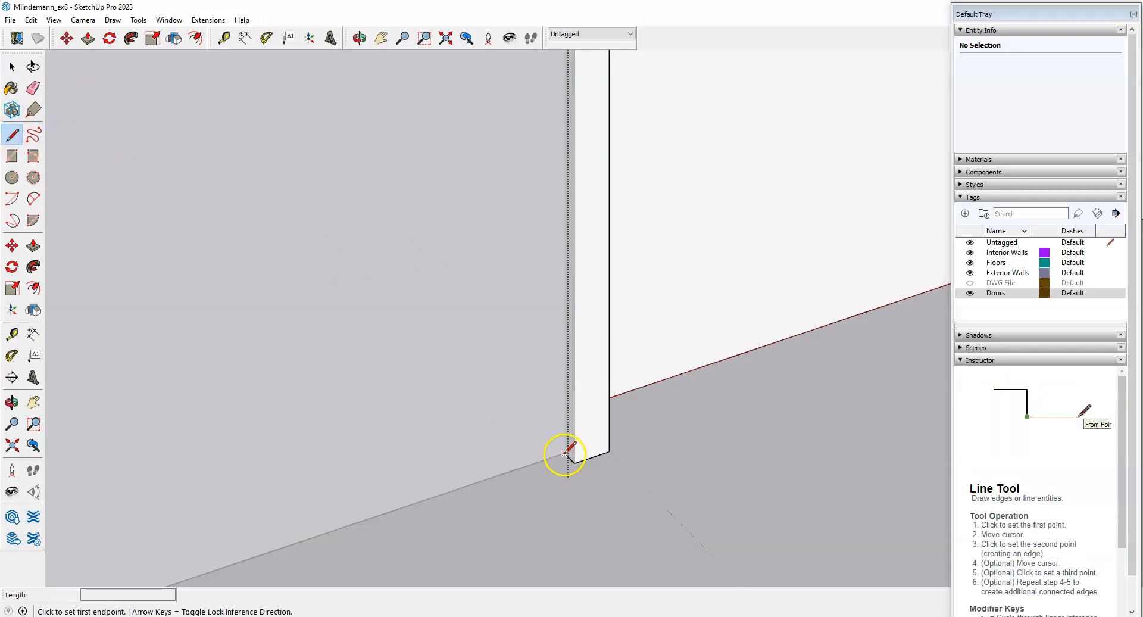
pyautogui.click(565, 453)
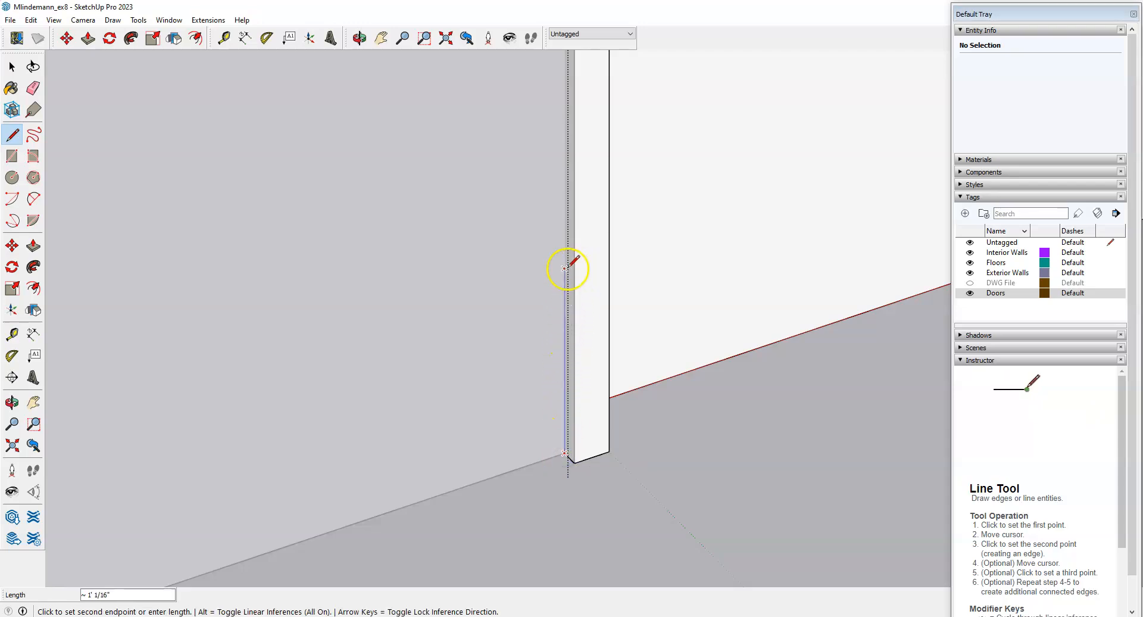
pyautogui.scroll(-5, 521, 411)
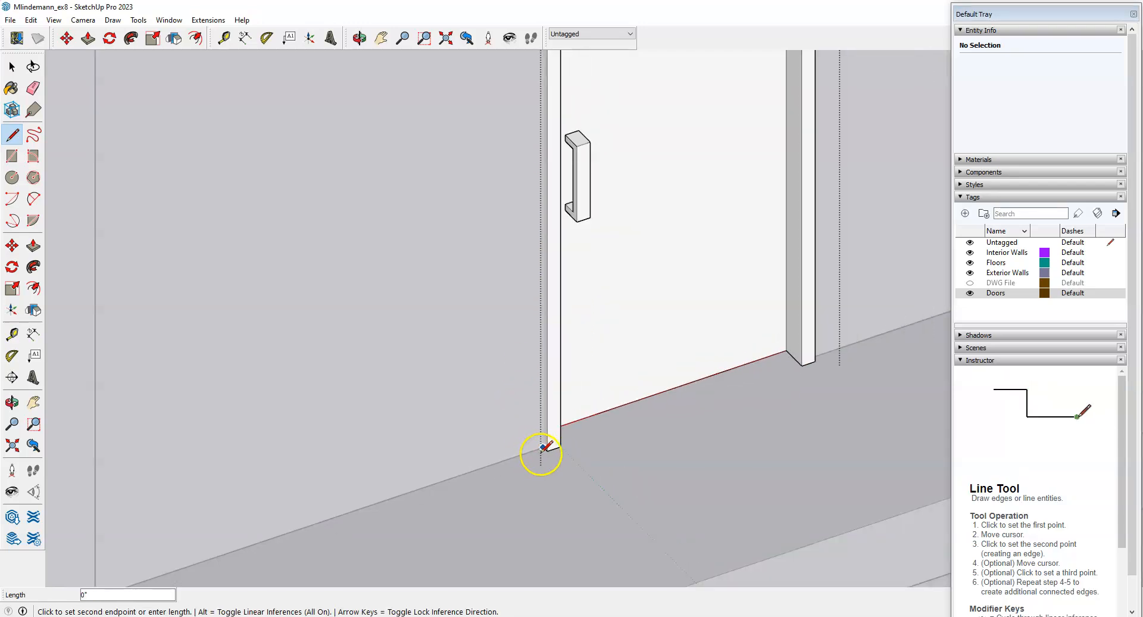
pyautogui.moveTo(528, 402)
pyautogui.mouseDown(button='middle')
pyautogui.moveTo(555, 361)
pyautogui.moveTo(546, 389)
pyautogui.mouseUp(button='middle')
pyautogui.scroll(-3, 520, 416)
pyautogui.scroll(6, 536, 225)
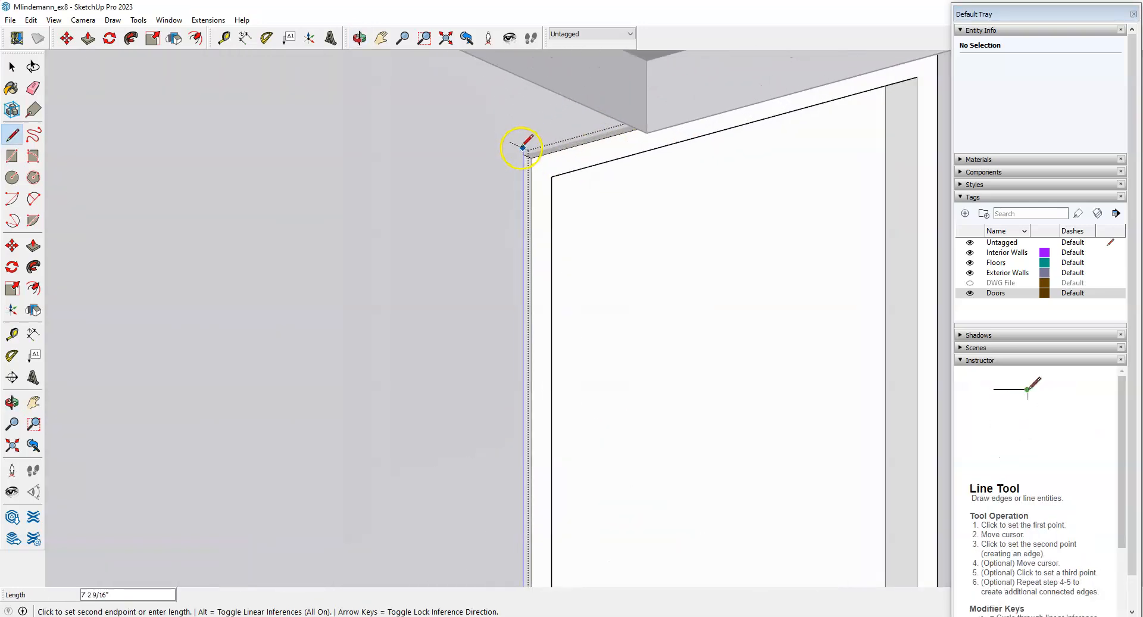
pyautogui.click(523, 154)
pyautogui.scroll(-5, 446, 133)
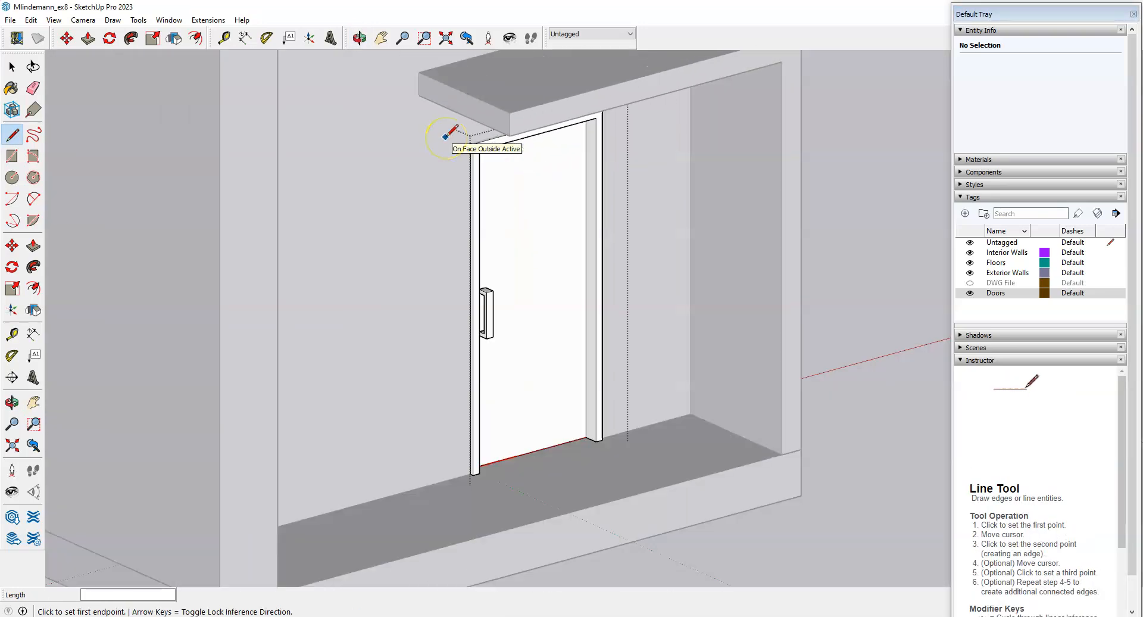
pyautogui.press('space')
pyautogui.scroll(5, 471, 536)
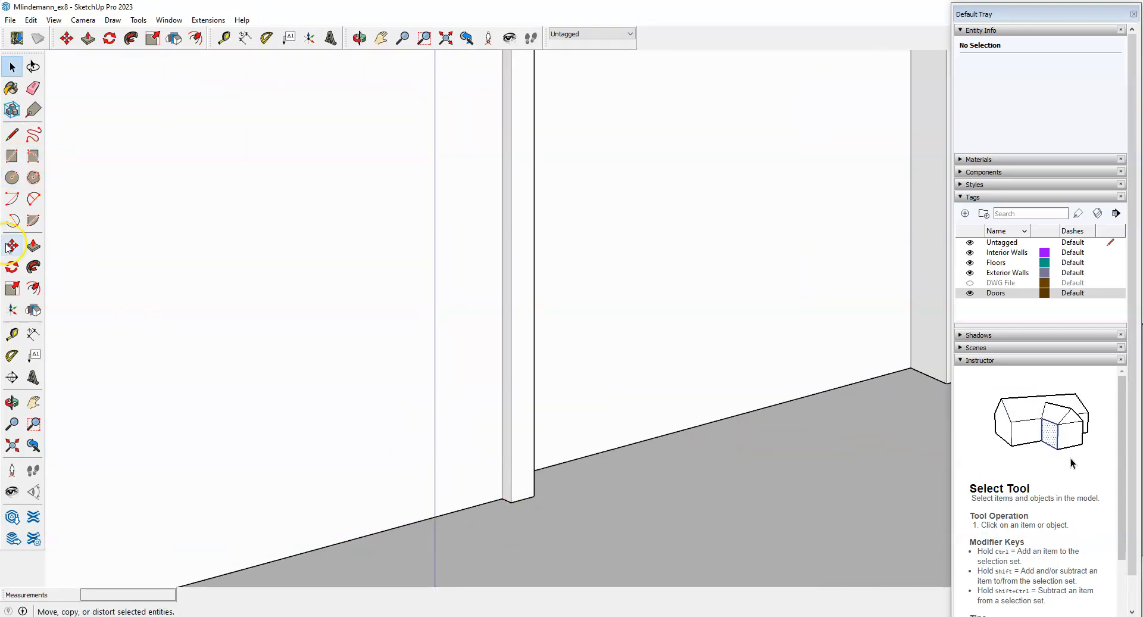
# Place a vertical guide 1' from the door jamb edge with the Tape Measure.
pyautogui.click(12, 334)
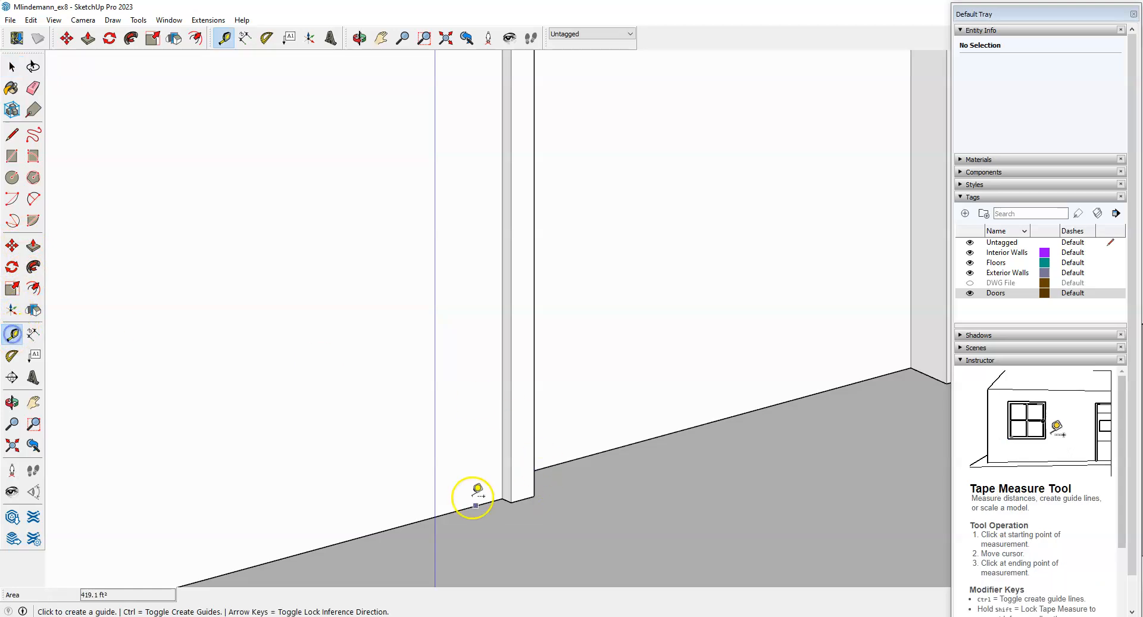
pyautogui.click(505, 365)
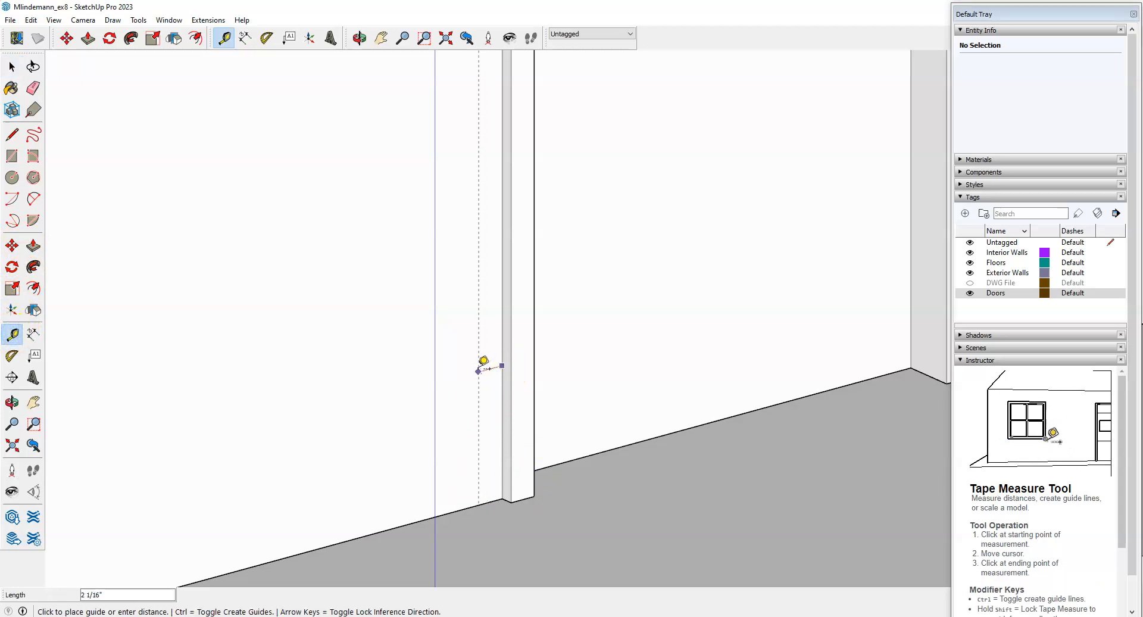
pyautogui.scroll(-3, 484, 362)
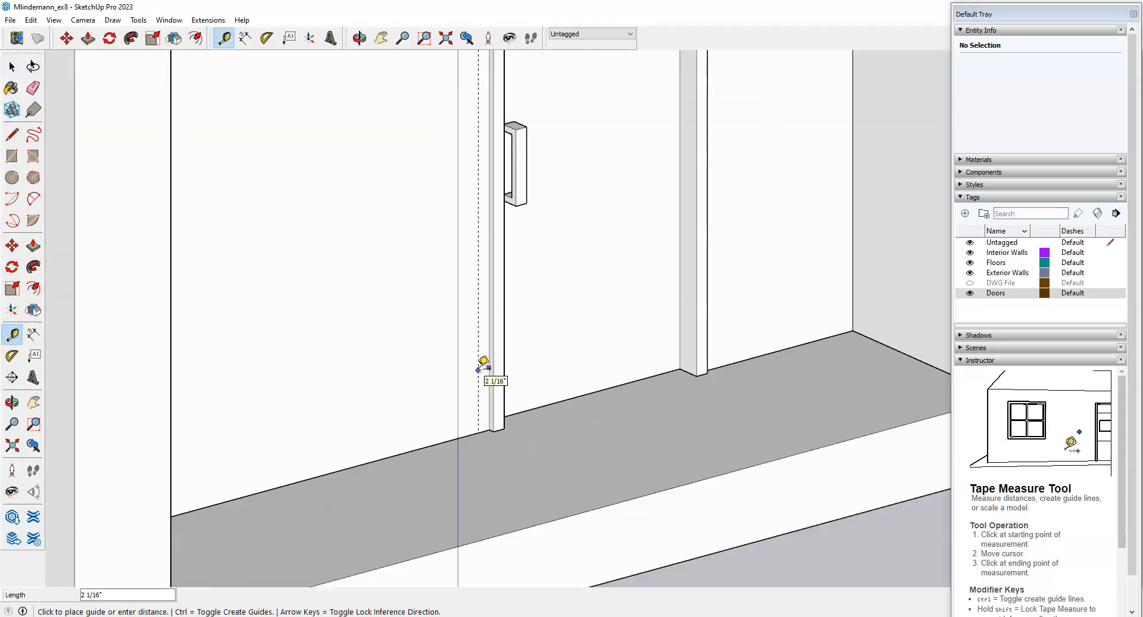
pyautogui.scroll(2, 484, 362)
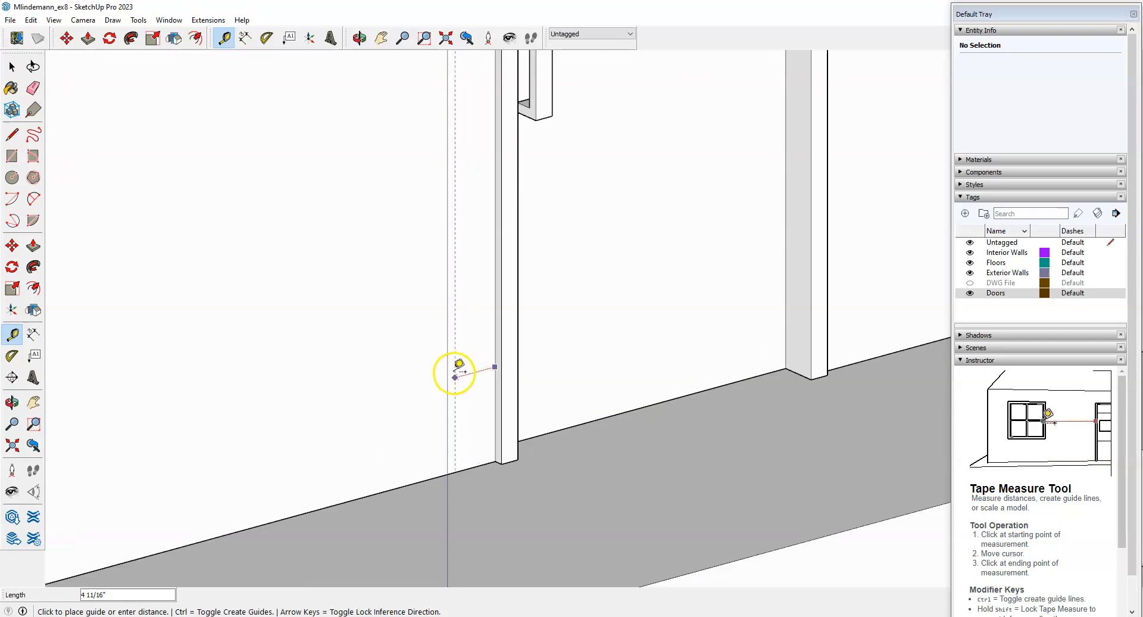
pyautogui.press('Return')
pyautogui.moveTo(457, 364); pyautogui.dragTo(595, 339, button='middle')
pyautogui.scroll(-3, 592, 454)
pyautogui.scroll(3, 501, 110)
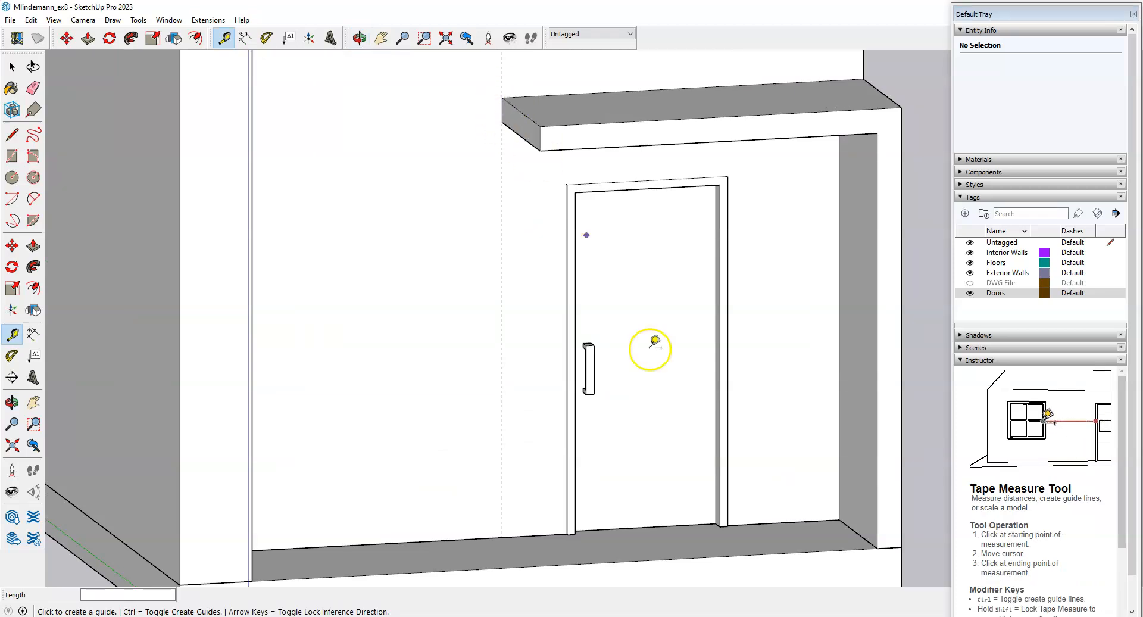
pyautogui.scroll(-3, 650, 349)
pyautogui.moveTo(648, 358); pyautogui.dragTo(565, 414, button='middle')
pyautogui.scroll(2, 446, 420)
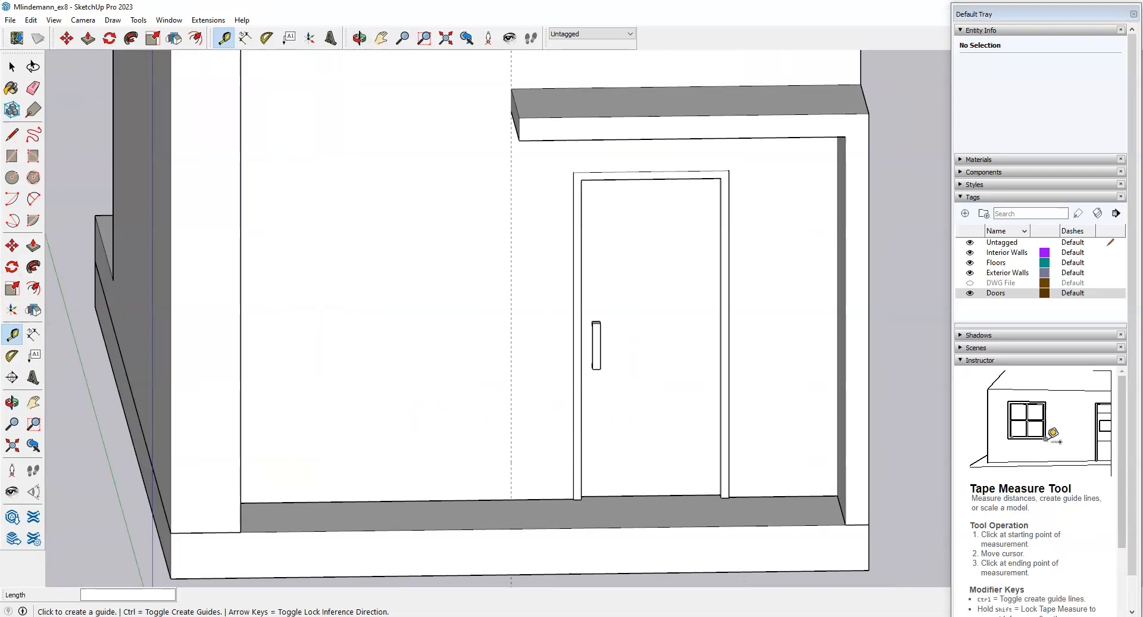
# Copy that vertical guide 5'8 to the left using Move with Ctrl.
pyautogui.click(8, 245)
pyautogui.press('space')
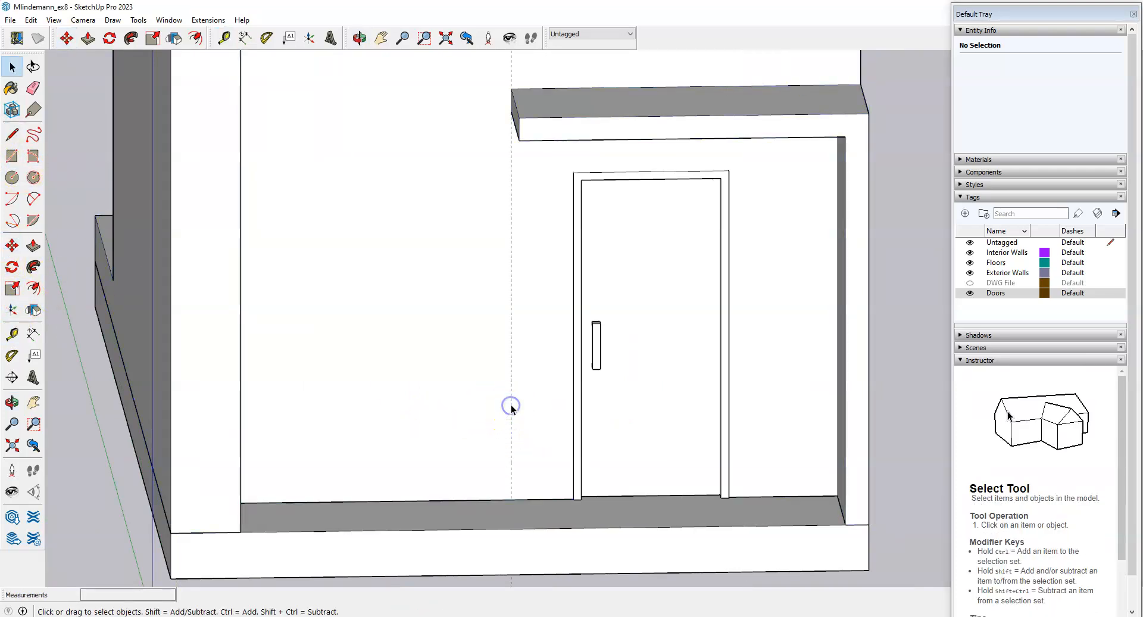
pyautogui.click(511, 405)
pyautogui.press('m')
pyautogui.press('ctrl')
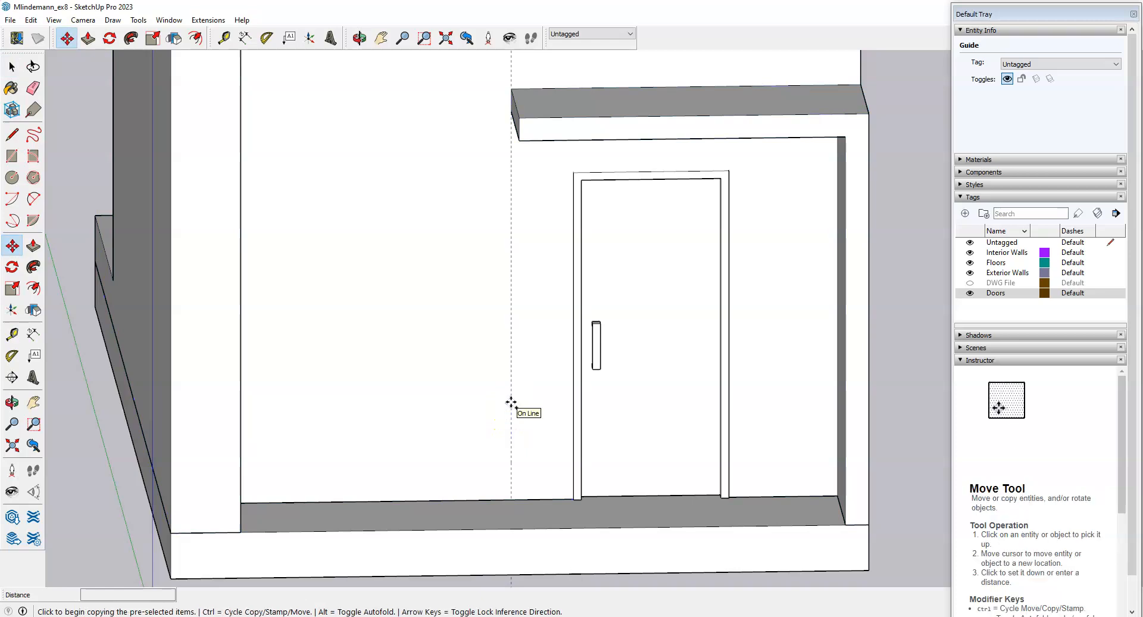
pyautogui.click(511, 402)
pyautogui.write("5'8")
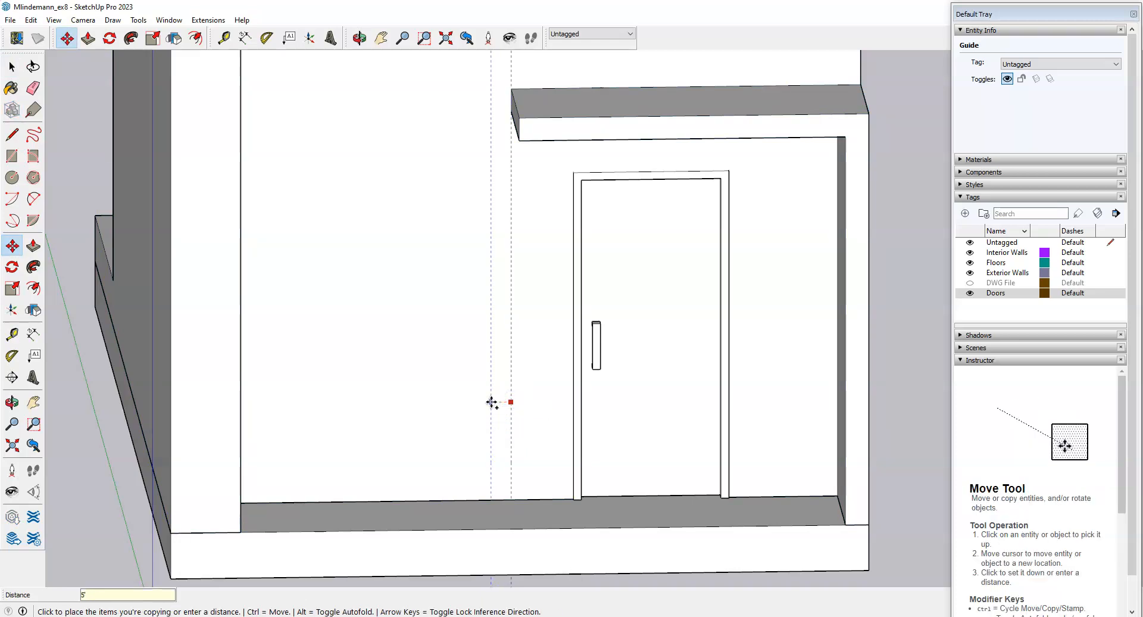
pyautogui.press('Return')
pyautogui.scroll(-3, 497, 416)
pyautogui.moveTo(502, 434); pyautogui.dragTo(428, 470, button='middle')
pyautogui.scroll(3, 427, 471)
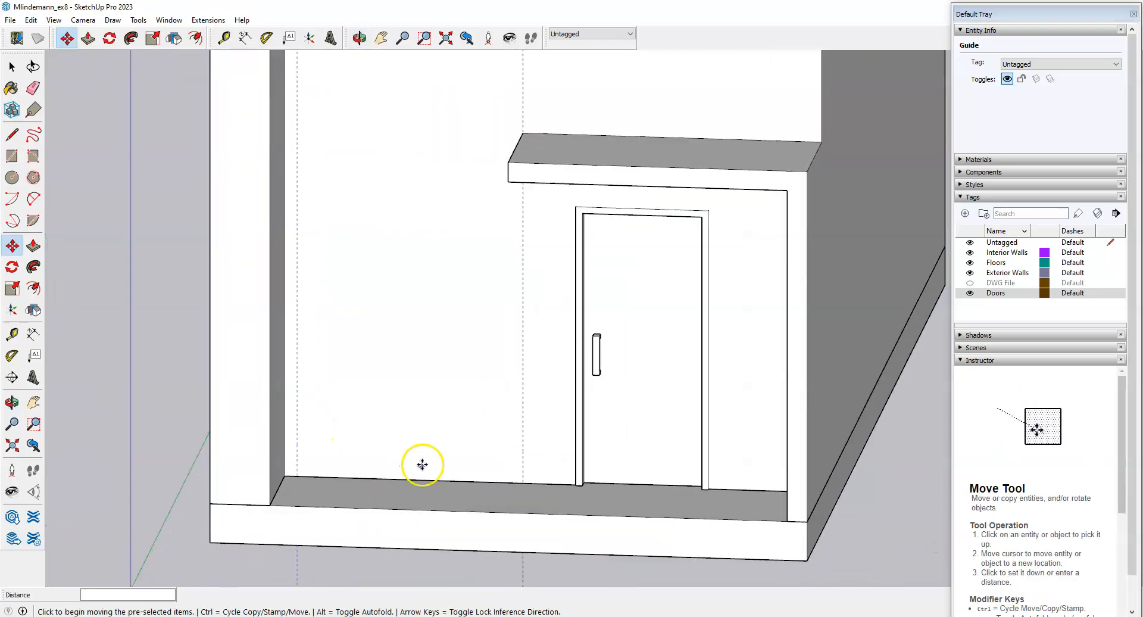
pyautogui.scroll(3, 421, 465)
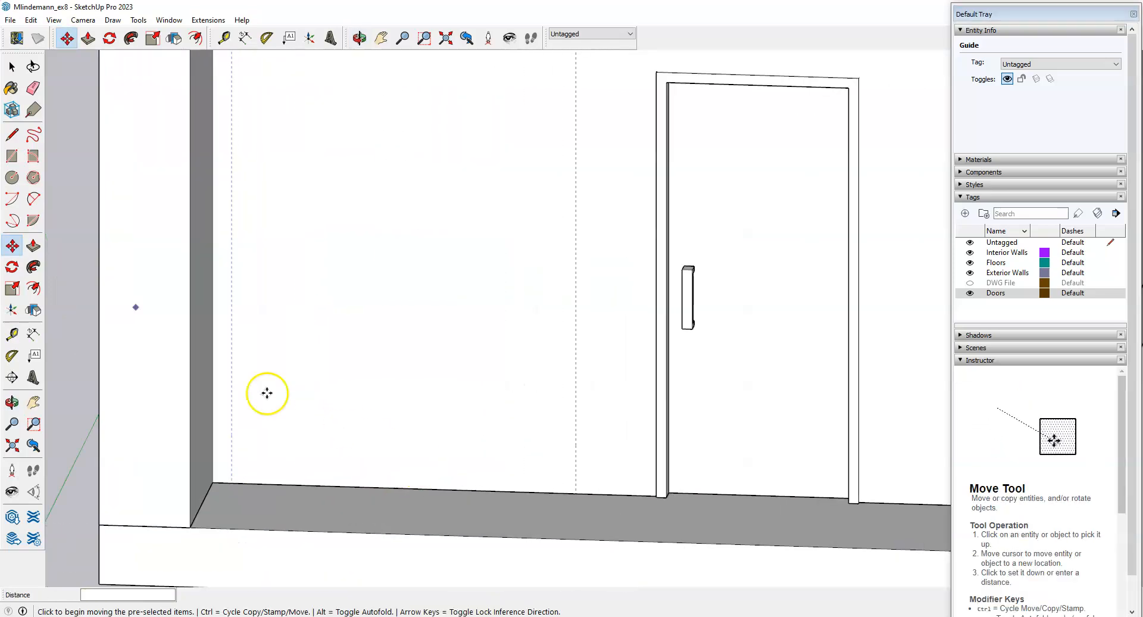
# Place a horizontal guide 2' above the floor edge of the front wall.
pyautogui.click(12, 335)
pyautogui.click(418, 488)
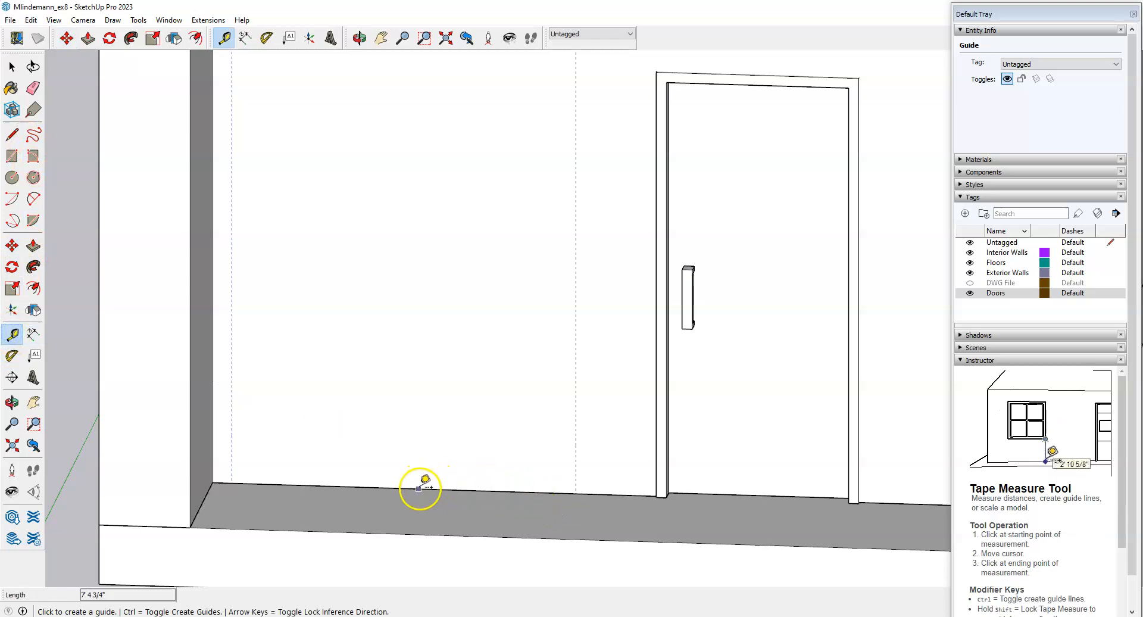
pyautogui.click(417, 488)
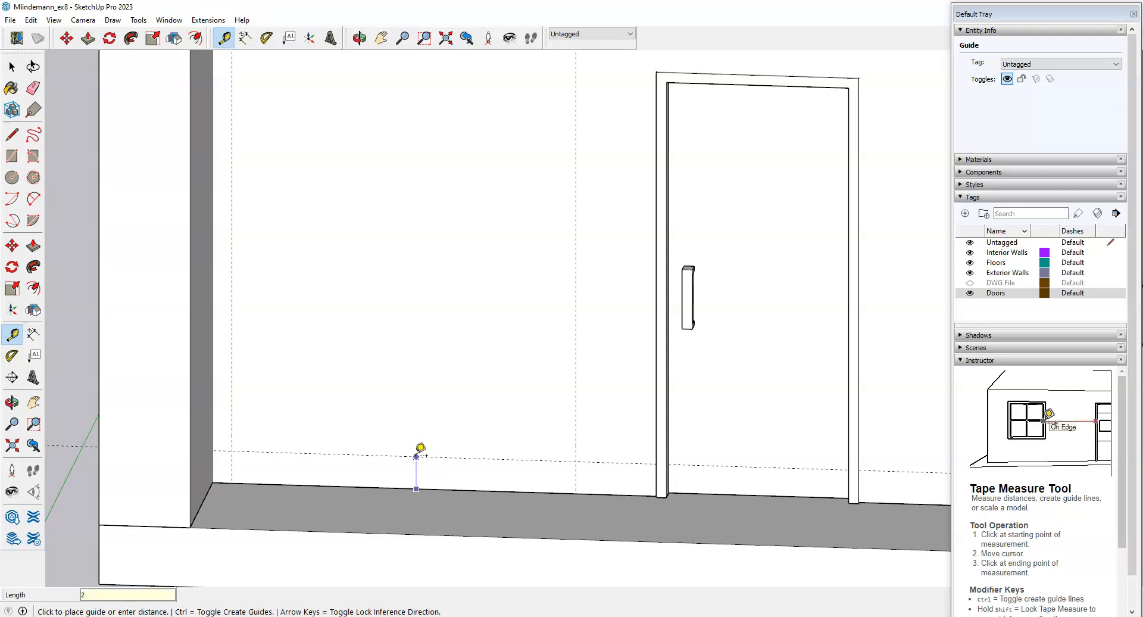
pyautogui.press('Return')
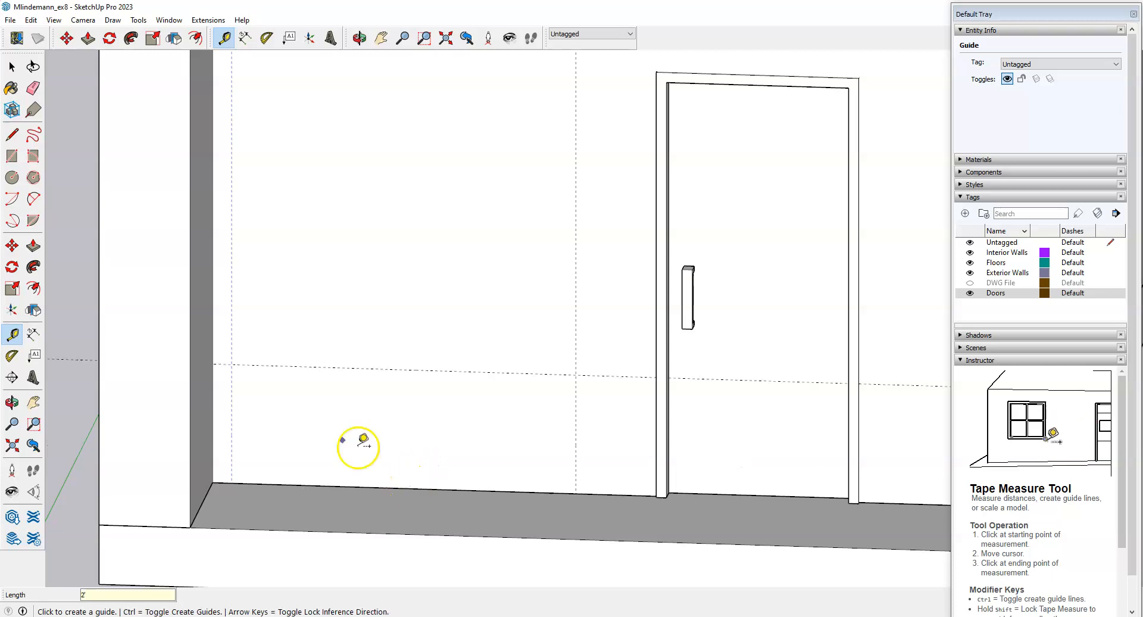
pyautogui.press('space')
# Copy the horizontal guide 1' higher using Move with Ctrl.
pyautogui.press('m')
pyautogui.click(294, 366)
pyautogui.press('Escape')
pyautogui.press('space')
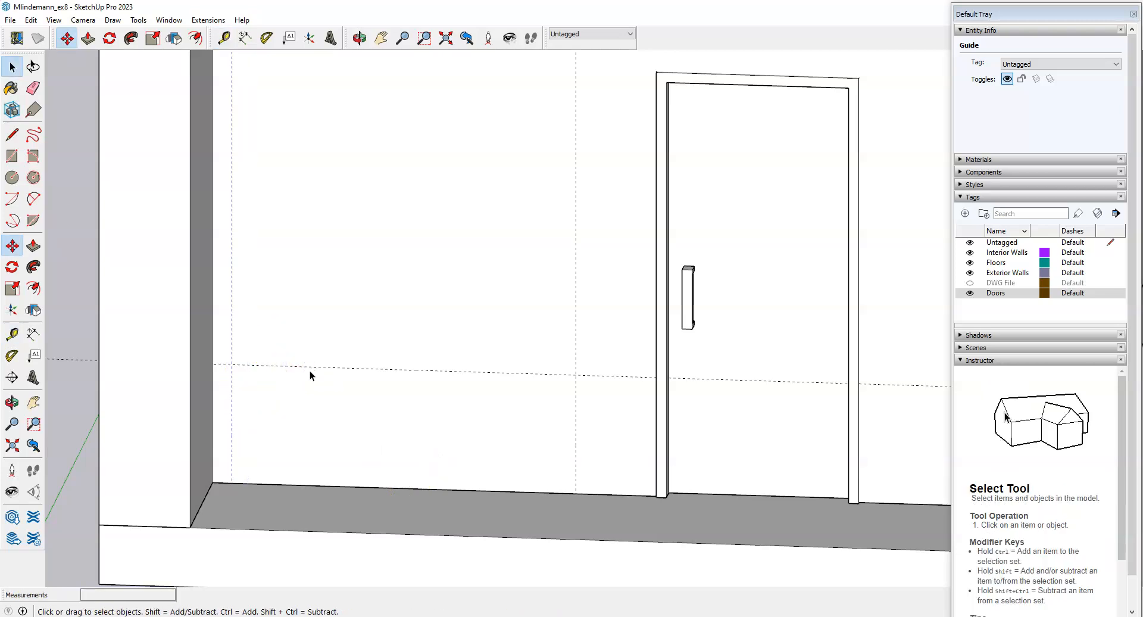
pyautogui.press('m')
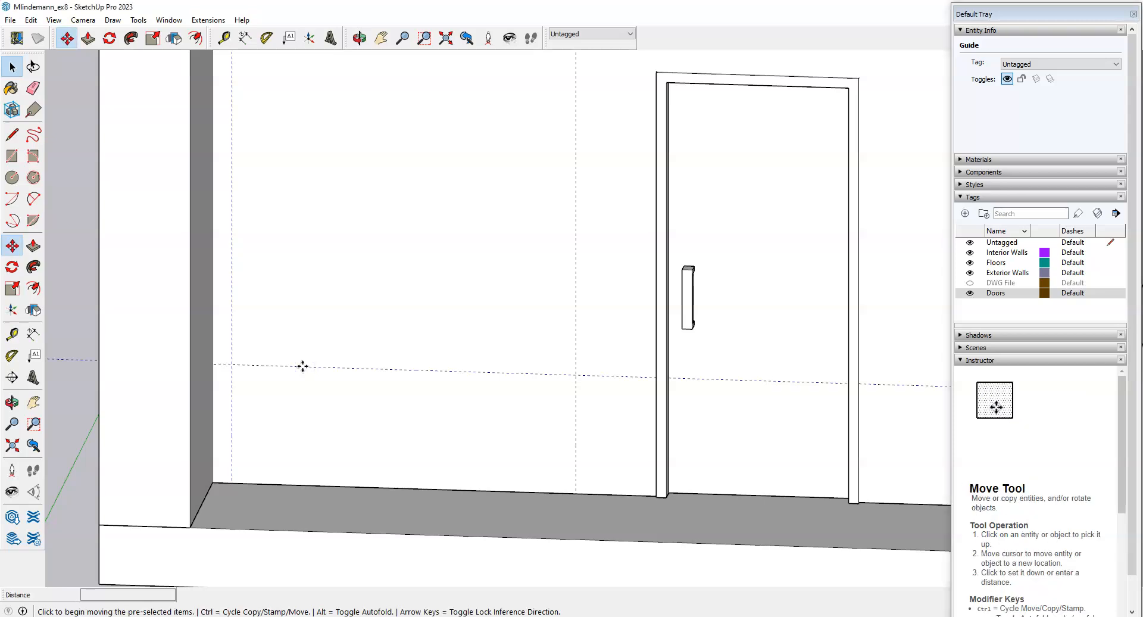
pyautogui.press('ctrl')
pyautogui.click(302, 366)
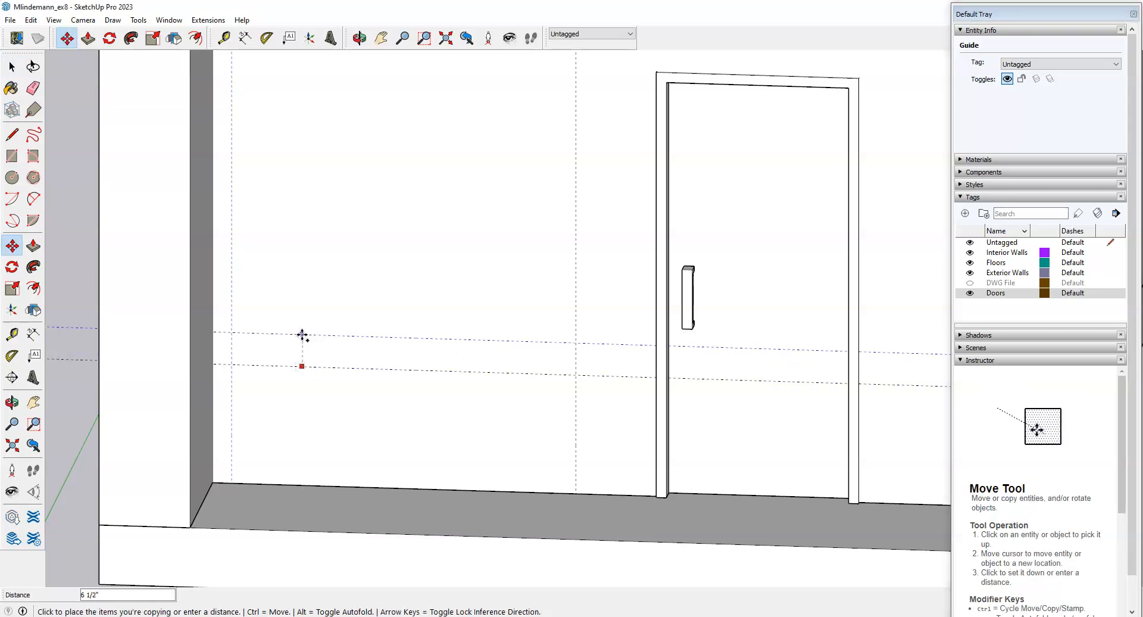
pyautogui.write('1')
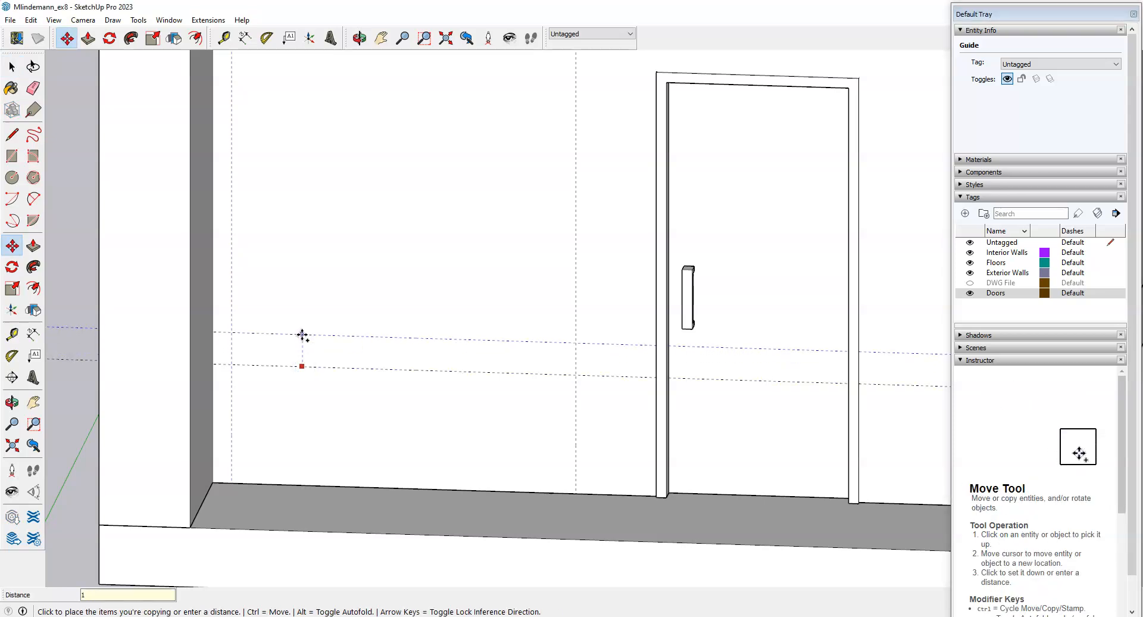
pyautogui.write("'")
pyautogui.press('Return')
pyautogui.scroll(-2, 391, 508)
pyautogui.moveTo(391, 508); pyautogui.dragTo(414, 487, button='middle')
pyautogui.scroll(3, 380, 396)
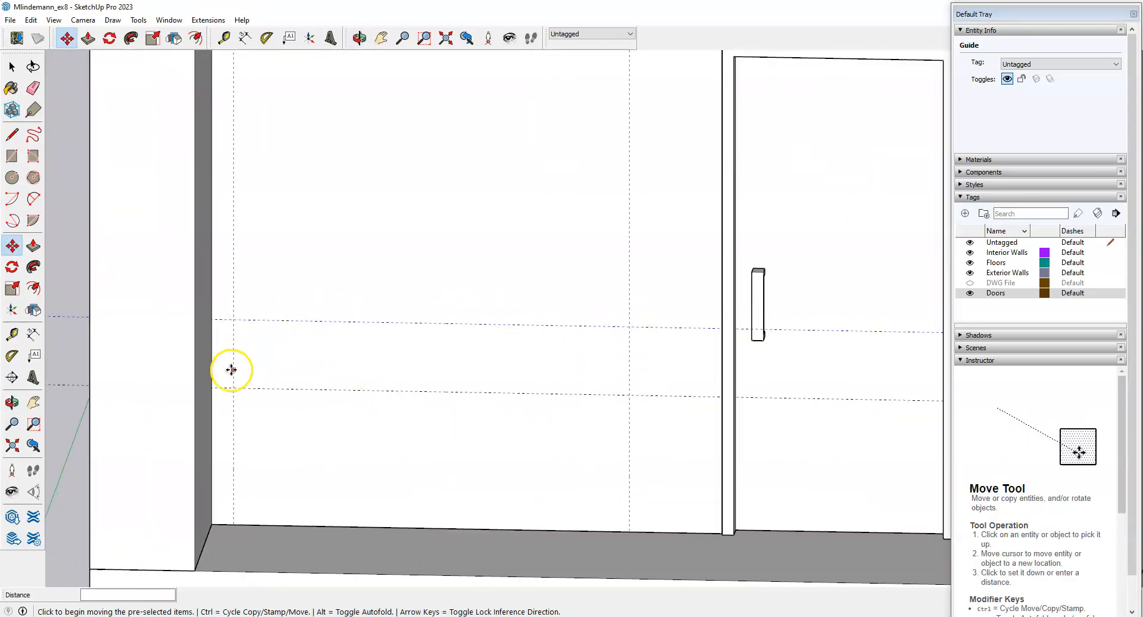
pyautogui.press('space')
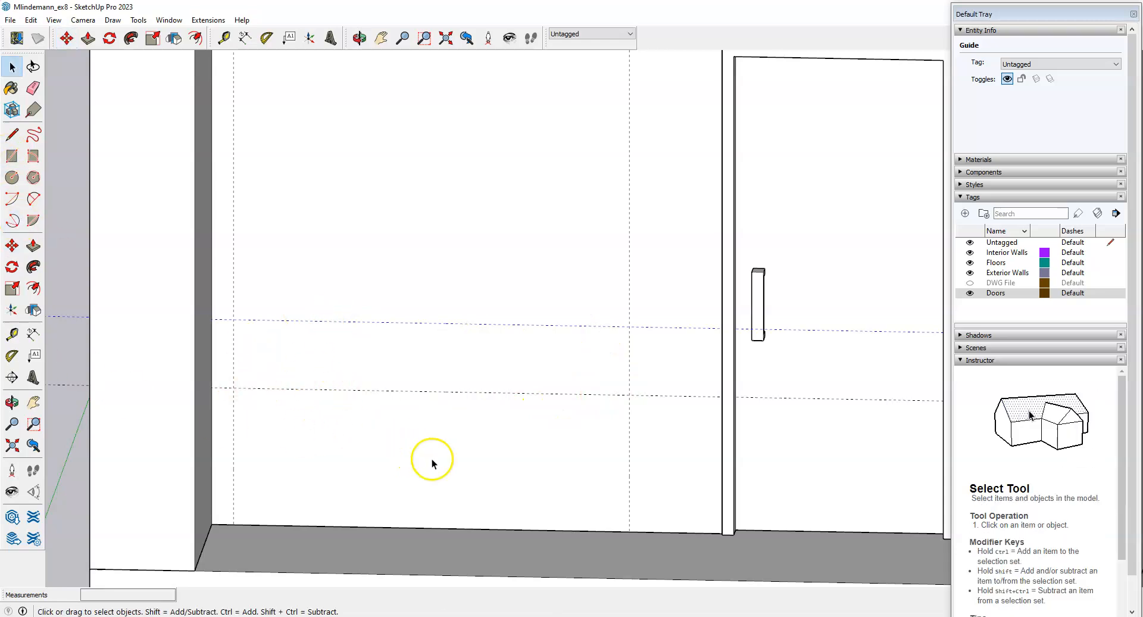
pyautogui.doubleClick(453, 455)
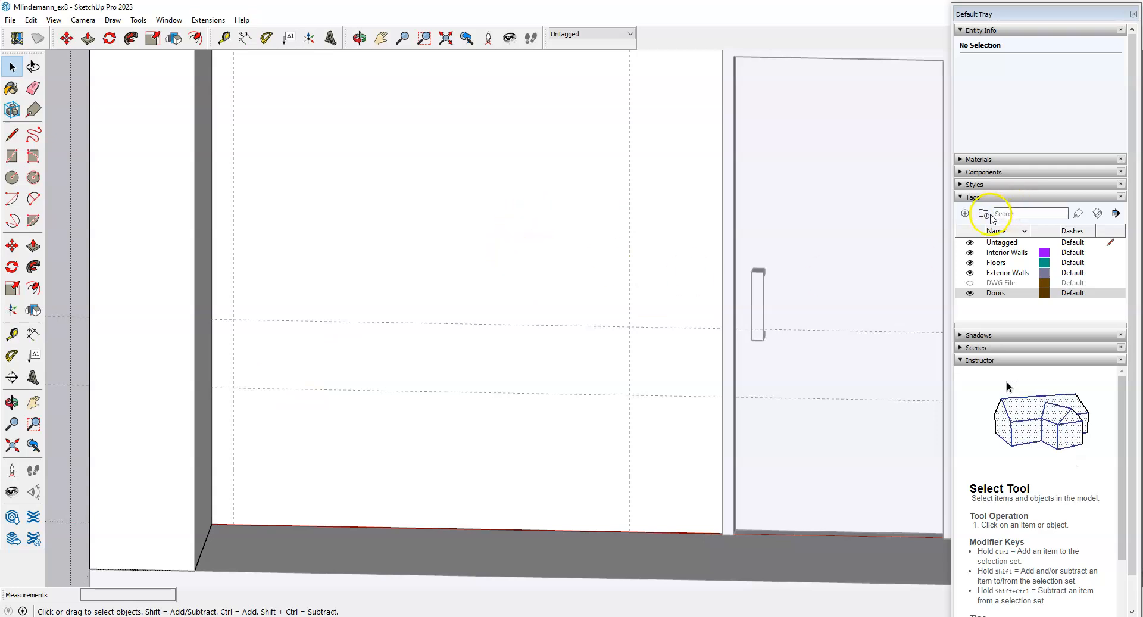
# Add a tag named Windows and set it as the active tag.
pyautogui.click(965, 214)
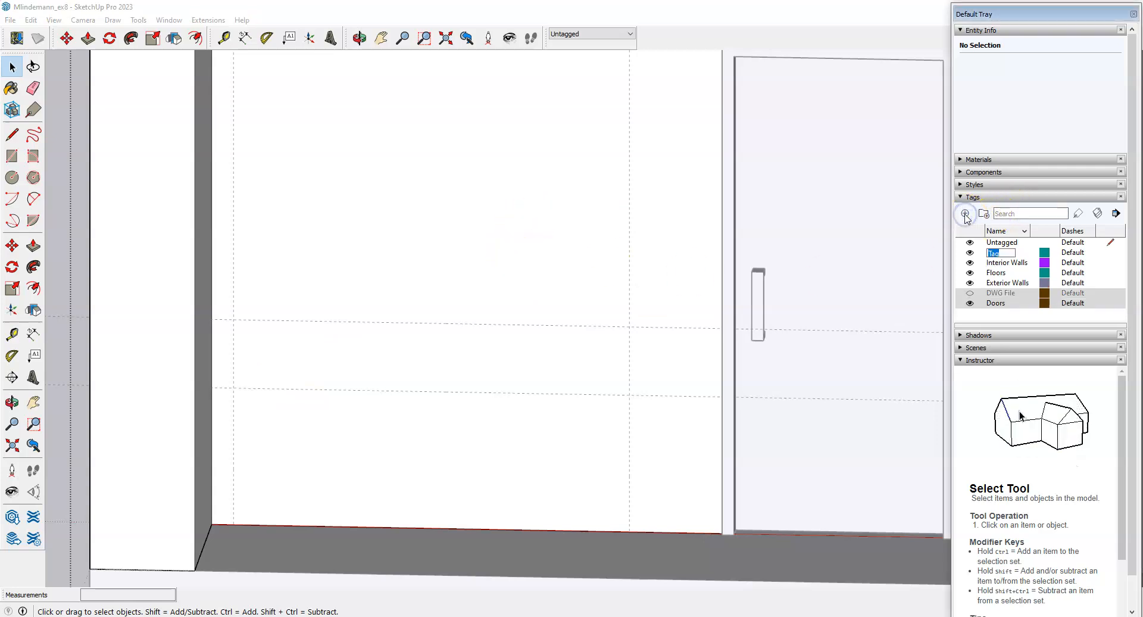
pyautogui.write('Windows')
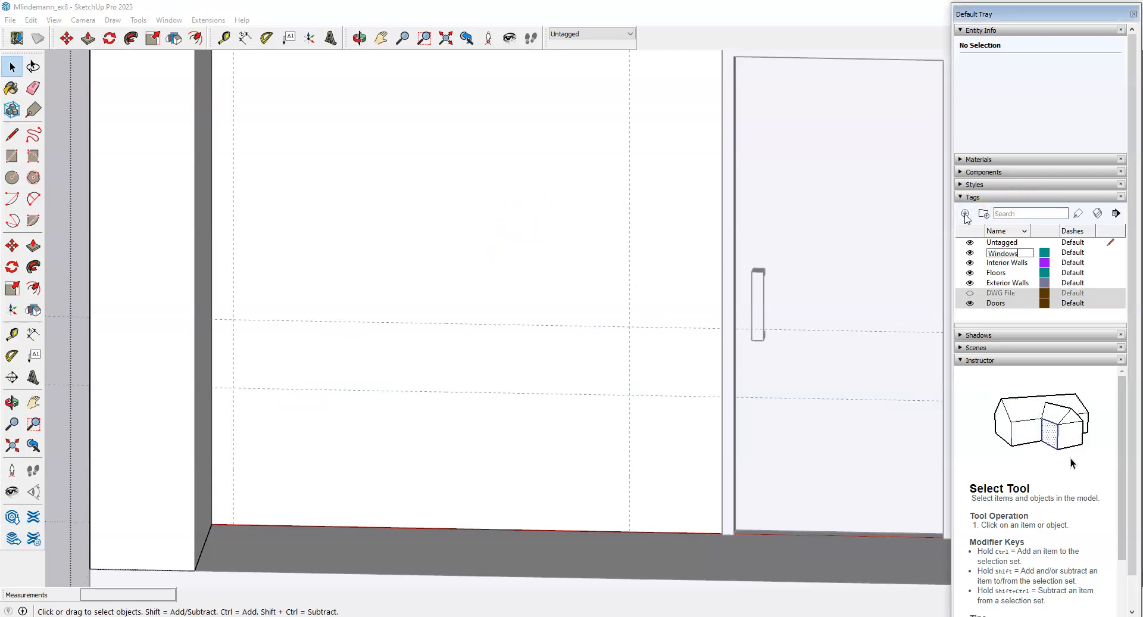
pyautogui.click(1110, 253)
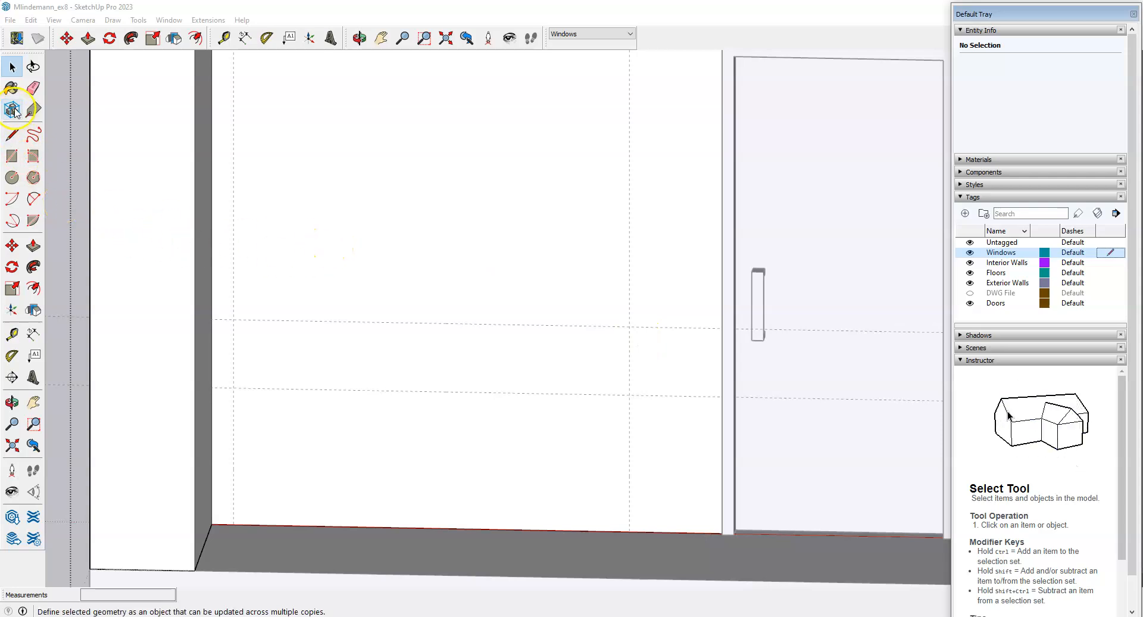
# Draw the window rectangle between the two horizontal guides, left of the door.
pyautogui.click(11, 134)
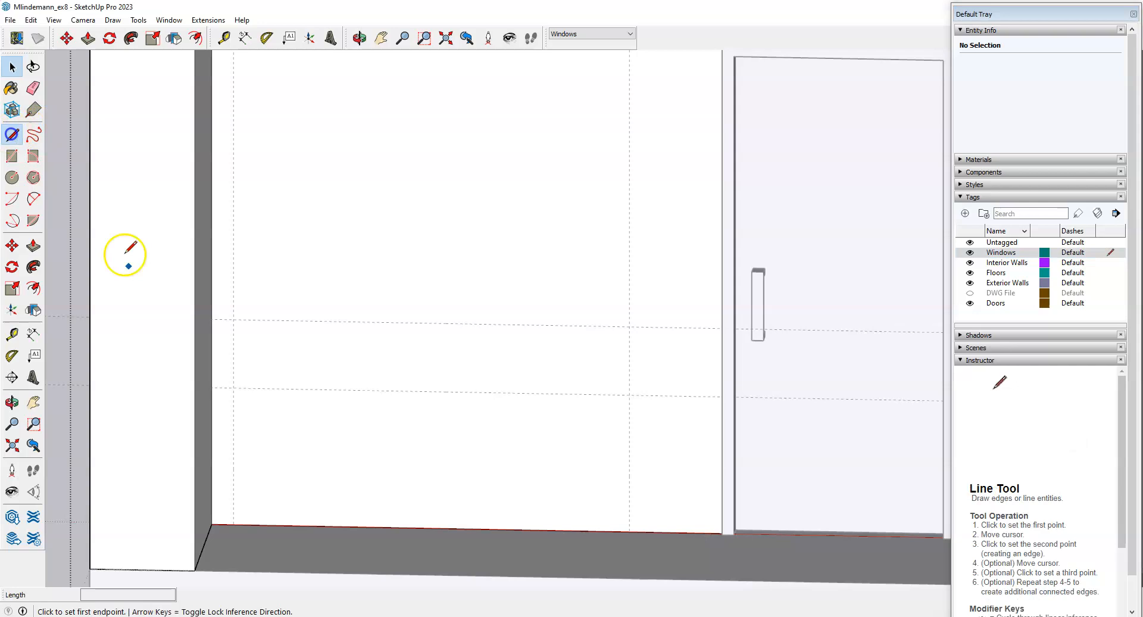
pyautogui.click(11, 156)
pyautogui.click(239, 317)
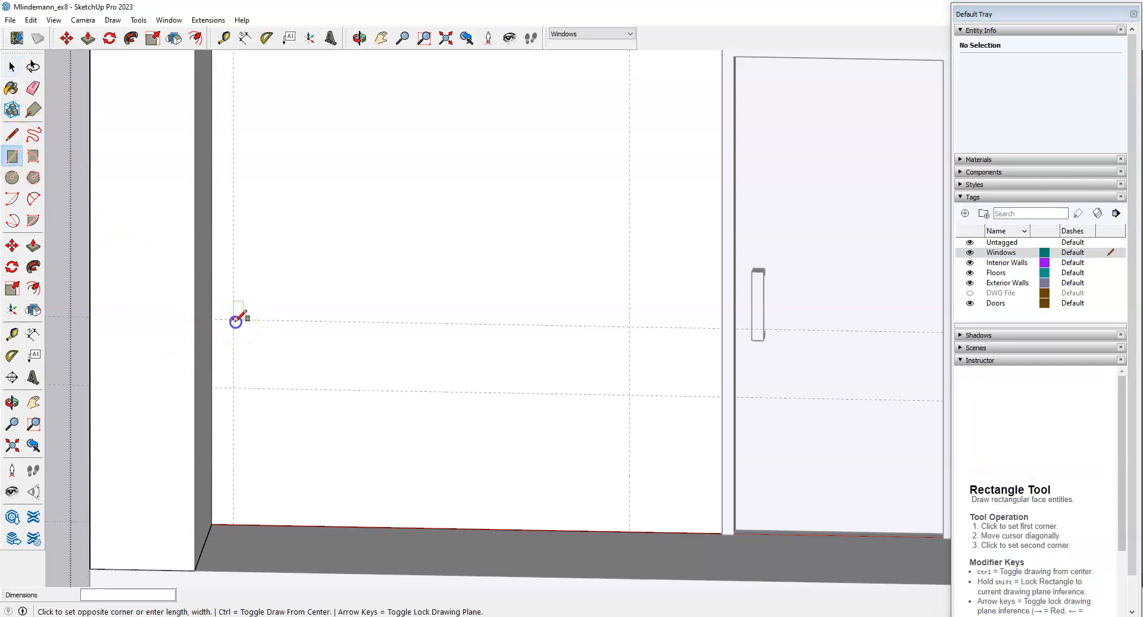
pyautogui.click(629, 394)
pyautogui.press('space')
pyautogui.moveTo(605, 372); pyautogui.dragTo(557, 376, button='middle')
# Push the window rectangle 6" into the front wall to cut the opening.
pyautogui.press('p')
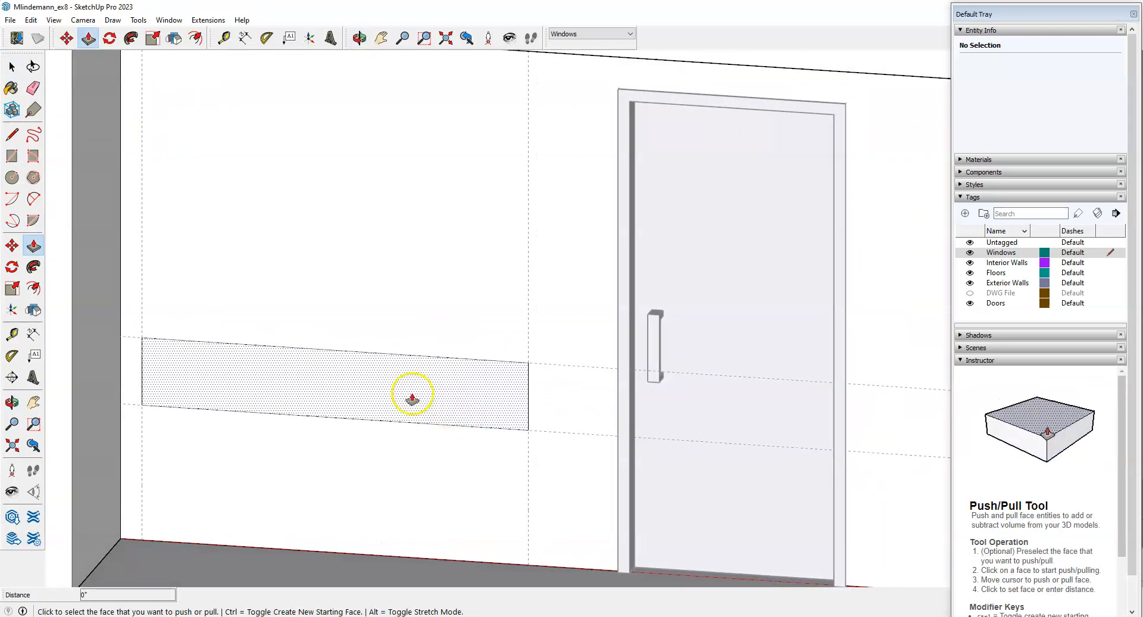
pyautogui.click(383, 407)
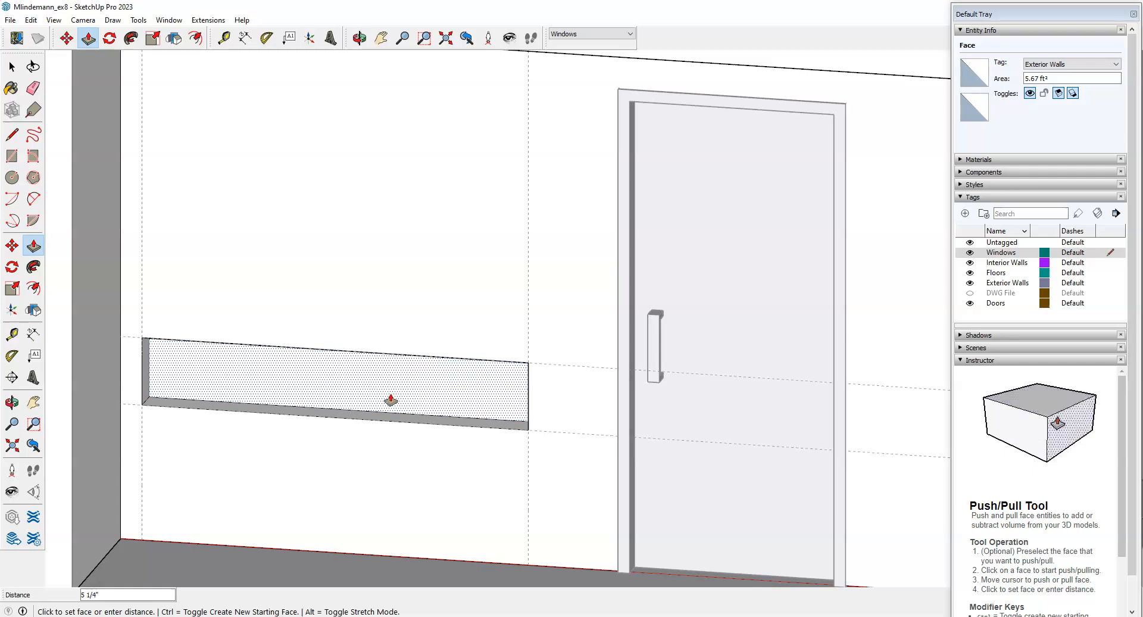
pyautogui.press('Return')
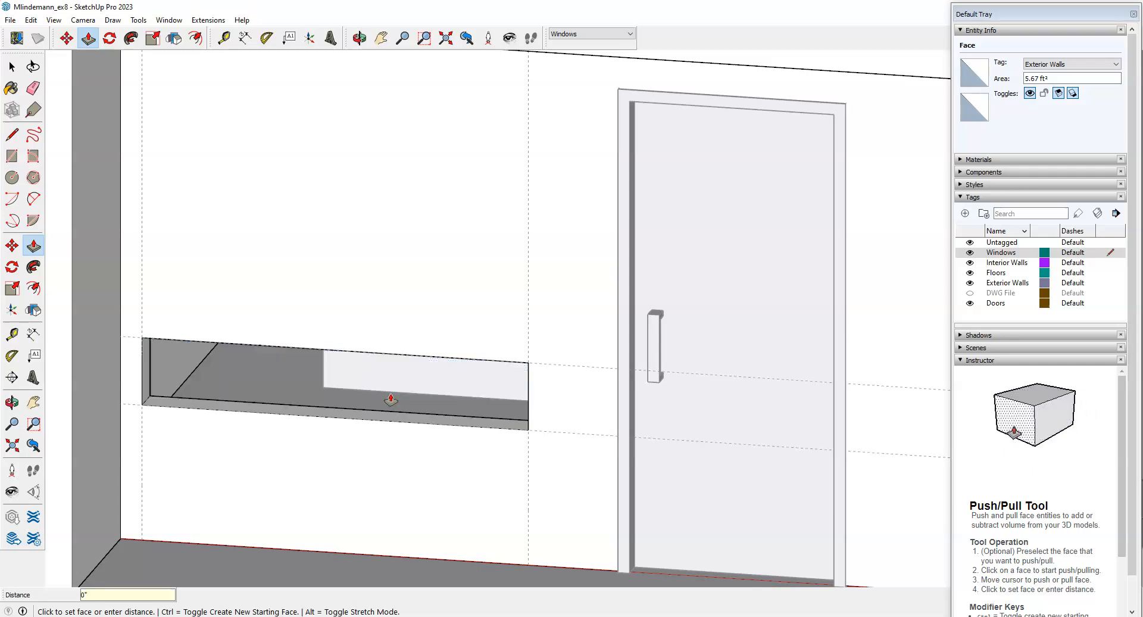
pyautogui.scroll(-3, 391, 401)
pyautogui.moveTo(428, 481); pyautogui.dragTo(326, 483, button='middle')
pyautogui.scroll(3, 132, 385)
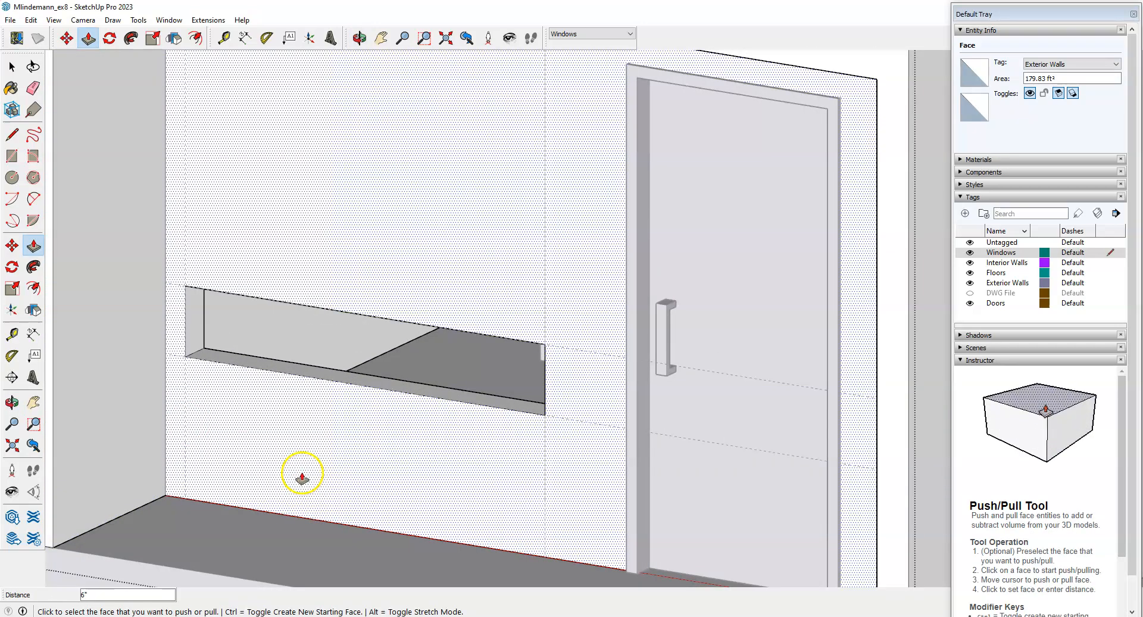
pyautogui.press('space')
pyautogui.scroll(-3, 345, 454)
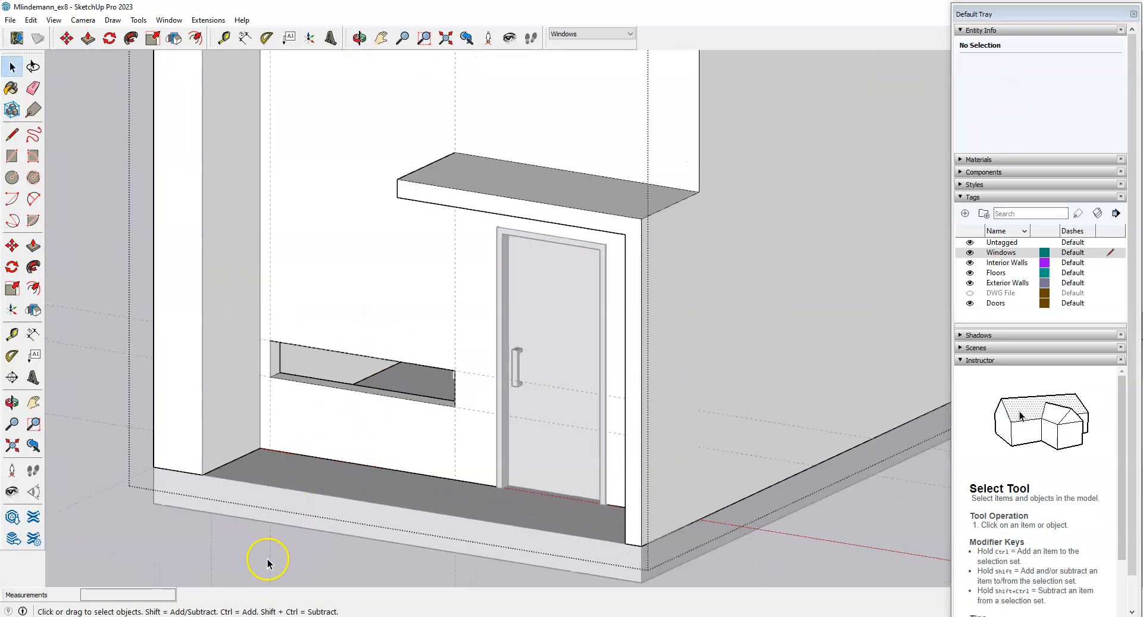
pyautogui.scroll(1, 311, 303)
pyautogui.scroll(2, 319, 263)
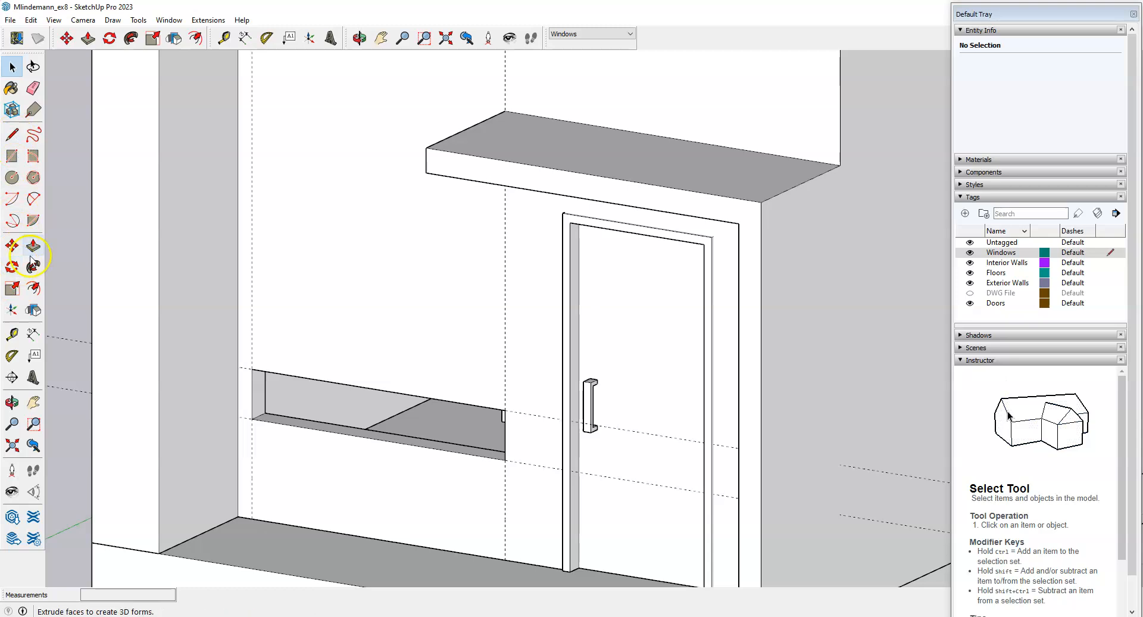
# Erase the dashed guide lines around the window opening and orbit to inspect it.
pyautogui.click(33, 89)
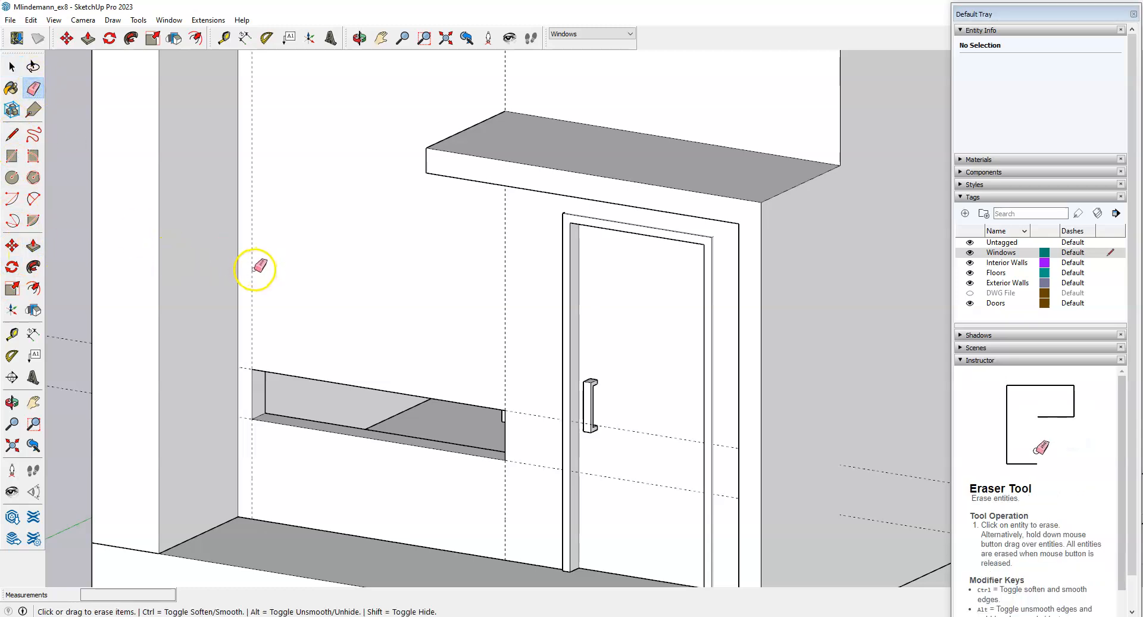
pyautogui.moveTo(499, 487); pyautogui.dragTo(527, 411)
pyautogui.moveTo(527, 411)
pyautogui.mouseDown(button='middle')
pyautogui.moveTo(462, 316)
pyautogui.moveTo(585, 357)
pyautogui.moveTo(571, 367)
pyautogui.mouseUp(button='middle')
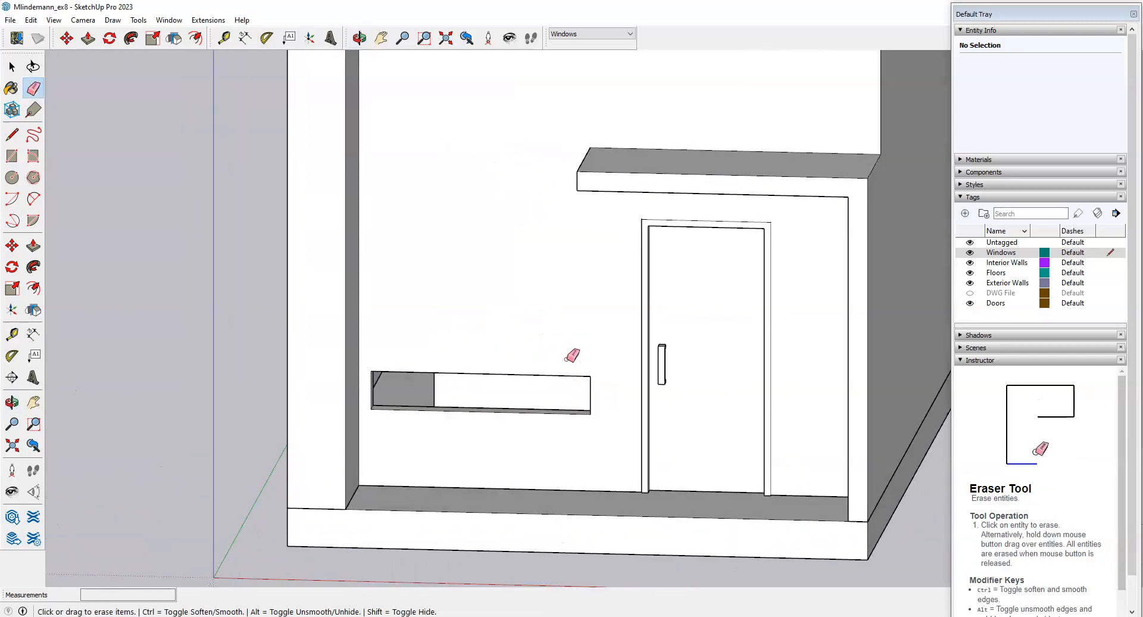
pyautogui.scroll(-1, 624, 365)
pyautogui.moveTo(632, 365)
pyautogui.mouseDown(button='middle')
pyautogui.moveTo(534, 433)
pyautogui.moveTo(491, 435)
pyautogui.mouseUp(button='middle')
pyautogui.scroll(4, 381, 439)
pyautogui.scroll(2, 397, 433)
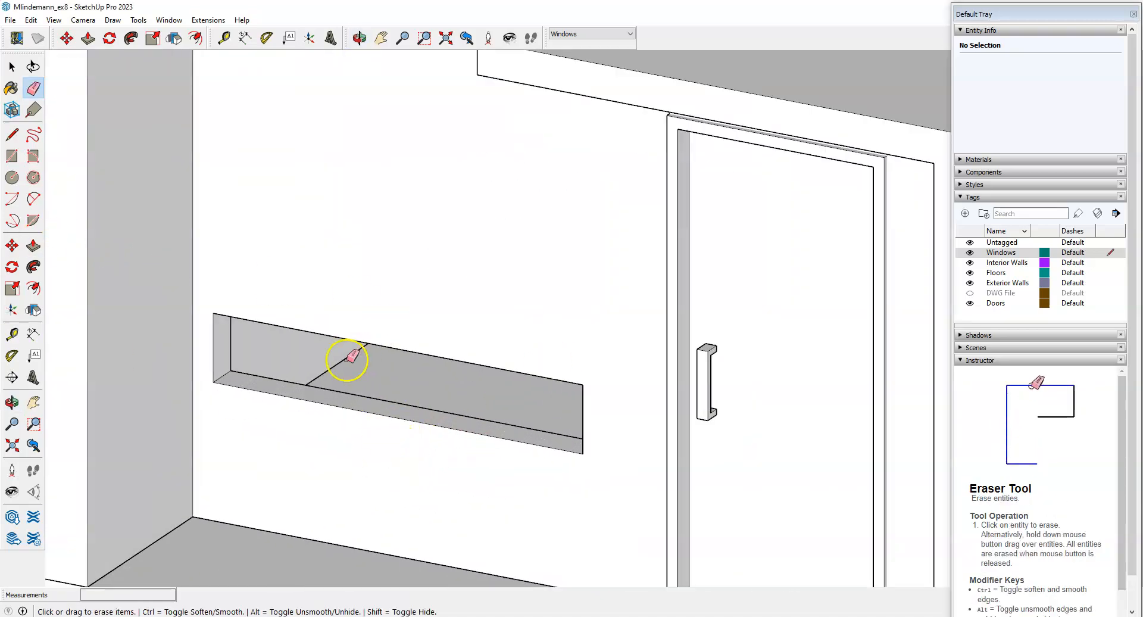
pyautogui.moveTo(367, 424)
pyautogui.mouseDown(button='middle')
pyautogui.moveTo(359, 400)
pyautogui.moveTo(327, 395)
pyautogui.moveTo(319, 378)
pyautogui.moveTo(459, 275)
pyautogui.mouseUp(button='middle')
pyautogui.scroll(8, 332, 387)
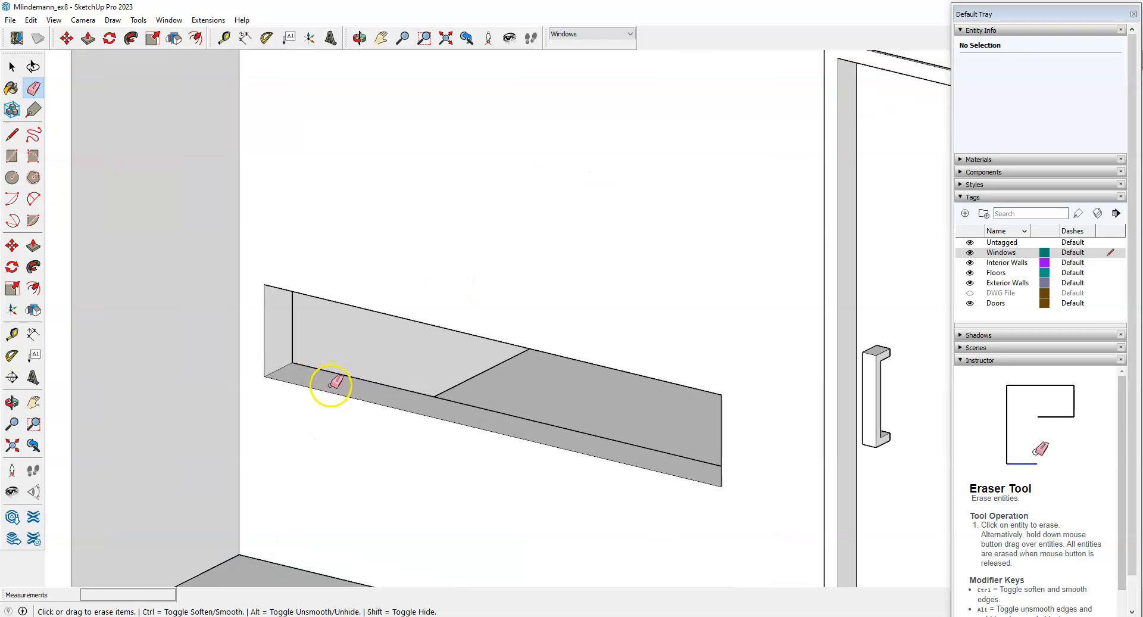
# Draw a line across the window opening between its side midpoints to form a face.
pyautogui.click(11, 135)
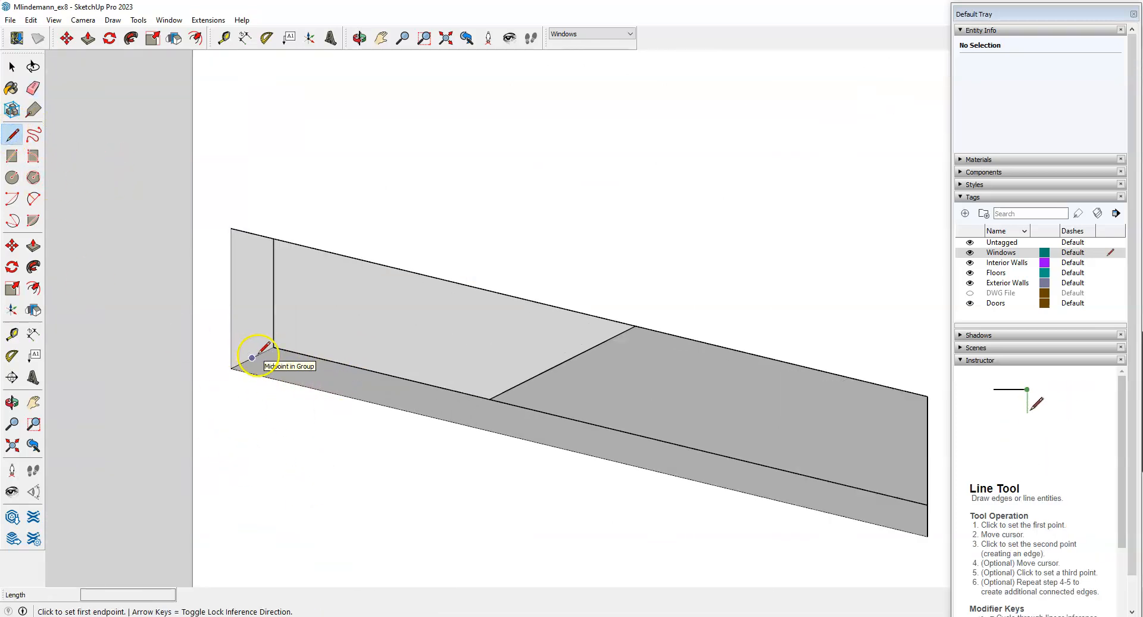
pyautogui.scroll(-8, 387, 324)
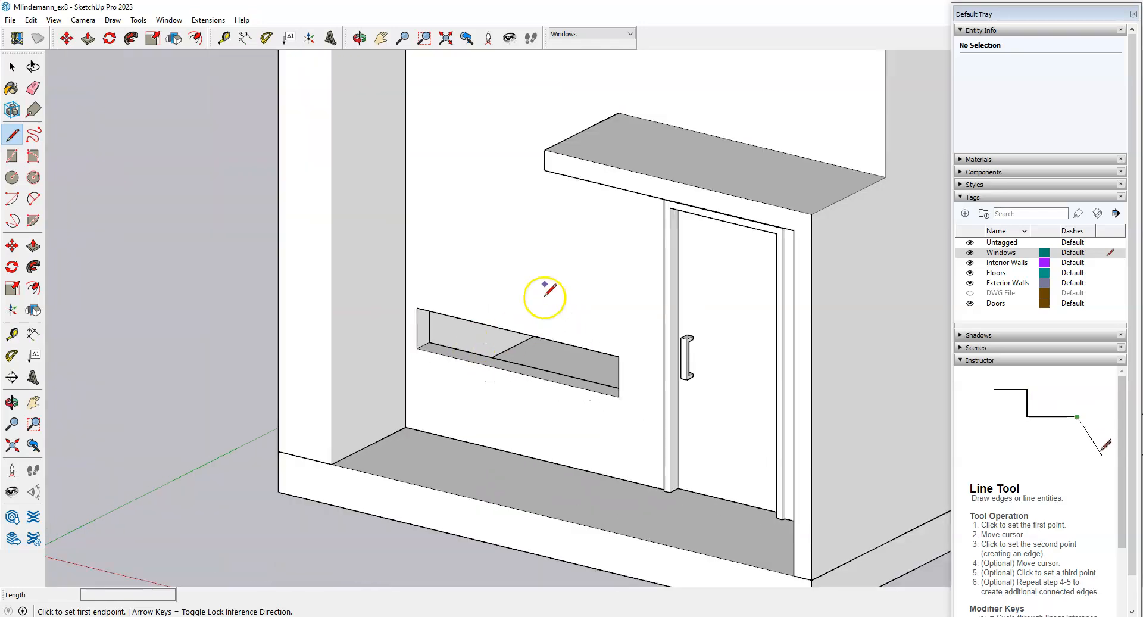
pyautogui.scroll(-2, 327, 424)
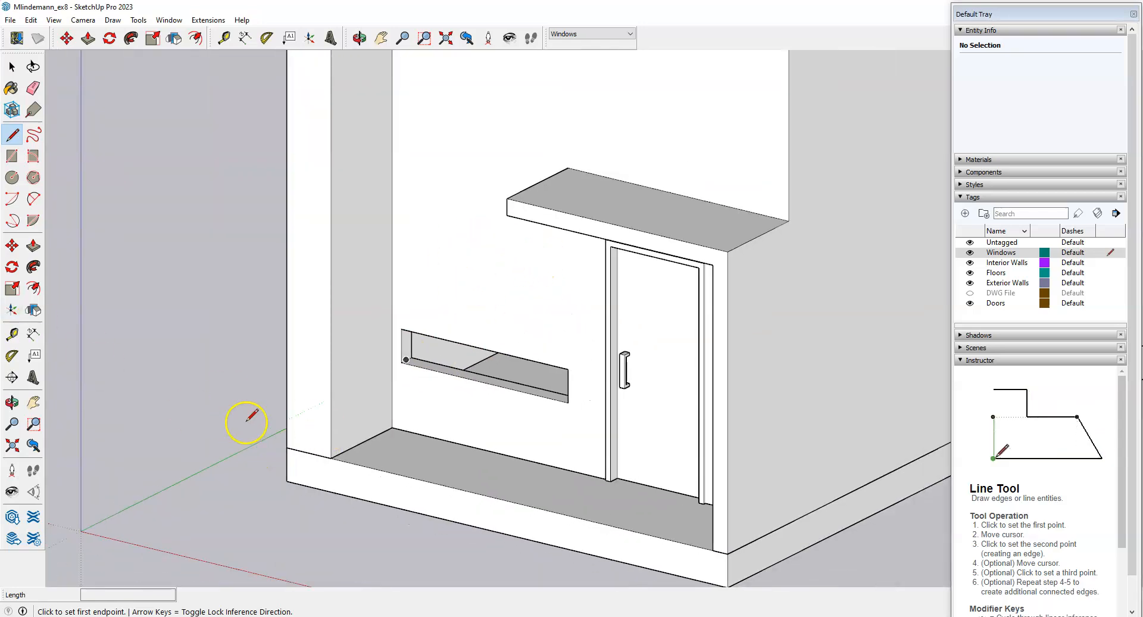
pyautogui.scroll(6, 454, 339)
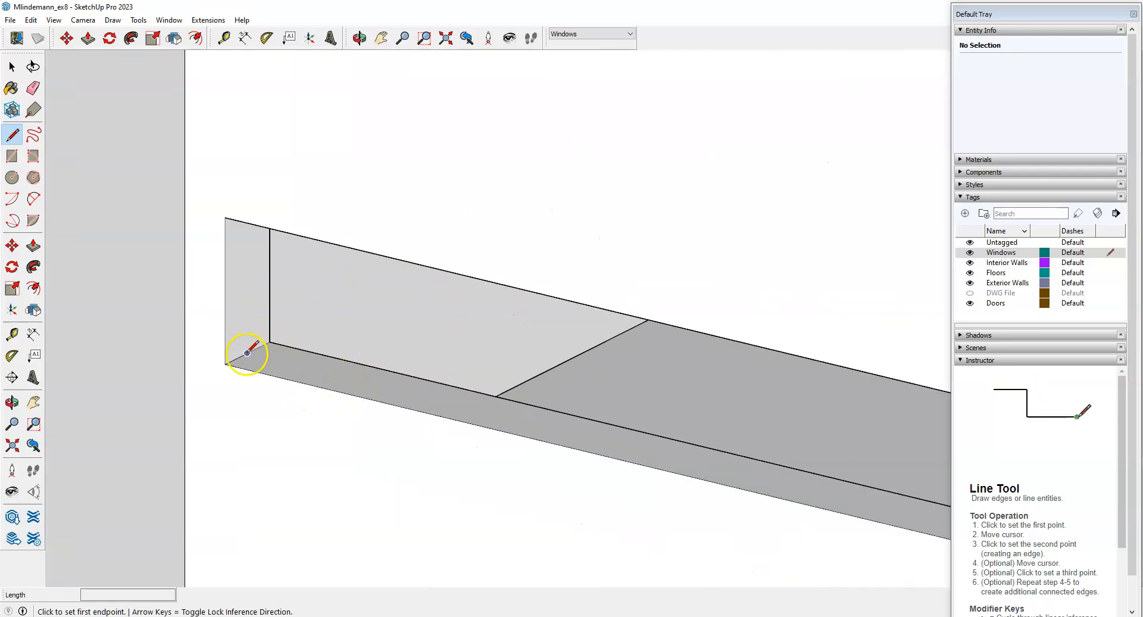
pyautogui.click(248, 352)
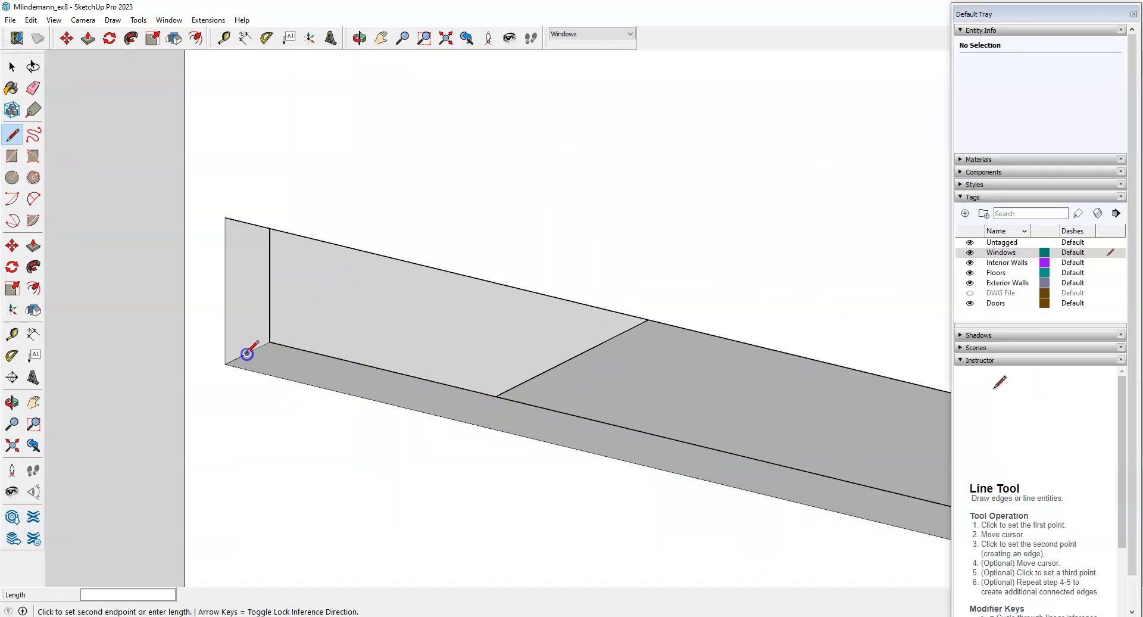
pyautogui.moveTo(285, 461); pyautogui.dragTo(280, 292, button='middle')
pyautogui.scroll(-3, 288, 464)
pyautogui.scroll(5, 265, 318)
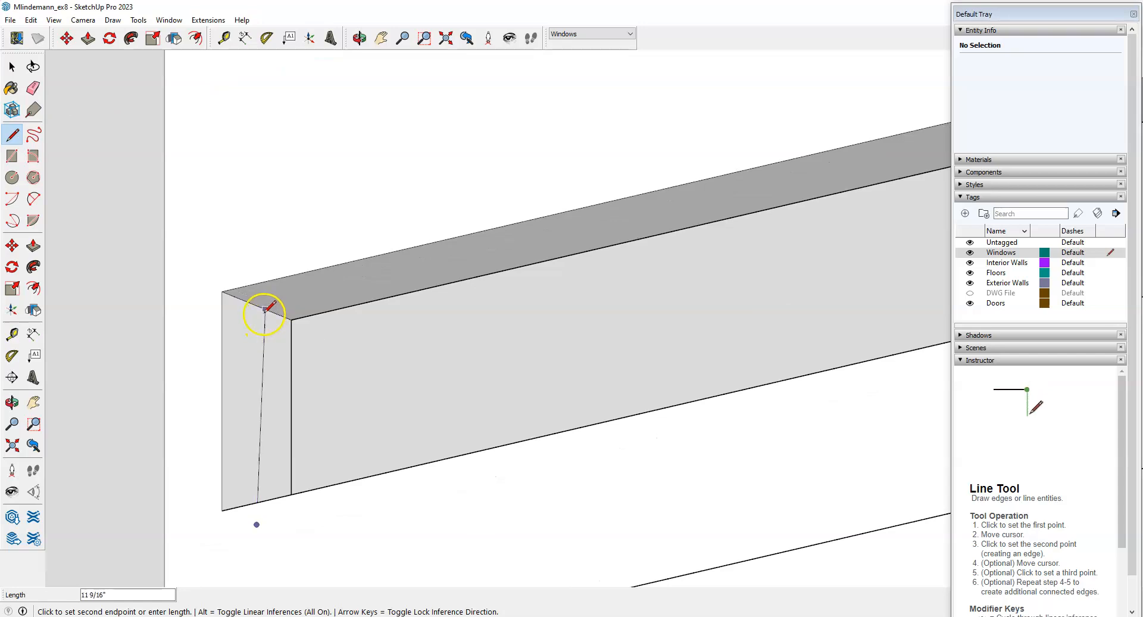
pyautogui.click(256, 305)
# Orbit around the window box to check the new recessed panel from both ends.
pyautogui.scroll(-5, 248, 253)
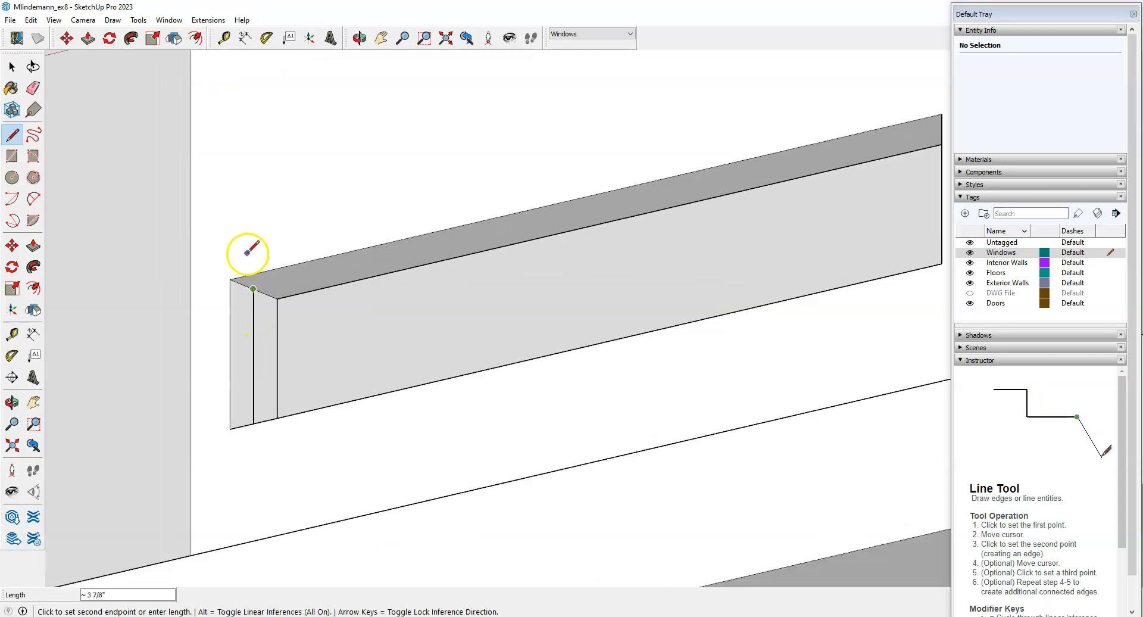
pyautogui.moveTo(243, 250); pyautogui.dragTo(704, 283, button='middle')
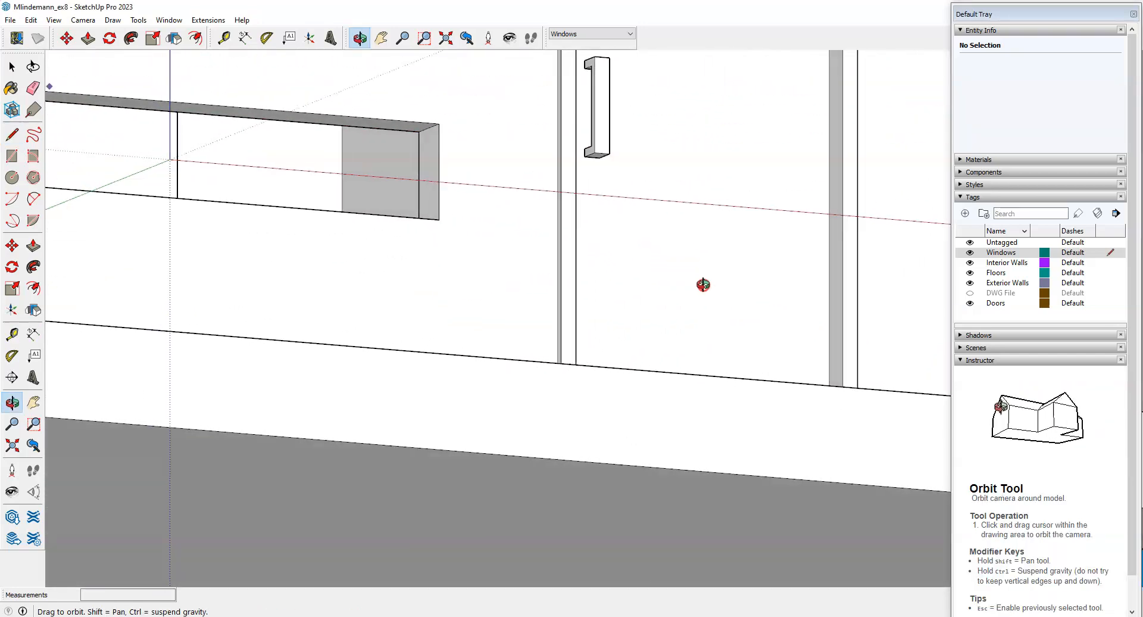
pyautogui.scroll(5, 447, 108)
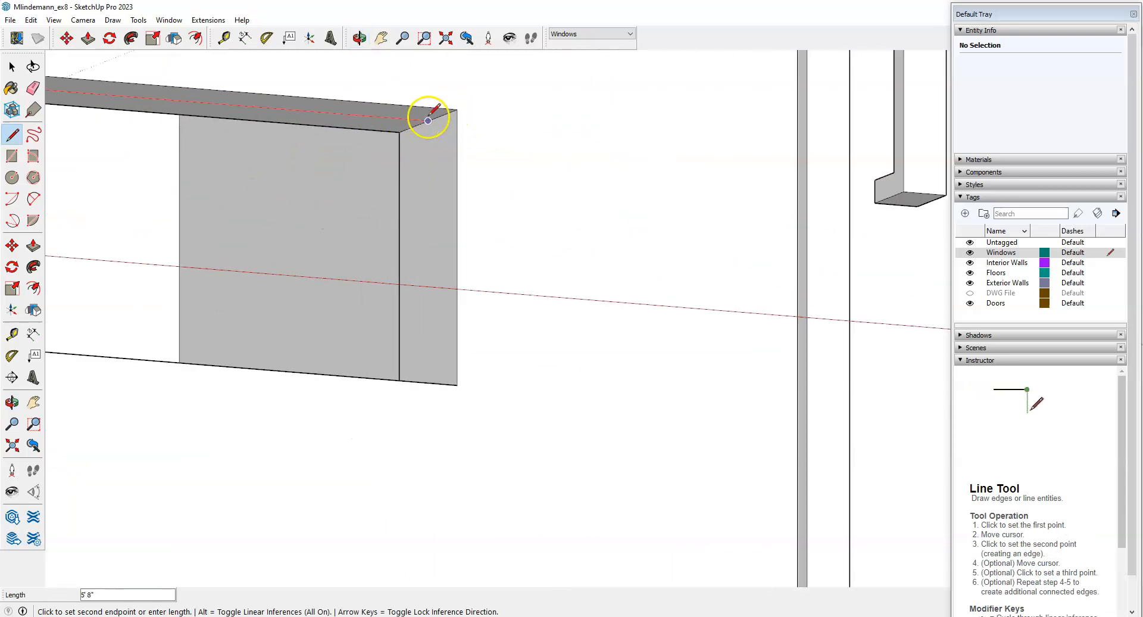
pyautogui.scroll(-4, 435, 113)
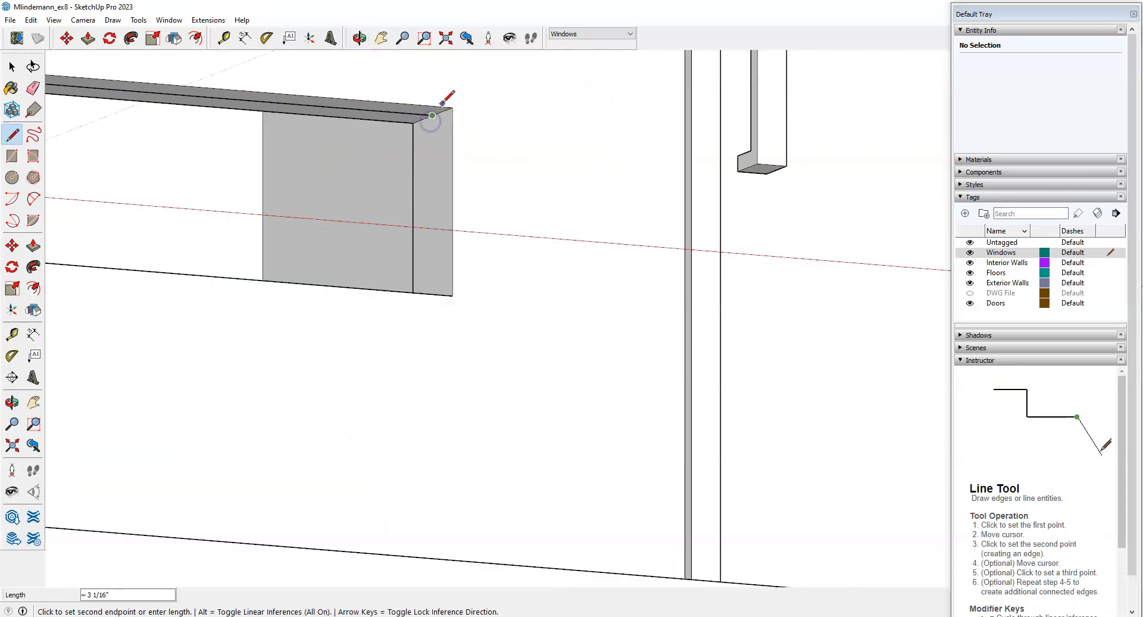
pyautogui.scroll(-5, 620, 387)
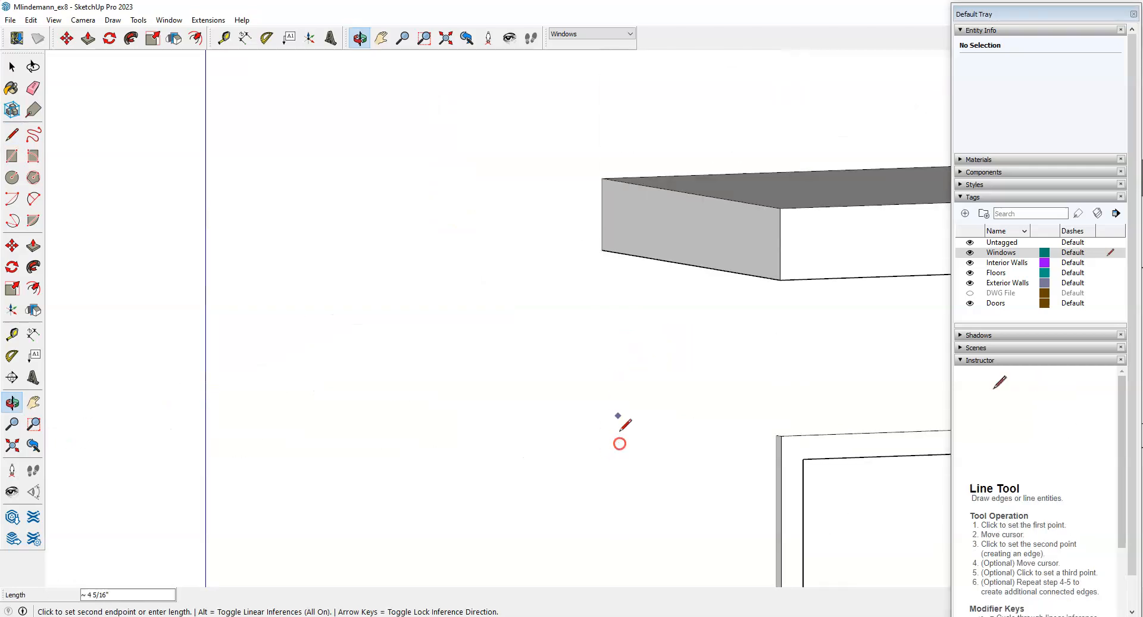
pyautogui.scroll(-5, 594, 216)
pyautogui.moveTo(592, 340); pyautogui.dragTo(597, 540, button='middle')
pyautogui.scroll(5, 592, 503)
pyautogui.scroll(2, 591, 503)
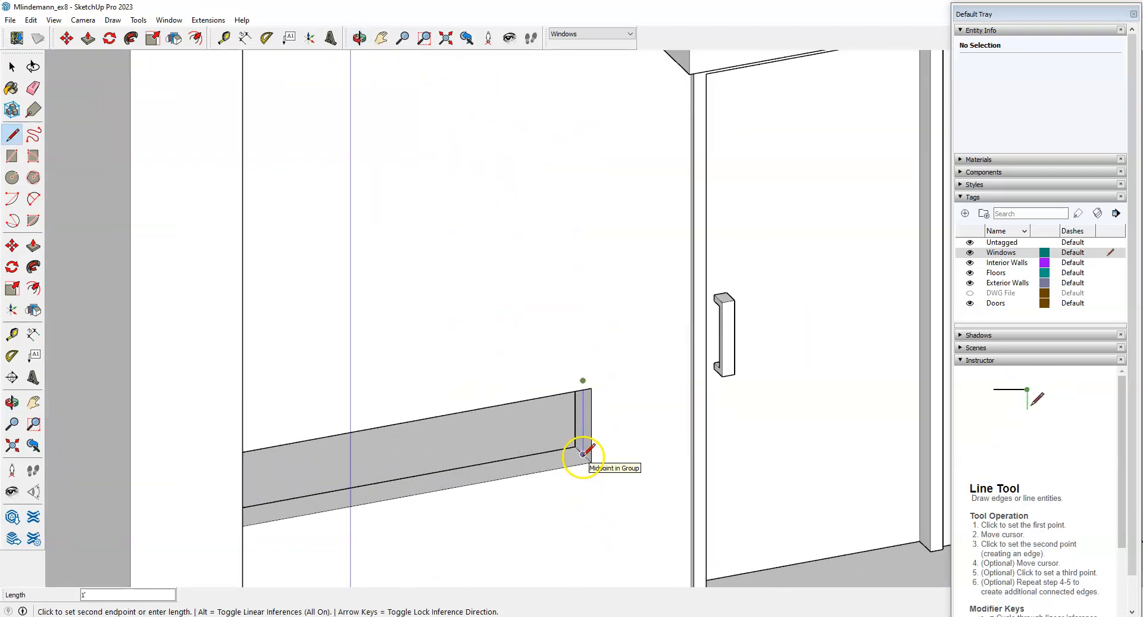
pyautogui.scroll(-3, 583, 454)
pyautogui.moveTo(756, 439); pyautogui.dragTo(432, 467, button='middle')
pyautogui.scroll(4, 255, 378)
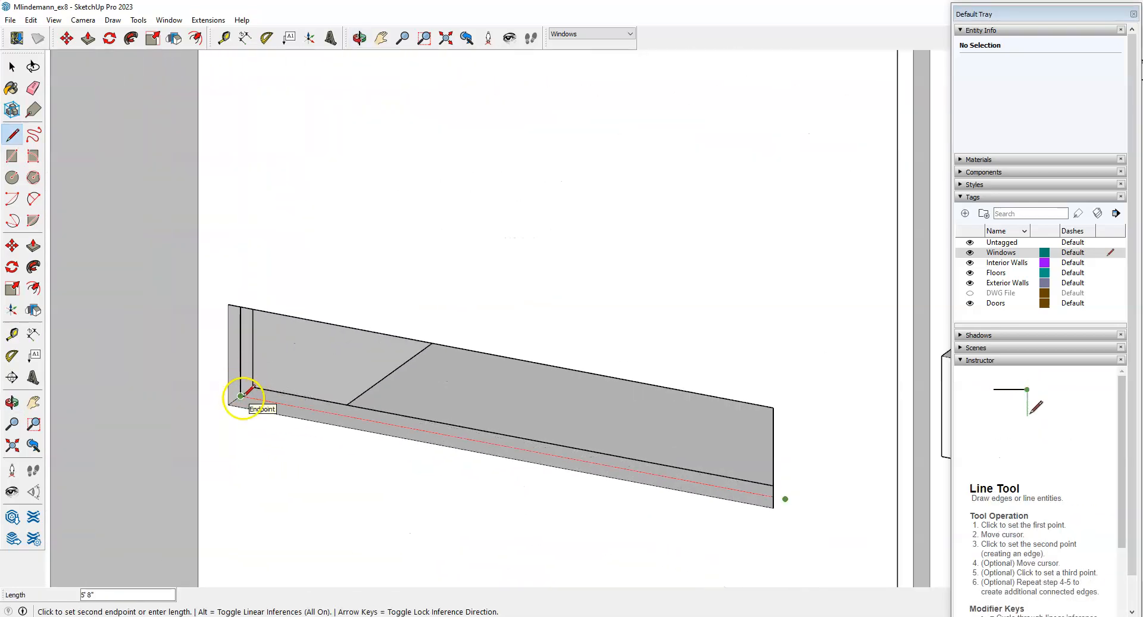
pyautogui.scroll(-4, 549, 416)
pyautogui.moveTo(548, 416); pyautogui.dragTo(569, 460, button='middle')
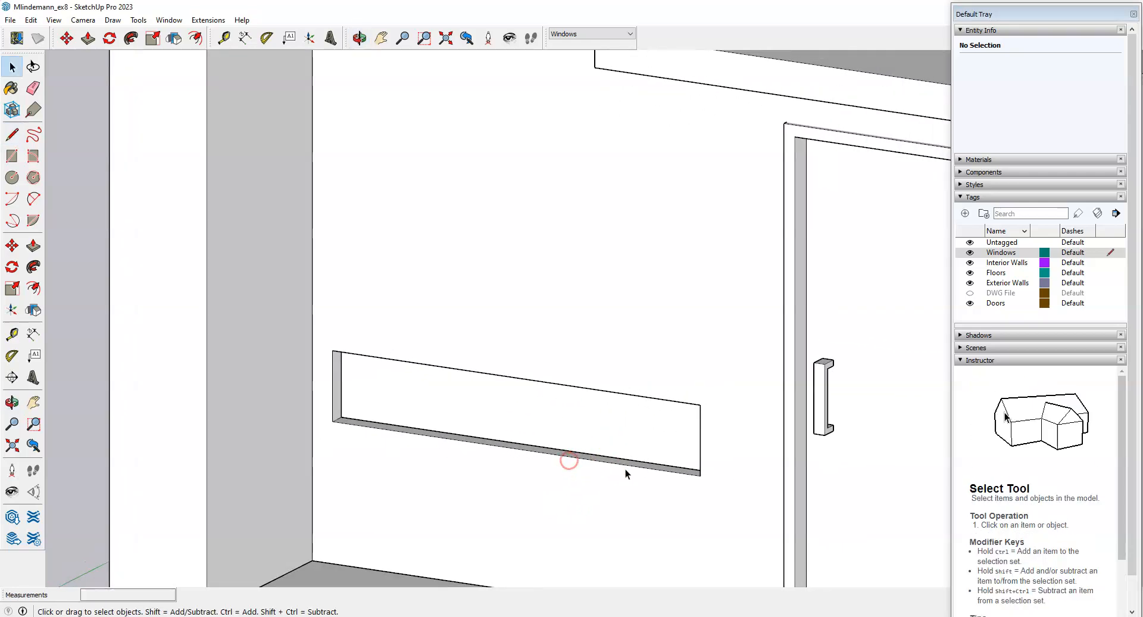
# Make the window face a component named '1 x 5'8 Window', then check the Exercise 8 page.
pyautogui.doubleClick(482, 415)
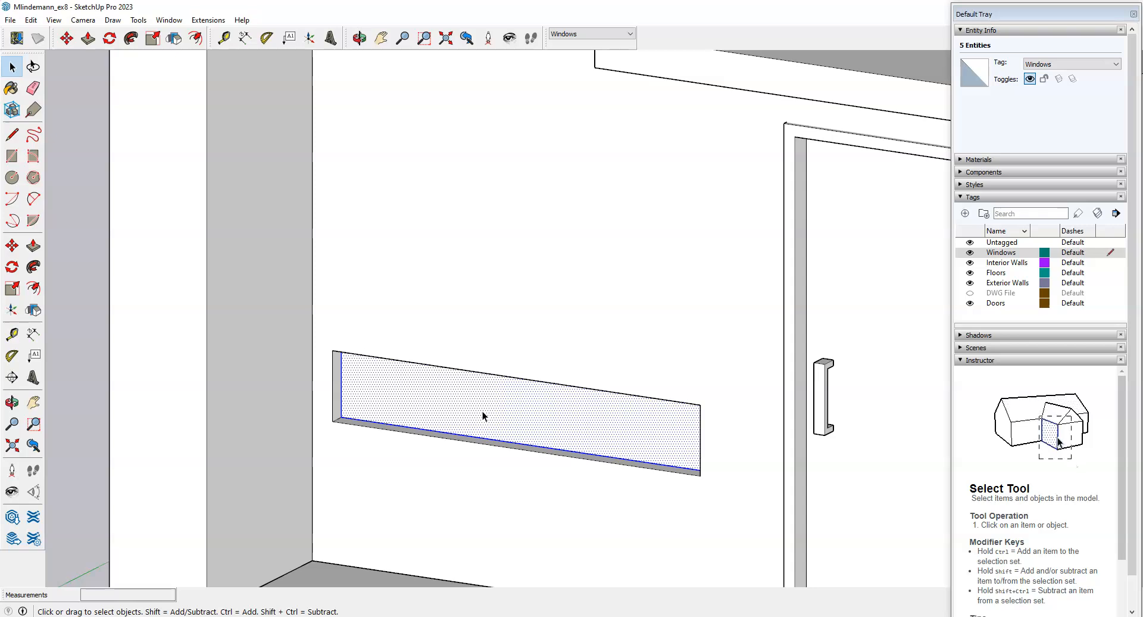
pyautogui.rightClick(482, 412)
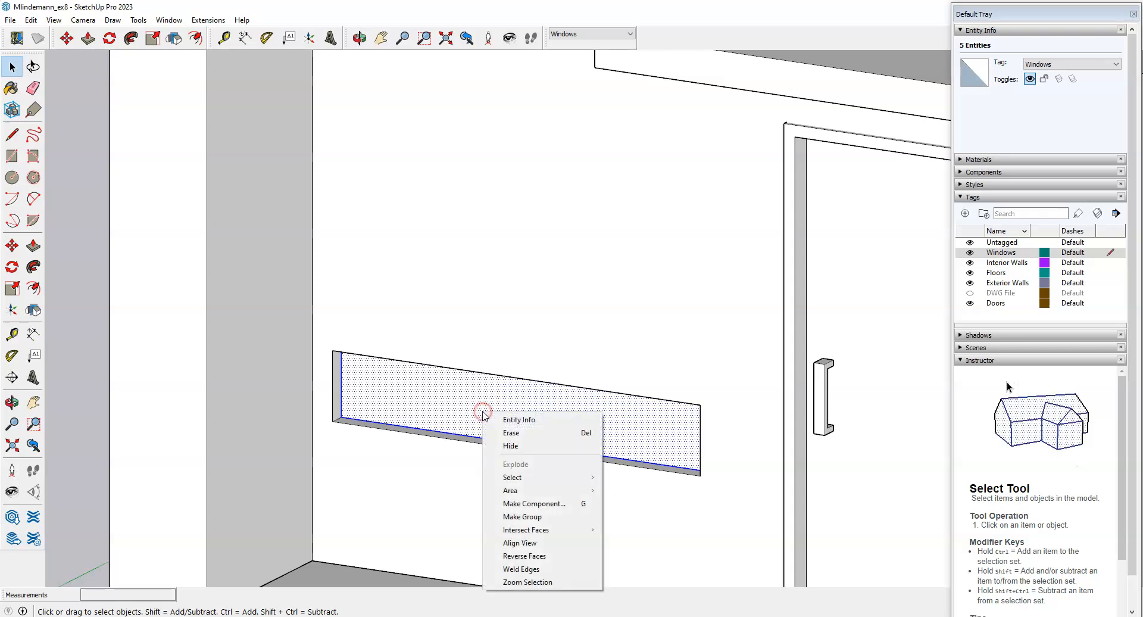
pyautogui.click(537, 504)
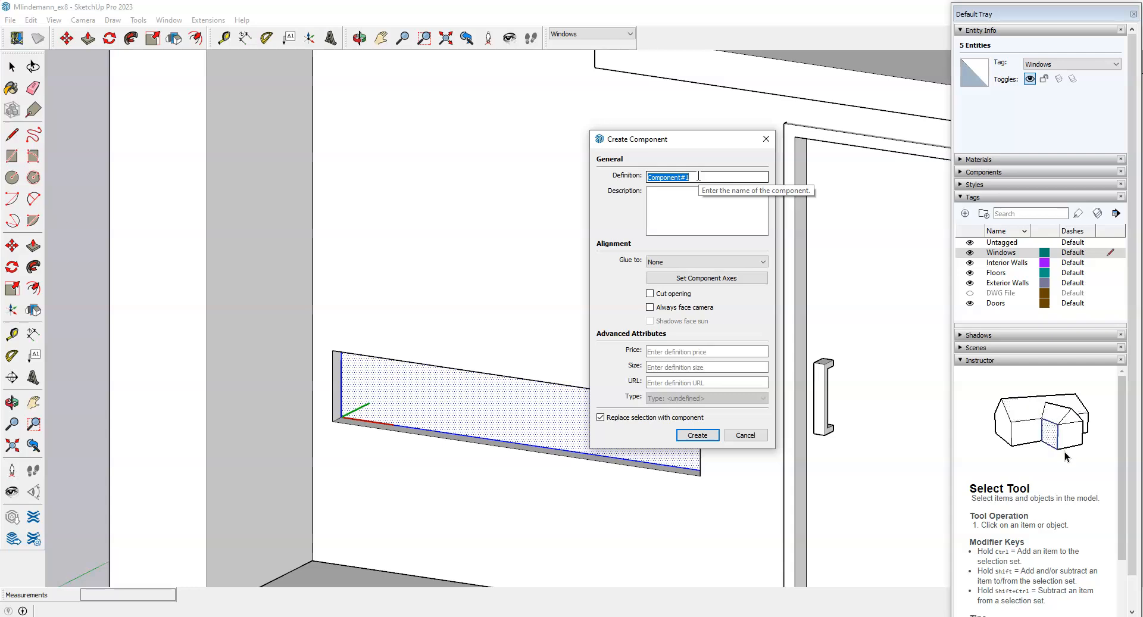
pyautogui.write('x 5')
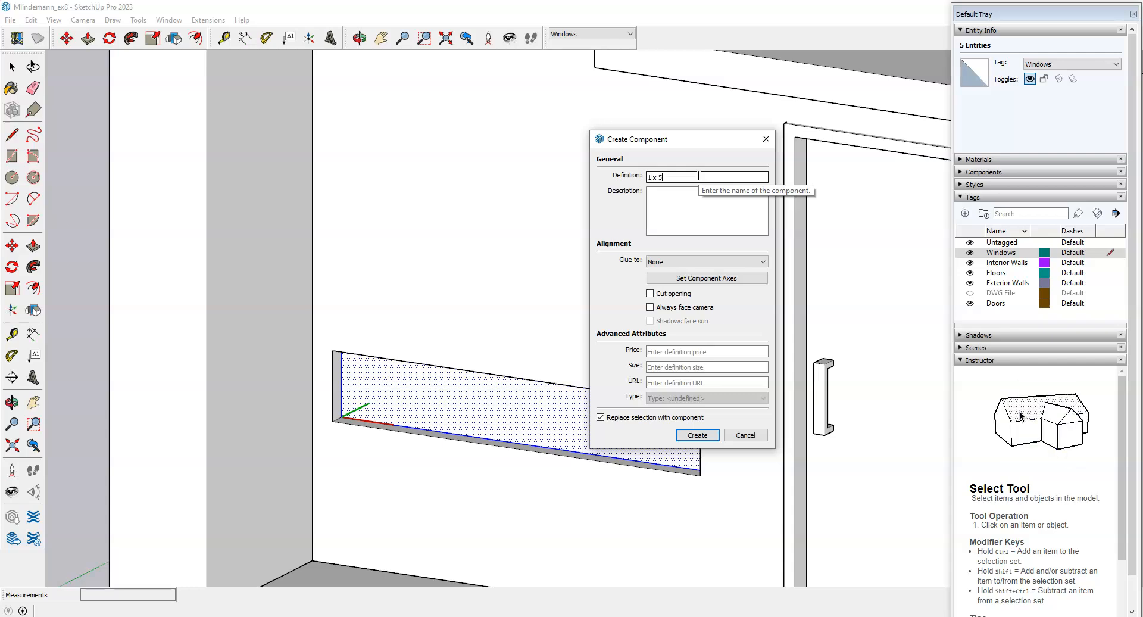
pyautogui.write("'8 ")
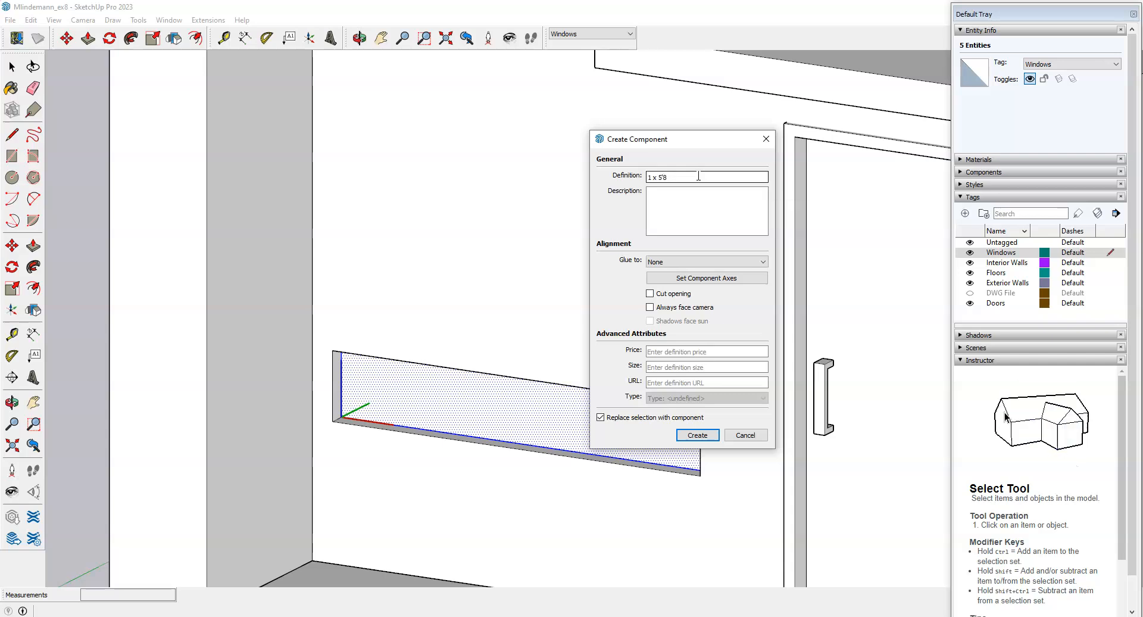
pyautogui.write('Windo')
pyautogui.click(698, 435)
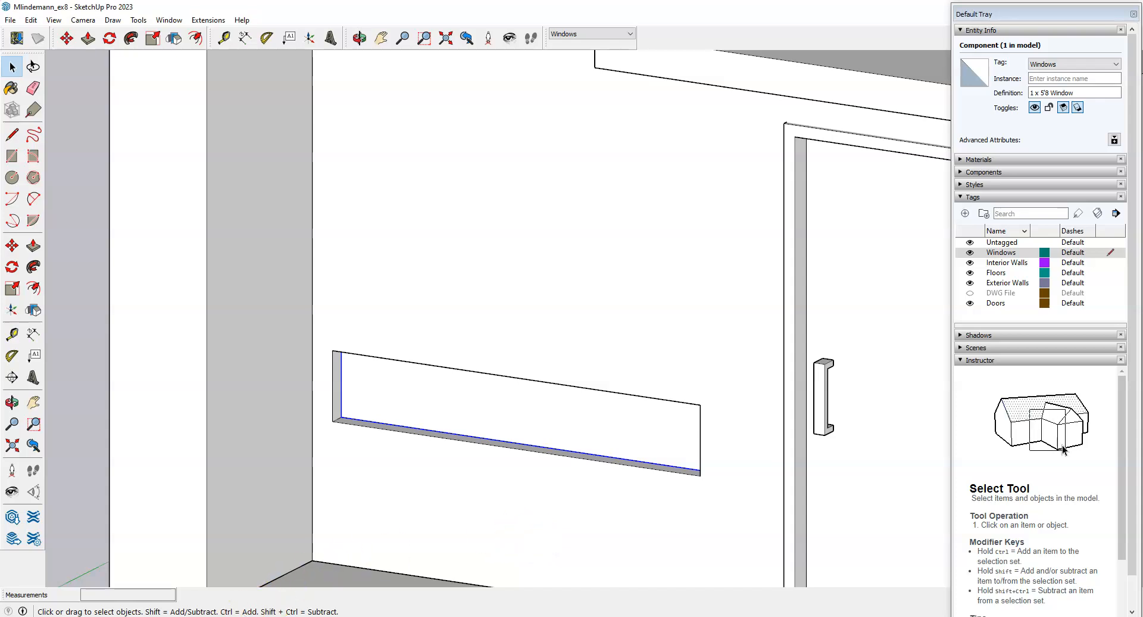
pyautogui.click(262, 616)
pyautogui.click(270, 9)
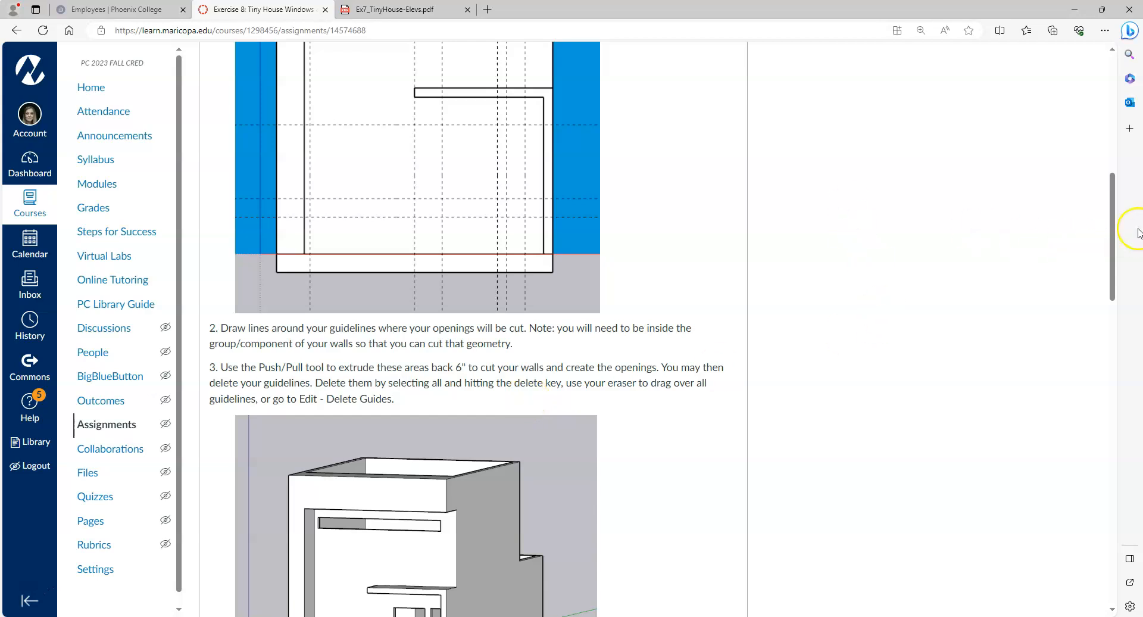
# Scroll the Exercise 8 page down to the door and window steps, then return to SketchUp.
pyautogui.moveTo(1111, 197); pyautogui.dragTo(1110, 336)
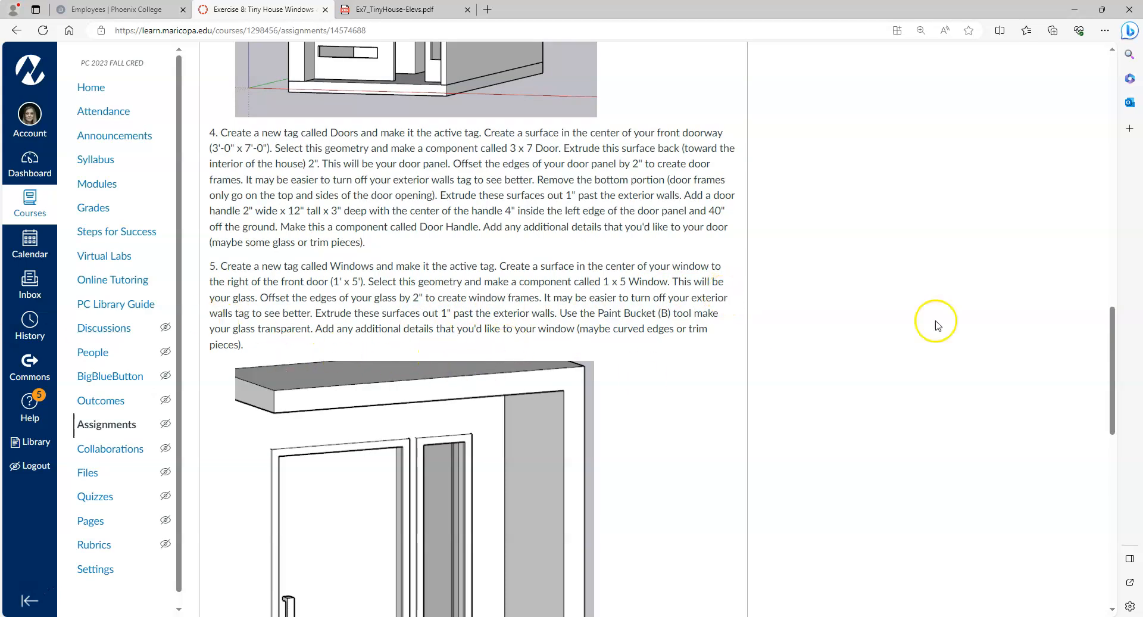
pyautogui.hotkey('alt', 'Tab')
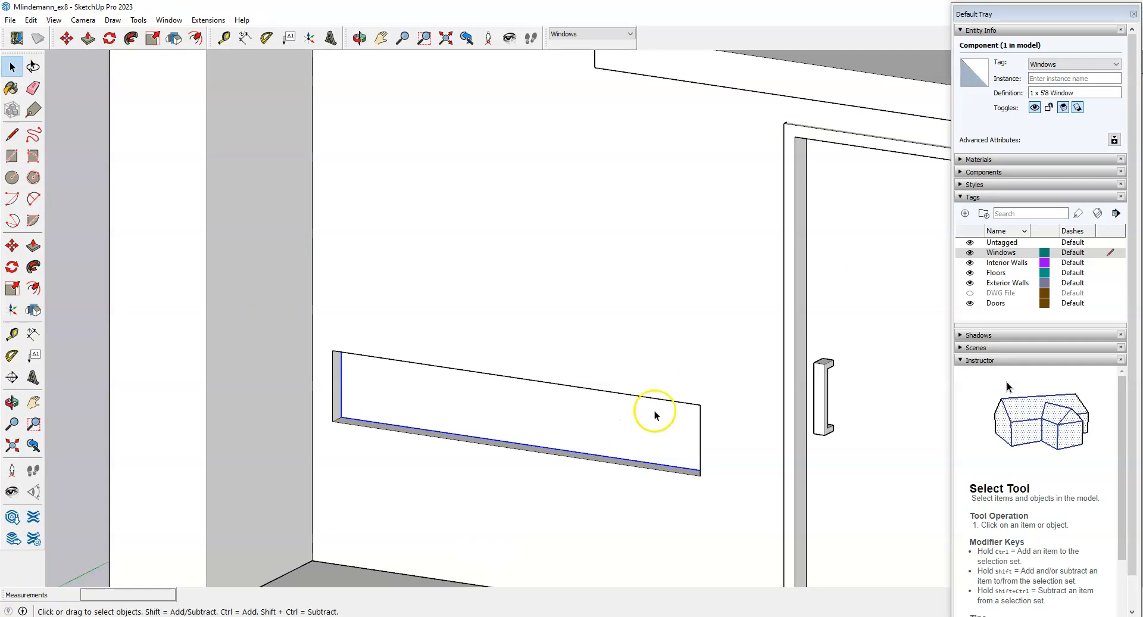
# Select the window face and hide the Exterior Walls tag so the panel stands alone.
pyautogui.scroll(-2, 486, 304)
pyautogui.scroll(3, 481, 331)
pyautogui.click(470, 320)
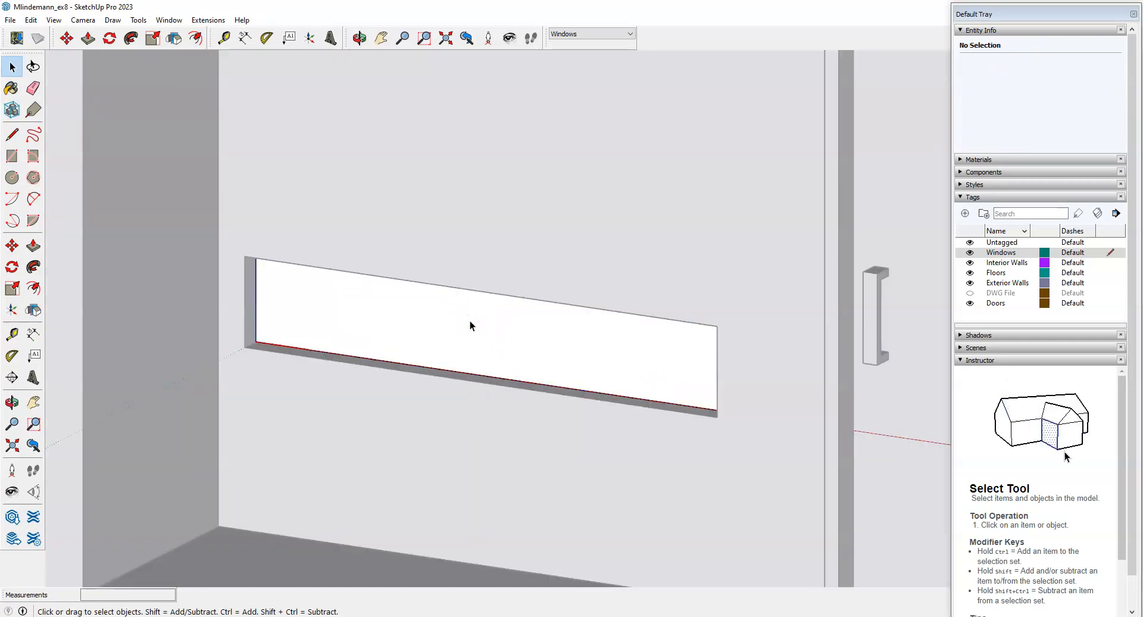
pyautogui.click(474, 339)
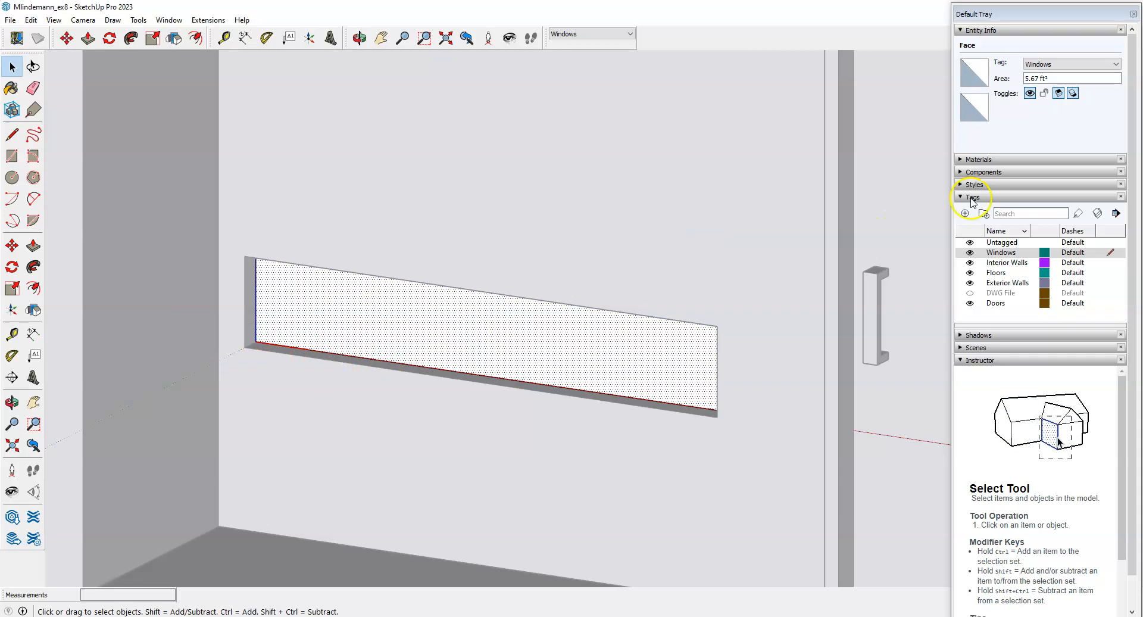
pyautogui.click(970, 284)
pyautogui.scroll(2, 381, 277)
pyautogui.scroll(-1, 297, 265)
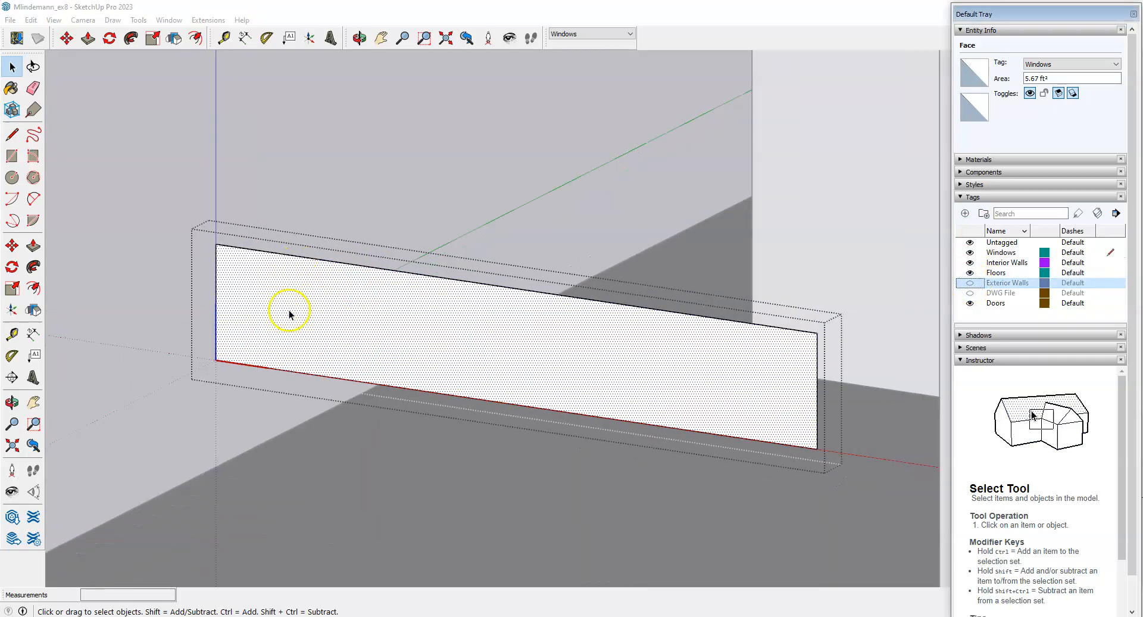
pyautogui.click(33, 288)
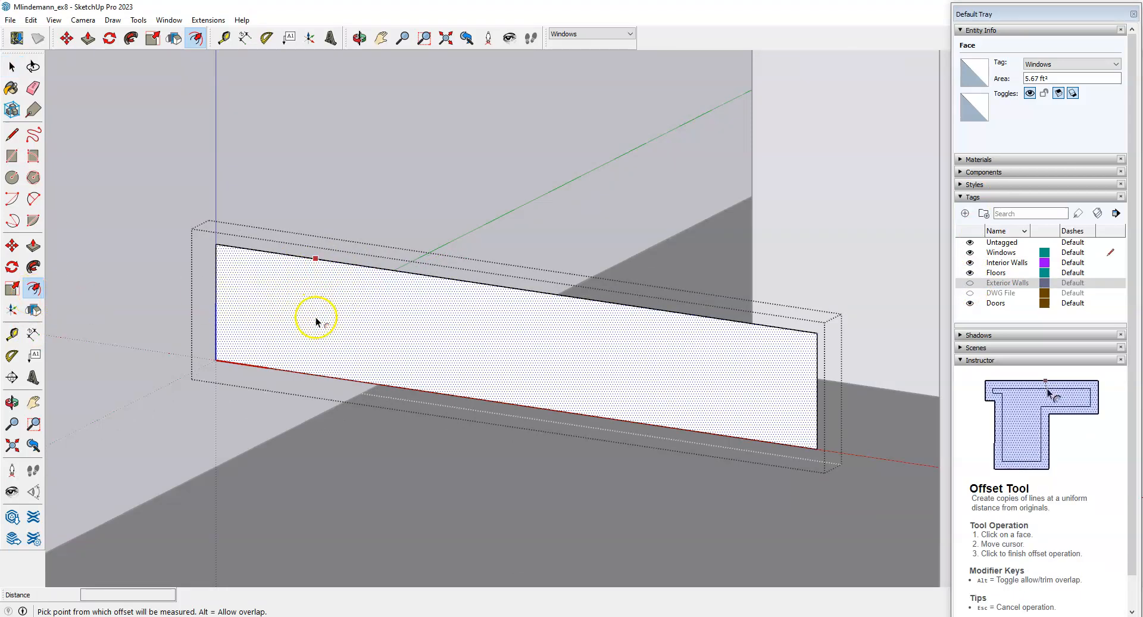
# Offset the window face's edge 2" inward to create the frame border.
pyautogui.click(344, 284)
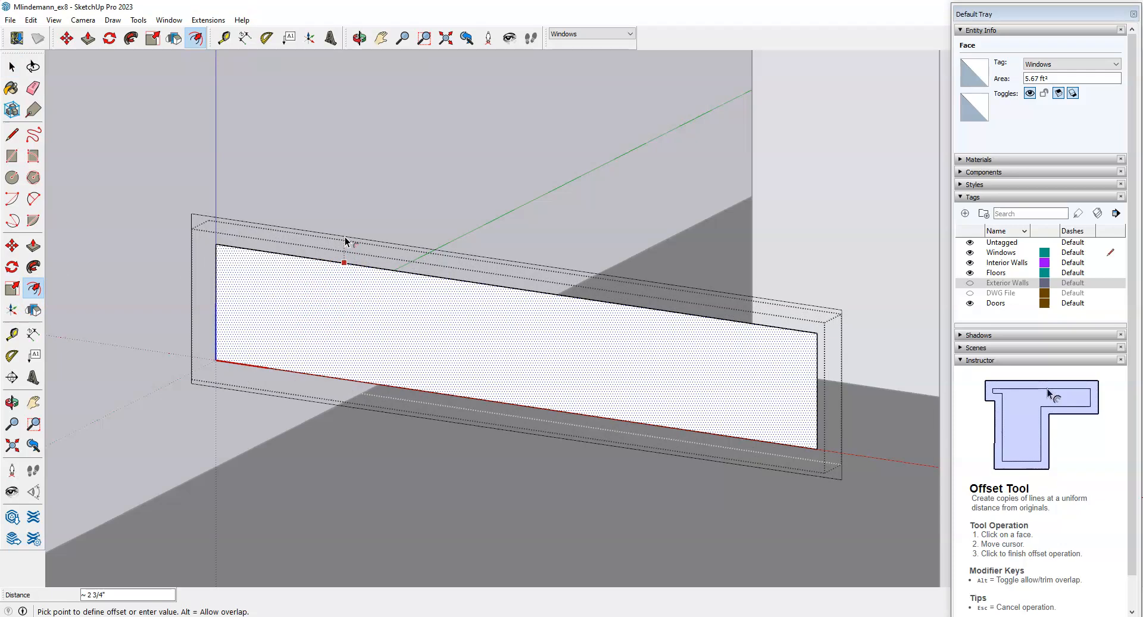
pyautogui.press('Return')
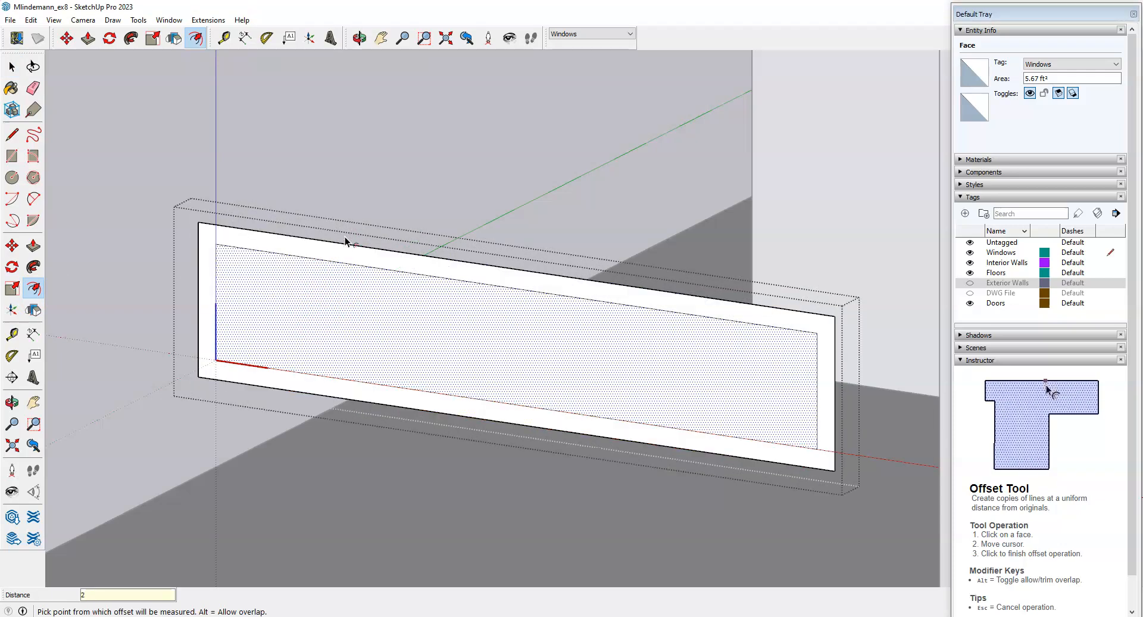
pyautogui.press('space')
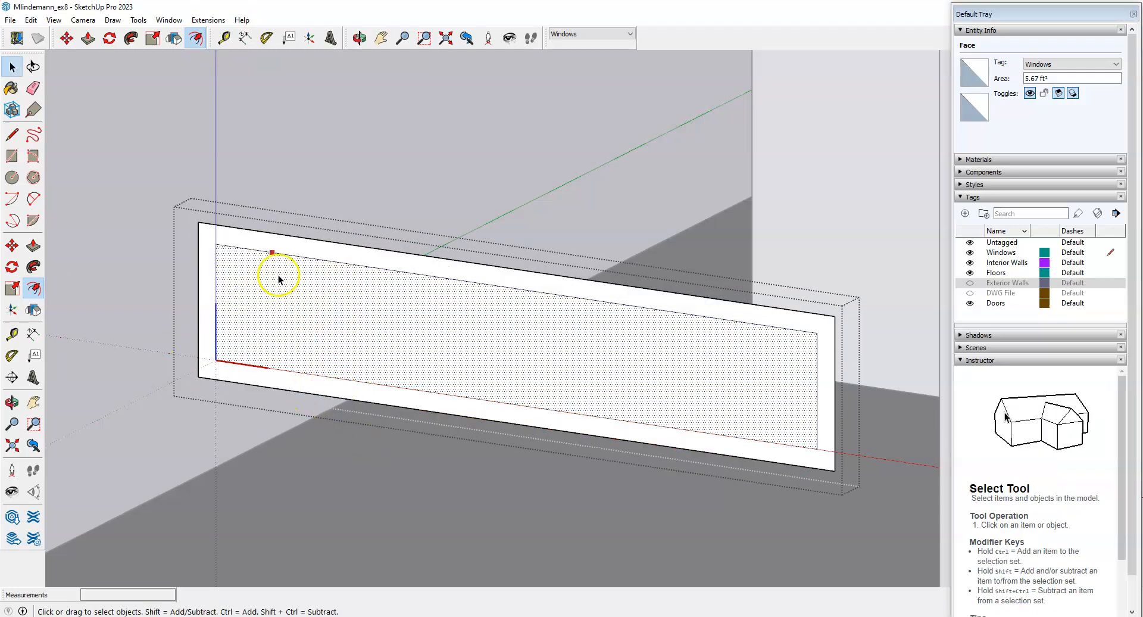
pyautogui.click(33, 247)
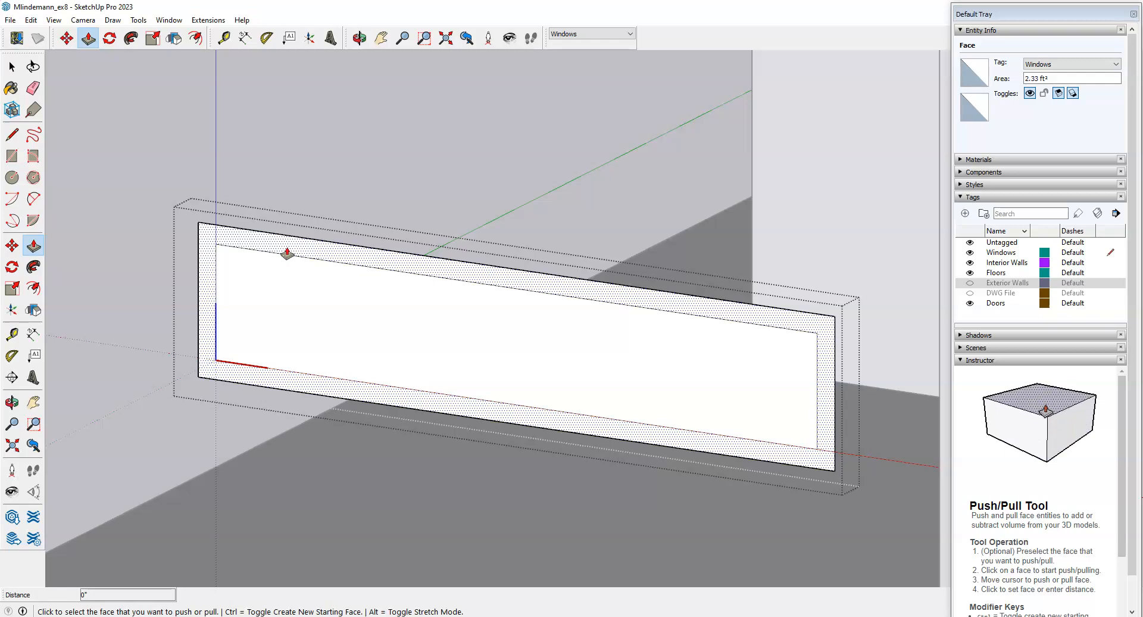
# Extrude the window's frame border 4 inches outward.
pyautogui.click(287, 253)
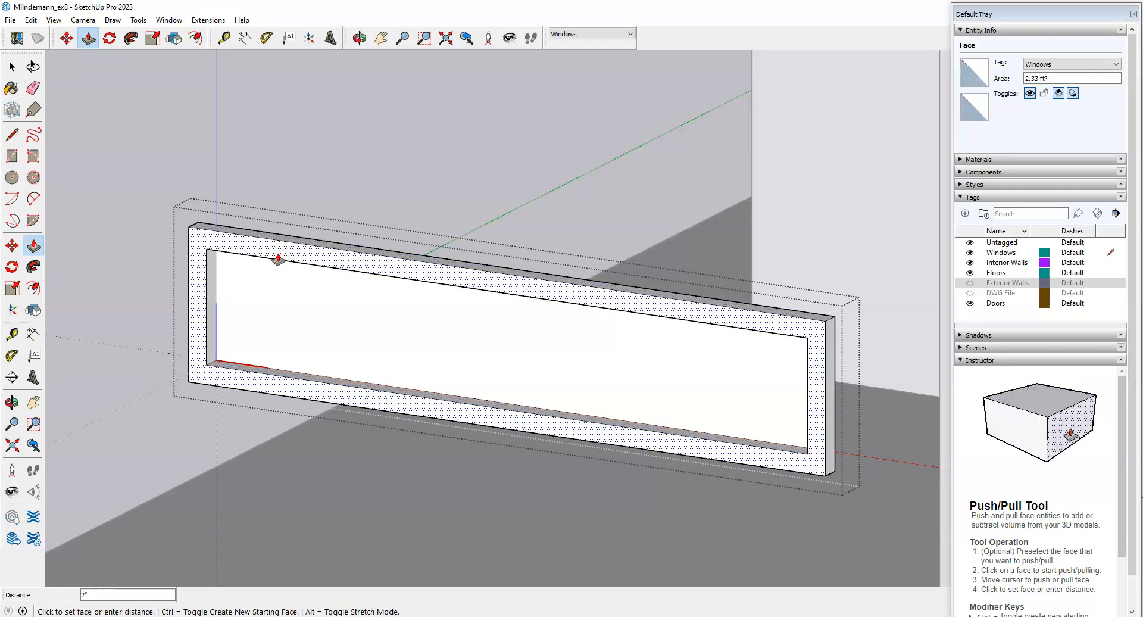
pyautogui.press('Return')
pyautogui.scroll(-5, 279, 260)
pyautogui.moveTo(88, 289); pyautogui.dragTo(832, 370, button='middle')
pyautogui.moveTo(699, 395); pyautogui.dragTo(860, 358, button='middle')
pyautogui.scroll(5, 923, 298)
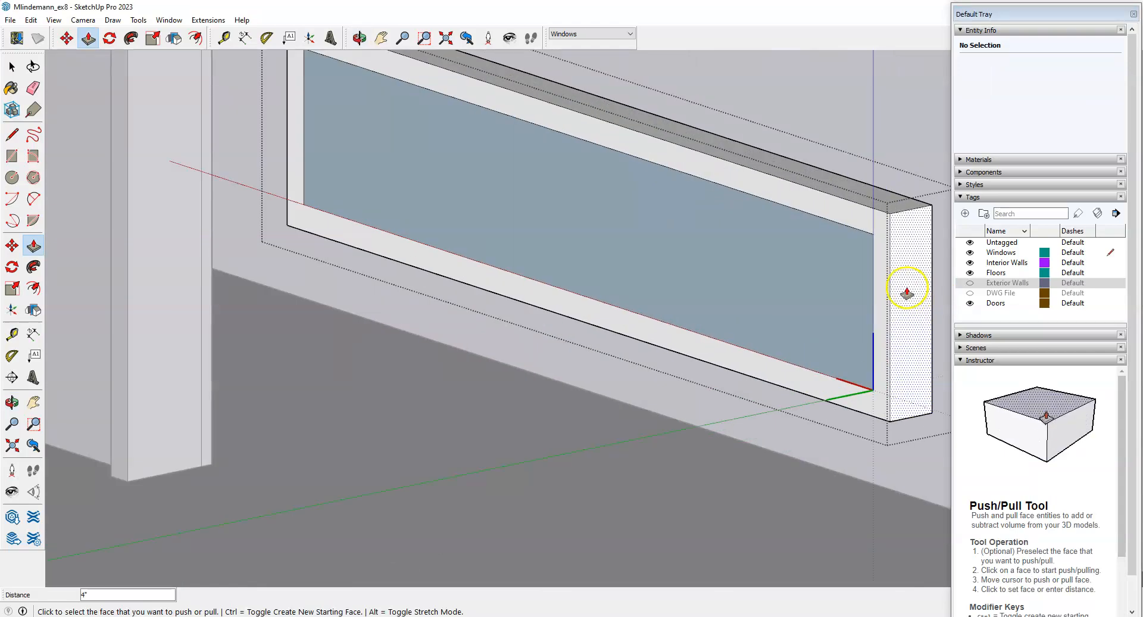
# Push the window glass pane 4 inches back behind the frame.
pyautogui.click(878, 277)
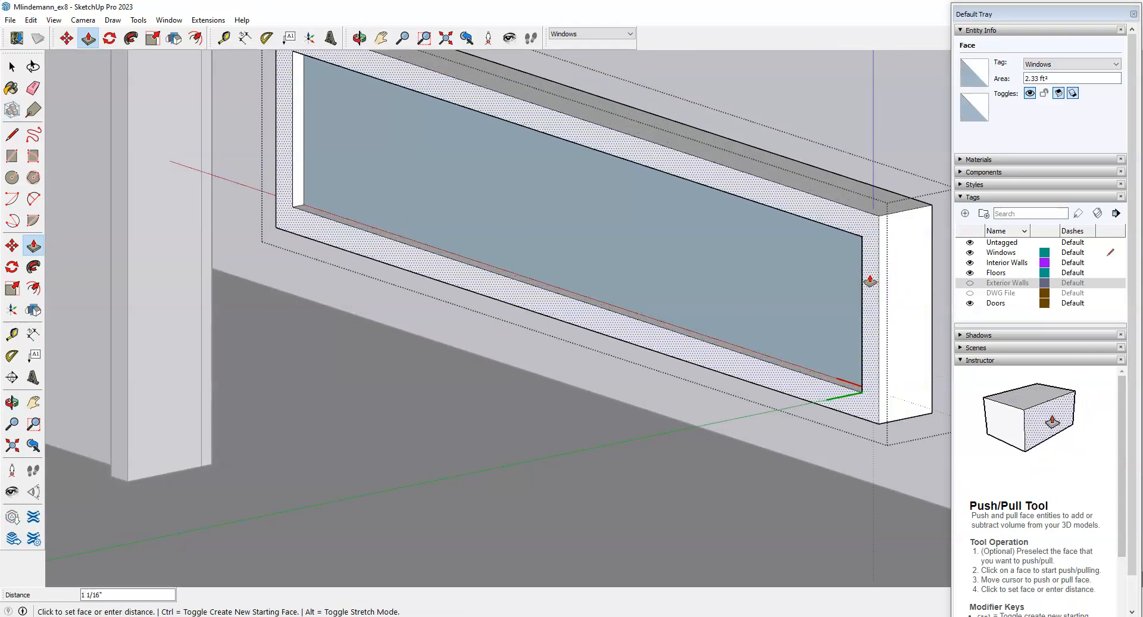
pyautogui.press('Return')
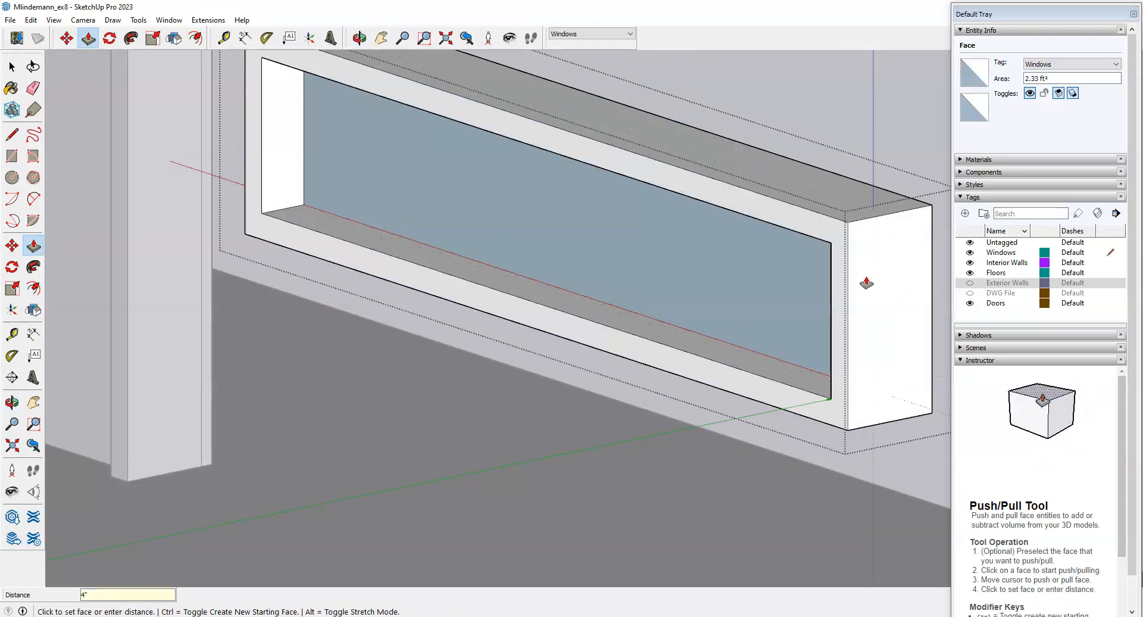
pyautogui.scroll(-5, 563, 370)
pyautogui.moveTo(744, 331); pyautogui.dragTo(362, 354, button='middle')
pyautogui.press('space')
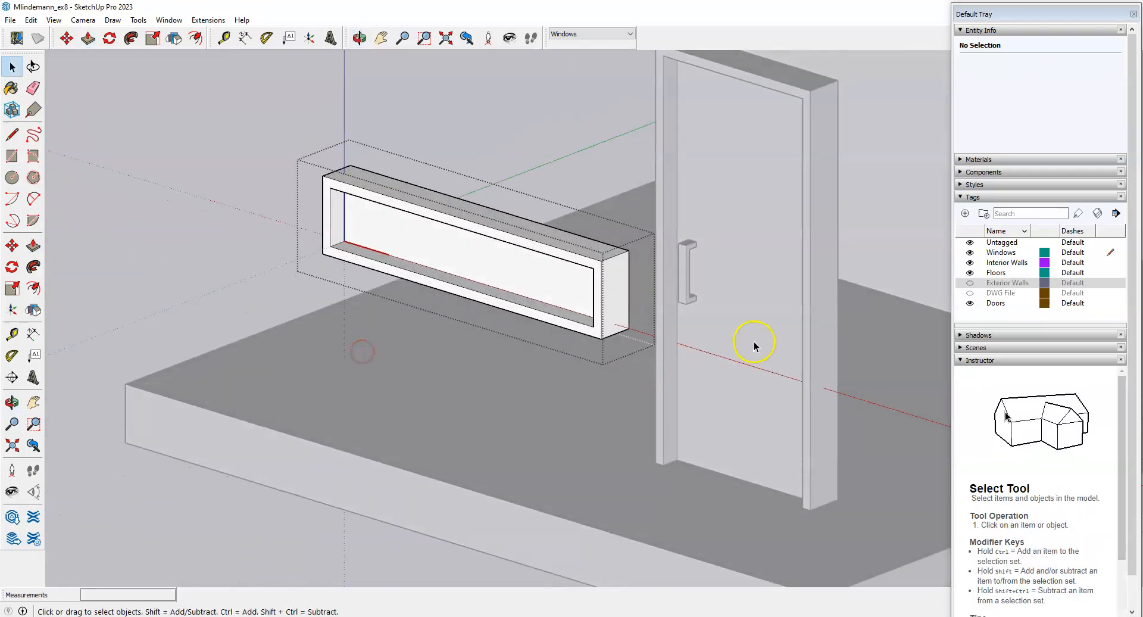
# Unhide the Exterior Walls tag and orbit to a low view along the window wall.
pyautogui.click(969, 284)
pyautogui.scroll(3, 240, 498)
pyautogui.moveTo(455, 320); pyautogui.dragTo(799, 233, button='middle')
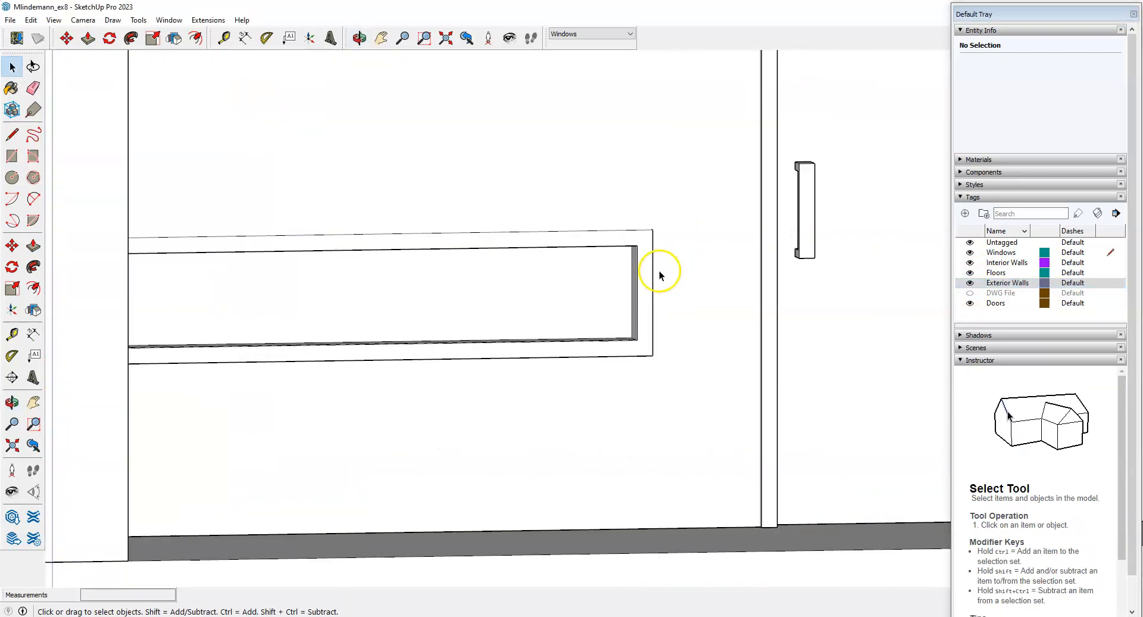
pyautogui.scroll(-3, 767, 308)
pyautogui.moveTo(633, 322); pyautogui.dragTo(698, 377, button='middle')
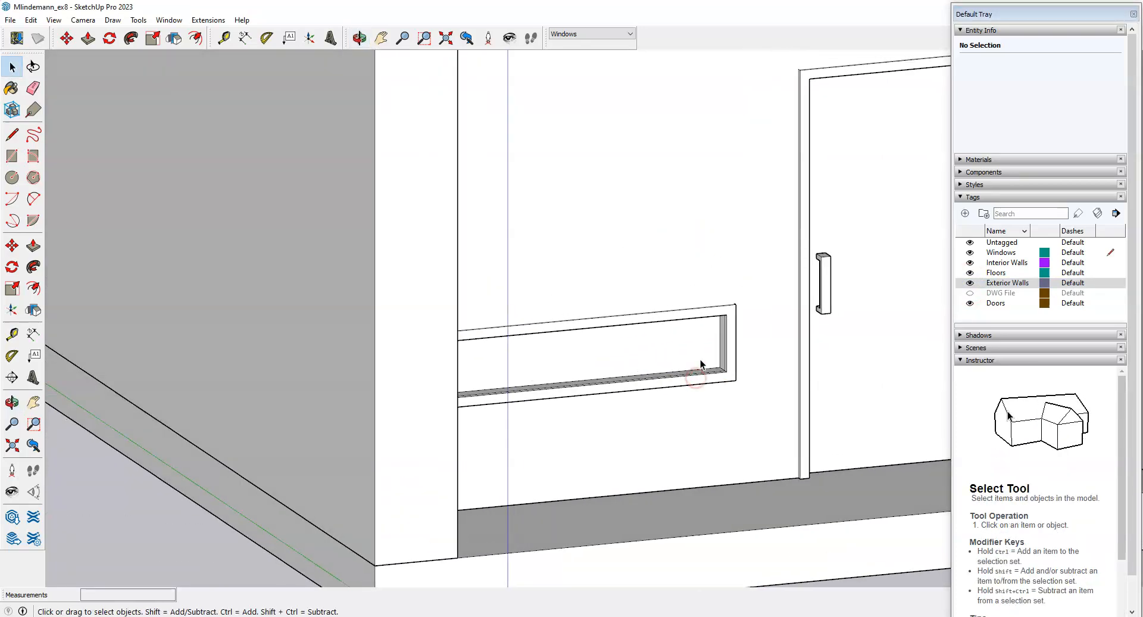
pyautogui.scroll(-4, 685, 374)
pyautogui.scroll(-2, 596, 369)
pyautogui.moveTo(571, 354); pyautogui.dragTo(524, 424, button='middle')
pyautogui.scroll(6, 574, 311)
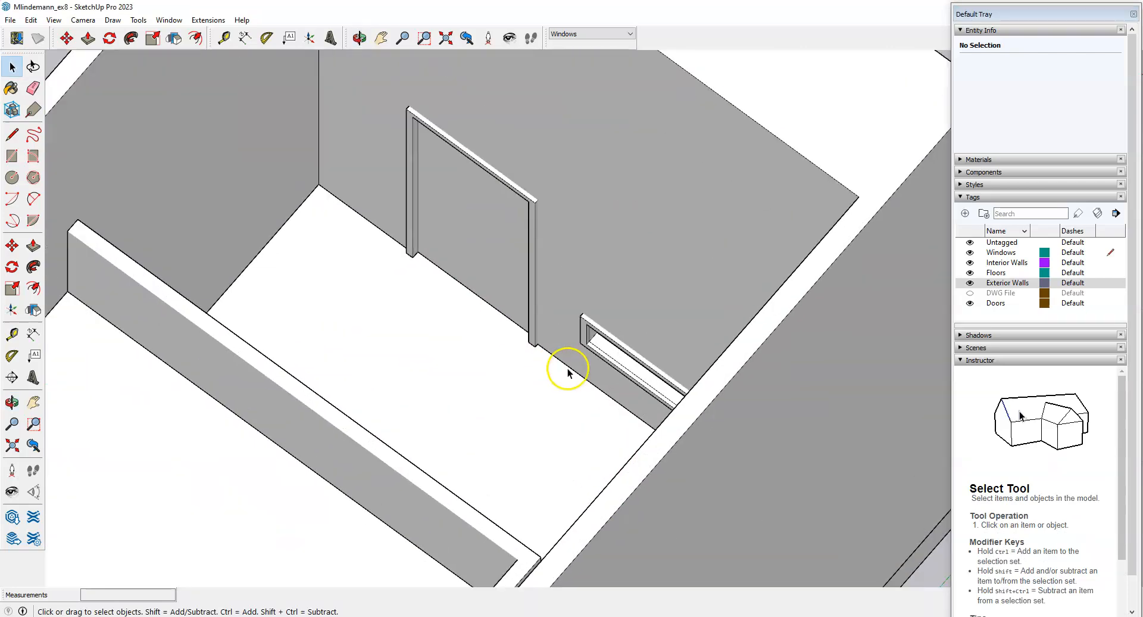
pyautogui.moveTo(626, 366); pyautogui.dragTo(744, 399, button='middle')
pyautogui.scroll(-6, 484, 406)
pyautogui.scroll(7, 668, 320)
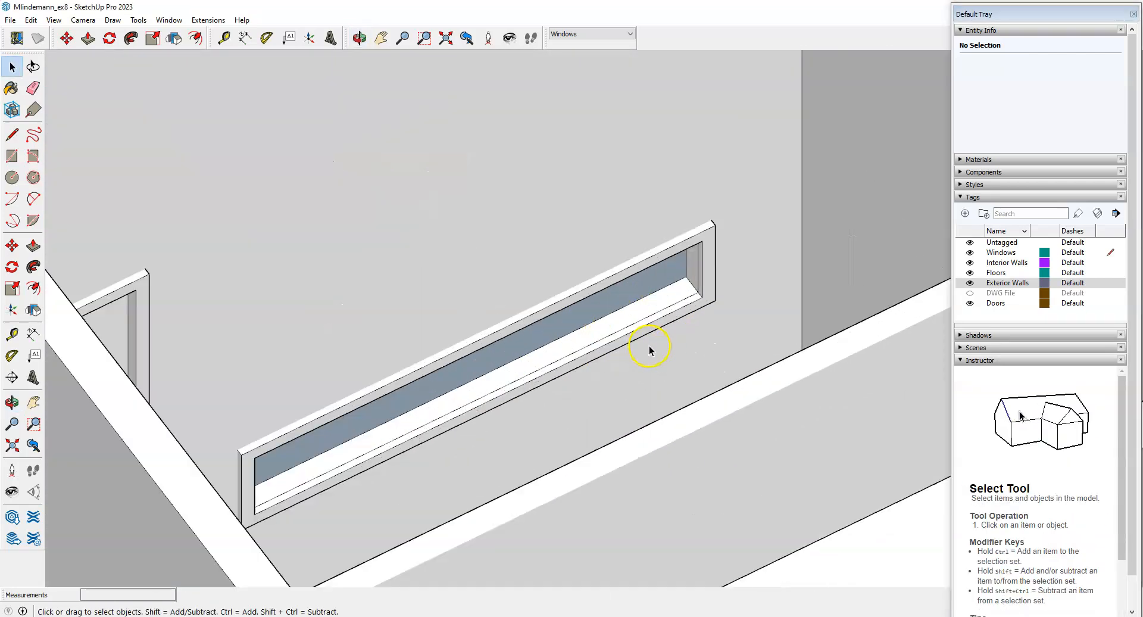
pyautogui.scroll(2, 714, 331)
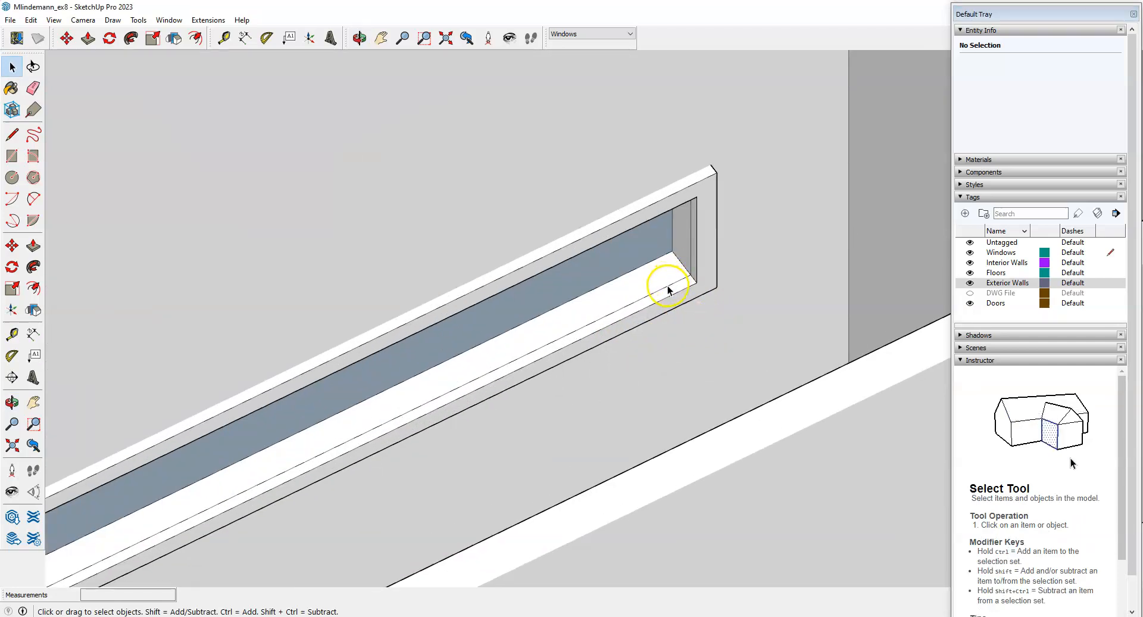
# Select the window component, then open the surrounding wall group for editing.
pyautogui.click(668, 290)
pyautogui.scroll(3, 668, 291)
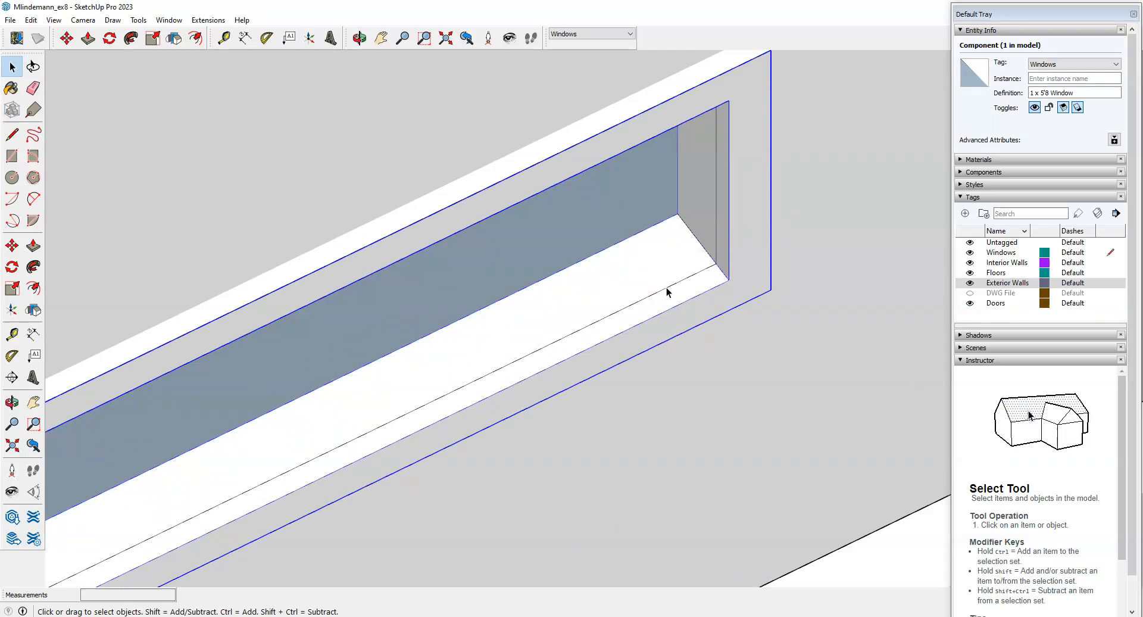
pyautogui.scroll(-5, 656, 292)
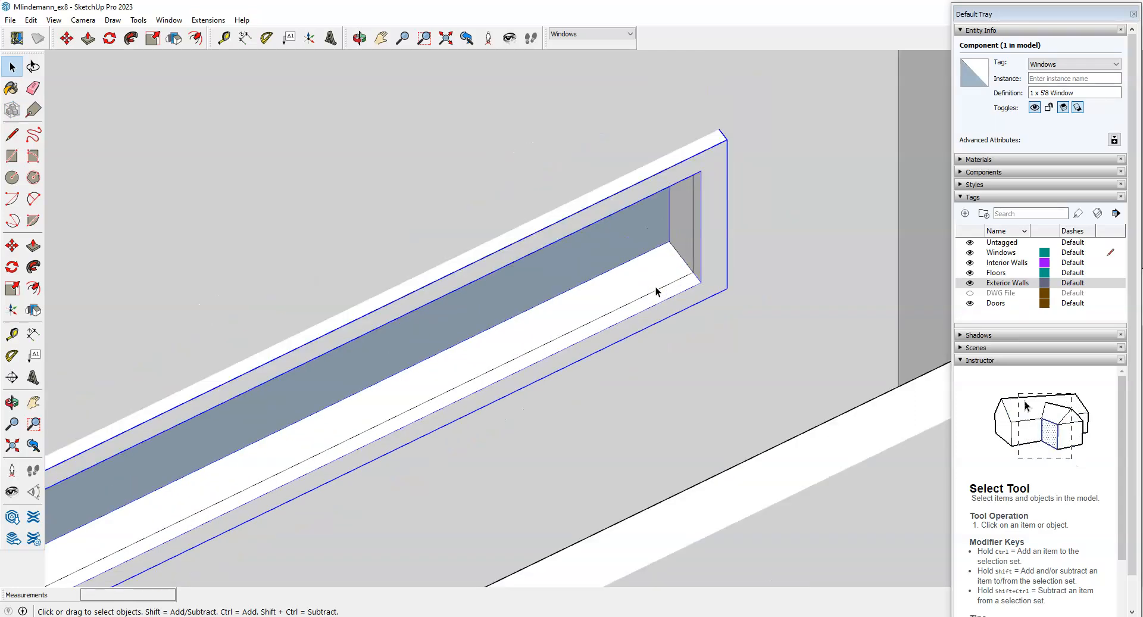
pyautogui.doubleClick(718, 256)
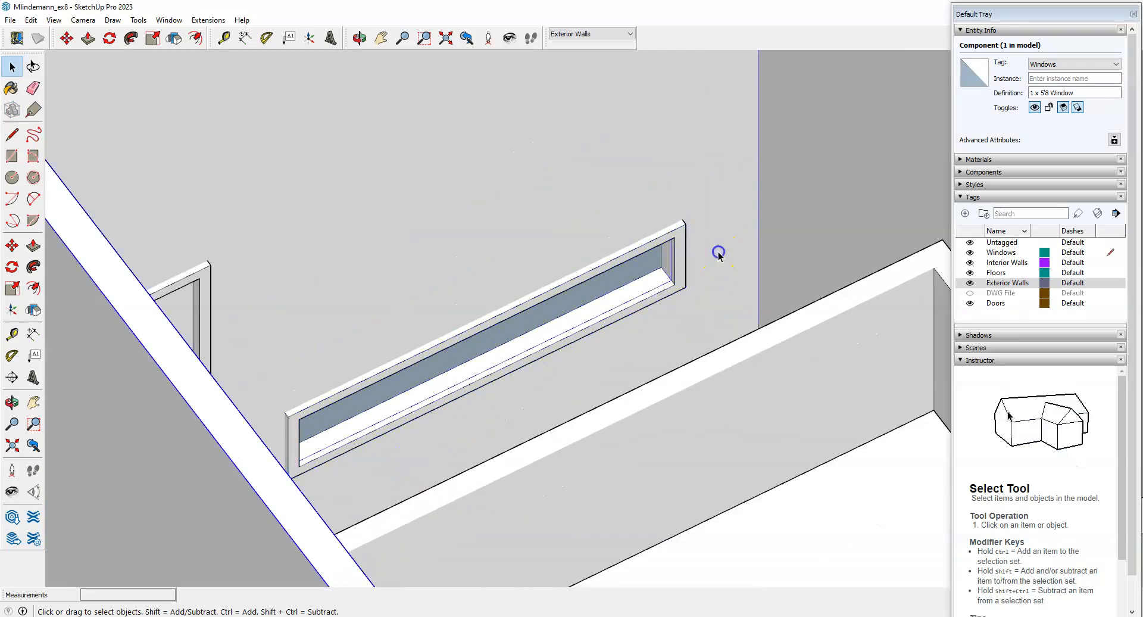
pyautogui.scroll(3, 659, 298)
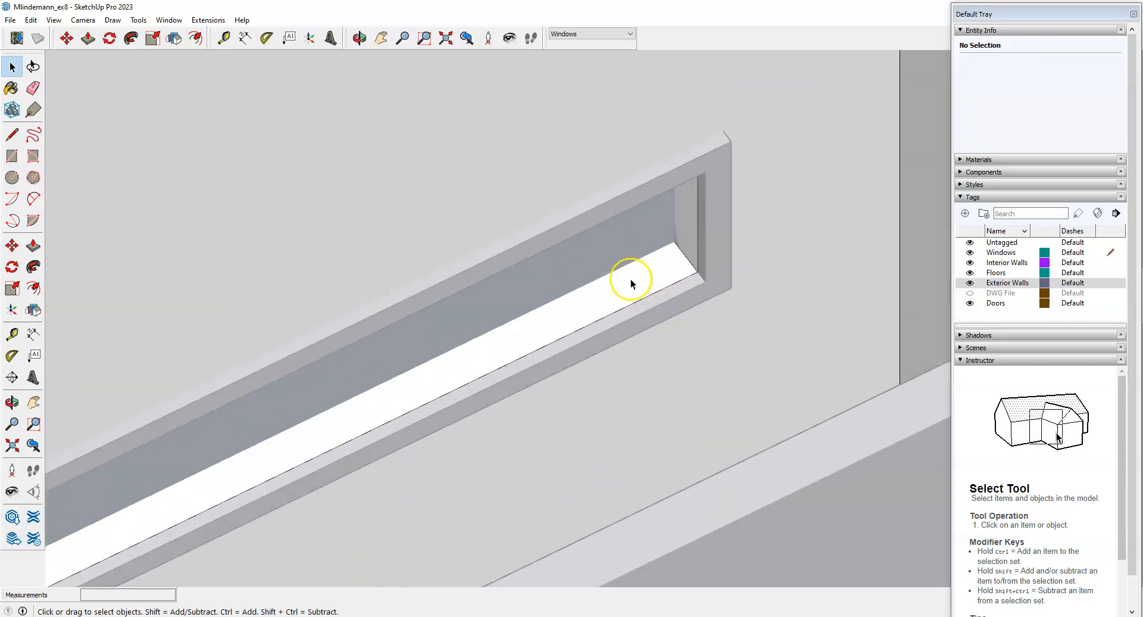
# Push/pull the opening's sill and side faces, setting the jamb push to 1/4".
pyautogui.press('p')
pyautogui.click(655, 285)
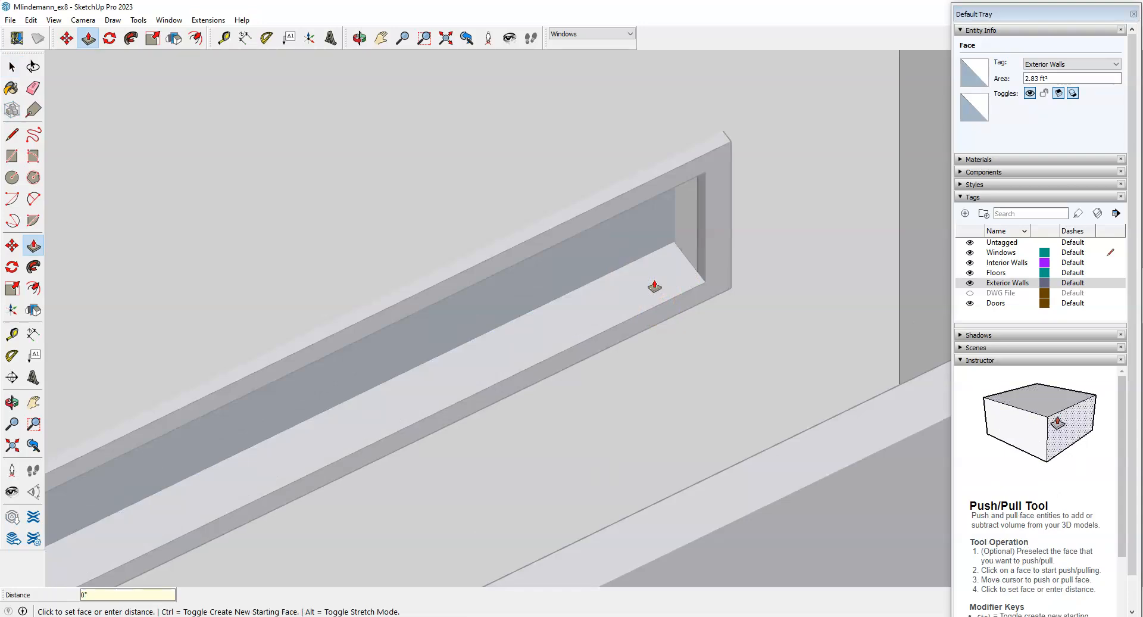
pyautogui.click(684, 245)
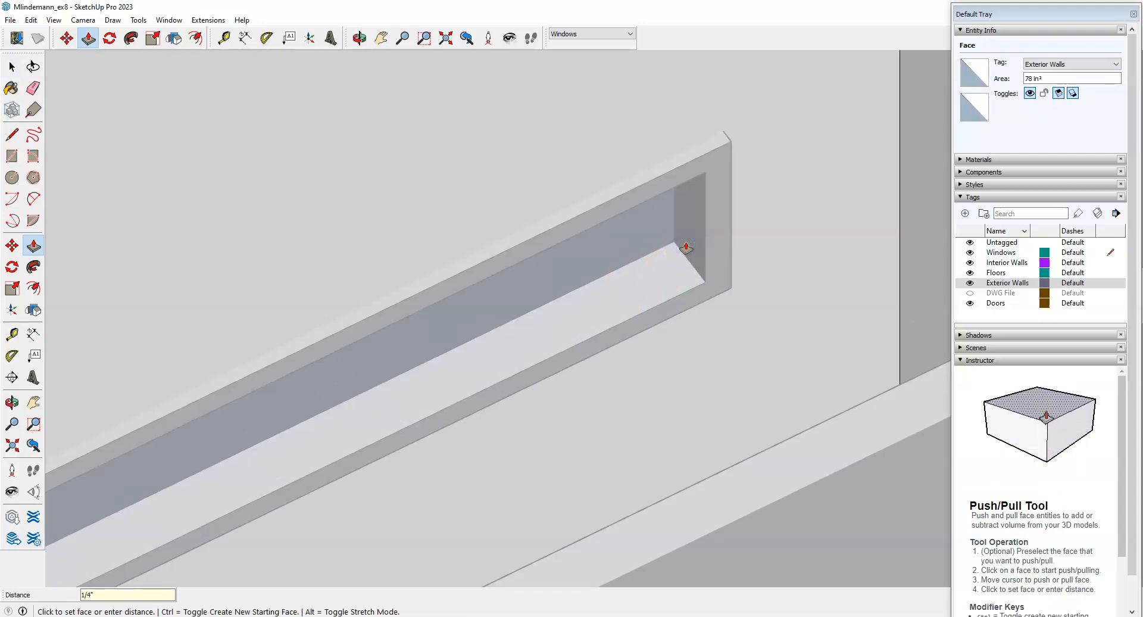
pyautogui.press('Return')
pyautogui.scroll(-3, 697, 375)
pyautogui.moveTo(697, 375); pyautogui.dragTo(536, 184, button='middle')
pyautogui.scroll(-3, 322, 296)
pyautogui.scroll(5, 619, 208)
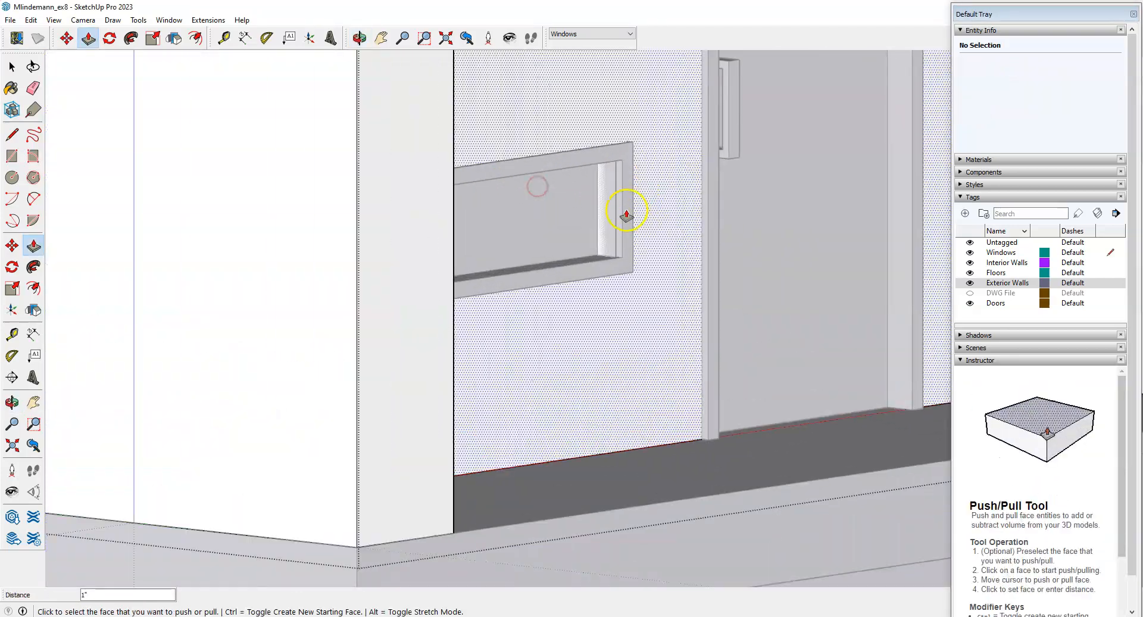
pyautogui.click(607, 232)
pyautogui.write('1/4')
pyautogui.press('Return')
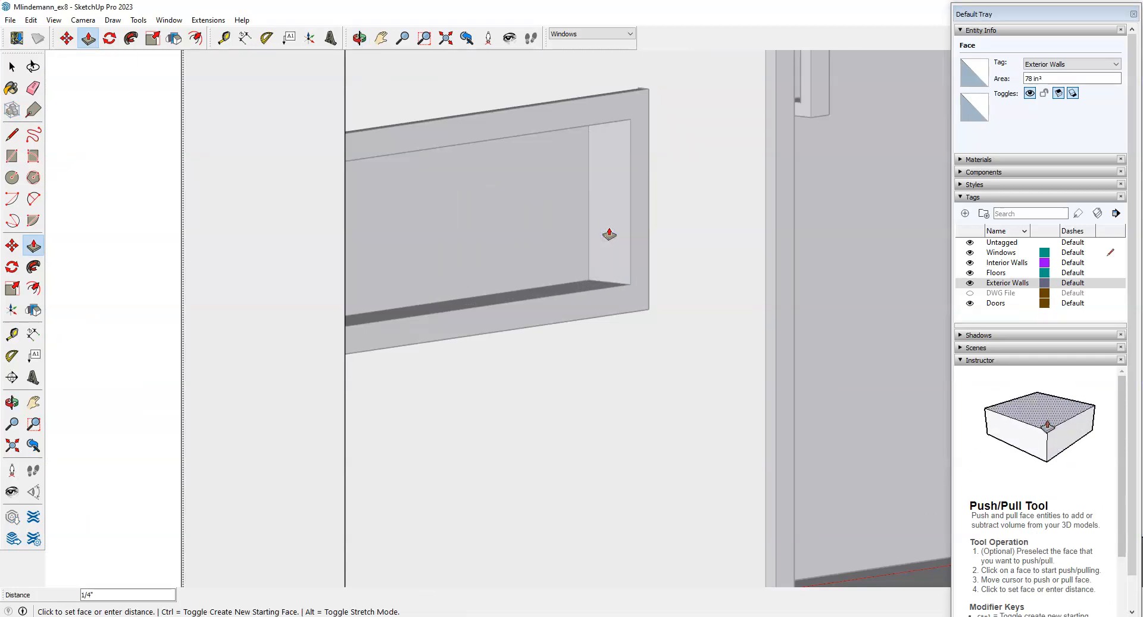
pyautogui.press('Return')
# Push the opening's head face 1" and check the frame's projection from the wall.
pyautogui.scroll(-3, 608, 232)
pyautogui.moveTo(595, 311); pyautogui.dragTo(487, 142, button='middle')
pyautogui.scroll(4, 581, 176)
pyautogui.click(590, 232)
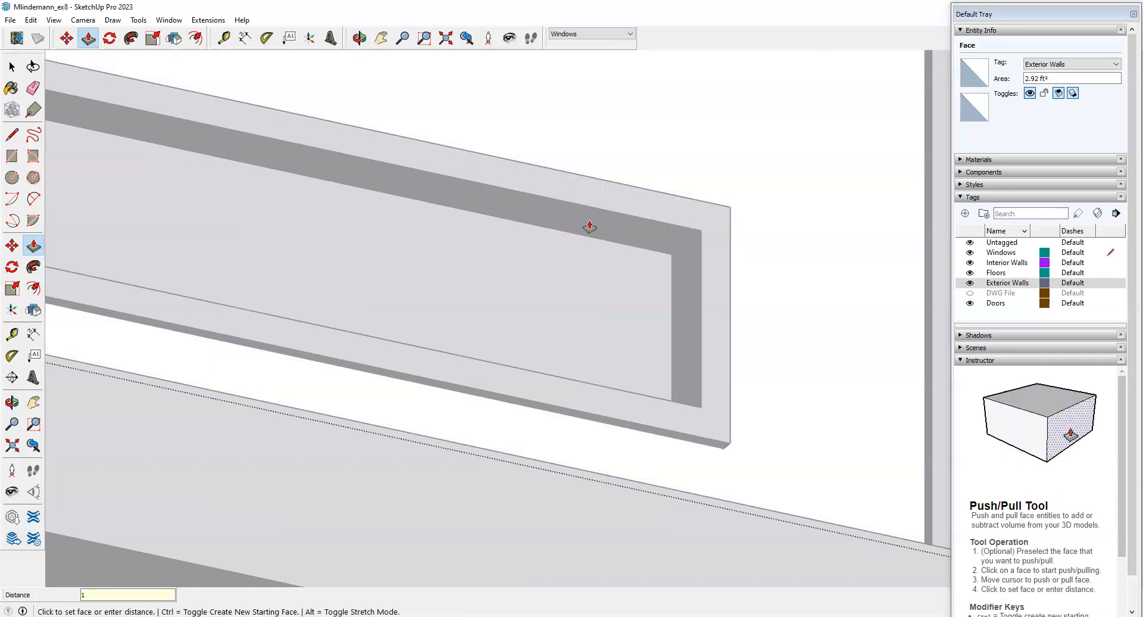
pyautogui.press('Return')
pyautogui.scroll(-4, 588, 229)
pyautogui.moveTo(652, 172); pyautogui.dragTo(519, 336, button='middle')
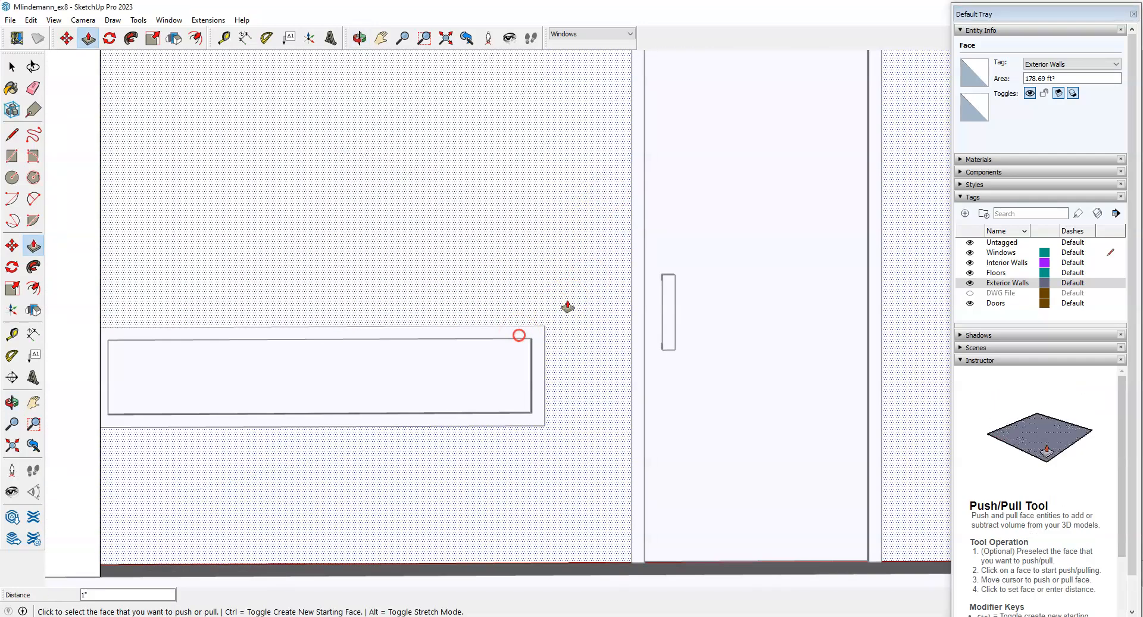
pyautogui.scroll(-4, 602, 268)
pyautogui.moveTo(603, 268); pyautogui.dragTo(331, 421, button='middle')
pyautogui.press('space')
# Close the wall group and bring up the assignment page in the browser.
pyautogui.click(797, 520)
pyautogui.scroll(-3, 797, 455)
pyautogui.moveTo(798, 457); pyautogui.dragTo(635, 461, button='middle')
pyautogui.scroll(3, 547, 386)
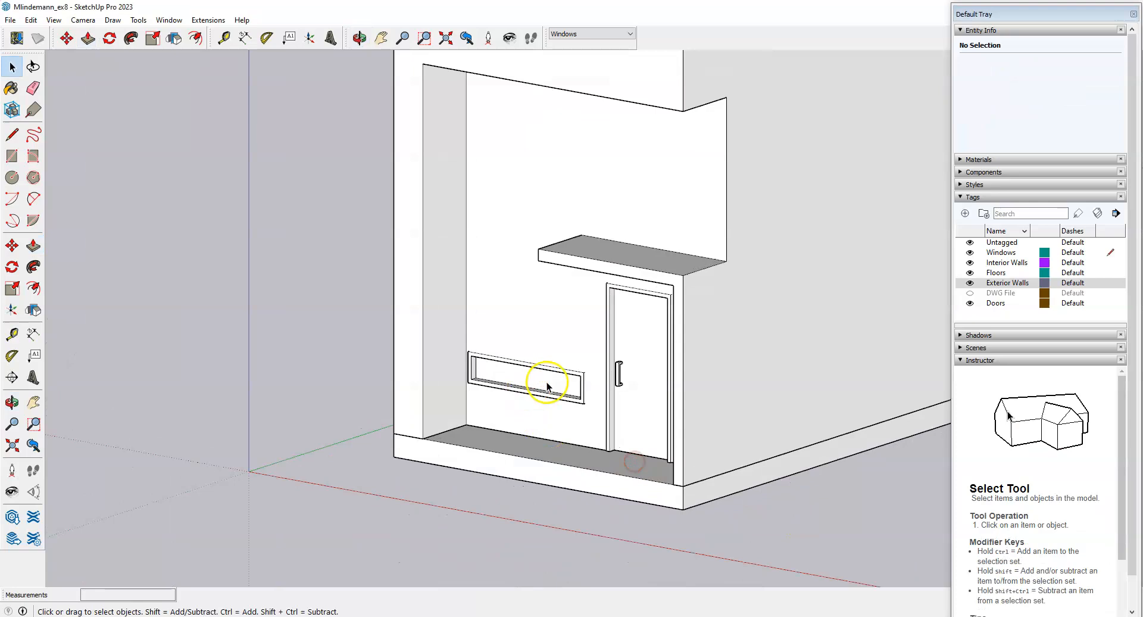
pyautogui.scroll(3, 548, 386)
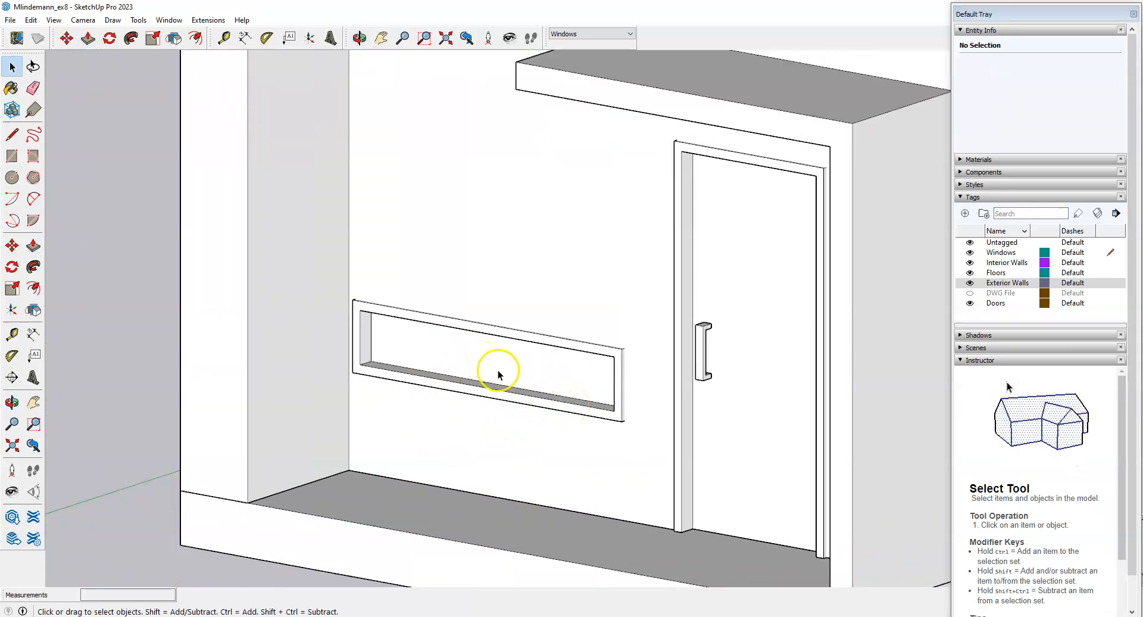
pyautogui.scroll(2, 540, 341)
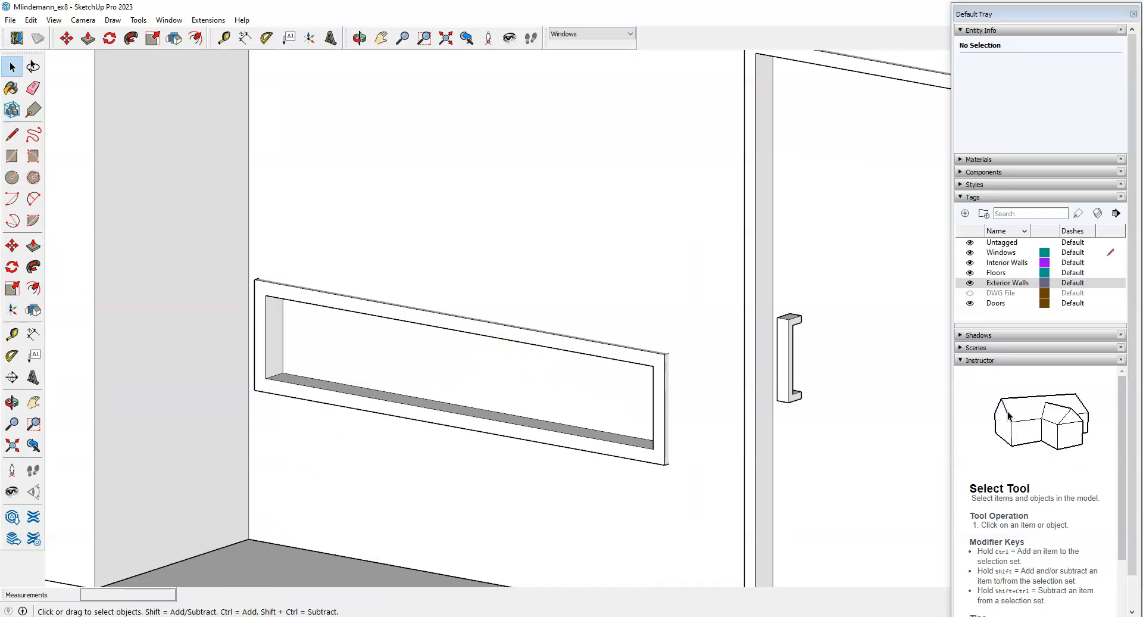
pyautogui.click(232, 616)
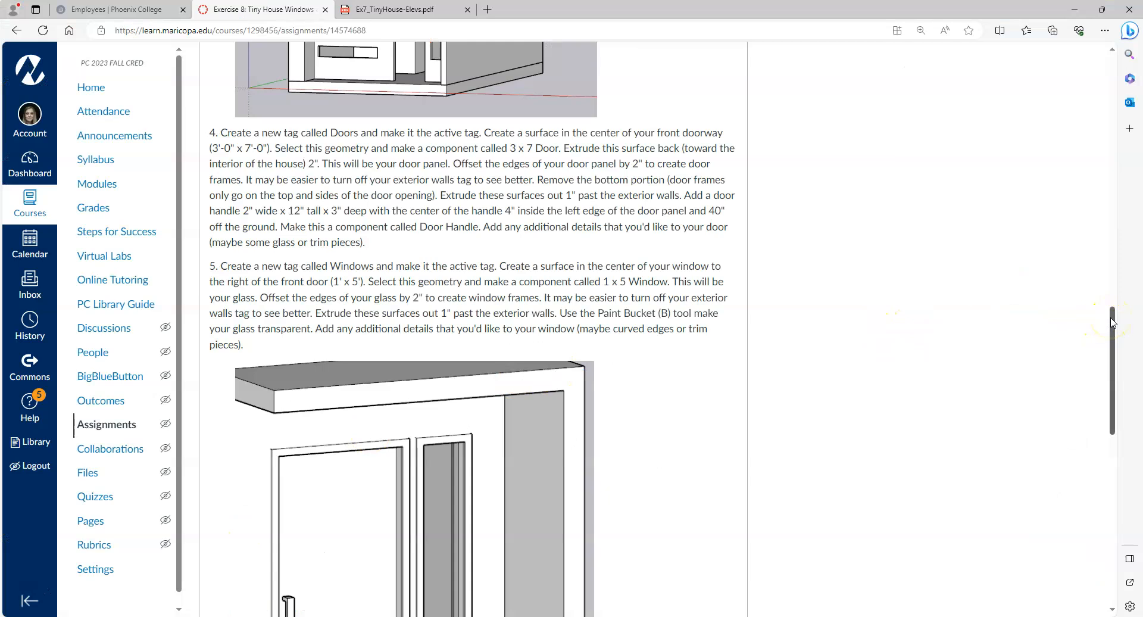
# Download Ex7_TinyHouse-ElevsMullions.pdf from the assignment page and open it from Downloads.
pyautogui.moveTo(1112, 319); pyautogui.dragTo(1120, 457)
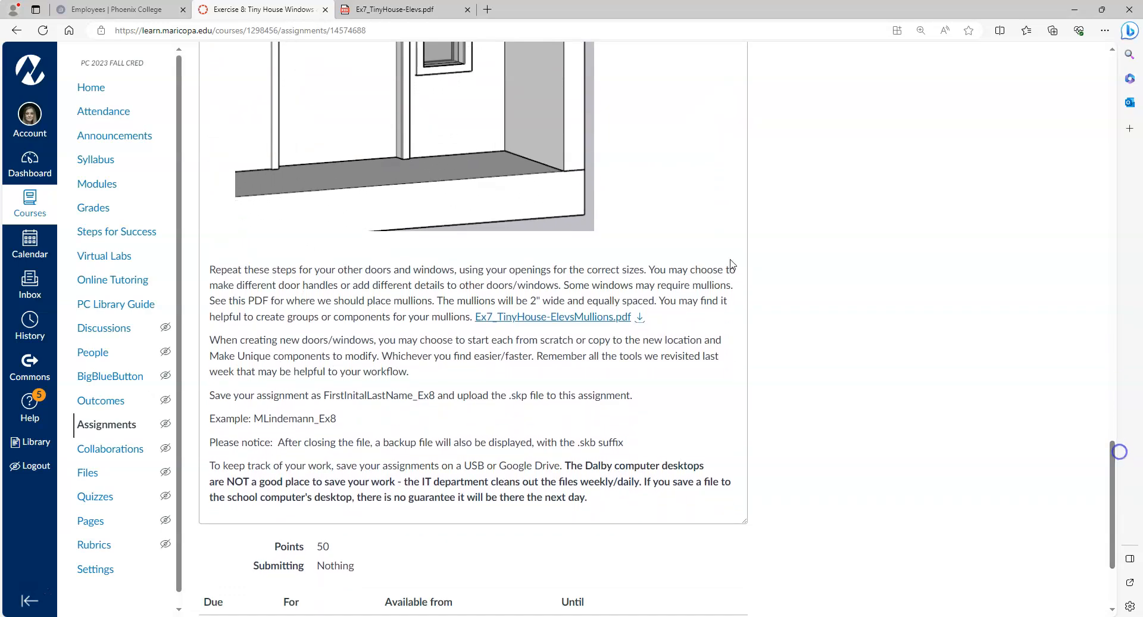
pyautogui.click(641, 317)
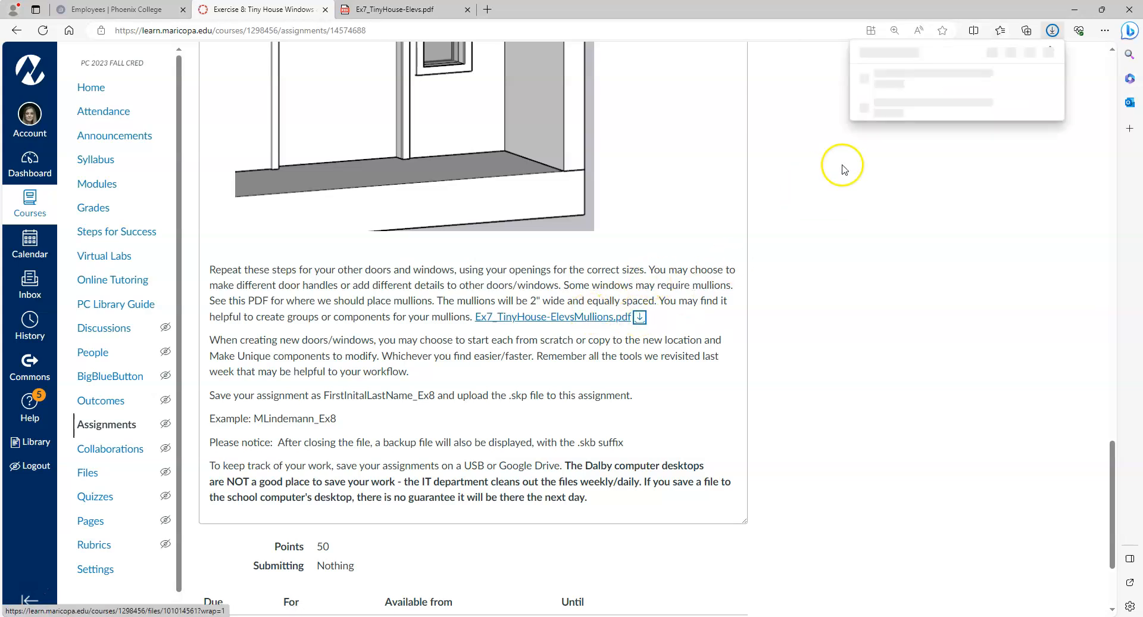
pyautogui.click(953, 81)
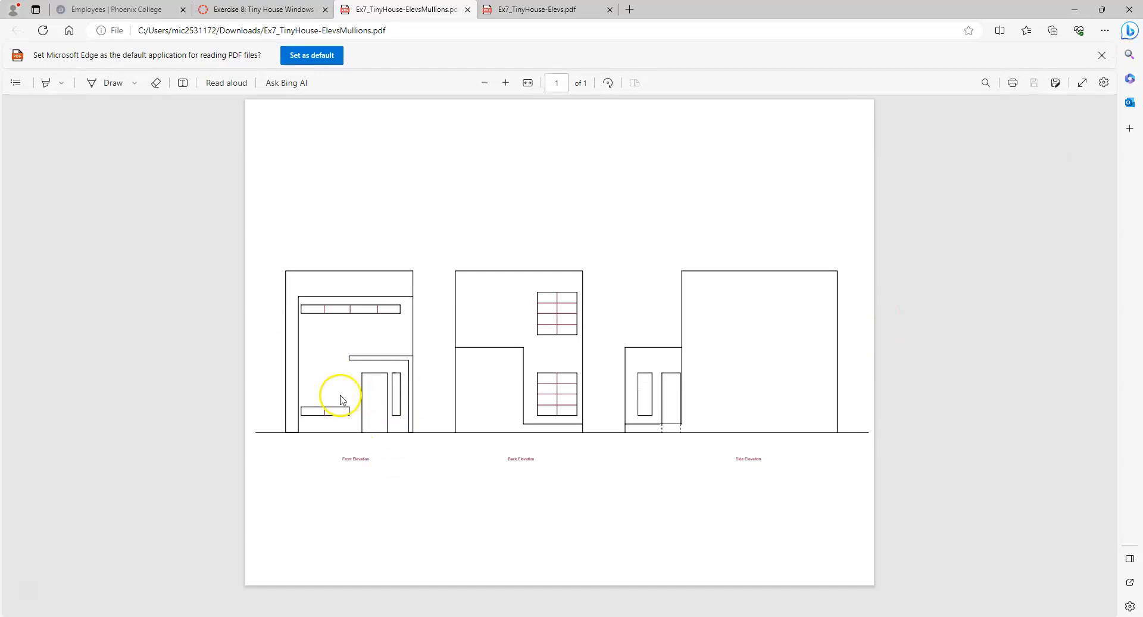
# Zoom into the elevations PDF to check the window mullions, then return to SketchUp.
pyautogui.keyDown('ctrl'); pyautogui.scroll(2, 325, 409); pyautogui.keyUp('ctrl')
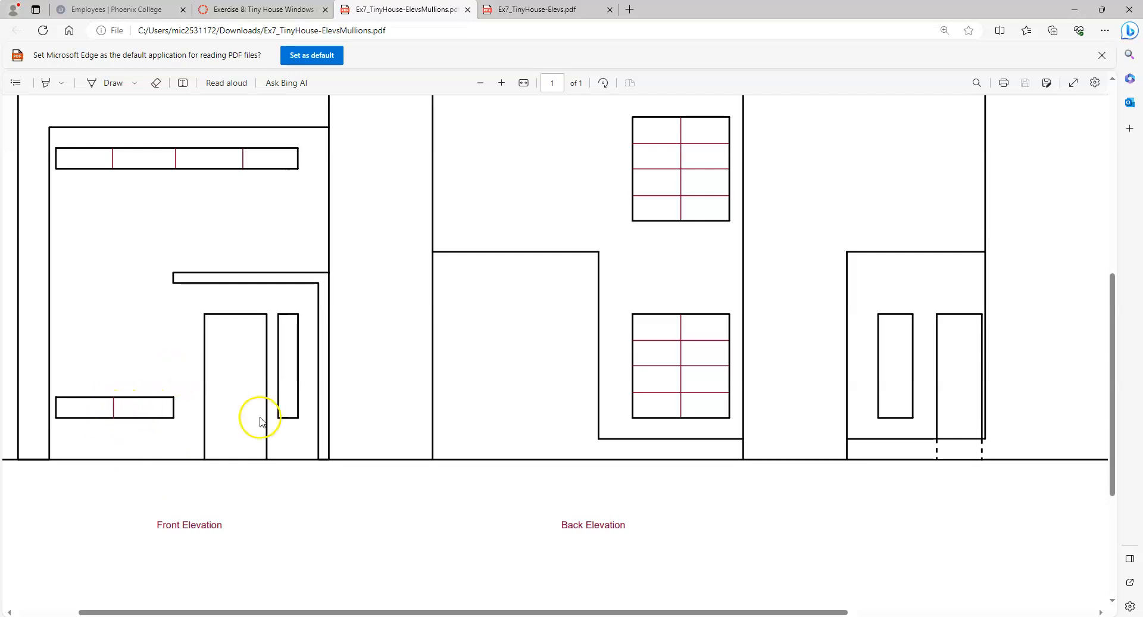
pyautogui.click(313, 616)
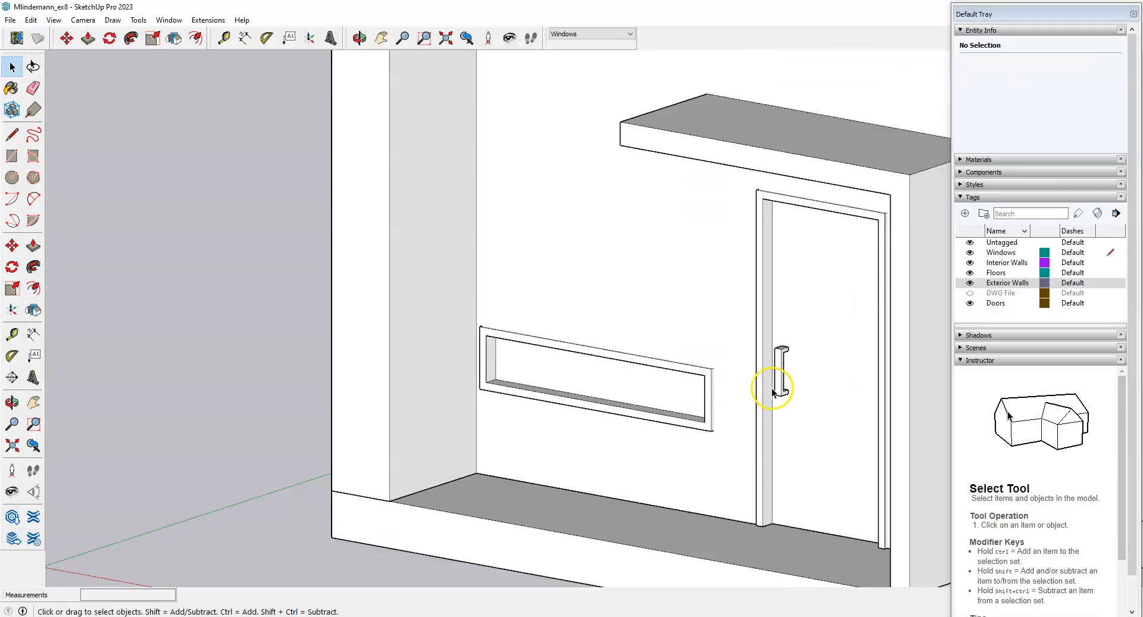
# Open the window component for editing and draw the first vertical dividing line across its face.
pyautogui.scroll(-3, 758, 387)
pyautogui.scroll(5, 766, 421)
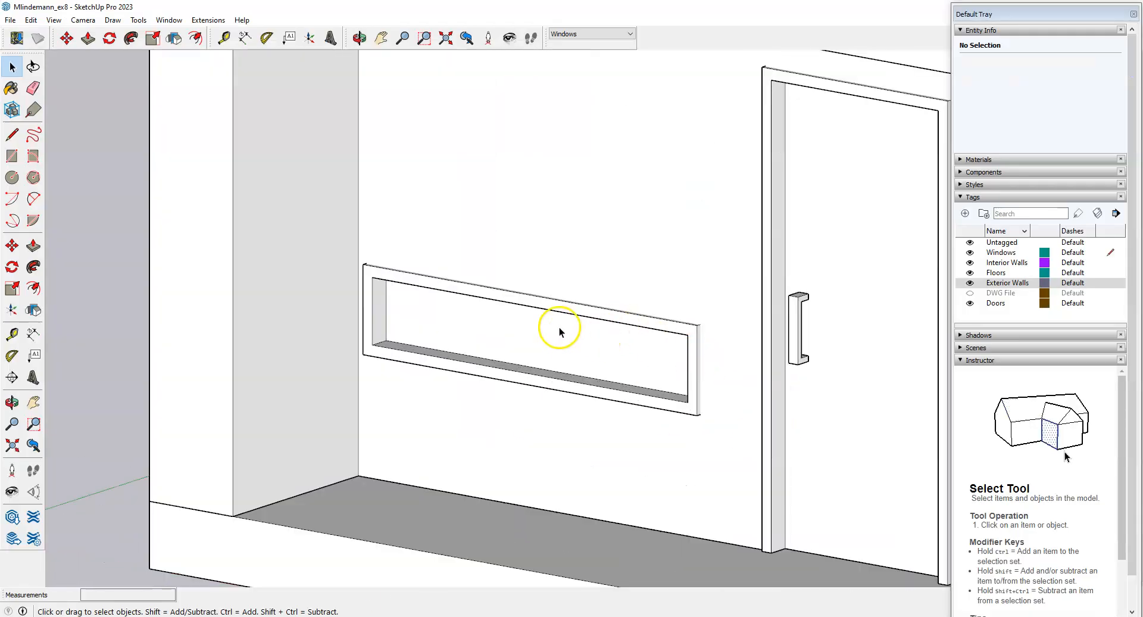
pyautogui.doubleClick(551, 336)
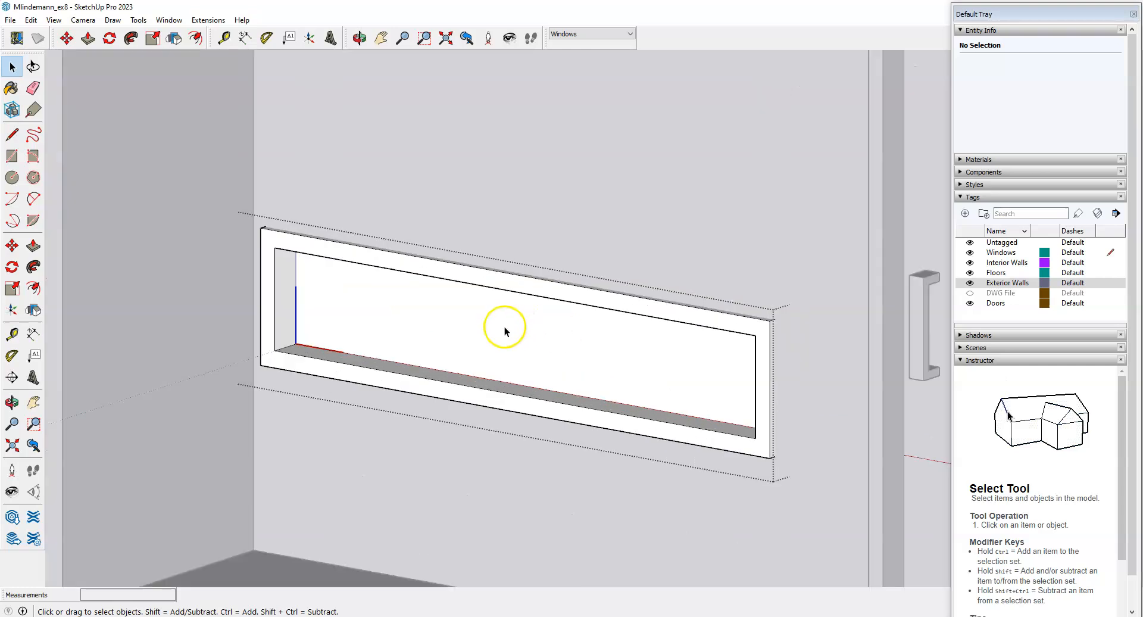
pyautogui.moveTo(503, 326)
pyautogui.mouseDown(button='middle')
pyautogui.moveTo(530, 387)
pyautogui.moveTo(620, 409)
pyautogui.moveTo(632, 430)
pyautogui.moveTo(510, 434)
pyautogui.moveTo(566, 449)
pyautogui.moveTo(631, 416)
pyautogui.mouseUp(button='middle')
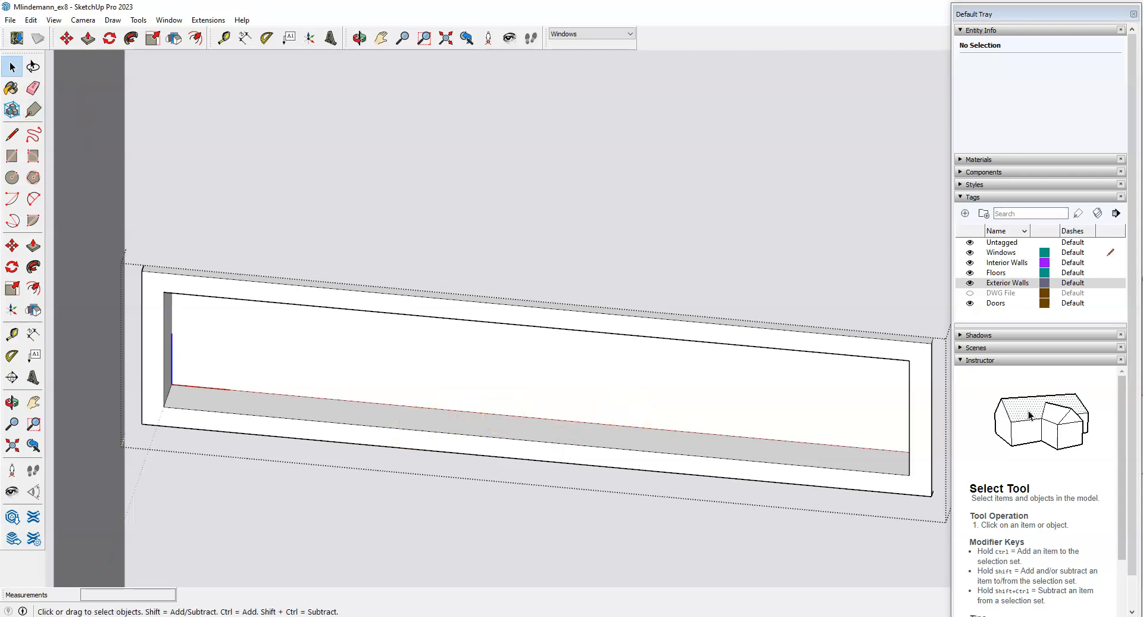
pyautogui.click(10, 139)
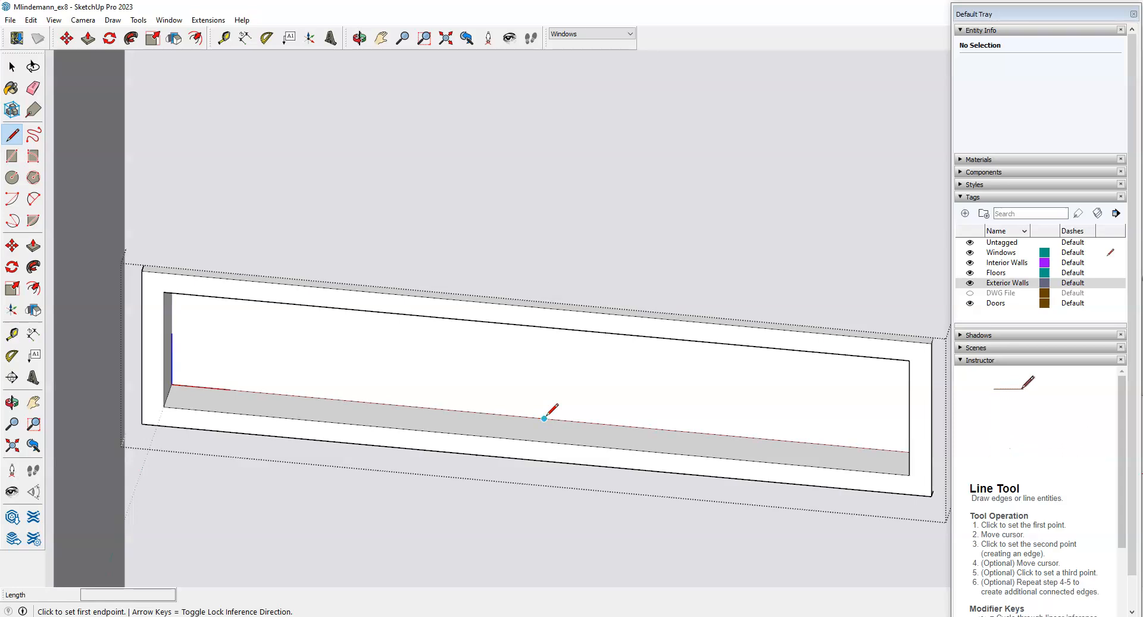
pyautogui.click(544, 418)
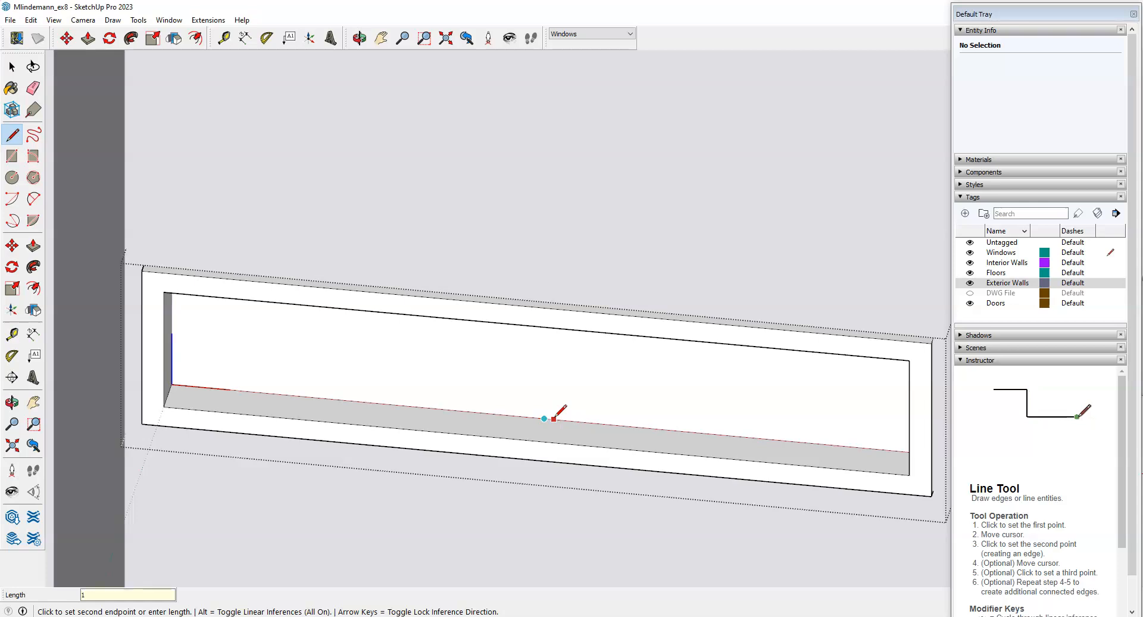
pyautogui.click(568, 442)
# Draw the second vertical line from the top wall edge to the window's lower edge.
pyautogui.click(555, 419)
pyautogui.moveTo(554, 416); pyautogui.dragTo(572, 246, button='middle')
pyautogui.scroll(2, 563, 207)
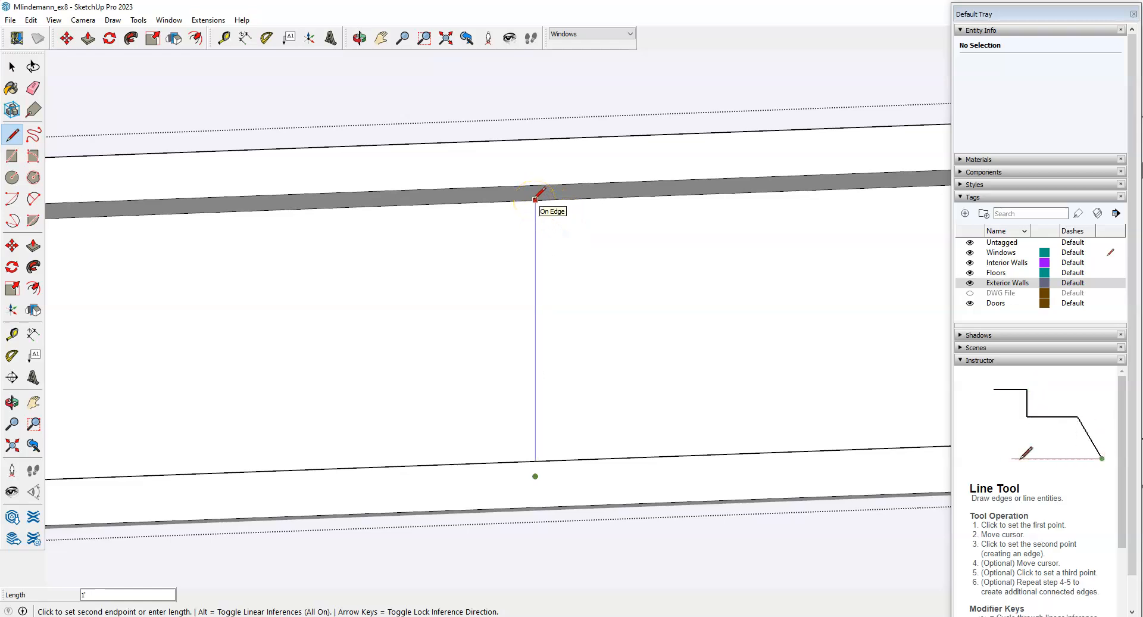
pyautogui.click(536, 200)
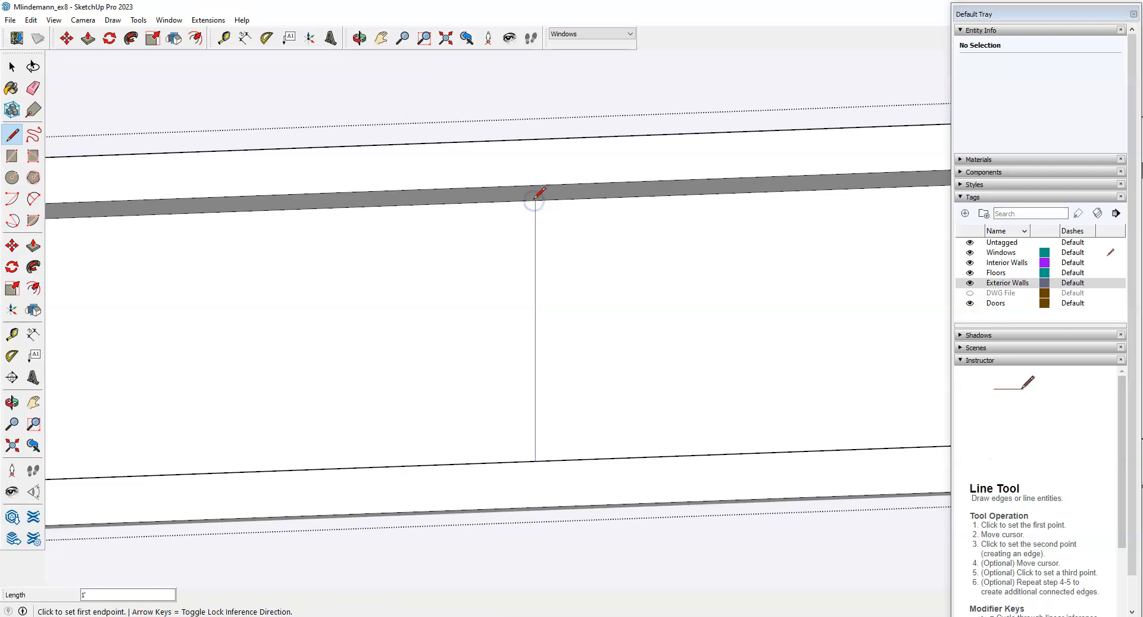
pyautogui.click(535, 199)
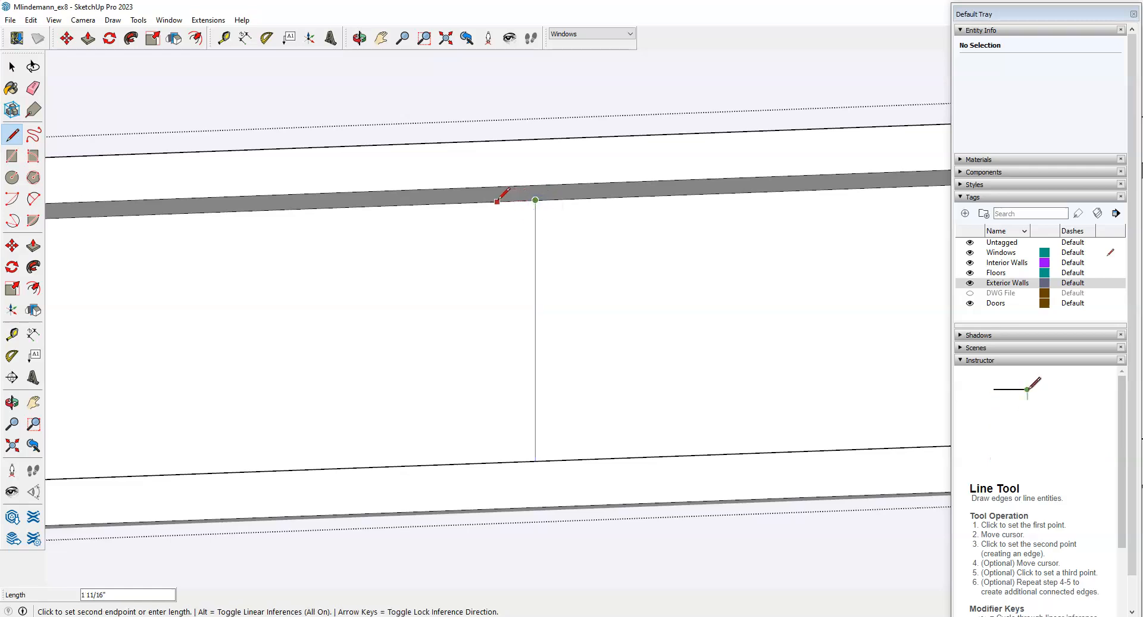
pyautogui.press('Escape')
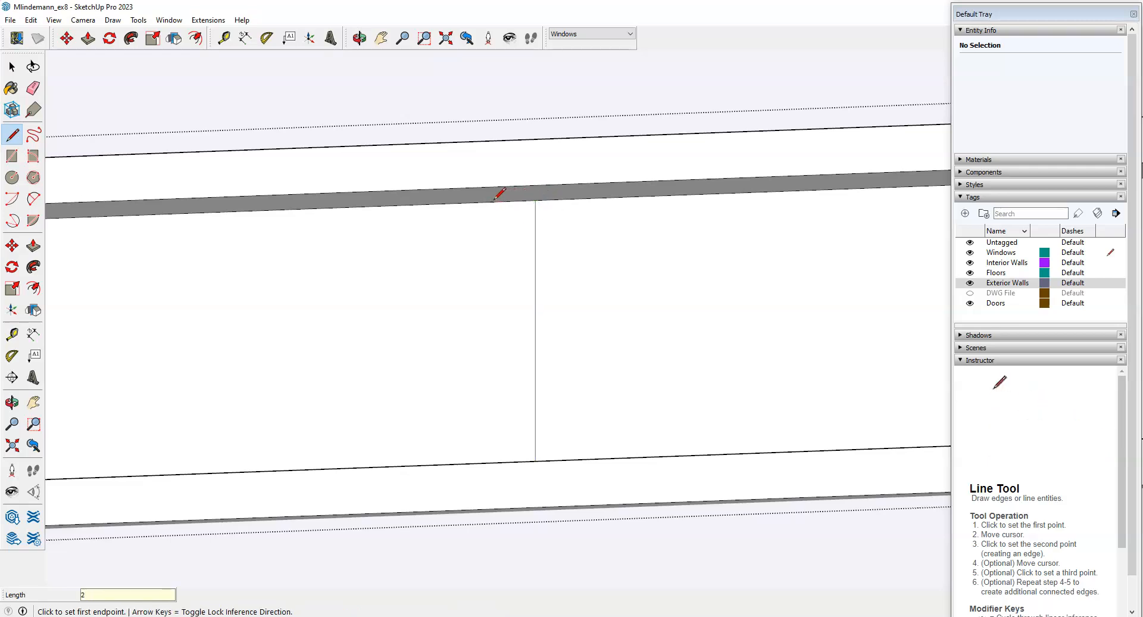
pyautogui.click(490, 202)
pyautogui.scroll(-5, 492, 202)
pyautogui.moveTo(510, 209); pyautogui.dragTo(496, 304, button='middle')
pyautogui.scroll(3, 496, 307)
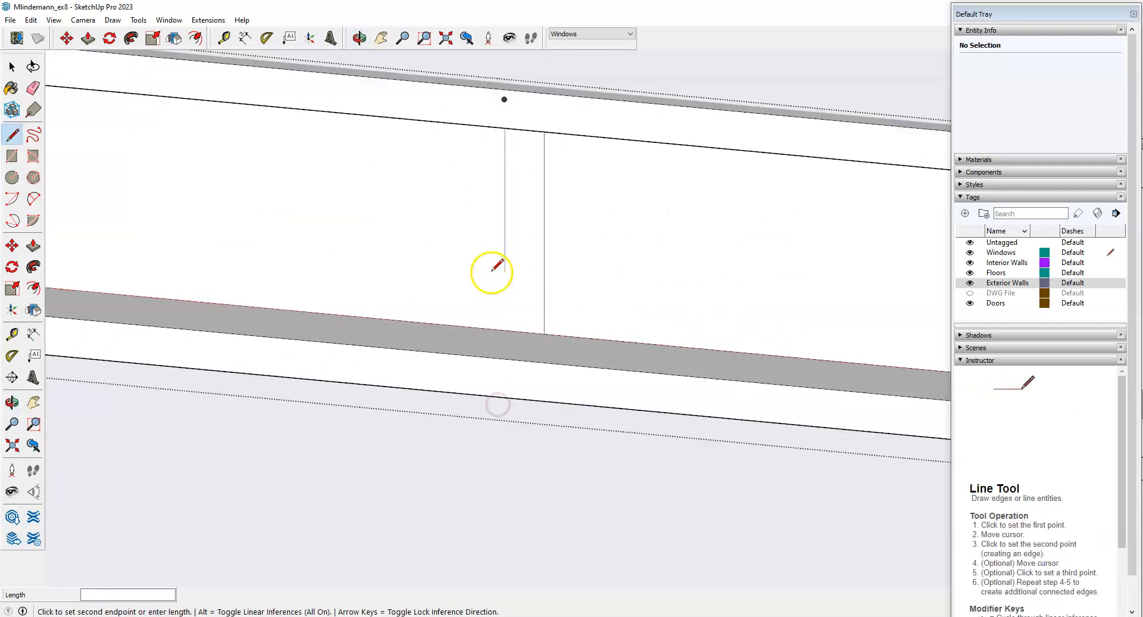
pyautogui.click(505, 329)
# Select the new narrow 24 in² center strip face.
pyautogui.press('space')
pyautogui.click(520, 268)
pyautogui.scroll(-2, 421, 406)
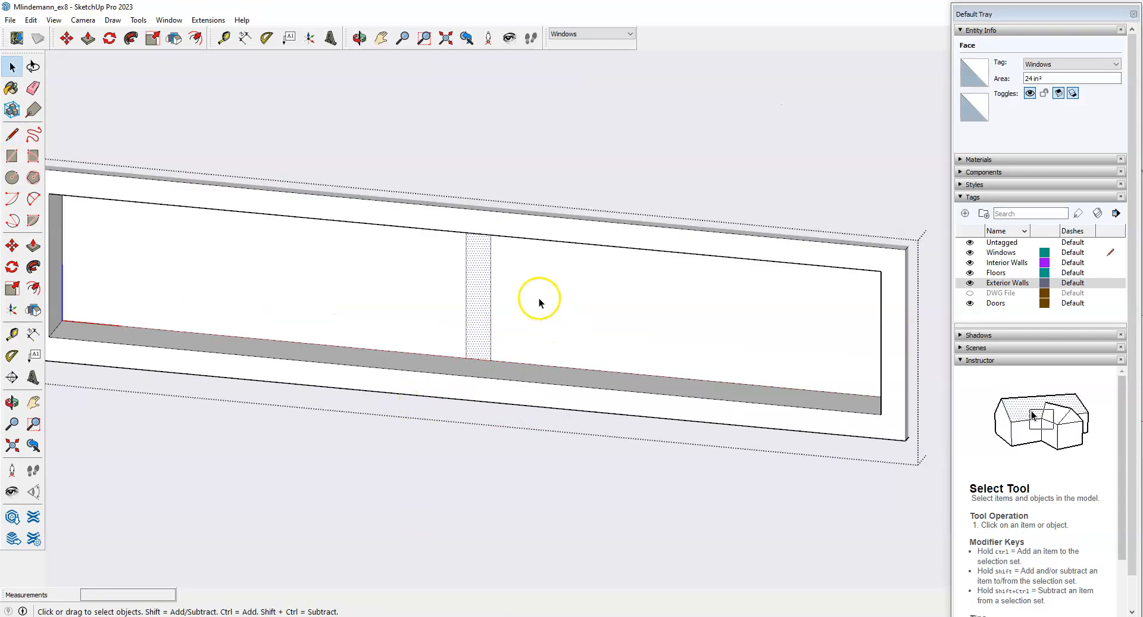
pyautogui.scroll(1, 492, 289)
# Push/Pull the narrow center strip out 4 inches.
pyautogui.click(34, 246)
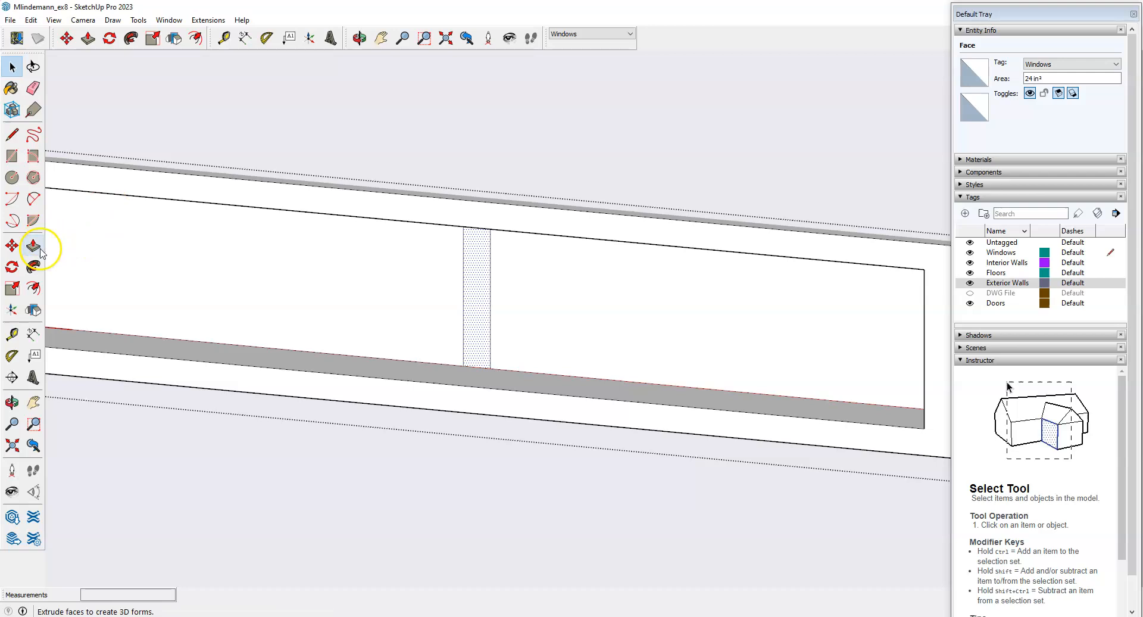
pyautogui.click(477, 312)
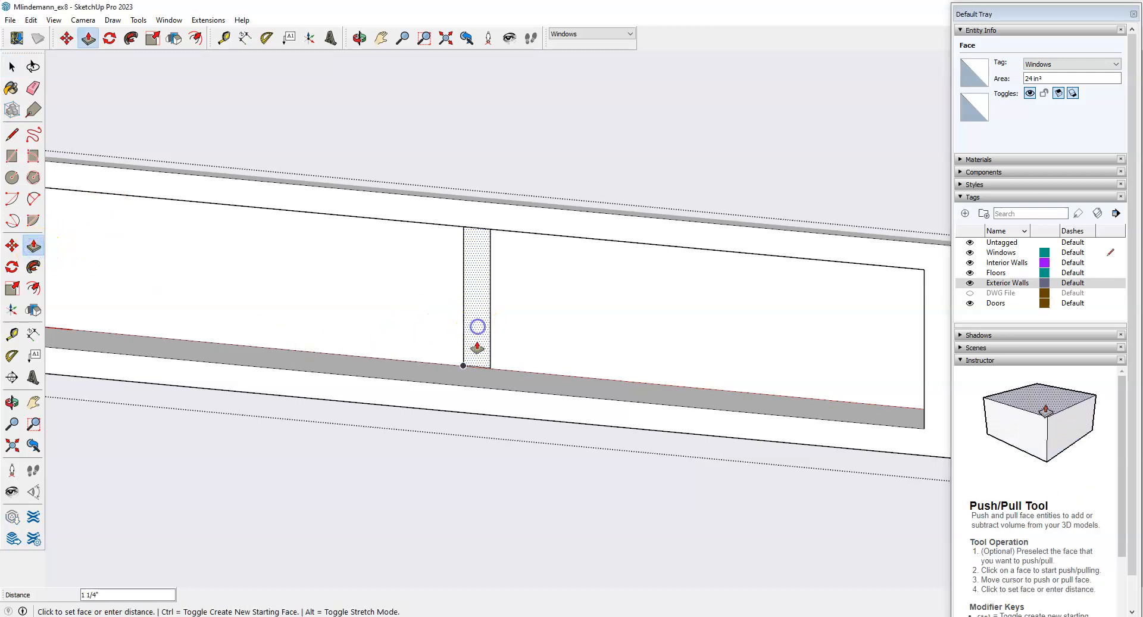
pyautogui.click(499, 395)
pyautogui.scroll(-4, 505, 375)
pyautogui.scroll(-2, 509, 352)
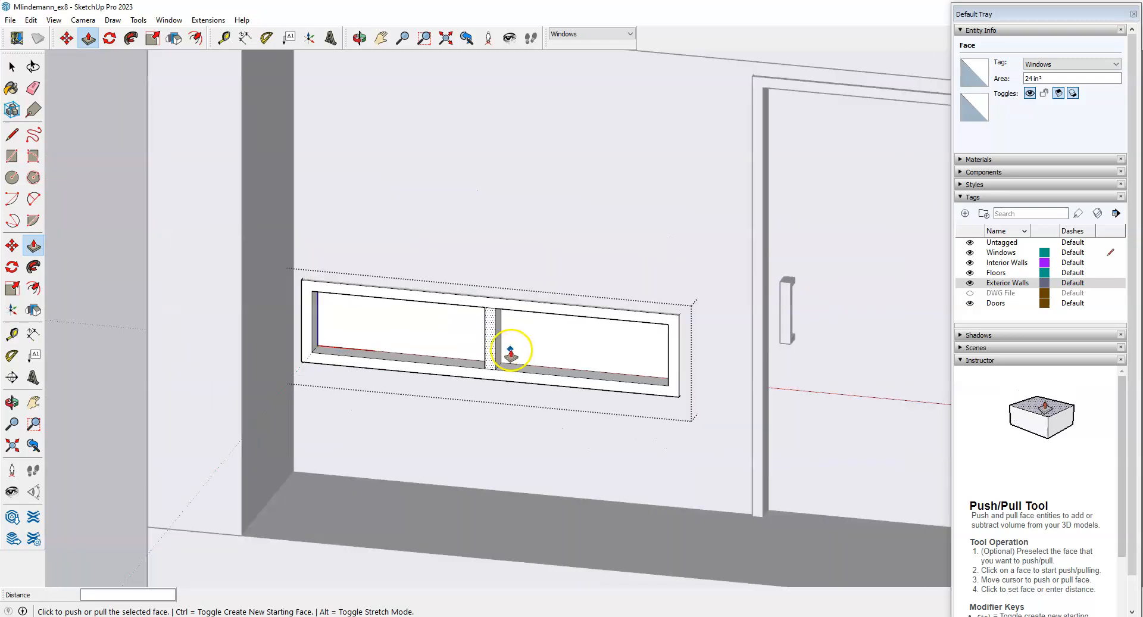
# Hide the Exterior Walls tag and view the window from behind.
pyautogui.click(970, 282)
pyautogui.moveTo(574, 317); pyautogui.dragTo(739, 416, button='middle')
pyautogui.scroll(6, 740, 417)
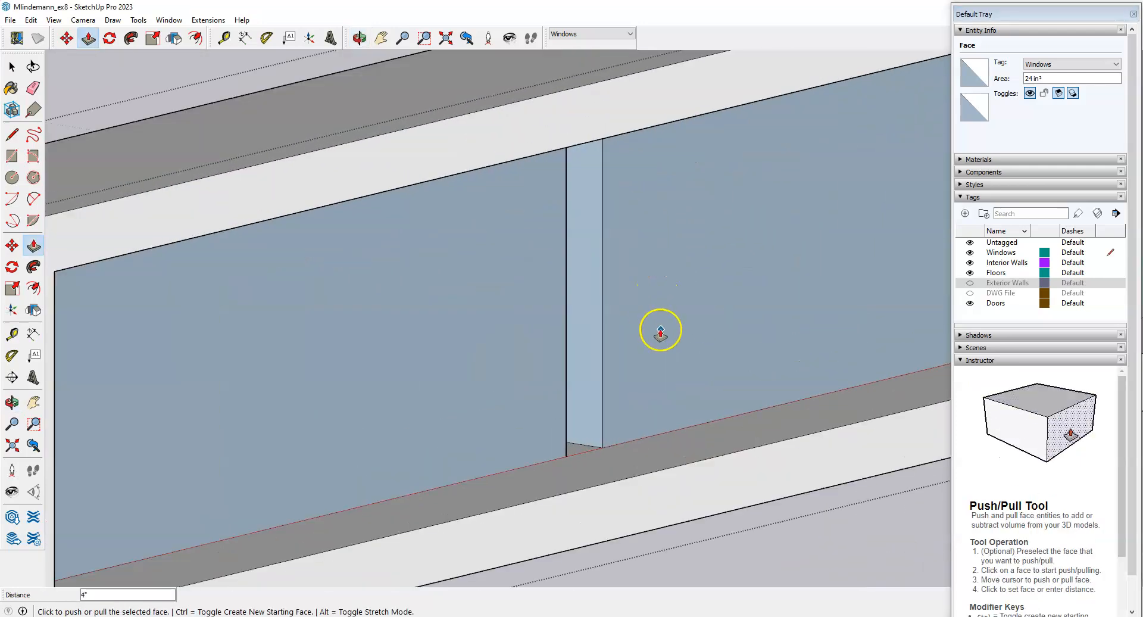
# Draw edges closing the gaps along the mullion's bottom and top.
pyautogui.click(12, 134)
pyautogui.click(566, 456)
pyautogui.click(603, 447)
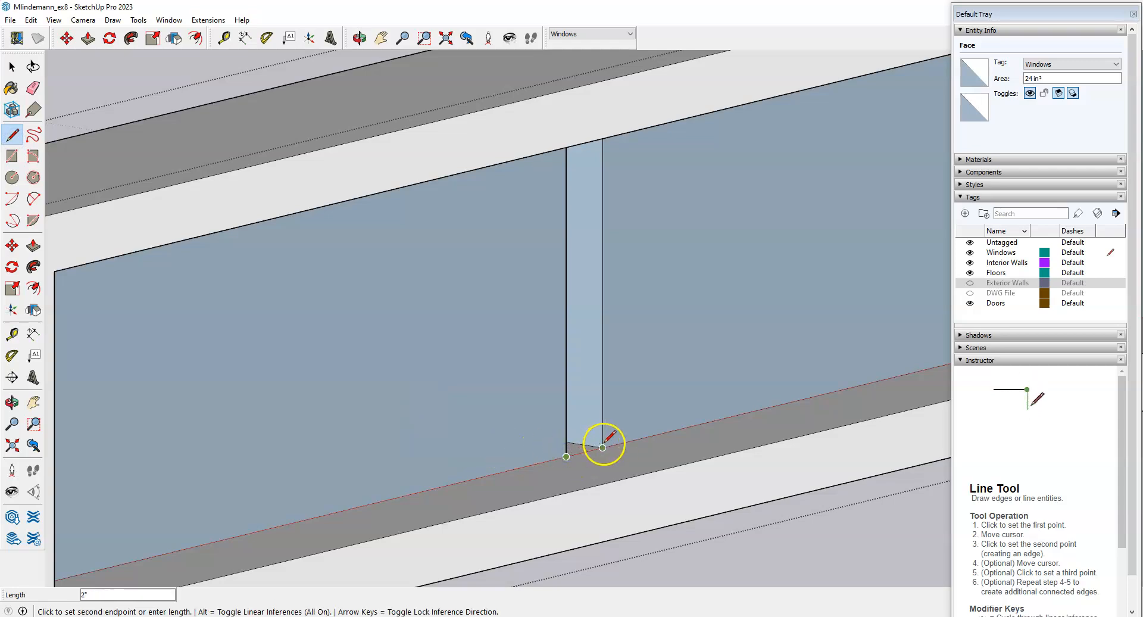
pyautogui.press('Escape')
pyautogui.moveTo(605, 443); pyautogui.dragTo(567, 387, button='middle')
pyautogui.scroll(5, 587, 200)
pyautogui.scroll(1, 587, 200)
pyautogui.click(536, 186)
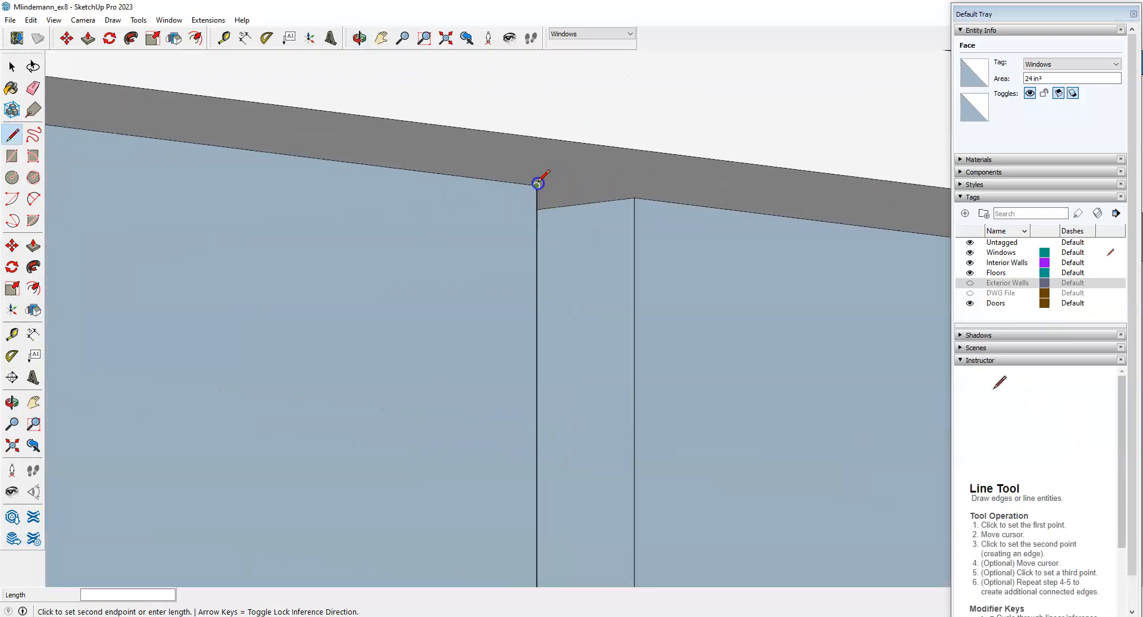
pyautogui.click(635, 197)
pyautogui.scroll(-6, 605, 195)
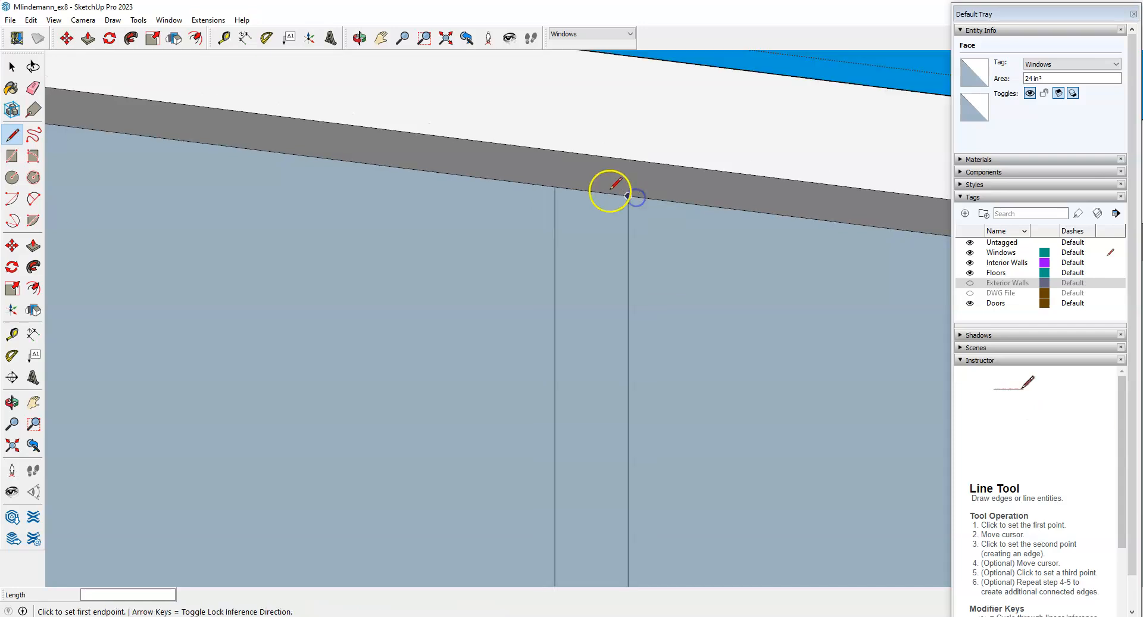
pyautogui.moveTo(528, 182); pyautogui.dragTo(551, 416, button='middle')
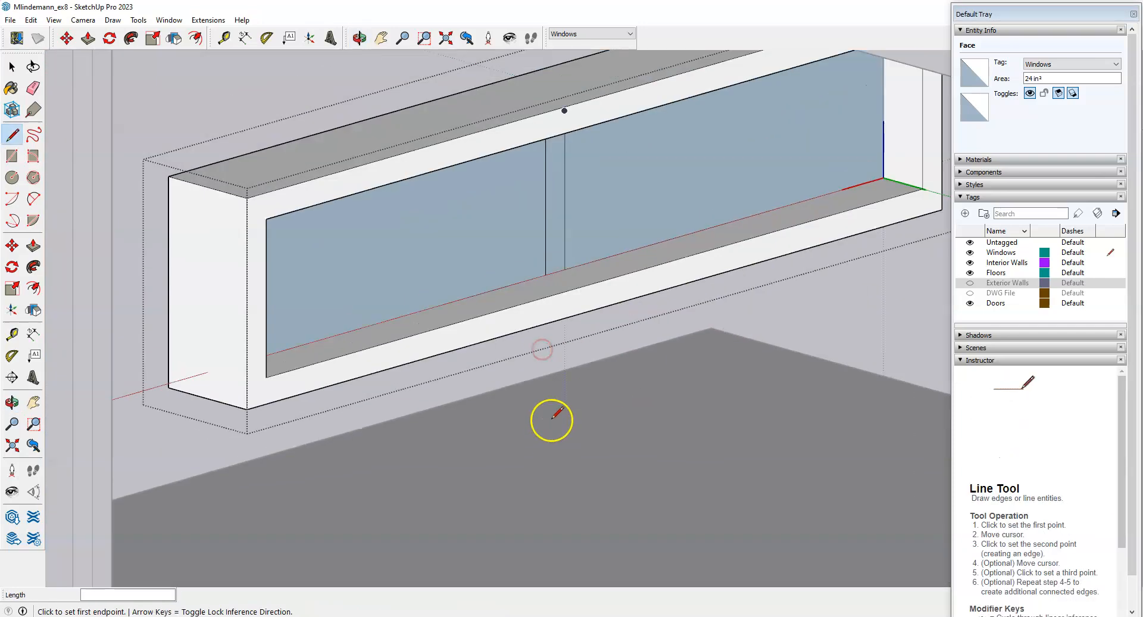
pyautogui.scroll(5, 581, 158)
# Reverse the orientation of the mullion strip face.
pyautogui.press('space')
pyautogui.click(532, 253)
pyautogui.rightClick(532, 254)
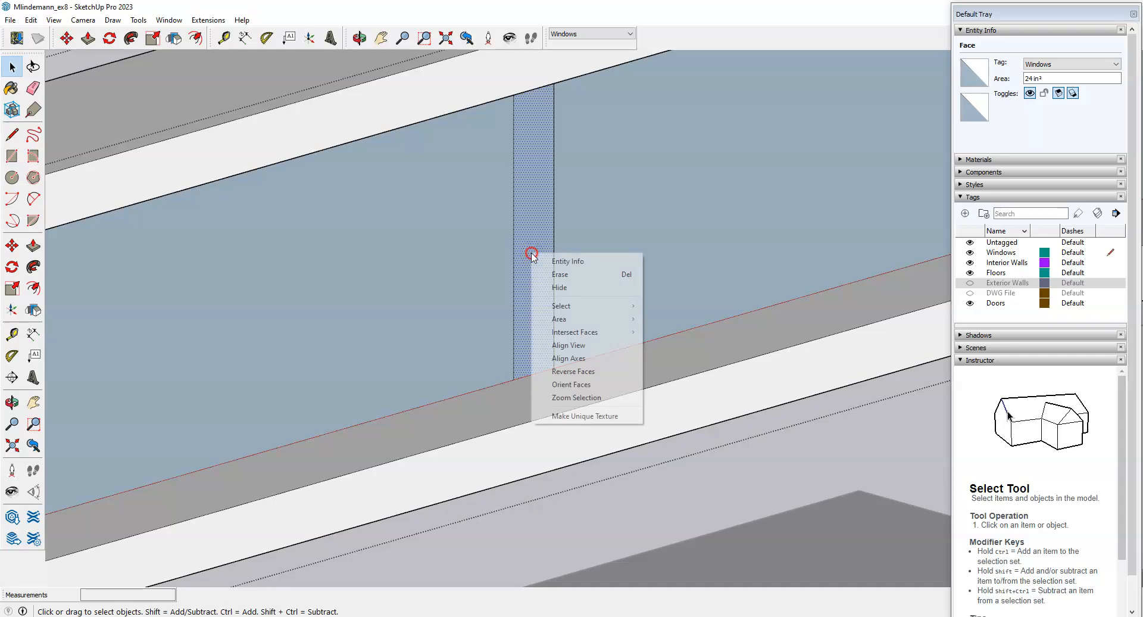
pyautogui.click(587, 372)
pyautogui.scroll(-2, 518, 357)
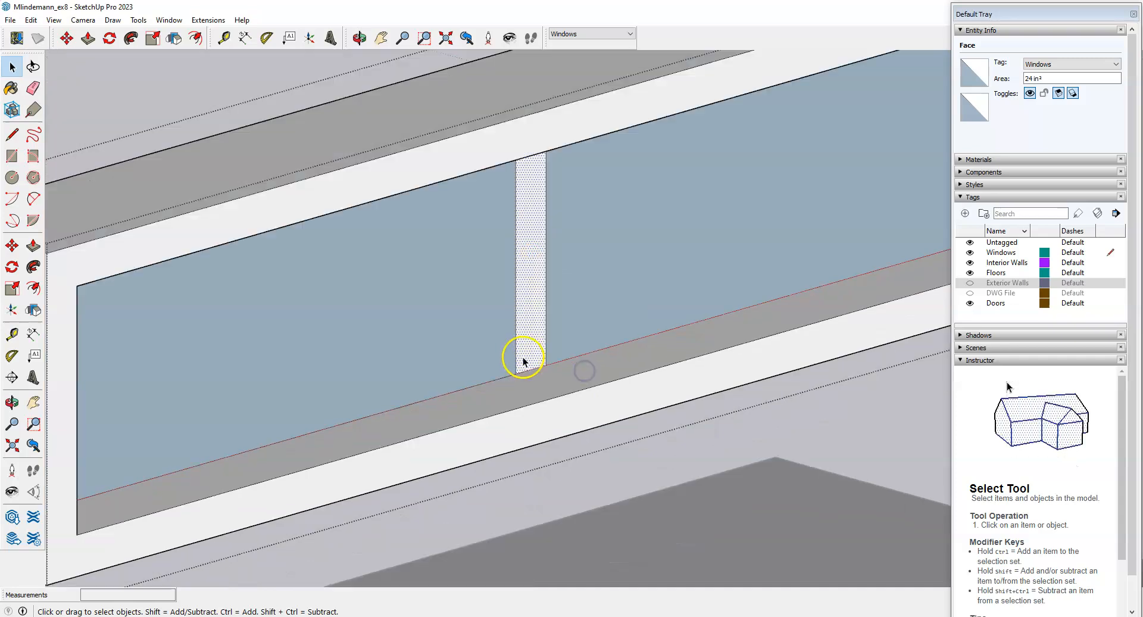
pyautogui.scroll(2, 598, 342)
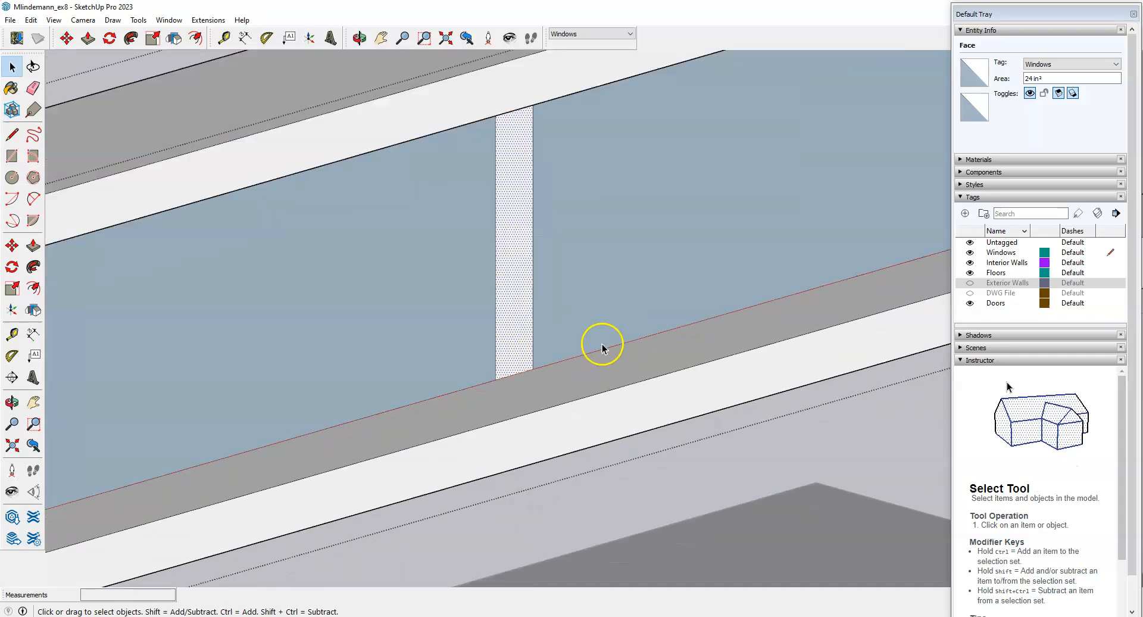
# Push/Pull the mullion's back face 4 inches.
pyautogui.click(34, 246)
pyautogui.click(505, 370)
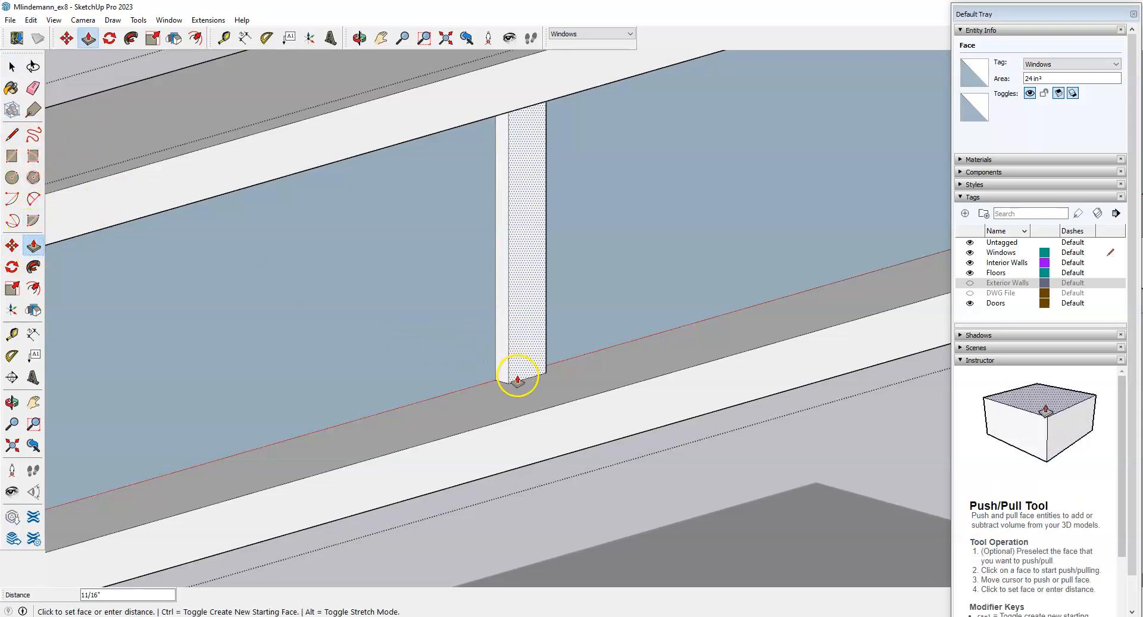
pyautogui.click(545, 427)
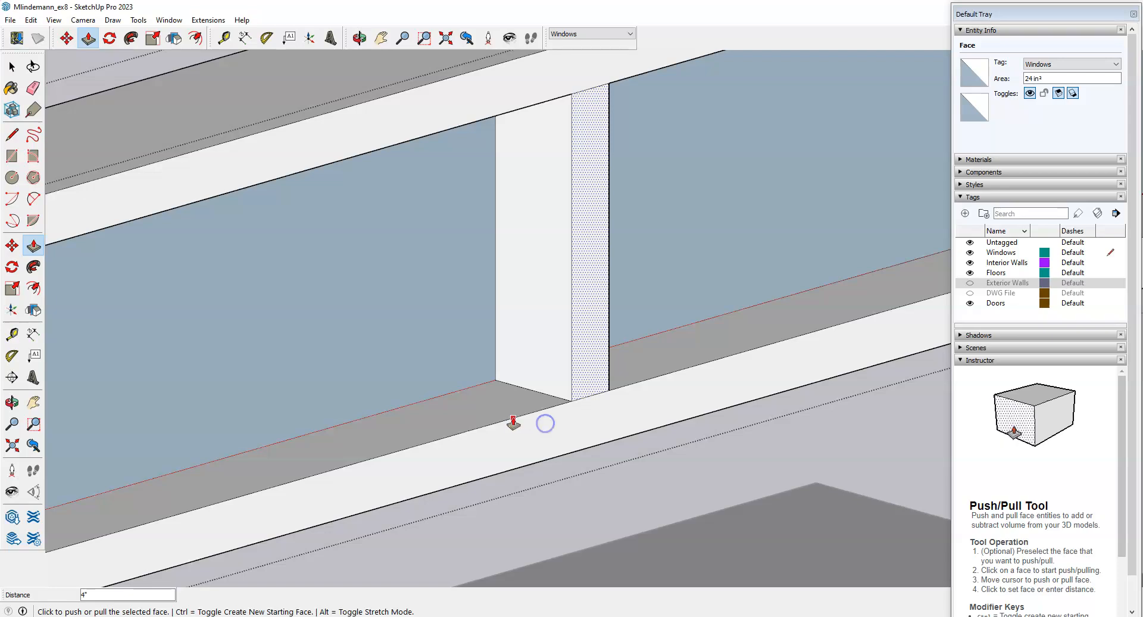
pyautogui.scroll(-2, 544, 421)
pyautogui.scroll(2, 601, 396)
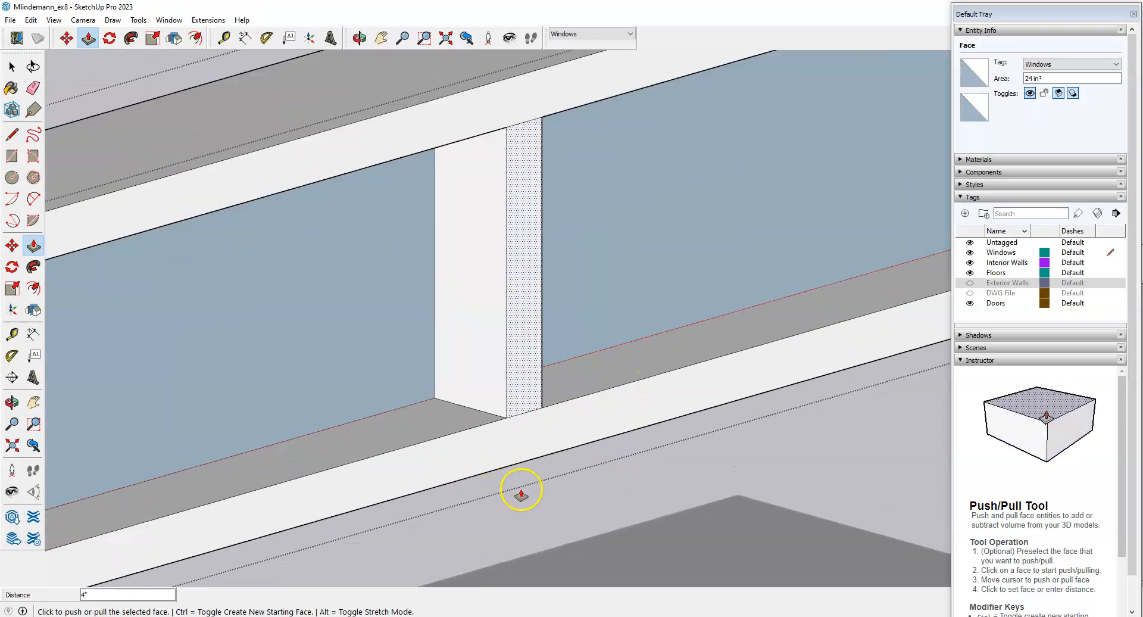
# Erase the leftover dotted face and the short edge above the mullion.
pyautogui.press('e')
pyautogui.click(532, 411)
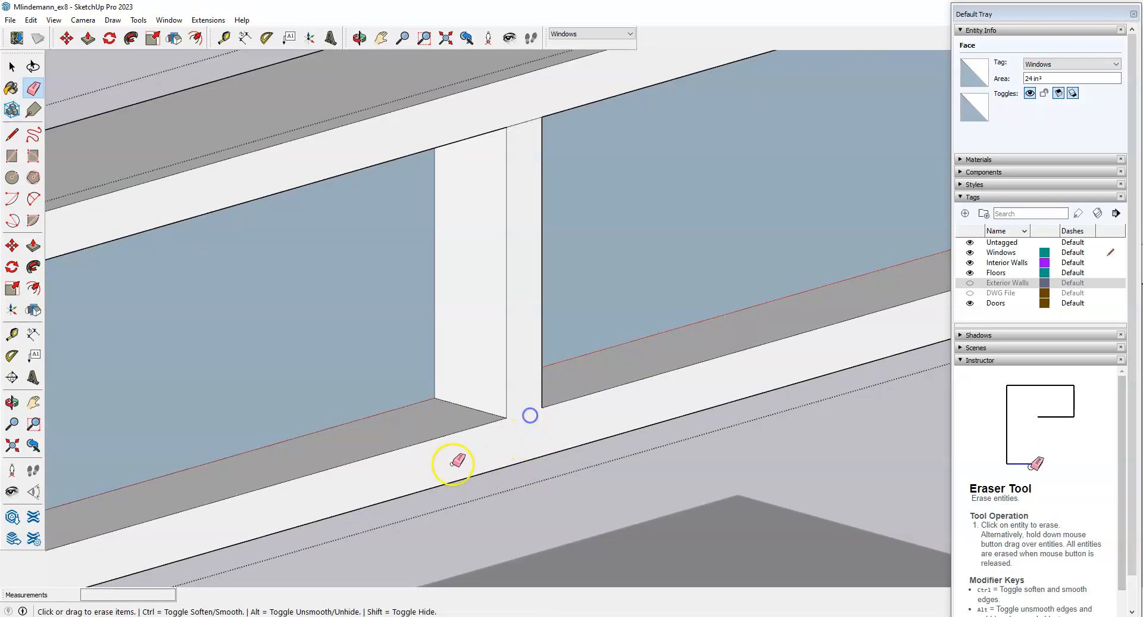
pyautogui.moveTo(455, 461); pyautogui.dragTo(496, 437, button='middle')
pyautogui.click(482, 171)
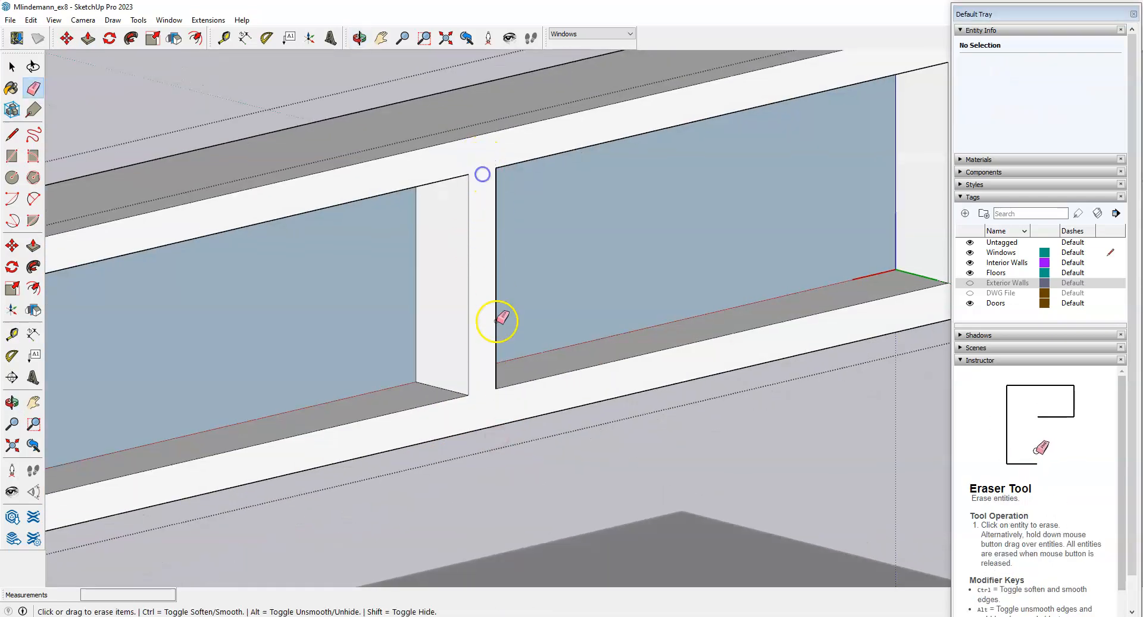
# Erase the remaining short edges below and above the mullion.
pyautogui.scroll(-3, 497, 321)
pyautogui.moveTo(330, 341); pyautogui.dragTo(564, 362, button='middle')
pyautogui.scroll(-2, 708, 336)
pyautogui.moveTo(624, 329)
pyautogui.mouseDown(button='middle')
pyautogui.moveTo(403, 378)
pyautogui.moveTo(595, 401)
pyautogui.mouseUp(button='middle')
pyautogui.scroll(5, 303, 441)
pyautogui.moveTo(365, 397); pyautogui.dragTo(367, 362)
pyautogui.scroll(-2, 368, 361)
pyautogui.moveTo(370, 154); pyautogui.dragTo(371, 178)
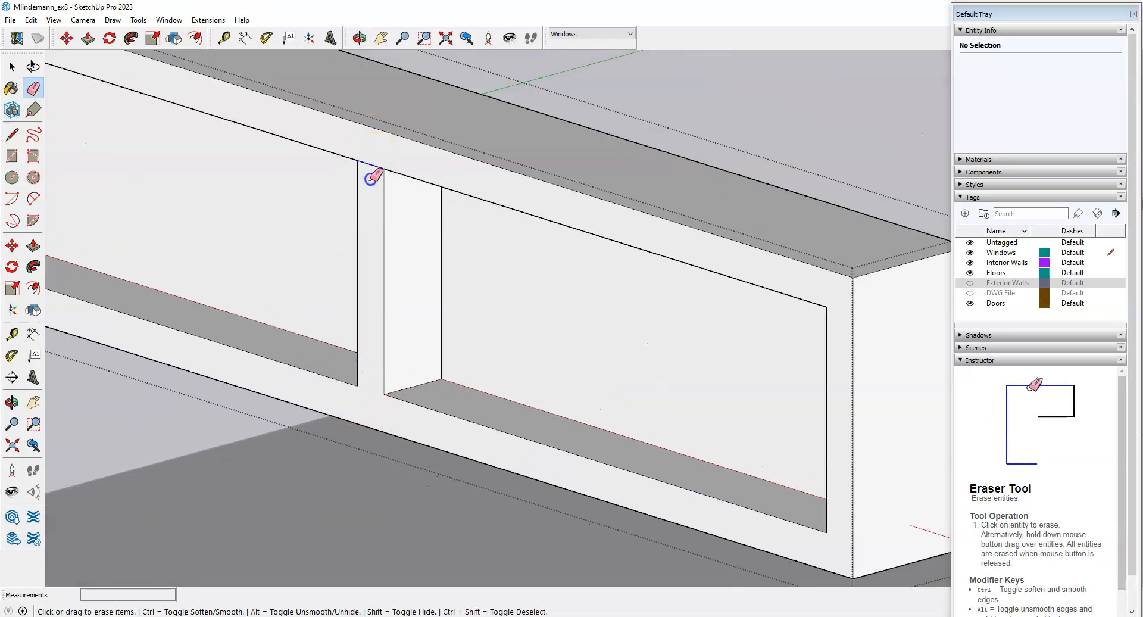
pyautogui.scroll(-4, 498, 216)
pyautogui.press('space')
pyautogui.moveTo(434, 290)
pyautogui.mouseDown(button='middle')
pyautogui.moveTo(548, 313)
pyautogui.moveTo(551, 331)
pyautogui.moveTo(520, 355)
pyautogui.mouseUp(button='middle')
# Orbit around the frame to check the two openings on either side of the mullion.
pyautogui.scroll(-4, 502, 302)
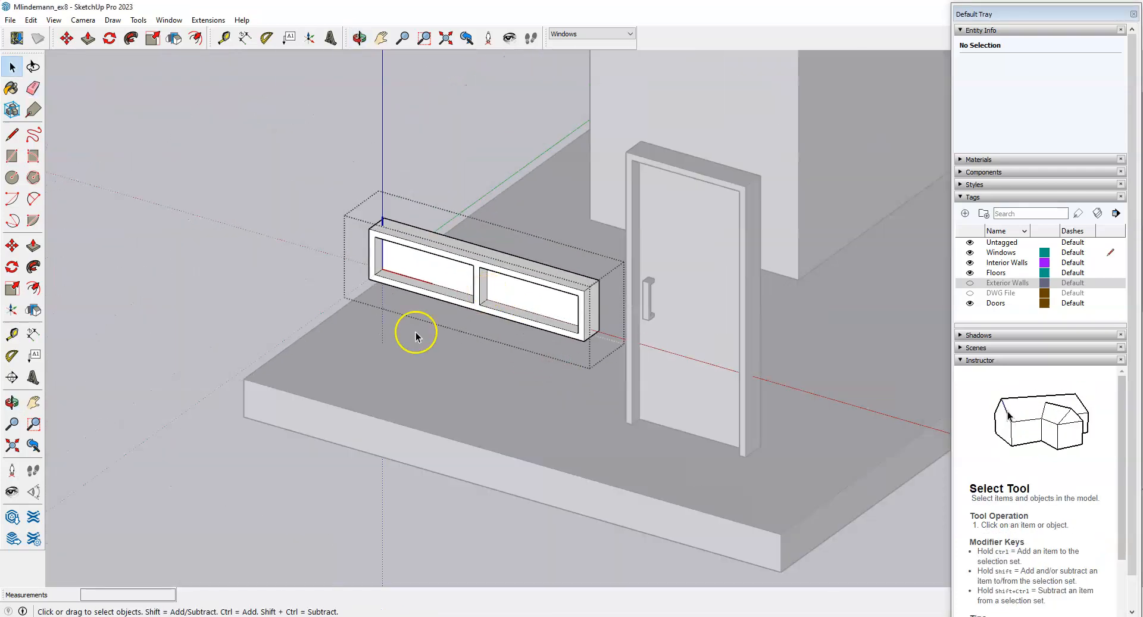
pyautogui.scroll(-3, 306, 485)
pyautogui.moveTo(306, 485); pyautogui.dragTo(572, 436, button='middle')
pyautogui.scroll(8, 462, 301)
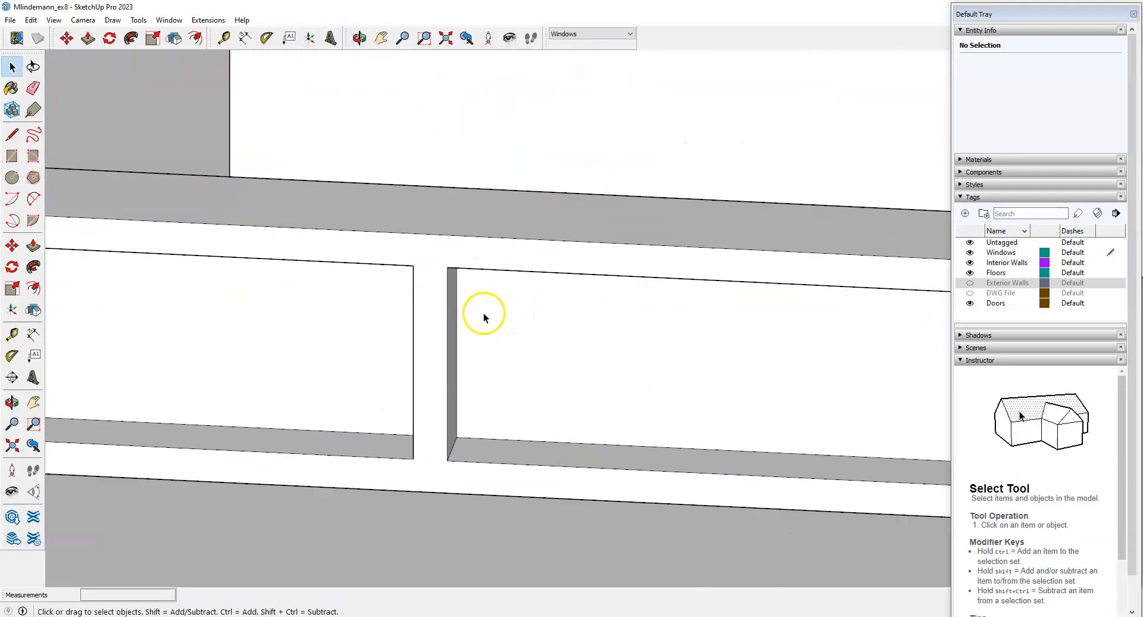
pyautogui.scroll(-2, 484, 318)
pyautogui.moveTo(482, 314); pyautogui.dragTo(428, 396, button='middle')
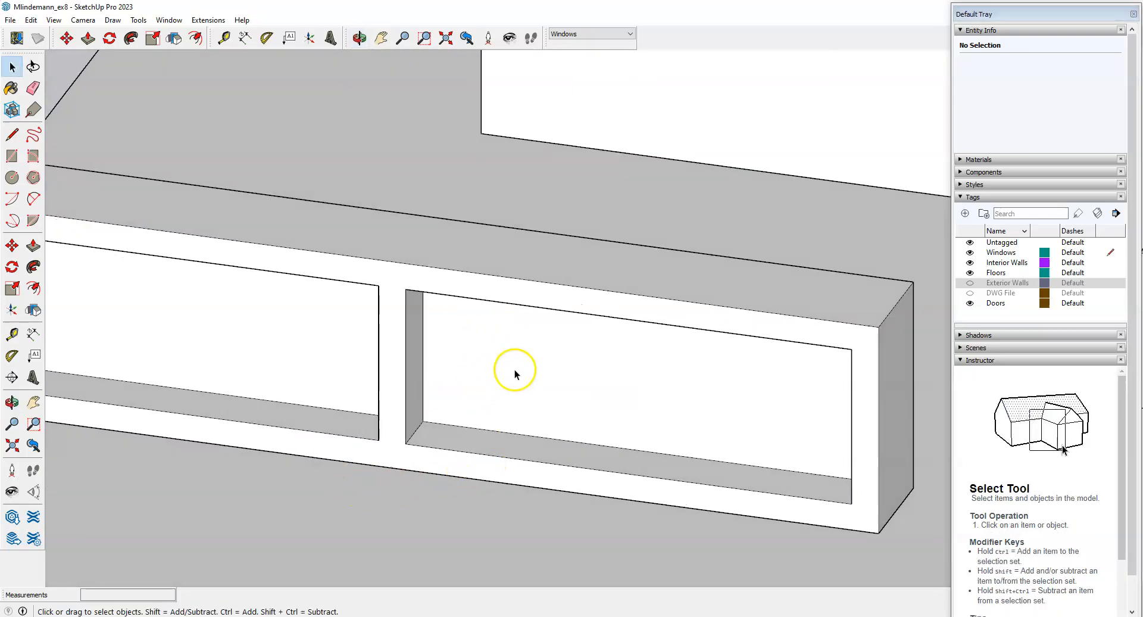
pyautogui.scroll(-3, 554, 360)
pyautogui.moveTo(554, 359); pyautogui.dragTo(538, 399, button='middle')
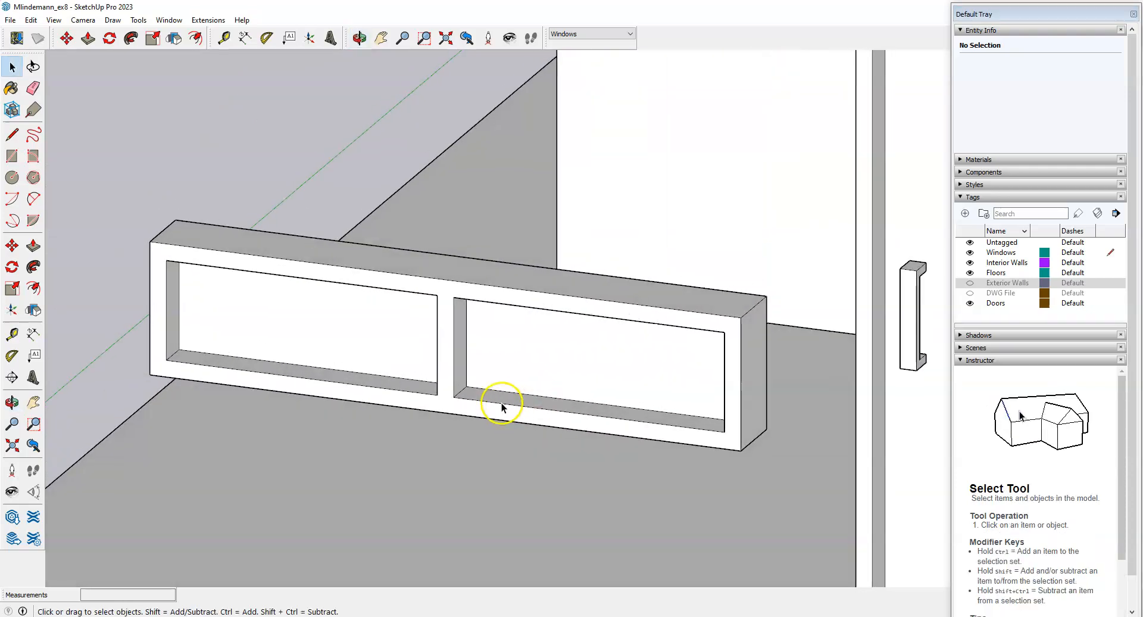
# Show the Exterior Walls tag again and open the window group for editing.
pyautogui.click(970, 282)
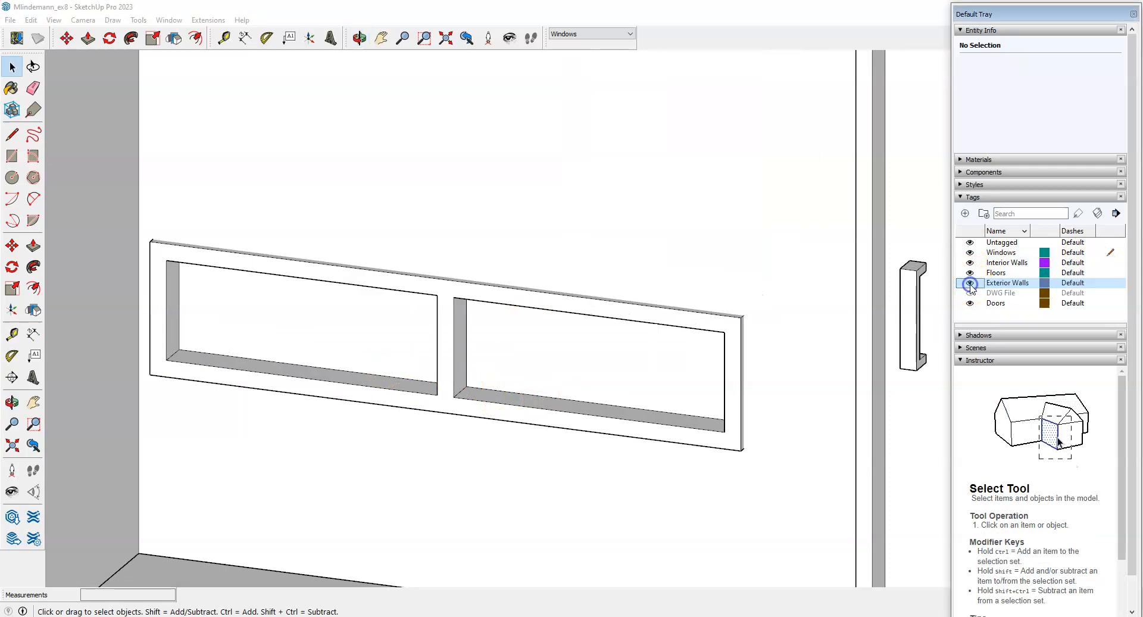
pyautogui.doubleClick(577, 366)
pyautogui.moveTo(582, 413); pyautogui.dragTo(484, 395, button='middle')
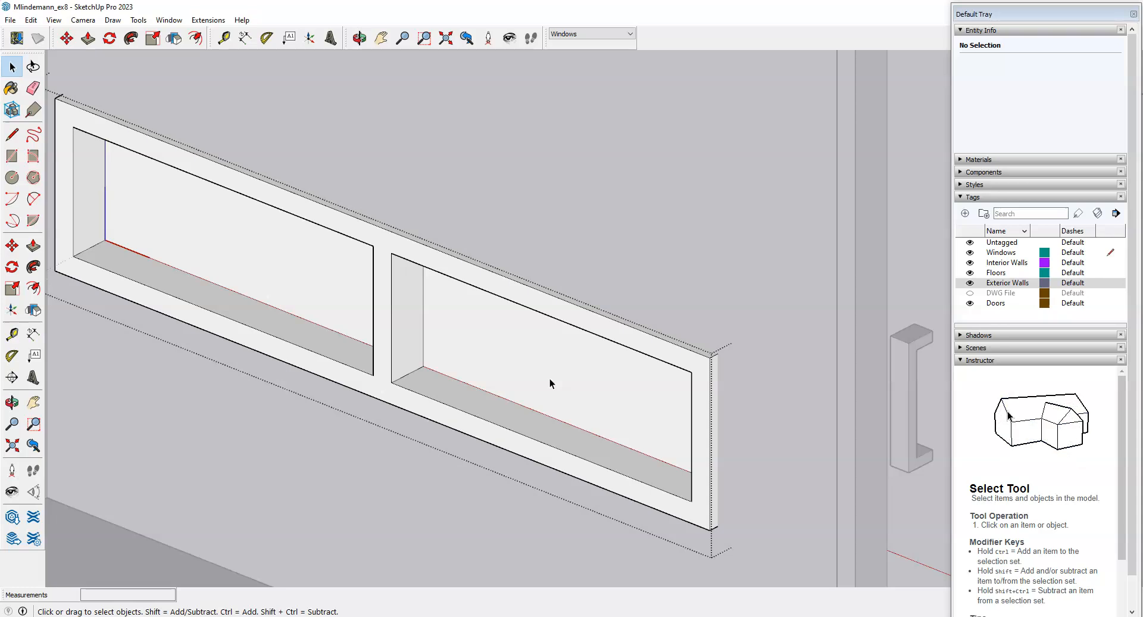
# Activate Paint Bucket and set the Materials collection to Glass and Mirrors.
pyautogui.click(12, 89)
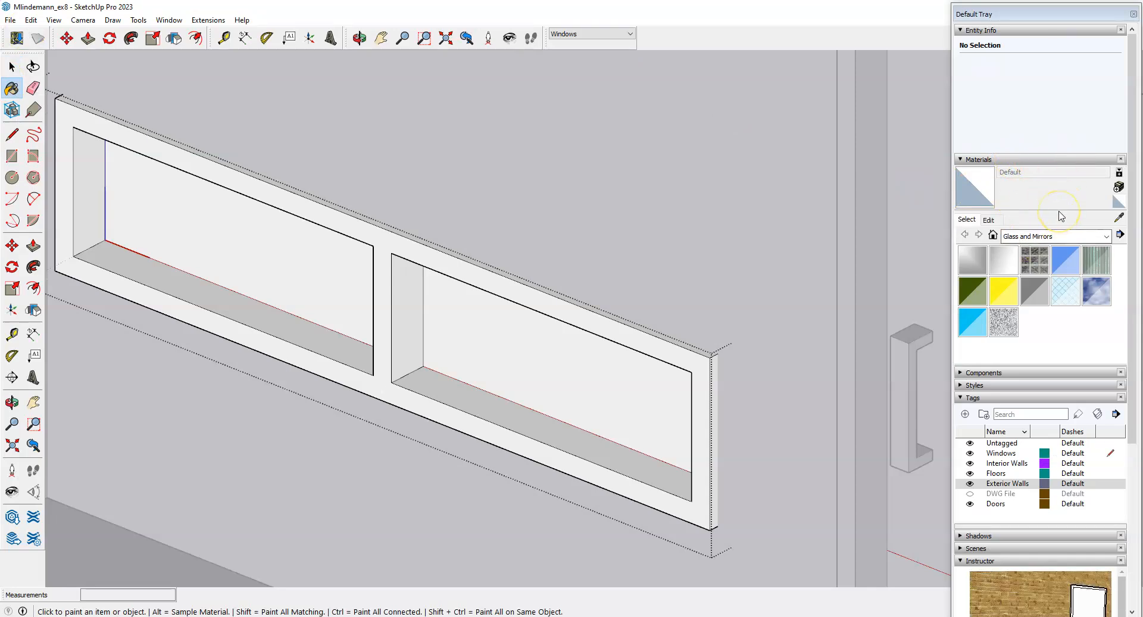
pyautogui.click(1107, 238)
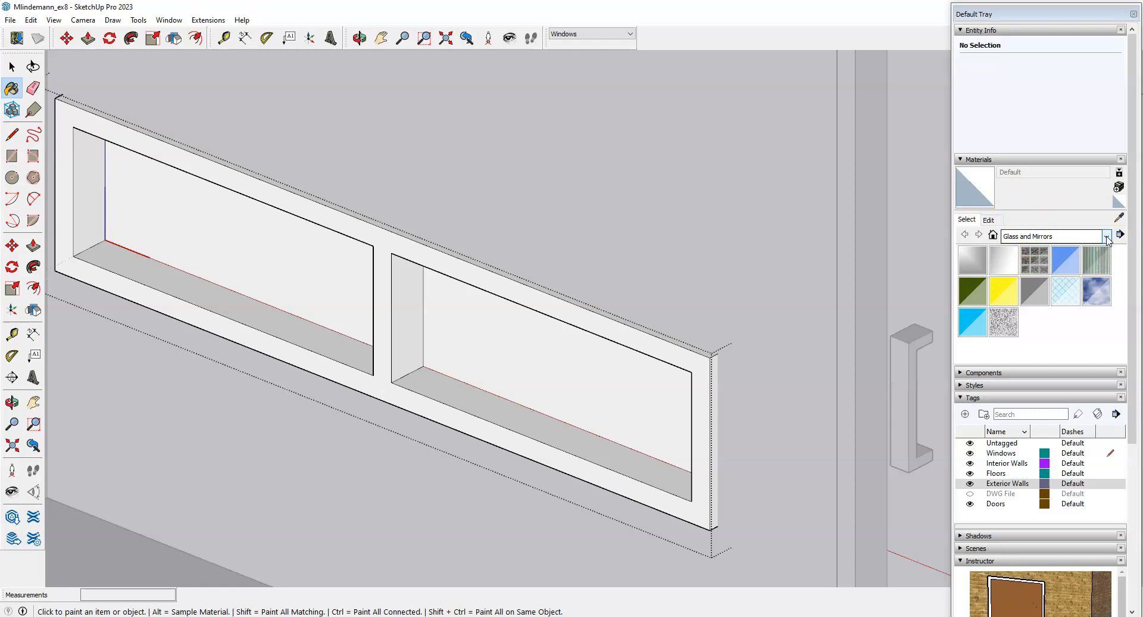
pyautogui.click(1107, 238)
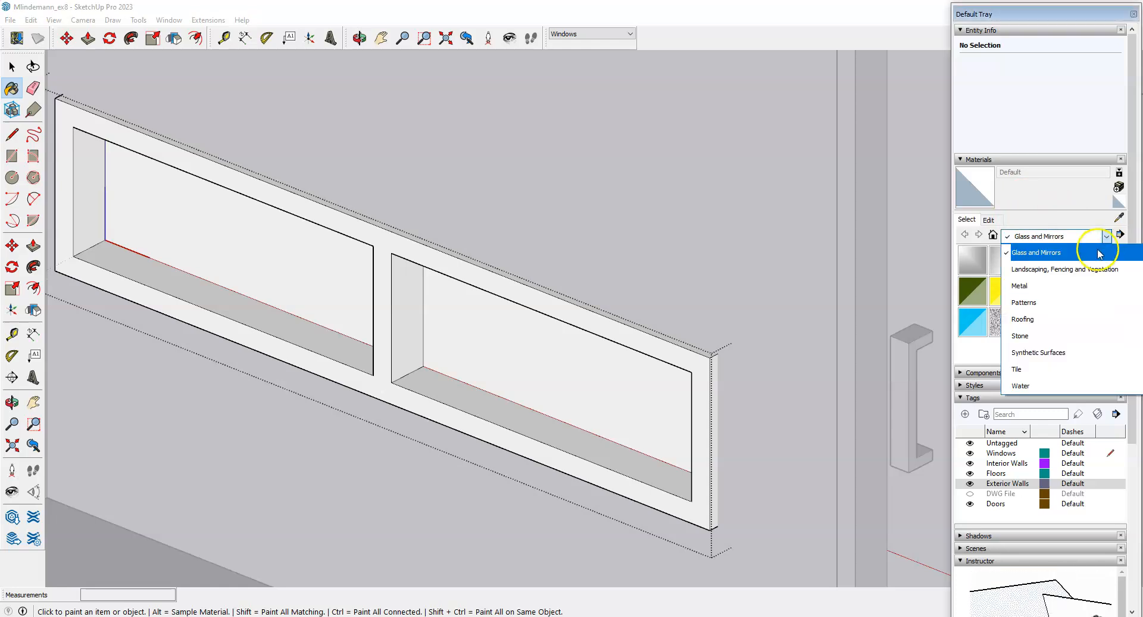
pyautogui.scroll(1, 1071, 290)
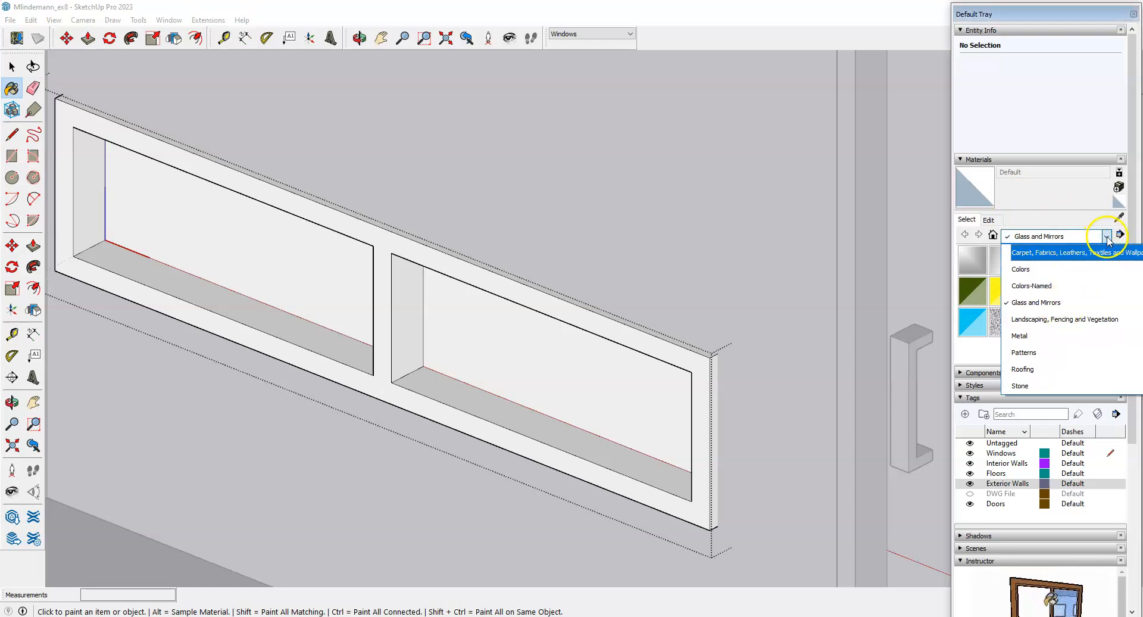
pyautogui.scroll(2, 1068, 274)
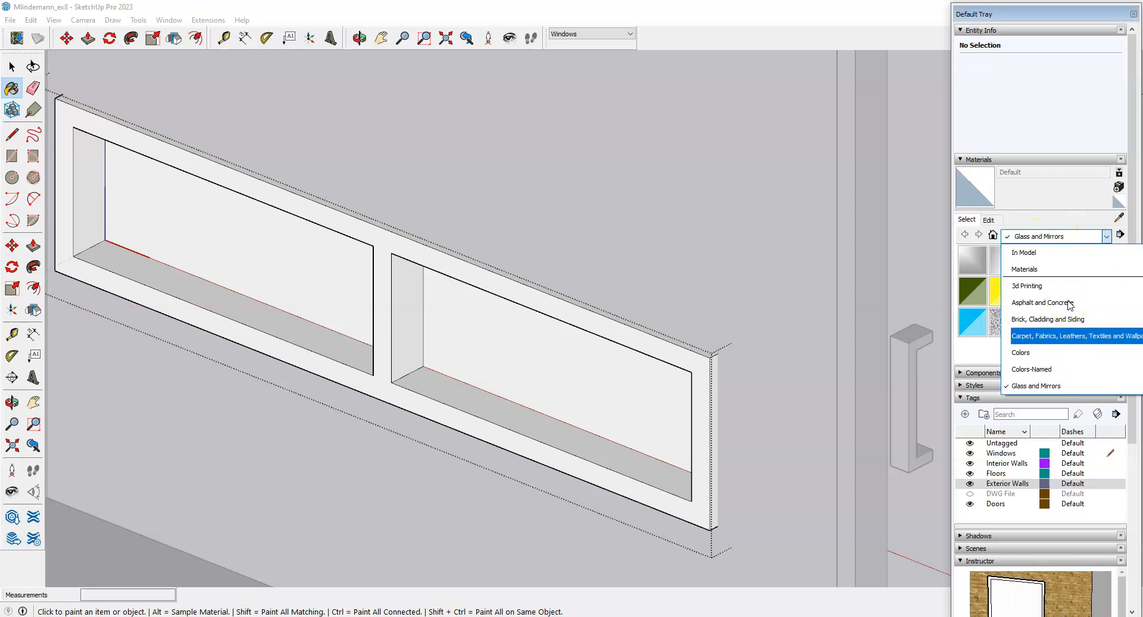
pyautogui.scroll(-1, 1055, 302)
pyautogui.scroll(-2, 1053, 302)
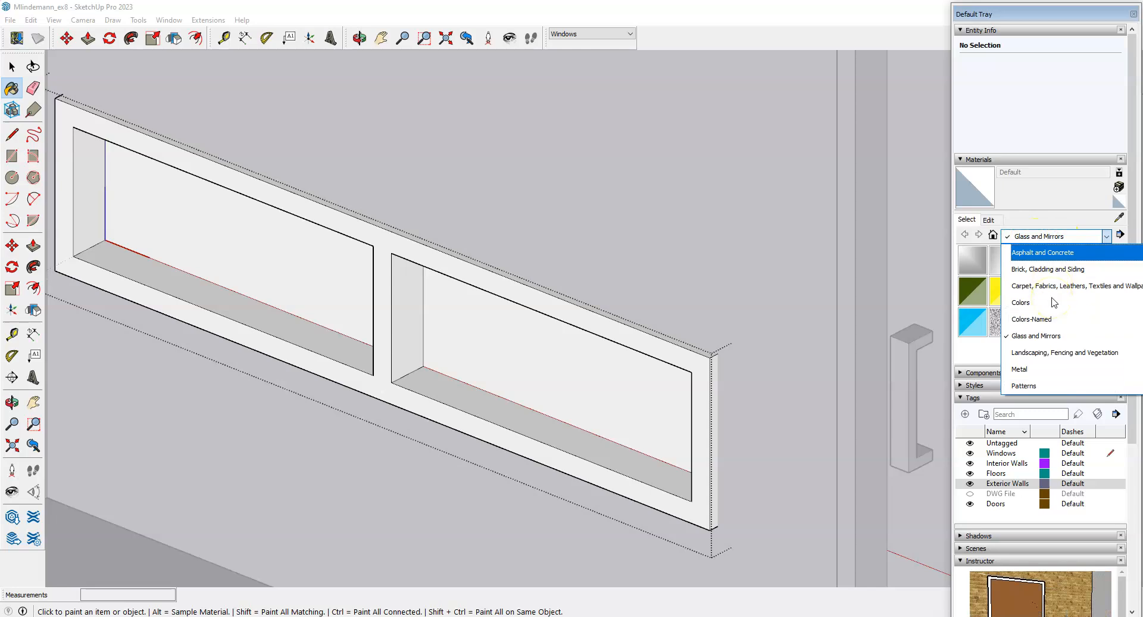
pyautogui.click(1053, 337)
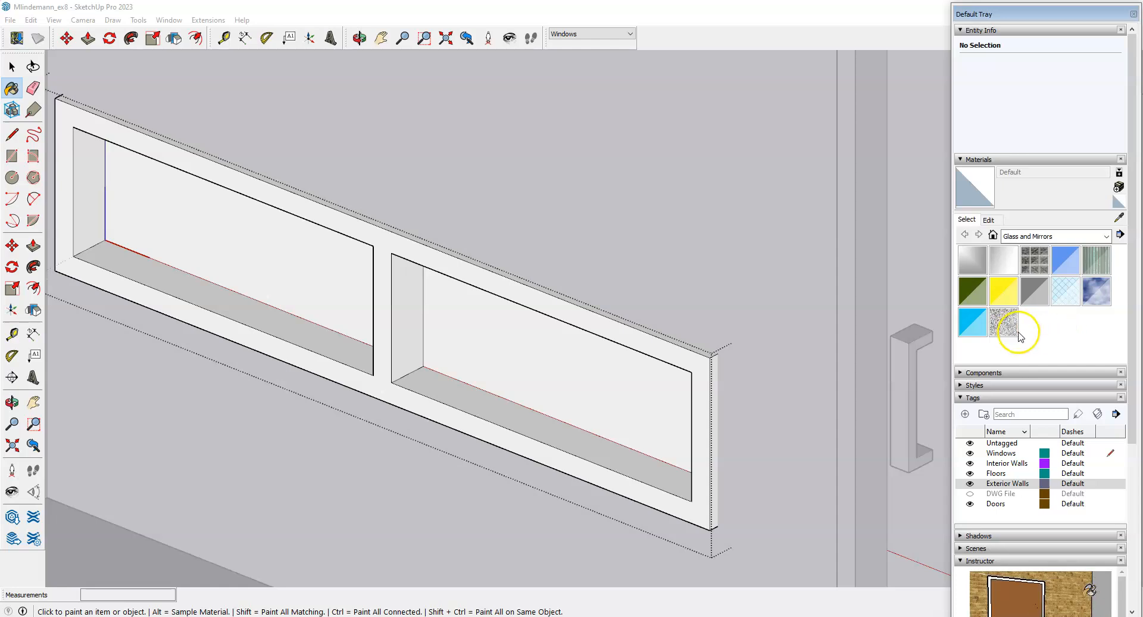
# Pick the Translucent Glass Sky Reflection swatch.
pyautogui.click(1038, 290)
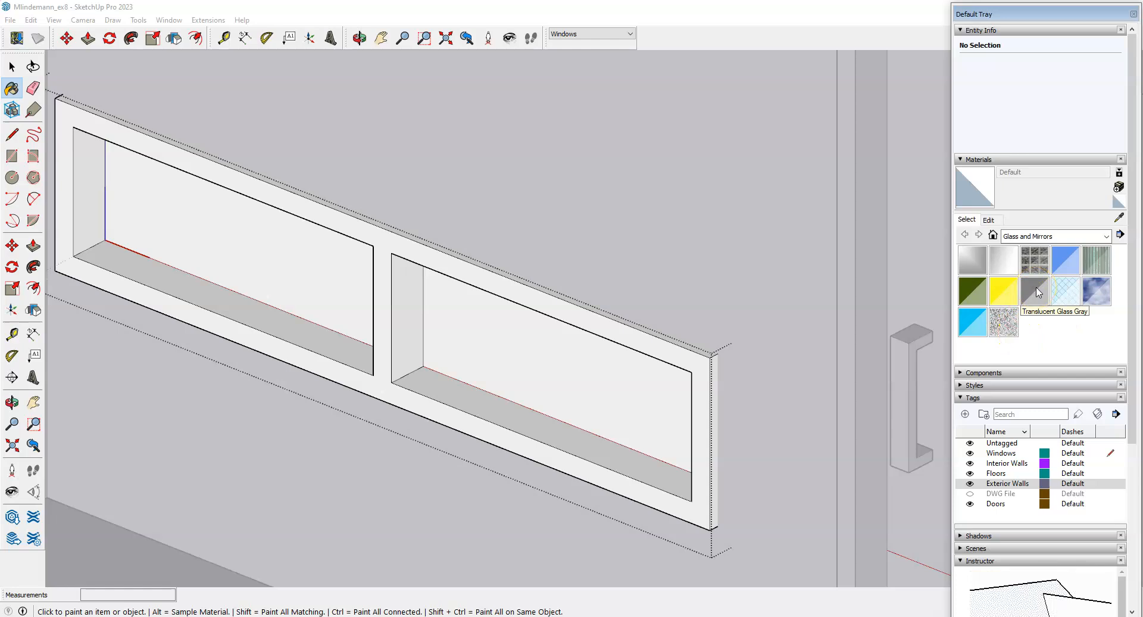
pyautogui.click(1064, 269)
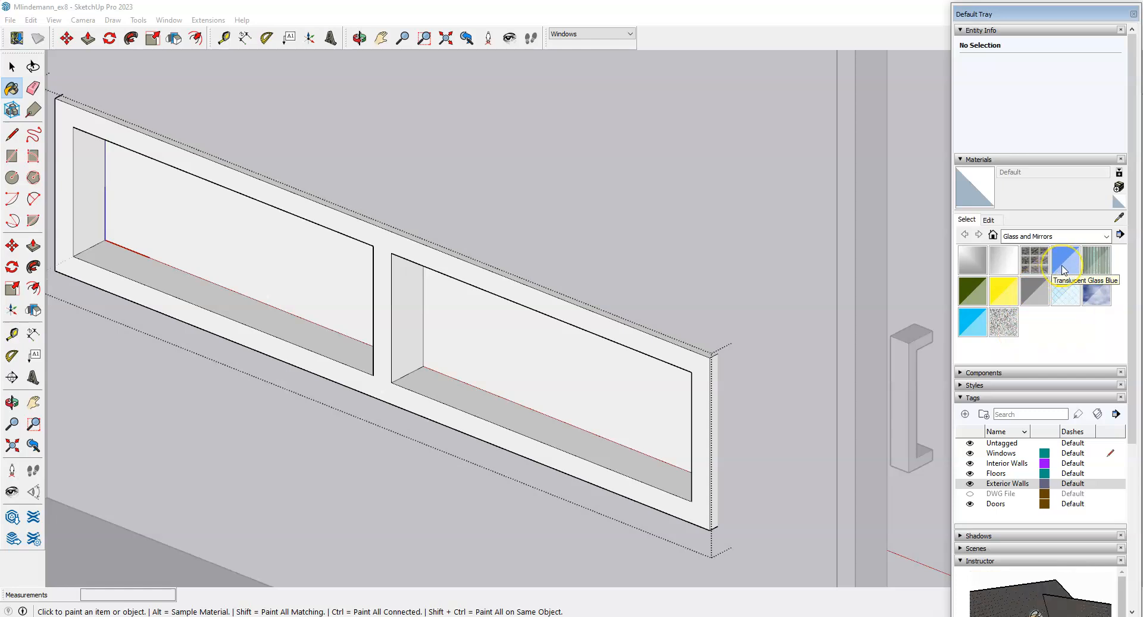
pyautogui.click(1010, 330)
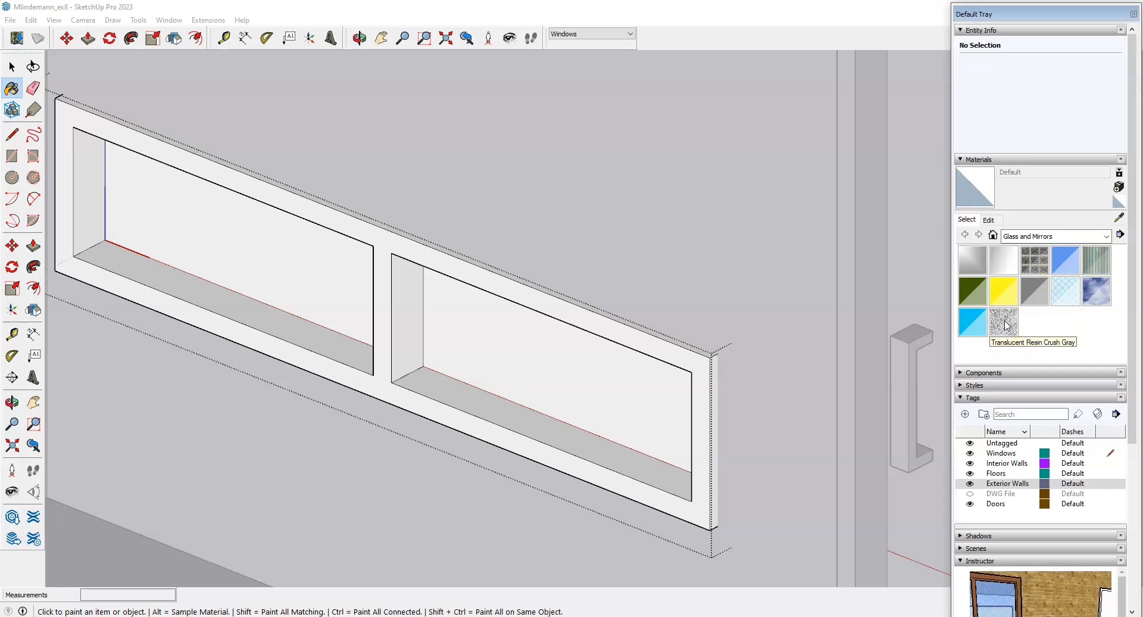
pyautogui.click(1042, 318)
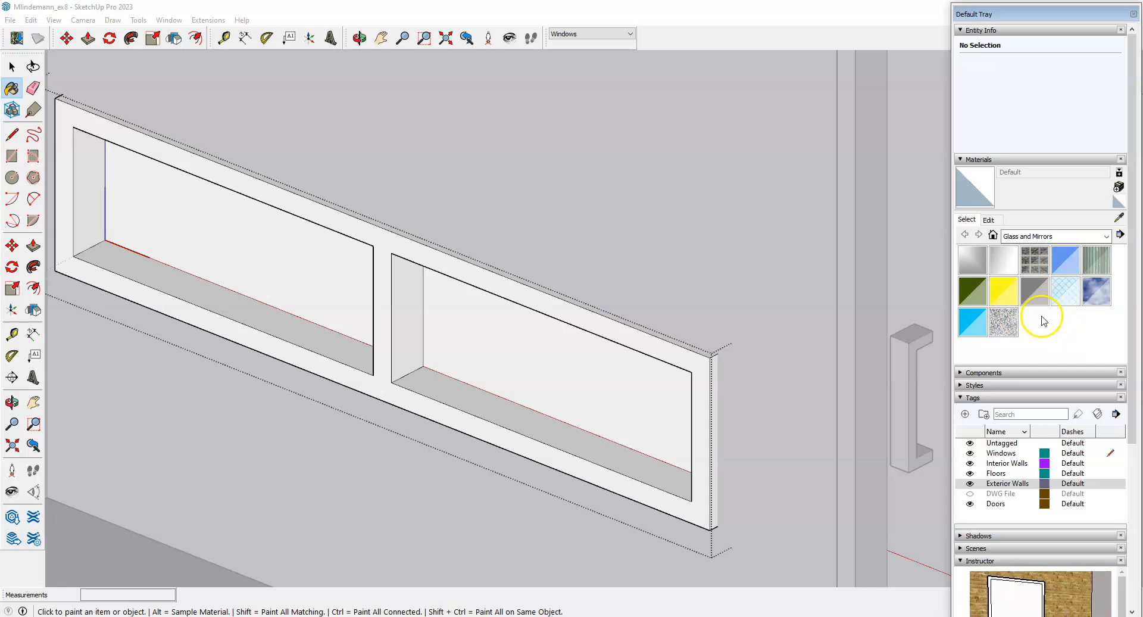
pyautogui.click(1096, 293)
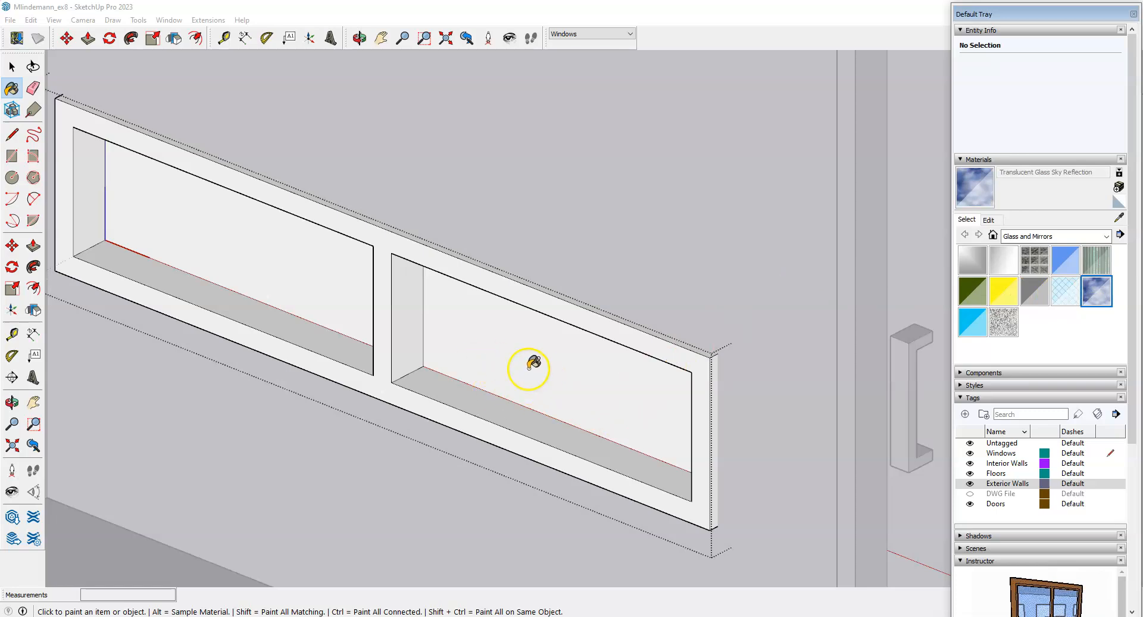
# Paint both window panes with Translucent Glass Sky Reflection.
pyautogui.click(484, 340)
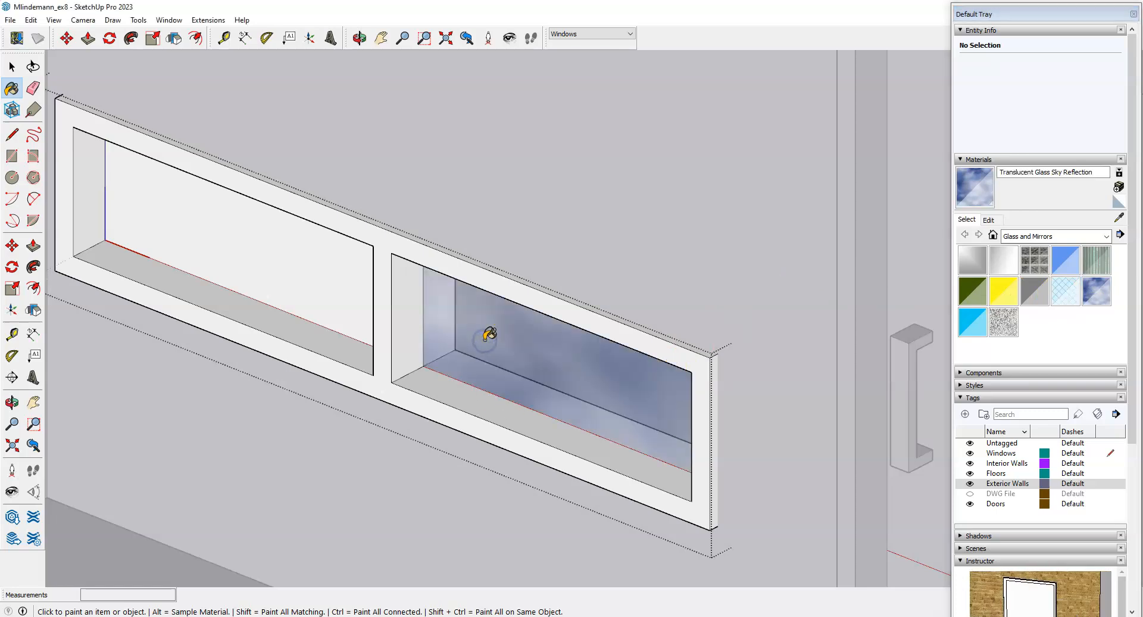
pyautogui.scroll(-2, 829, 407)
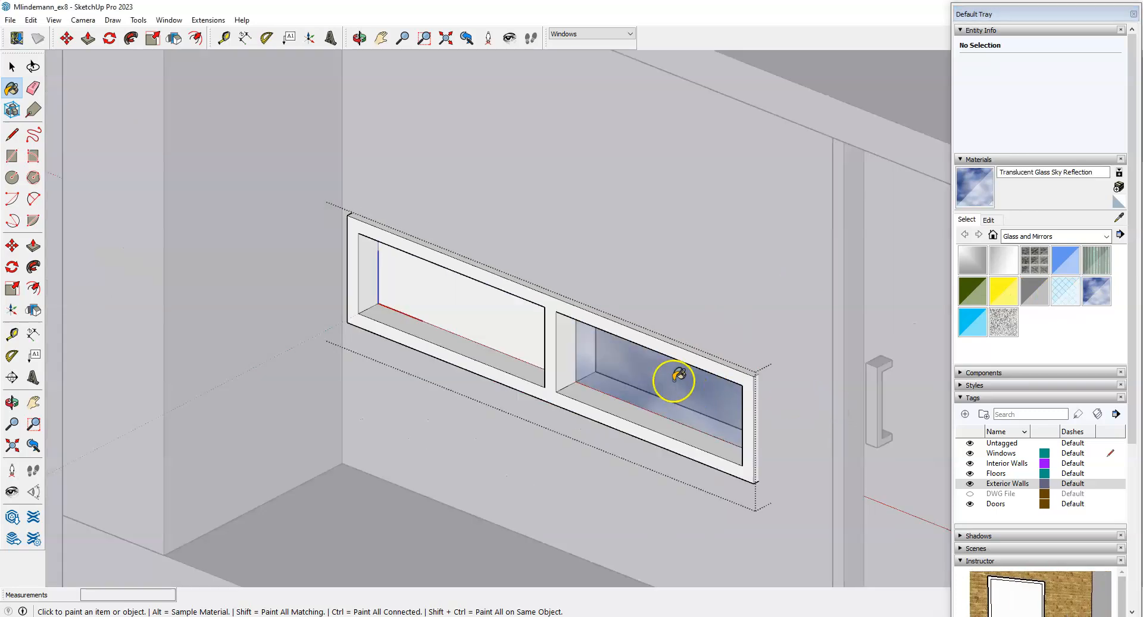
pyautogui.click(506, 328)
pyautogui.scroll(-2, 671, 327)
pyautogui.press('o')
pyautogui.moveTo(676, 467)
pyautogui.mouseDown()
pyautogui.moveTo(784, 358)
pyautogui.moveTo(874, 355)
pyautogui.moveTo(738, 401)
pyautogui.moveTo(679, 349)
pyautogui.moveTo(842, 324)
pyautogui.moveTo(863, 353)
pyautogui.moveTo(709, 388)
pyautogui.moveTo(623, 373)
pyautogui.moveTo(710, 340)
pyautogui.moveTo(635, 379)
pyautogui.mouseUp()
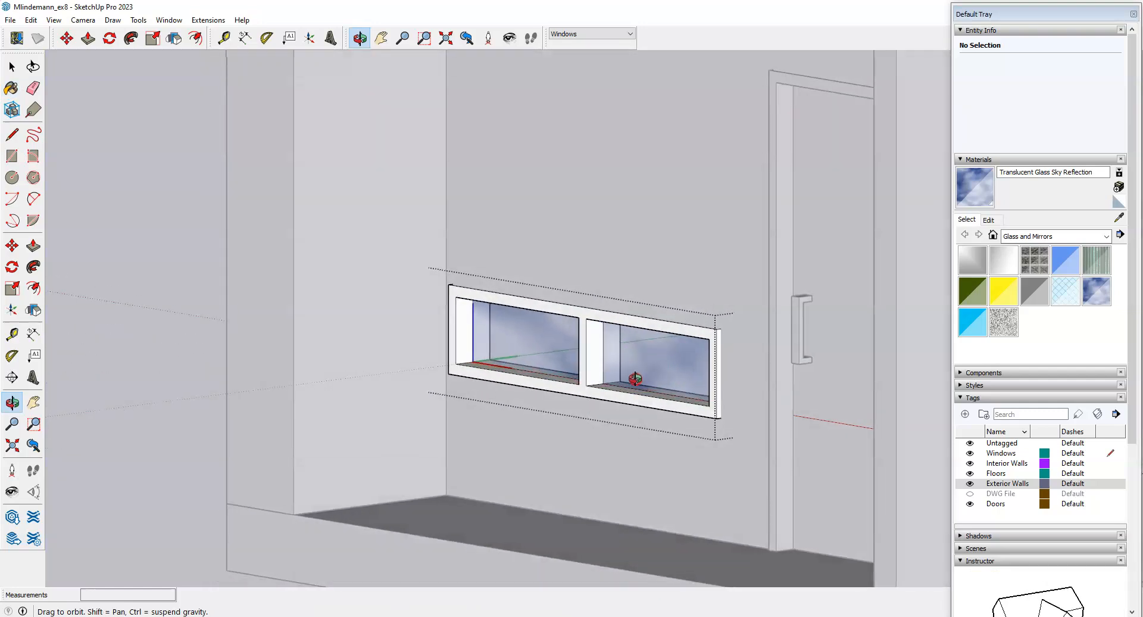
pyautogui.scroll(3, 665, 380)
# Repaint both panes with Translucent Glass Gray and exit the window group.
pyautogui.press('b')
pyautogui.click(1041, 290)
pyautogui.click(630, 354)
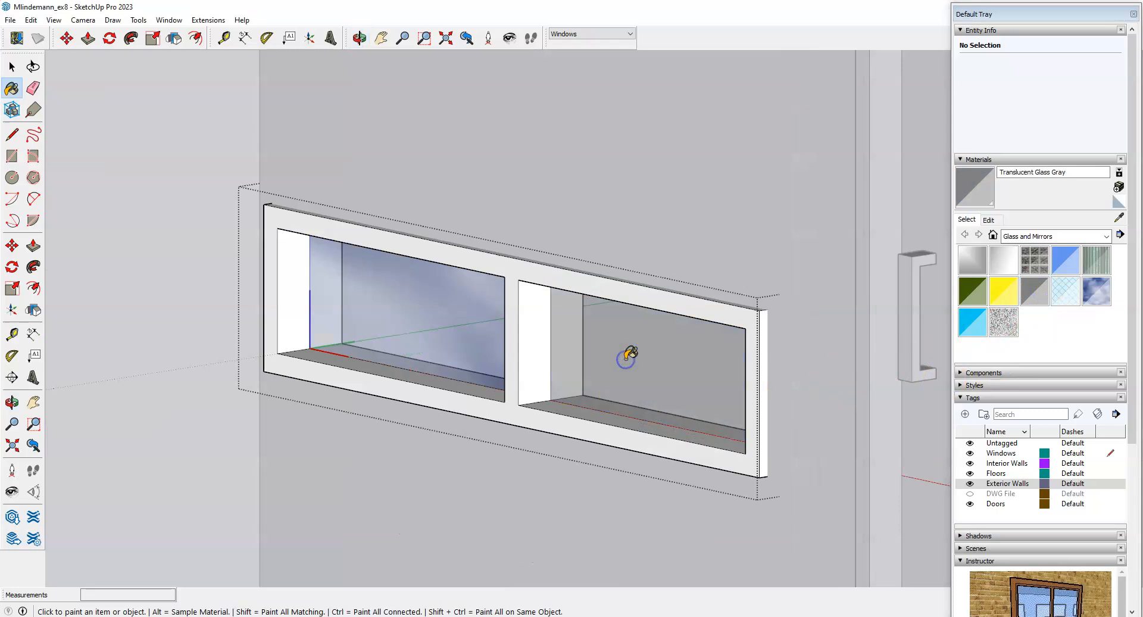
pyautogui.click(484, 310)
pyautogui.scroll(-5, 525, 280)
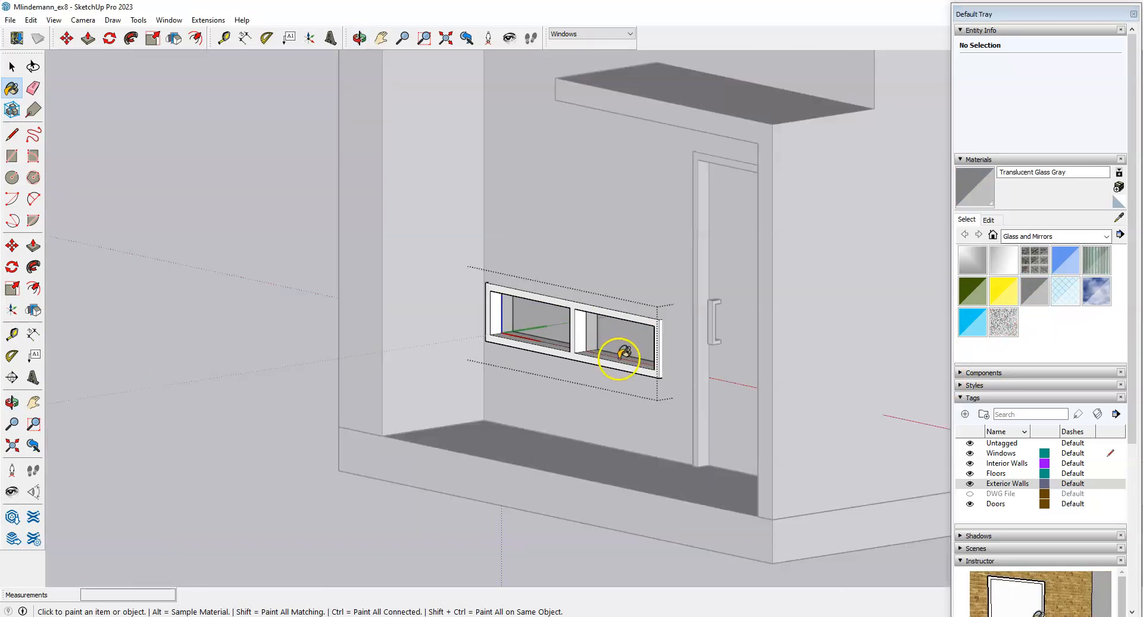
pyautogui.press('space')
pyautogui.click(215, 374)
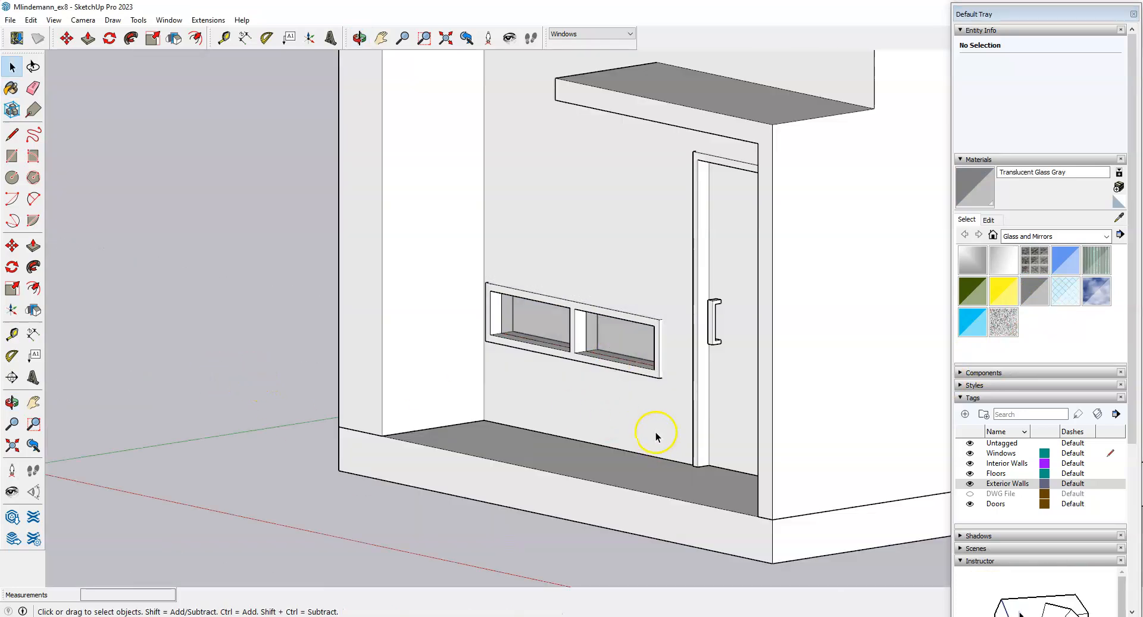
# Orbit around the house to inspect the glazed window and door, then switch to the mullions PDF in Edge.
pyautogui.scroll(4, 589, 393)
pyautogui.moveTo(595, 356); pyautogui.dragTo(585, 414, button='middle')
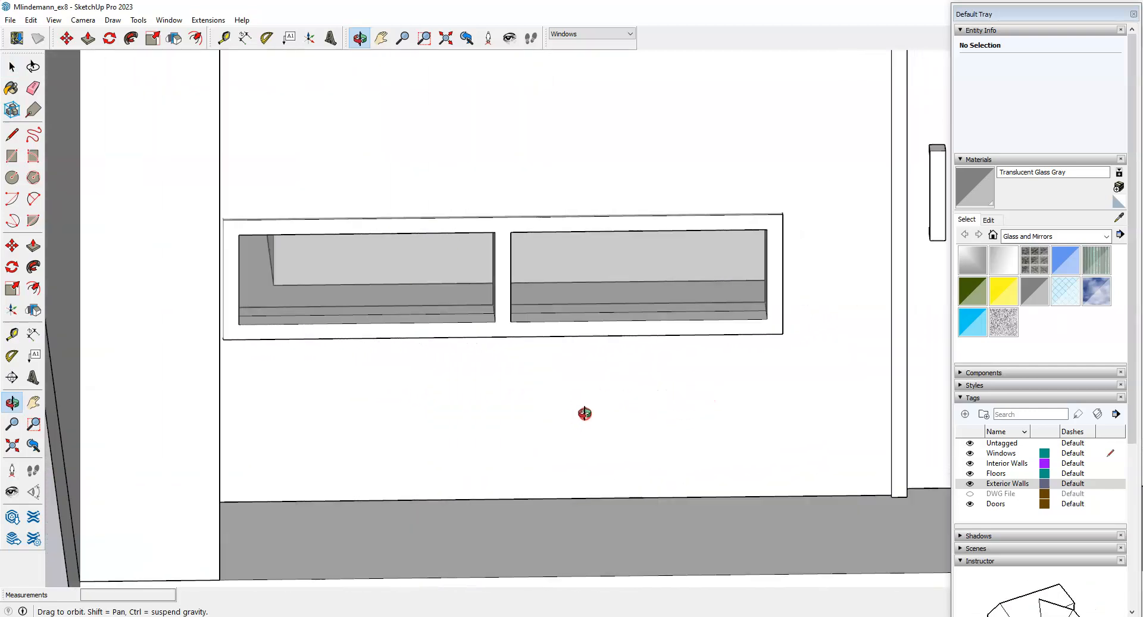
pyautogui.scroll(-10, 327, 342)
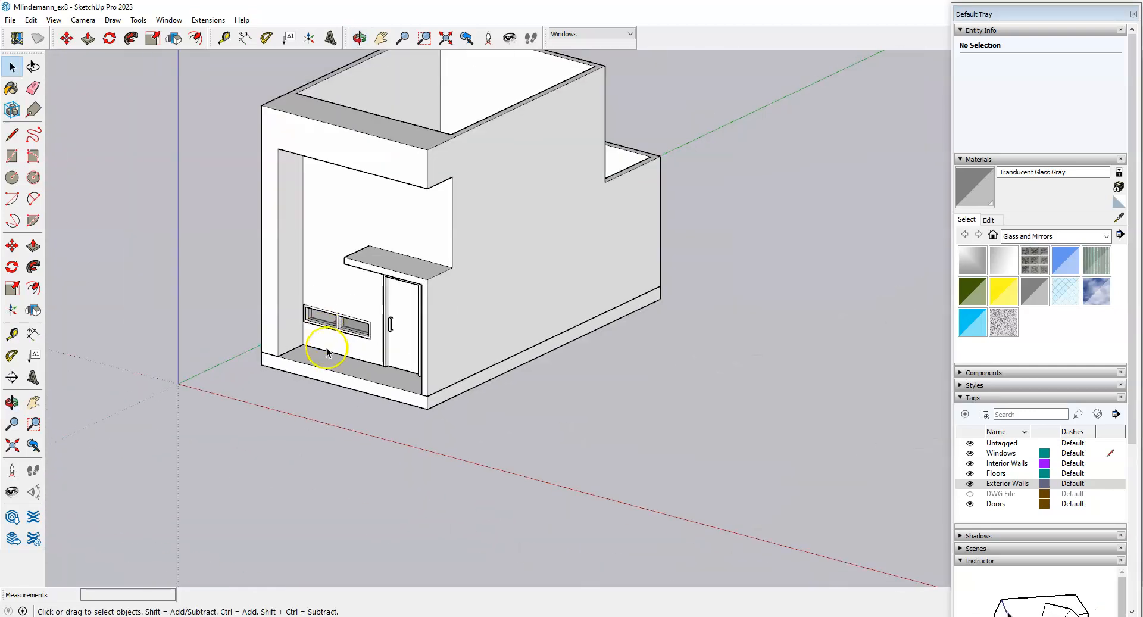
pyautogui.moveTo(334, 475); pyautogui.dragTo(490, 394, button='middle')
pyautogui.scroll(5, 437, 268)
pyautogui.moveTo(549, 422); pyautogui.dragTo(490, 427, button='middle')
pyautogui.scroll(-2, 469, 226)
pyautogui.moveTo(520, 315); pyautogui.dragTo(485, 370, button='middle')
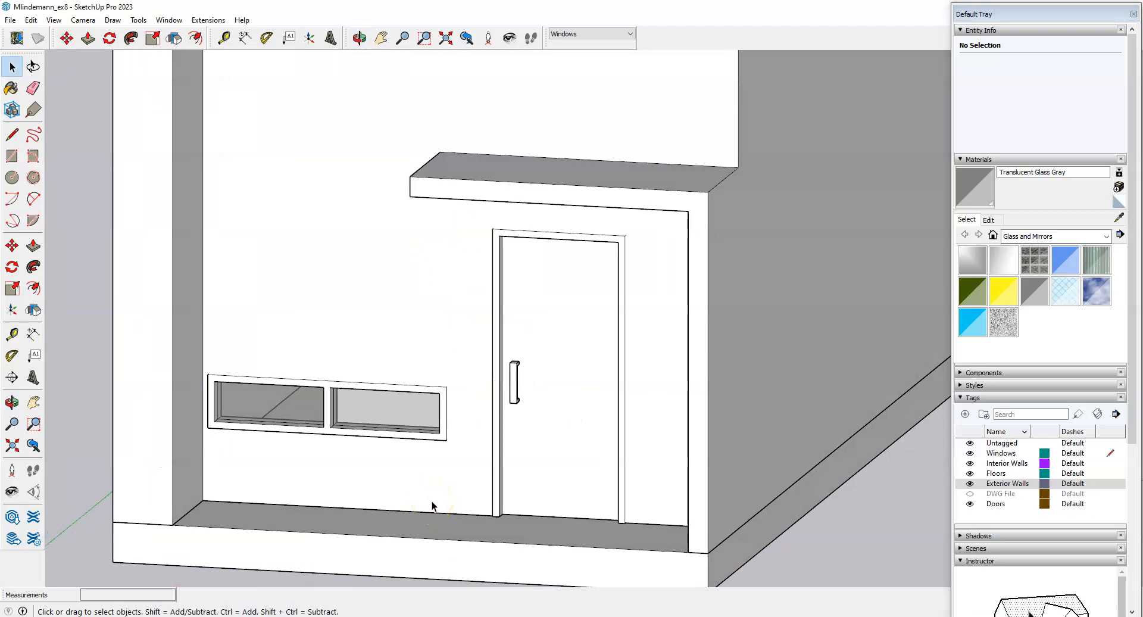
pyautogui.scroll(-3, 433, 506)
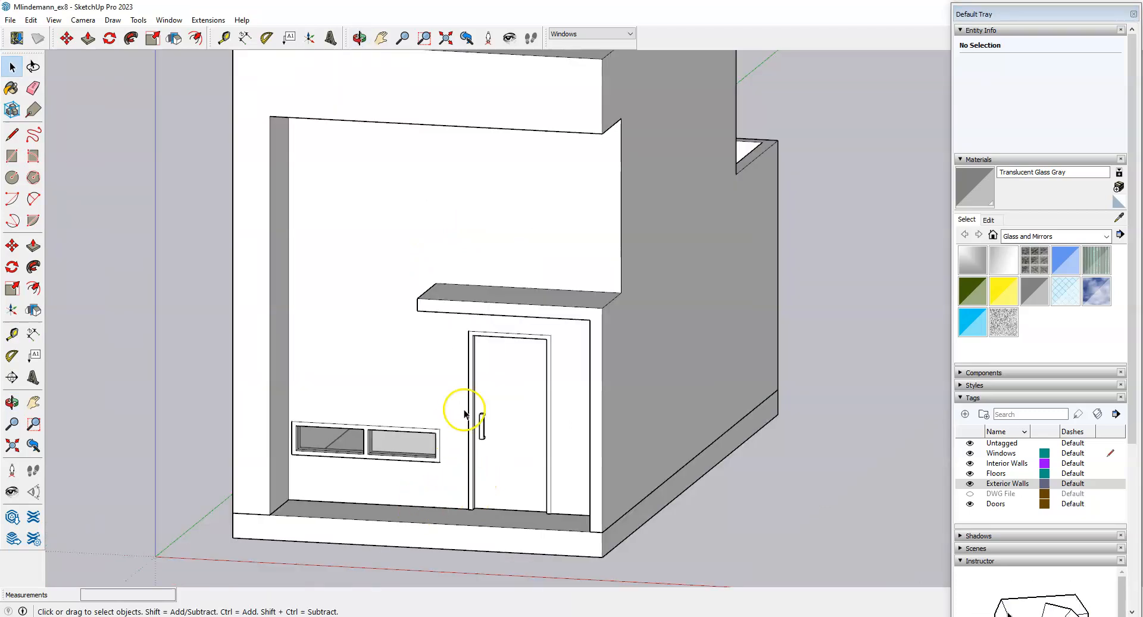
pyautogui.moveTo(337, 453)
pyautogui.mouseDown(button='middle')
pyautogui.moveTo(288, 451)
pyautogui.moveTo(538, 459)
pyautogui.moveTo(270, 413)
pyautogui.moveTo(574, 424)
pyautogui.moveTo(543, 473)
pyautogui.mouseUp(button='middle')
pyautogui.moveTo(252, 485)
pyautogui.mouseDown(button='middle')
pyautogui.moveTo(604, 419)
pyautogui.moveTo(385, 416)
pyautogui.mouseUp(button='middle')
pyautogui.moveTo(752, 485); pyautogui.dragTo(398, 470, button='middle')
pyautogui.scroll(3, 398, 487)
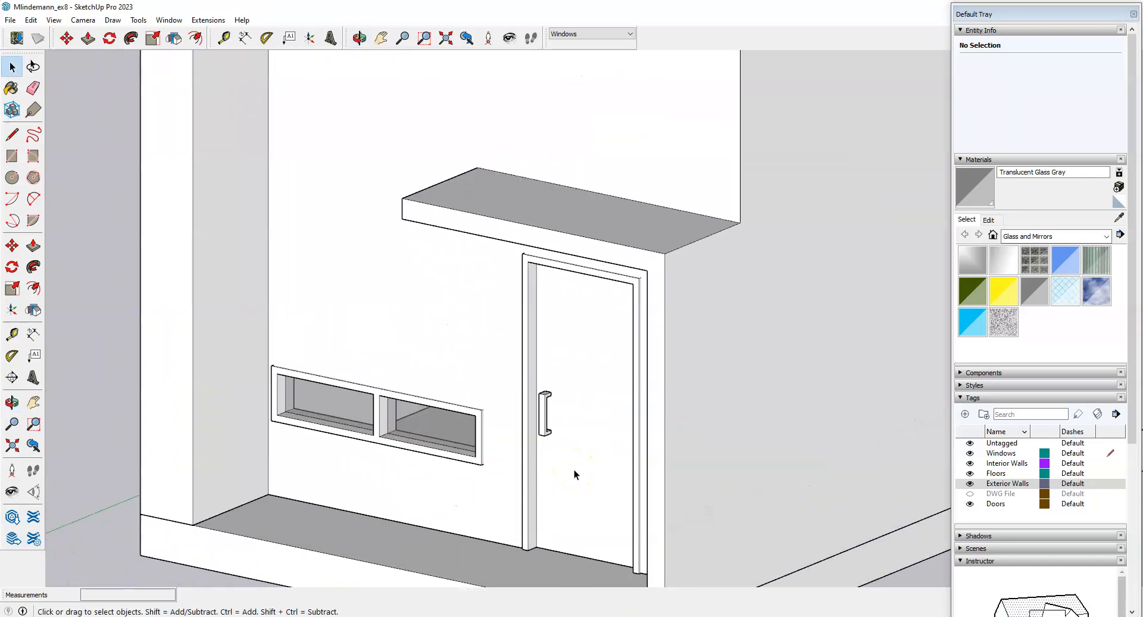
pyautogui.scroll(-2, 482, 303)
pyautogui.moveTo(530, 459); pyautogui.dragTo(579, 465, button='middle')
pyautogui.scroll(3, 580, 466)
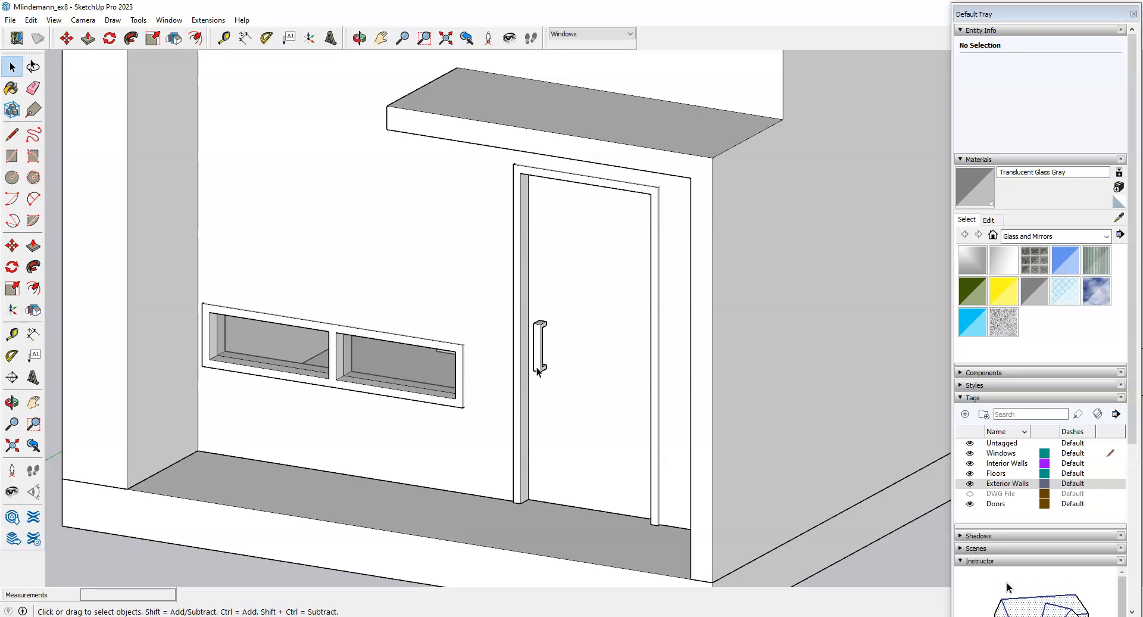
pyautogui.click(232, 604)
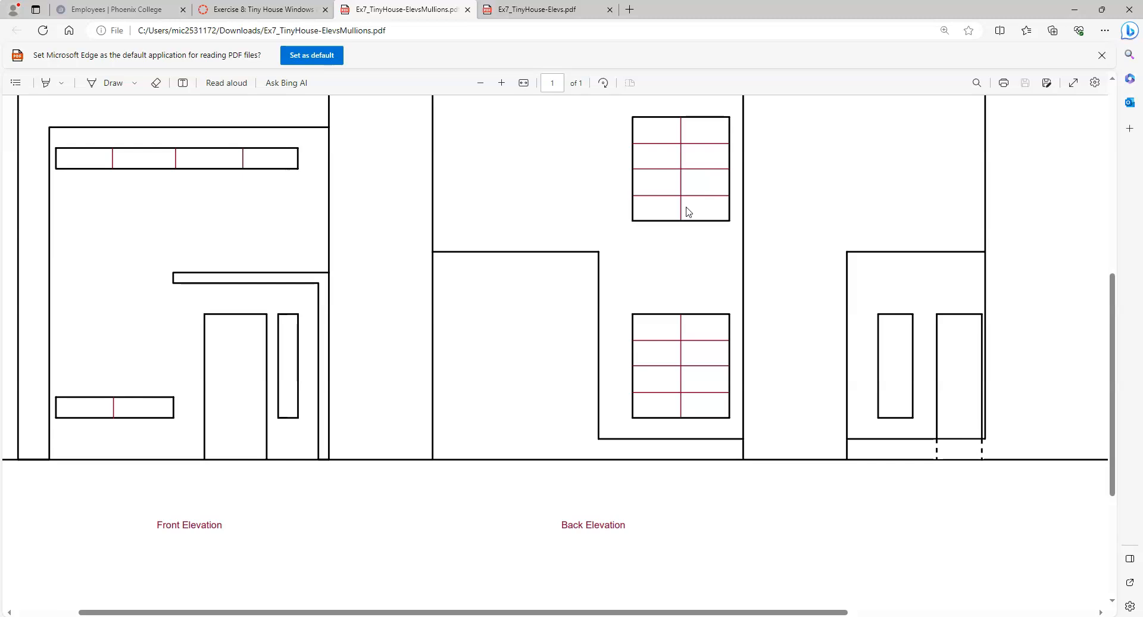
# Switch to the Ex7_TinyHouse-Elevs.pdf tab with the dimensioned elevations.
pyautogui.click(677, 178)
pyautogui.click(536, 9)
pyautogui.click(371, 370)
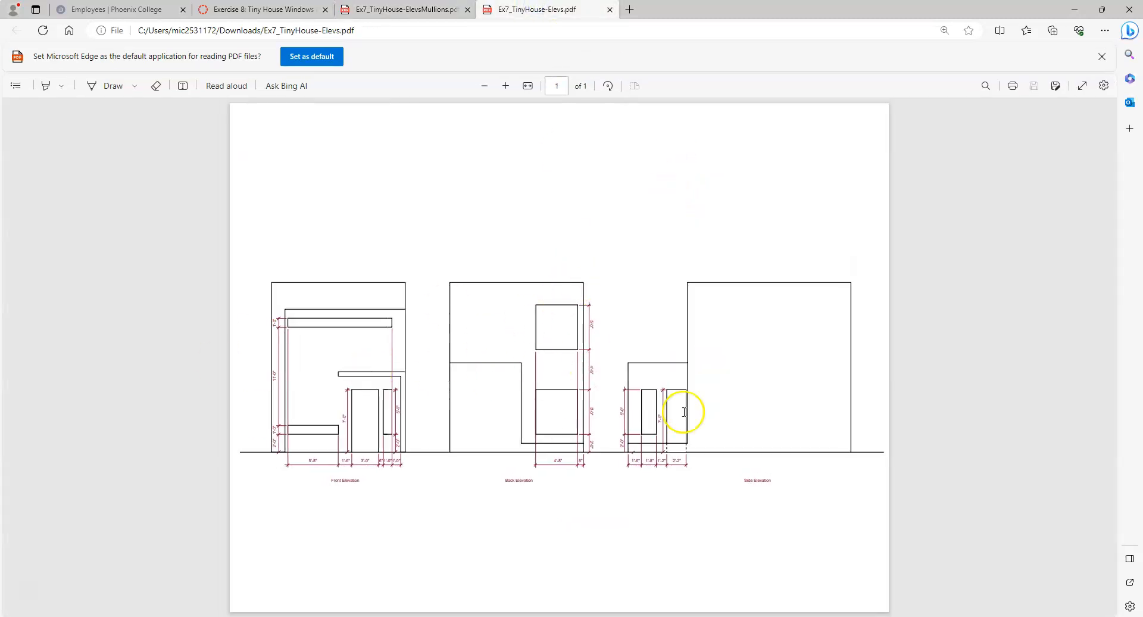